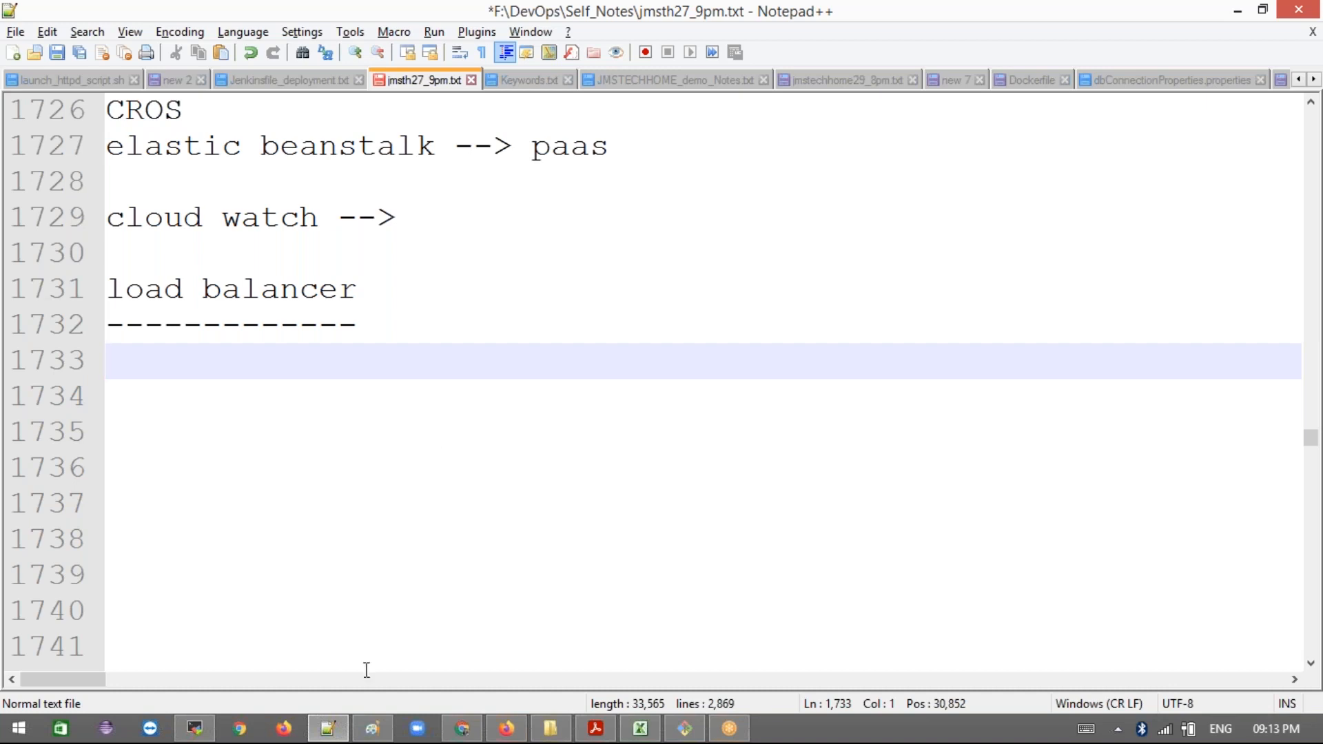
Step: Switch to the EC2 console in Chrome and view the details of the load balancer jmslb
left_click(462, 729)
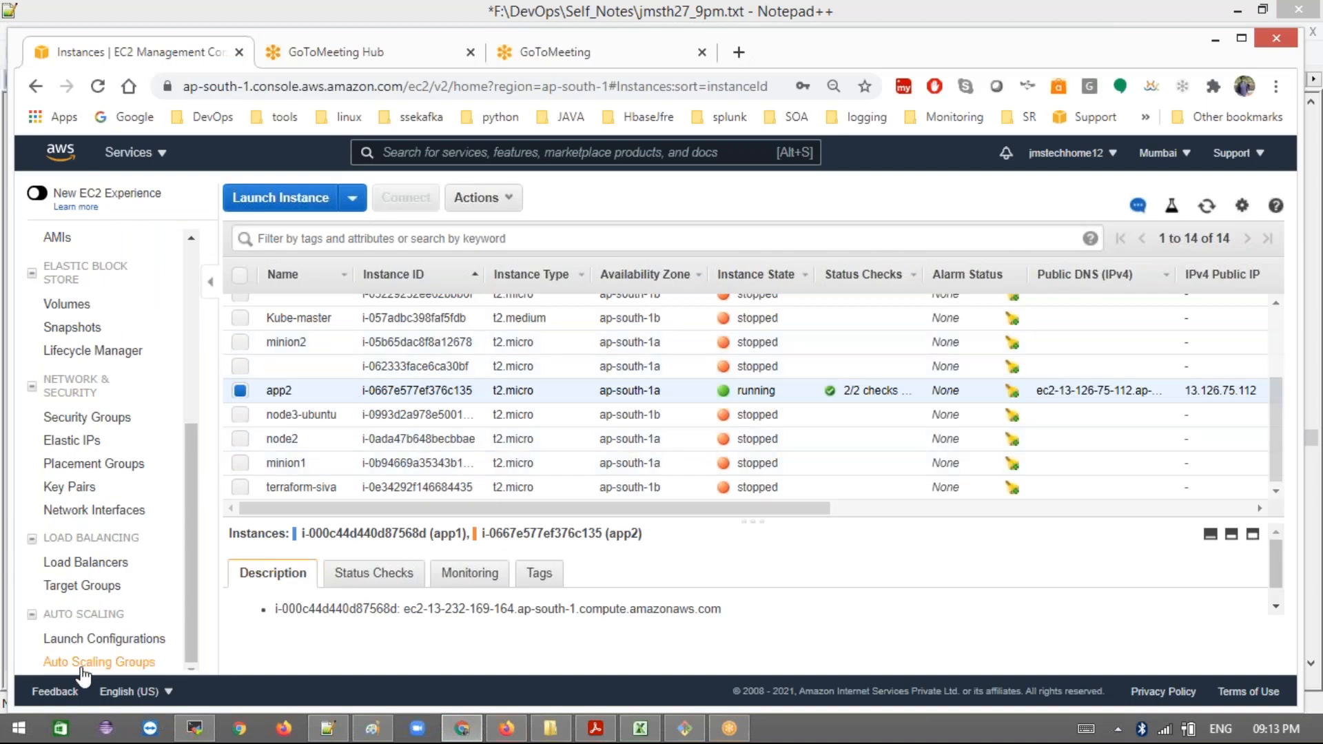
left_click(142, 567)
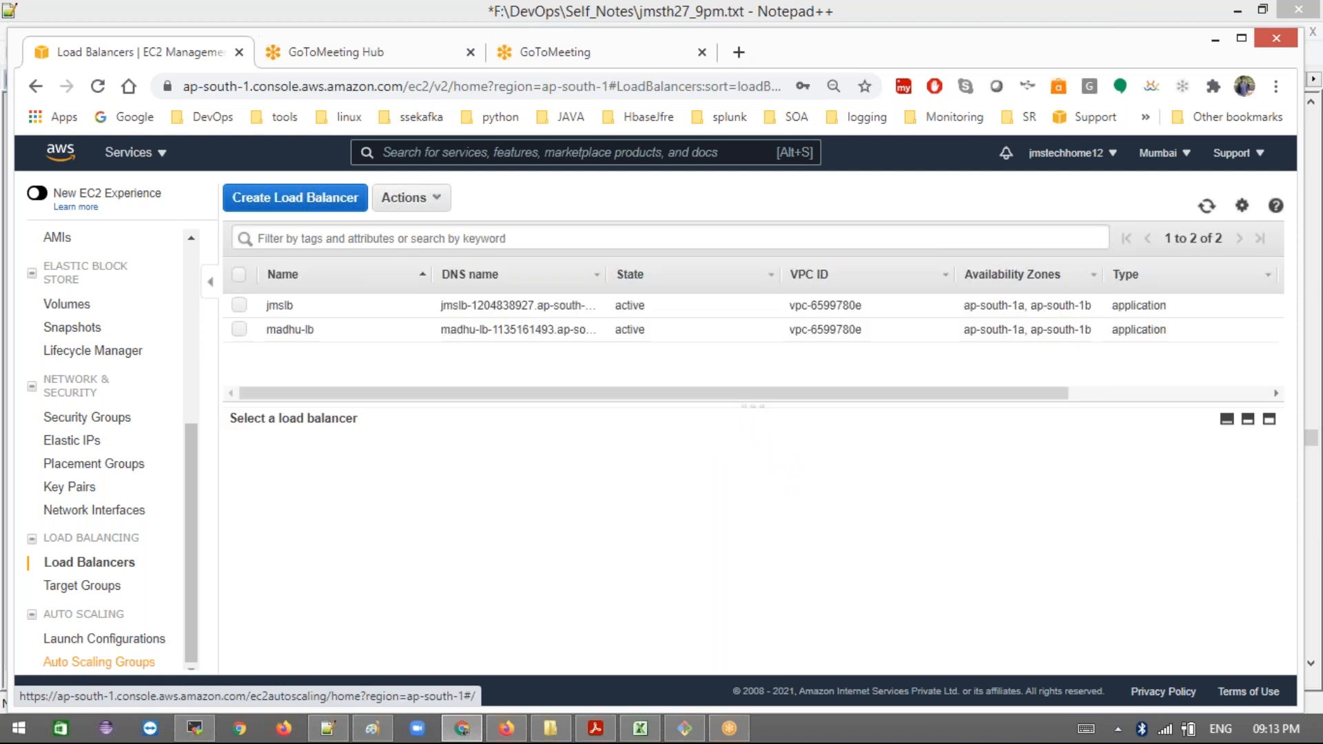
left_click(240, 305)
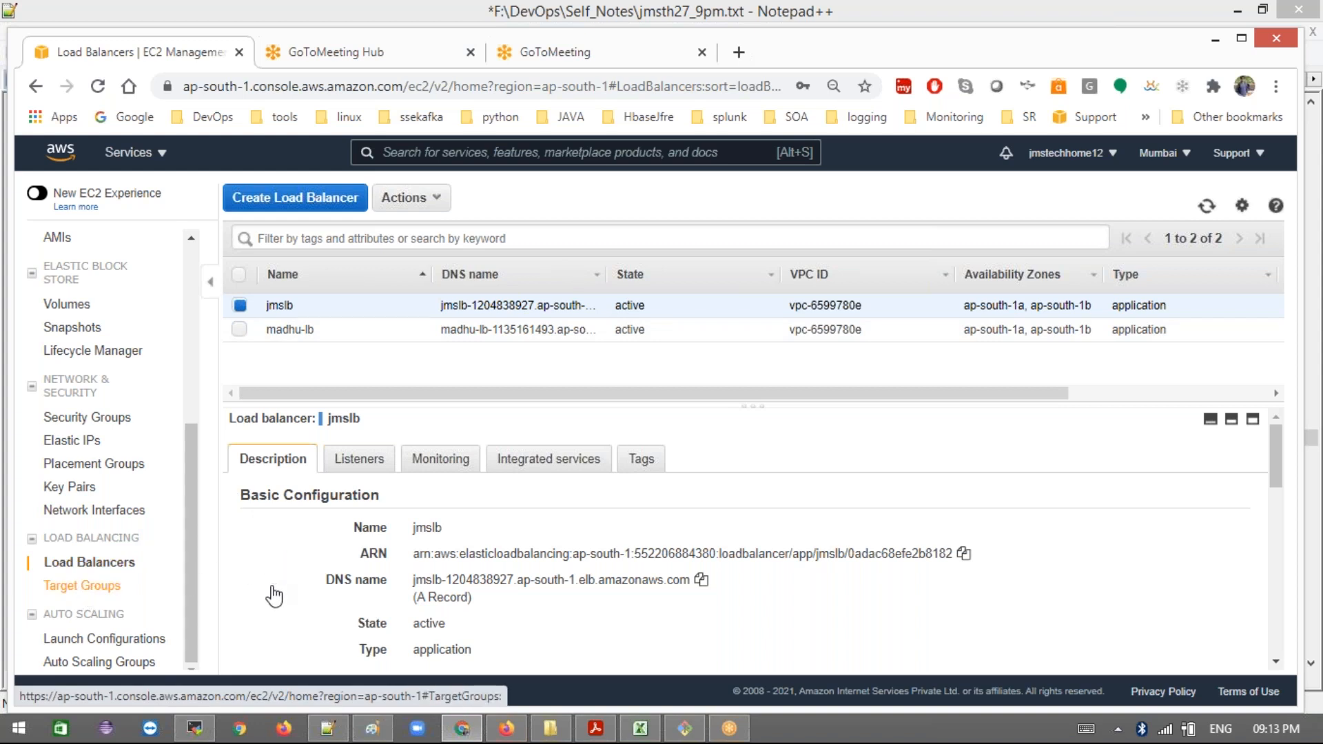
Step: View the registered targets of the target group jms-tg
left_click(98, 587)
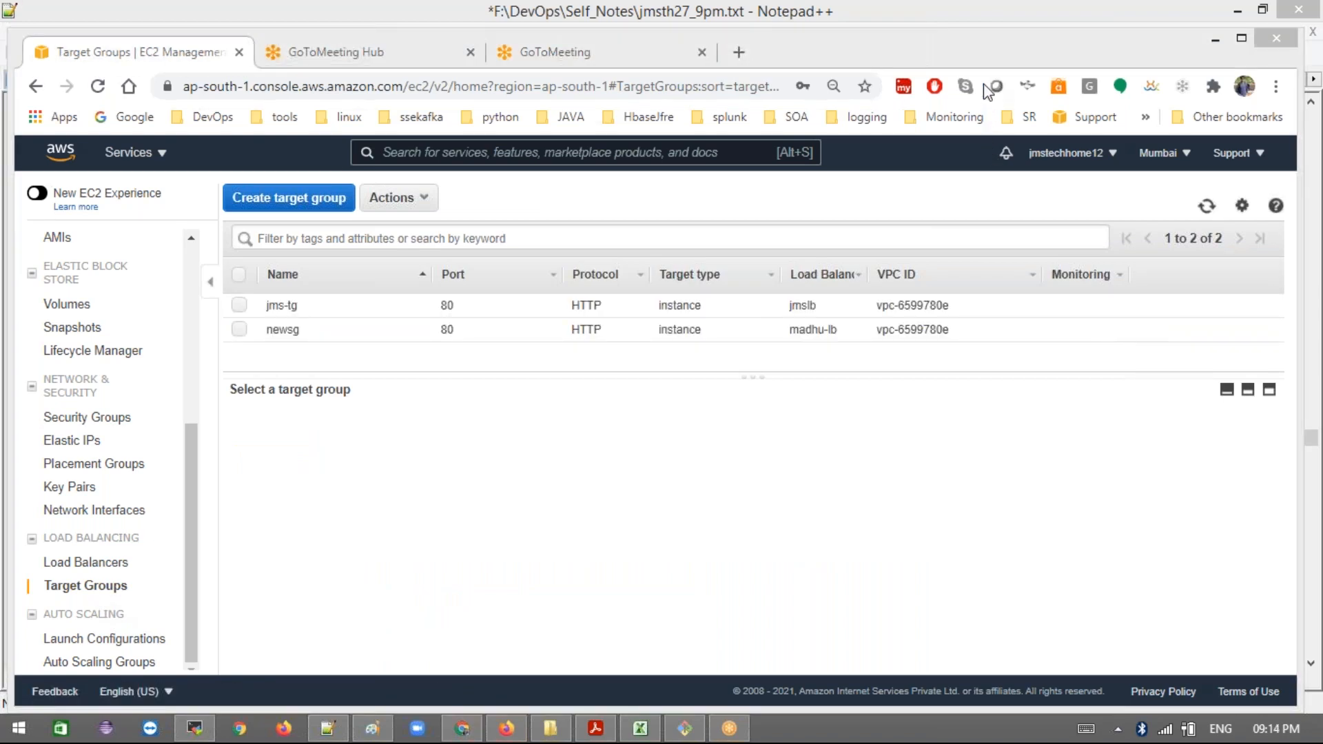
left_click(240, 307)
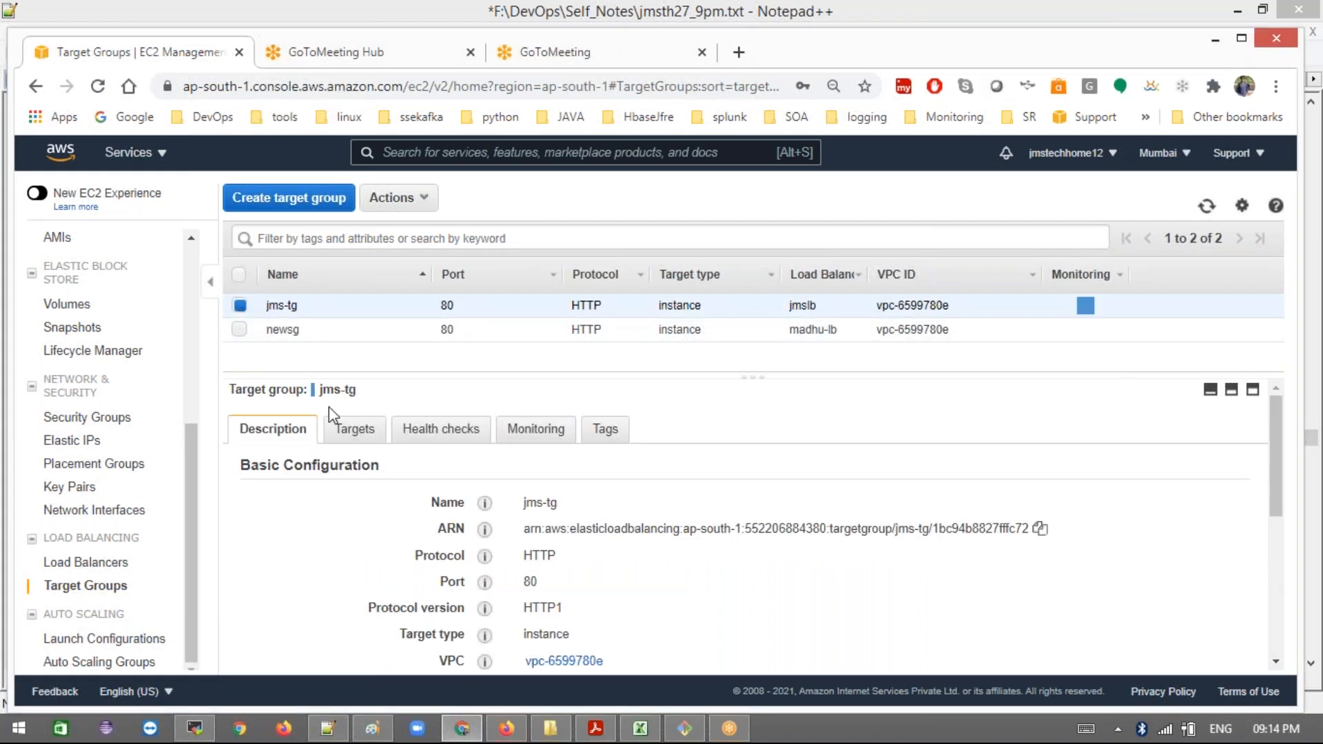
left_click(347, 432)
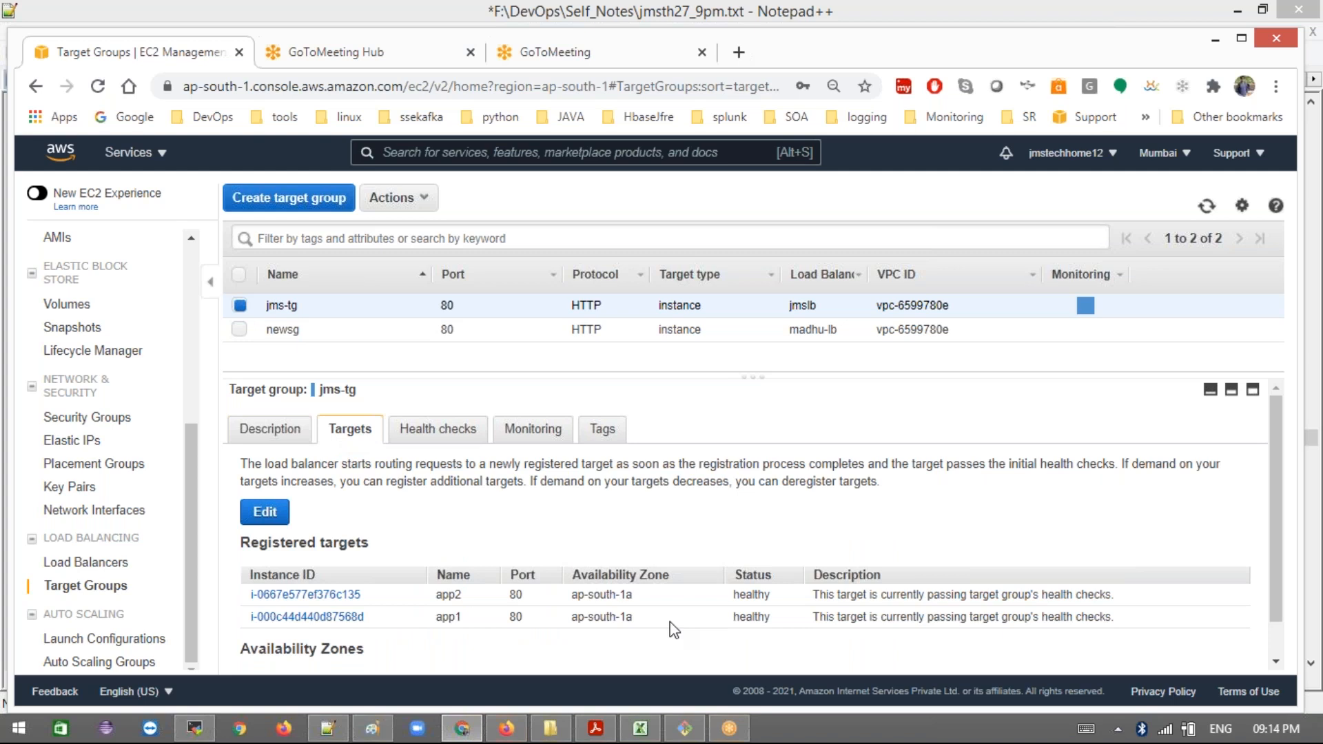
Step: Check the listeners of the load balancer jmslb and copy its DNS name from the description
left_click(133, 568)
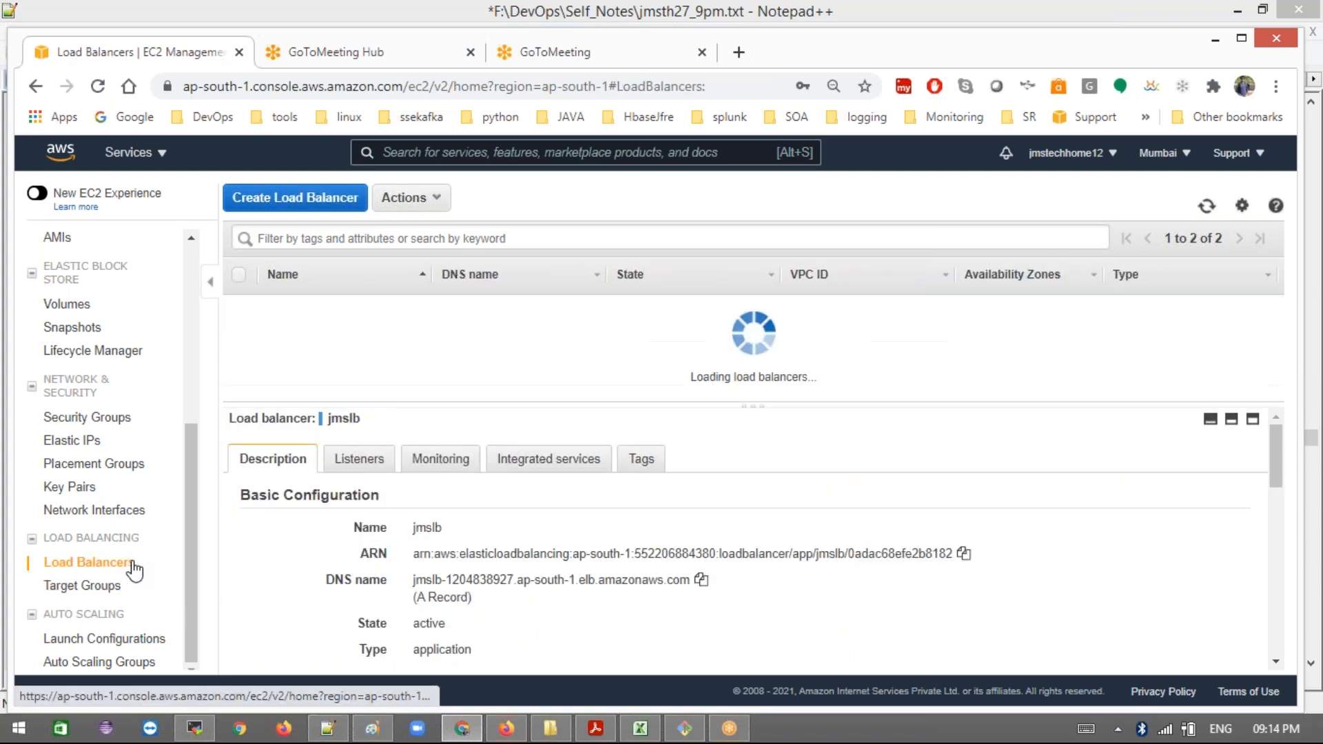
left_click(360, 468)
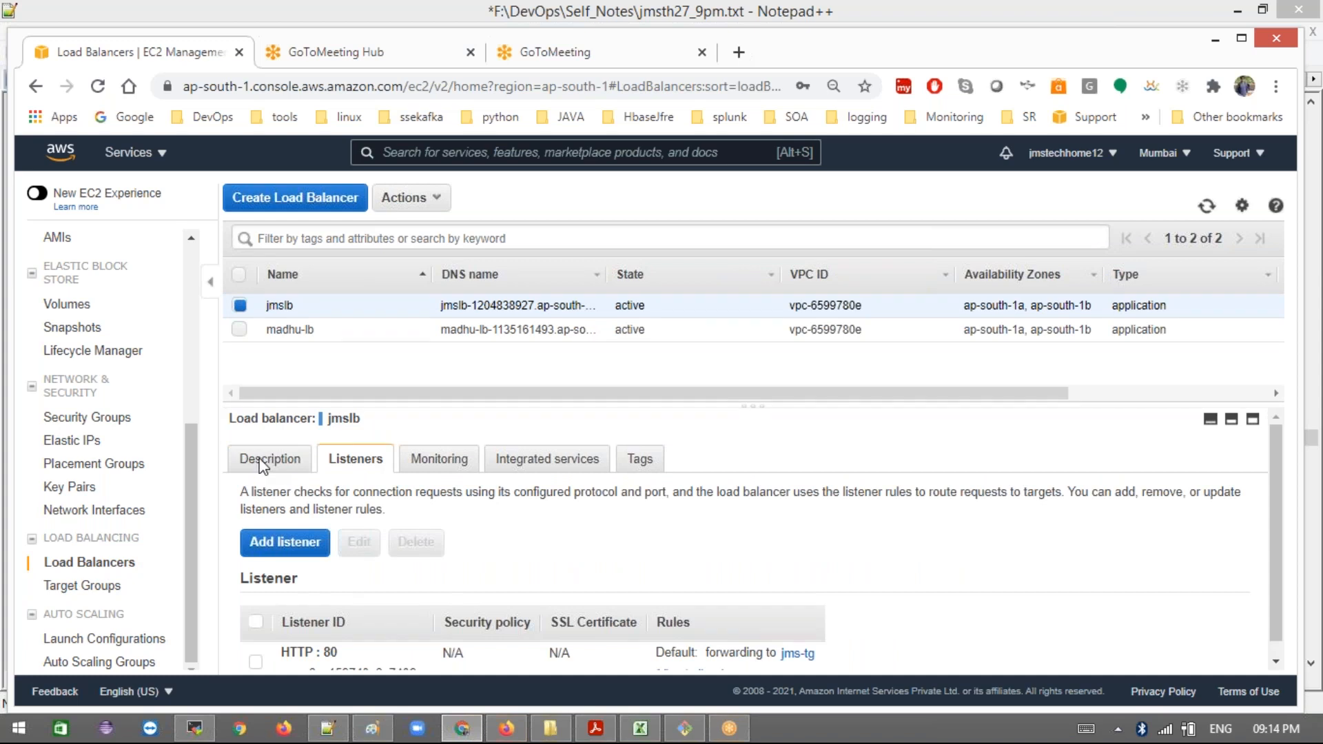
left_click(308, 463)
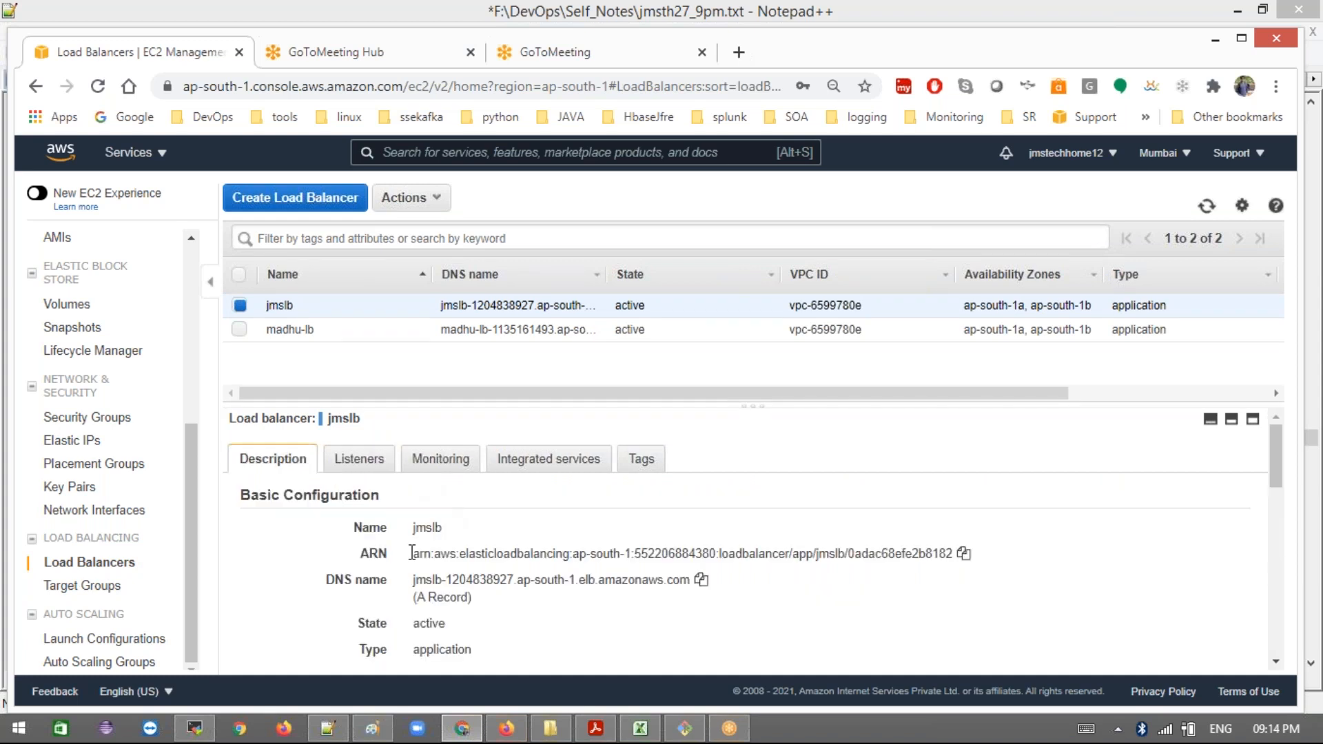
left_click(701, 580)
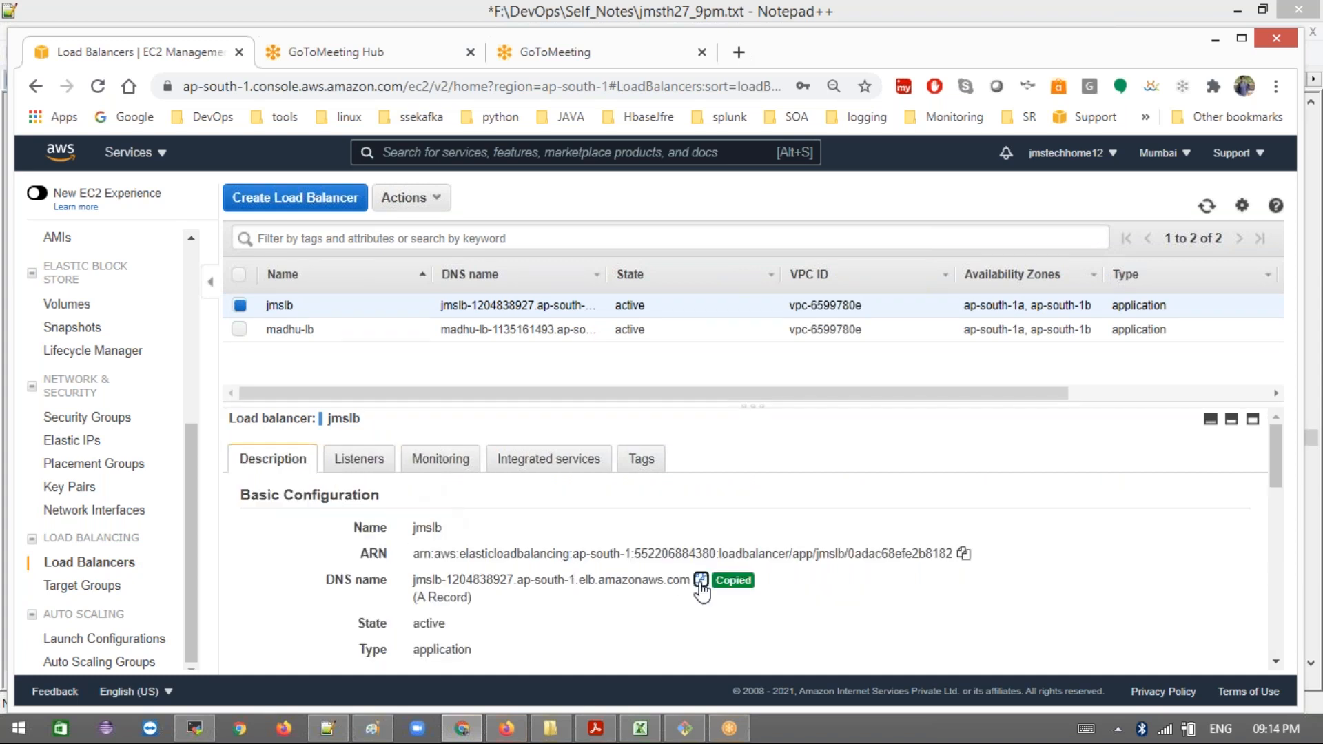
Step: Open the copied load balancer DNS name in a new browser tab and reload the page twice
left_click(738, 52)
key("ctrl+v")
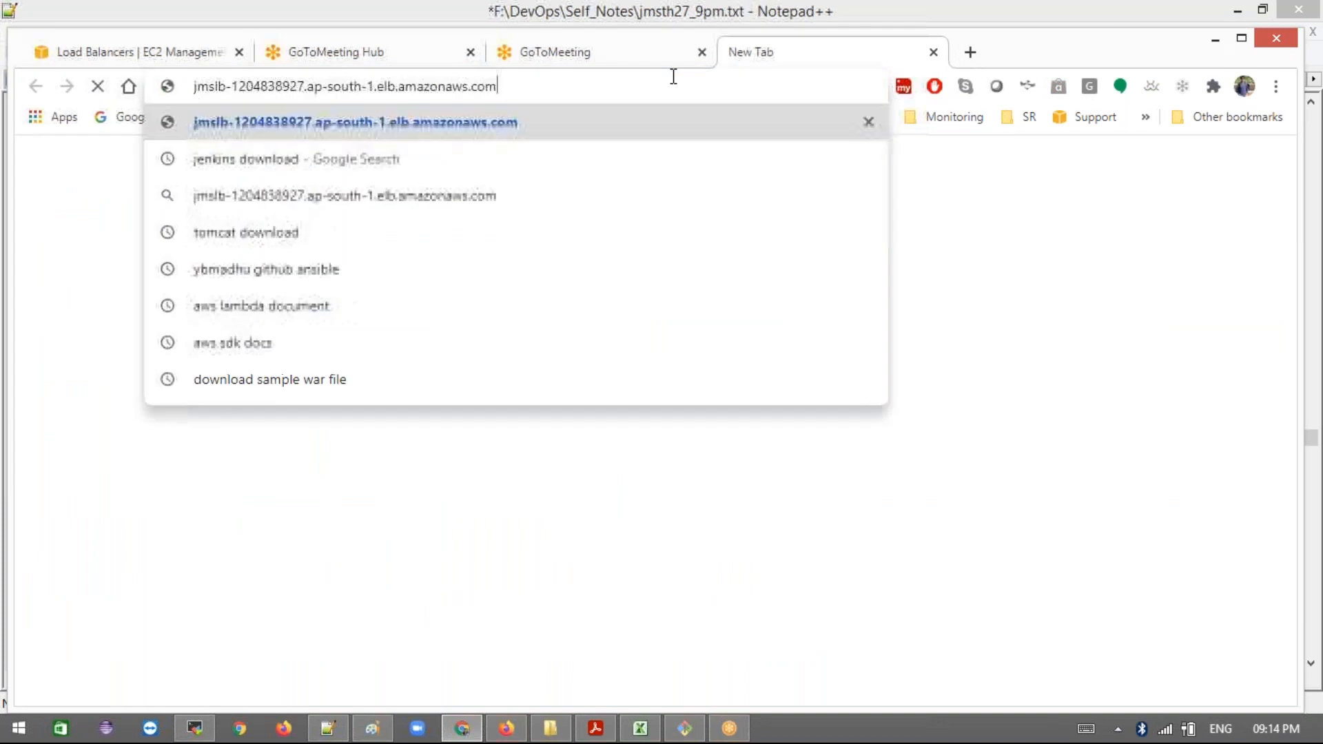
key("Return")
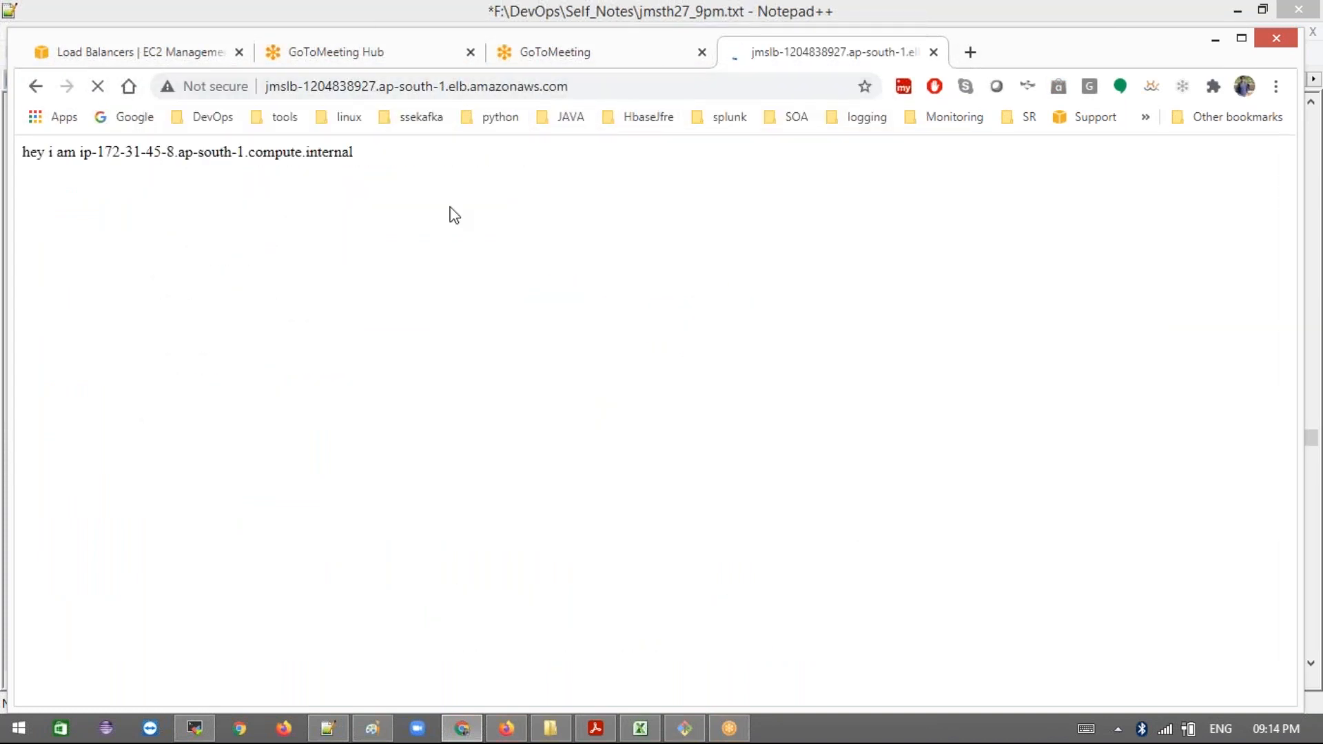
left_click(99, 86)
left_click(97, 86)
Step: Switch to Notepad++ and add the line "stickness" under the load balancer heading, followed by a blank line
left_click(328, 732)
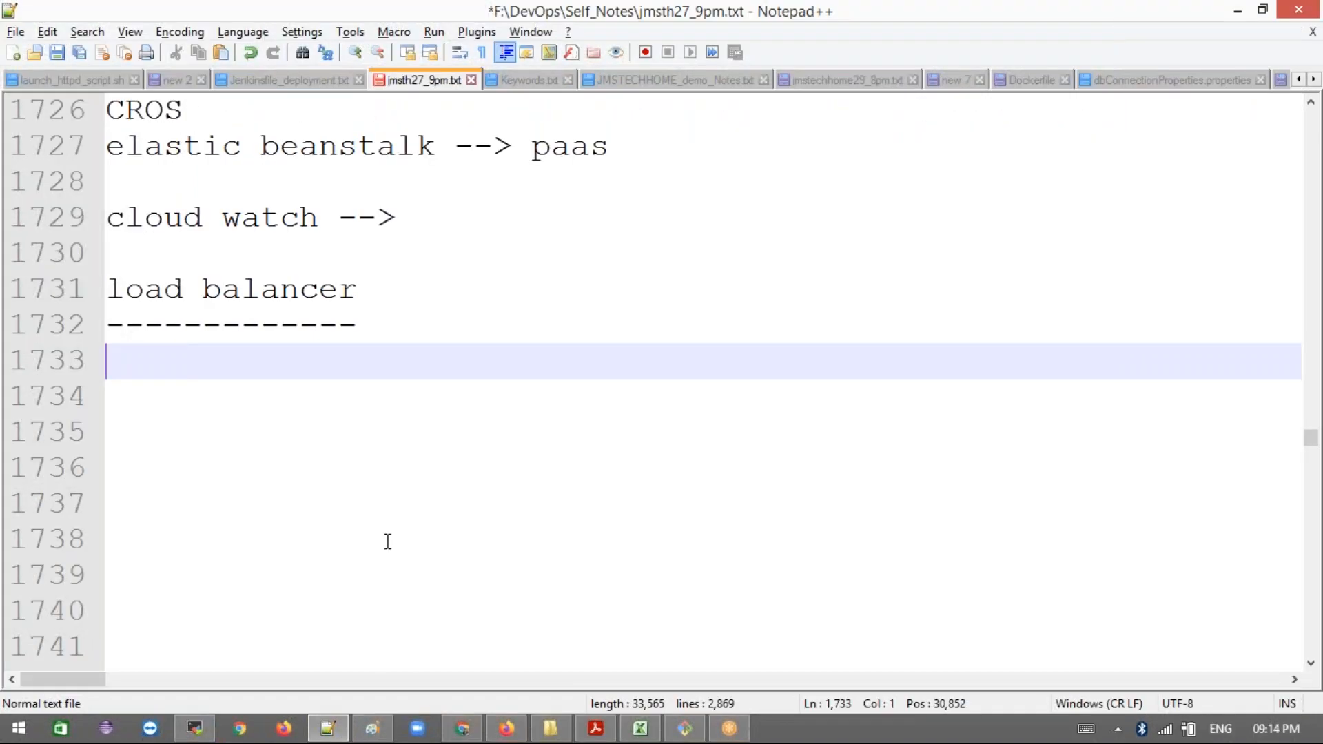
type("stickness")
key("Return")
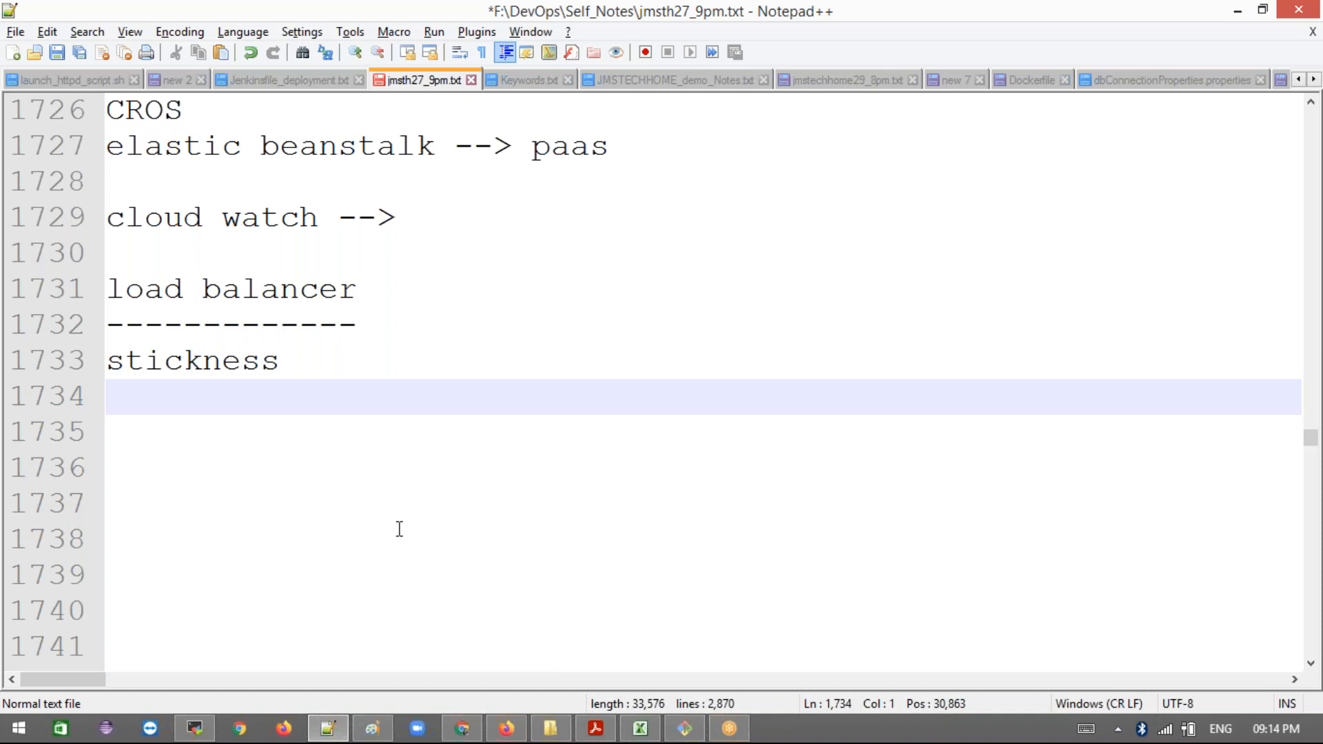
key("Return")
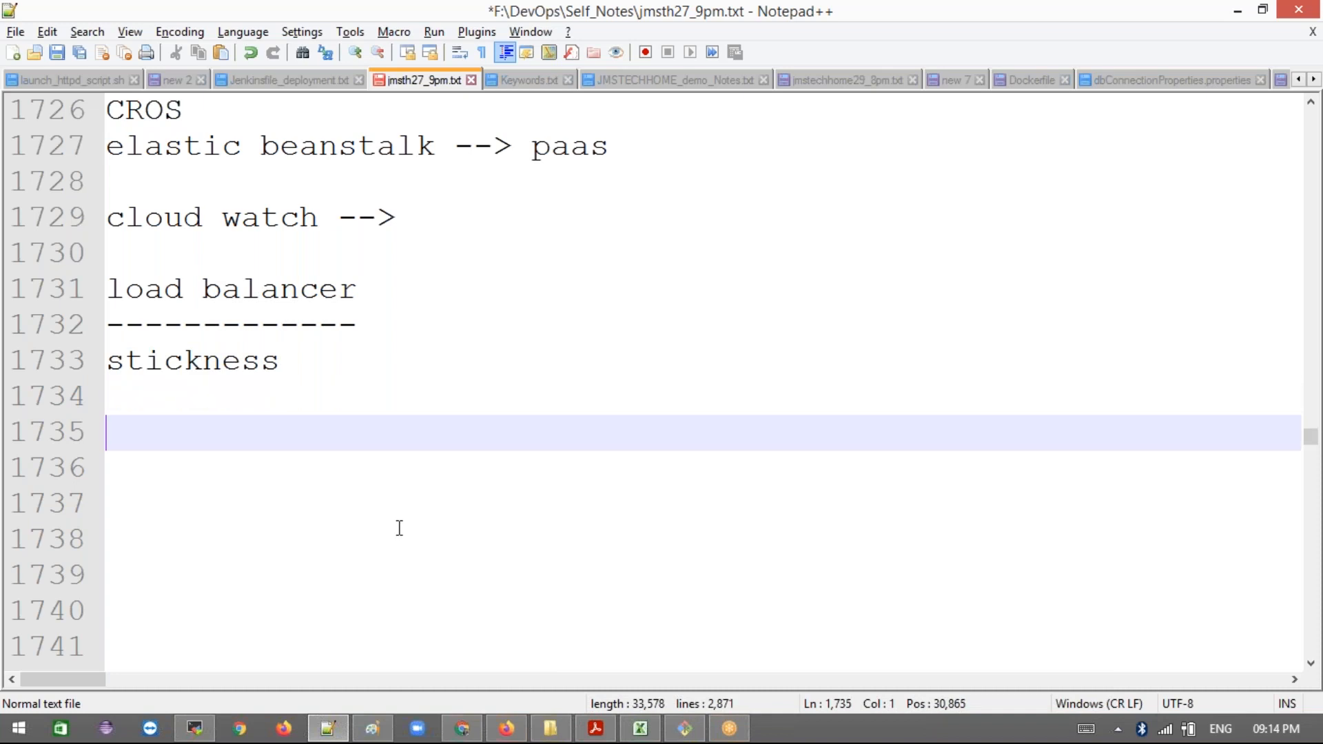
Step: Add the heading "autoscalling" below the stickness note and underline it with a row of twelve dashes
type("a")
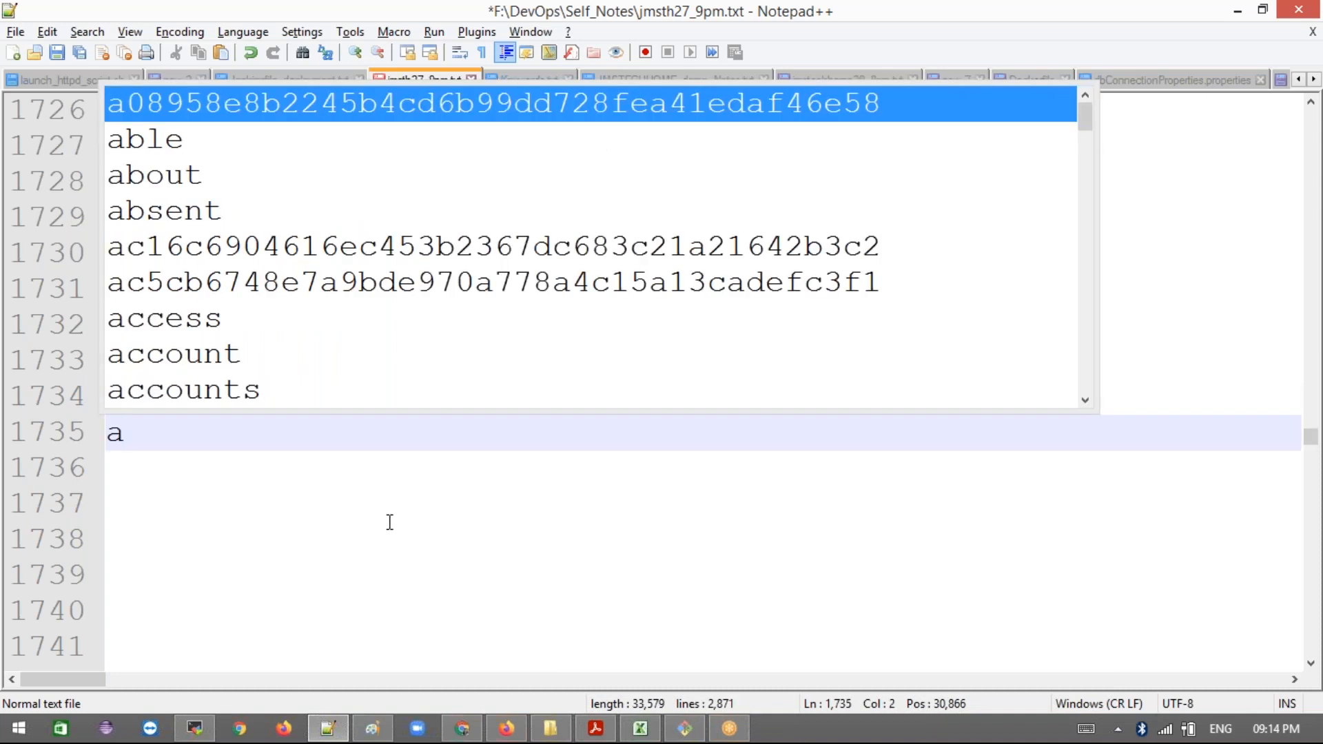
type("utoscalling")
key("Return")
key("Return")
type("-----------")
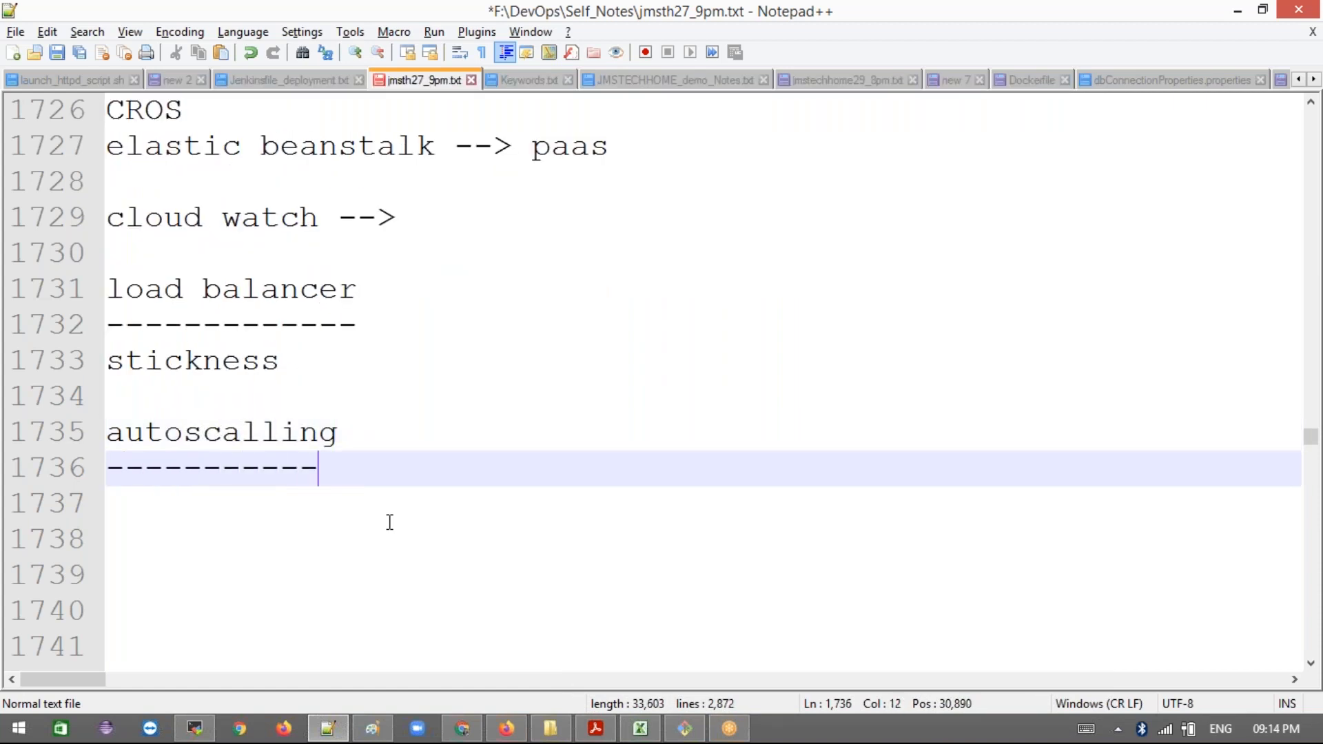
key("Return")
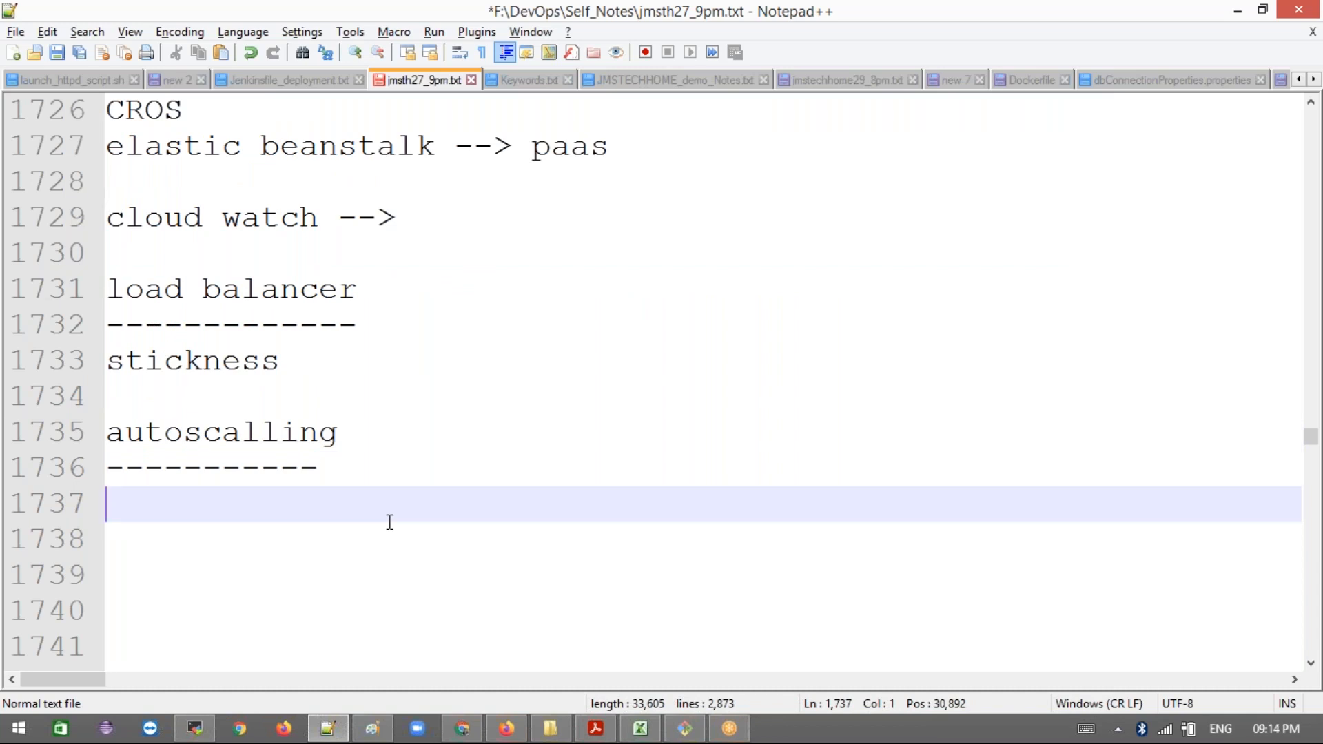
left_click(345, 475)
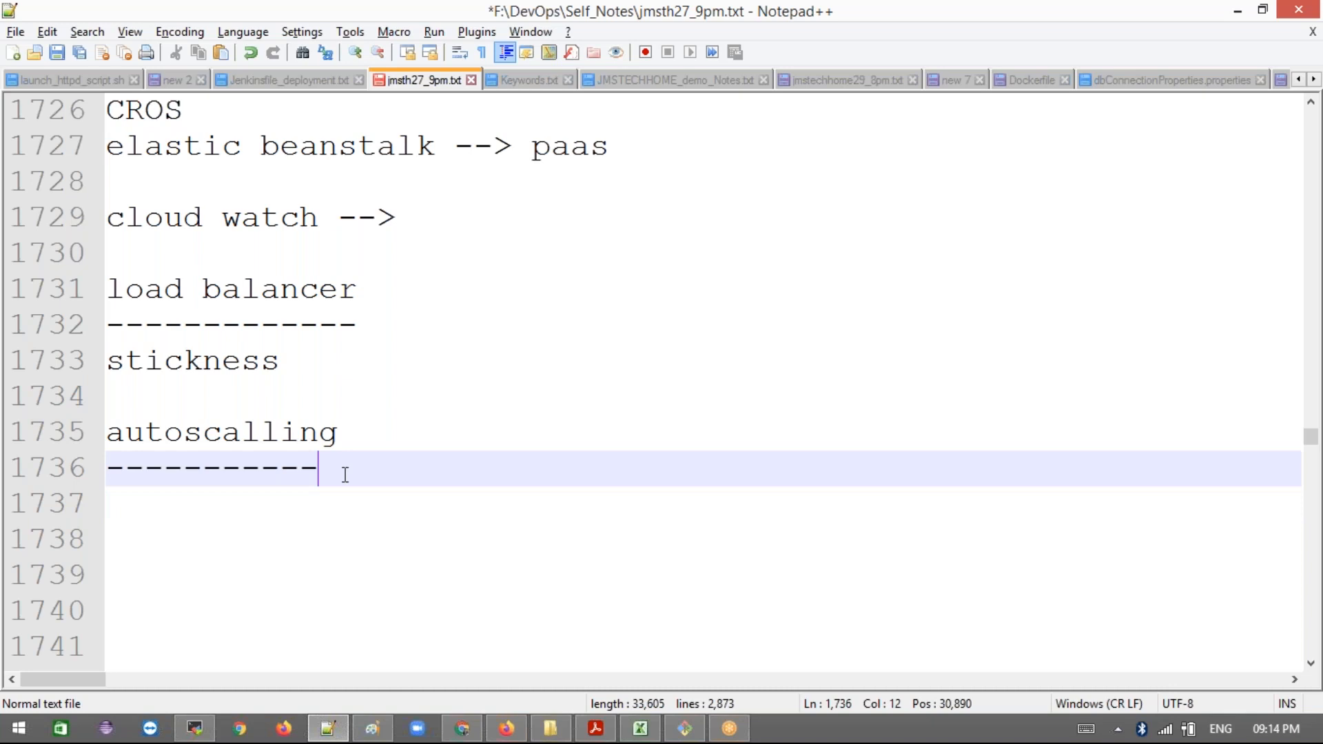
type("-")
left_click_drag(346, 475, 107, 434)
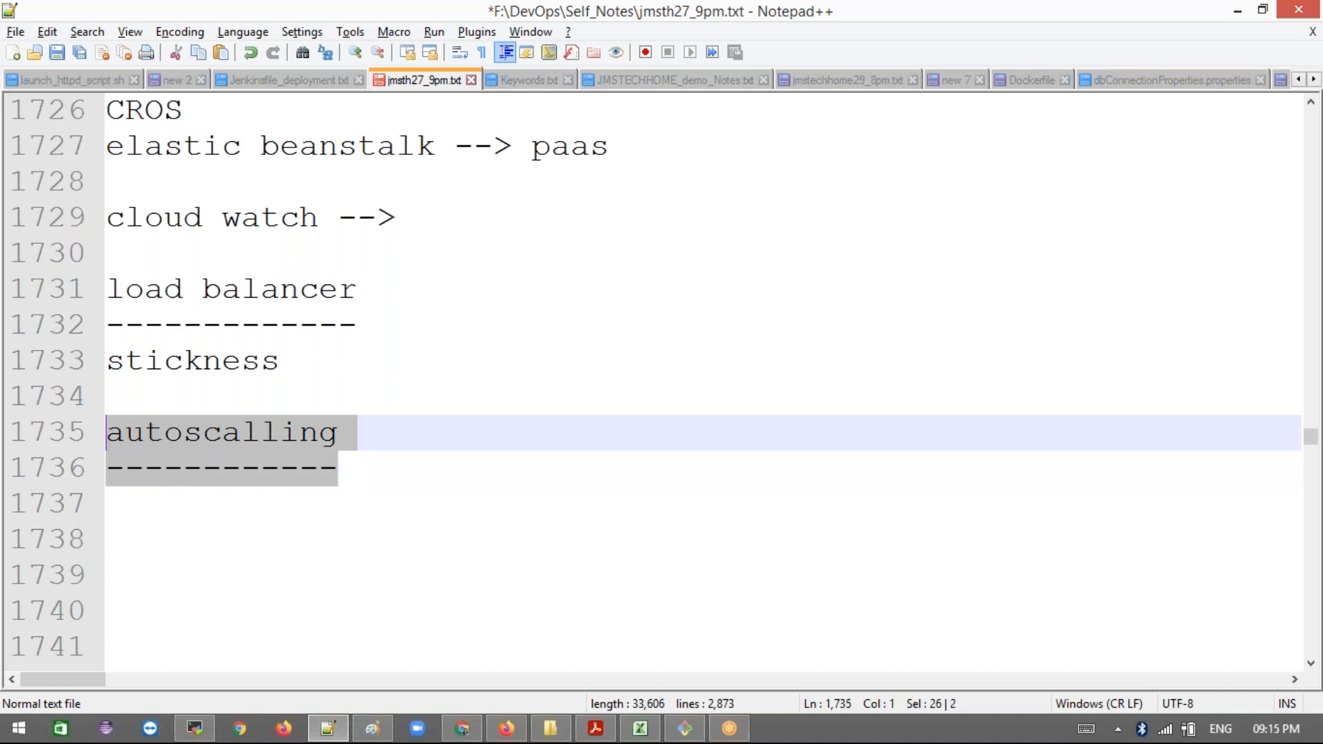
left_click(305, 467)
left_click_drag(369, 473, 96, 418)
left_click(348, 537)
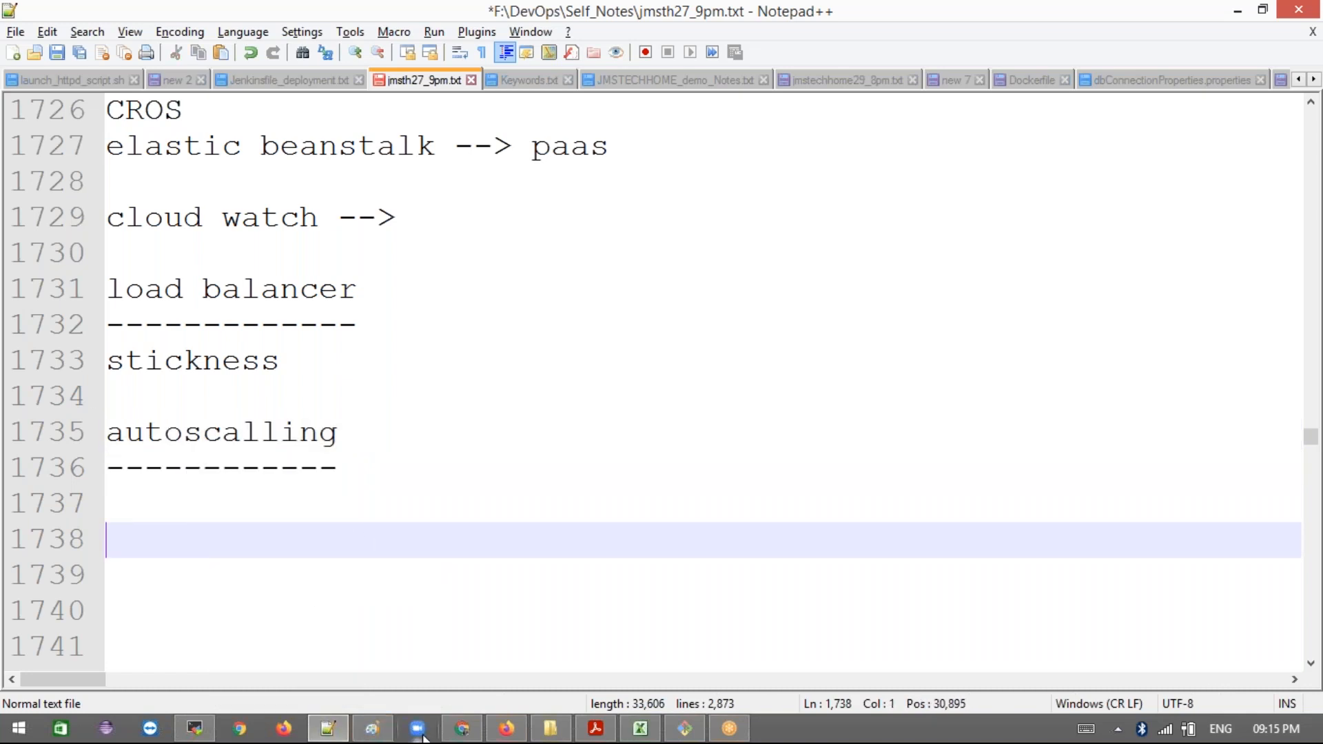
Step: Switch back to Chrome and reload the load balancer page repeatedly to check which server answers each request
left_click(462, 729)
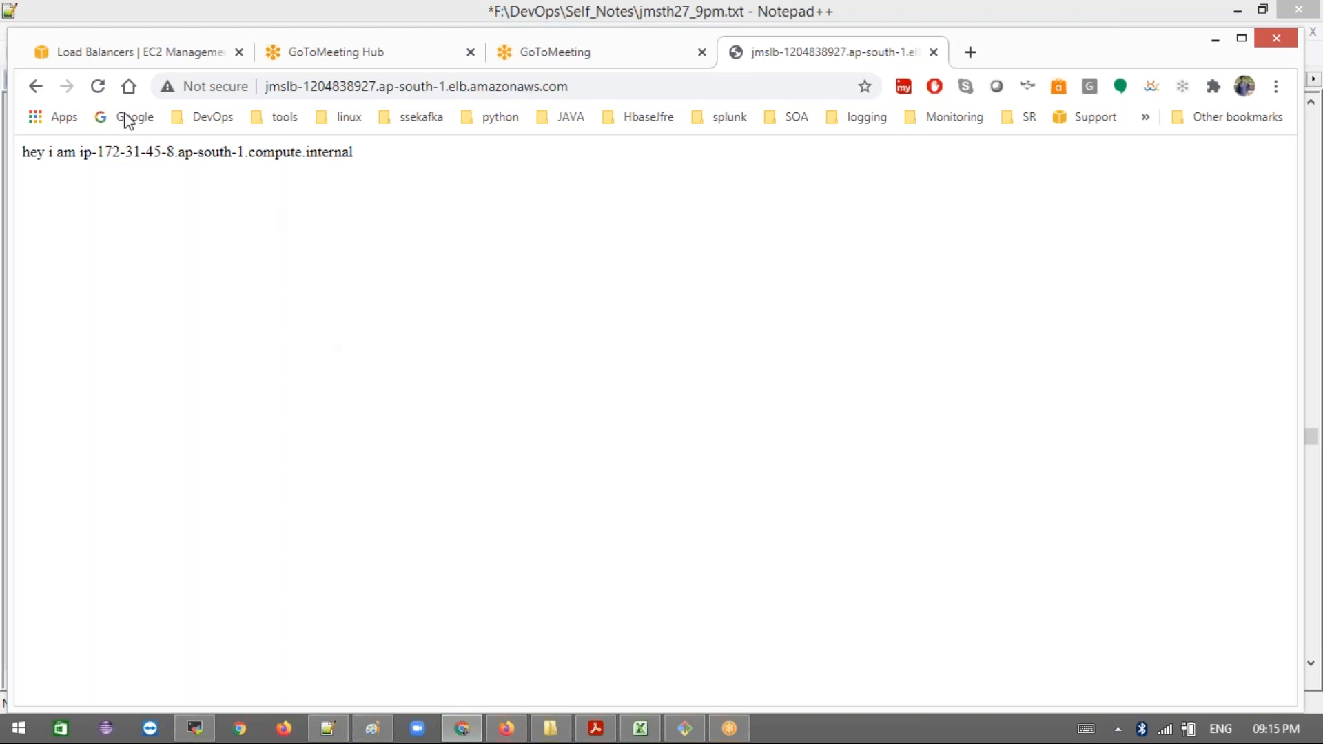
left_click(97, 86)
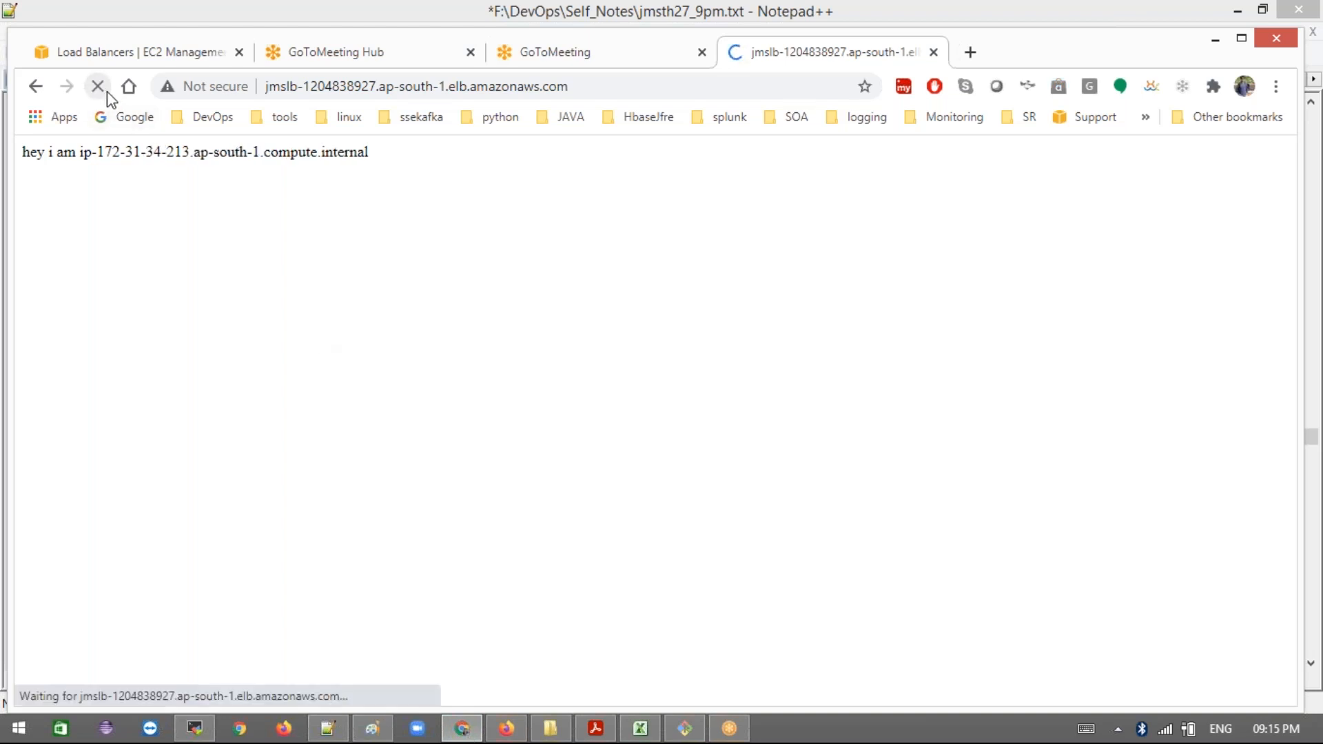
left_click(98, 88)
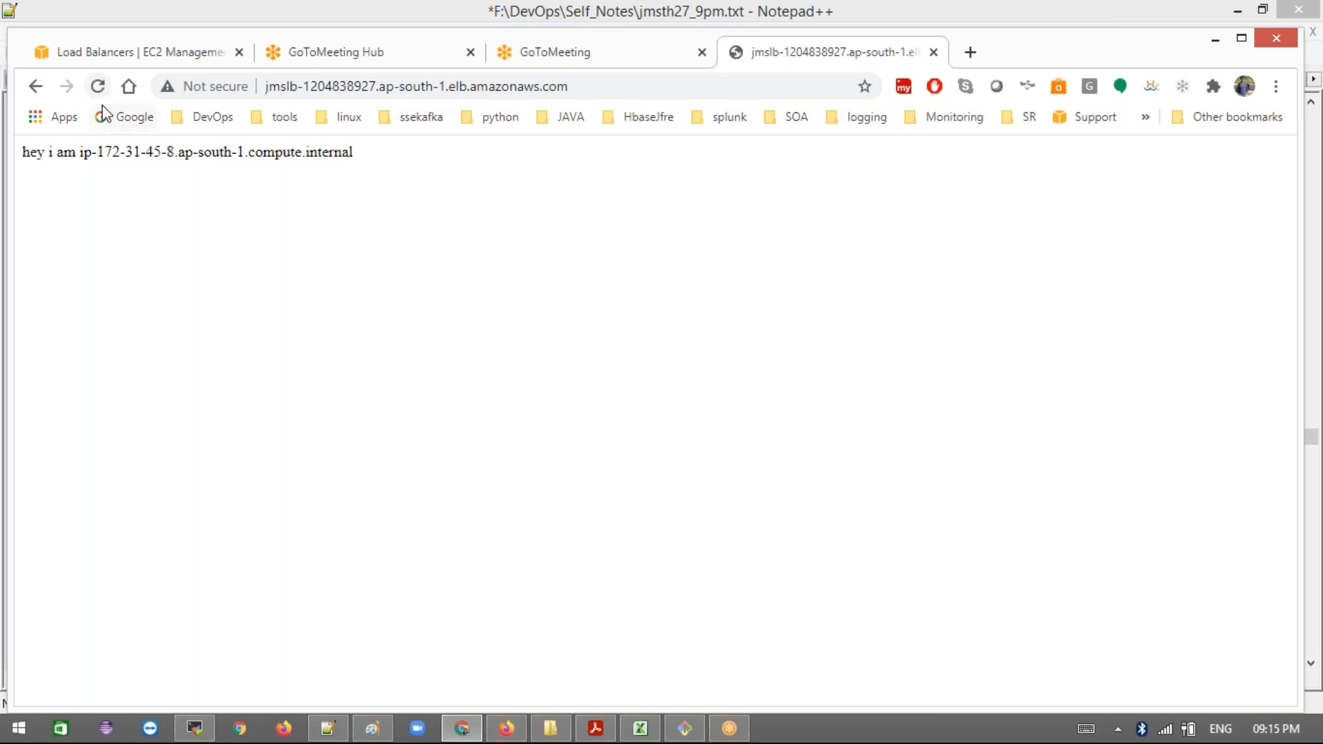
left_click(97, 89)
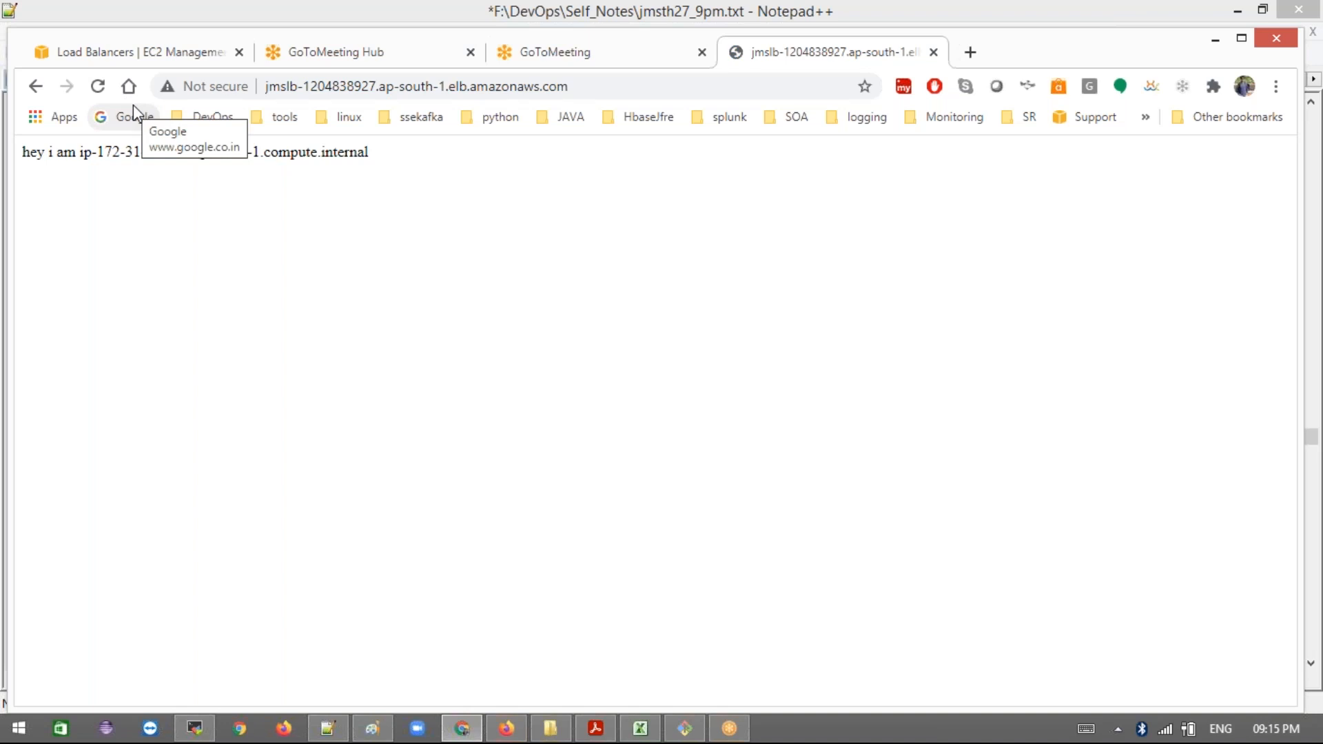
left_click(100, 93)
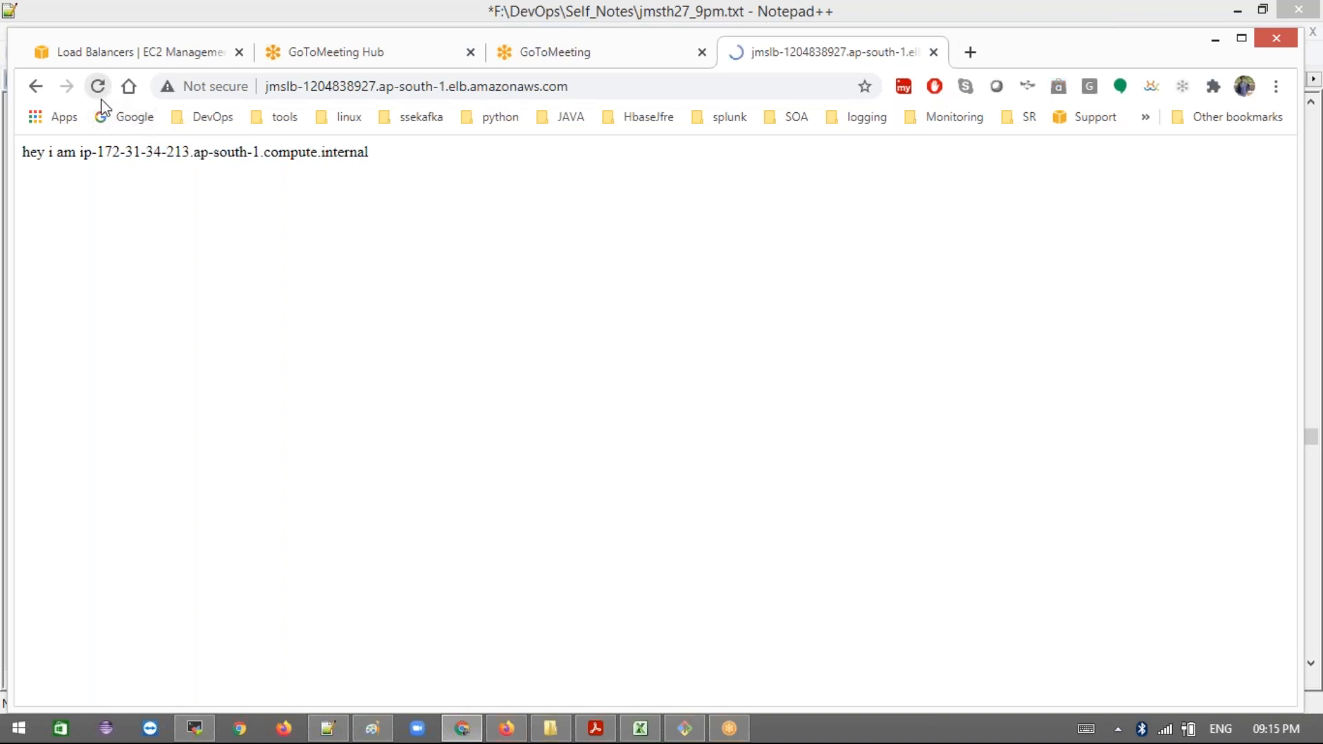
left_click(97, 86)
double_click(178, 151)
Step: Return to the EC2 console and open the description of the target group jms-tg
left_click(148, 60)
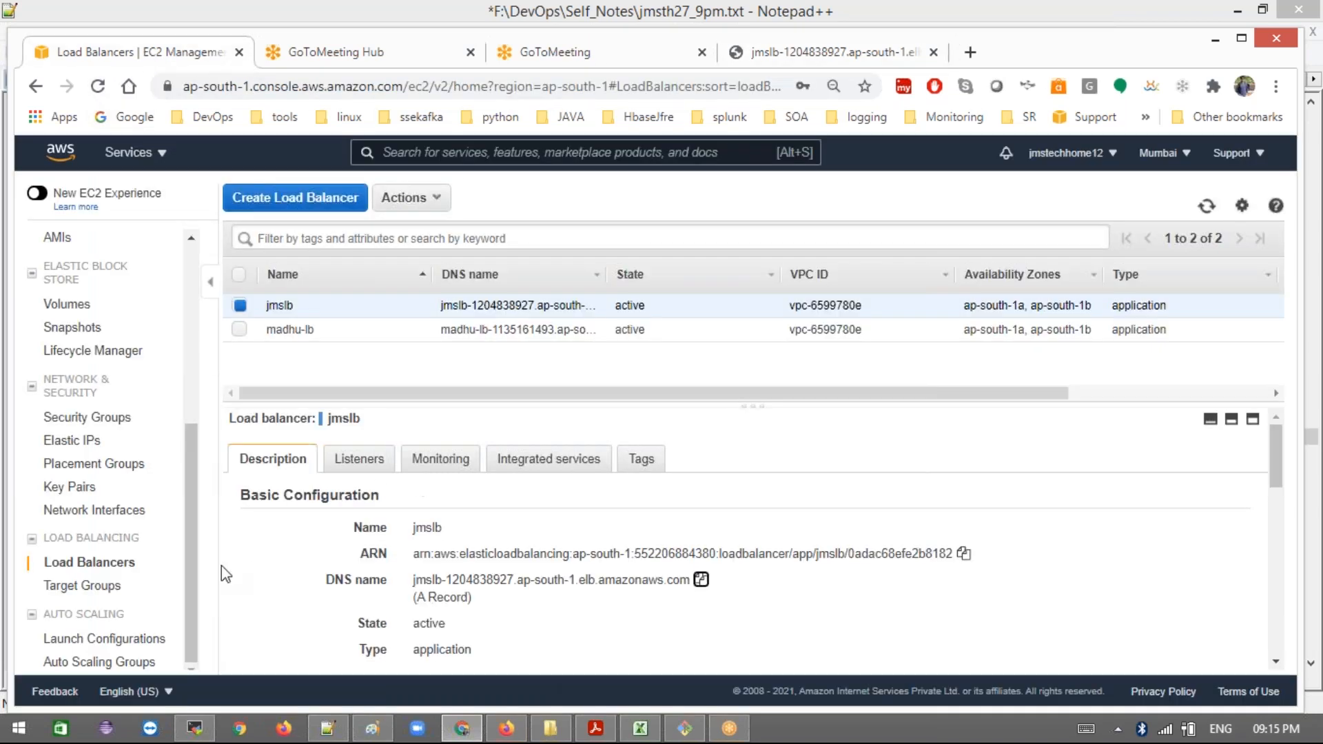
left_click(102, 592)
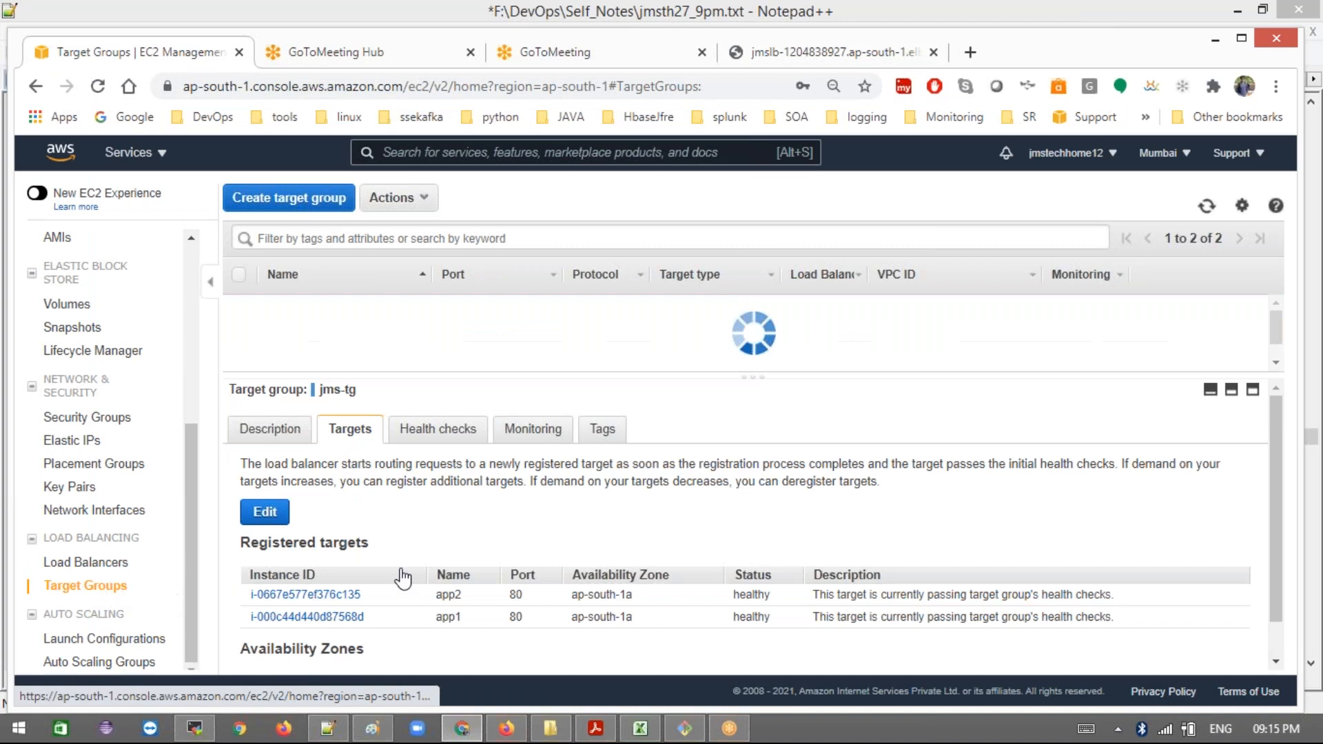
right_click(430, 573)
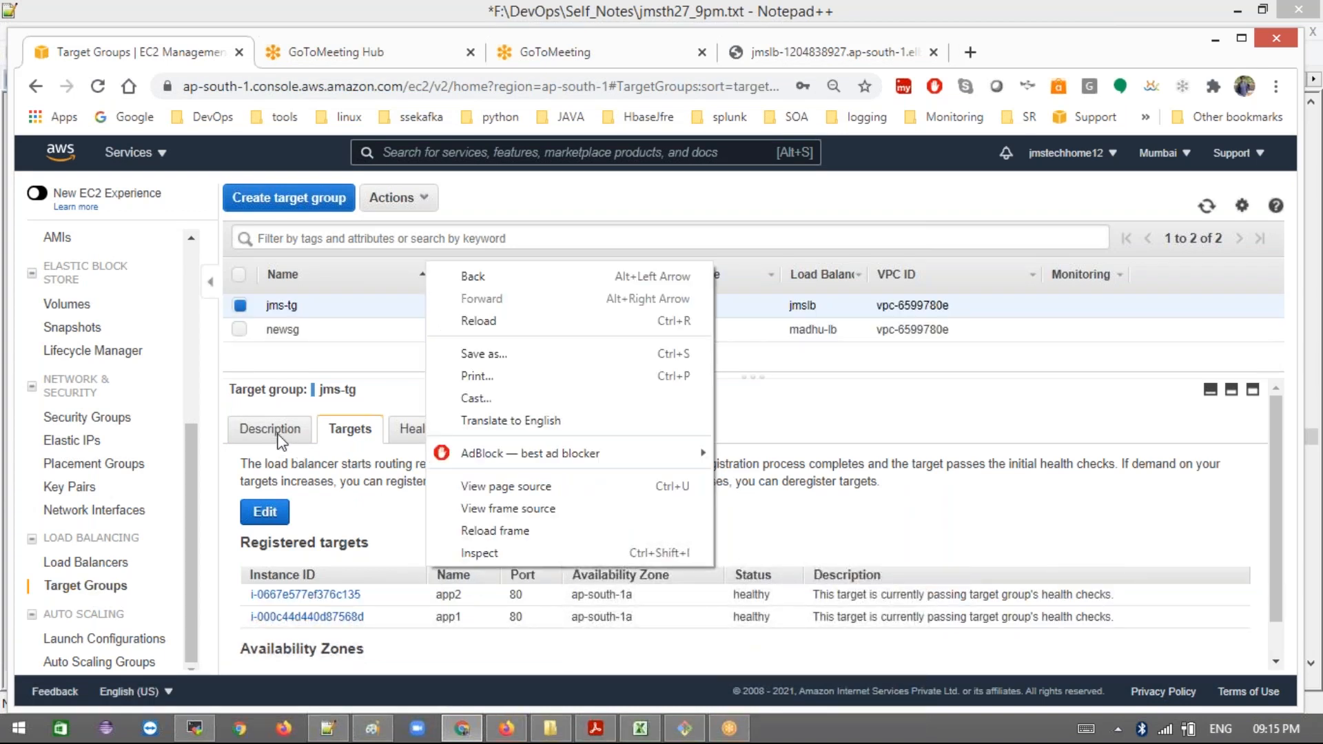
left_click(279, 438)
double_click(279, 430)
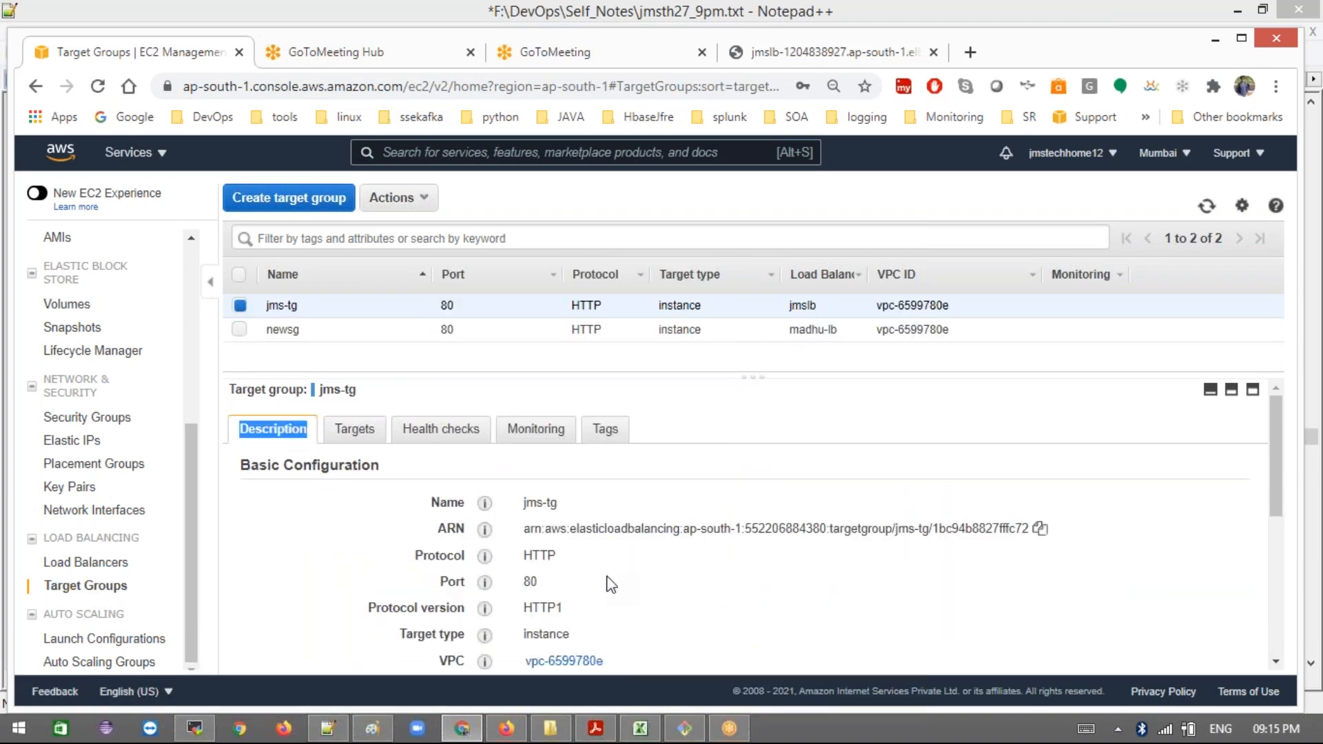
Step: Enable stickiness in the attributes of the target group jms-tg with a duration of 30 seconds and save
scroll(610, 584, "down", 5)
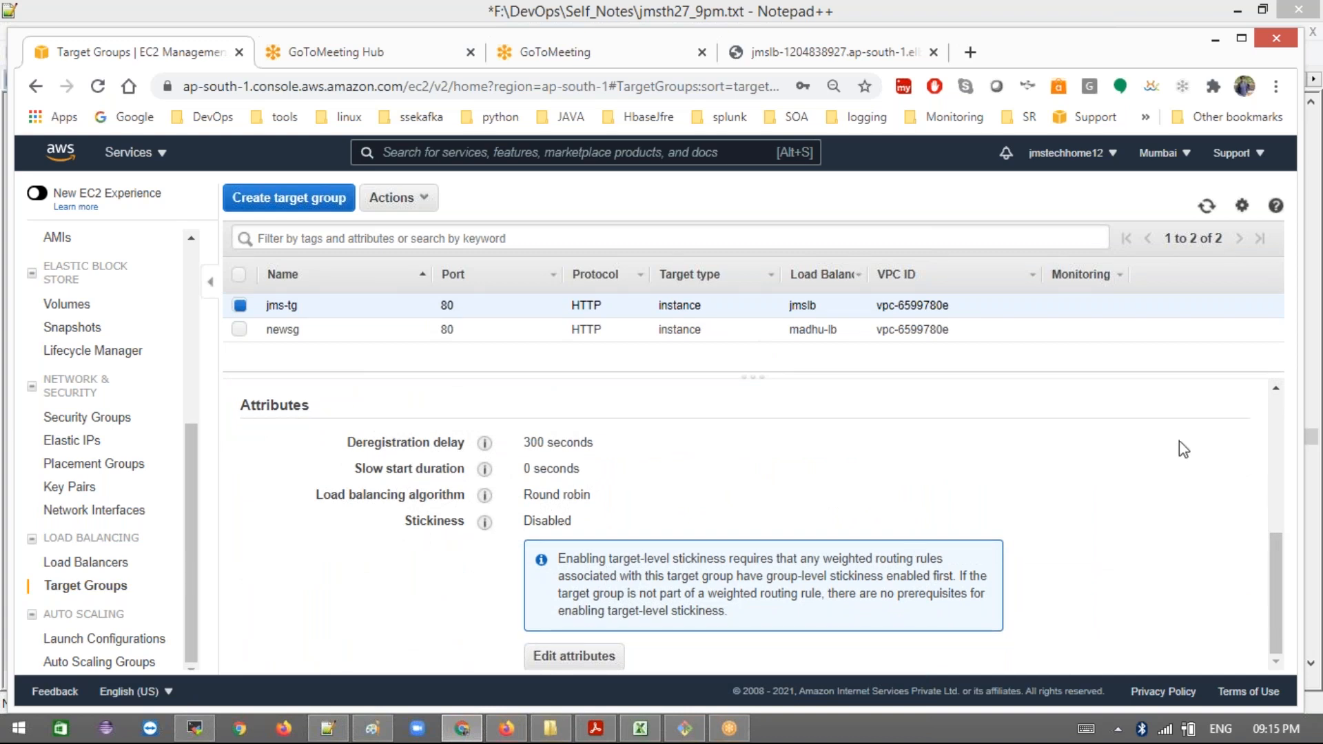
scroll(1178, 441, "up", 5)
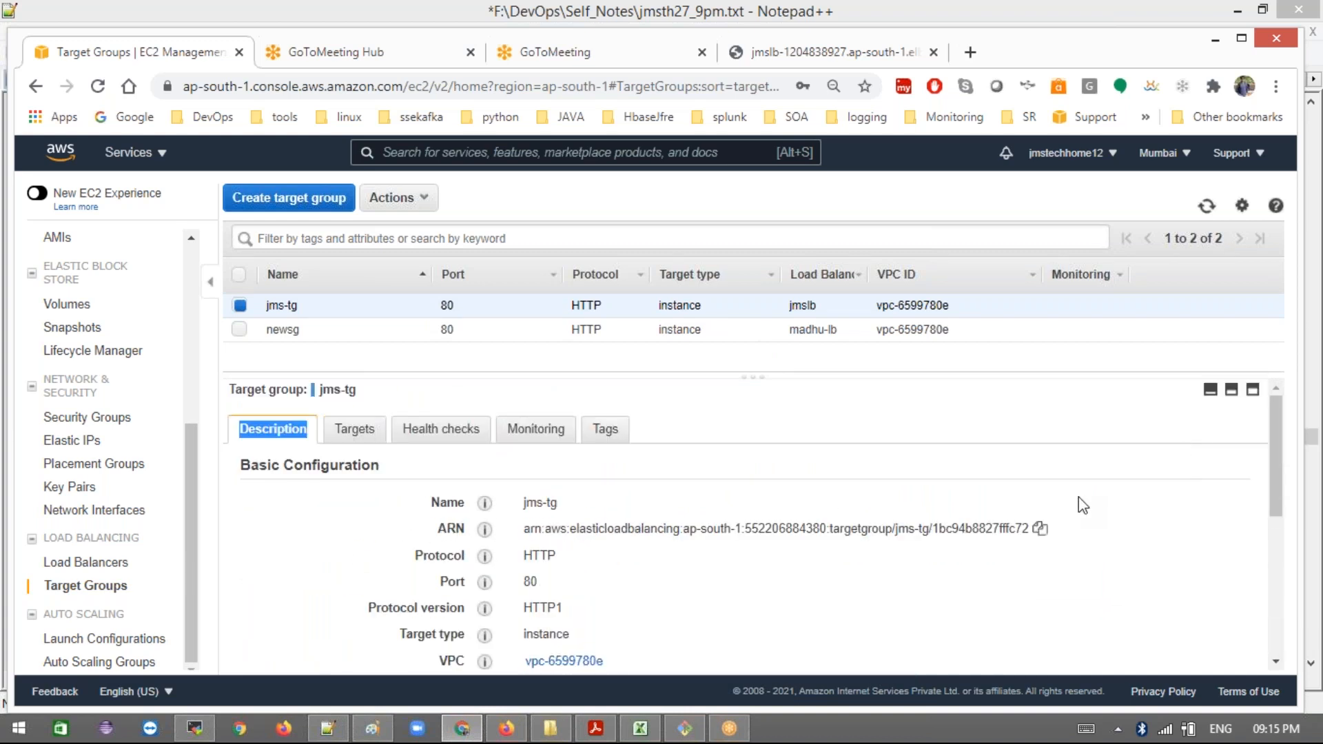
scroll(1078, 505, "down", 5)
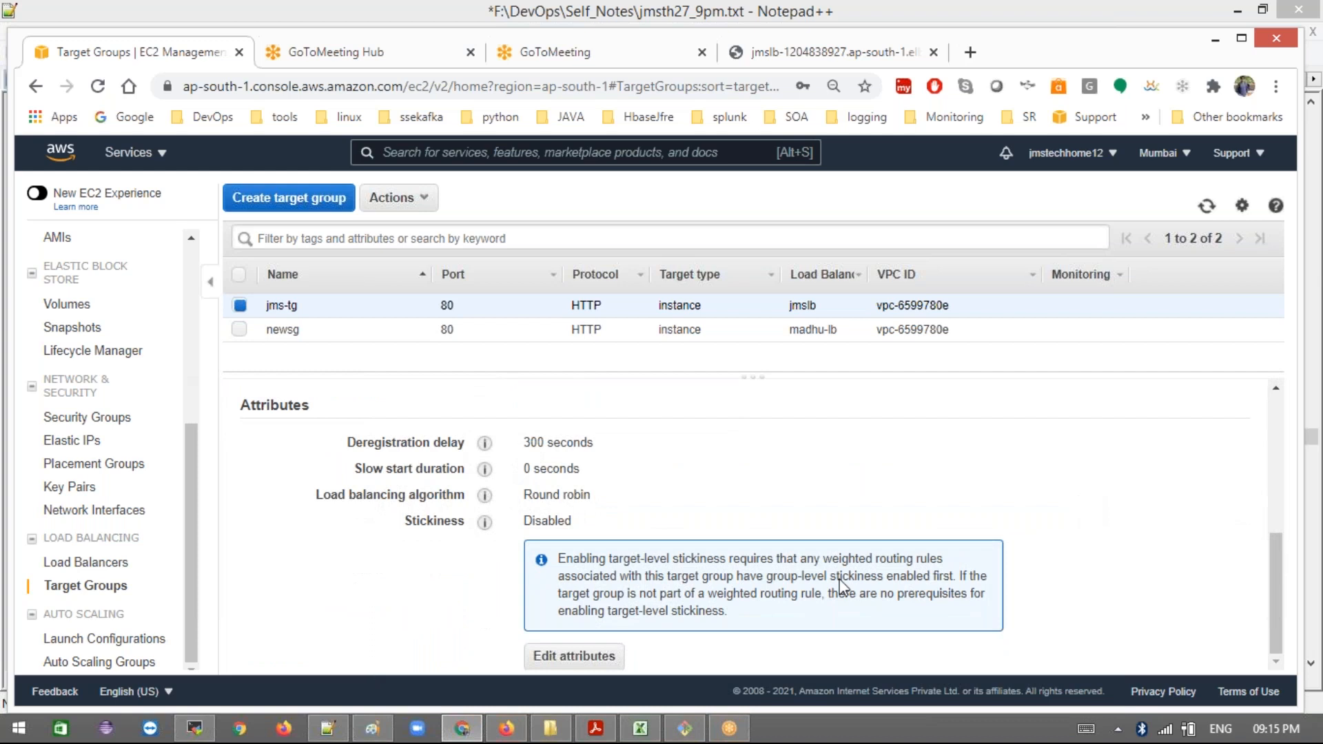
left_click(580, 656)
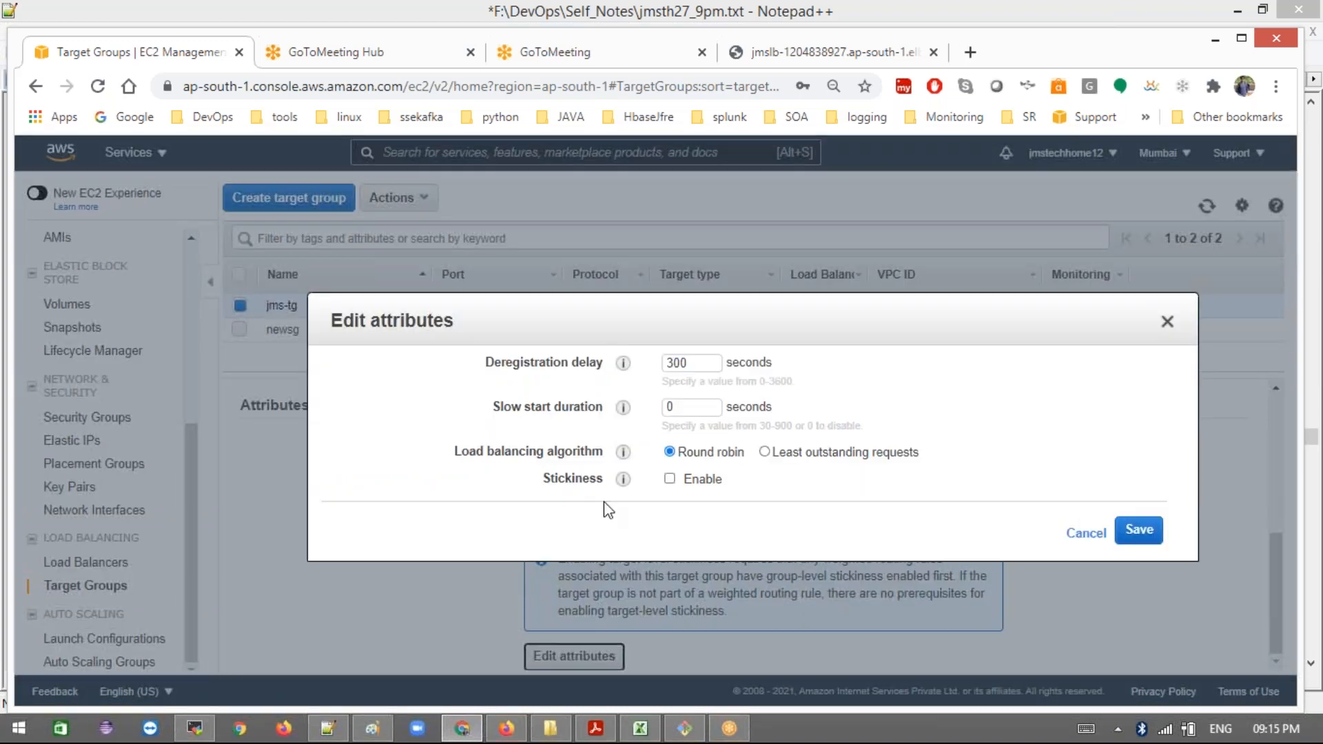
left_click(670, 479)
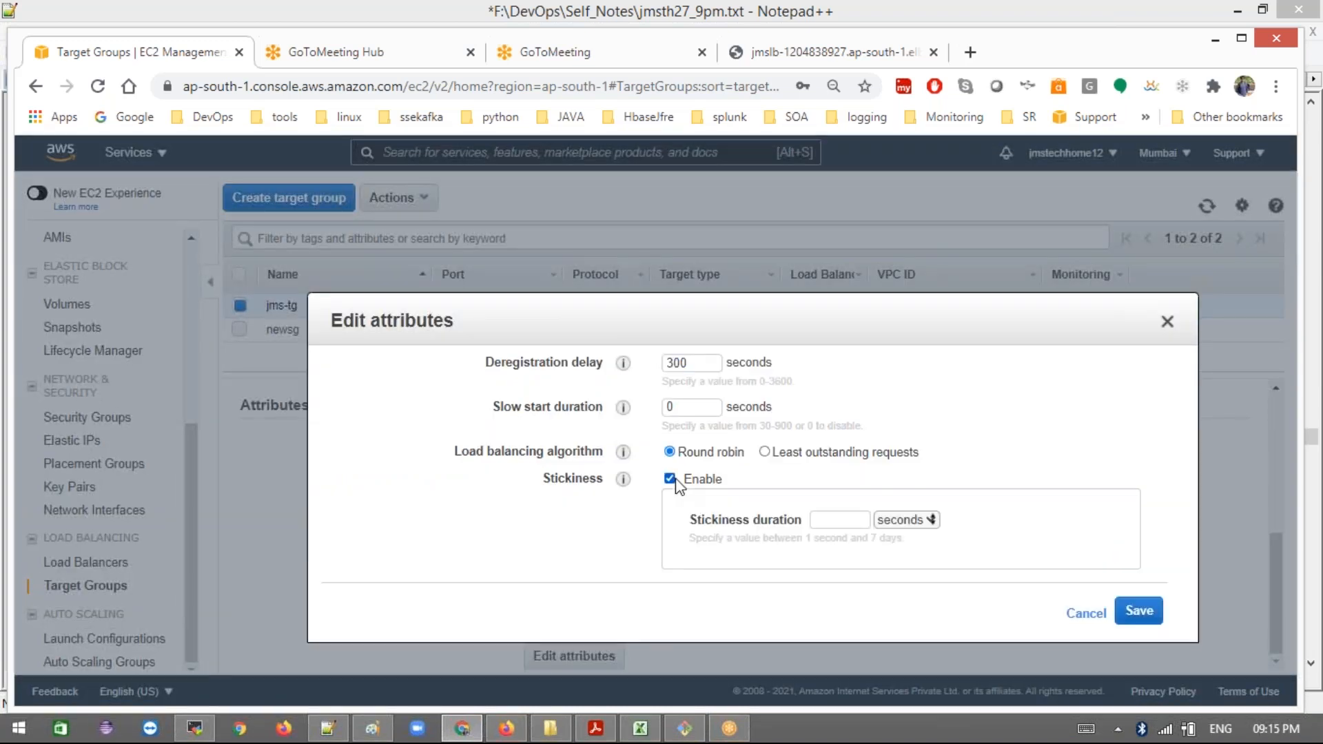
left_click(841, 521)
left_click(919, 528)
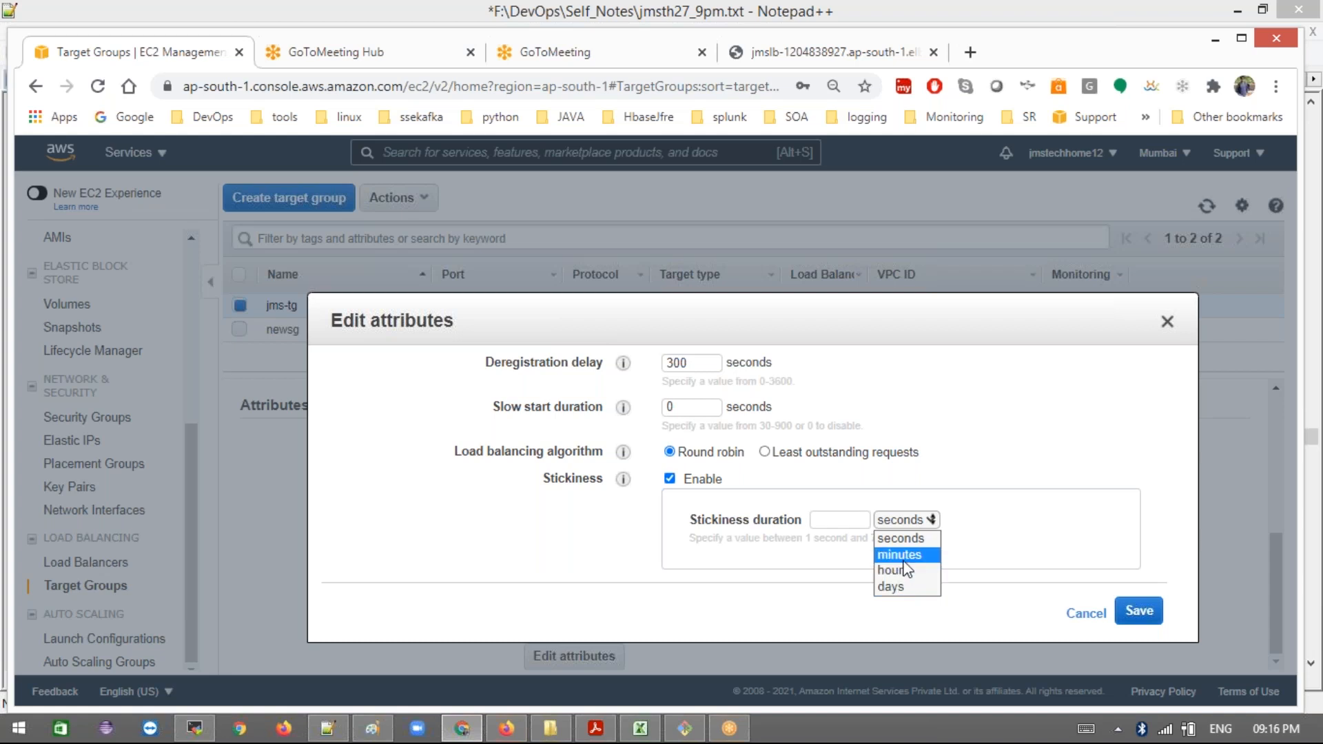
left_click(844, 521)
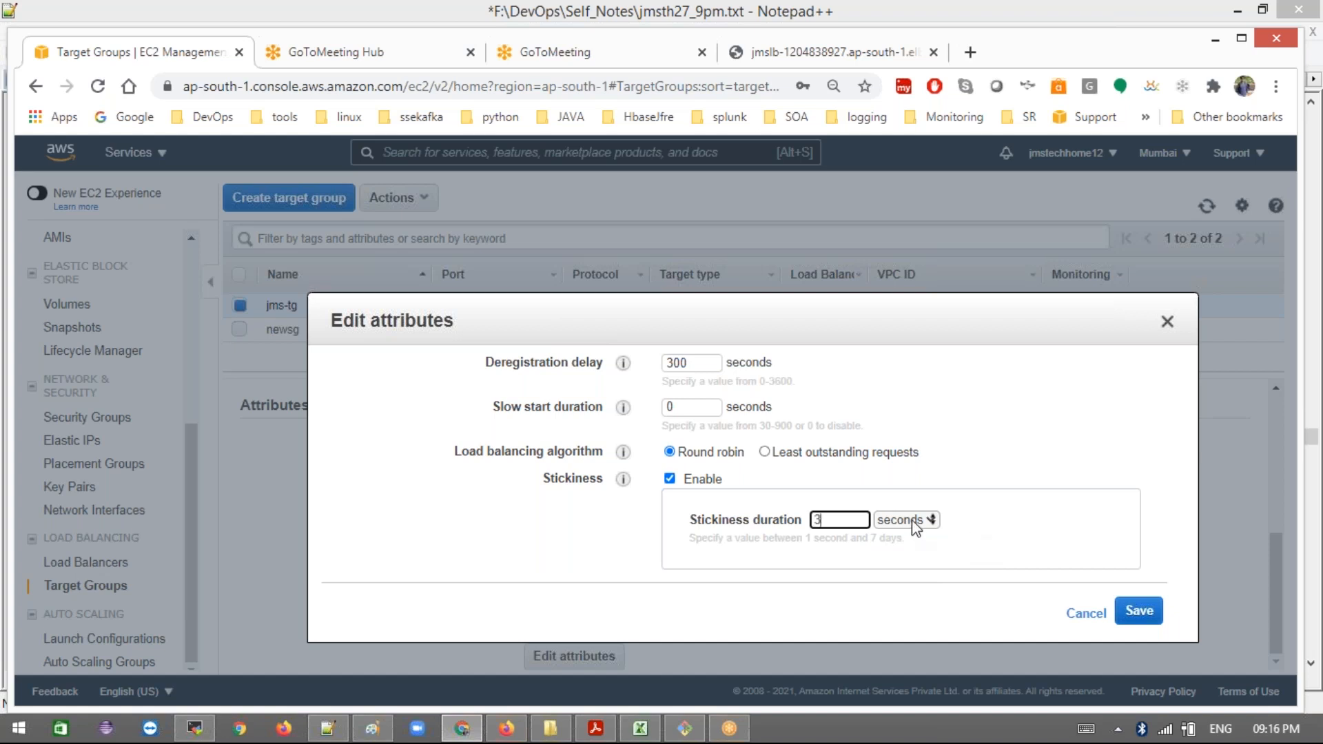
left_click(1149, 611)
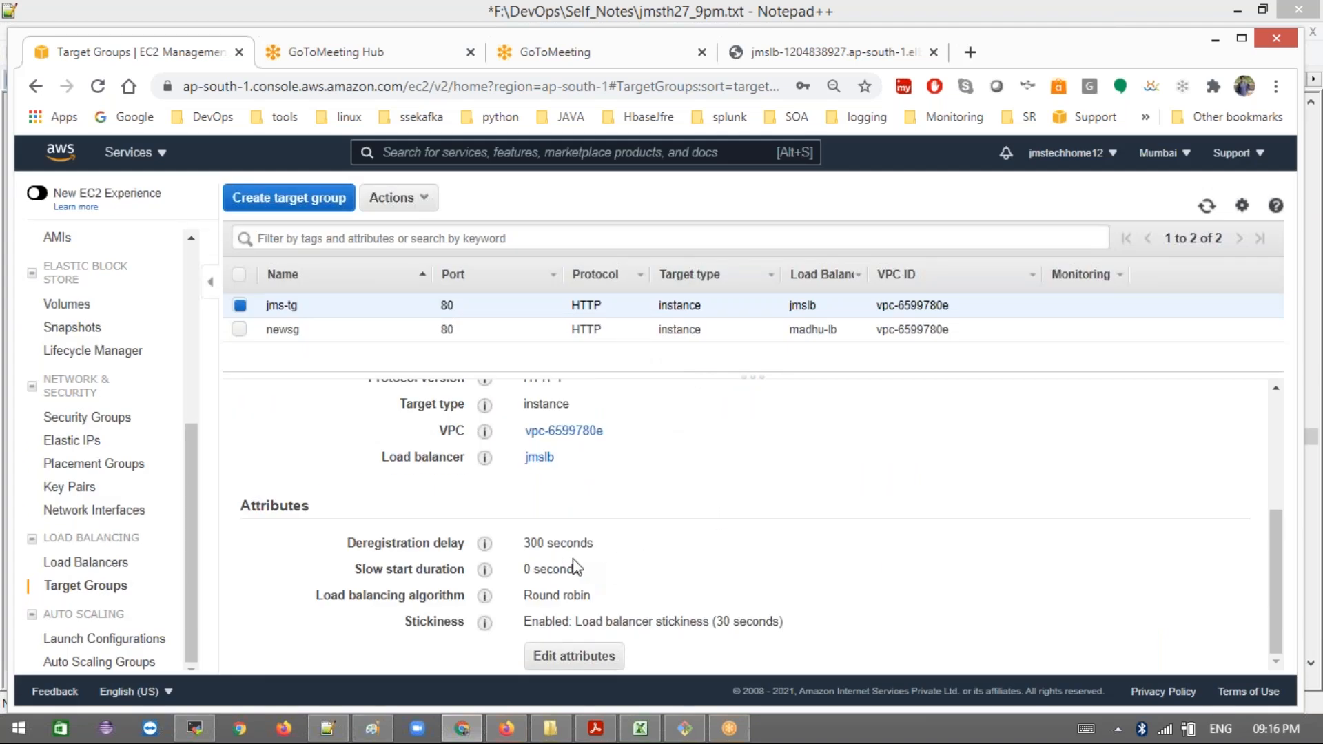
left_click_drag(724, 626, 798, 628)
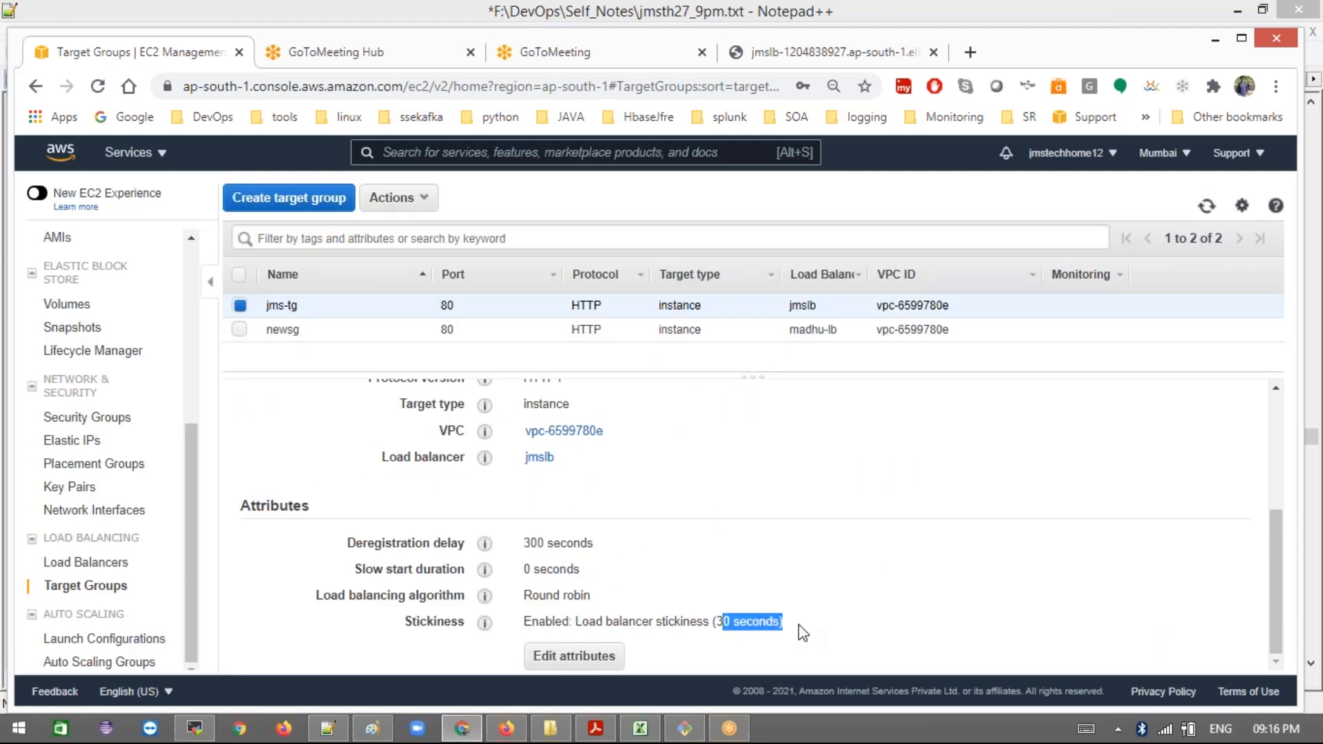
Step: Go to the load balancer page and request it repeatedly to check which server answers with stickiness enabled
left_click(753, 55)
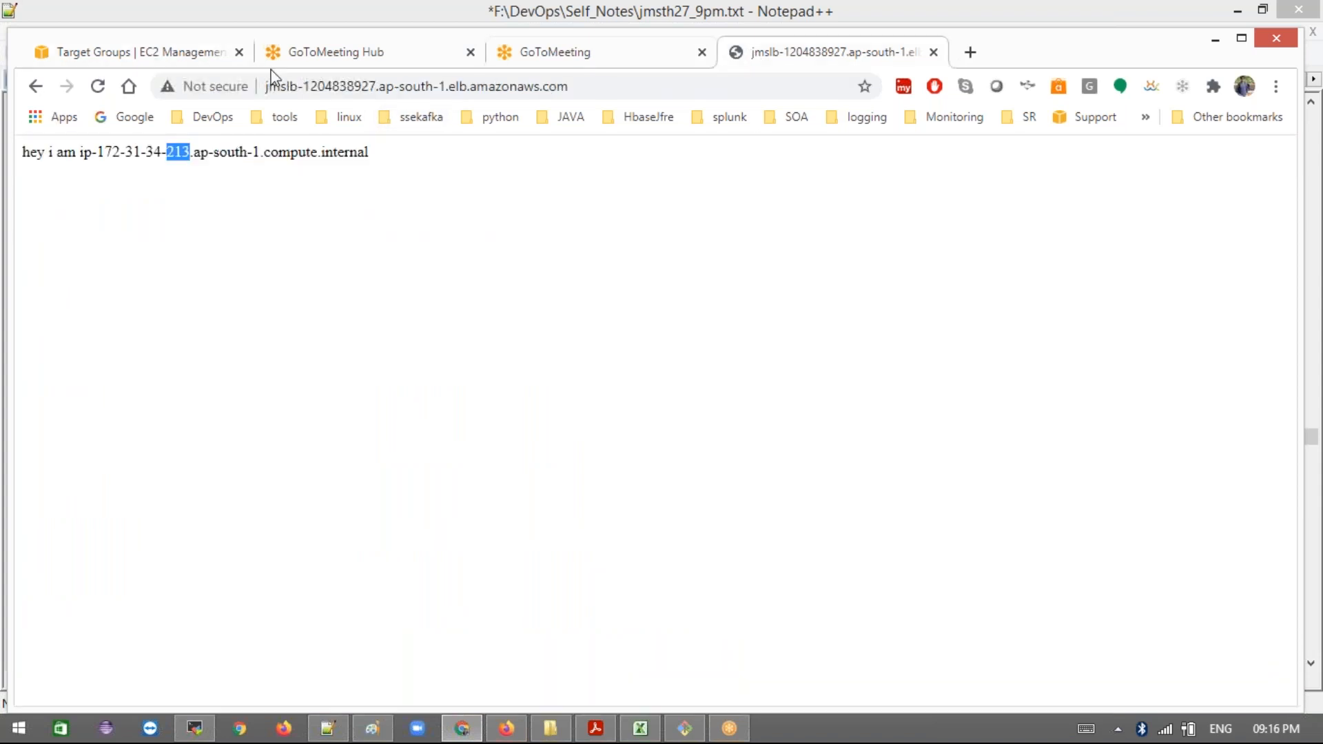
left_click(98, 87)
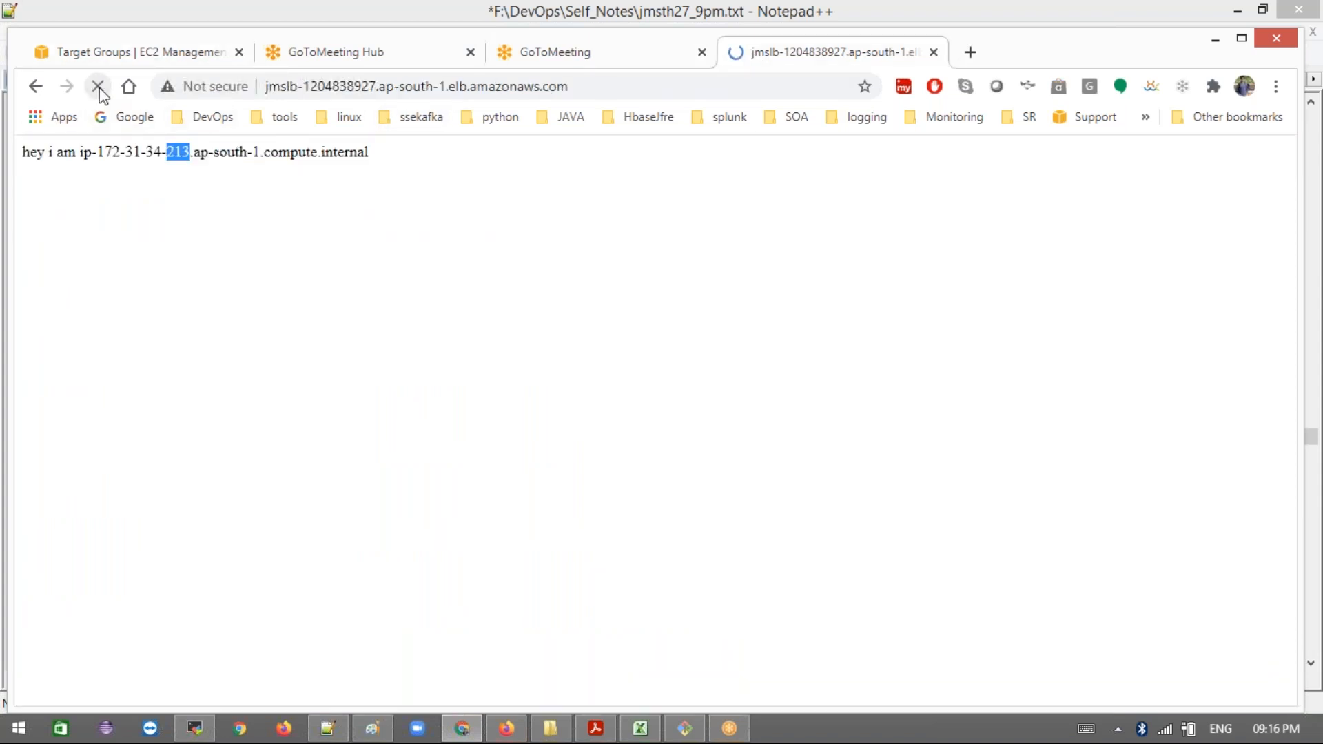
left_click(98, 87)
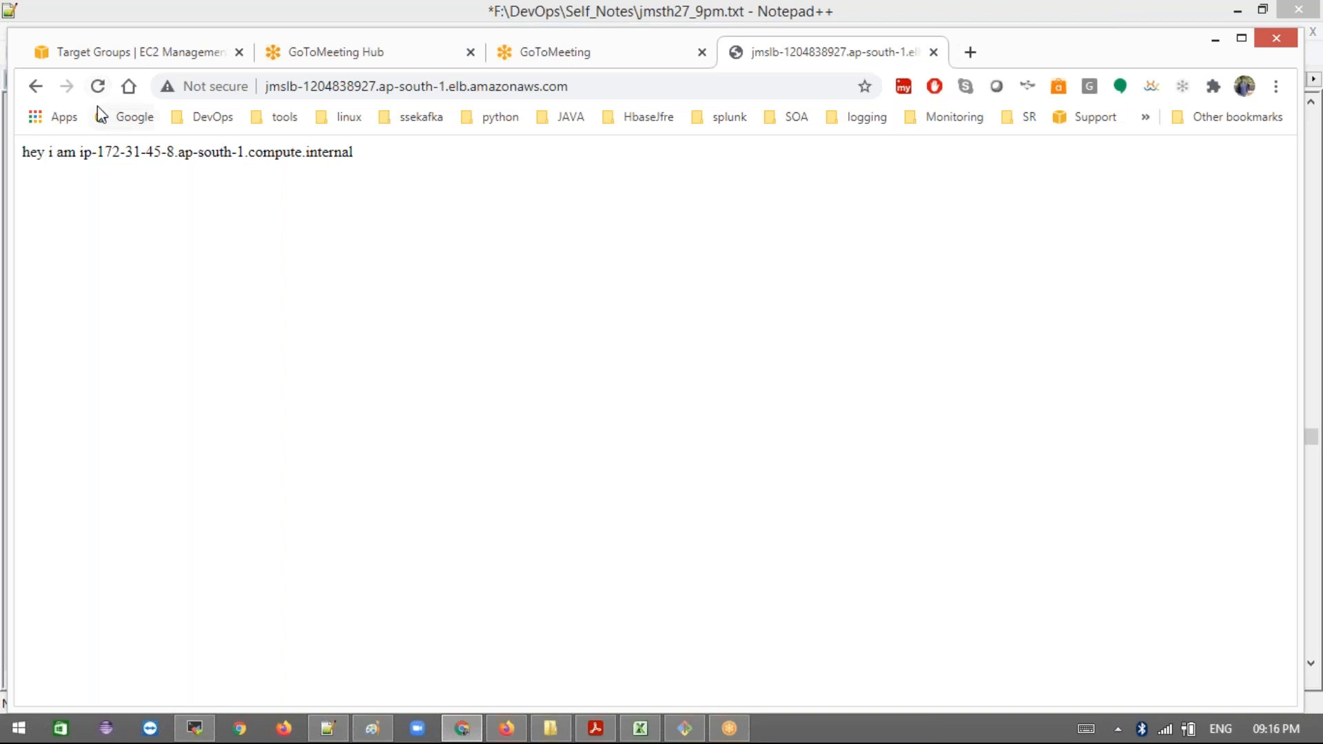
left_click(99, 88)
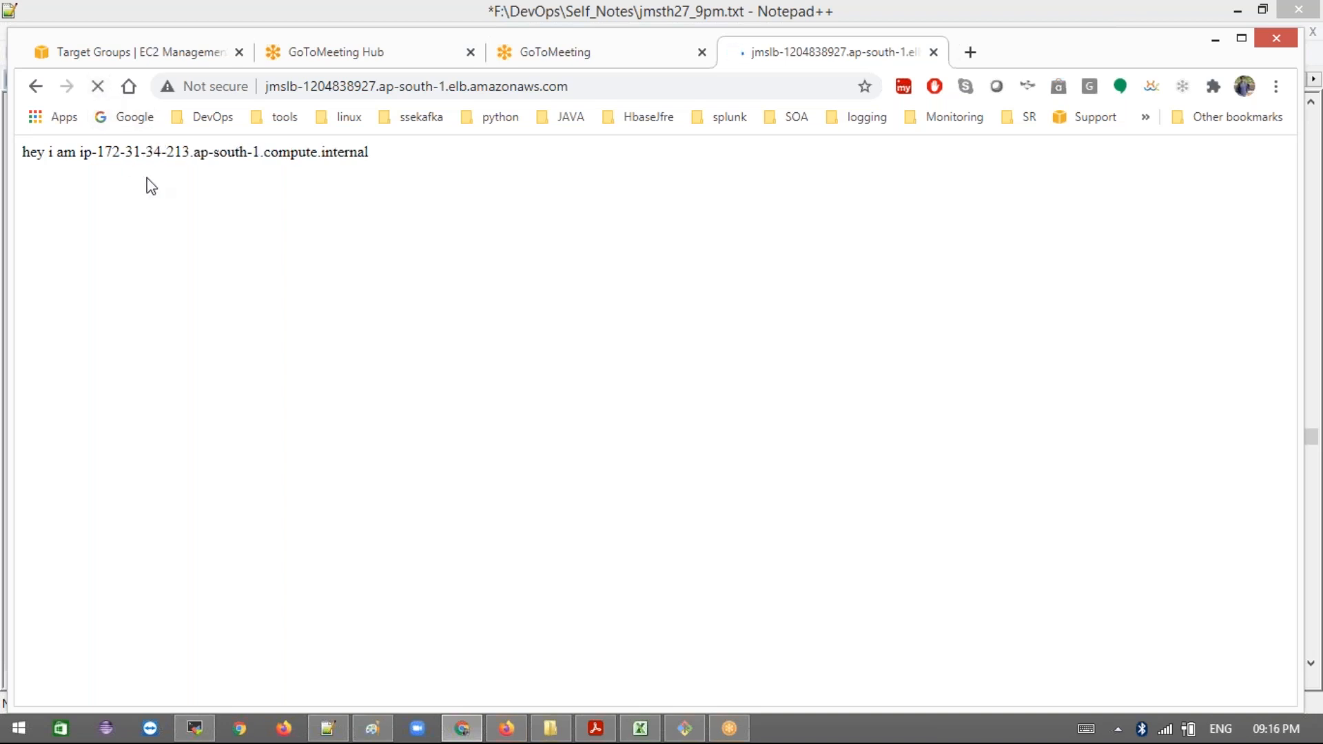
left_click(99, 89)
left_click(100, 87)
left_click(98, 89)
left_click(99, 87)
left_click(98, 89)
left_click(97, 87)
left_click(104, 95)
left_click(99, 89)
left_click(101, 91)
left_click(98, 89)
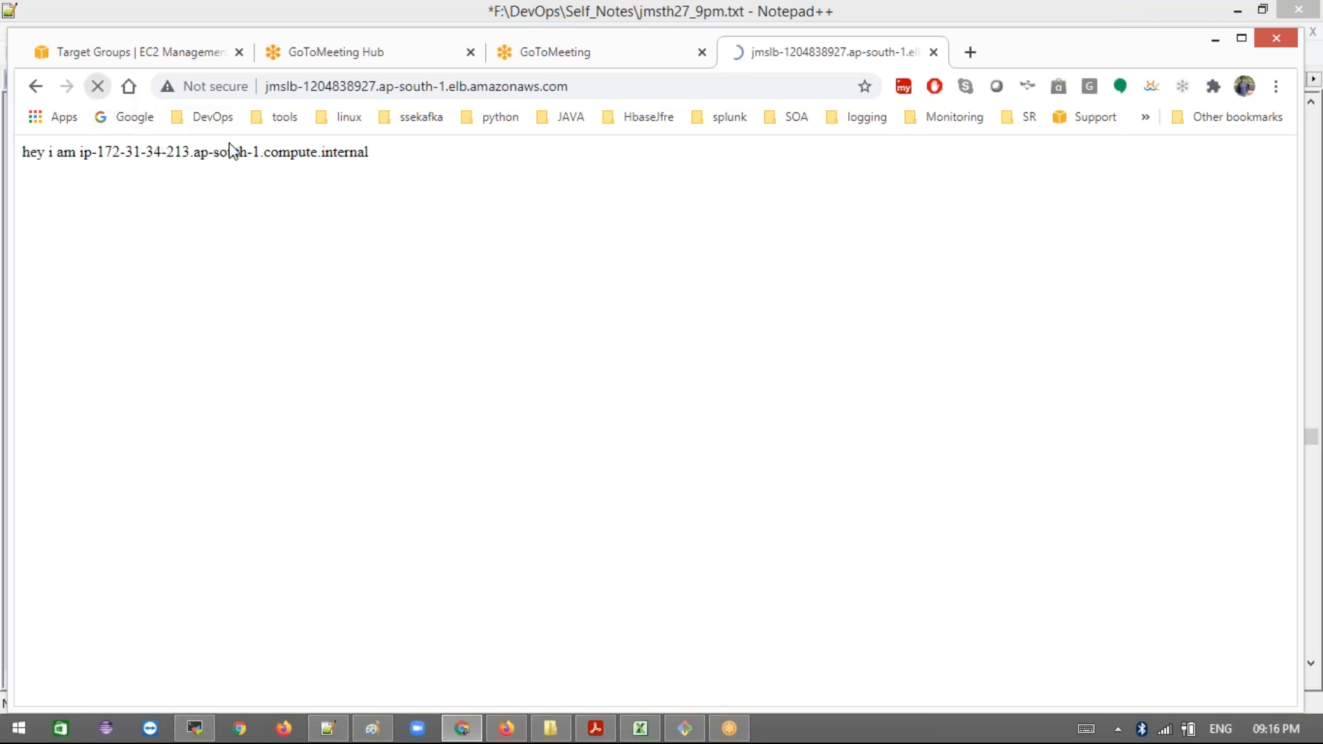
left_click(98, 90)
left_click(99, 87)
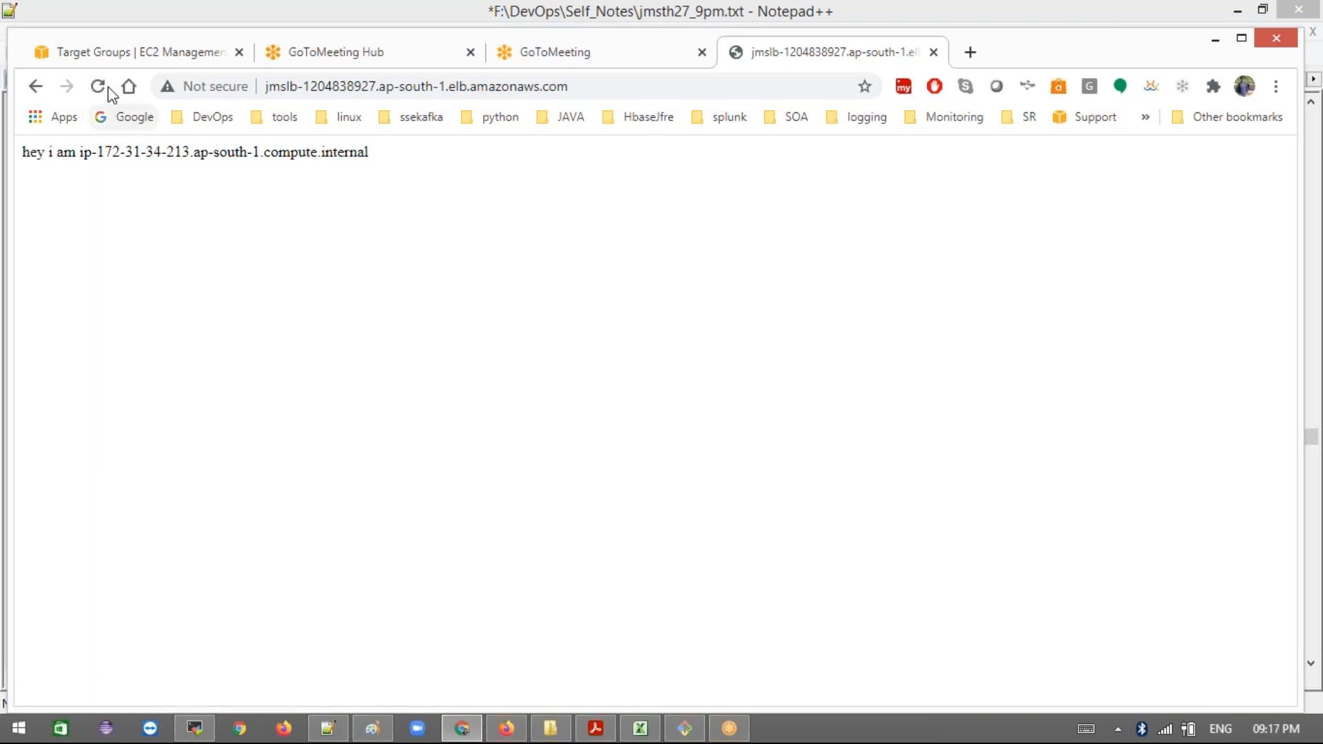
left_click(100, 87)
left_click(98, 87)
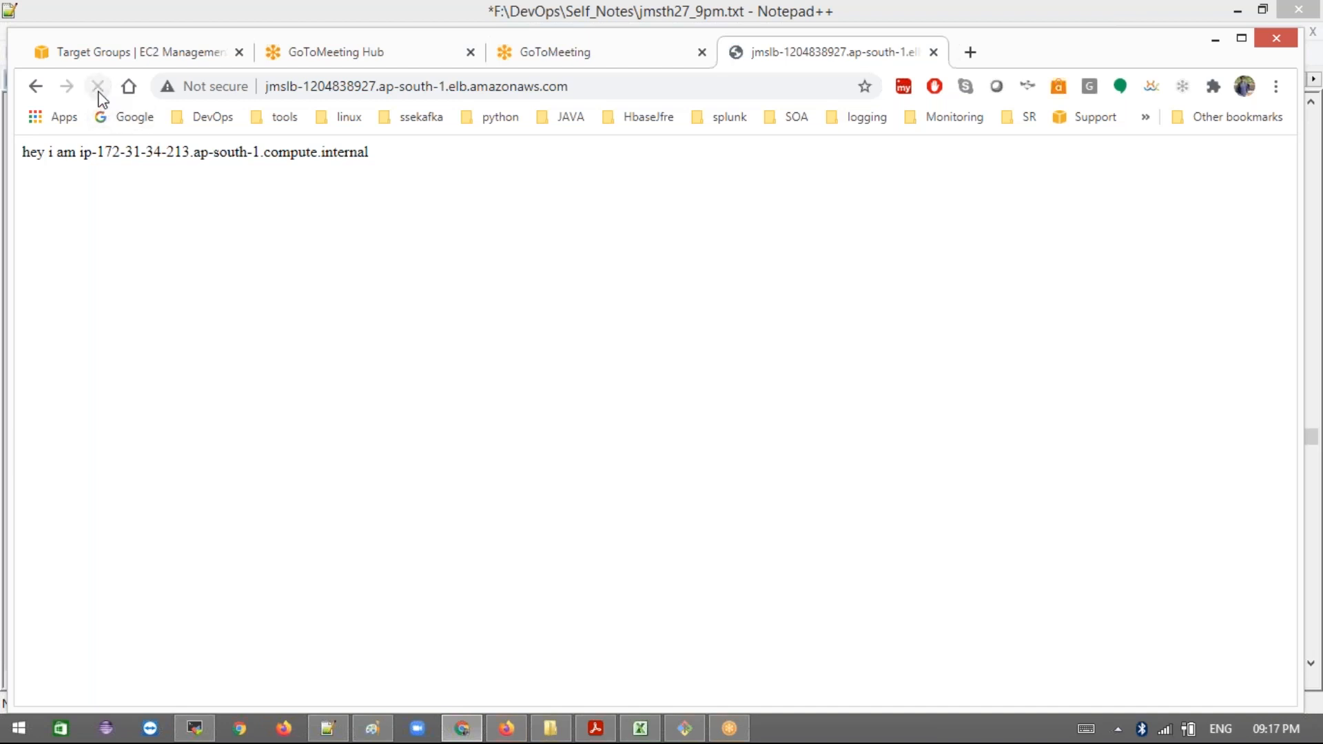
left_click(99, 88)
left_click(100, 88)
left_click(99, 88)
left_click(99, 89)
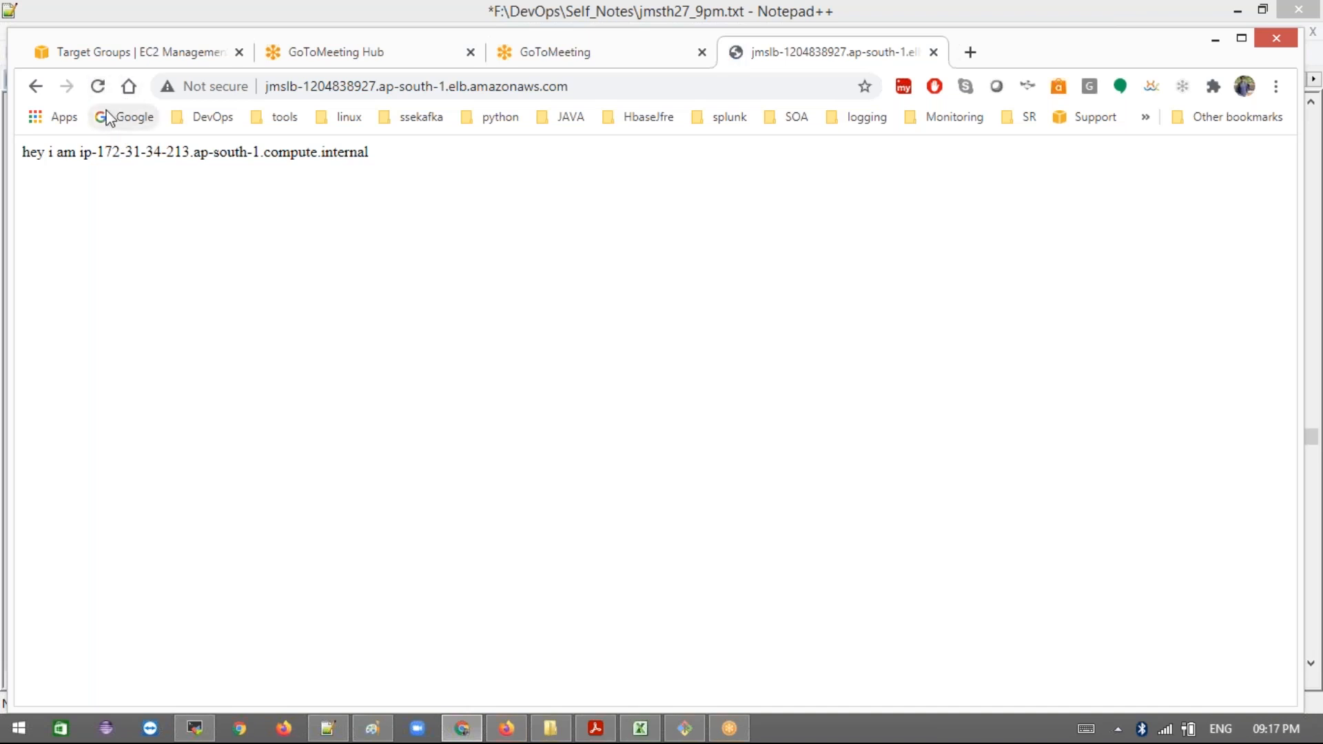
left_click(103, 98)
left_click(418, 86)
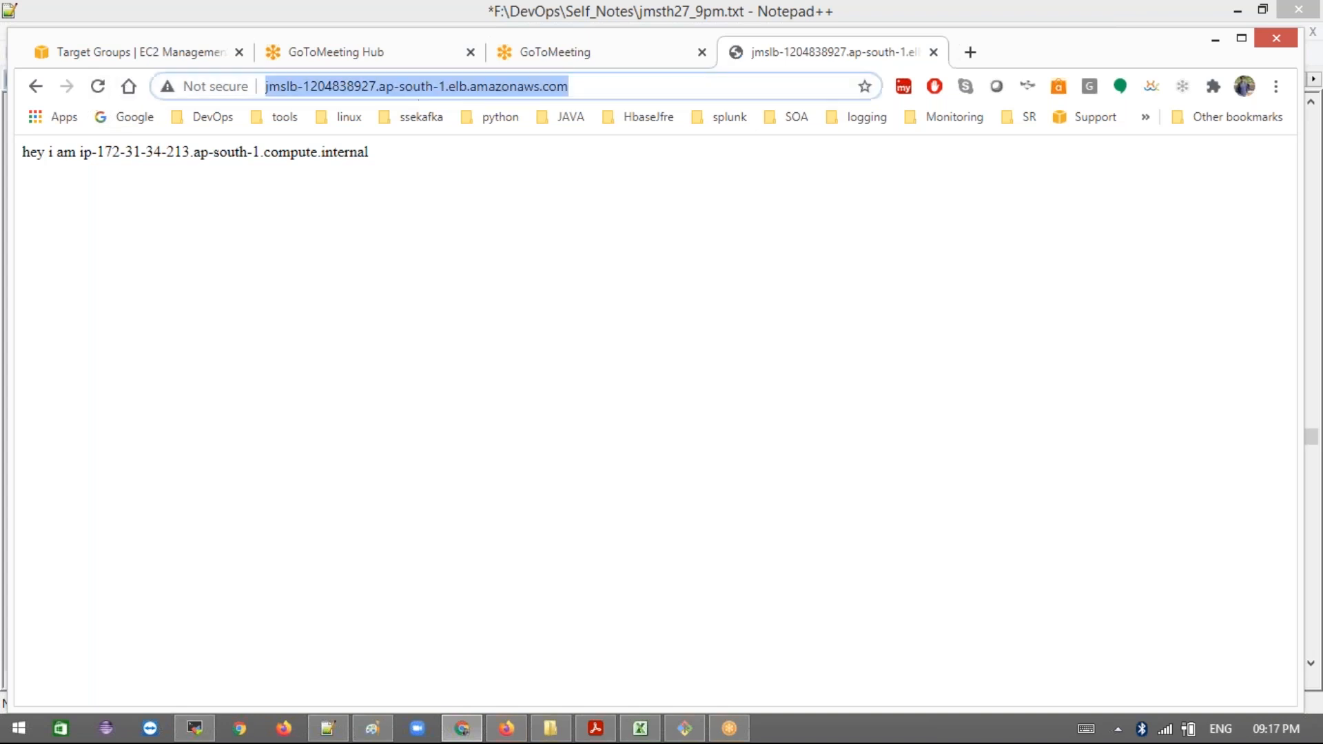
key("Return")
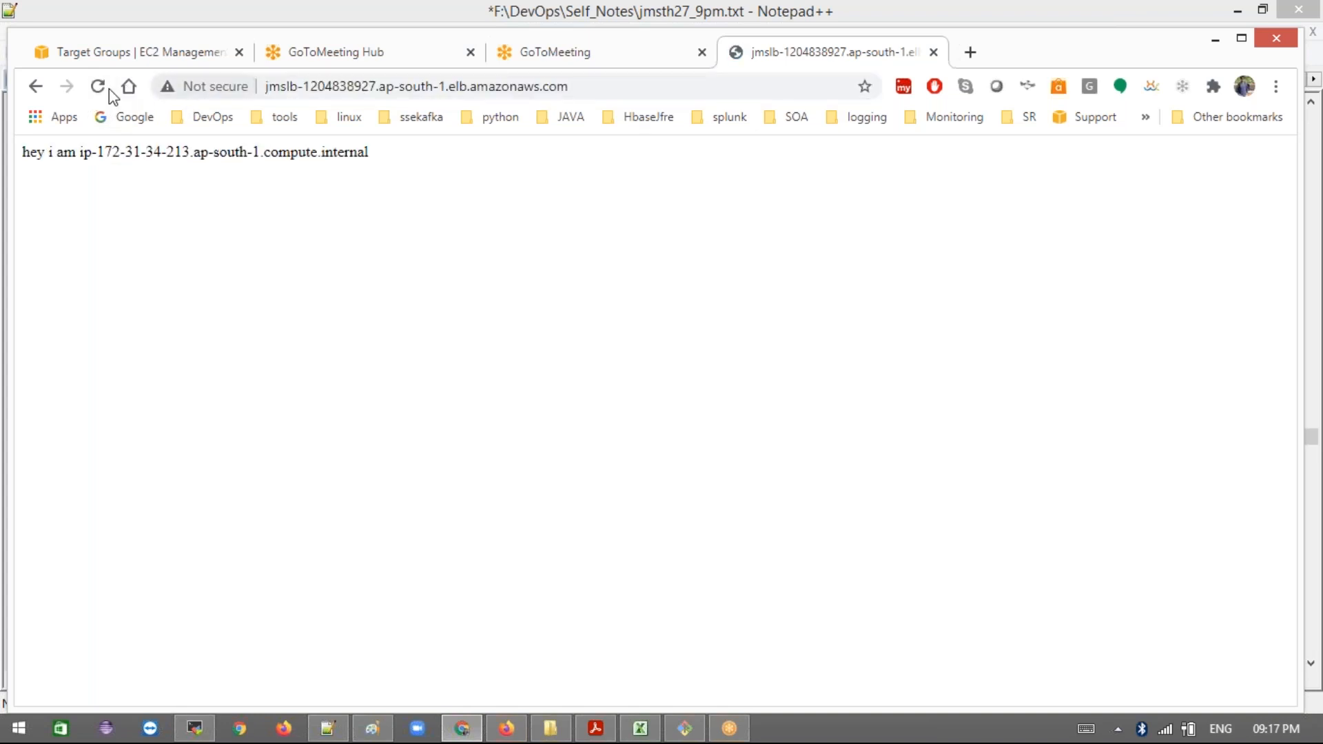
left_click(100, 87)
left_click(107, 94)
left_click(100, 90)
left_click(100, 91)
left_click(99, 91)
left_click(98, 90)
left_click(100, 89)
Step: Return to the attributes of the target group jms-tg and review its stickiness setting
left_click(136, 53)
left_click_drag(696, 620, 602, 623)
left_click(806, 626)
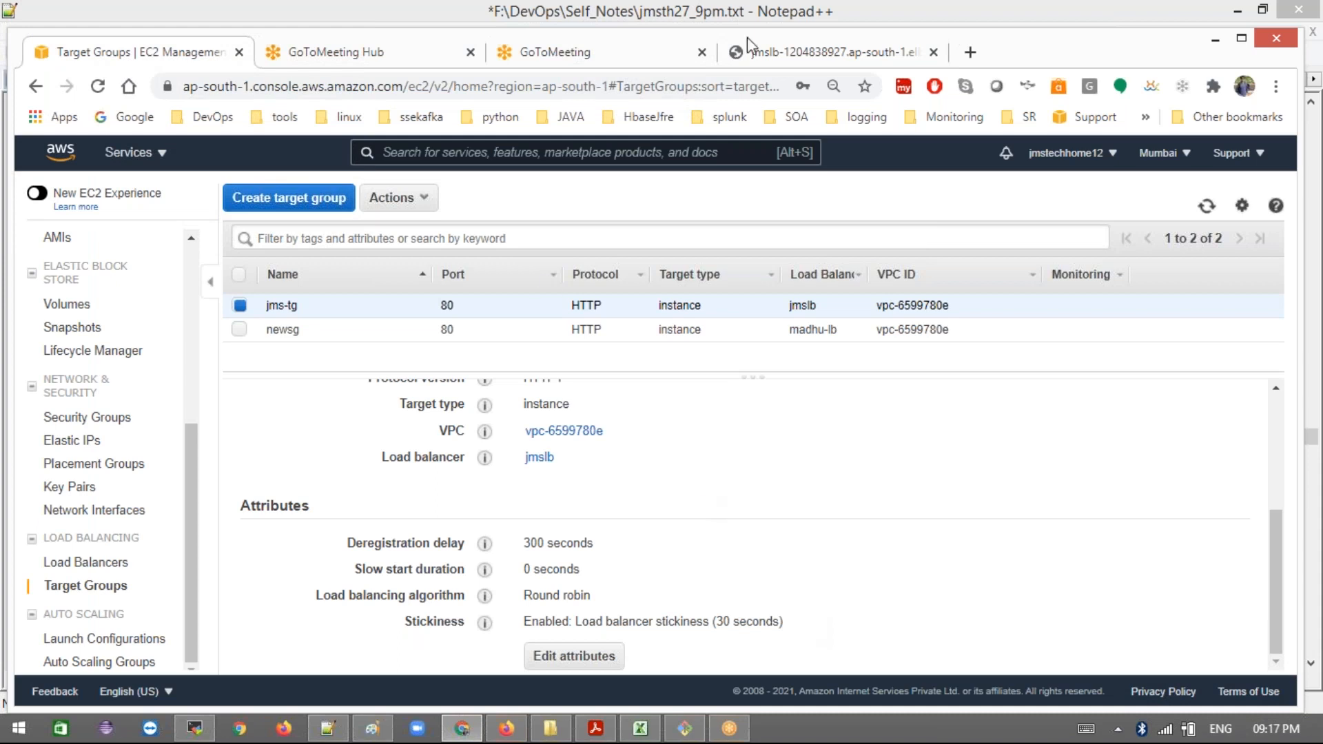
Step: Go back to the load balancer page and reload it several more times to see whether the answering server changes
left_click(768, 53)
left_click(98, 87)
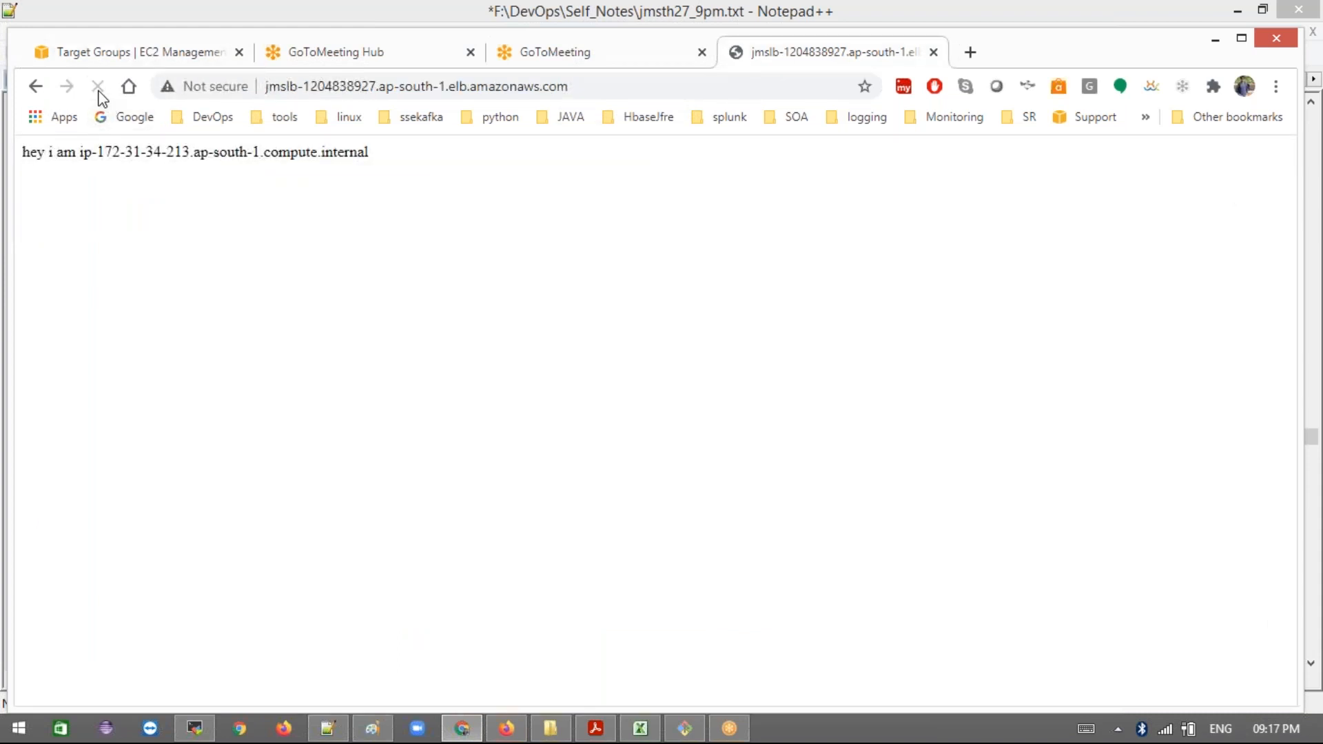
left_click(100, 90)
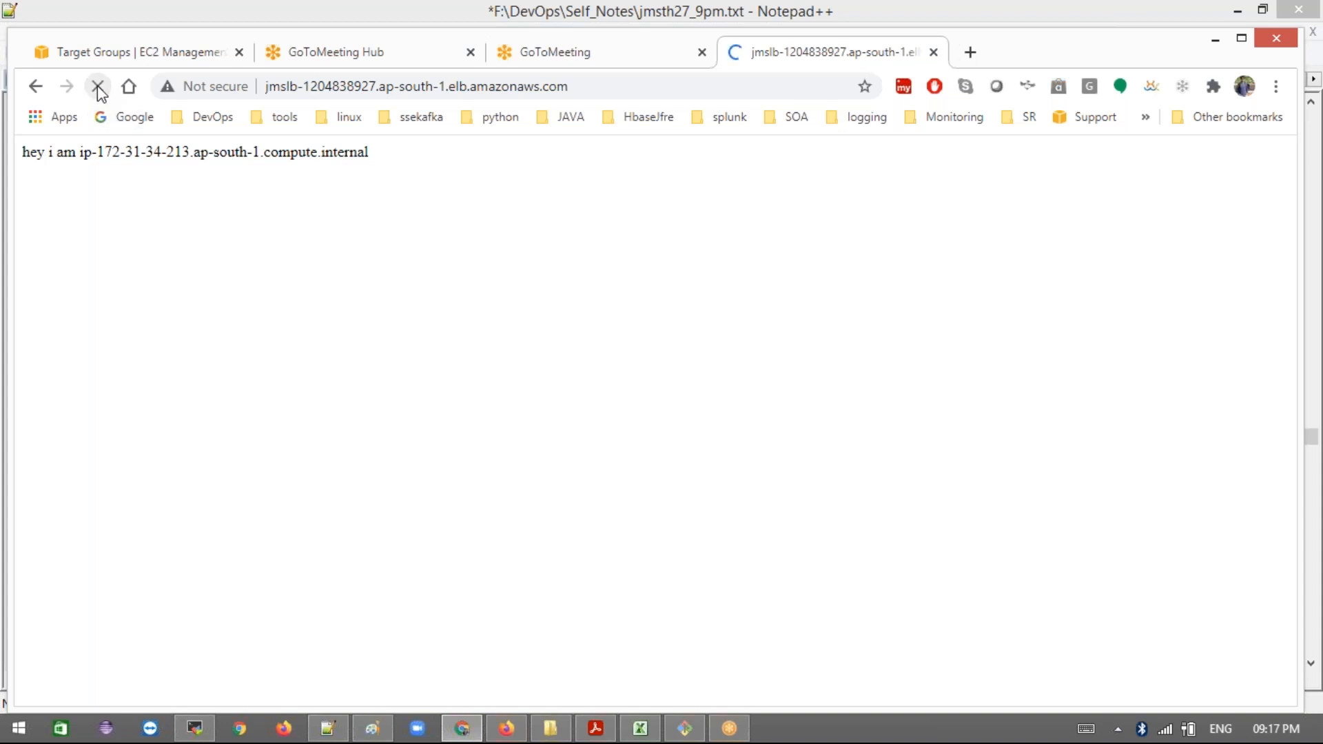
left_click(100, 88)
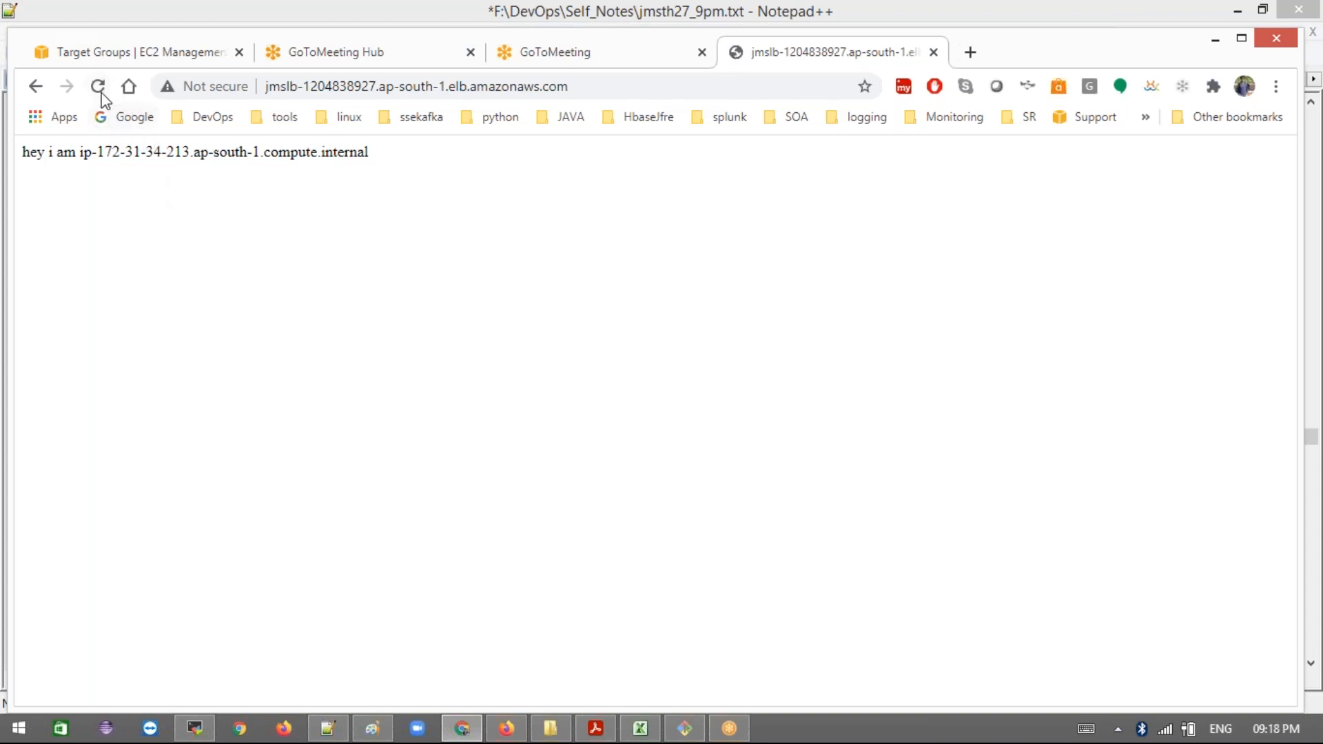
left_click(100, 89)
left_click(99, 88)
left_click(103, 88)
left_click(364, 81)
key("Return")
left_click(98, 87)
left_click(99, 91)
Step: Copy the load balancer address jmslb-1204838927.ap-south-1.elb.amazonaws.com and open it in a new incognito window
left_click(654, 86)
key("ctrl+c")
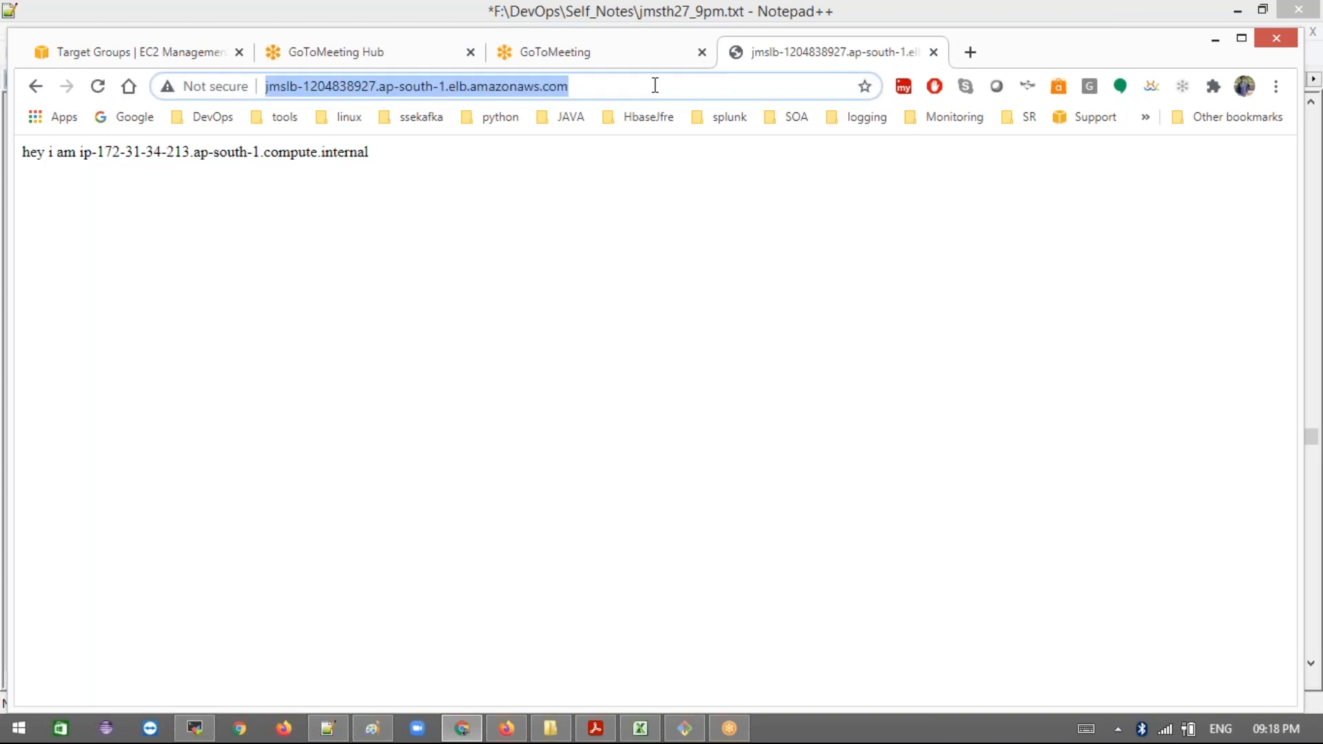
left_click(1277, 85)
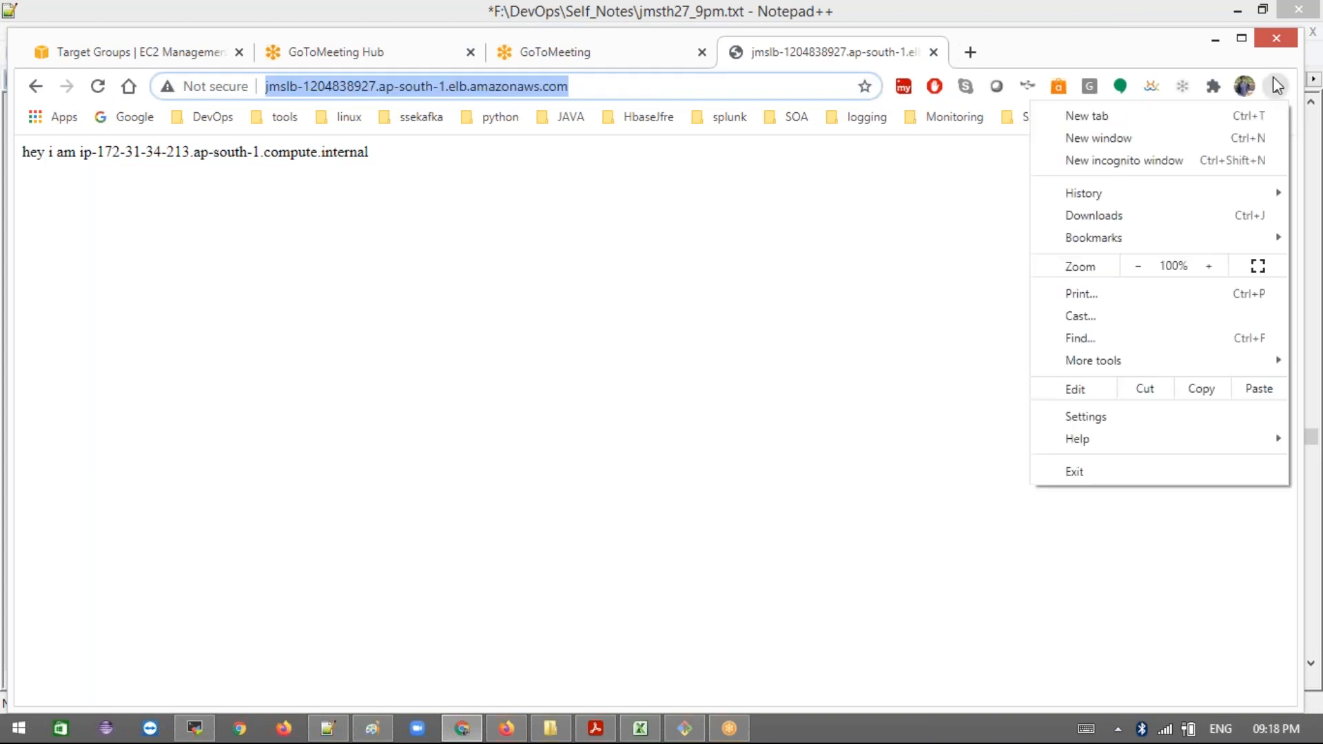
left_click(1116, 160)
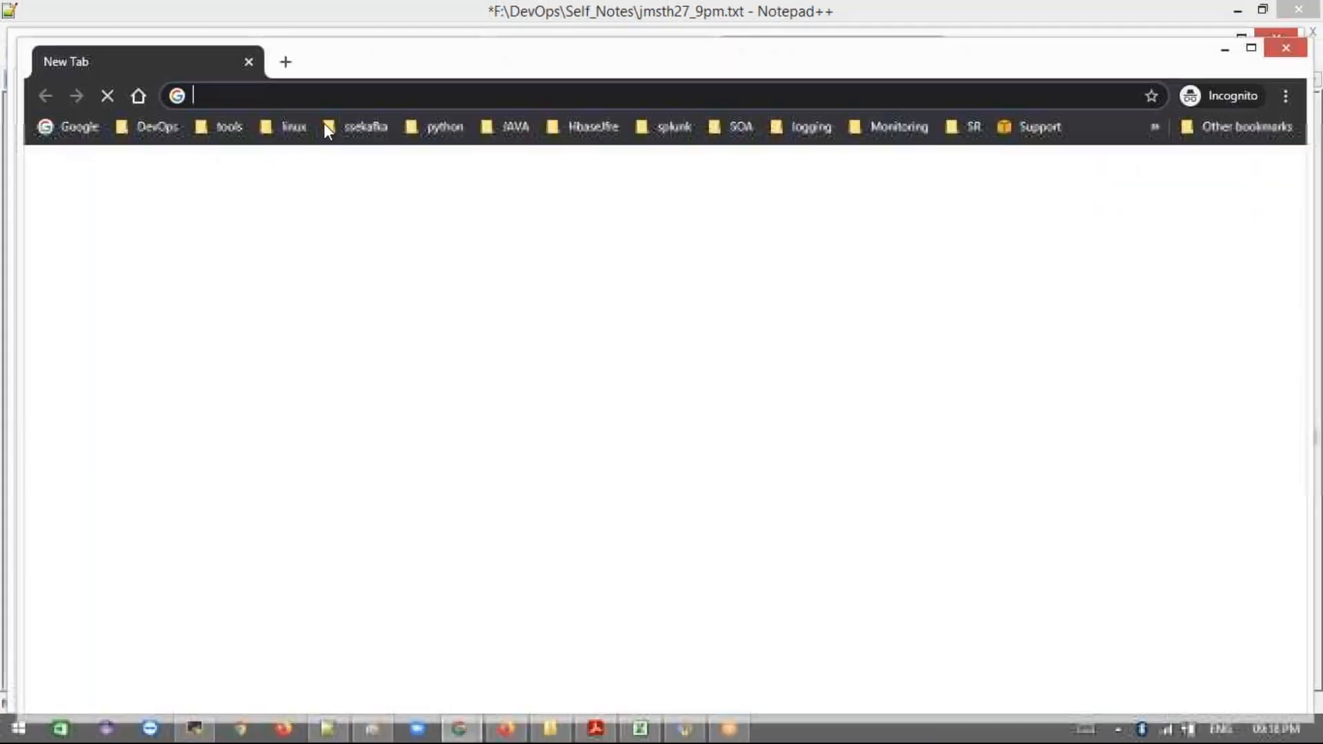
key("ctrl+v")
key("Return")
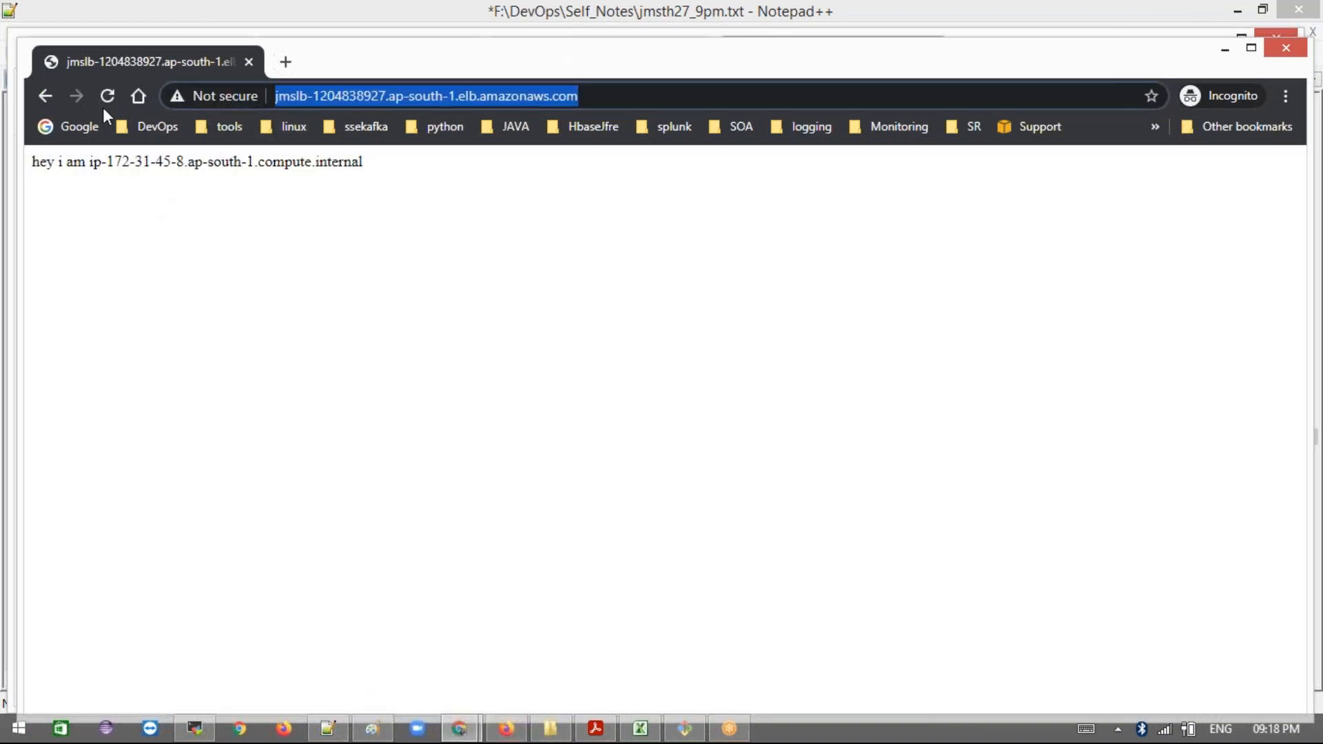
Step: Reload the load balancer page in the incognito window repeatedly to check which server answers that session
left_click(107, 97)
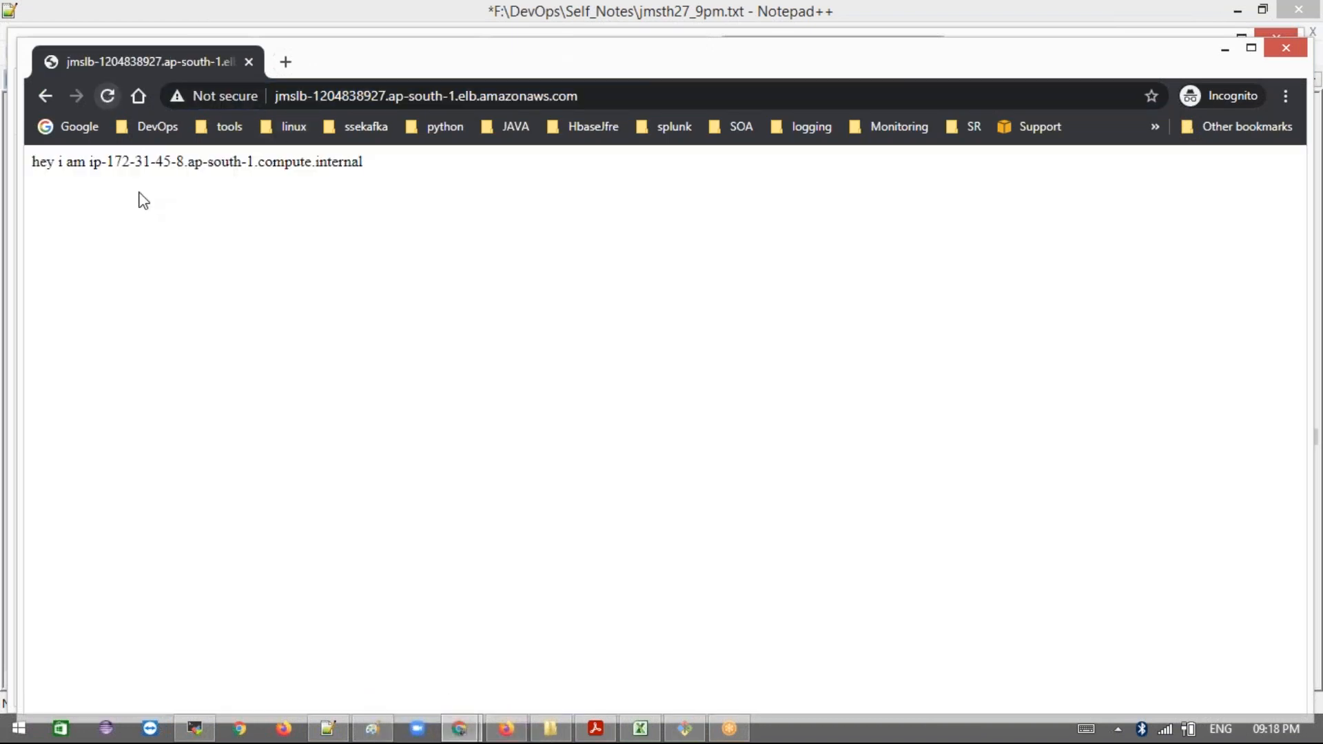
left_click(108, 97)
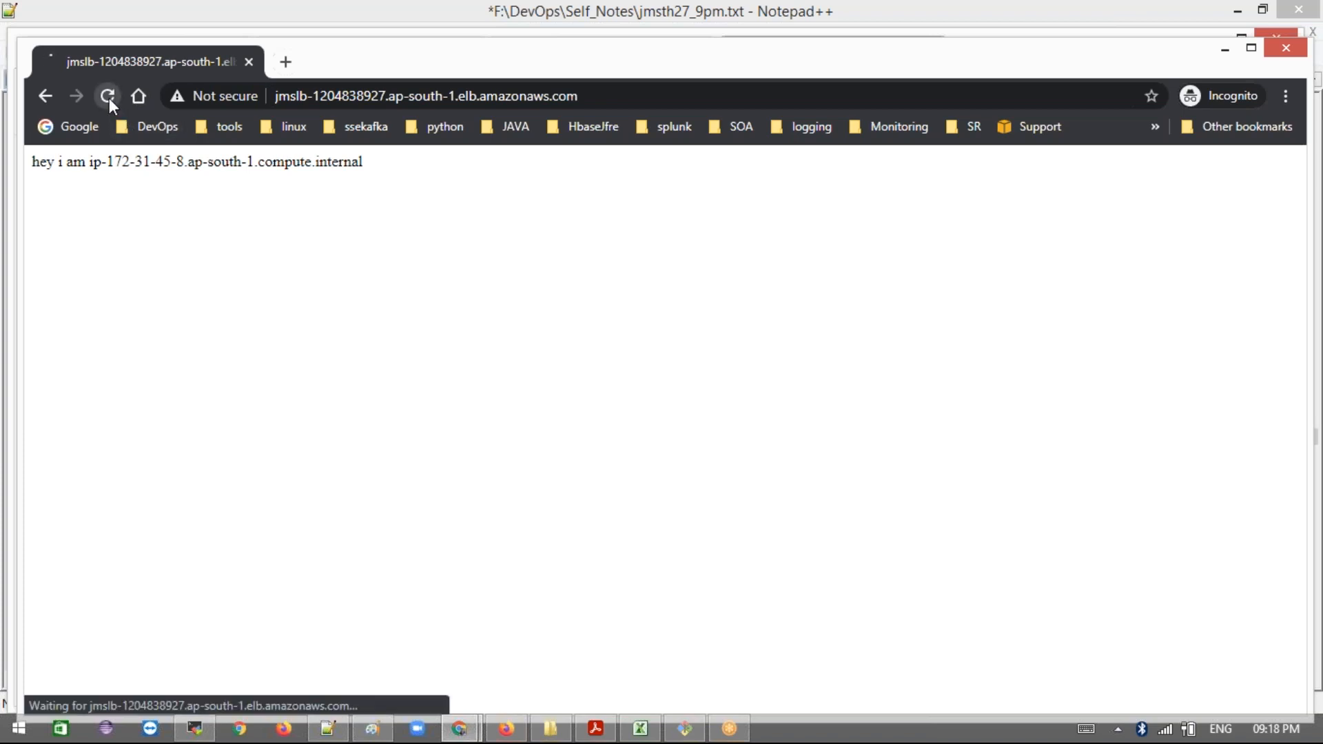
left_click(108, 96)
left_click(108, 95)
left_click(108, 96)
left_click(107, 96)
Step: Compare the incognito and regular browser windows, and reload the load balancer page in the regular window to check its server
key("alt+Tab")
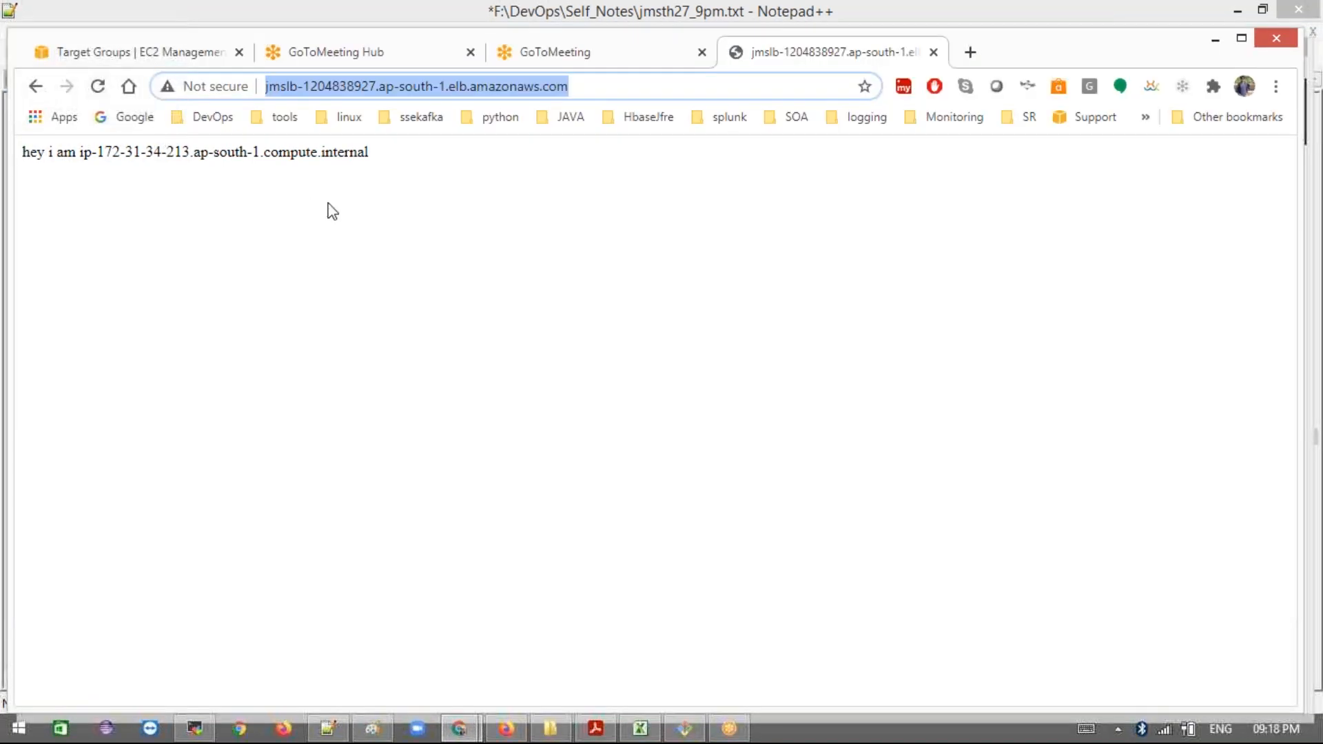
key("alt+Tab")
key("alt+Tab")
left_click(98, 87)
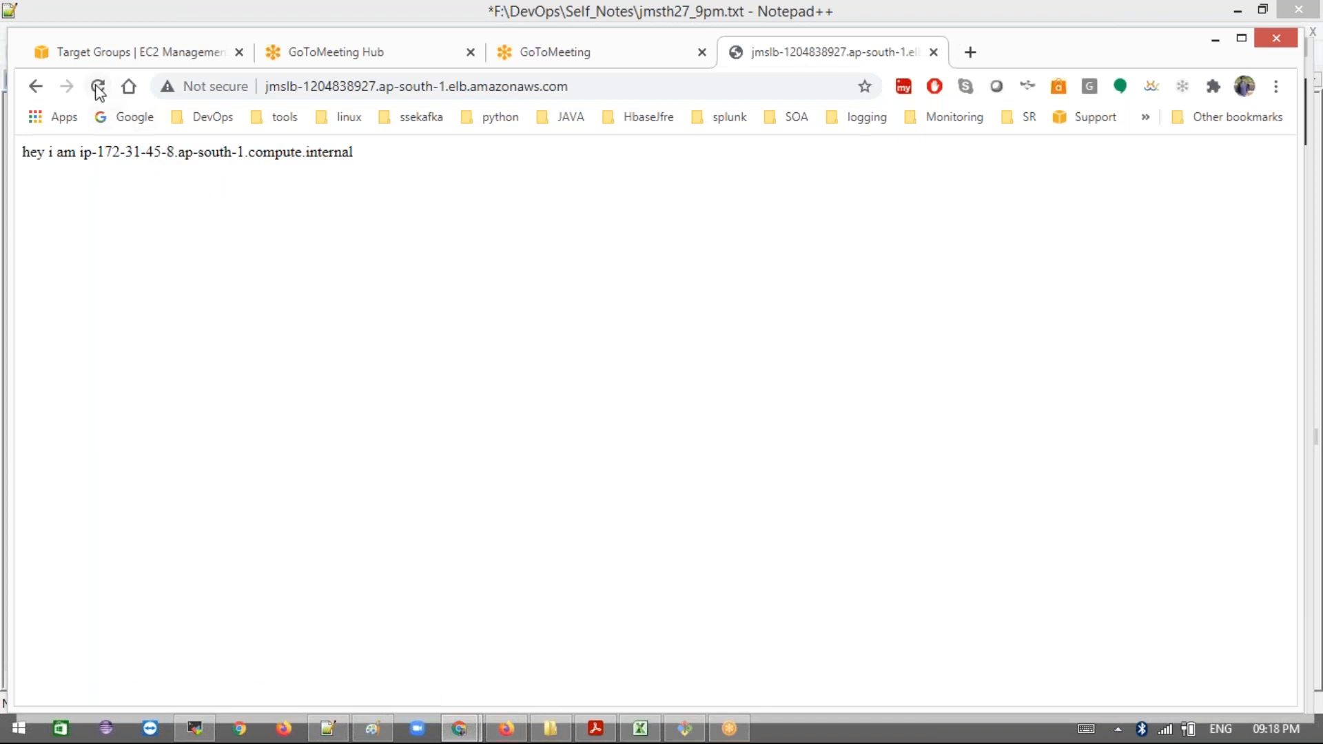
left_click(98, 89)
left_click(98, 88)
left_click(99, 87)
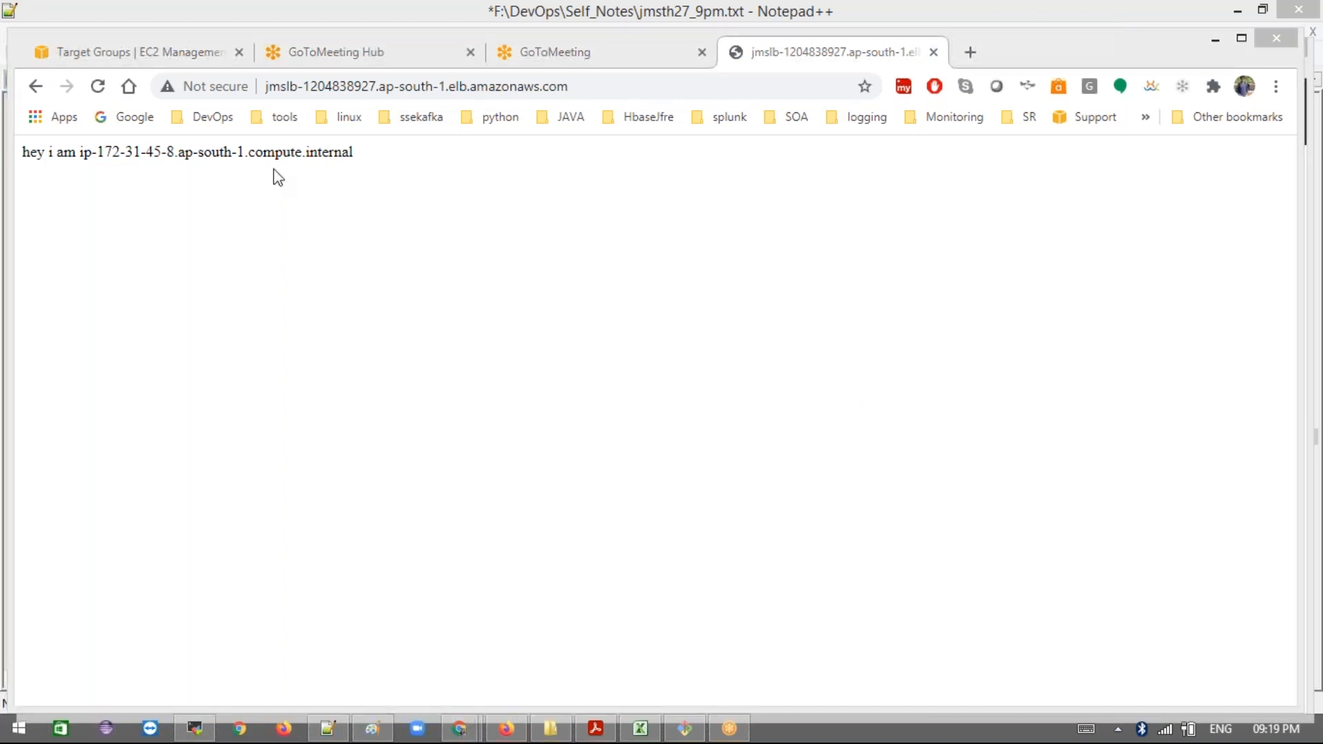
Step: Revisit the jms-tg target group page, switch to Notepad++ and open the notes file aws_serives_imp_points.txt
left_click(175, 59)
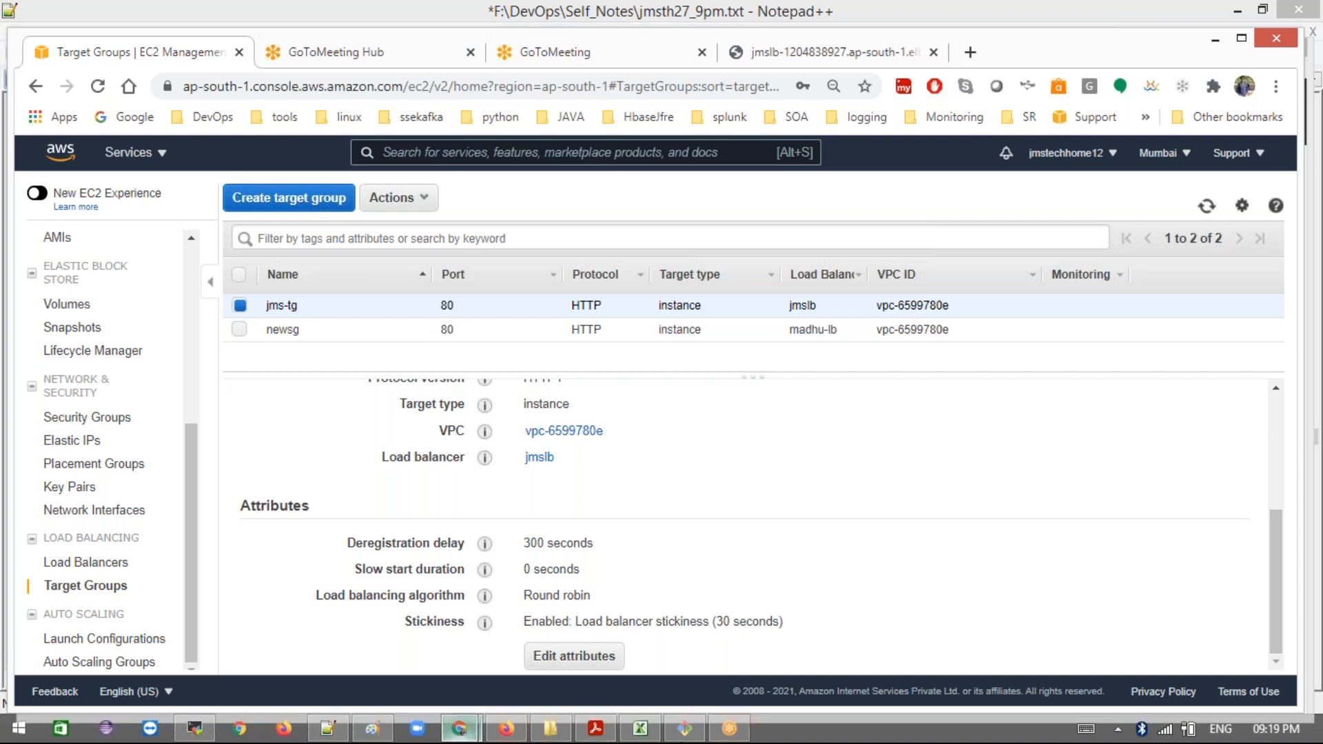
left_click(346, 732)
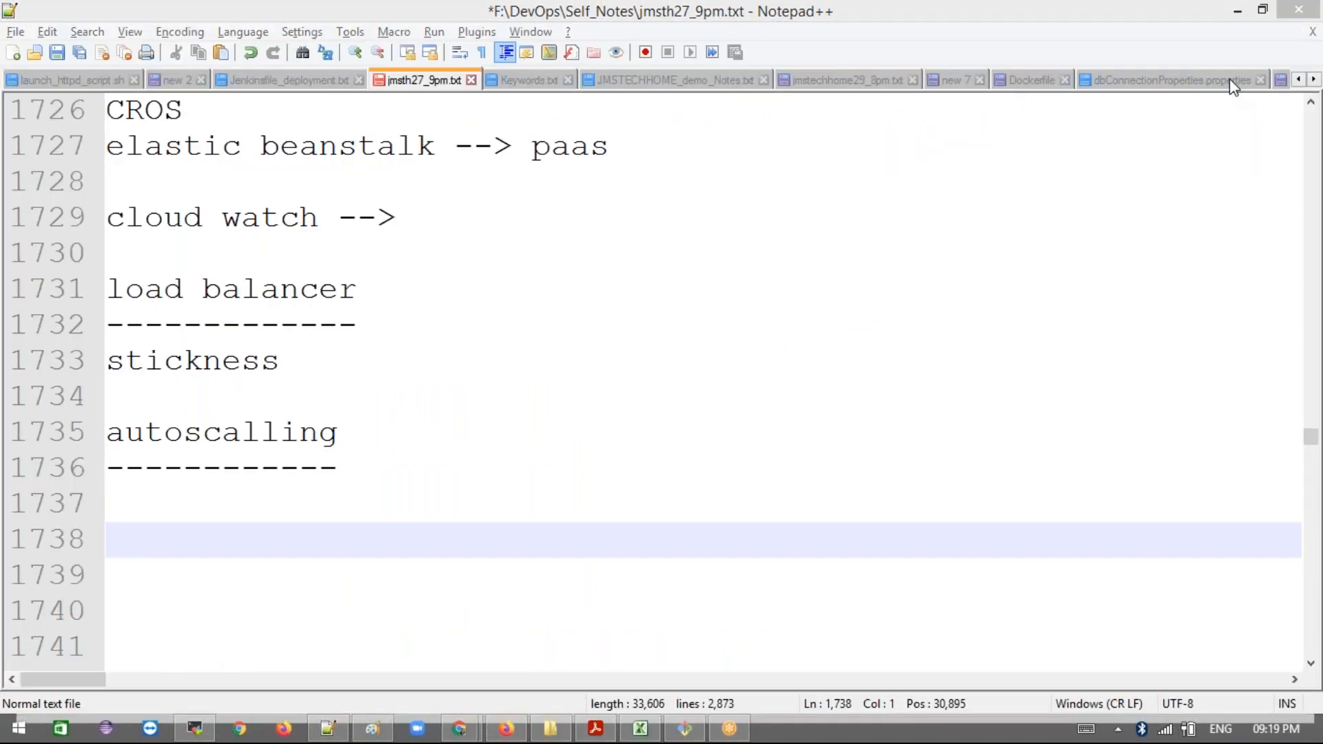
left_click(1314, 80)
left_click(1314, 80)
left_click(1314, 80)
left_click(1314, 80)
left_click(1313, 80)
left_click(1314, 80)
left_click(1314, 80)
left_click(1313, 80)
left_click(1313, 80)
left_click(1314, 80)
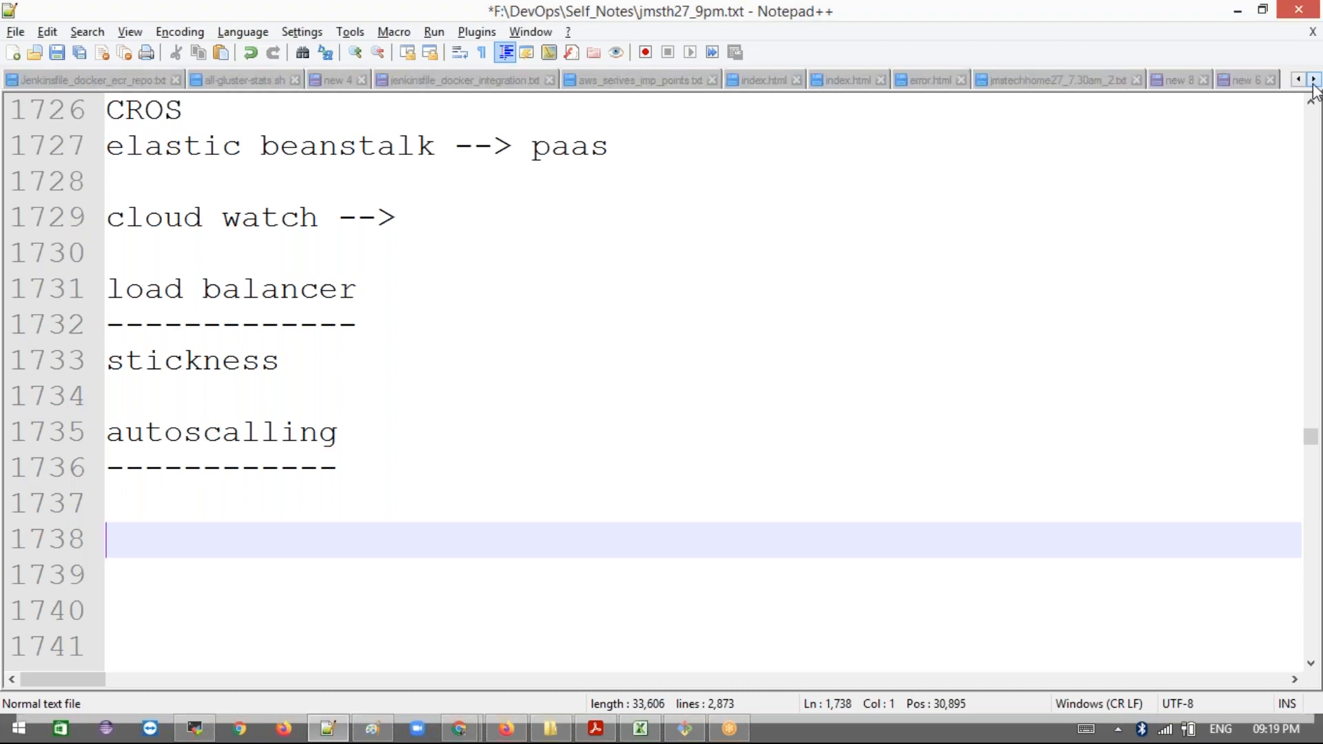
left_click(652, 80)
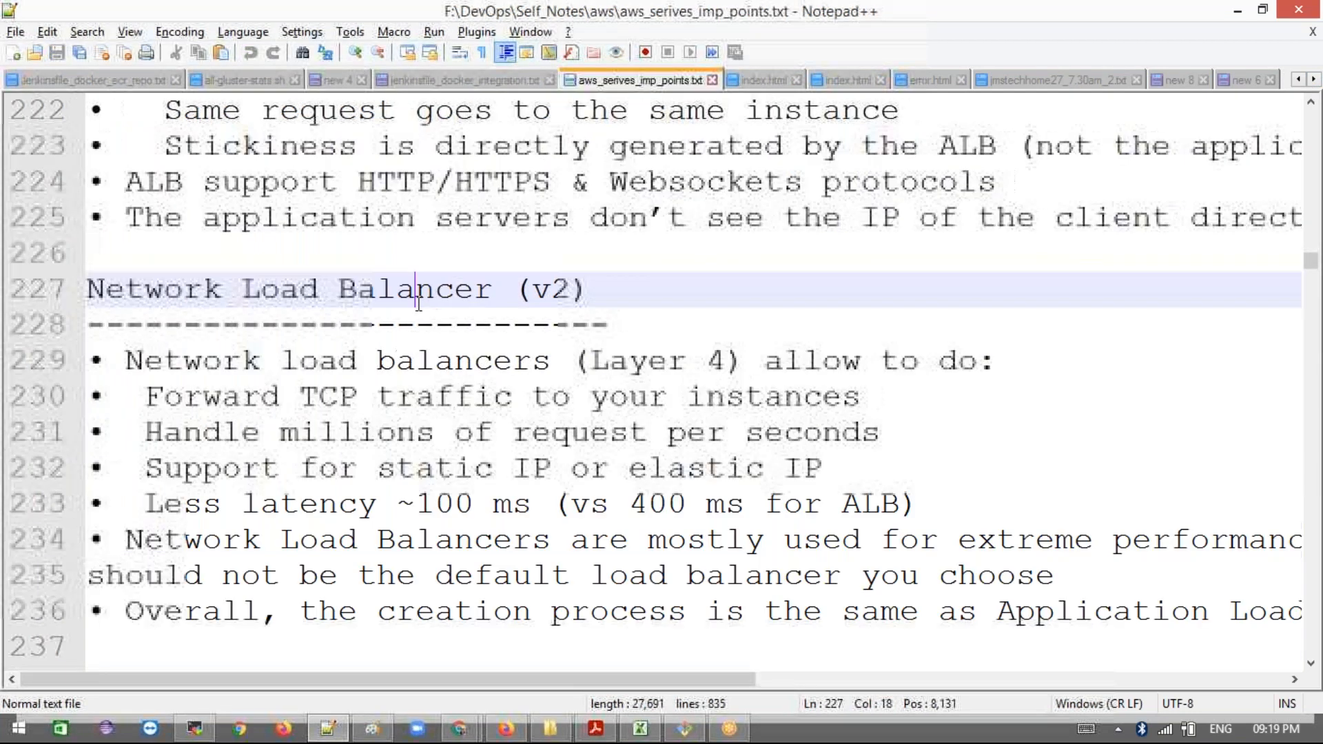
Step: Review the load balancer notes backwards from Network Load Balancer (v2) to the High Availability & Scalability For EC2 section
scroll(406, 304, "up", 2)
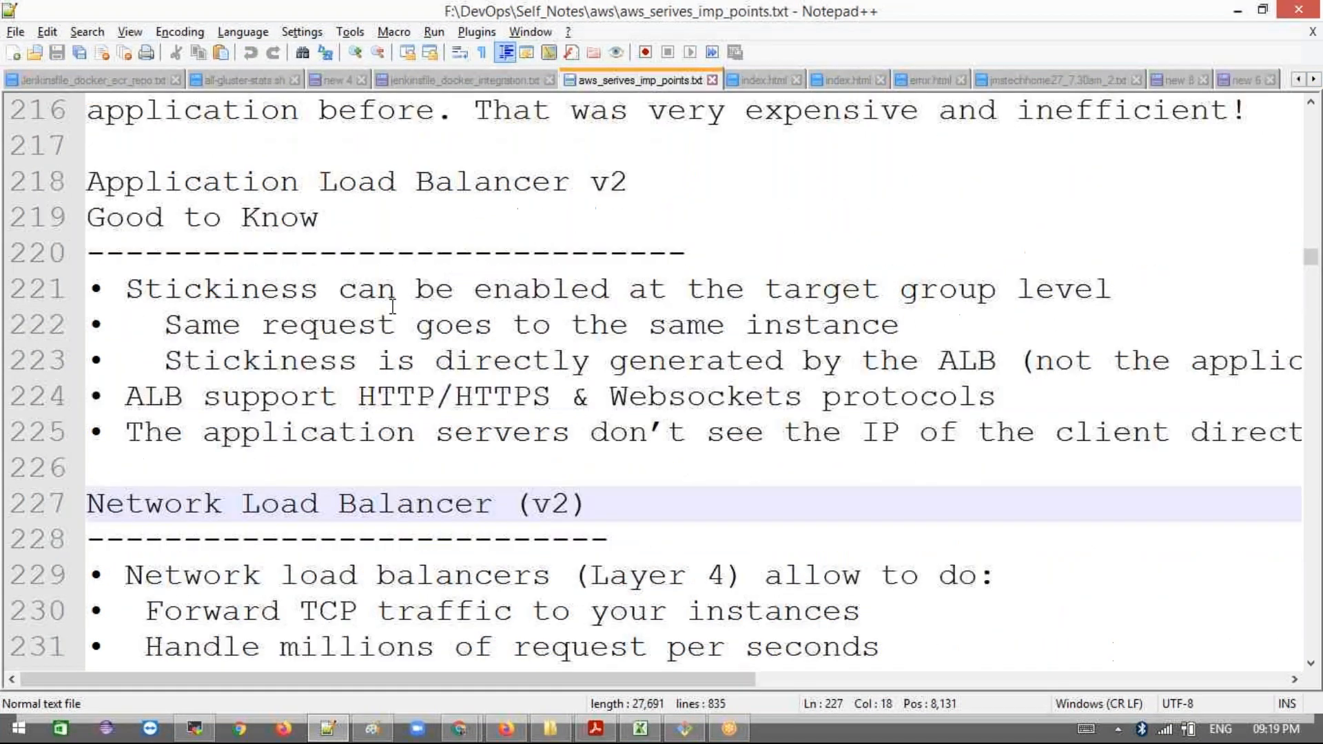
scroll(393, 305, "up", 2)
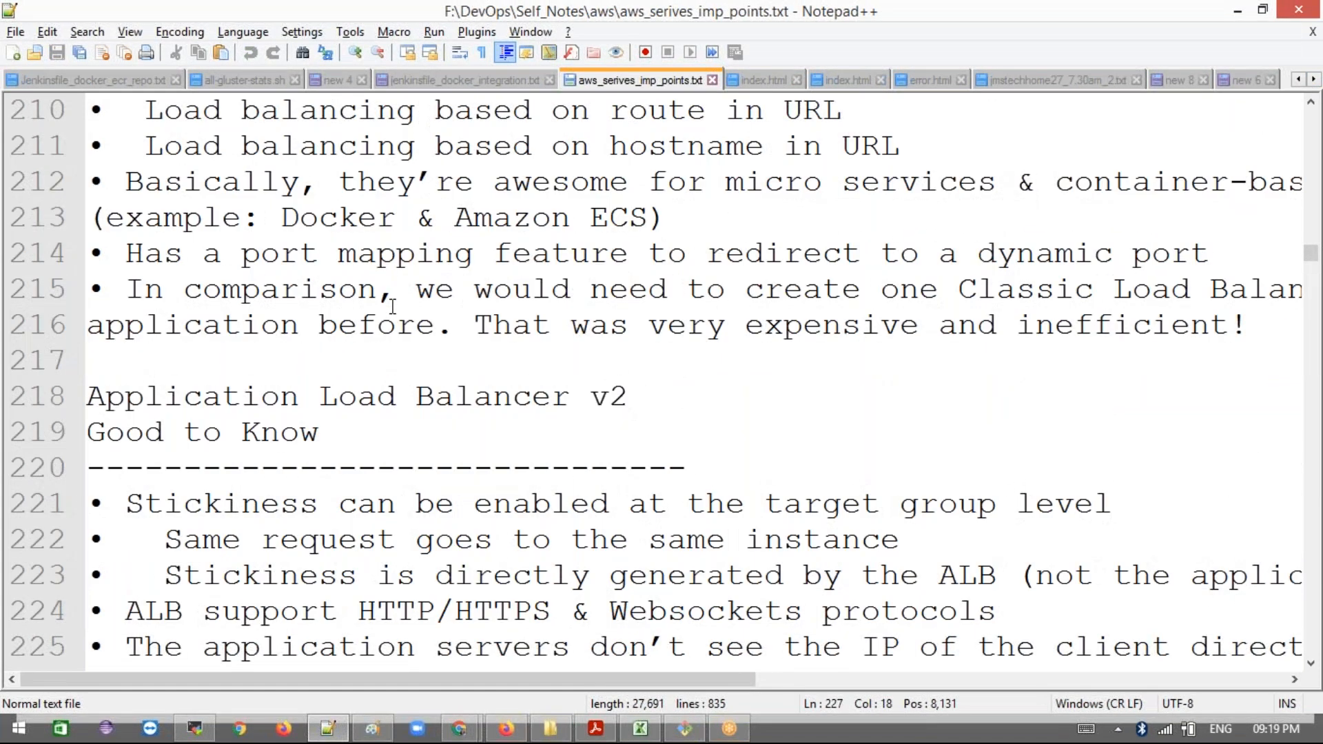
scroll(393, 305, "up", 7)
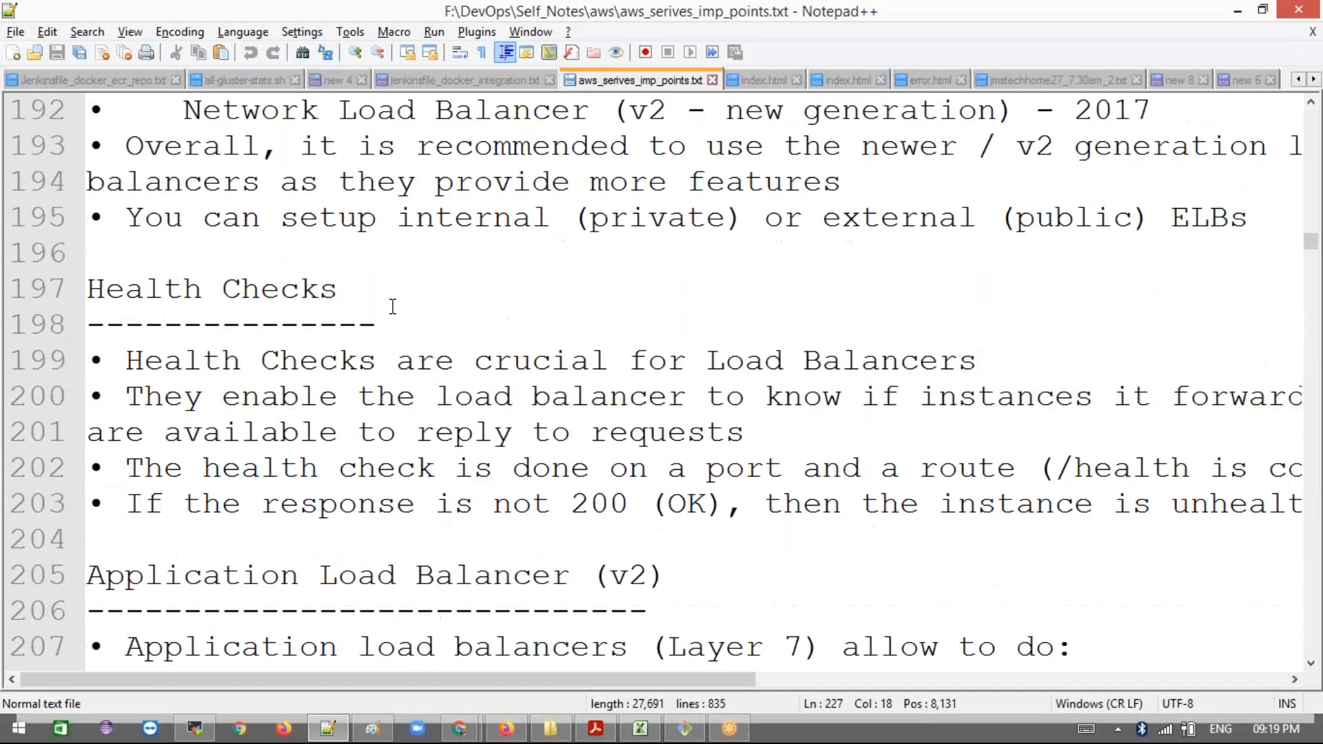
scroll(393, 305, "up", 5)
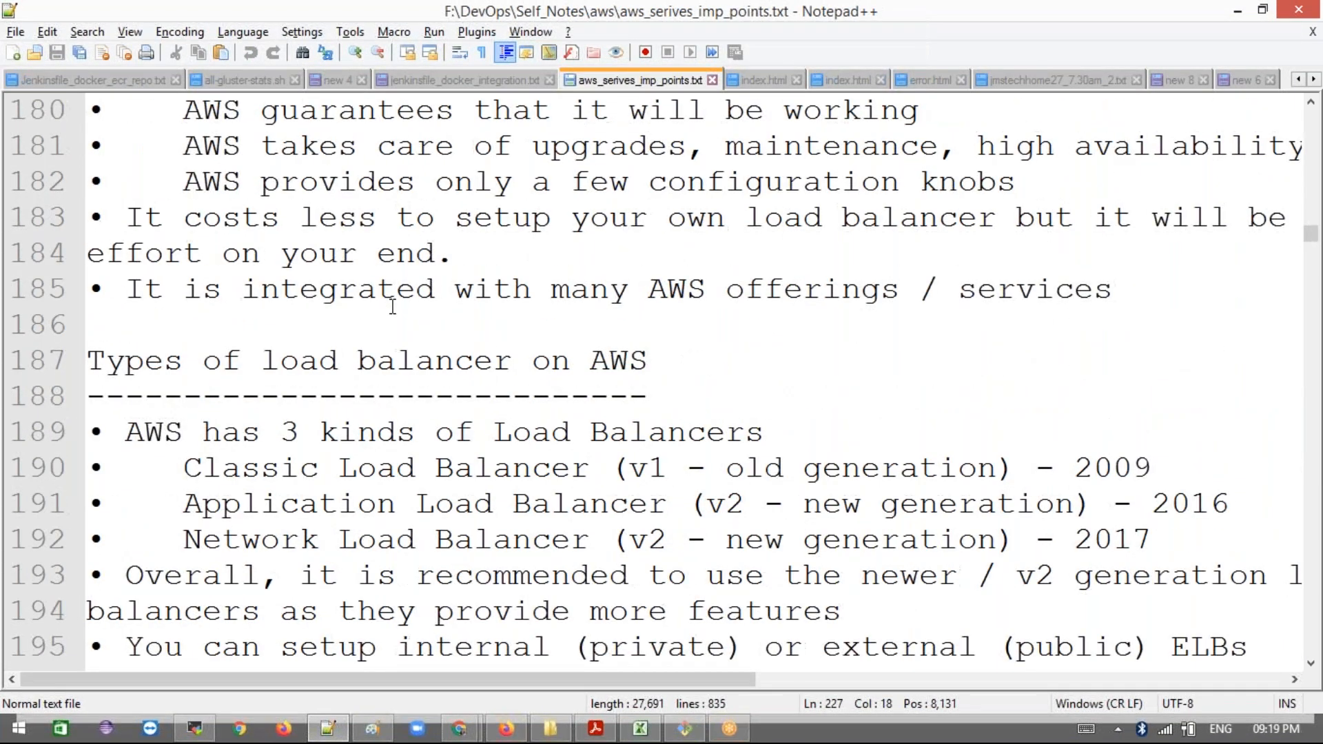
scroll(393, 305, "up", 6)
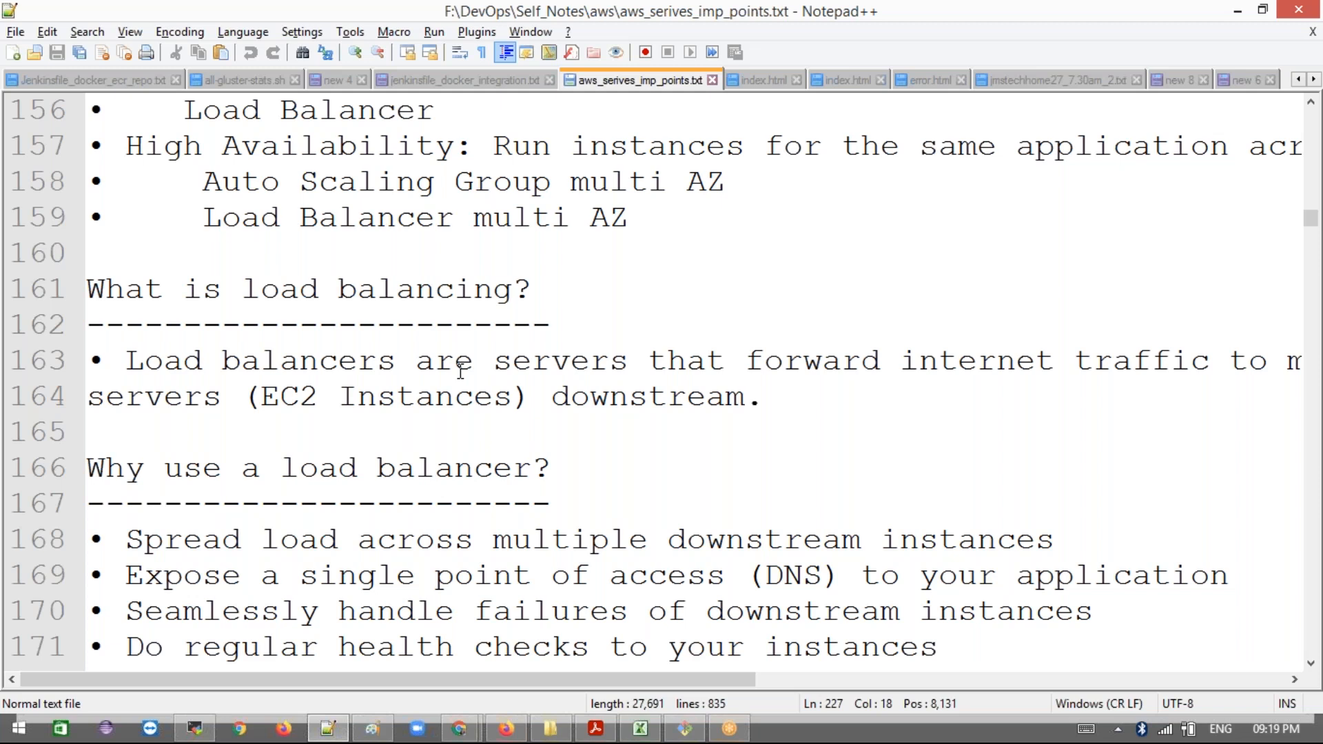
scroll(460, 371, "up", 4)
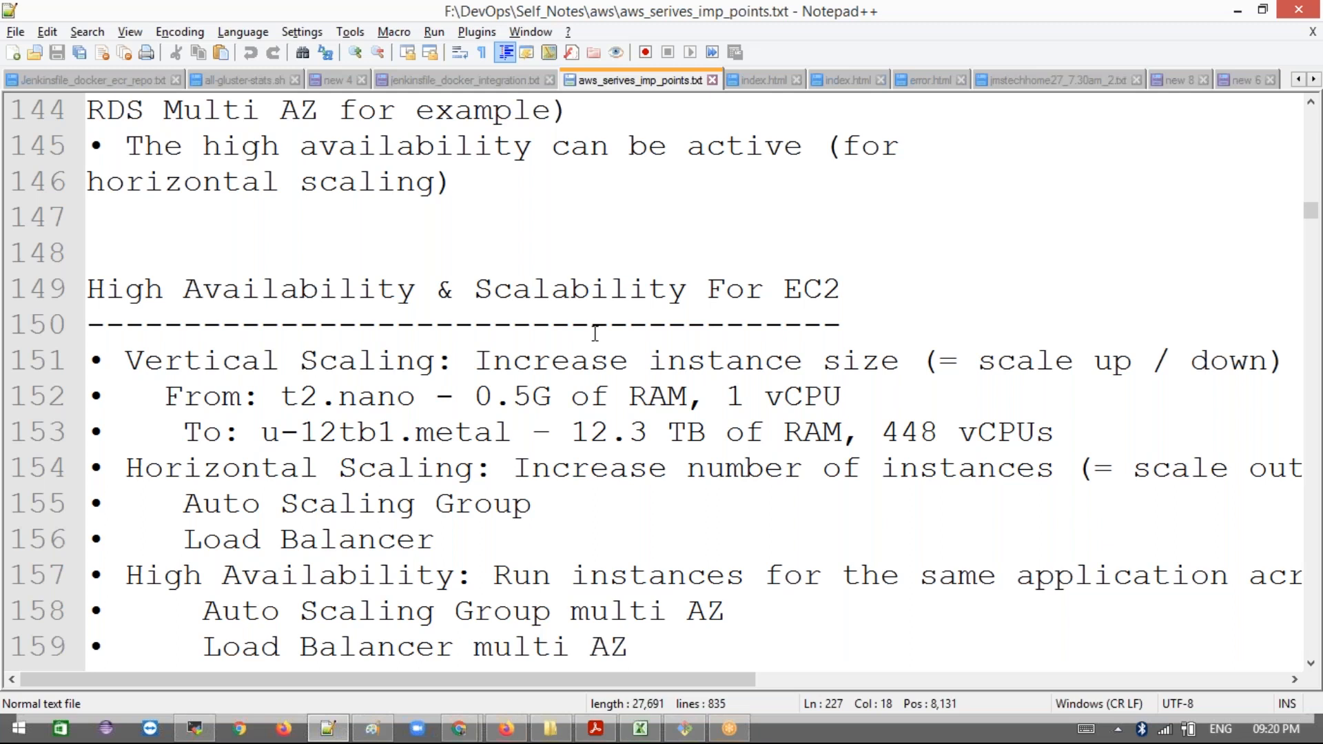
key("alt+Tab")
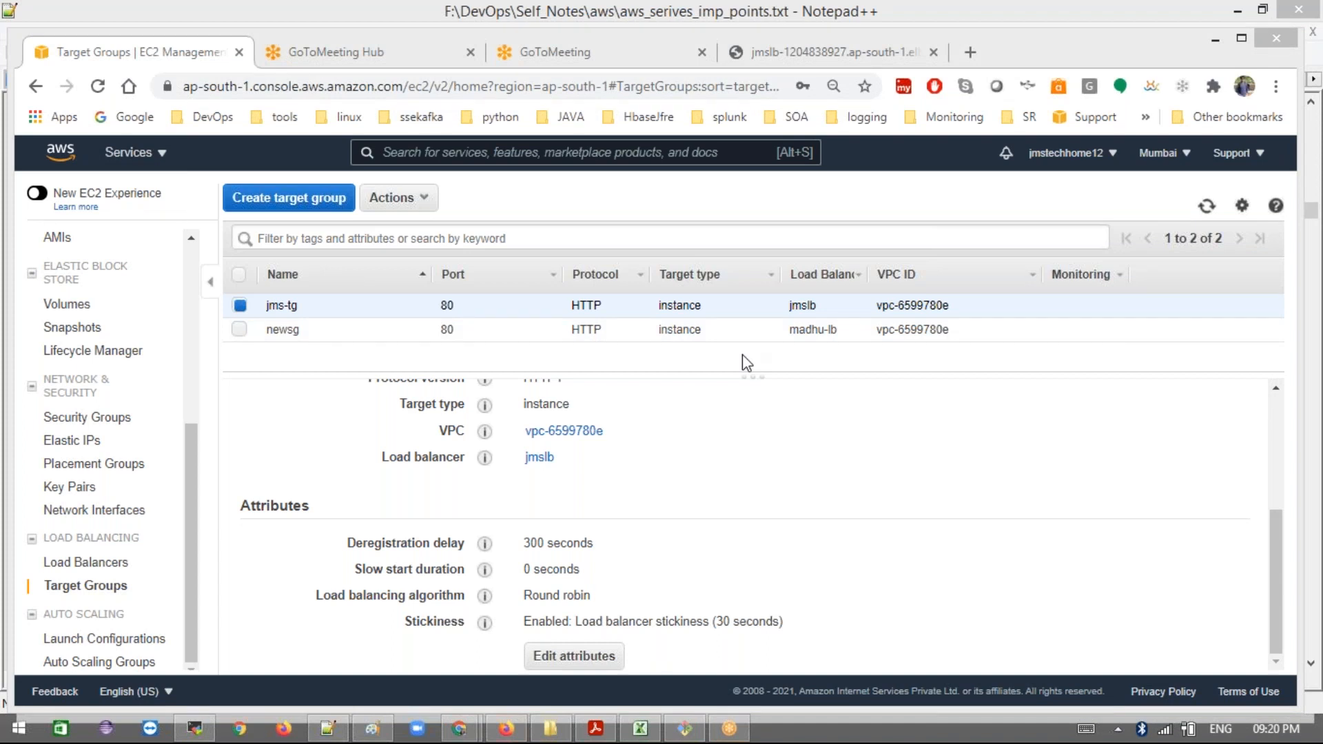
left_click(742, 354)
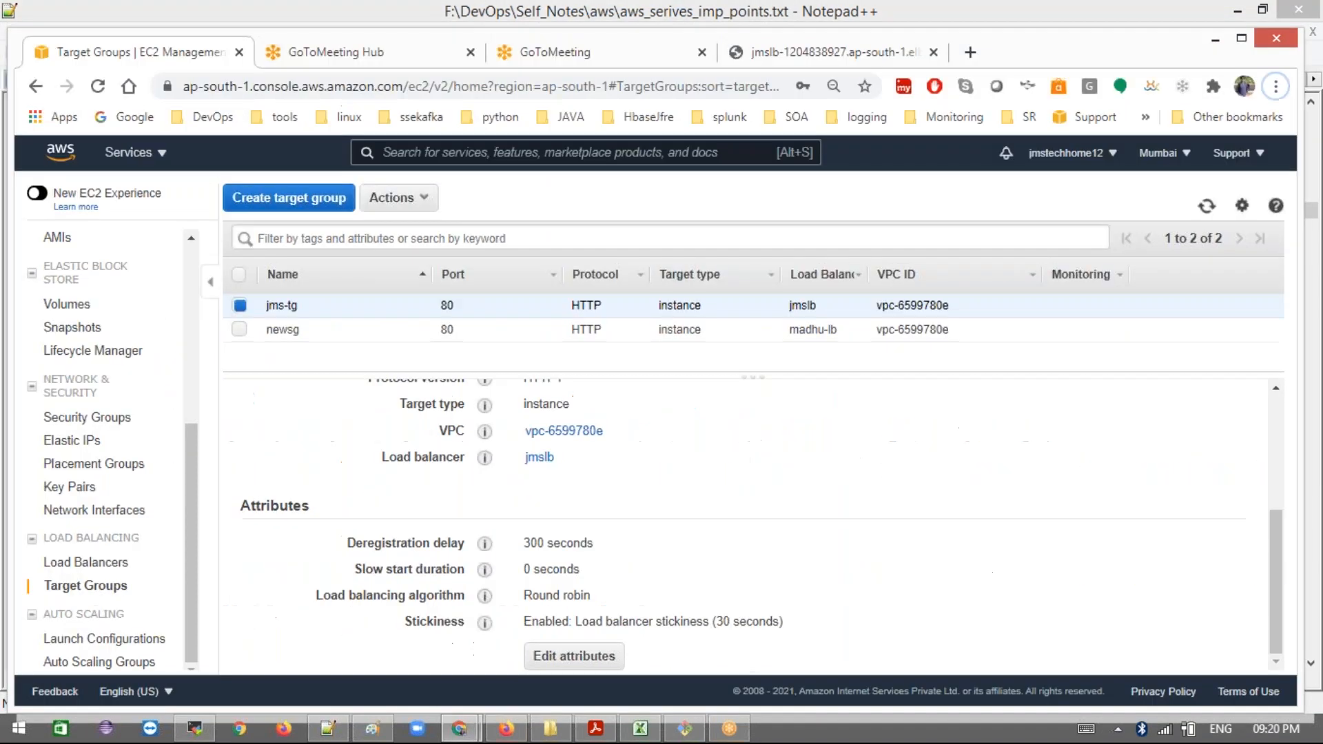
key("alt+Tab")
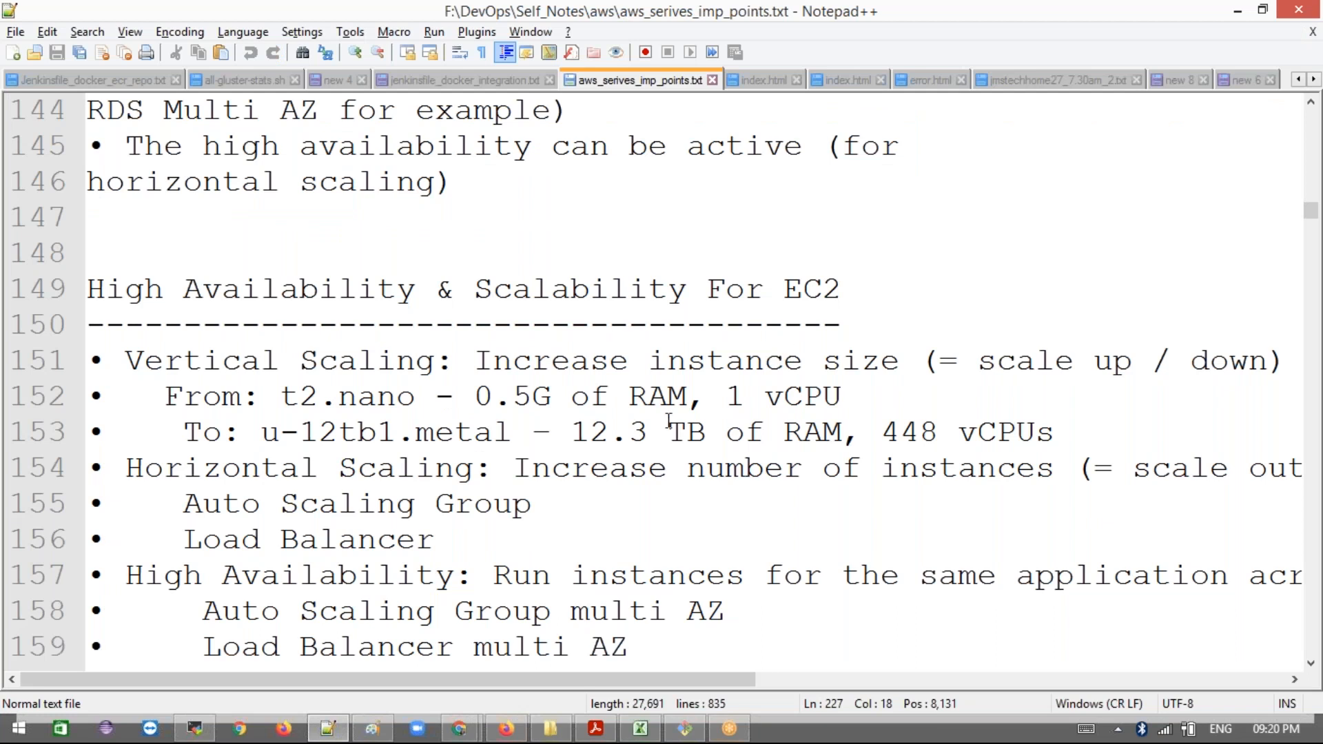
Step: Highlight the High Availability heading and the Auto Scaling Group and Load Balancer points under Horizontal Scaling in the EC2 notes
scroll(668, 420, "up", 1)
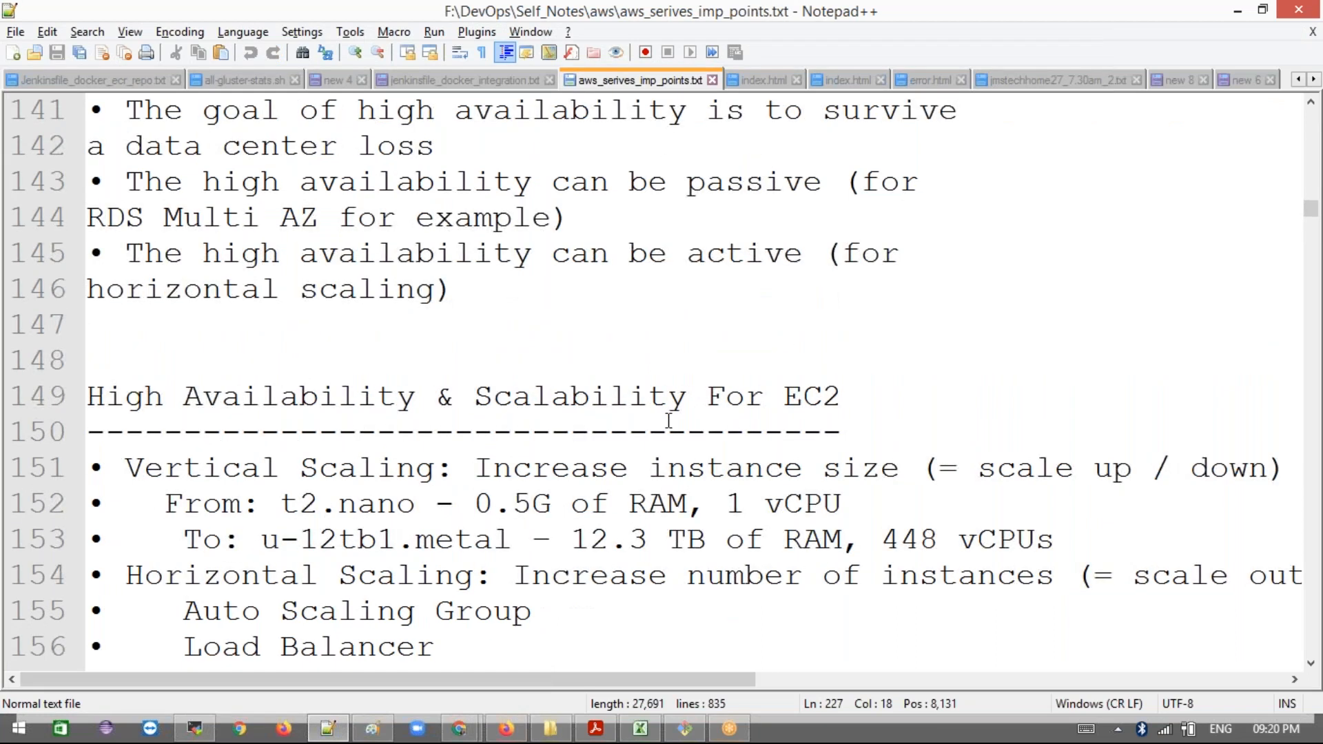
scroll(669, 421, "down", 2)
scroll(669, 421, "up", 1)
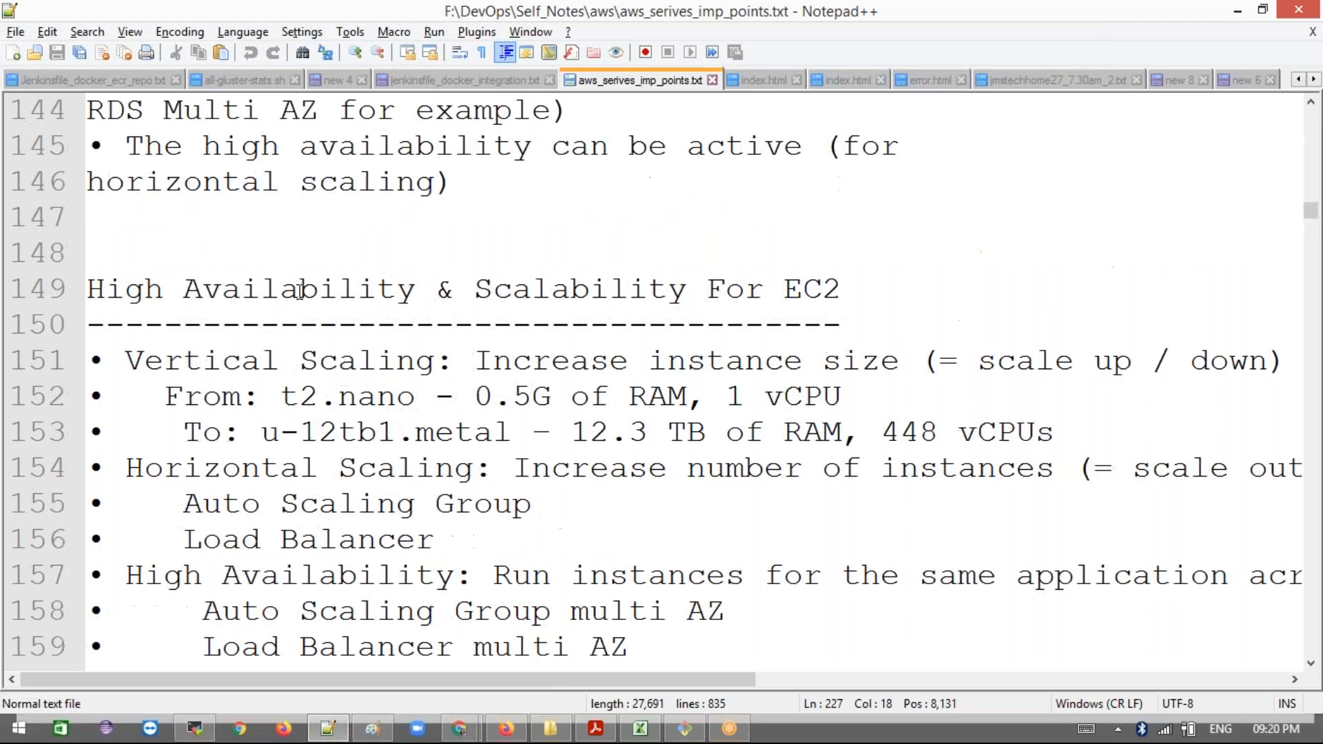
left_click_drag(428, 295, 89, 289)
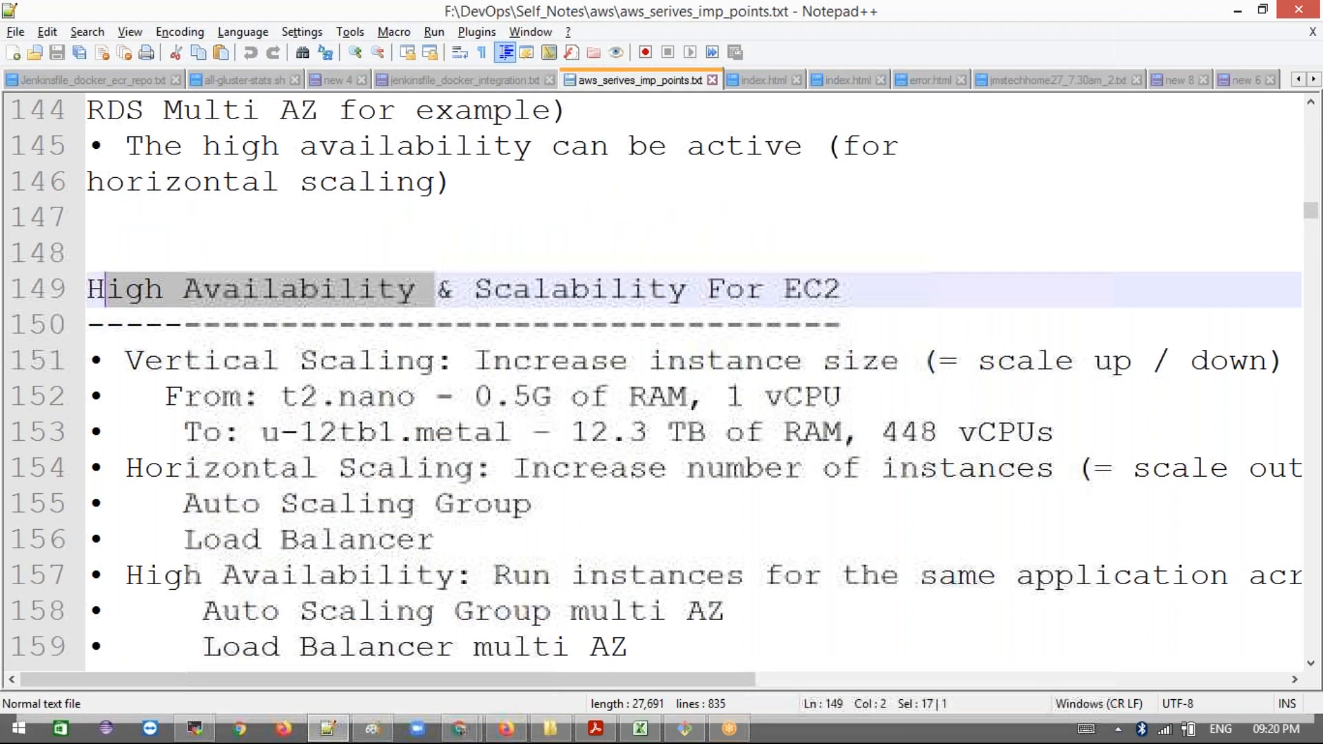
left_click(417, 361)
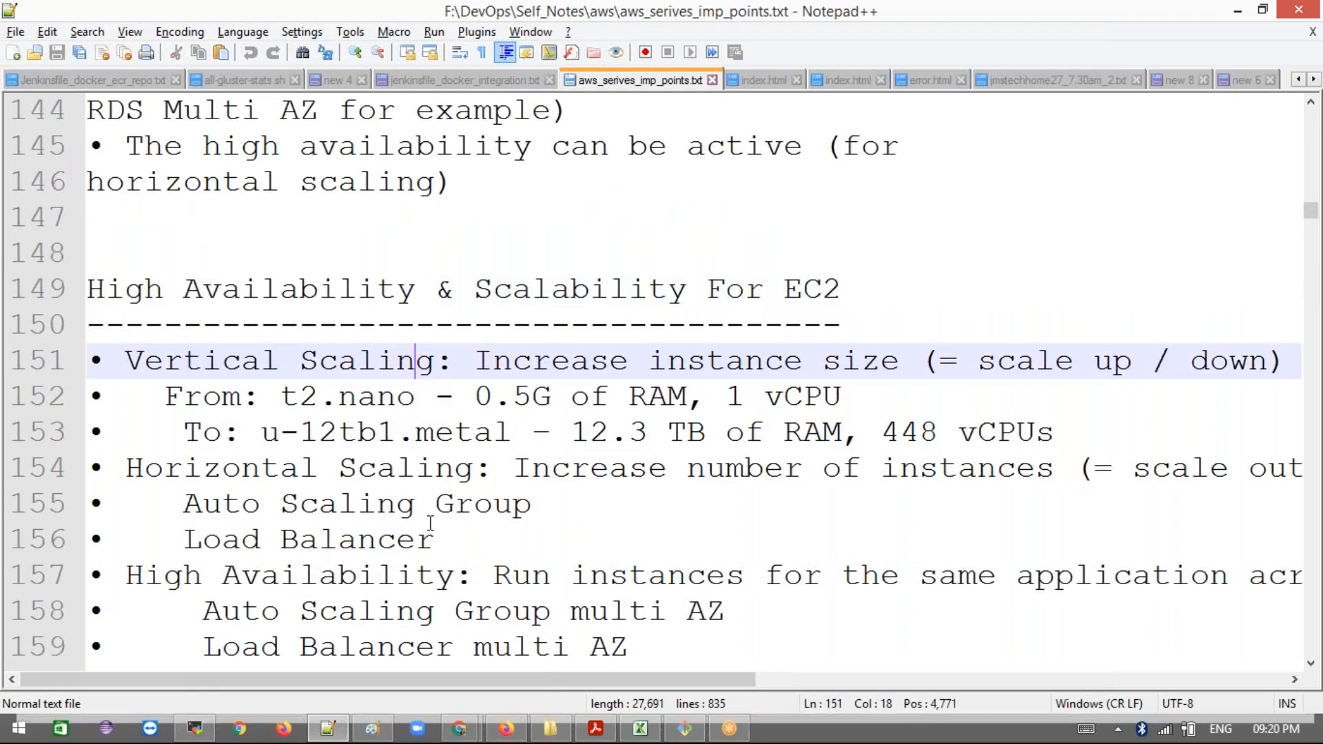
scroll(431, 523, "down", 1)
left_click_drag(452, 432, 88, 324)
left_click(435, 432)
left_click_drag(436, 433, 241, 432)
triple_click(346, 397)
Step: Read through the load balancer notes, highlighting the Load Balancer Good to Know points, up to the section What's an Auto Scaling Group?
scroll(449, 502, "down", 17)
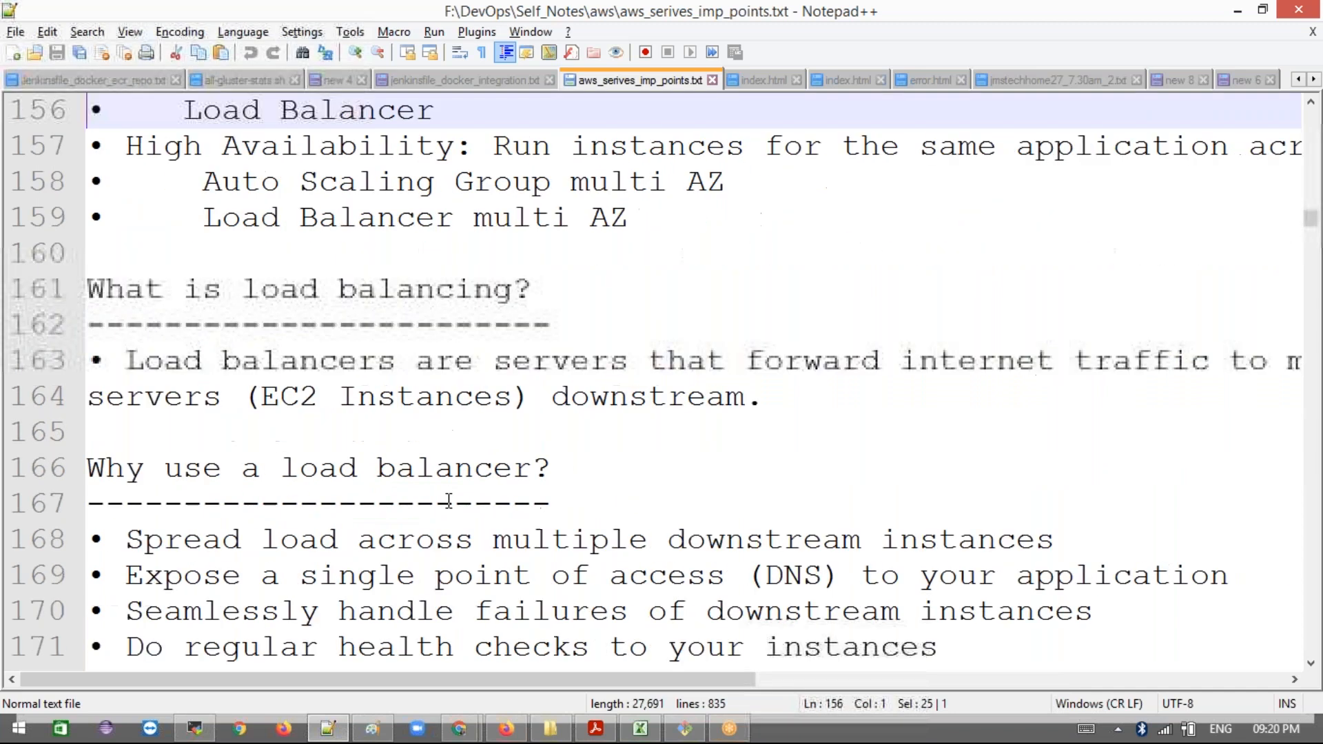
scroll(449, 502, "down", 7)
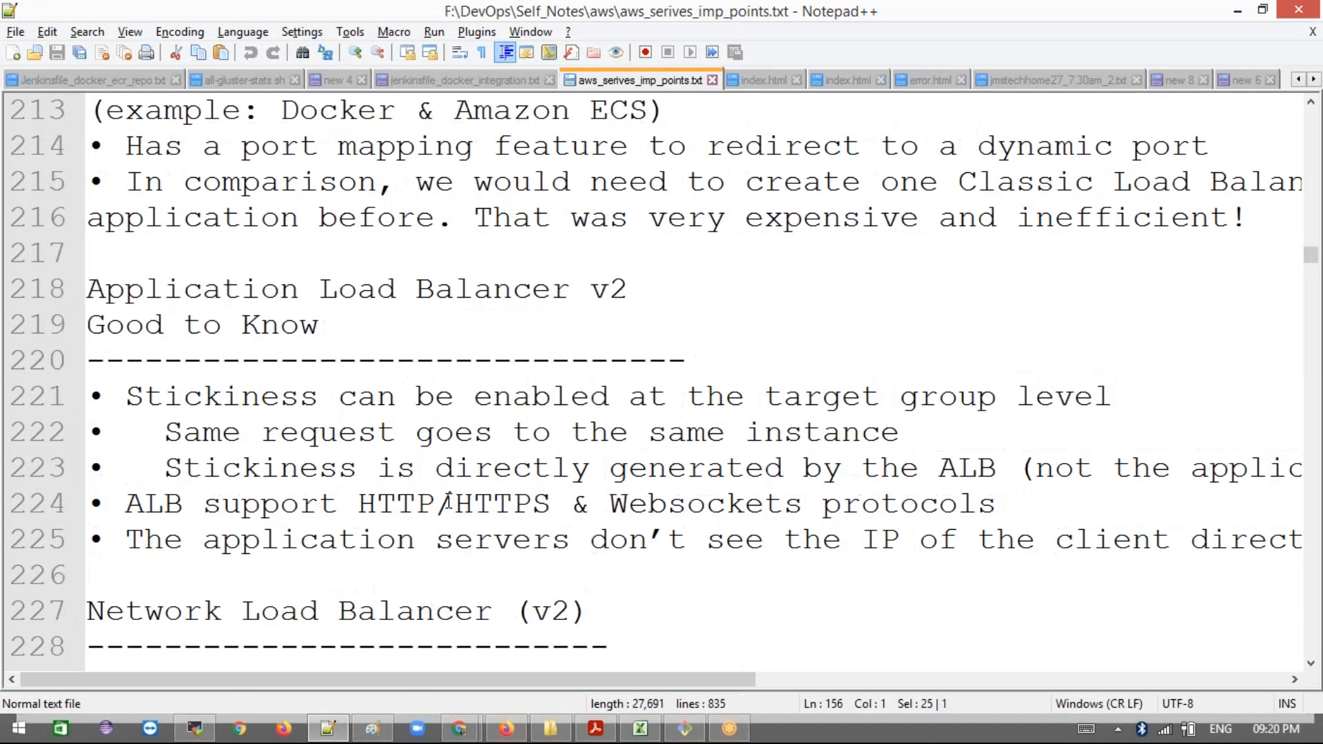
scroll(342, 398, "down", 4)
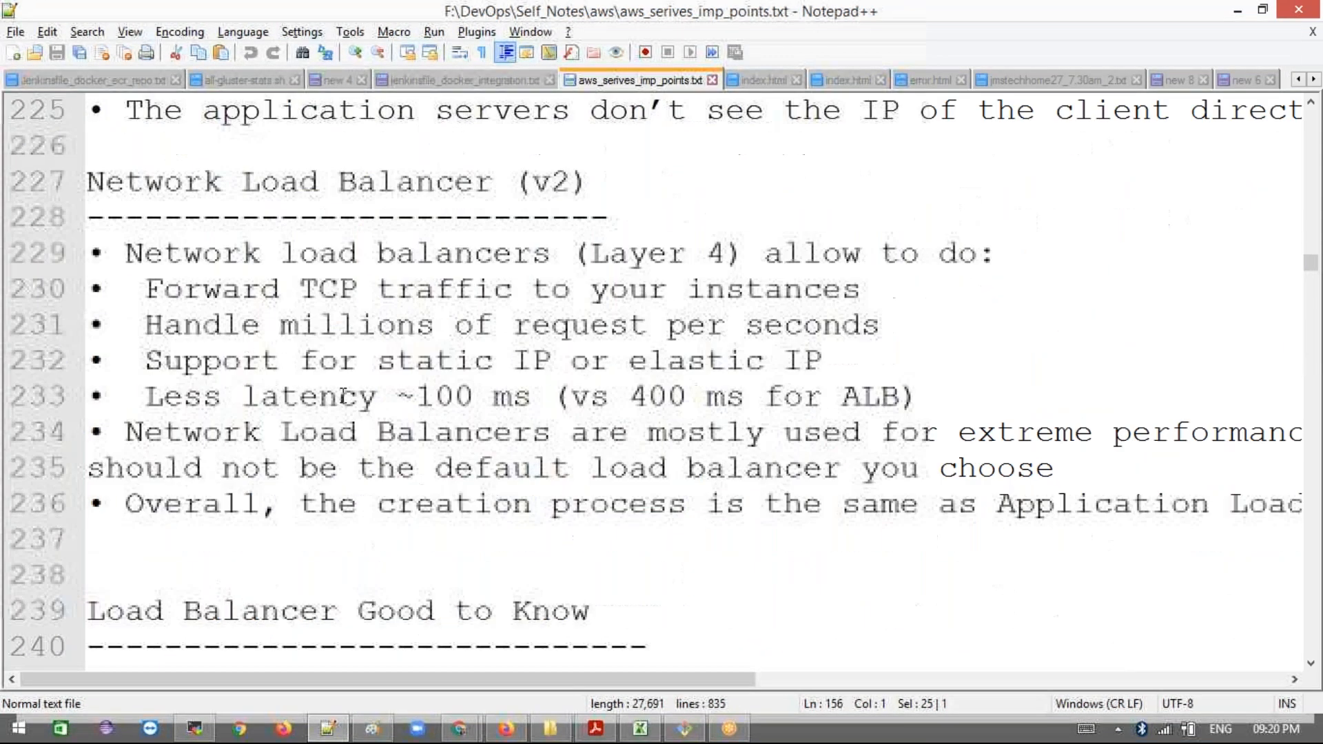
scroll(343, 398, "up", 2)
scroll(343, 398, "down", 1)
scroll(343, 398, "down", 4)
left_click_drag(851, 358, 280, 182)
left_click(280, 183)
double_click(280, 182)
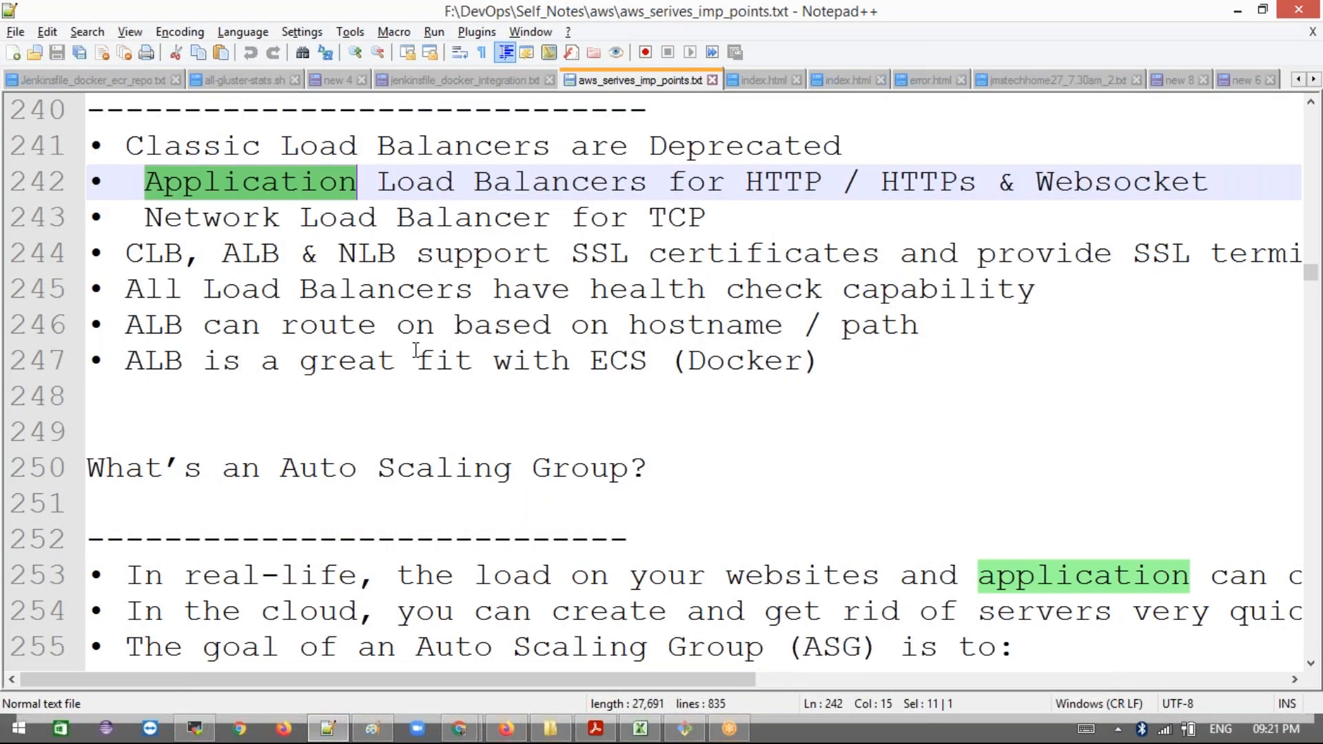
scroll(417, 310, "down", 4)
scroll(415, 349, "up", 2)
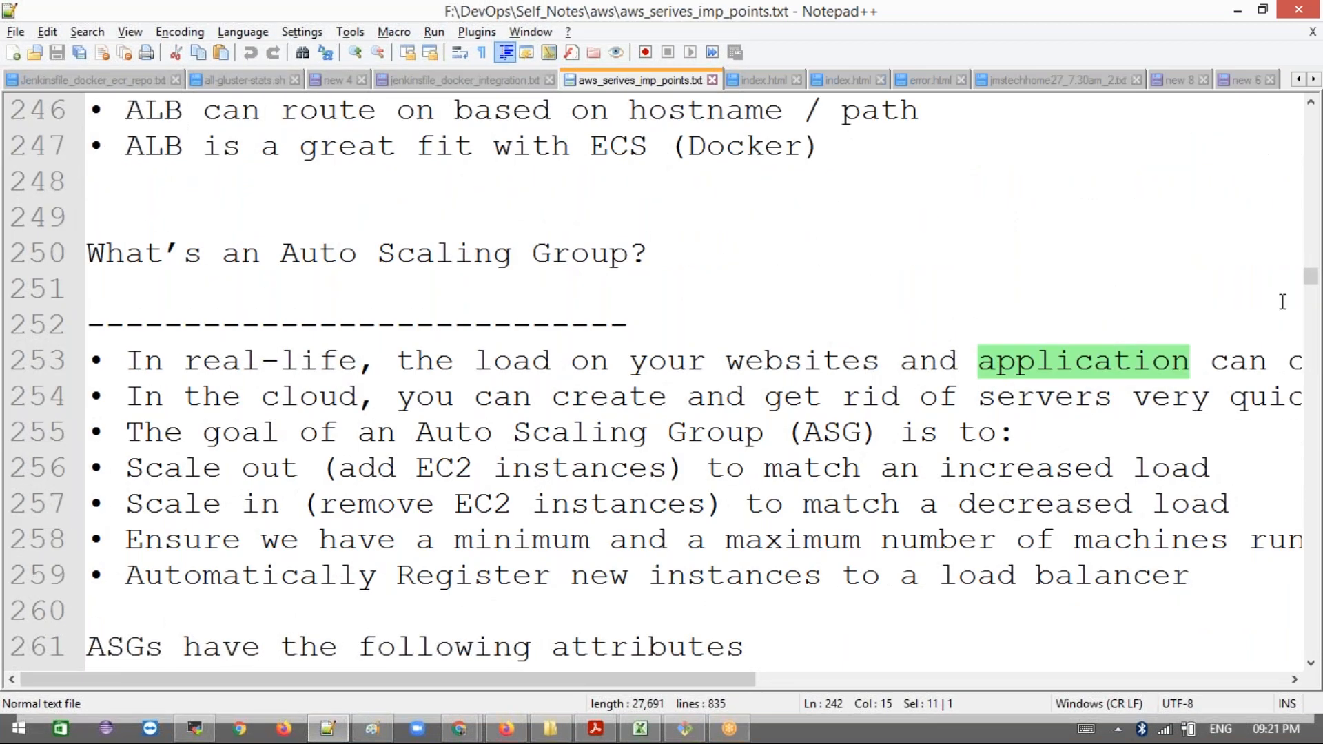
Step: Break the first two long bullets under What's an Auto Scaling Group? onto new lines before "can change" and "quickly"
left_click(1204, 358)
key("Return")
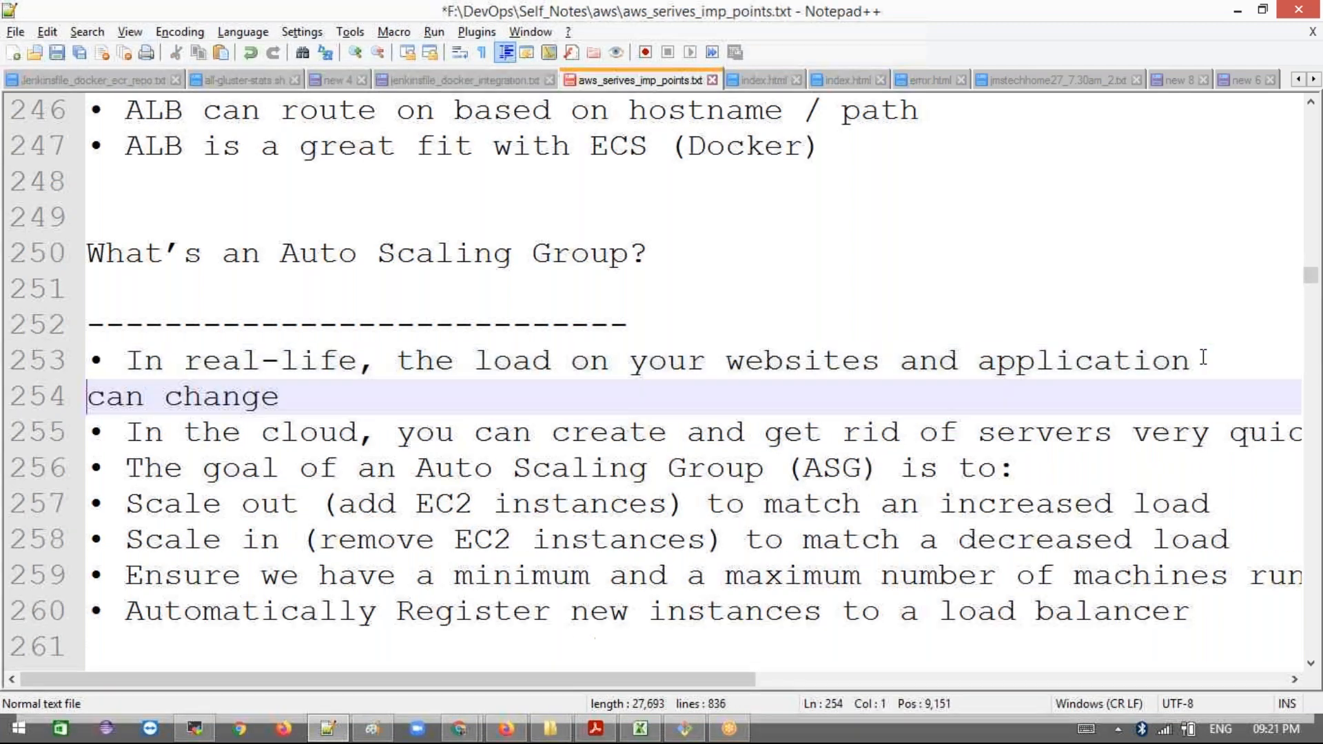
left_click(1223, 436)
key("Return")
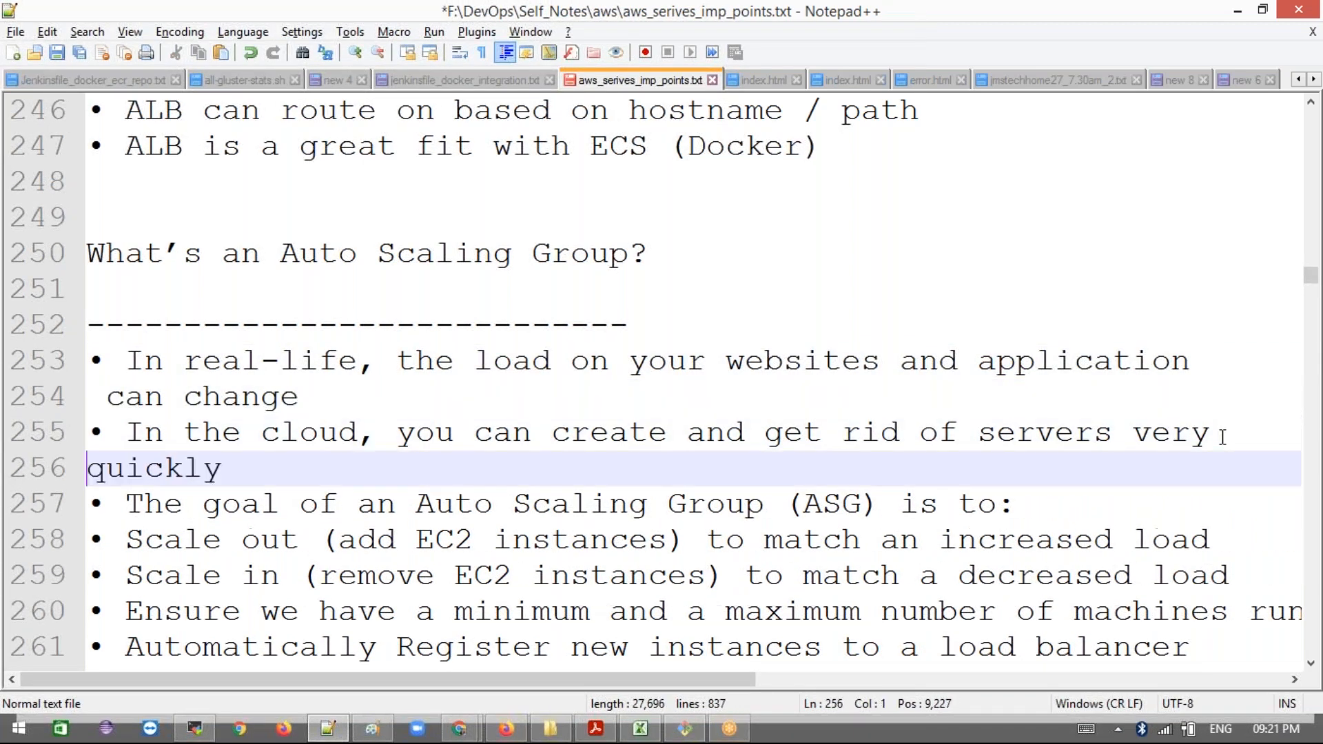
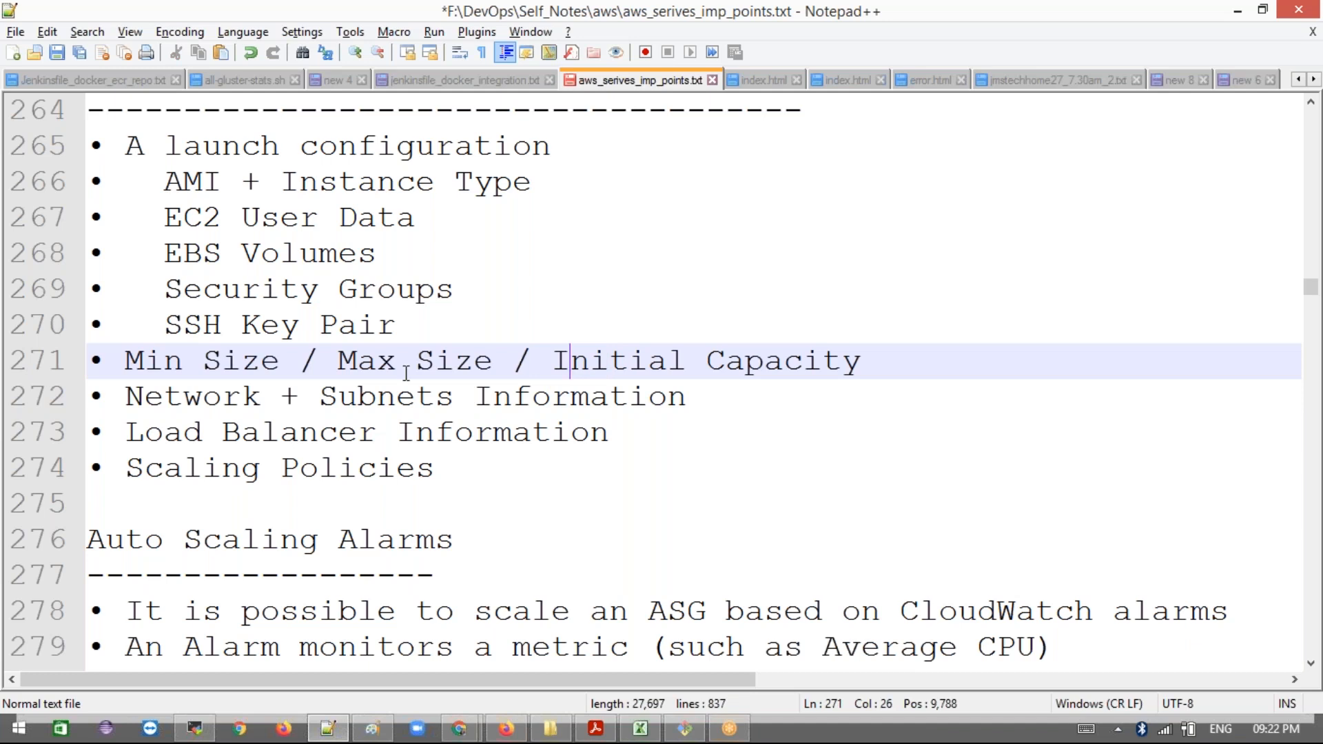
Step: Highlight the ASG attributes one by one: Initial Capacity, Max Size, Network + Subnets Information, Load Balancer Information and Scaling Policies
left_click_drag(555, 361, 860, 363)
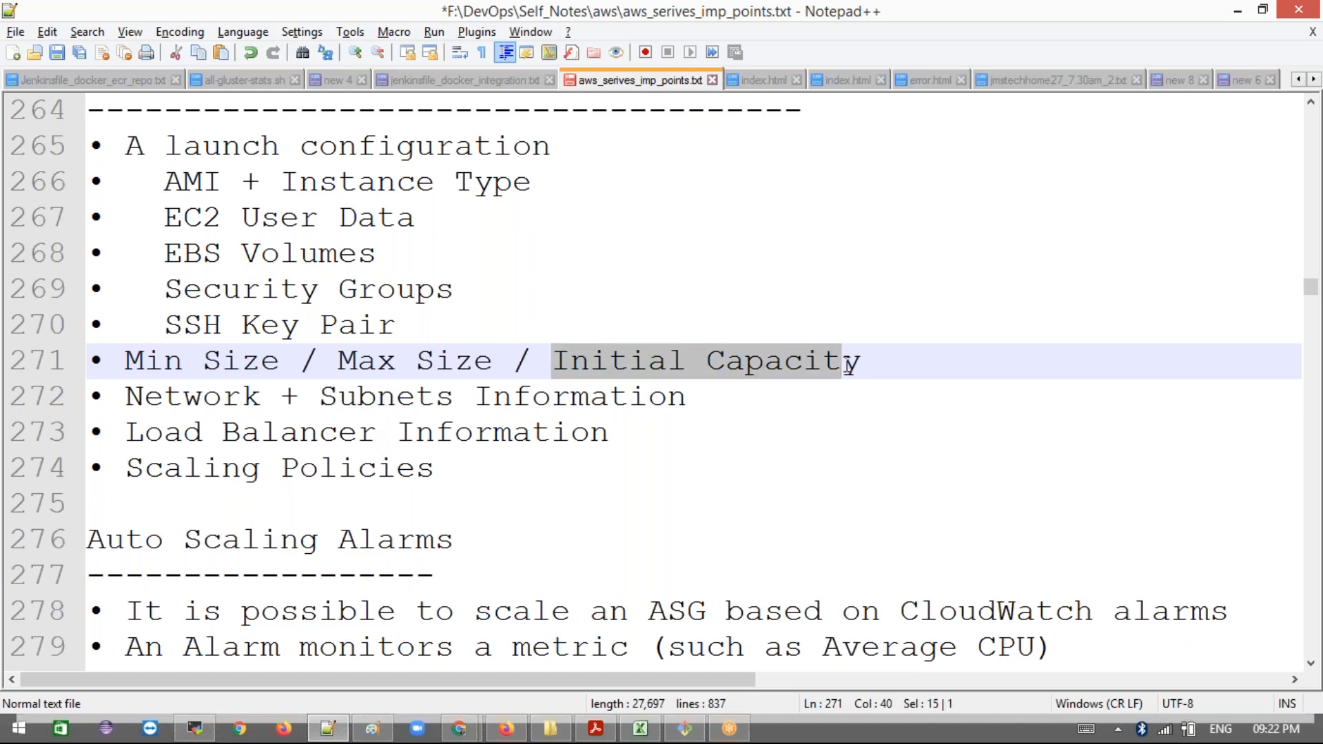
left_click_drag(493, 364, 335, 368)
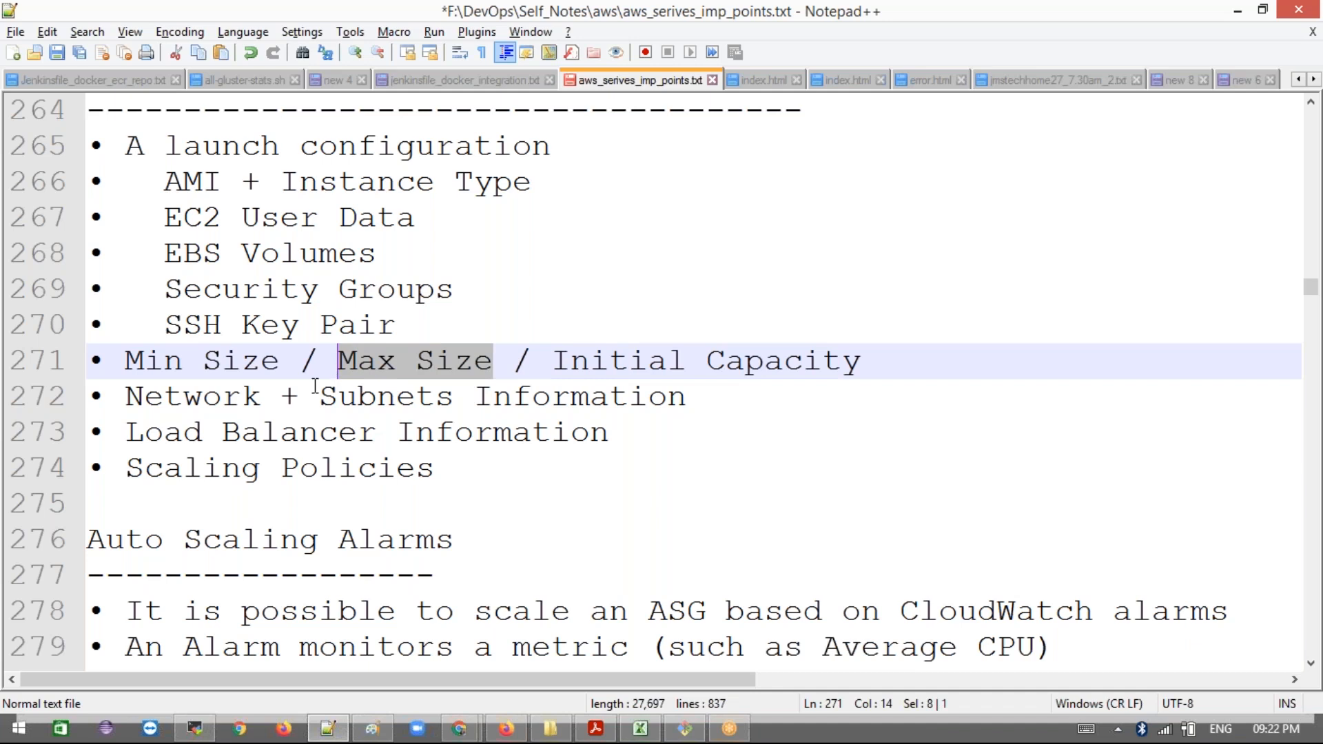
triple_click(216, 394)
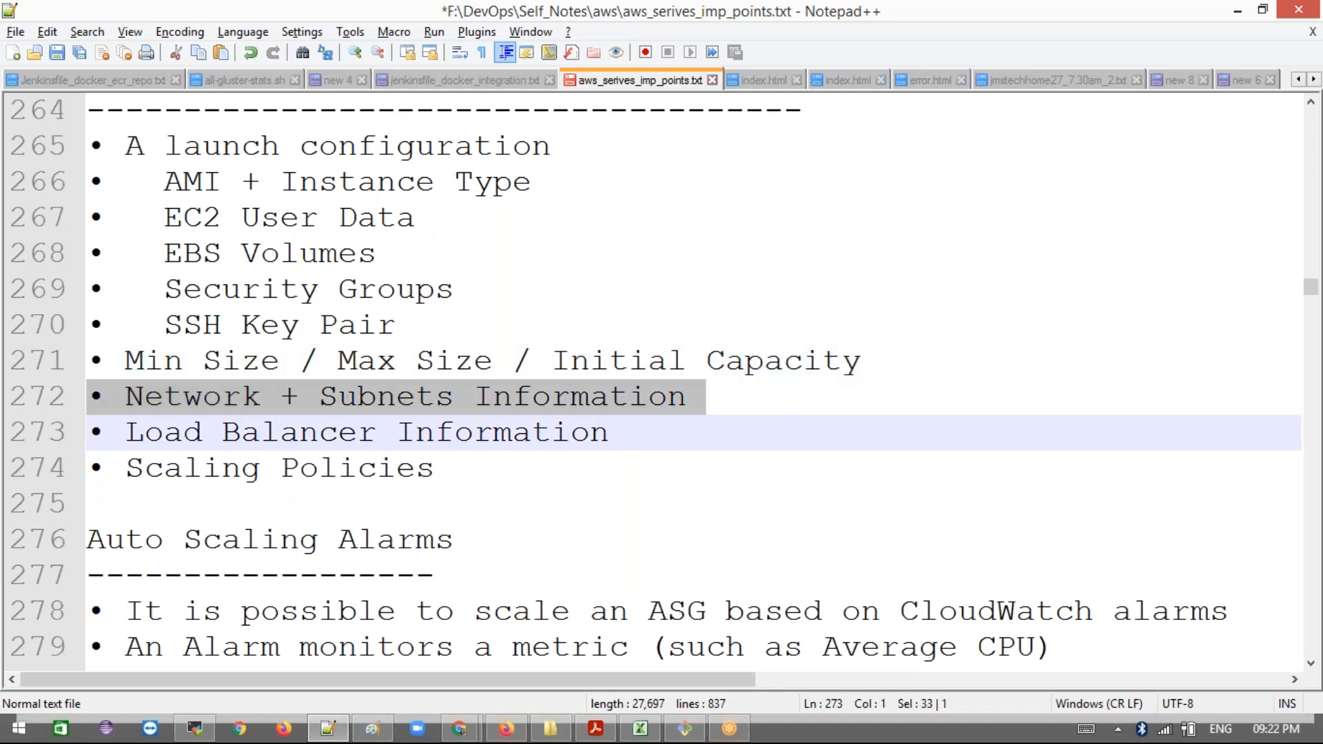
triple_click(214, 433)
triple_click(195, 470)
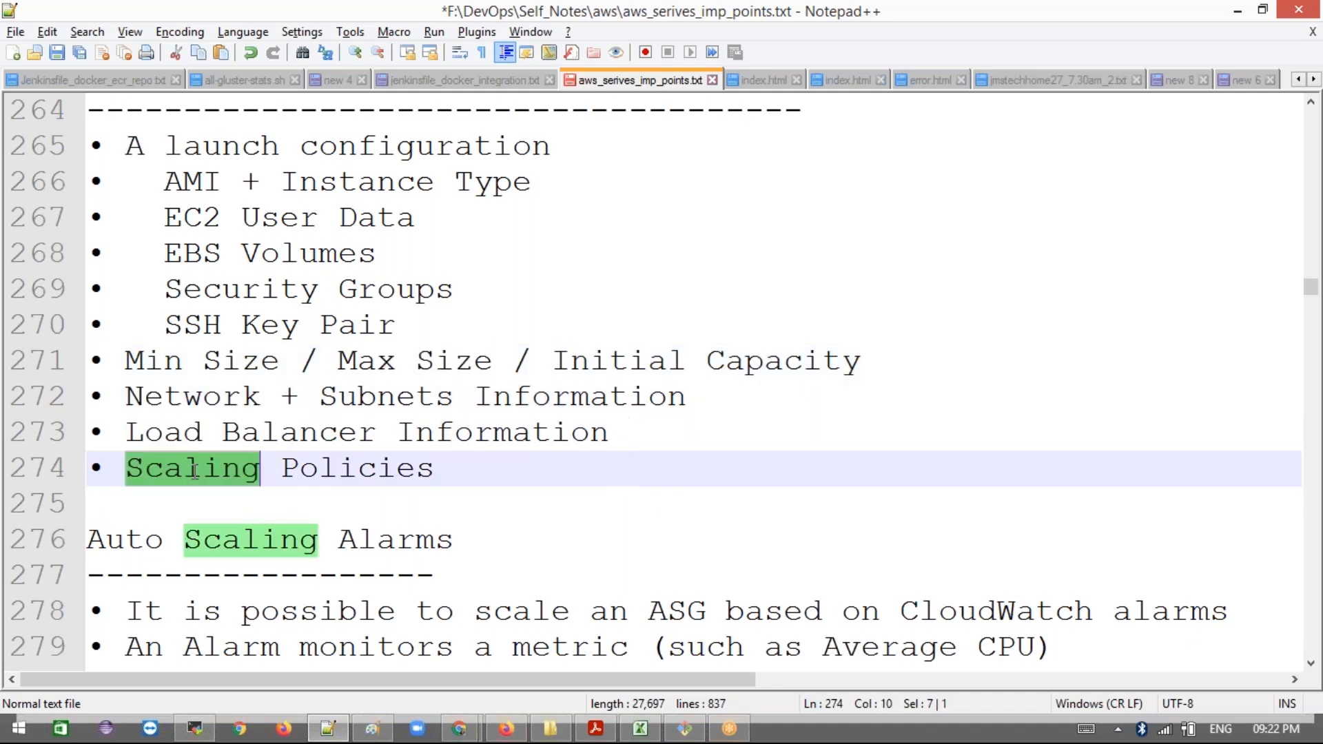
left_click(195, 471)
left_click_drag(126, 471, 507, 449)
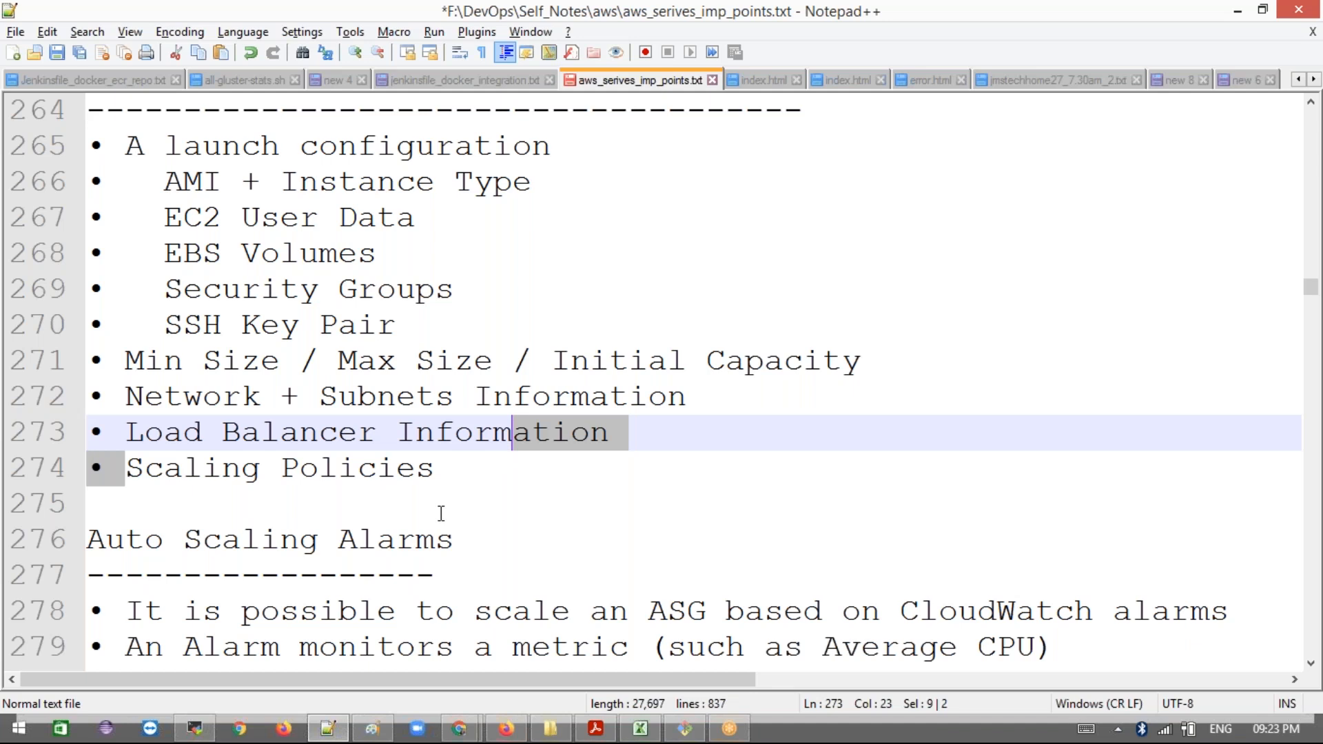
Step: Examine the Auto Scaling Alarms notes, highlighting the alarm metric line and reading the scale-out and scale-in policies, then continue to Auto Scaling New Rules
scroll(441, 514, "down", 2)
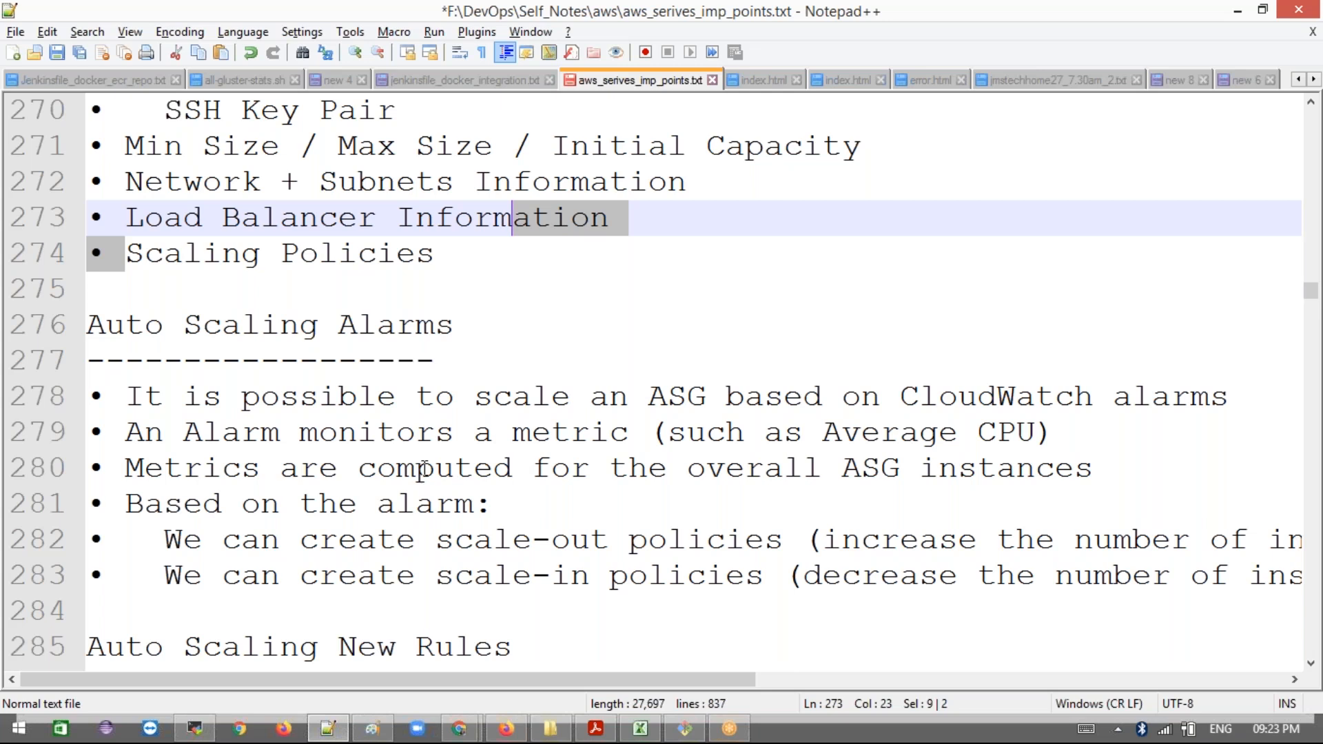
triple_click(784, 435)
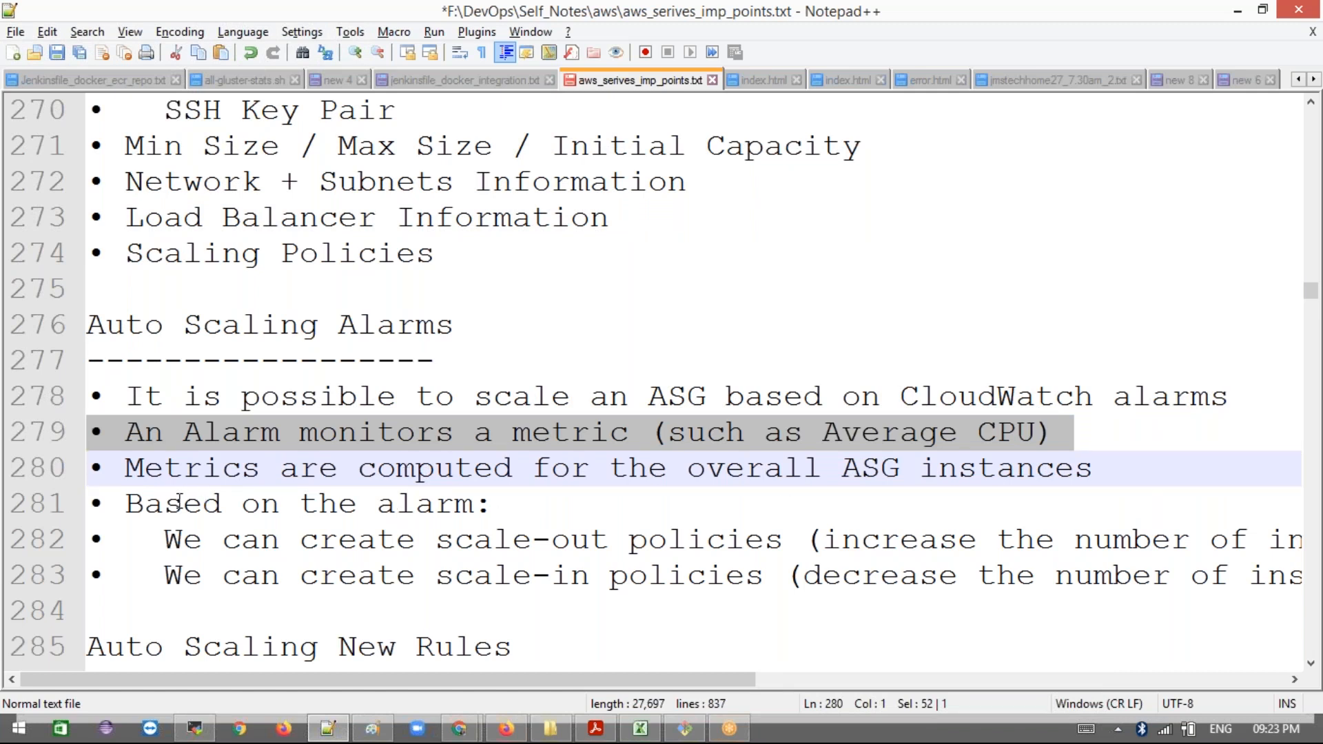
double_click(297, 463)
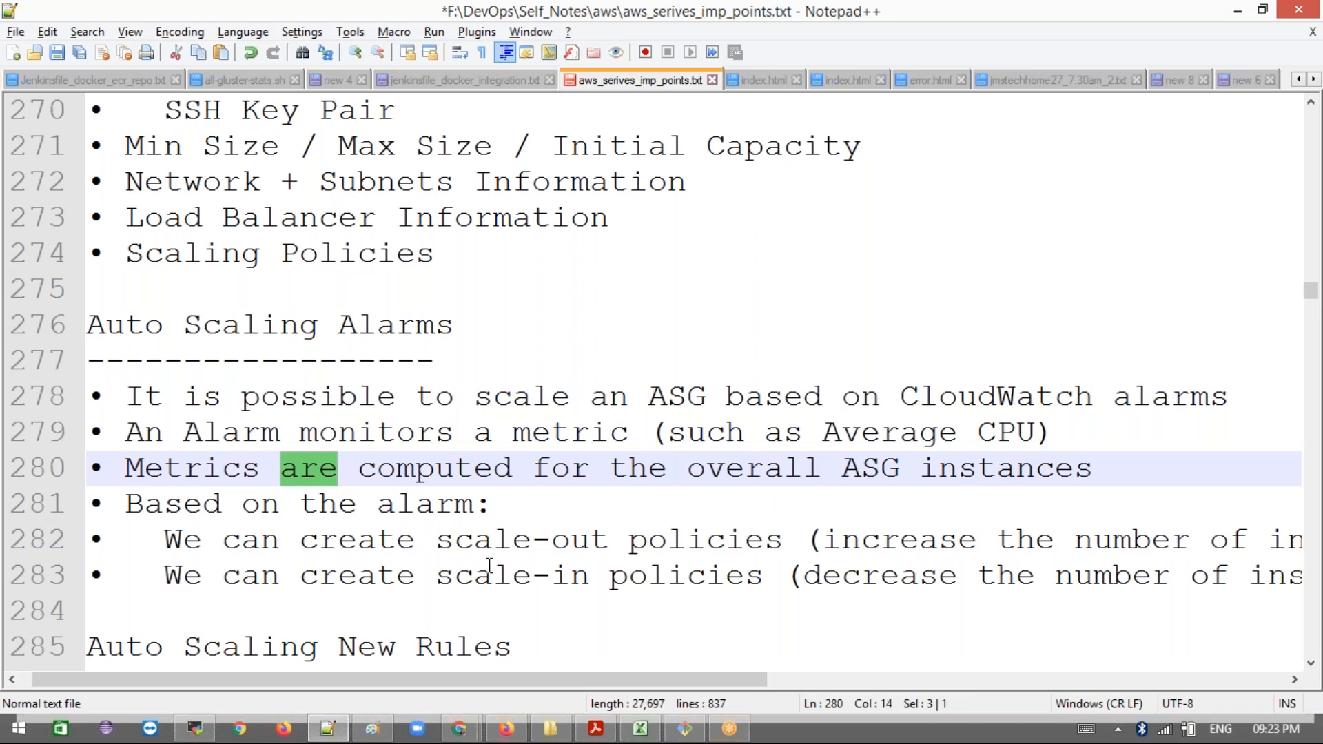
scroll(489, 567, "right", 5)
scroll(489, 566, "right", 5)
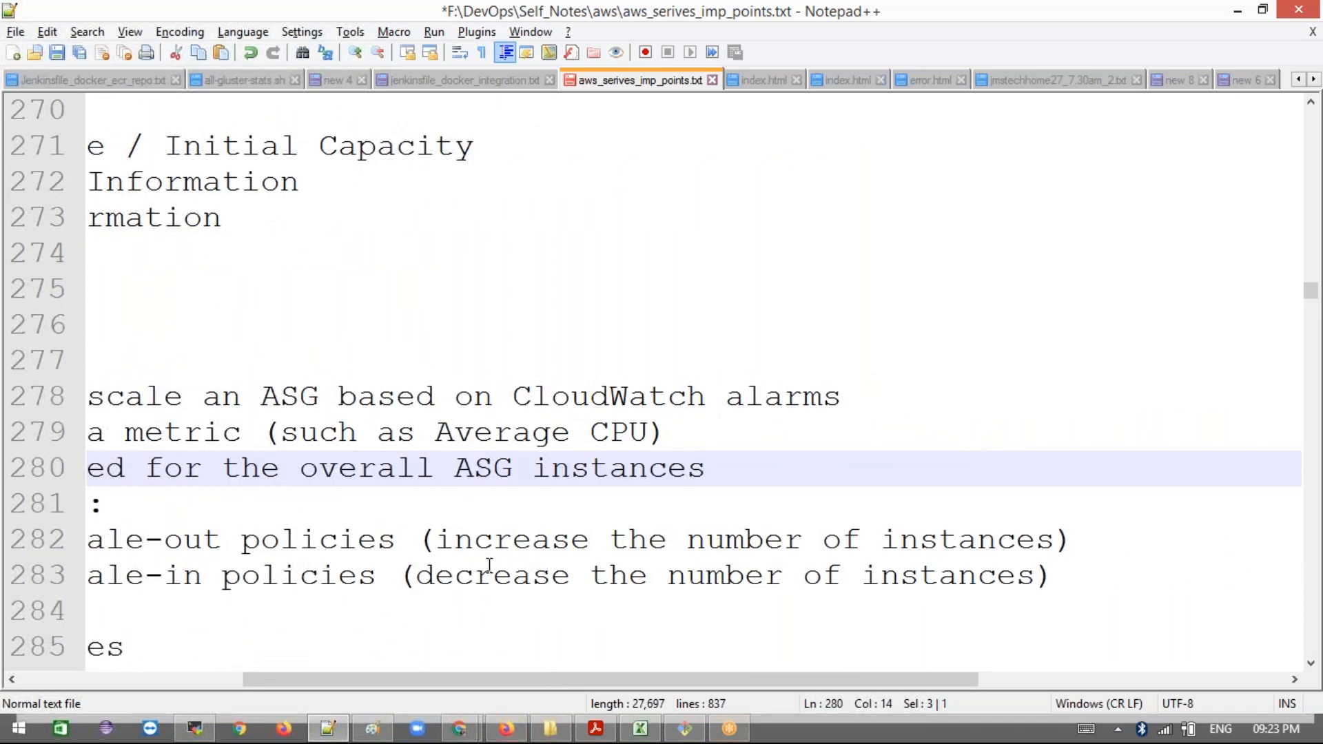
scroll(489, 566, "left", 10)
scroll(489, 566, "down", 2)
scroll(489, 566, "down", 1)
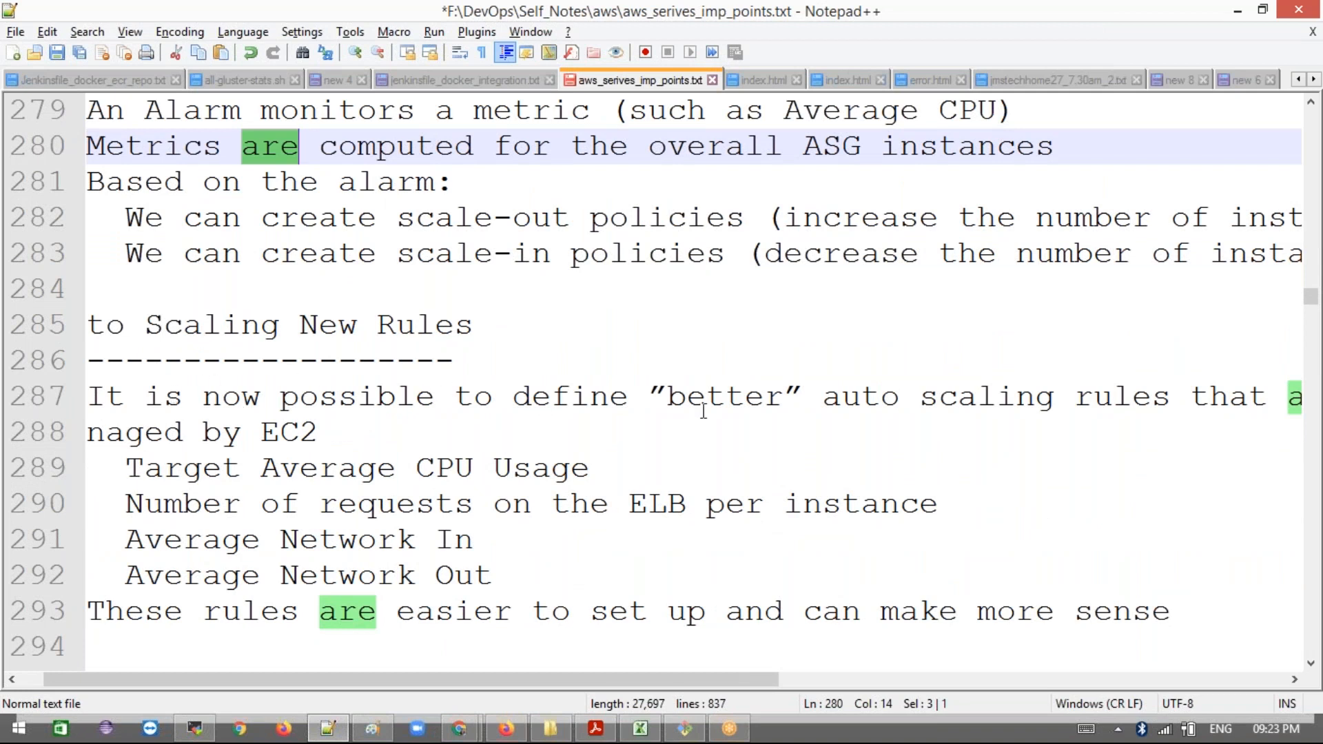
Step: Examine the Auto Scaling New Rules notes, highlighting the average CPU, ELB requests per instance, and Average Network In and Out rules
scroll(703, 412, "right", 2)
scroll(700, 404, "left", 3)
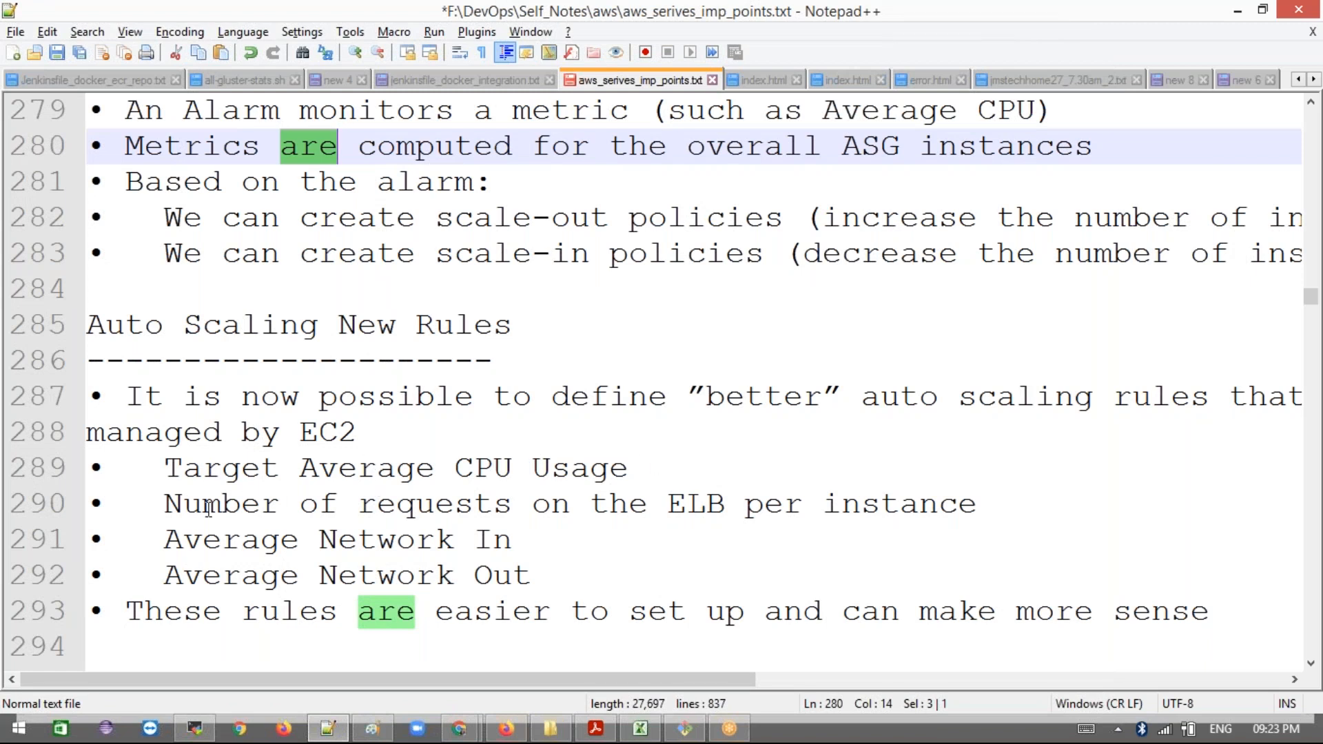
left_click_drag(210, 509, 725, 509)
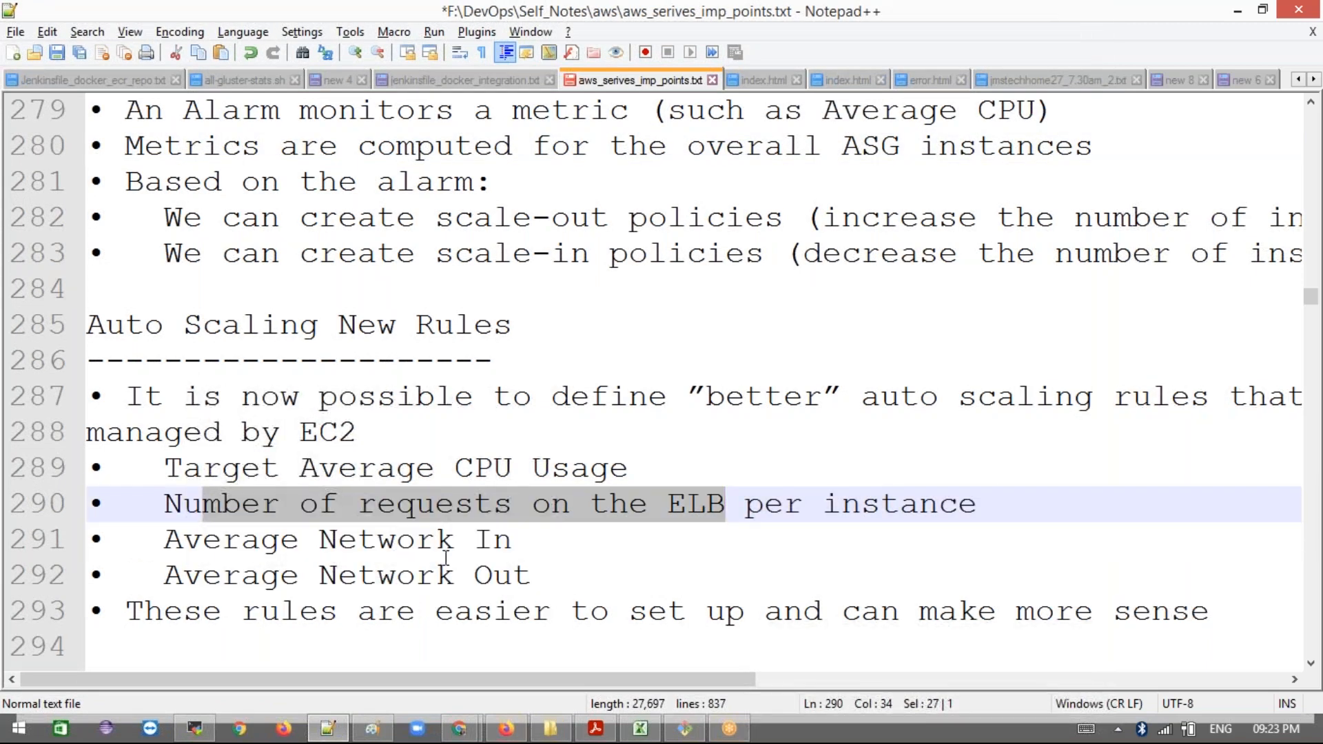
left_click_drag(217, 543, 478, 540)
left_click_drag(532, 576, 119, 434)
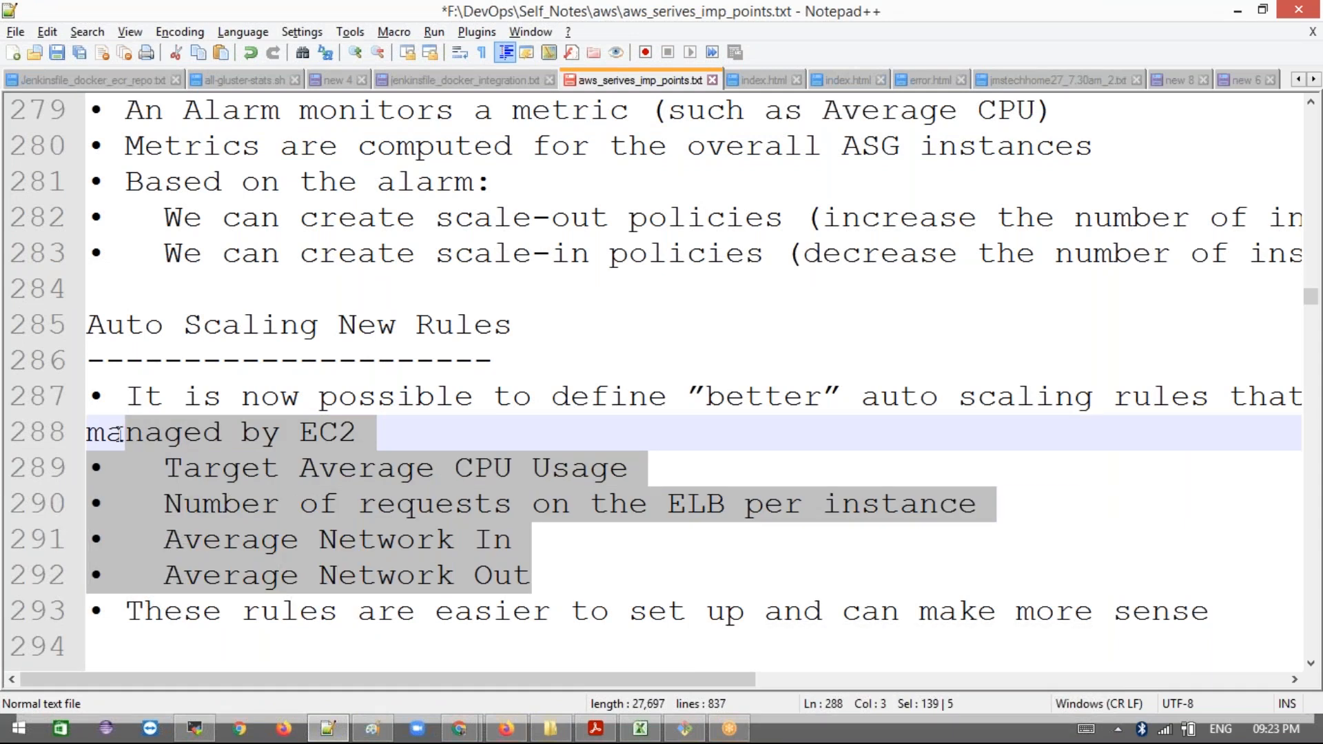
left_click(382, 478)
left_click_drag(531, 576, 473, 576)
left_click_drag(395, 542, 221, 469)
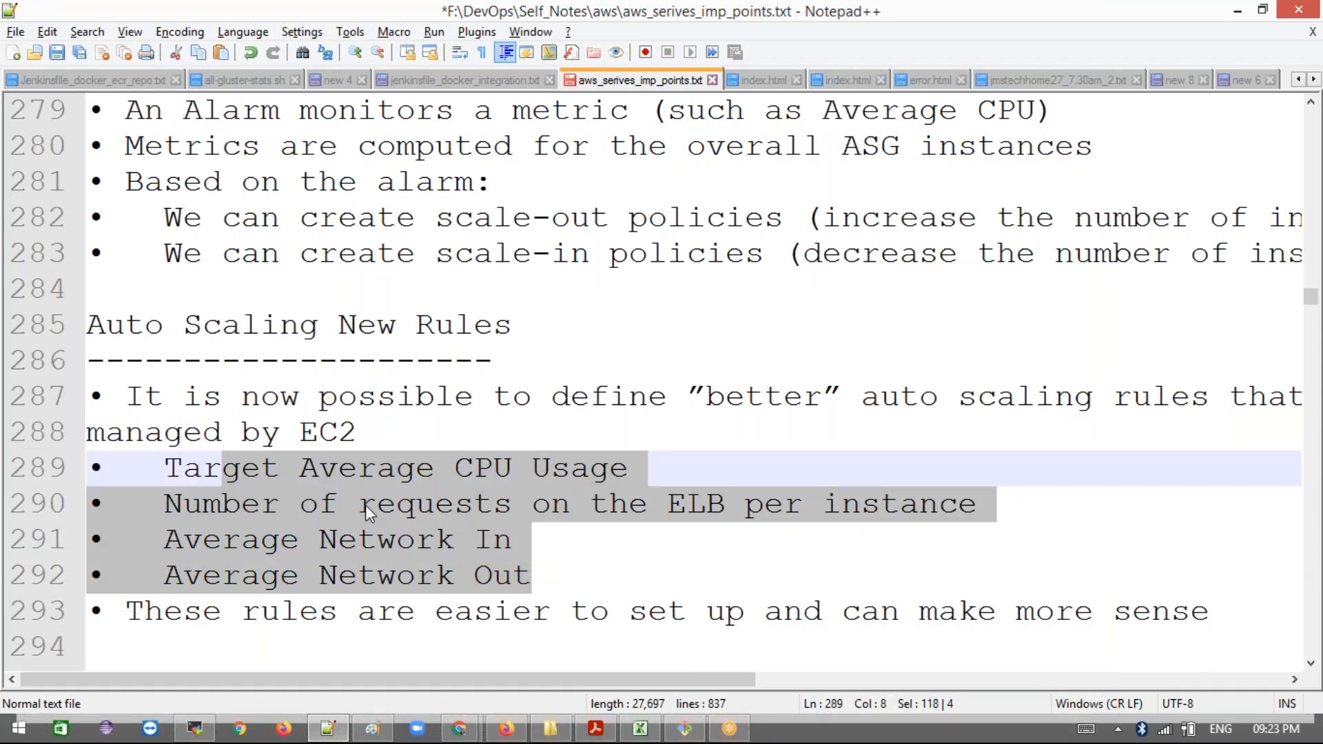
double_click(327, 467)
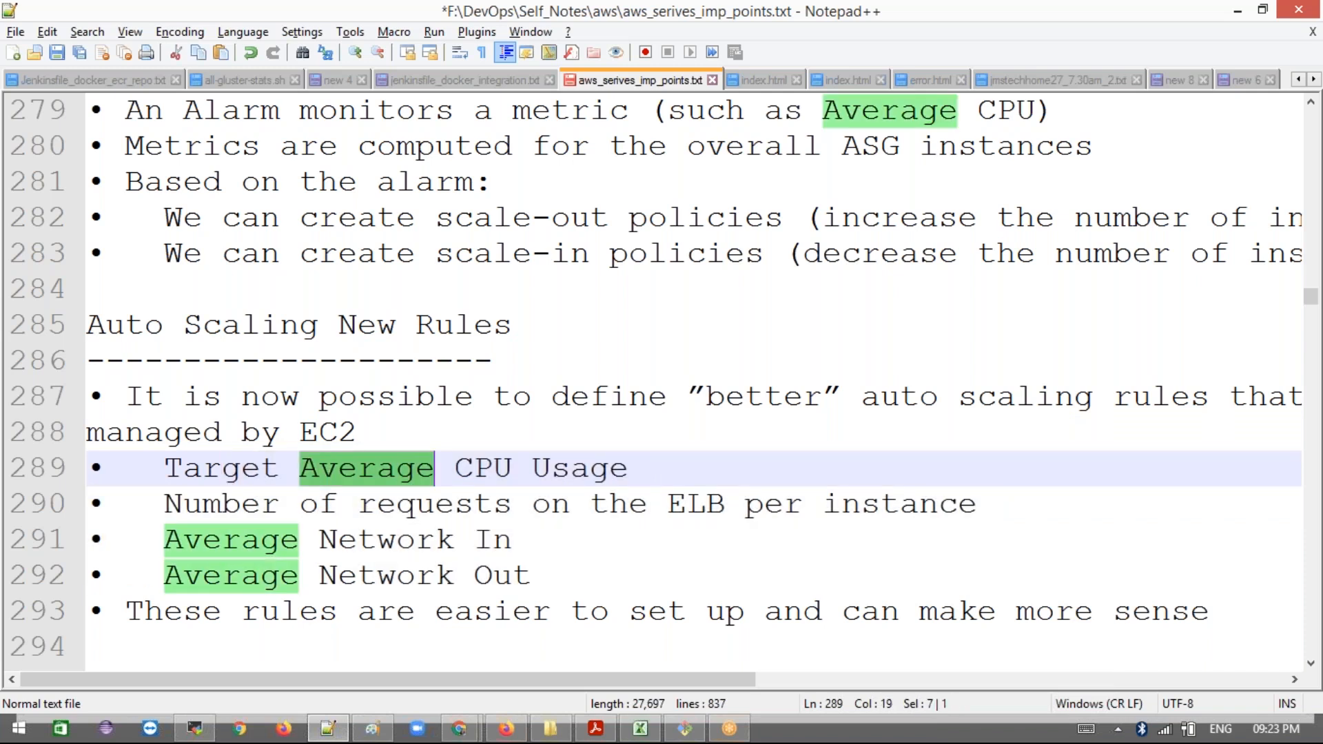
left_click(323, 469)
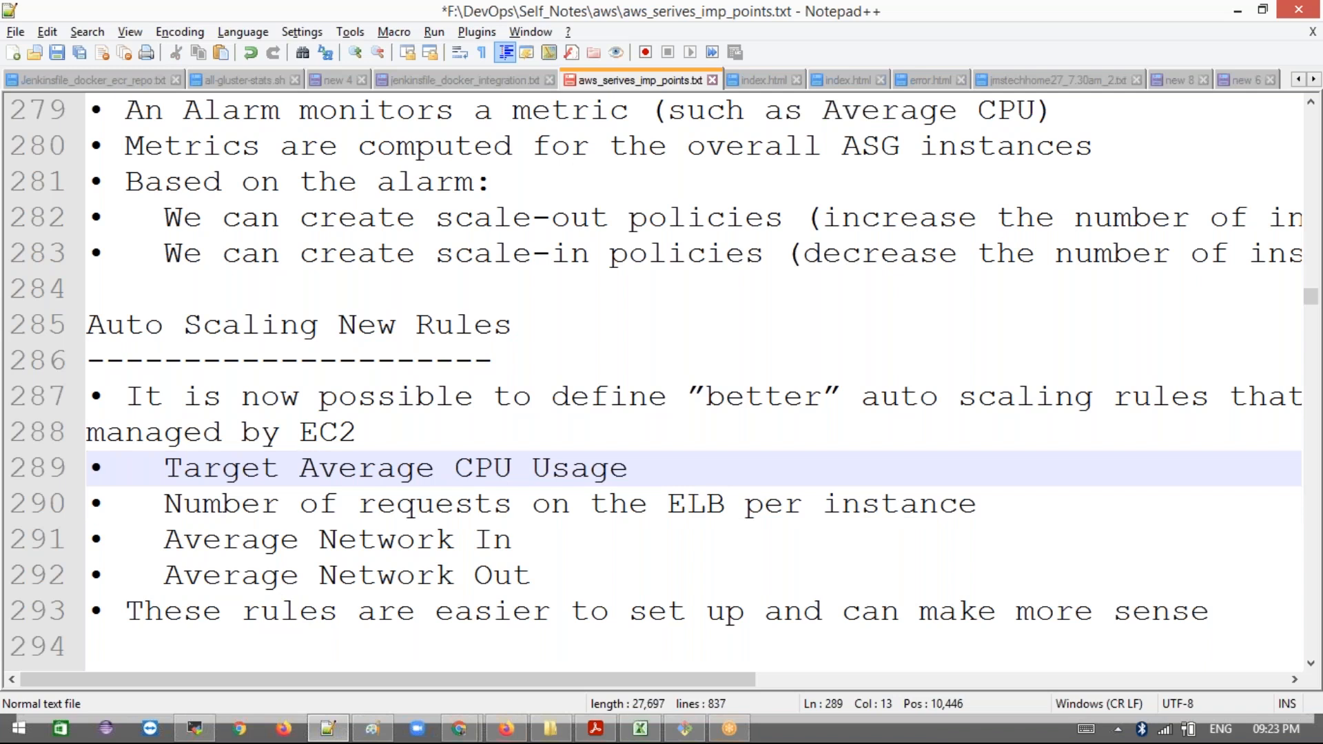
triple_click(251, 541)
left_click(302, 562)
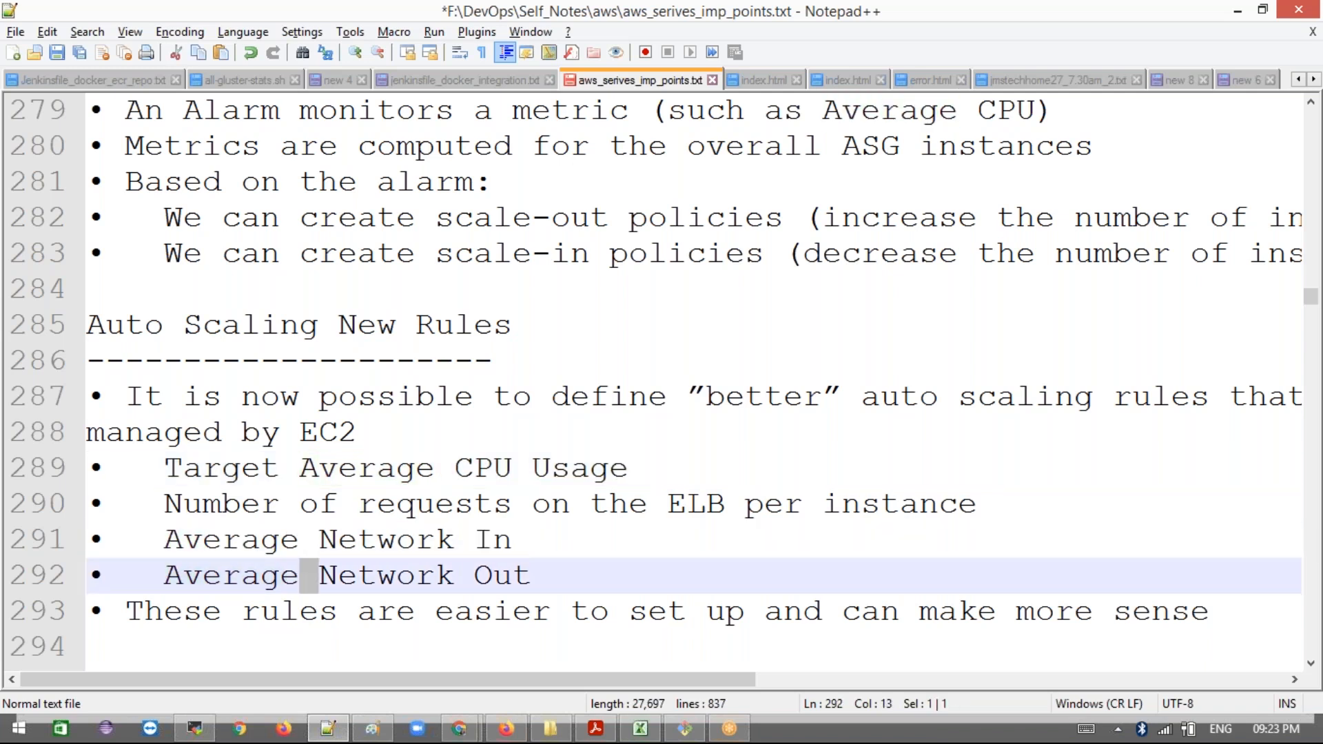
left_click(540, 578)
right_click(141, 500)
left_click(510, 505)
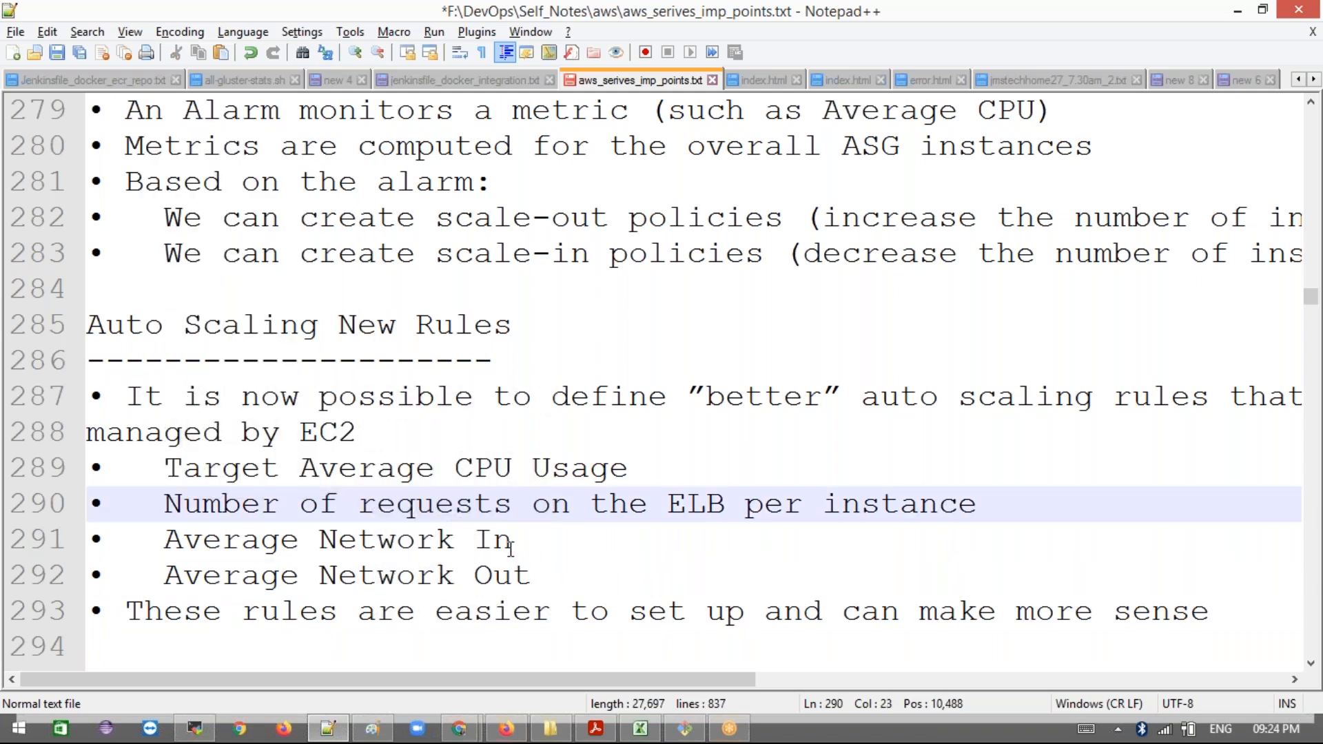
Step: Read through the Auto Scaling Custom Metric notes, highlighting the custom metric line and the three CloudWatch steps
scroll(510, 548, "down", 1)
scroll(510, 550, "down", 3)
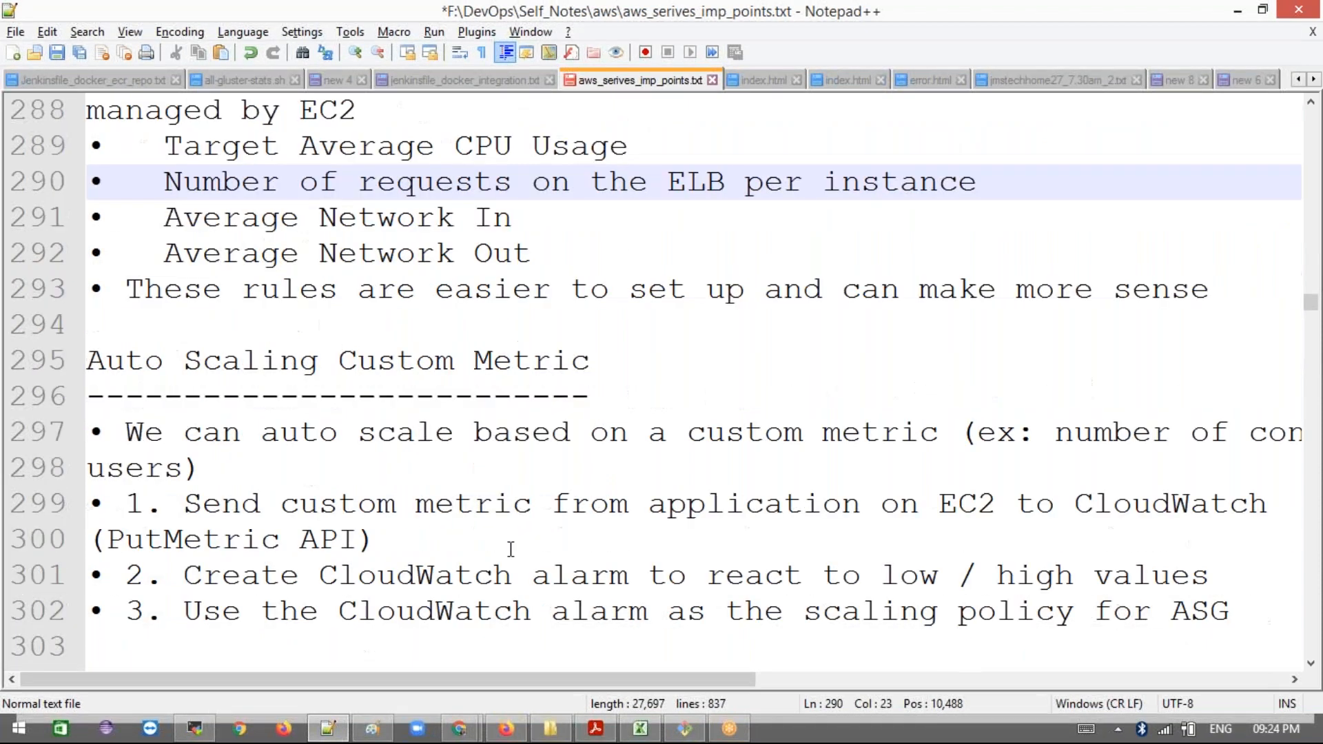
left_click_drag(203, 325, 744, 325)
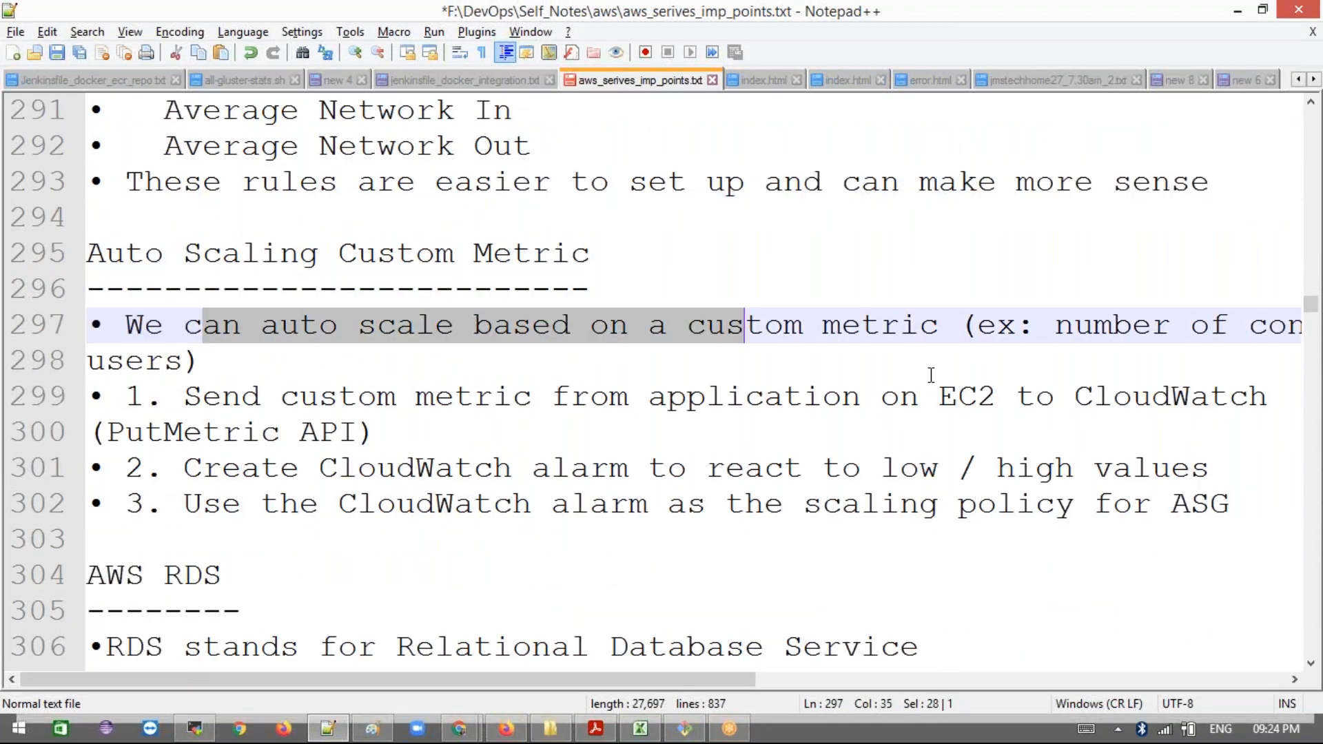
left_click_drag(183, 409, 513, 468)
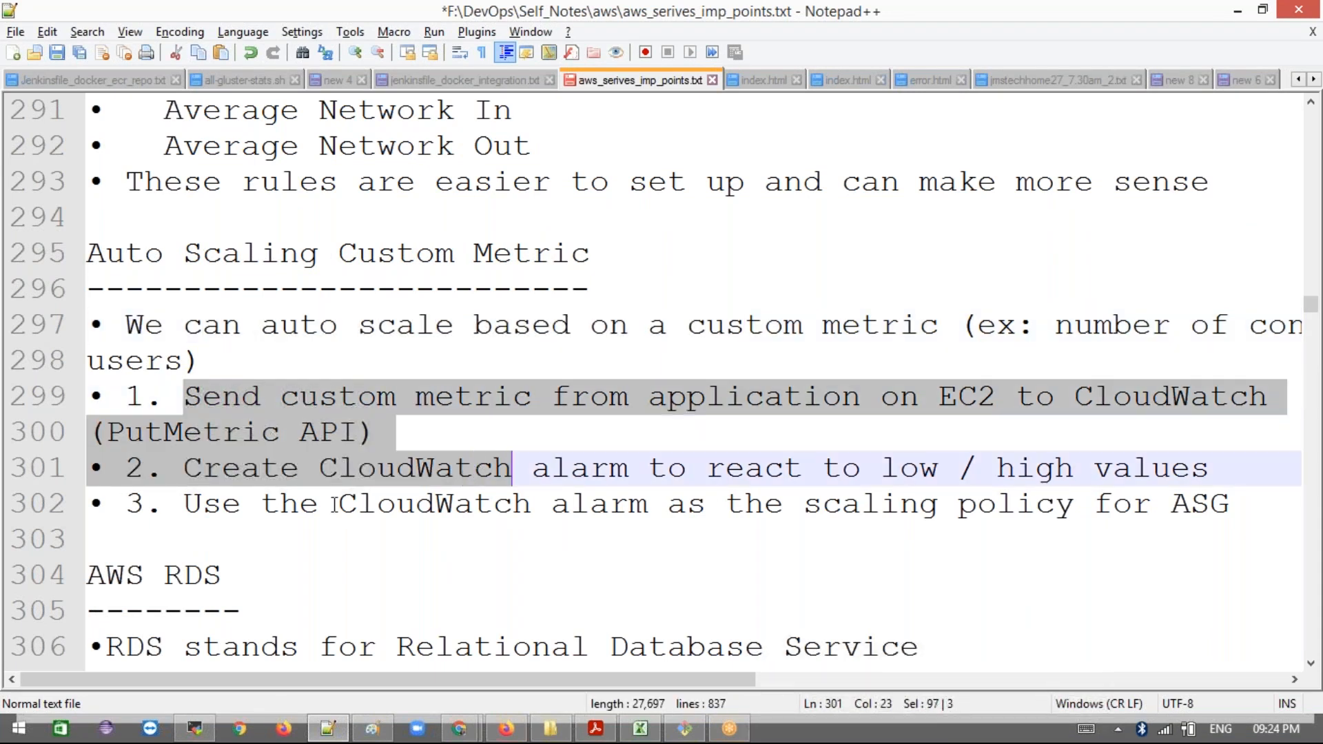
left_click(248, 503)
left_click_drag(223, 468, 589, 504)
left_click(589, 504)
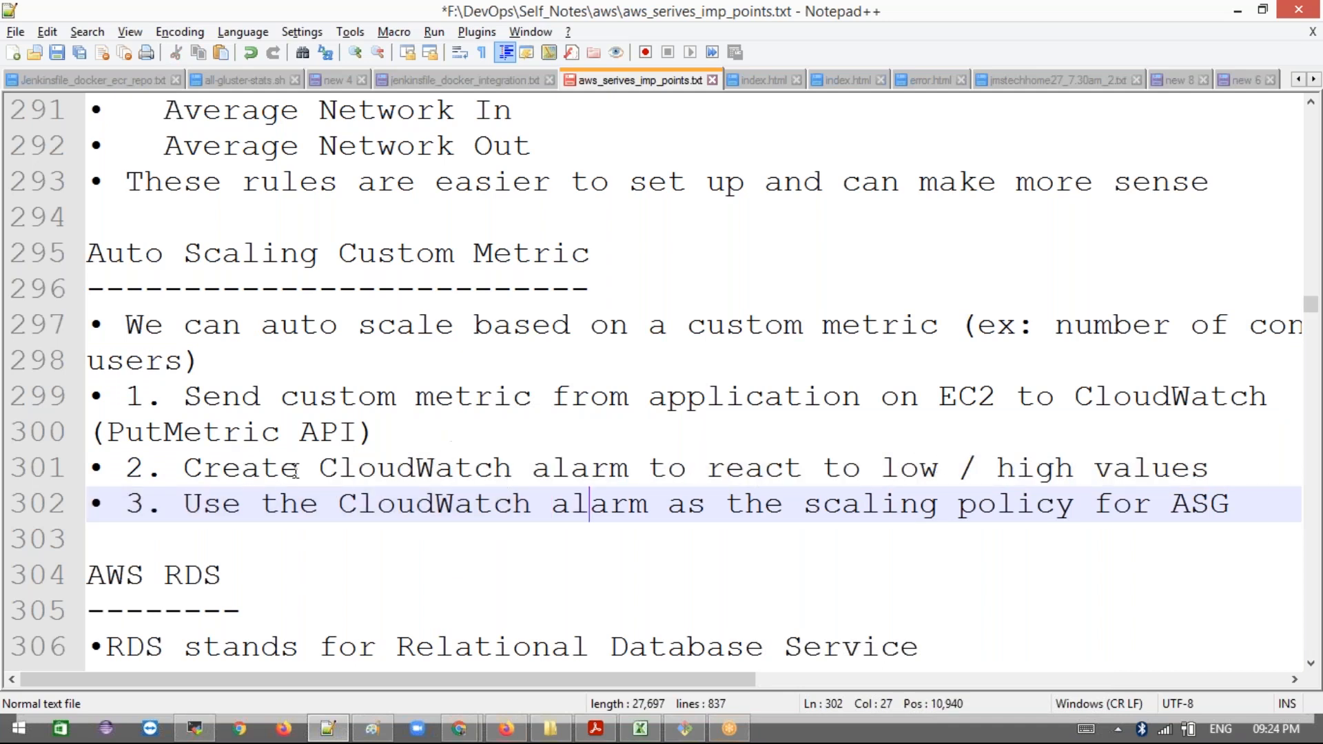
scroll(329, 350, "down", 2)
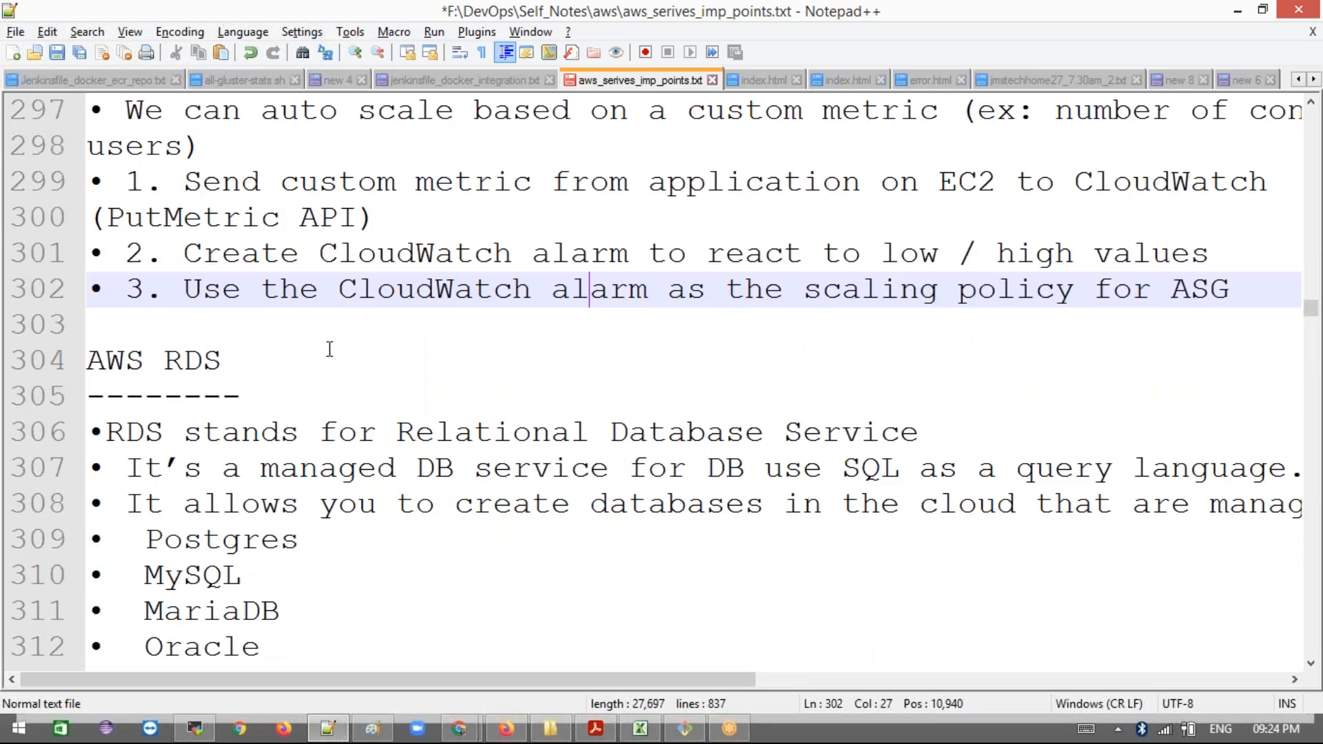
scroll(329, 350, "up", 3)
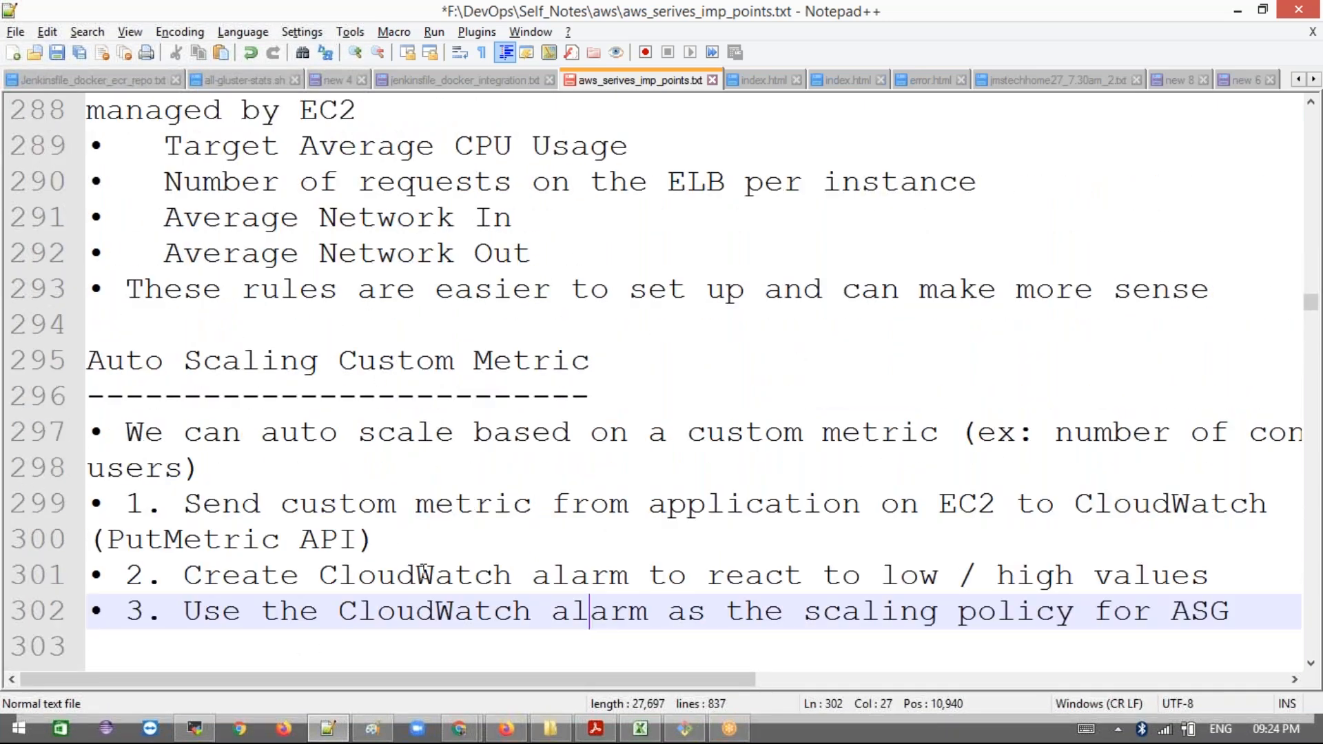
Step: Switch to the AWS console in Chrome, go to Auto Scaling Groups and start creating an Auto Scaling group
key("alt+Tab")
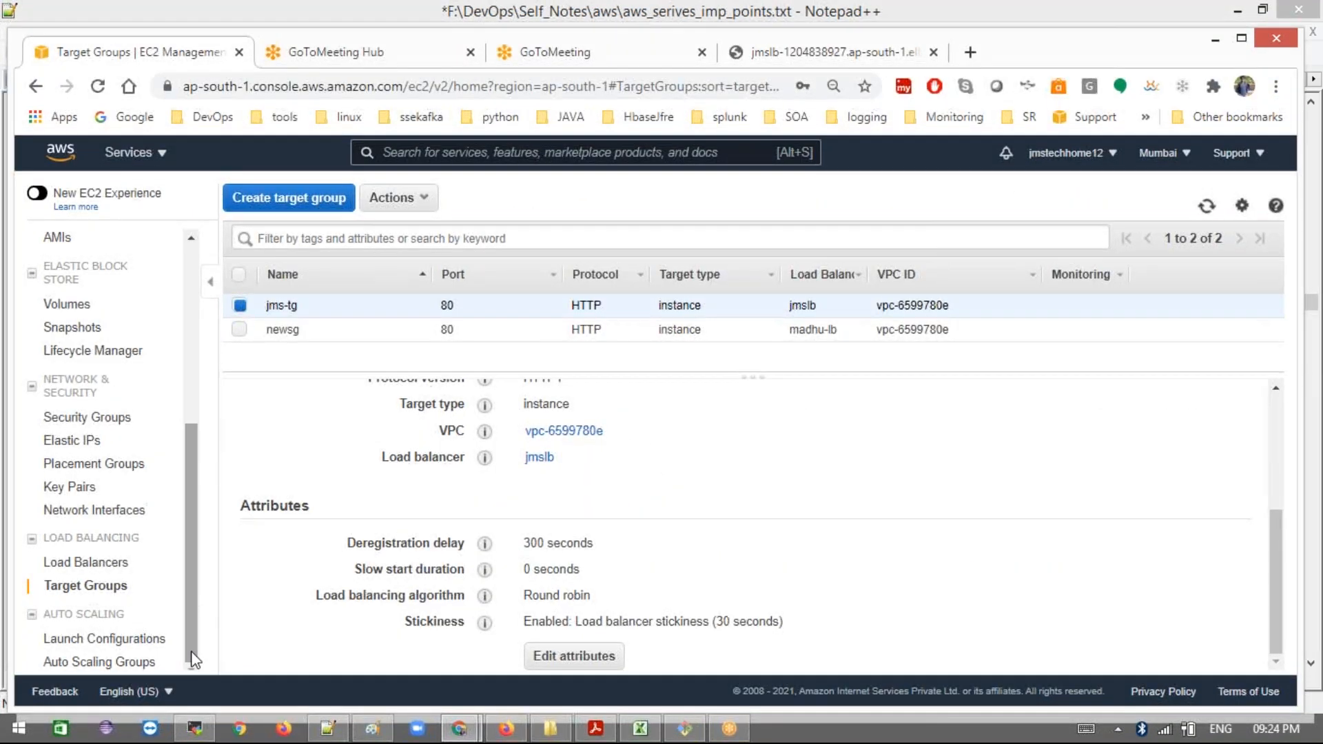
left_click(108, 664)
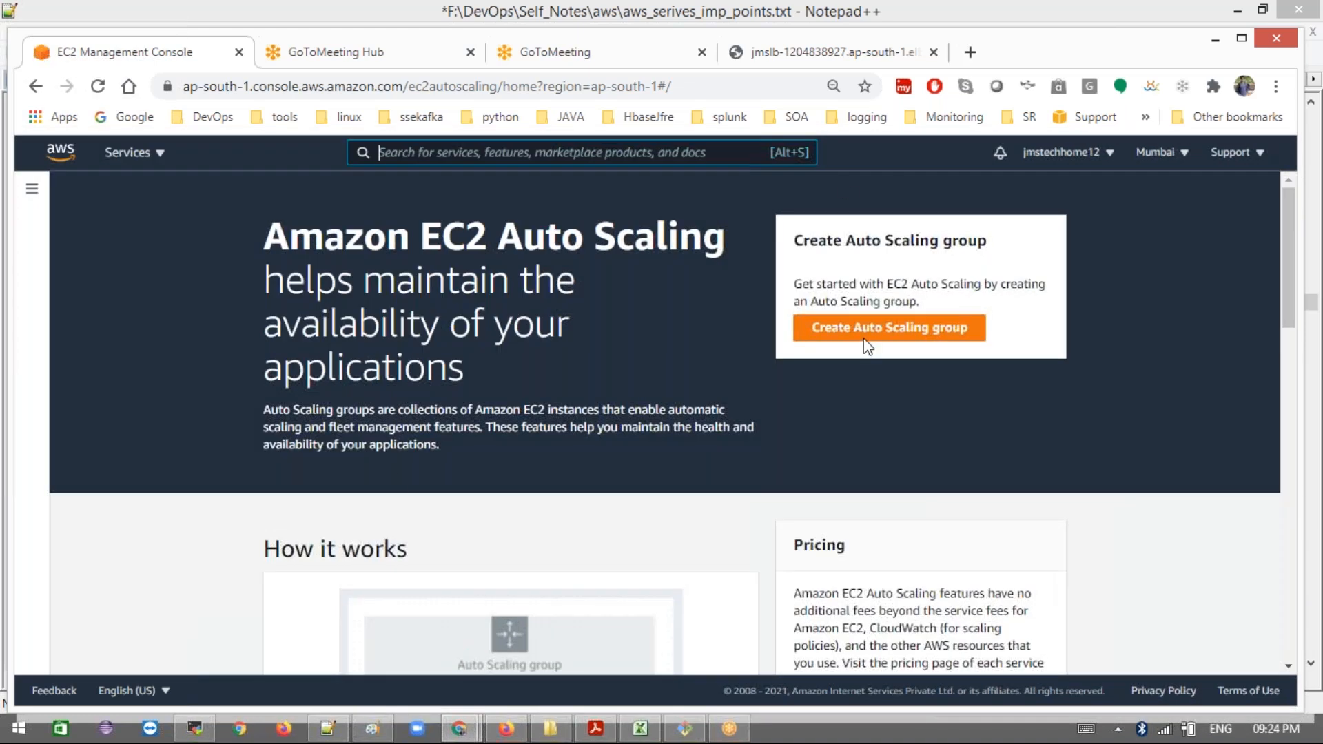
left_click(862, 336)
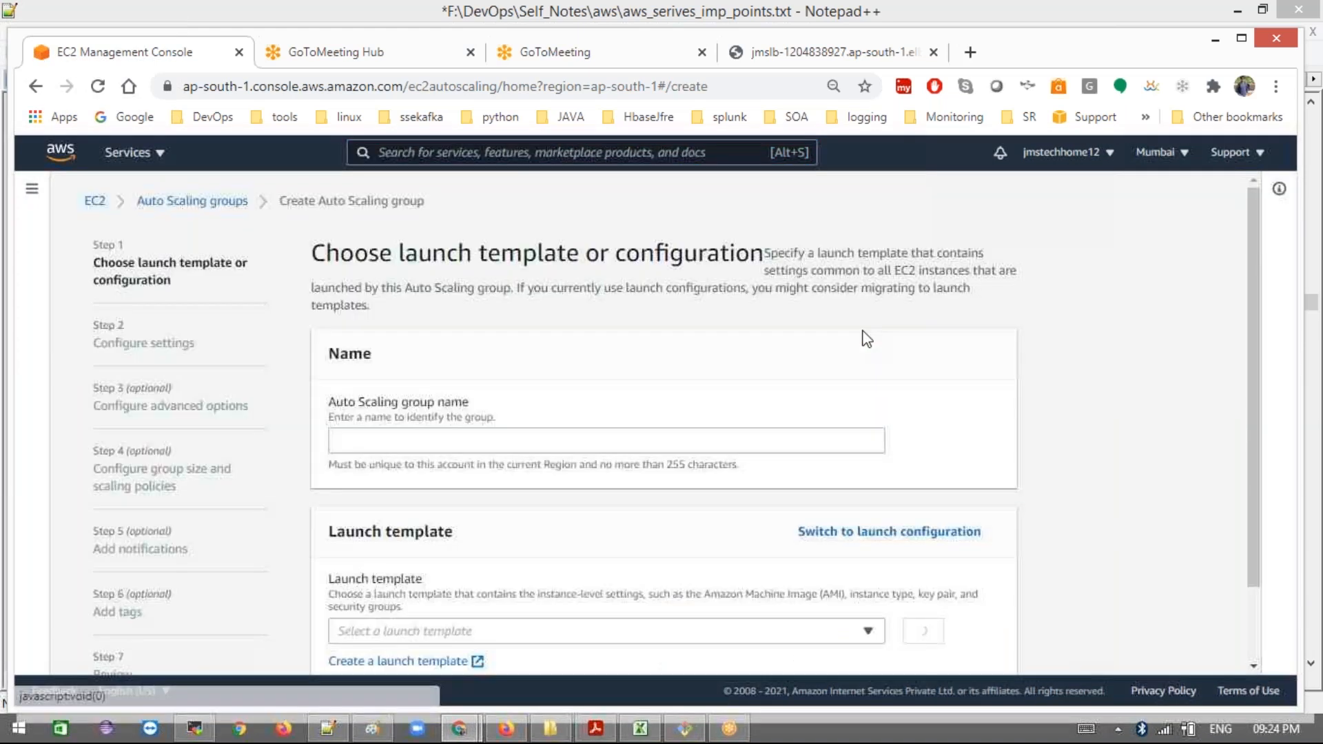
Step: Name the Auto Scaling group madhu_ag and check which launch templates are available
left_click(418, 439)
scroll(624, 436, "down", 2)
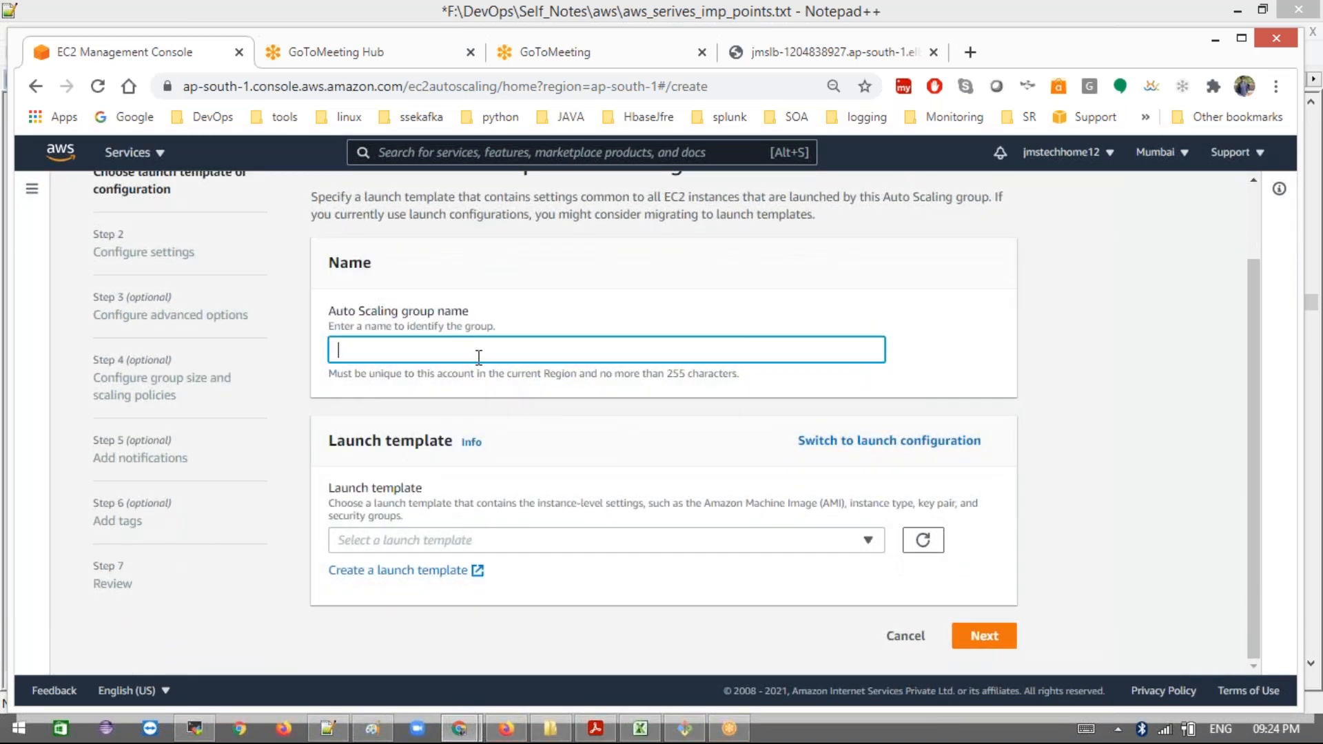
type("madhu")
left_click(525, 548)
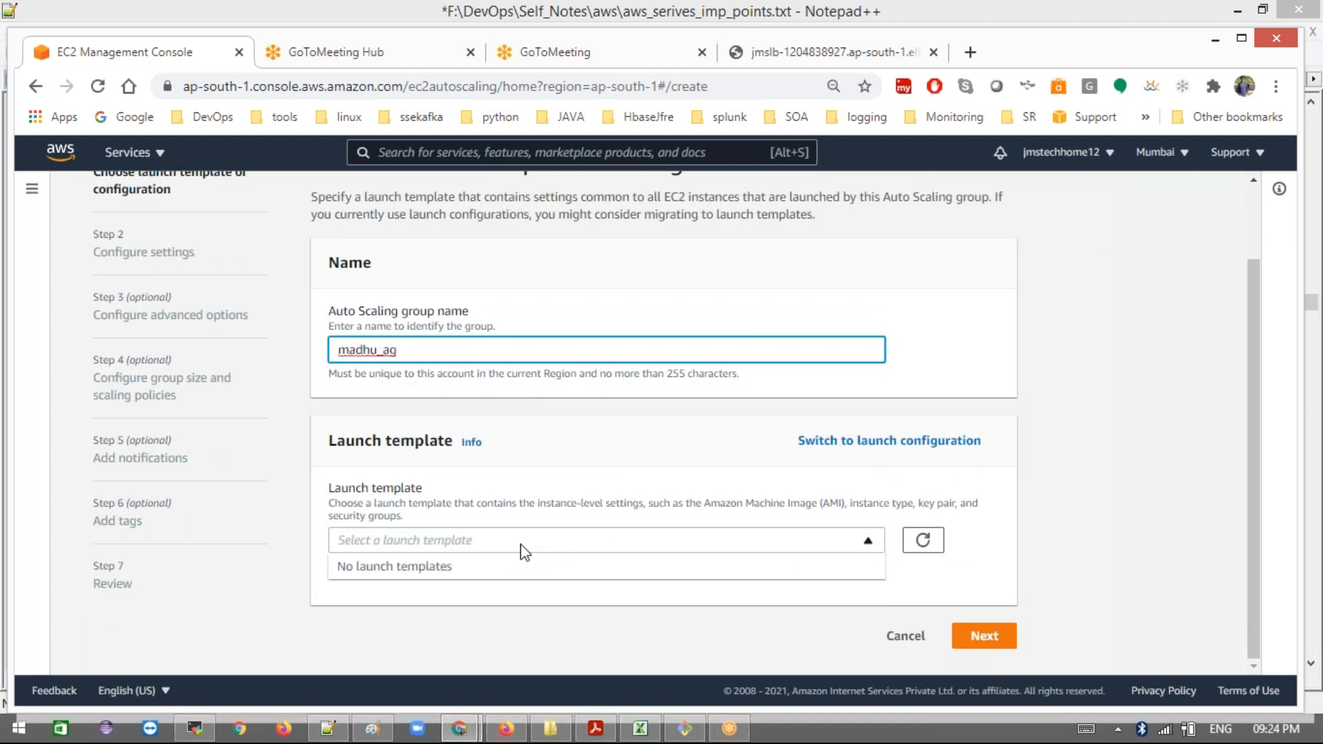
Step: Switch the group's source from launch template to launch configuration and open the page for creating a launch configuration
left_click(841, 444)
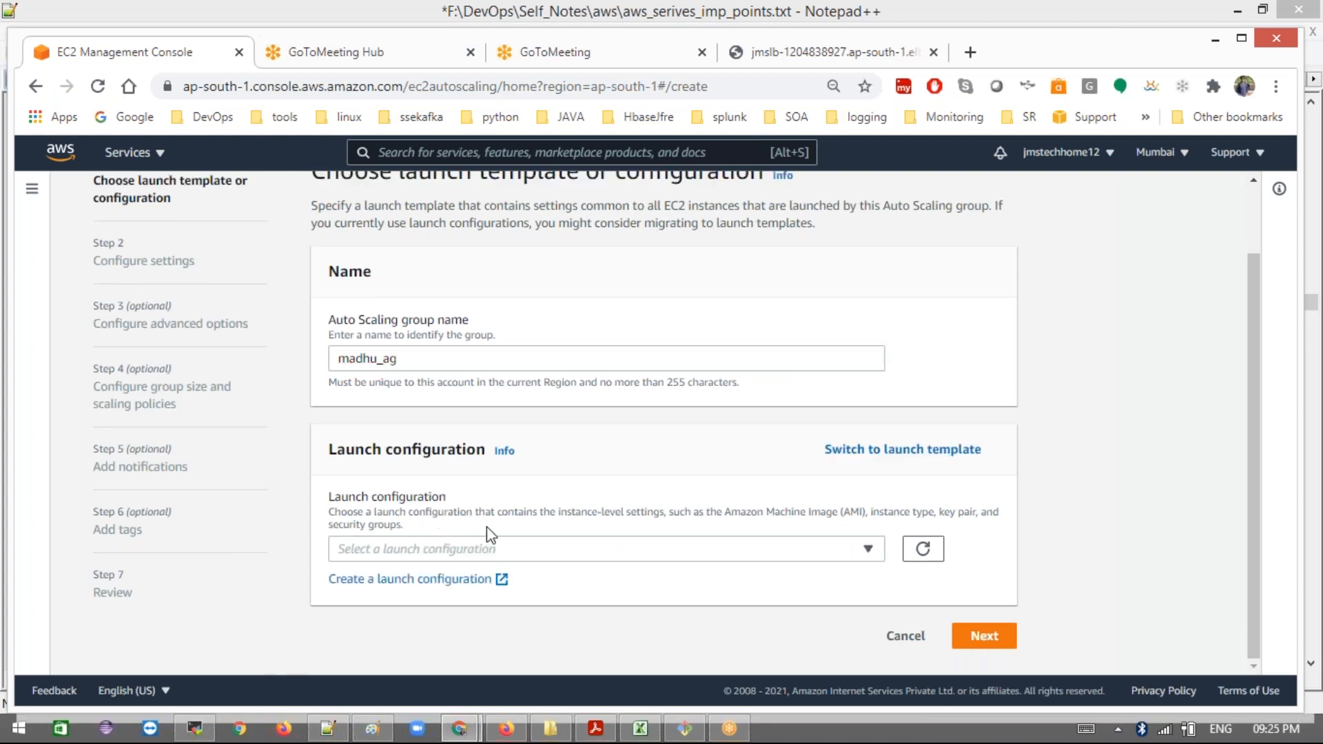
left_click(846, 455)
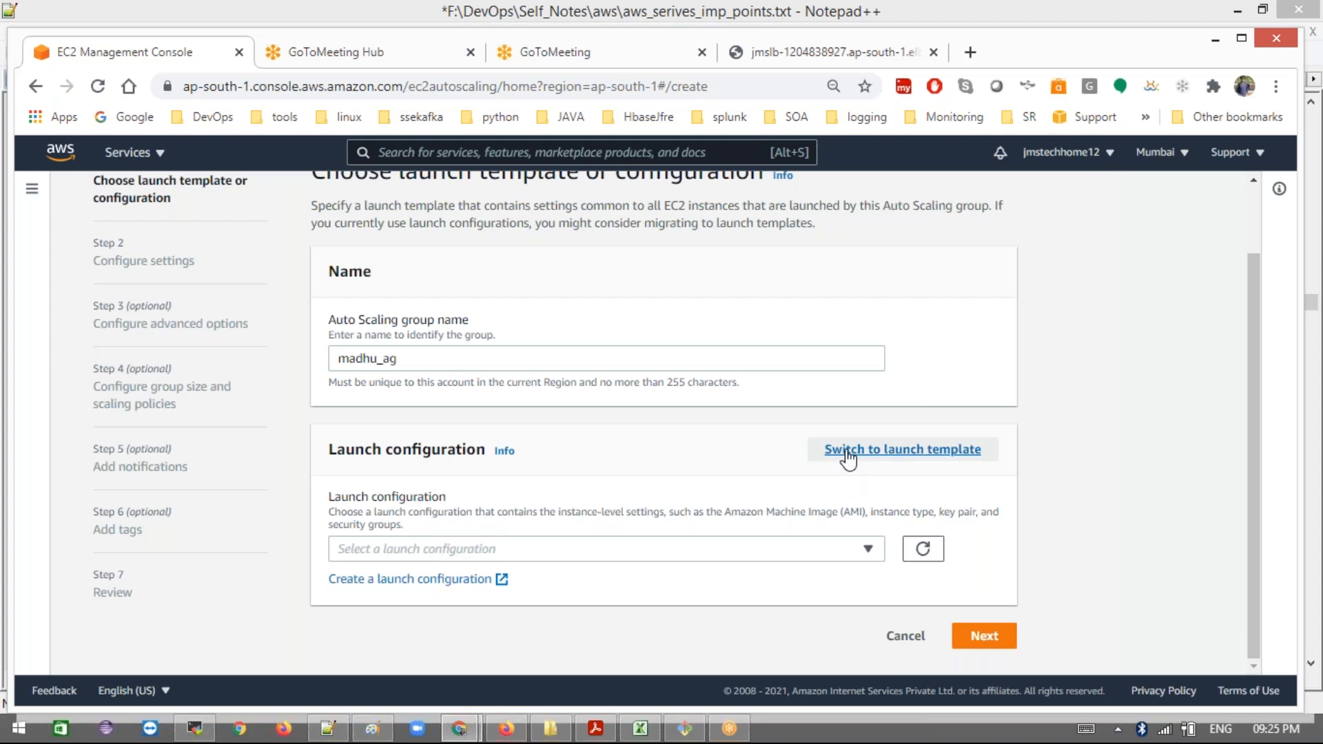
left_click(848, 452)
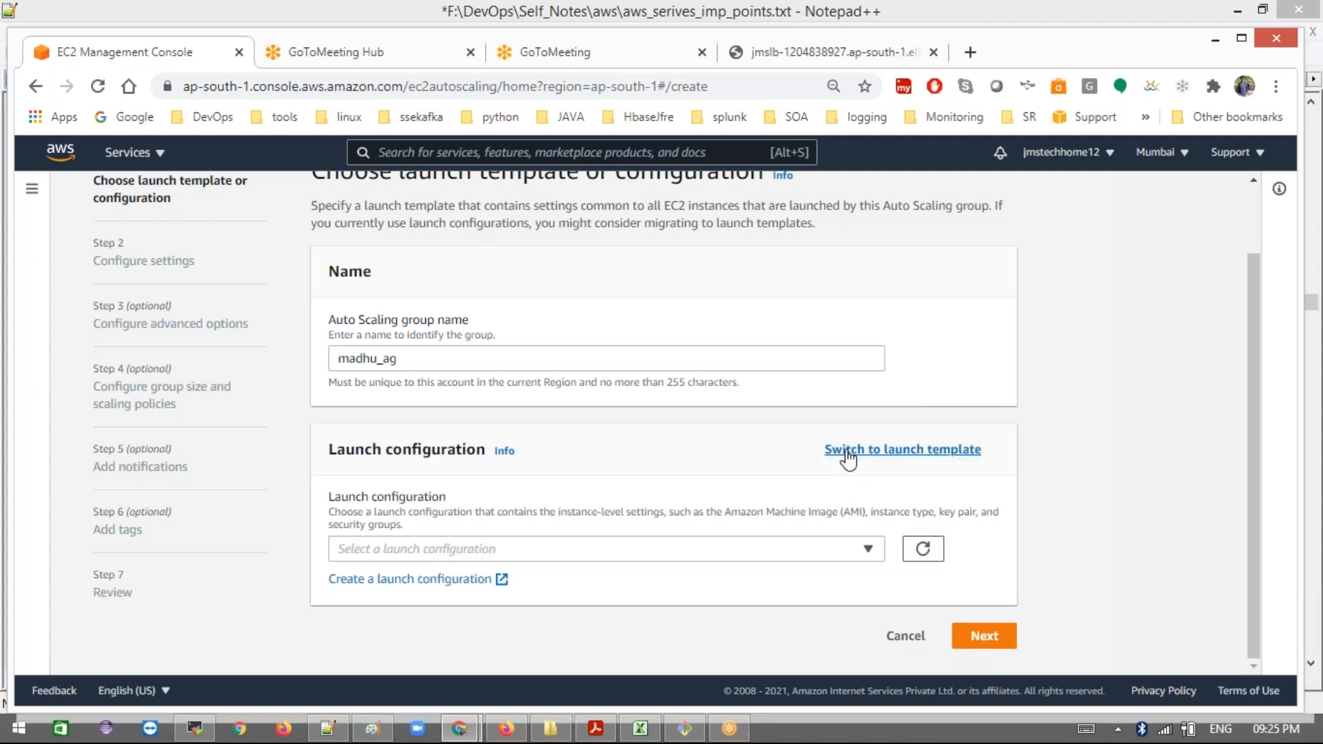
left_click(462, 581)
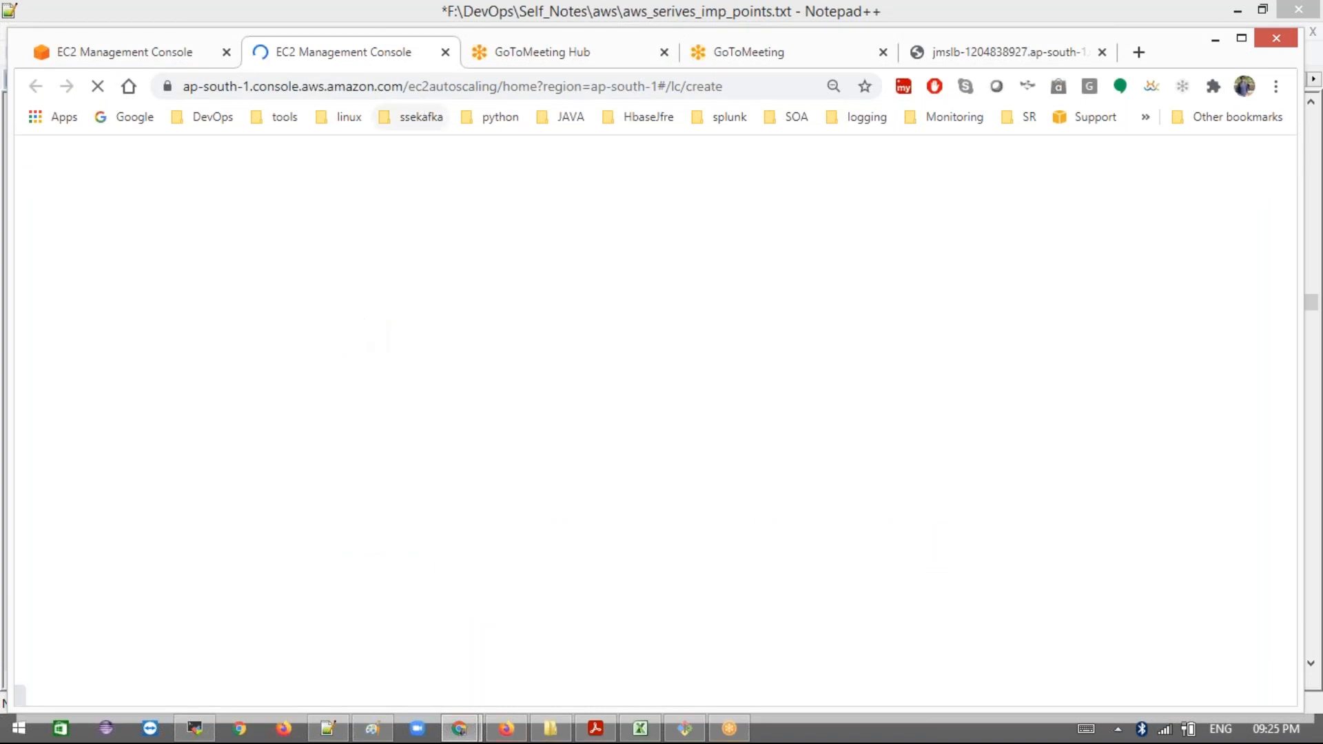
Step: Return to the Auto Scaling group setup, cancel it, and look through the EC2 navigation including Launch Configurations
left_click(141, 52)
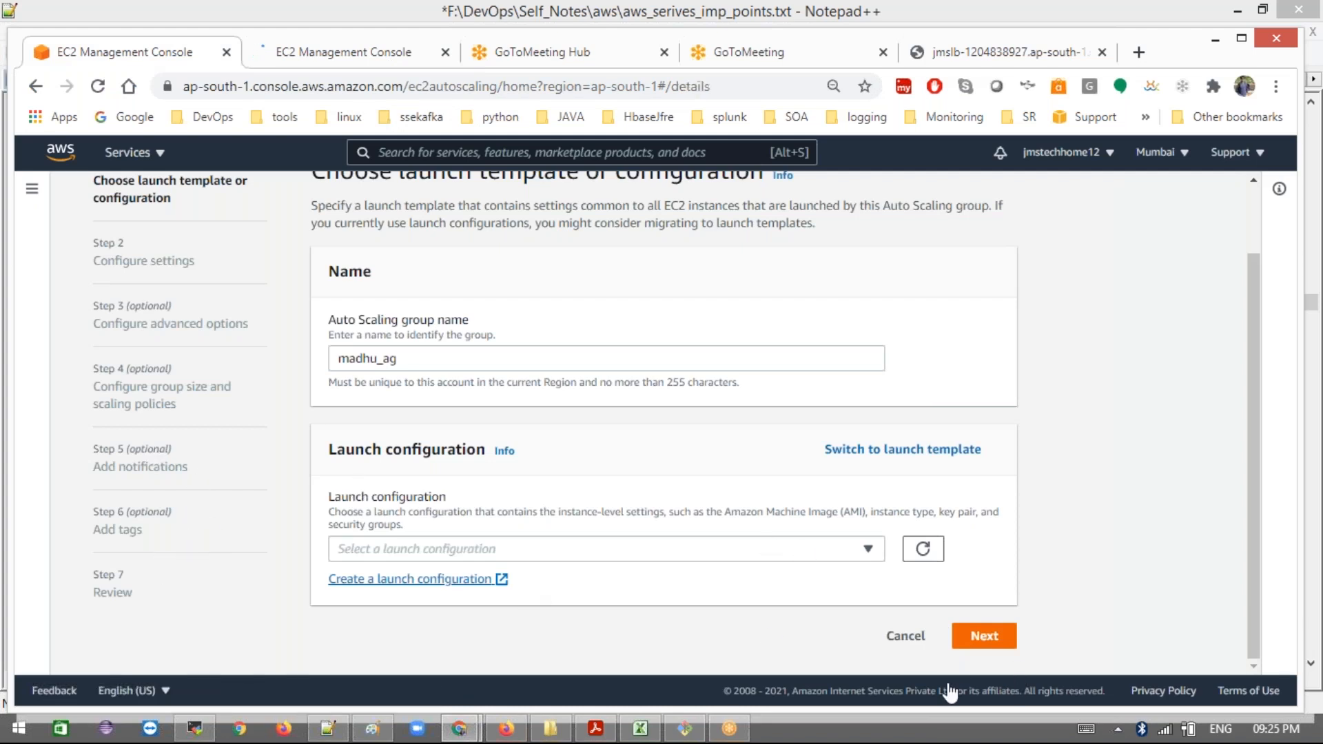
left_click(908, 638)
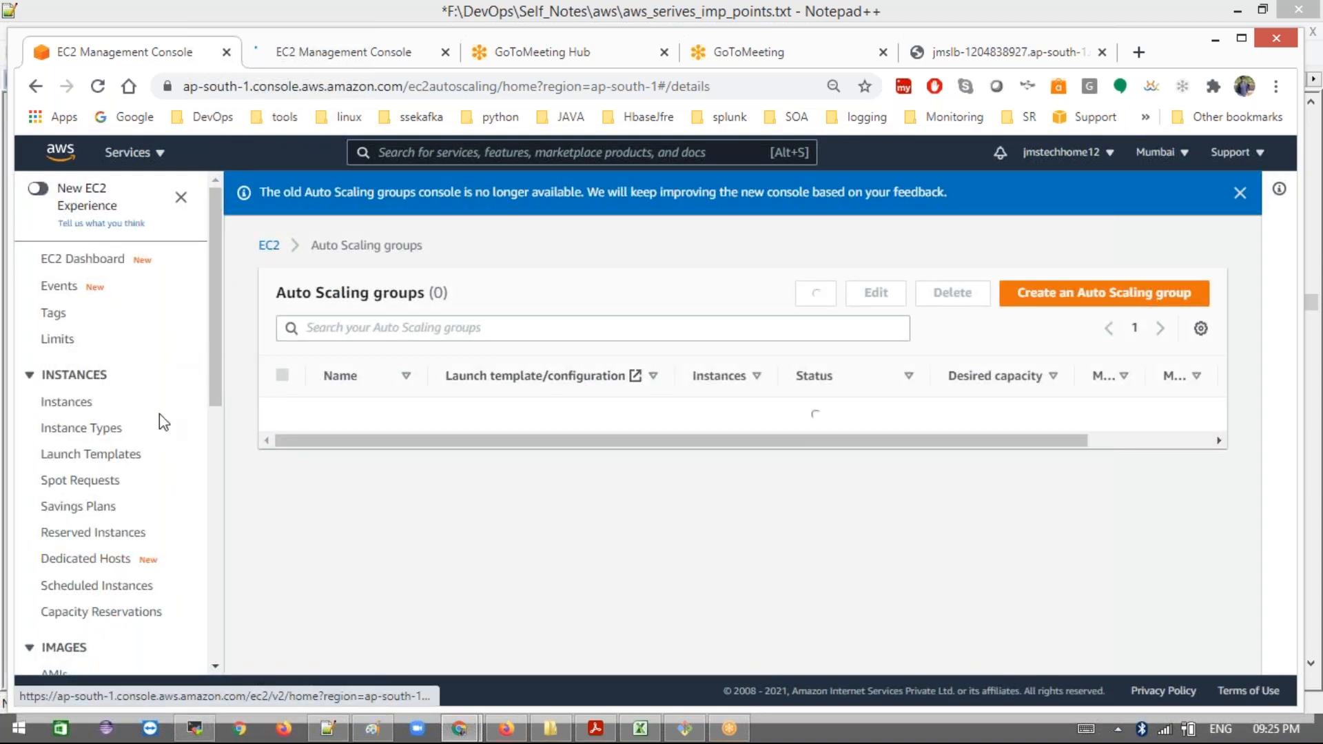
scroll(164, 423, "down", 8)
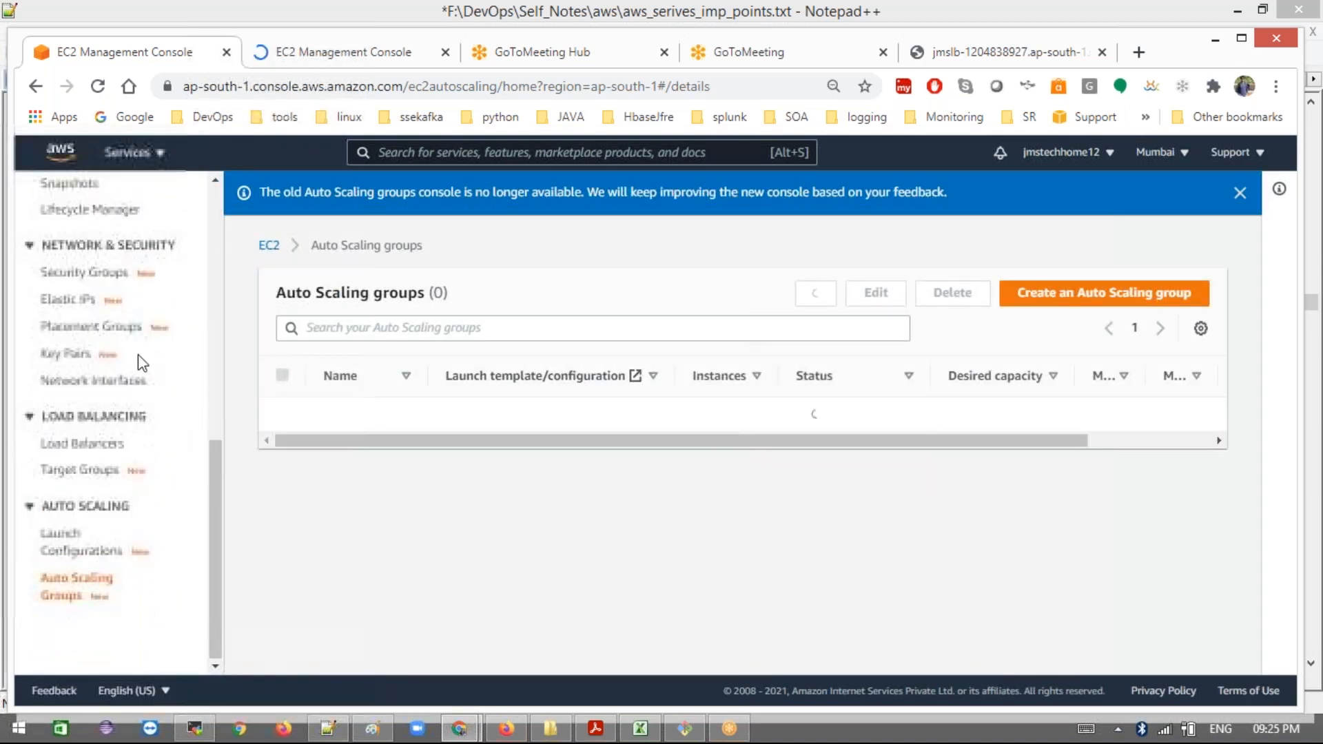
scroll(130, 329, "up", 7)
scroll(103, 482, "down", 5)
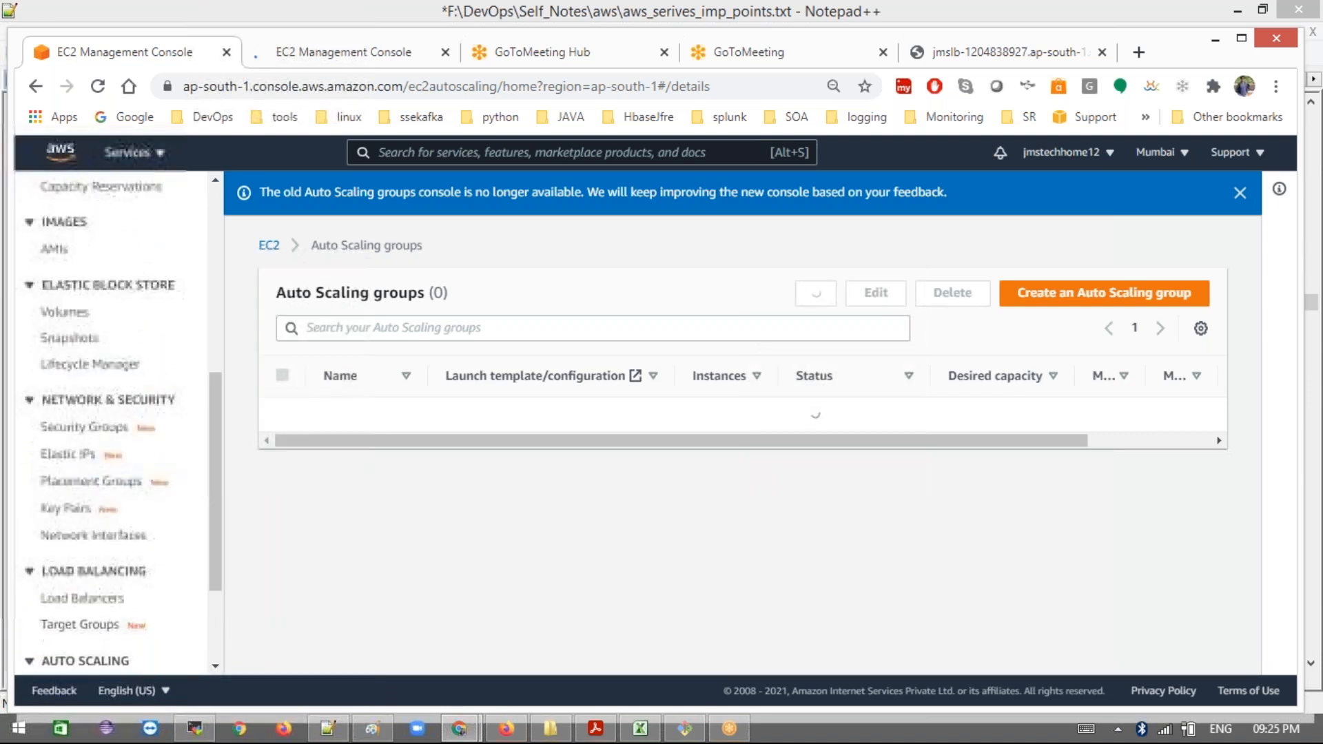
scroll(97, 621, "down", 2)
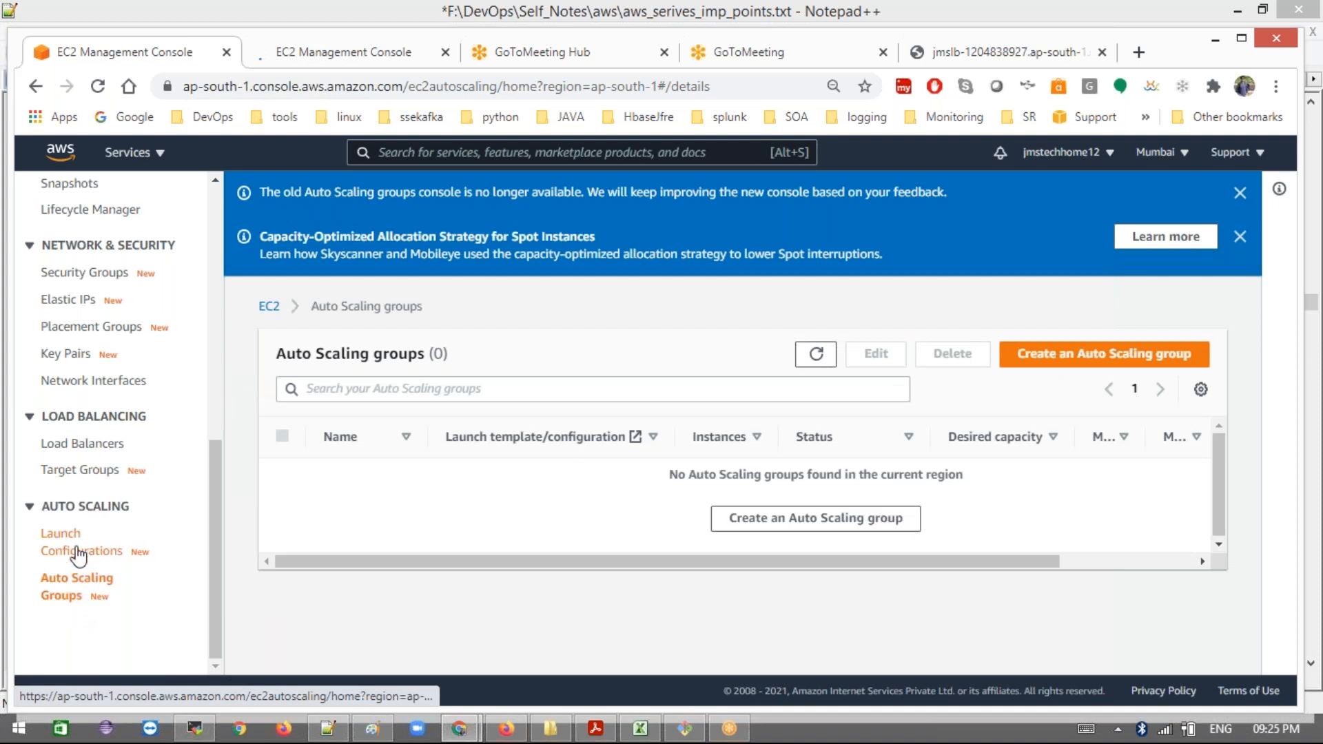
scroll(102, 435, "up", 10)
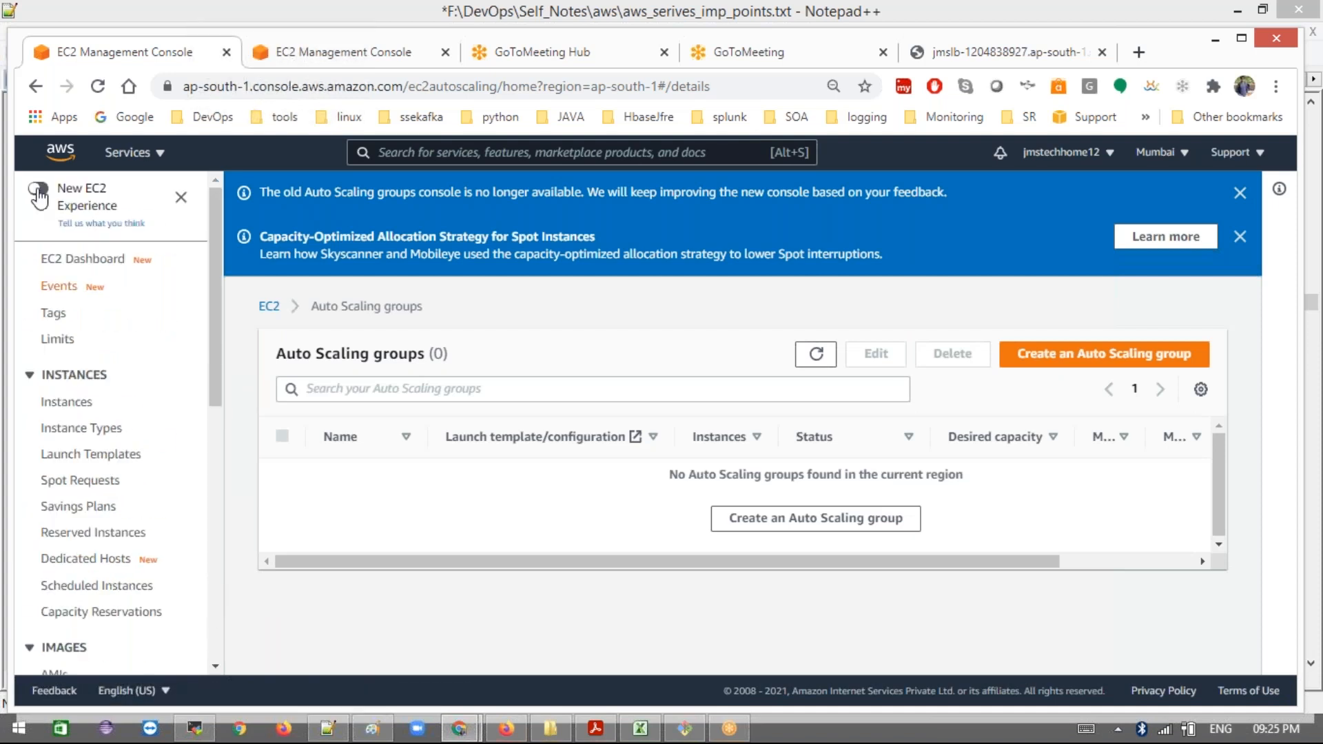
Step: Go back to the Create launch configuration page, dismiss the launch template recommendation and review the form's sections
left_click(373, 64)
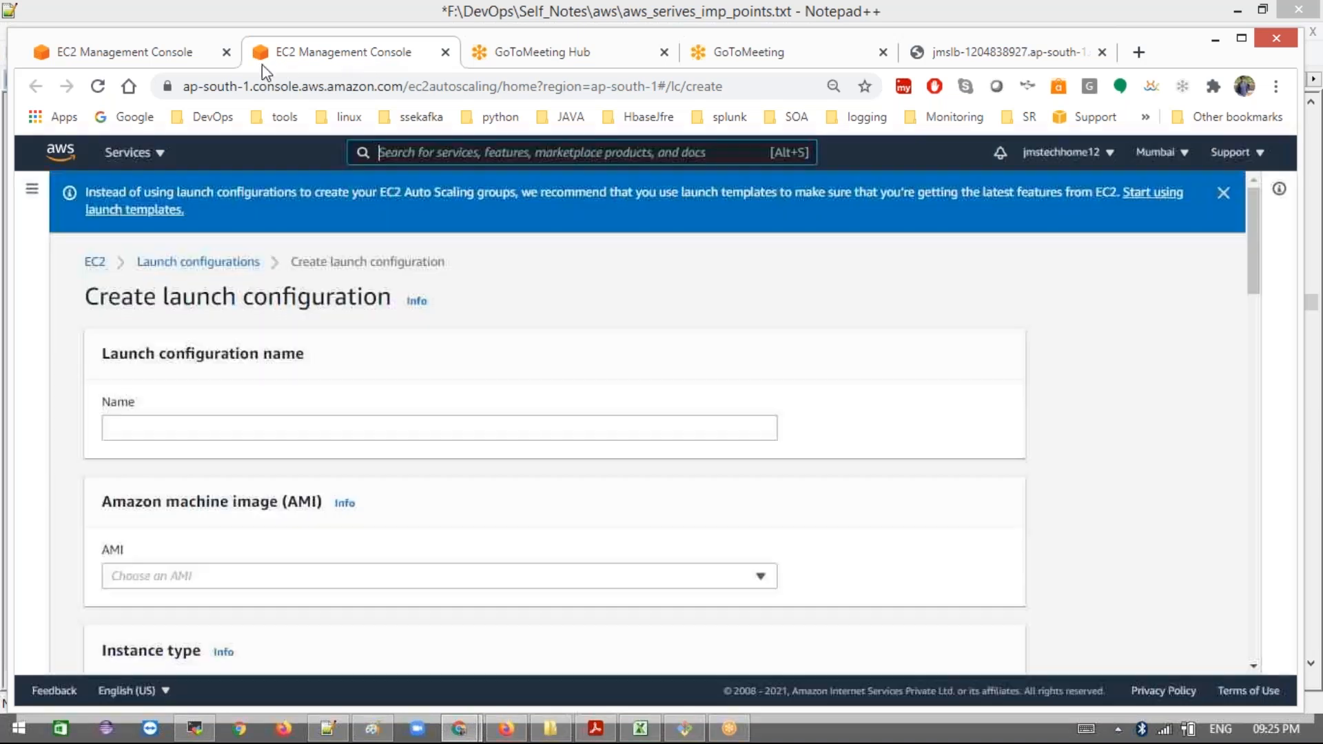
scroll(392, 344, "down", 2)
scroll(393, 344, "up", 3)
left_click(1223, 192)
scroll(491, 422, "down", 5)
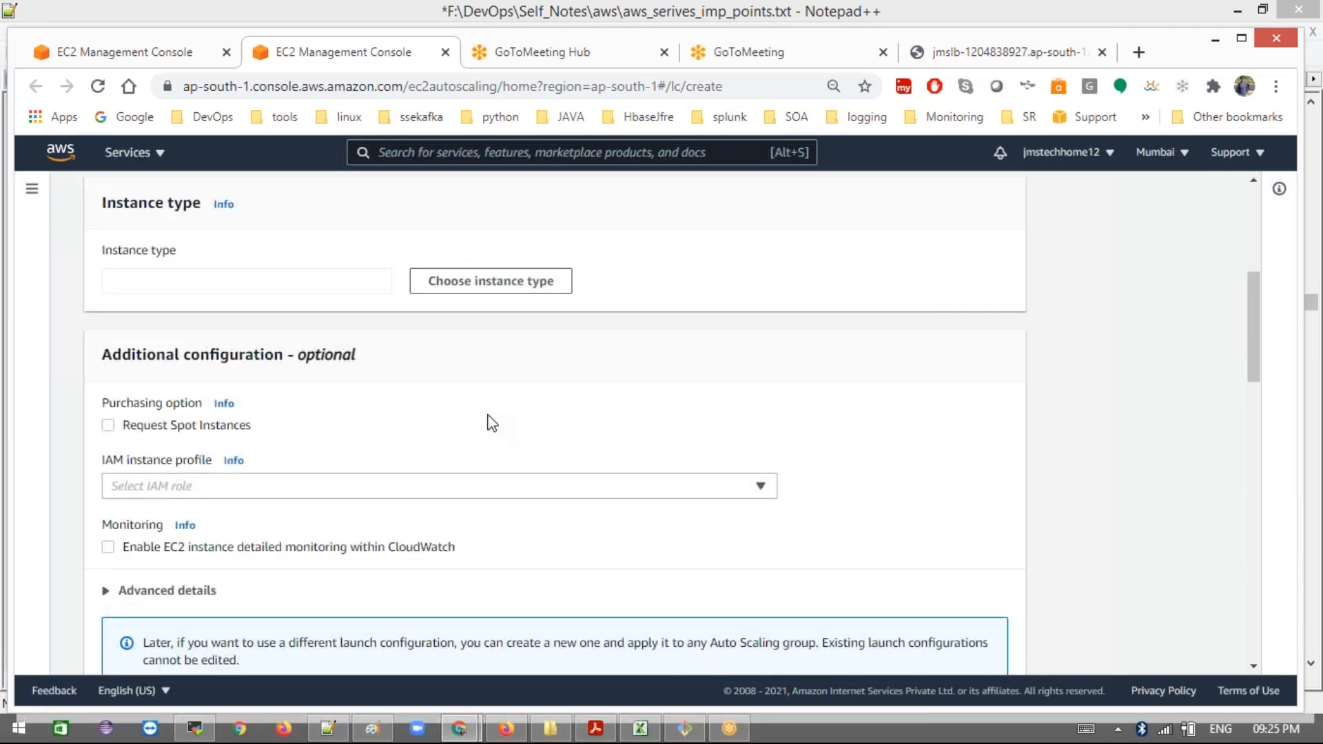
scroll(491, 422, "up", 6)
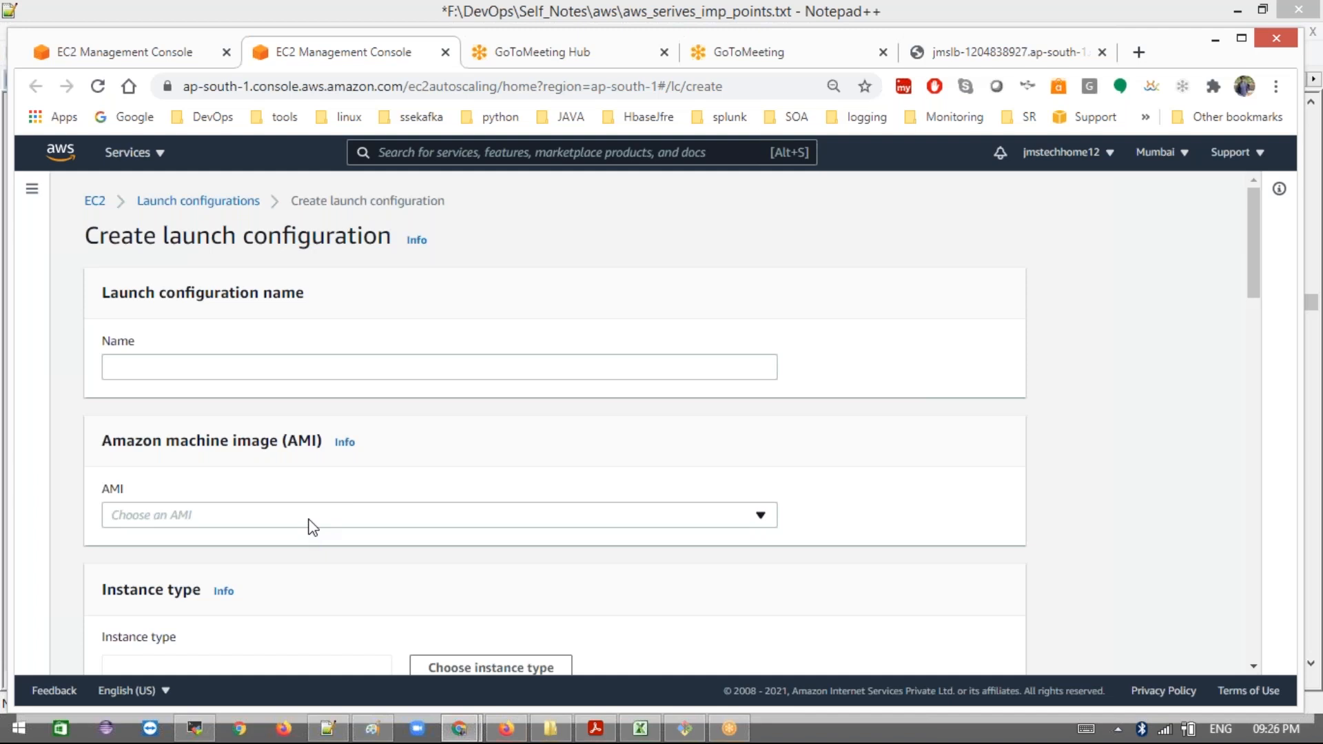
Step: Name the launch configuration jms-scaling
left_click(758, 517)
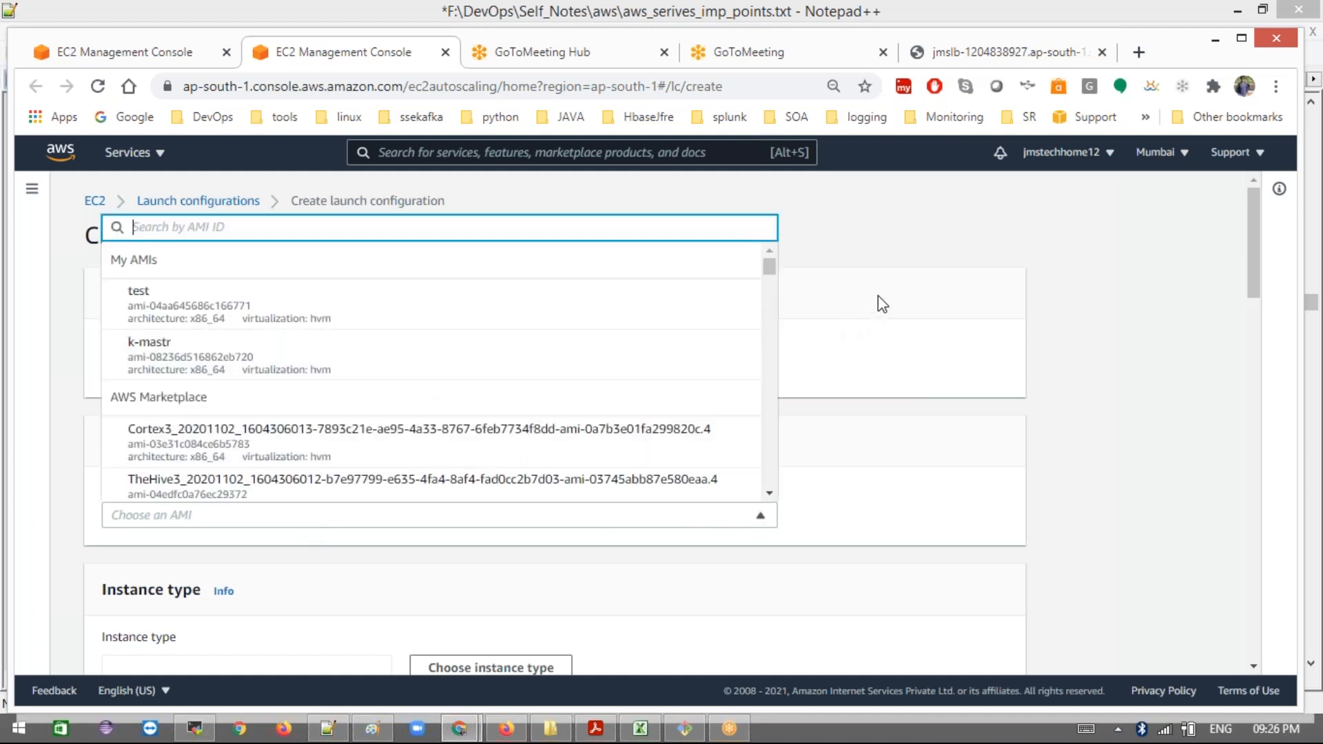
left_click(838, 238)
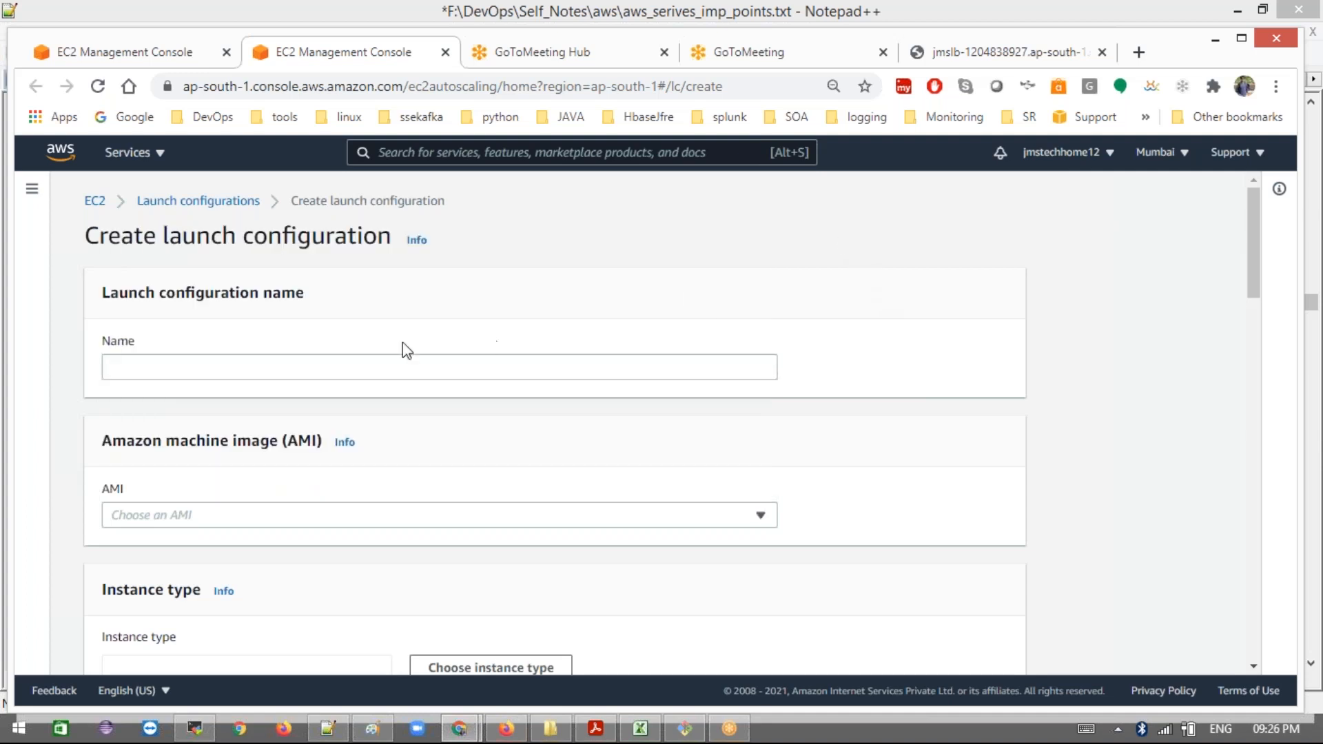
left_click(240, 370)
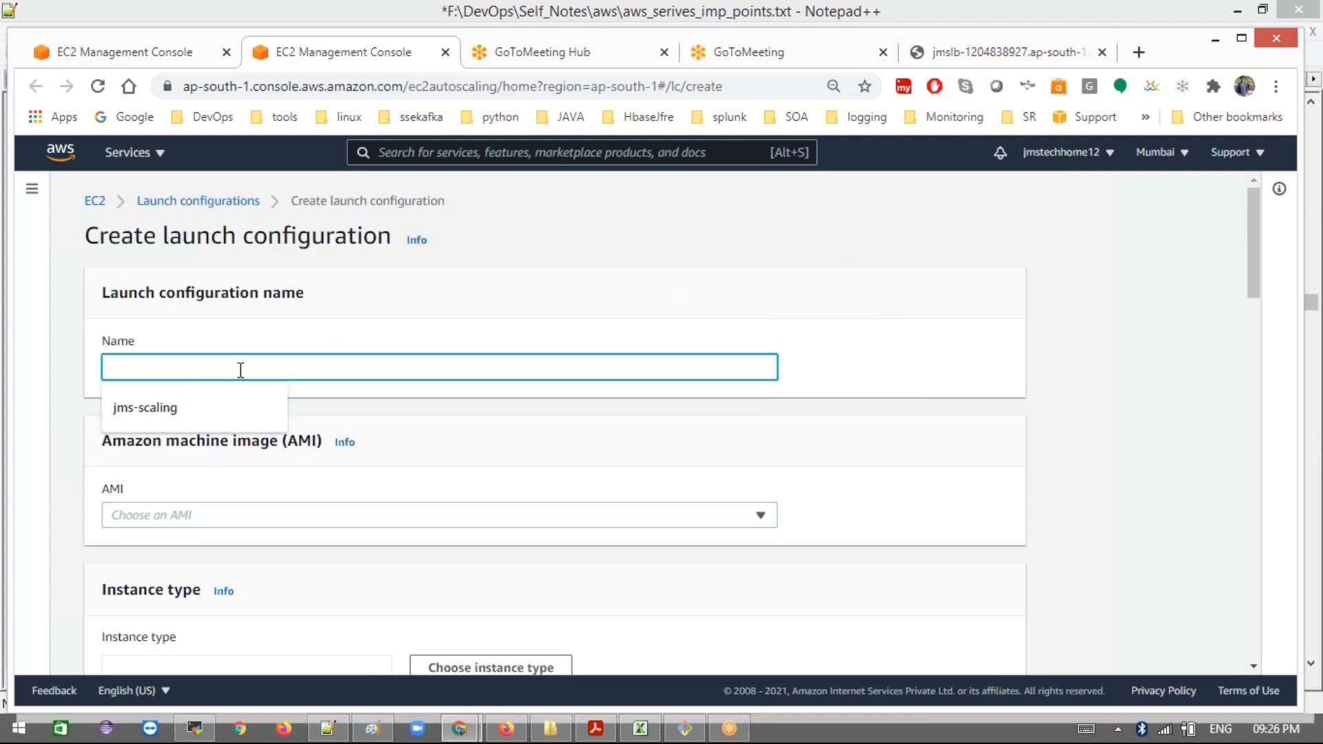
left_click(188, 408)
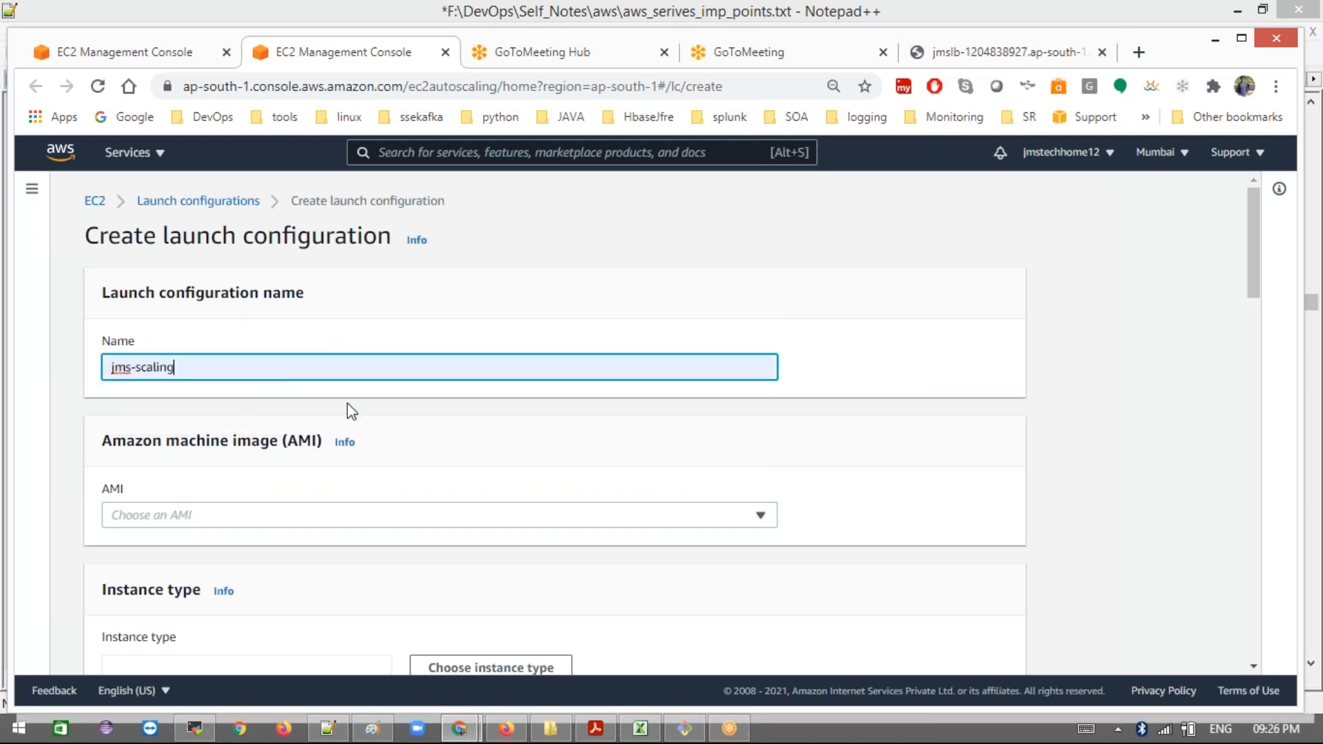
Step: Search the launch configuration's AMI list for "ami", clear the search and browse the available images
scroll(350, 412, "down", 2)
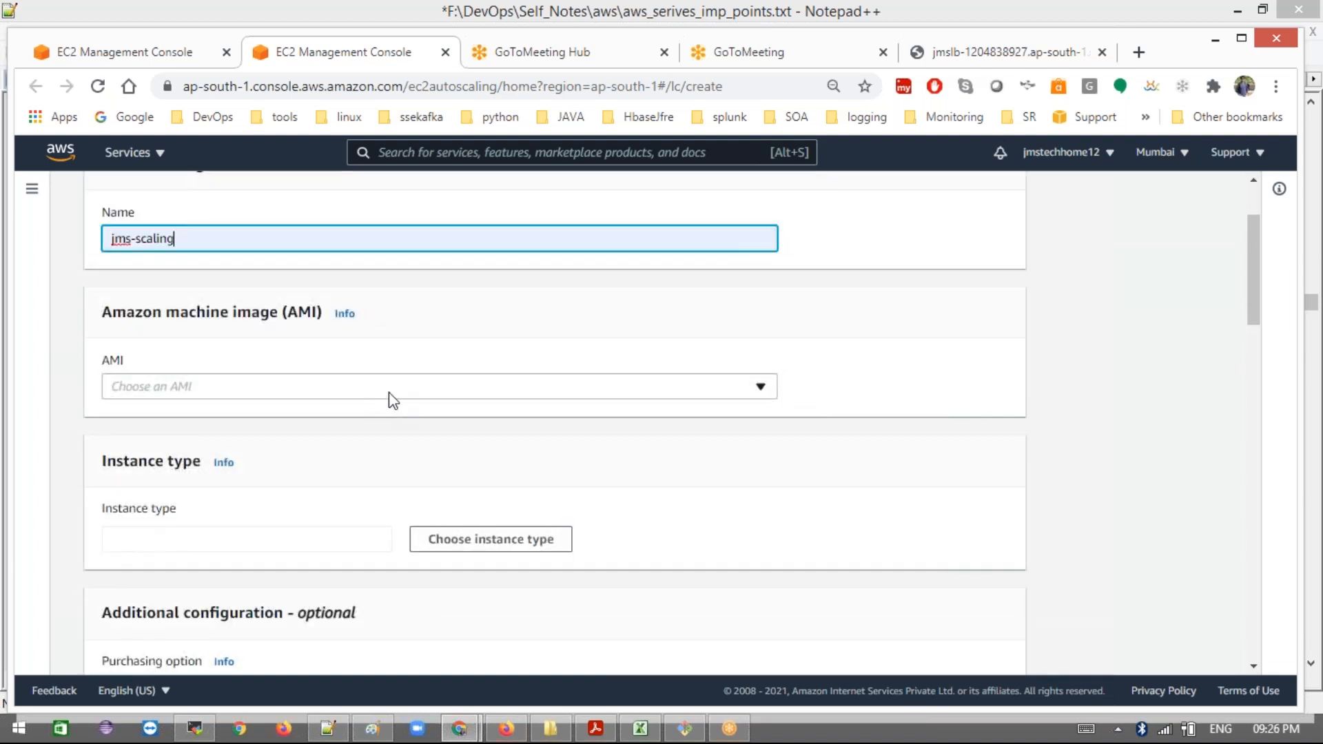
left_click(385, 388)
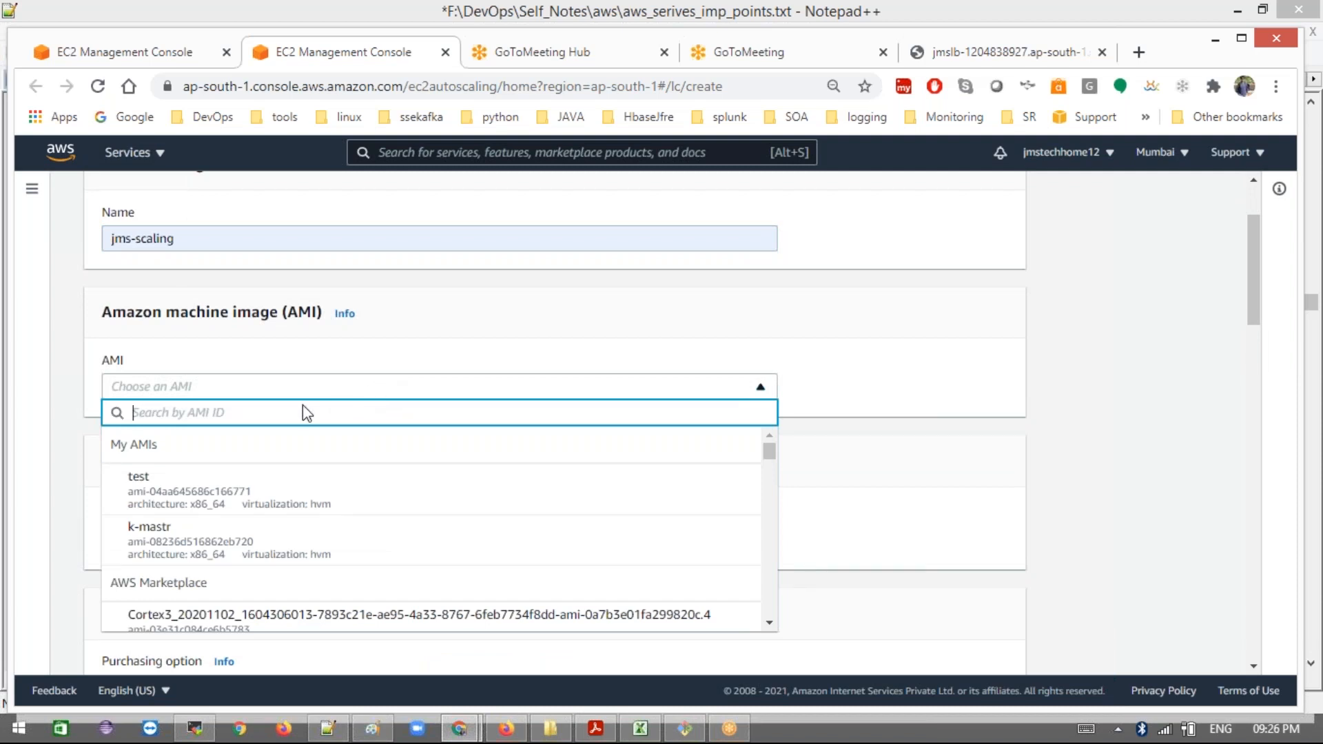
type("ami")
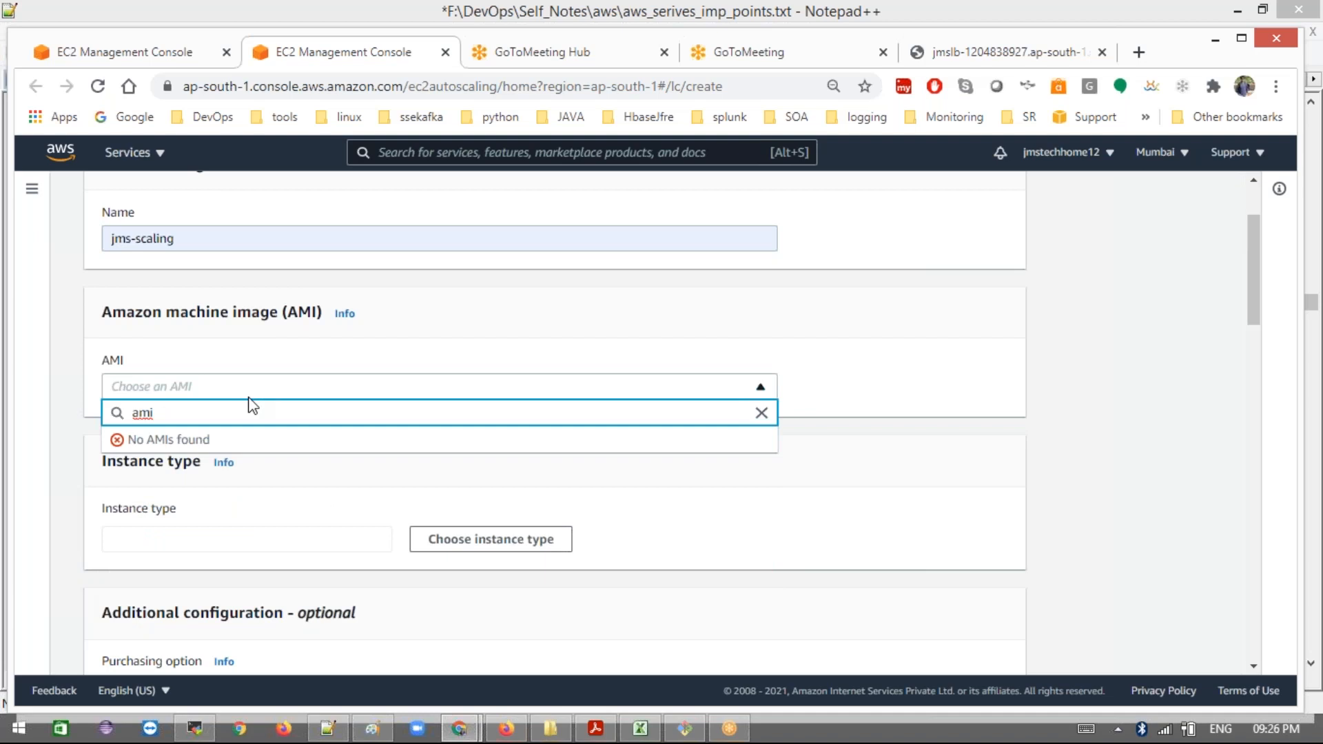
type("a")
key("BackSpace")
key("BackSpace")
key("BackSpace")
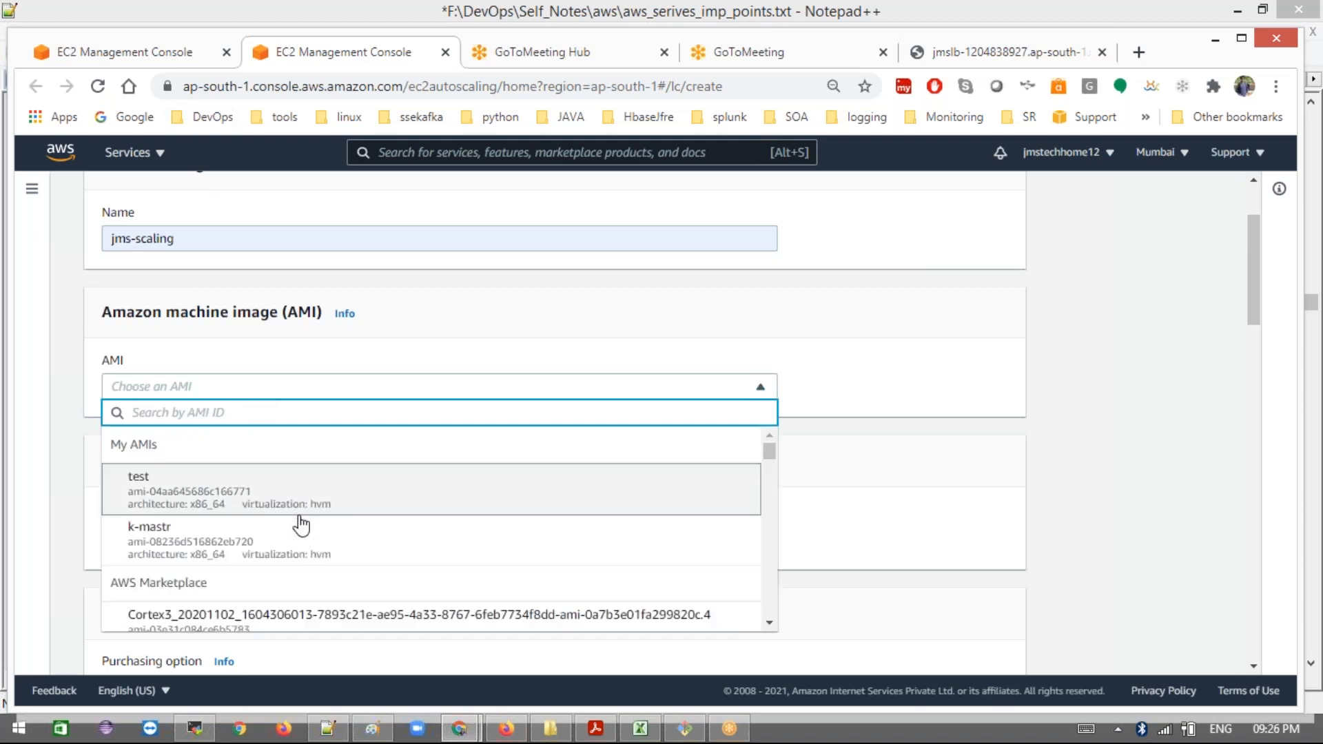
scroll(299, 524, "down", 3)
scroll(300, 524, "down", 3)
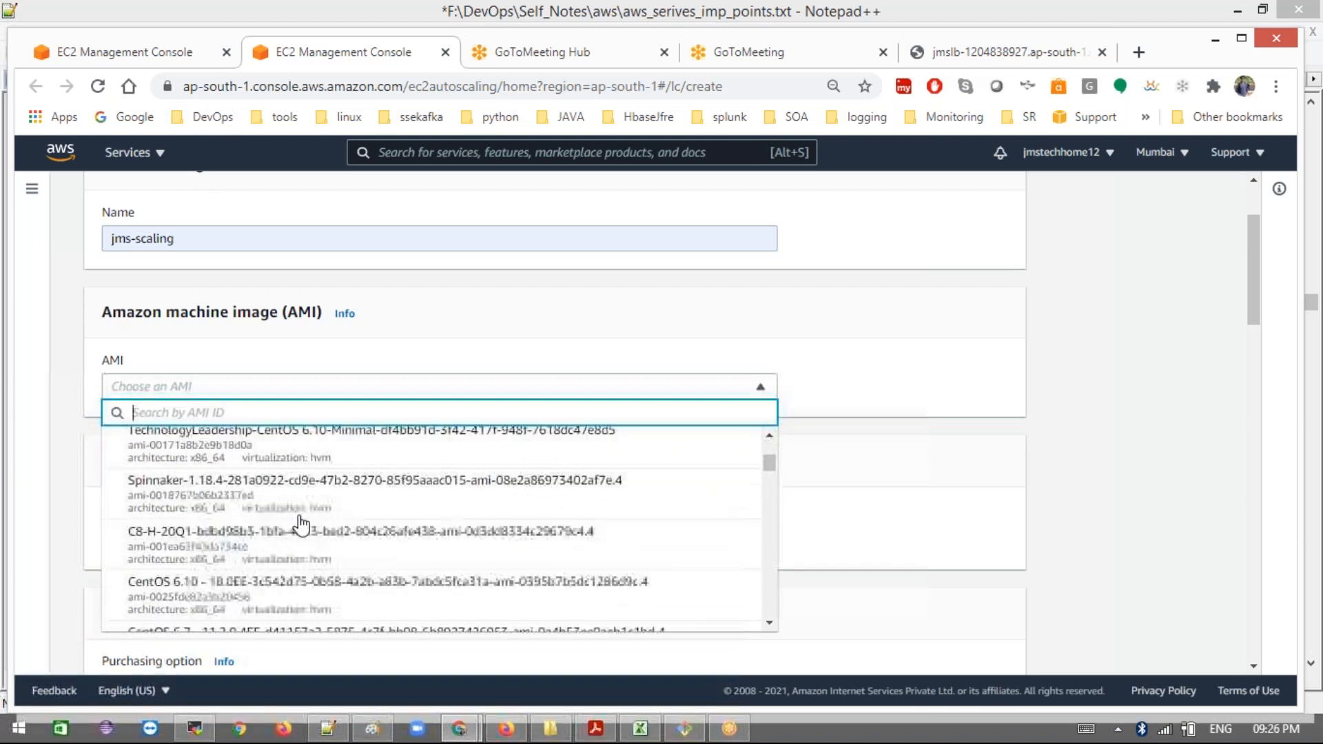
Step: Switch to the Auto Scaling groups page, go to the EC2 instances and open the launch instance wizard's AMI list, dismissing the notices
left_click(148, 58)
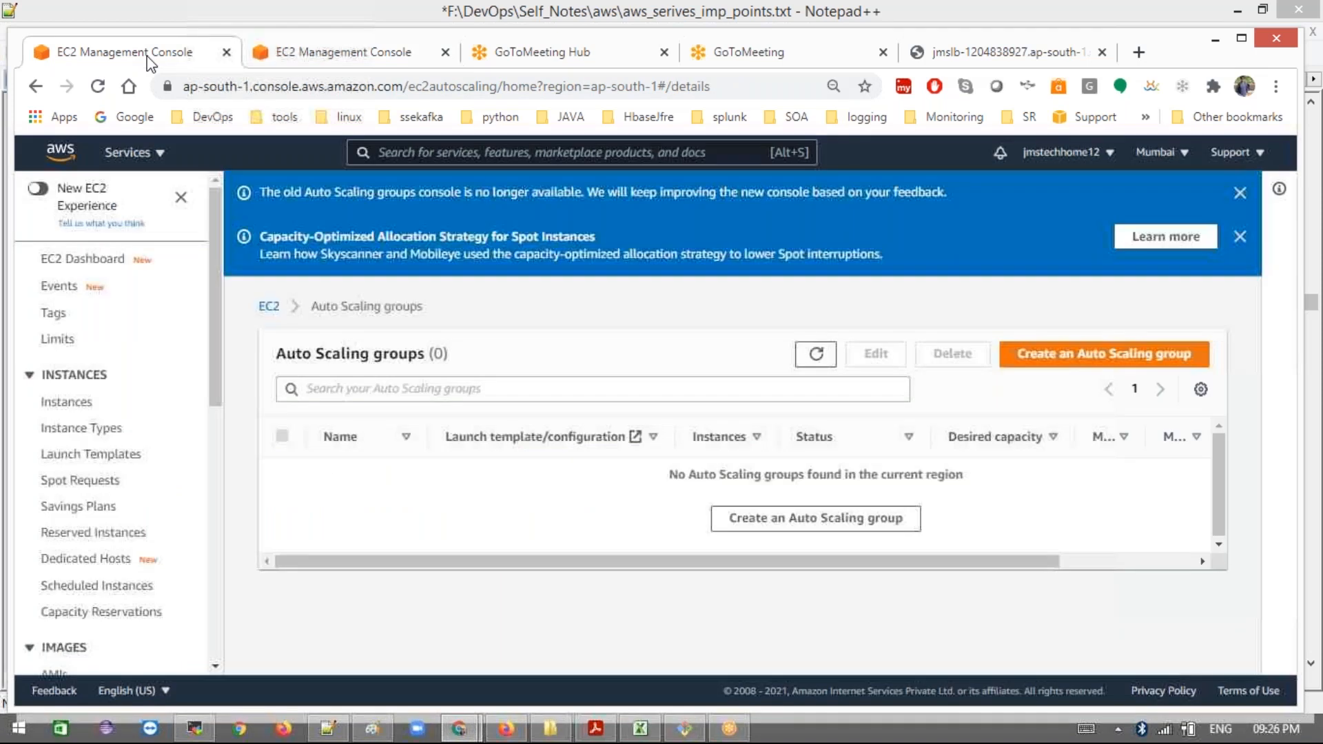
left_click(1234, 237)
left_click(1239, 196)
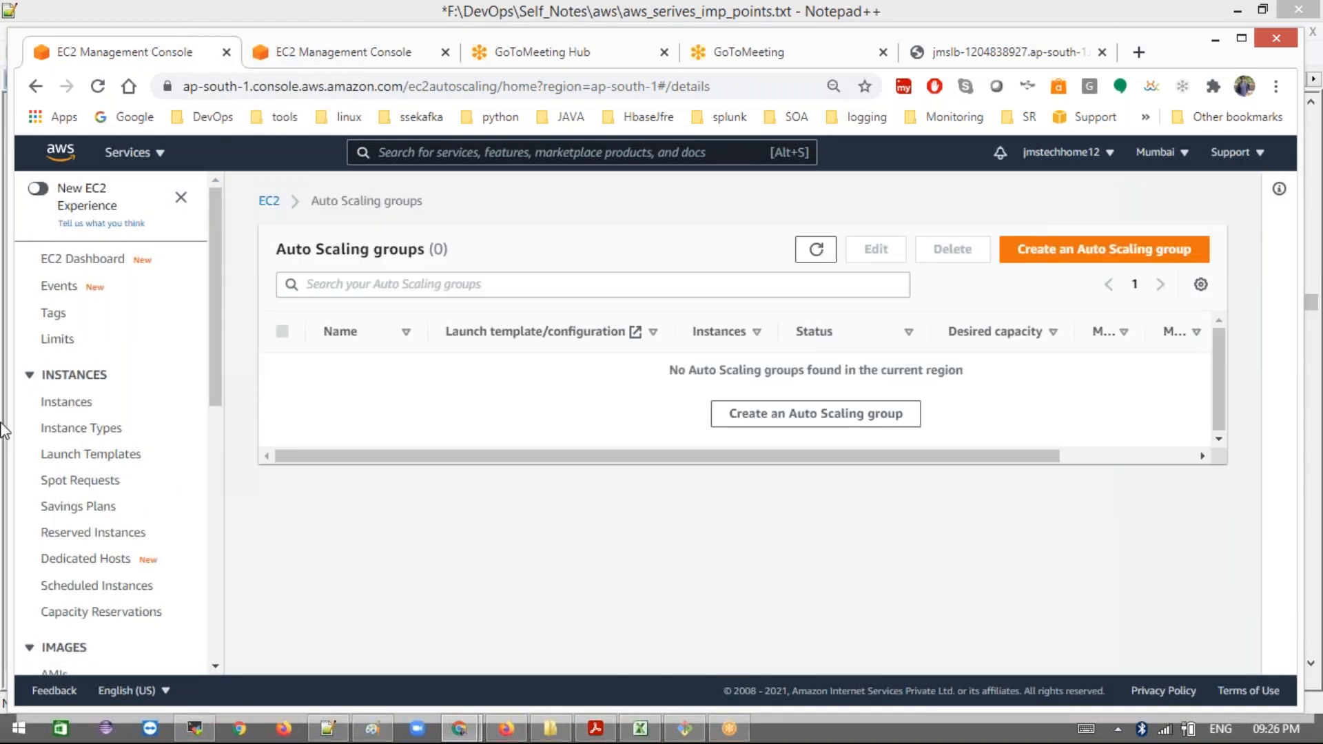
left_click(65, 403)
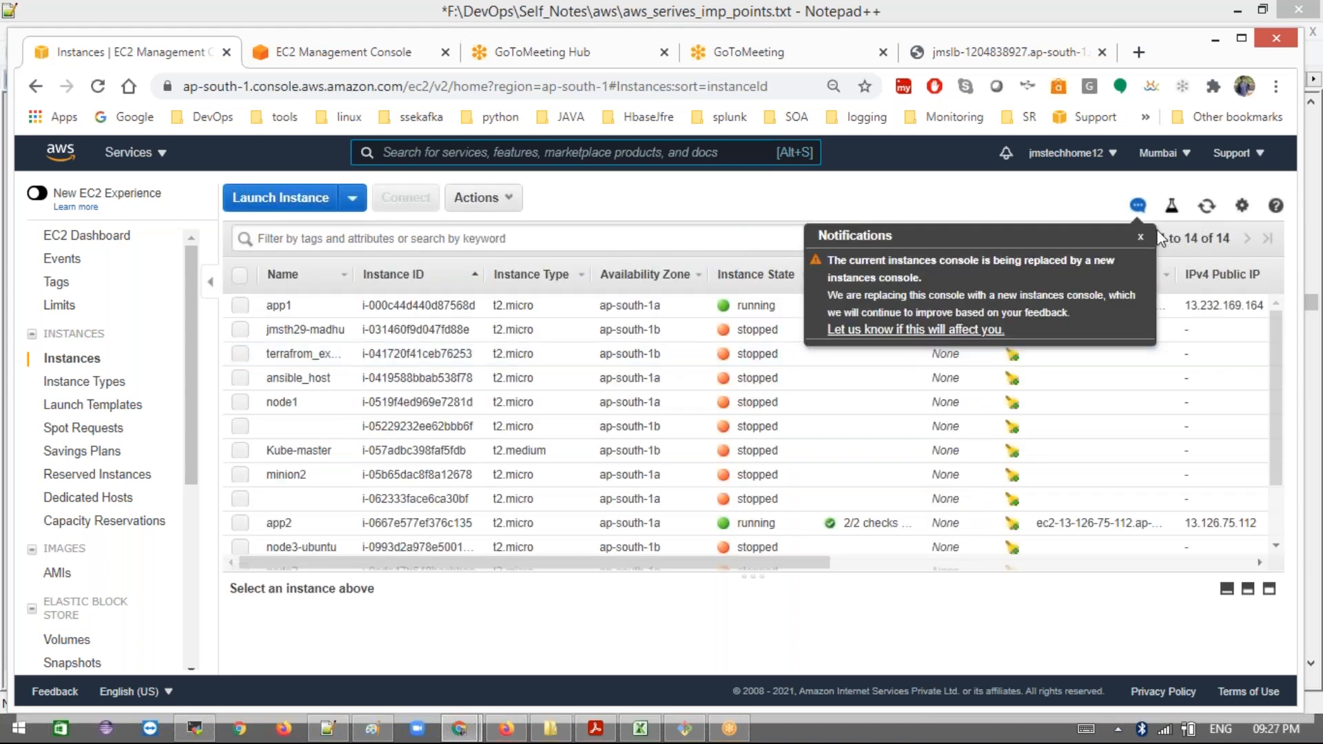
left_click(1140, 237)
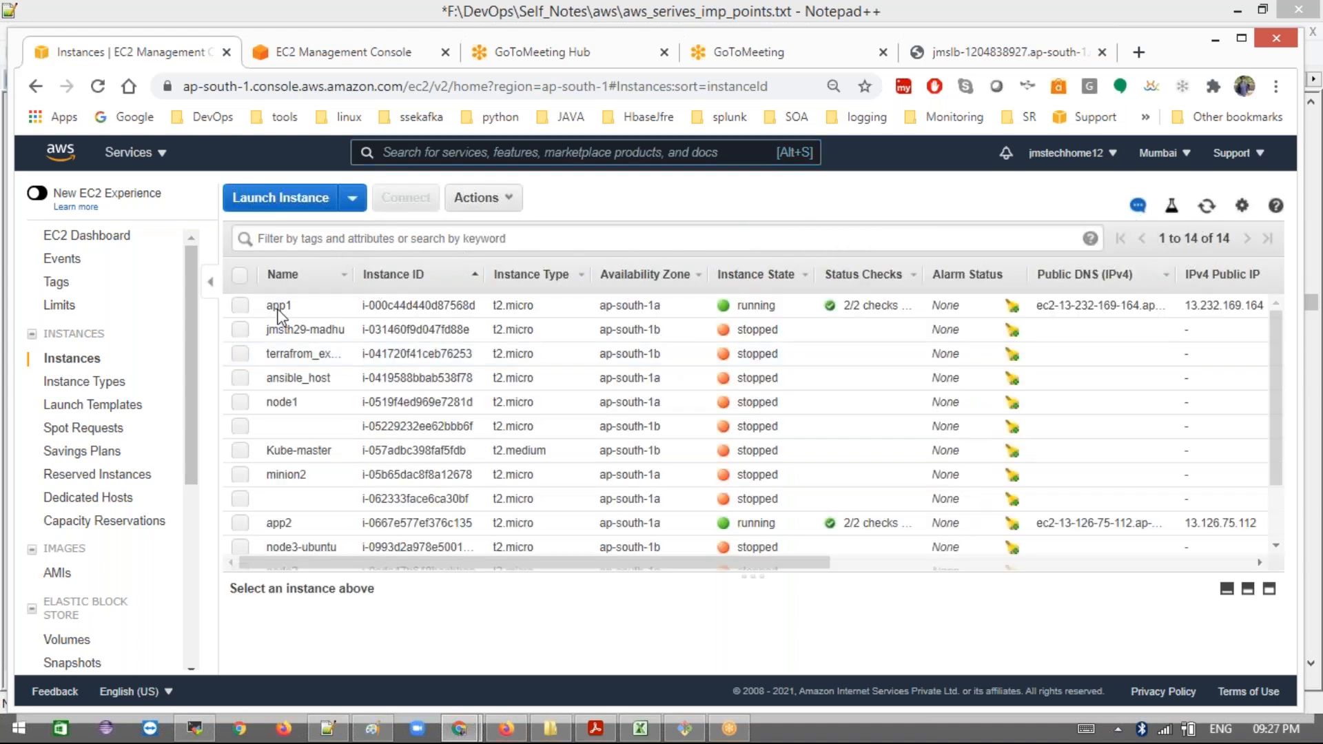
left_click(267, 201)
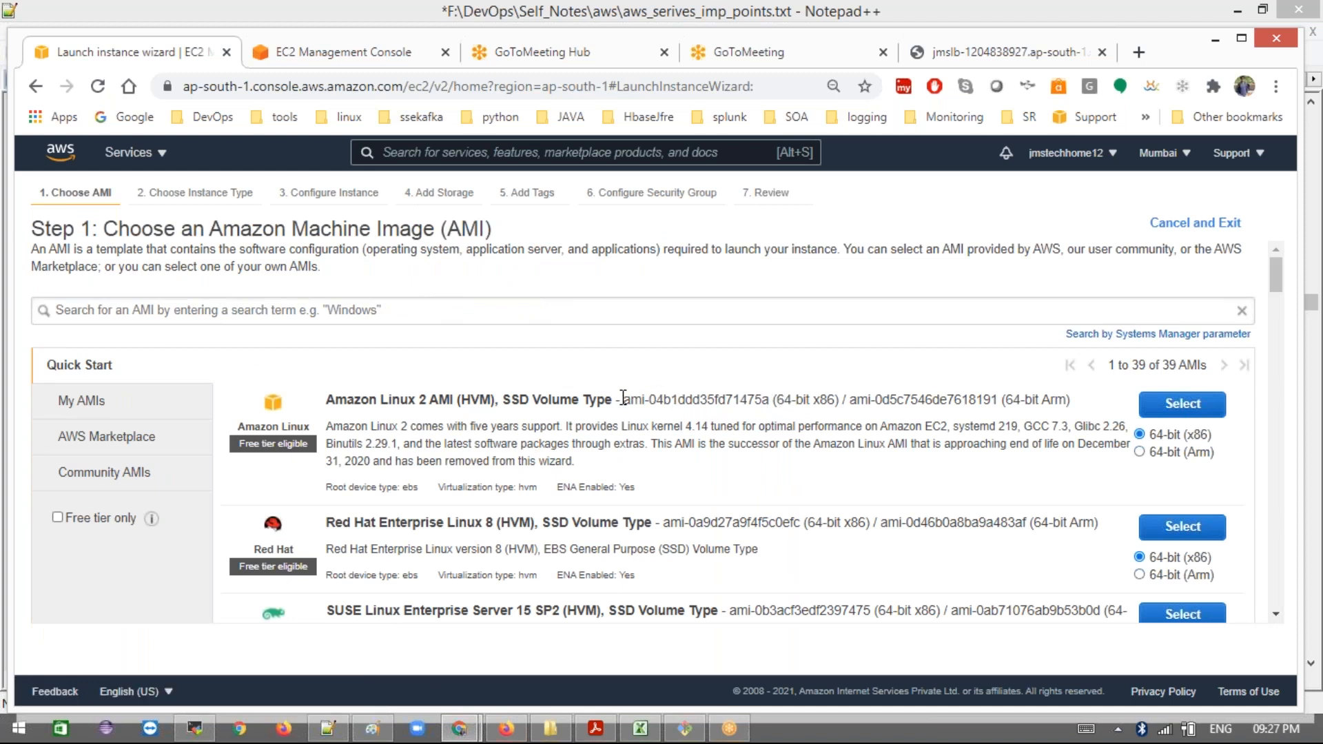
Step: Try to find the Amazon Linux 2 image in the launch configuration's AMI list by its copied ID ami-04b1ddd35fd71475a
left_click_drag(623, 399, 771, 401)
key("ctrl+c")
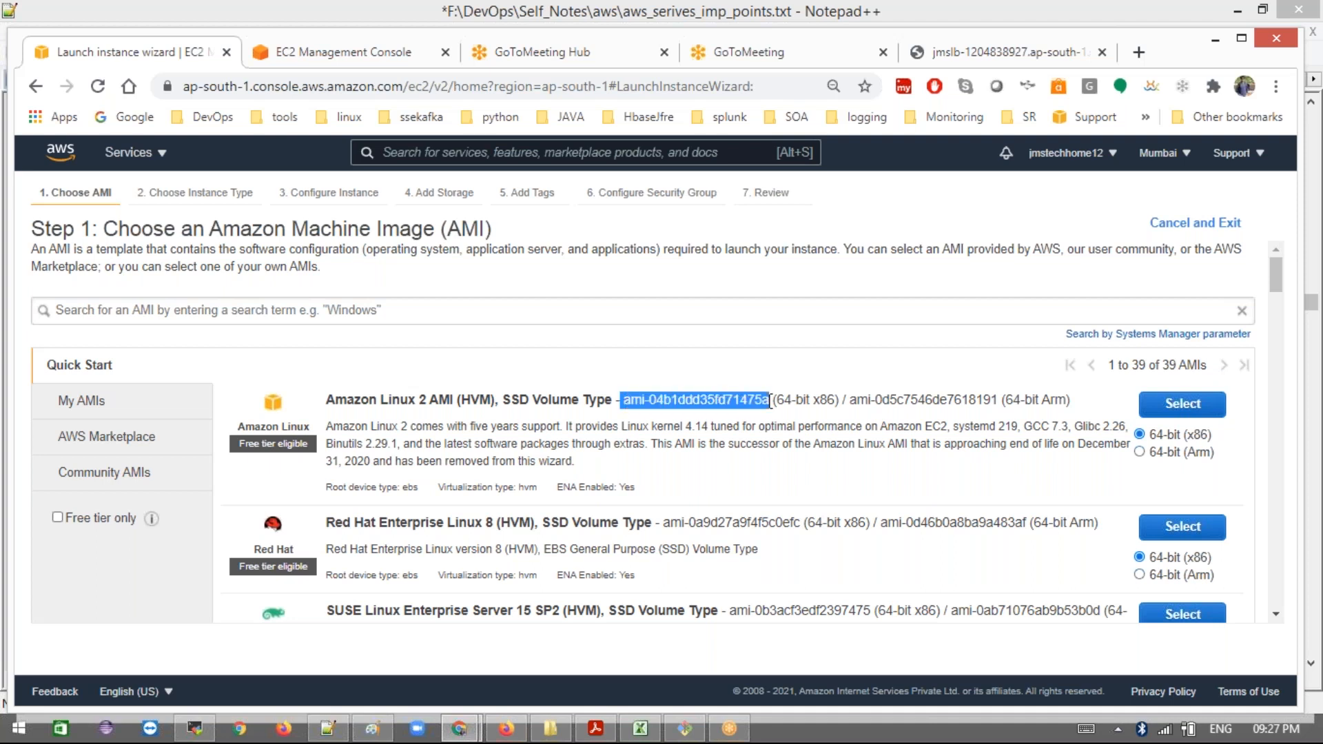
left_click(331, 55)
key("ctrl+v")
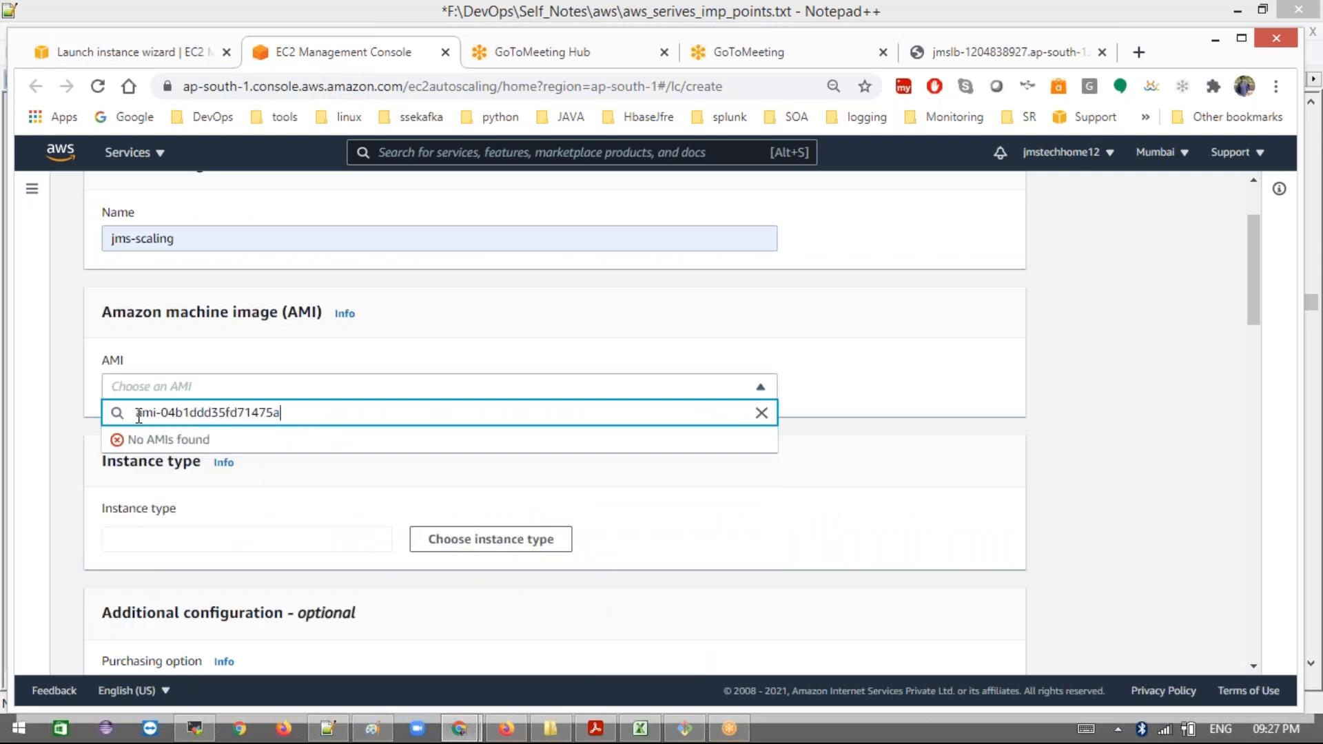
key("BackSpace")
left_click(763, 414)
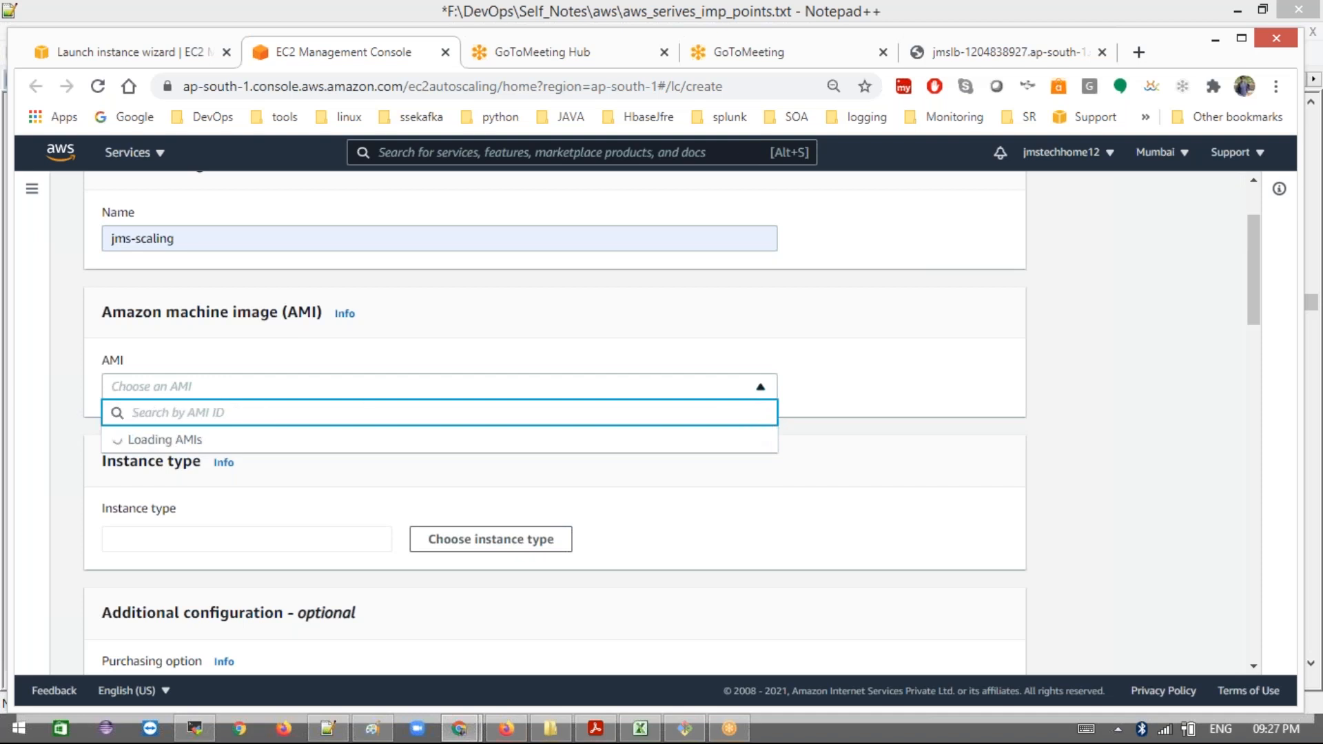
left_click(257, 393)
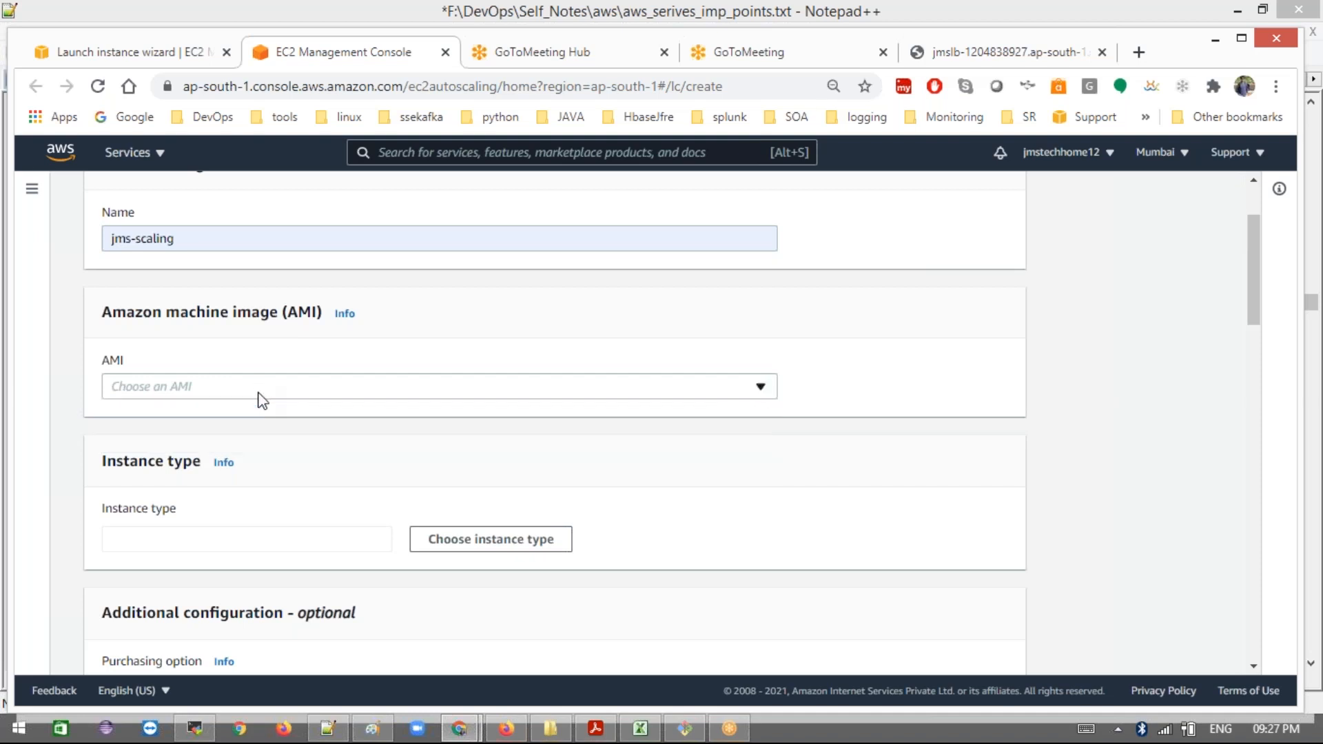
Step: Copy the 64-bit x86 AMI ID of Ubuntu Server 20.04 LTS from the launch instance wizard
key("alt+Tab")
key("alt+Tab")
left_click(122, 59)
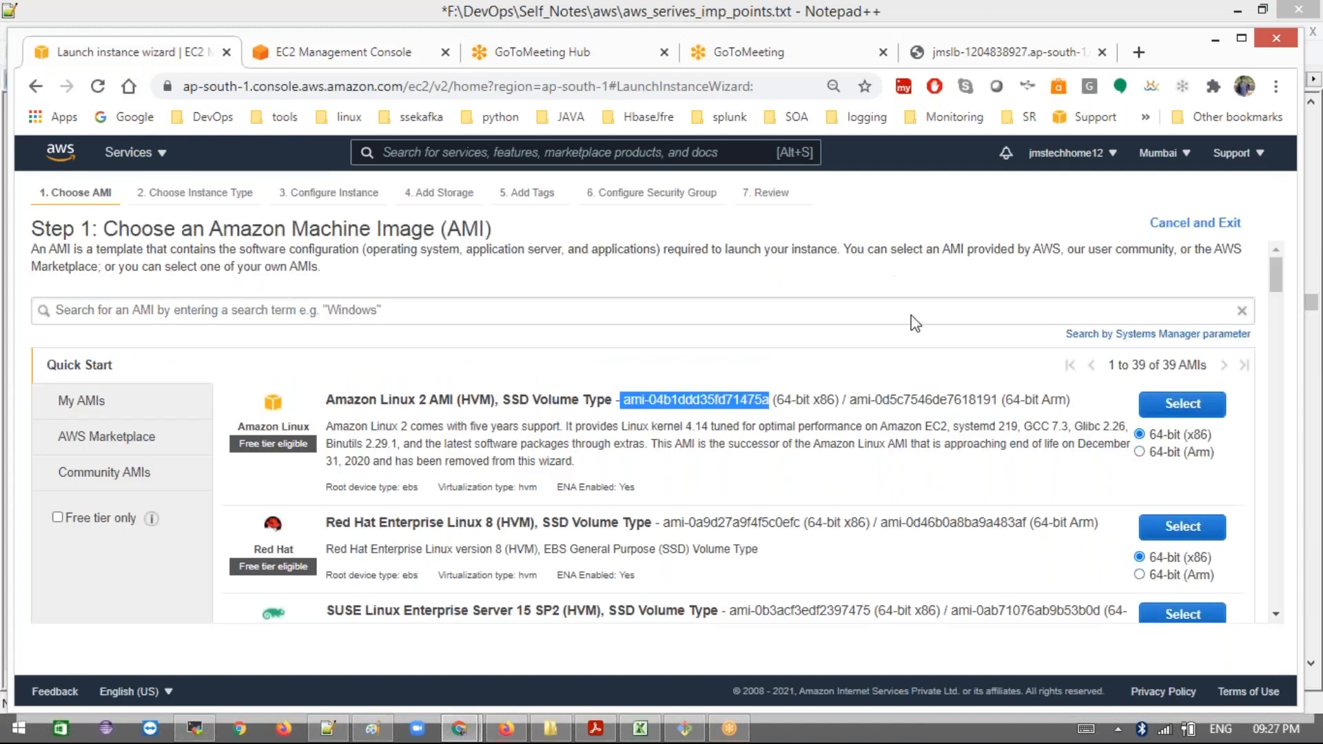
scroll(741, 434, "down", 2)
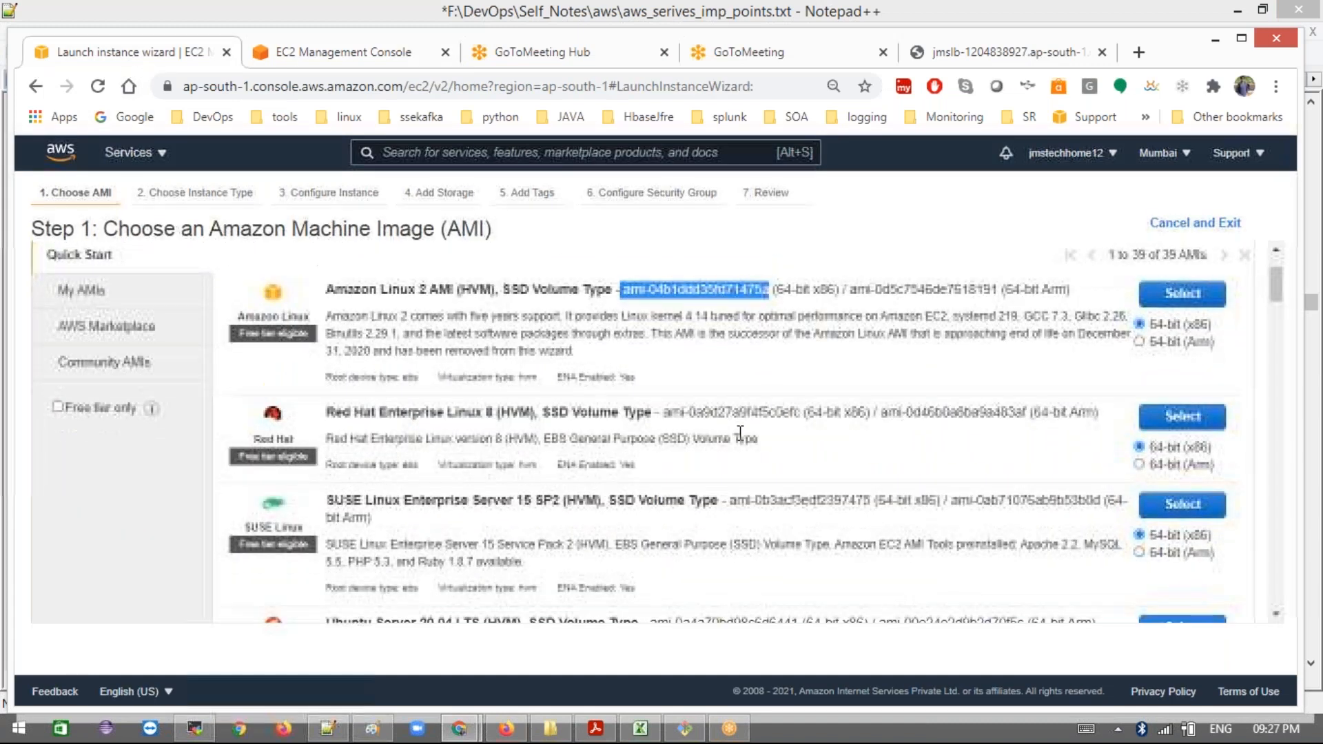
scroll(804, 473, "down", 2)
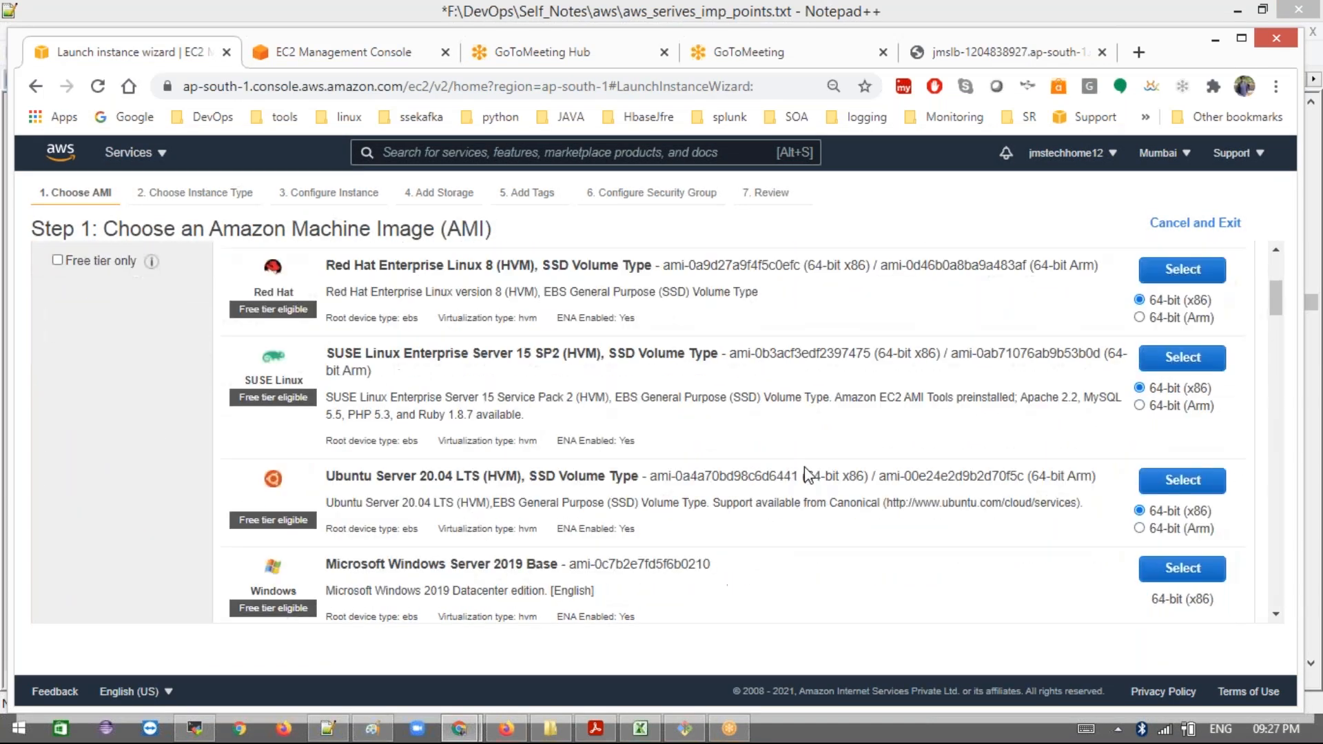
double_click(757, 478)
left_click_drag(758, 478, 653, 478)
key("ctrl+c")
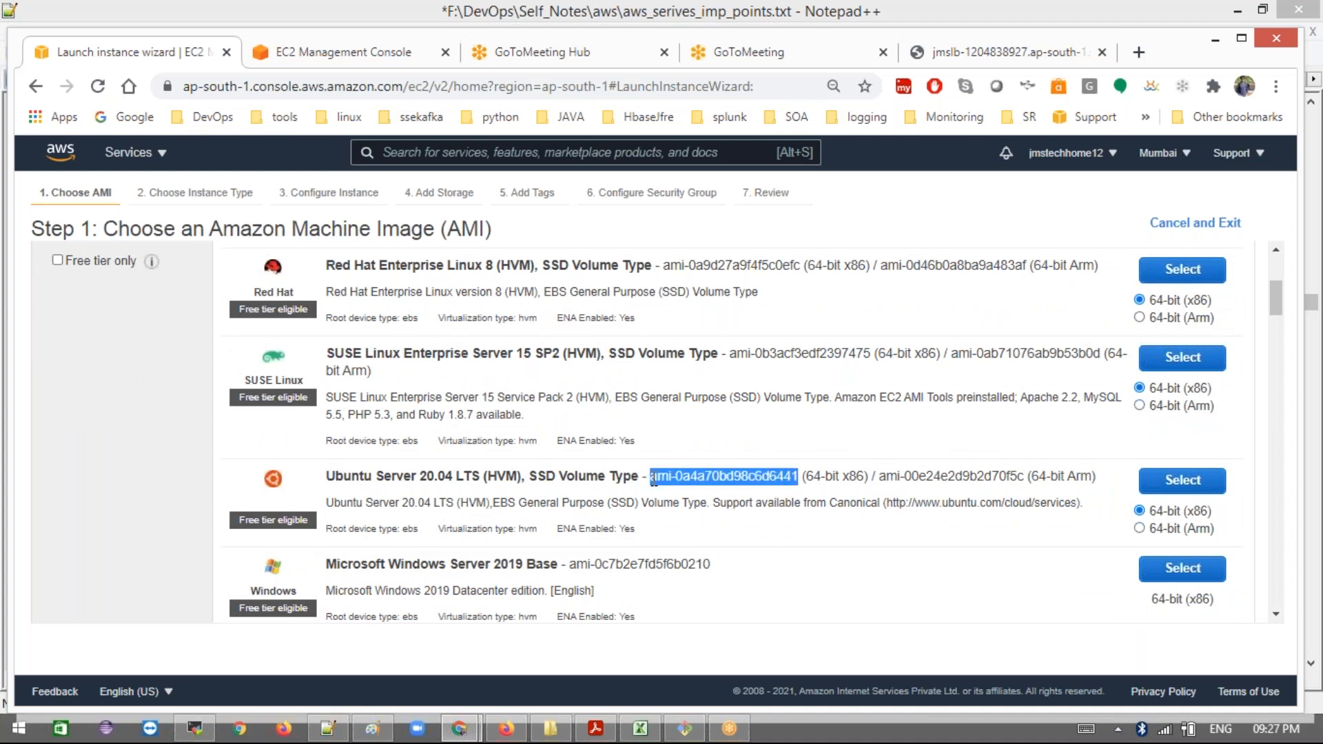
Step: Set the launch configuration's AMI to the Ubuntu 20.04 image with ID ami-0a4a70bd98c6d6441
left_click(357, 51)
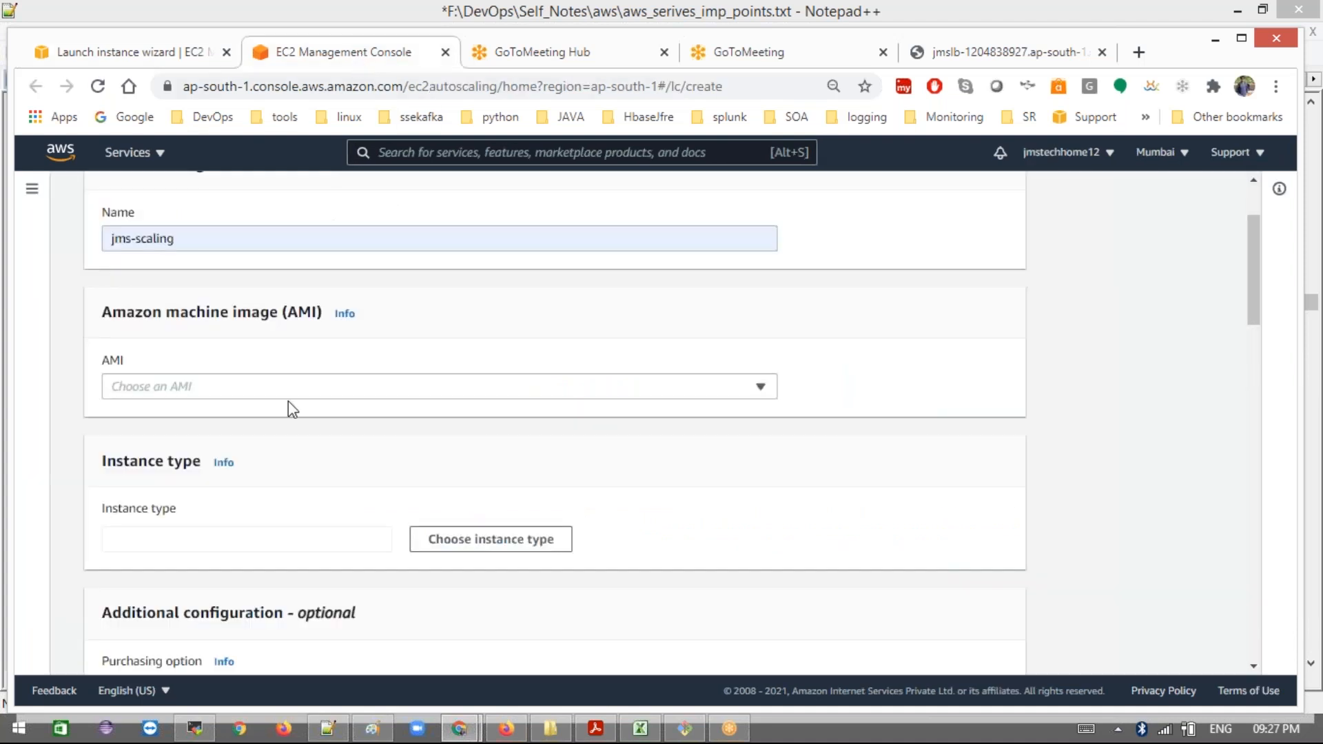
left_click(245, 388)
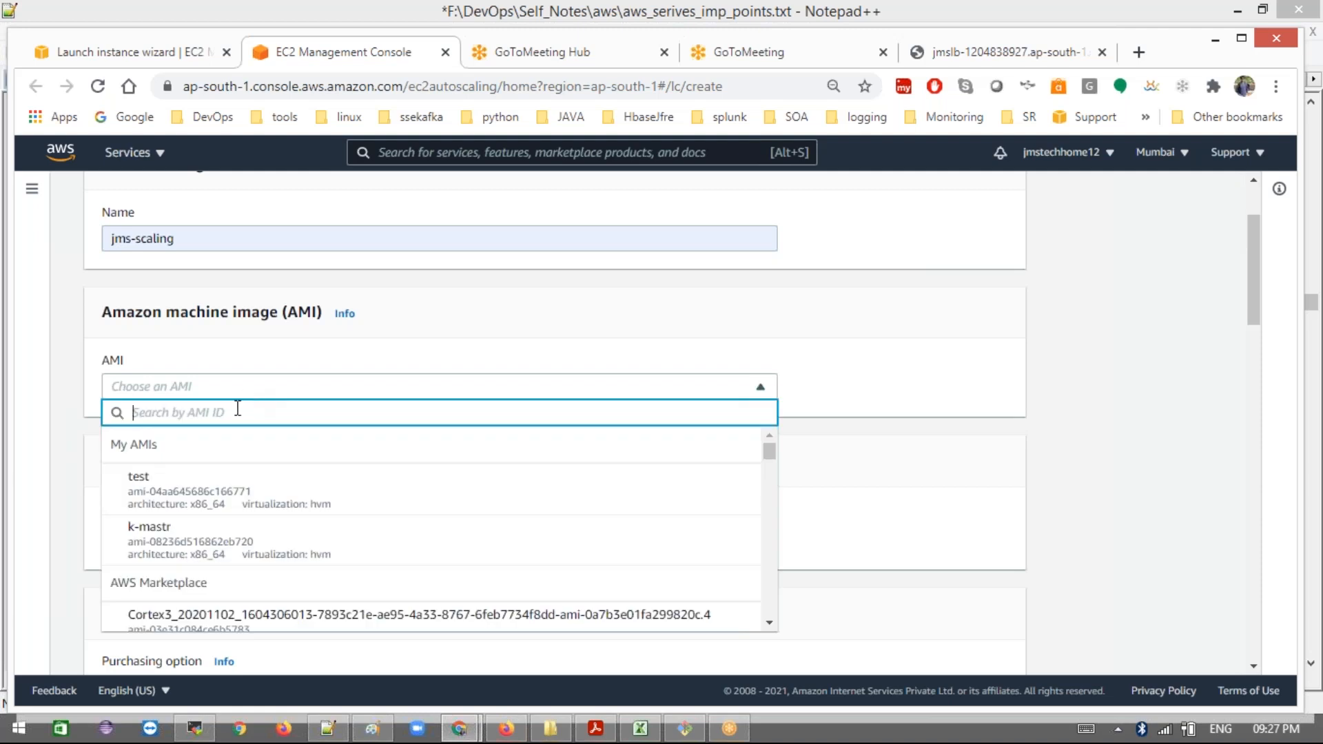
key("ctrl+v")
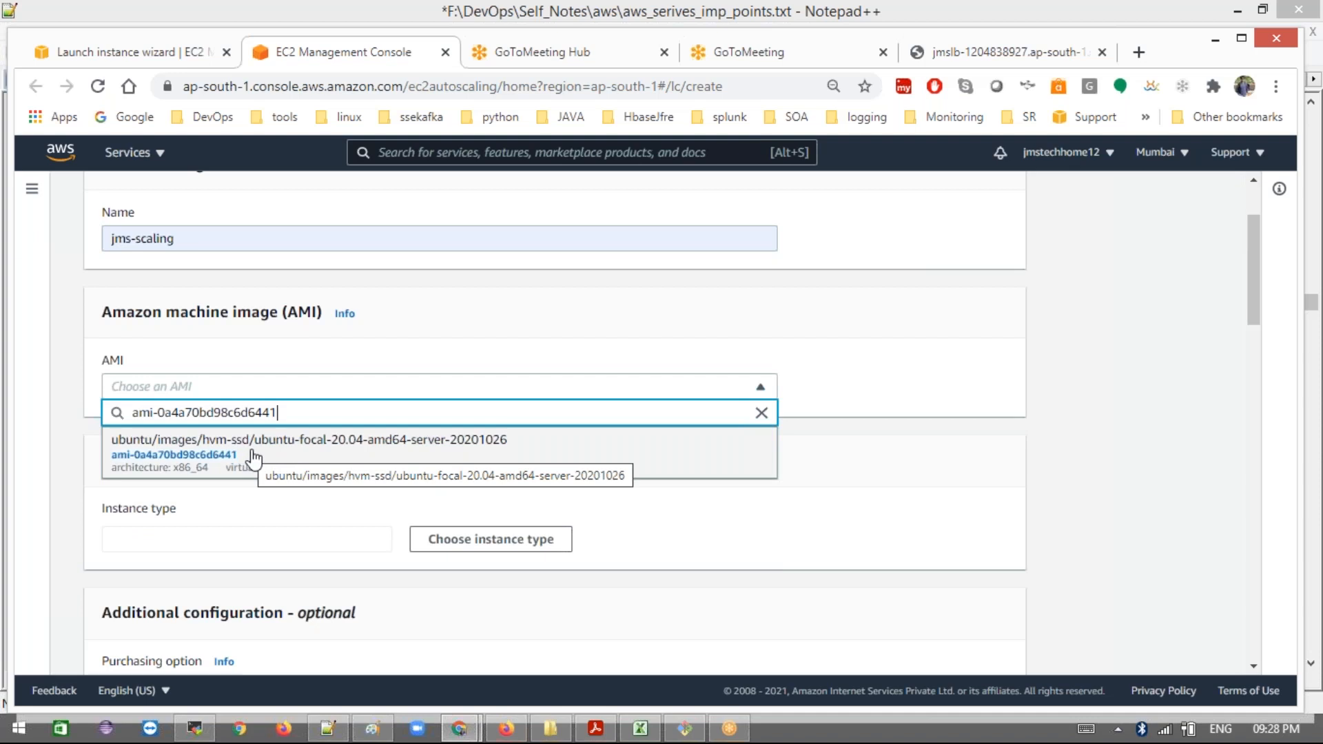
left_click(309, 453)
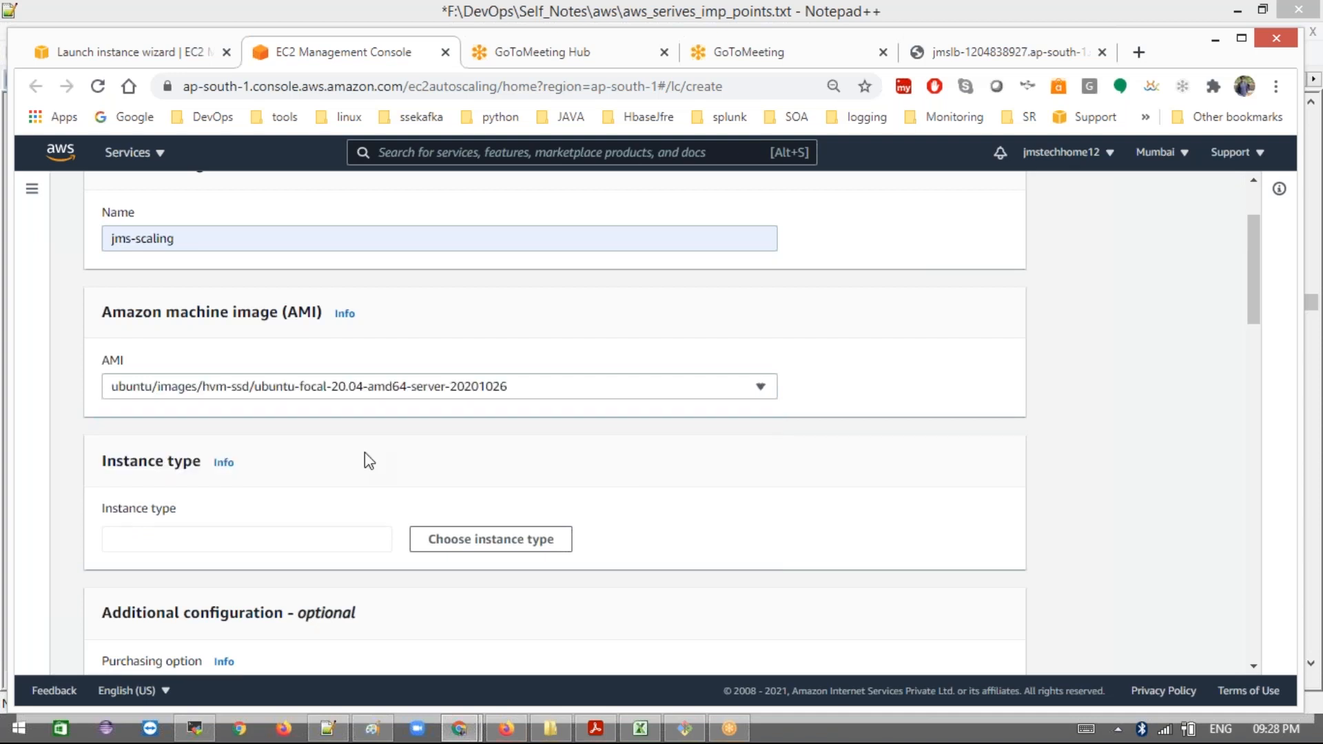
Step: Filter the instance types by t2.mi and choose t2.micro for the launch configuration
scroll(411, 459, "down", 3)
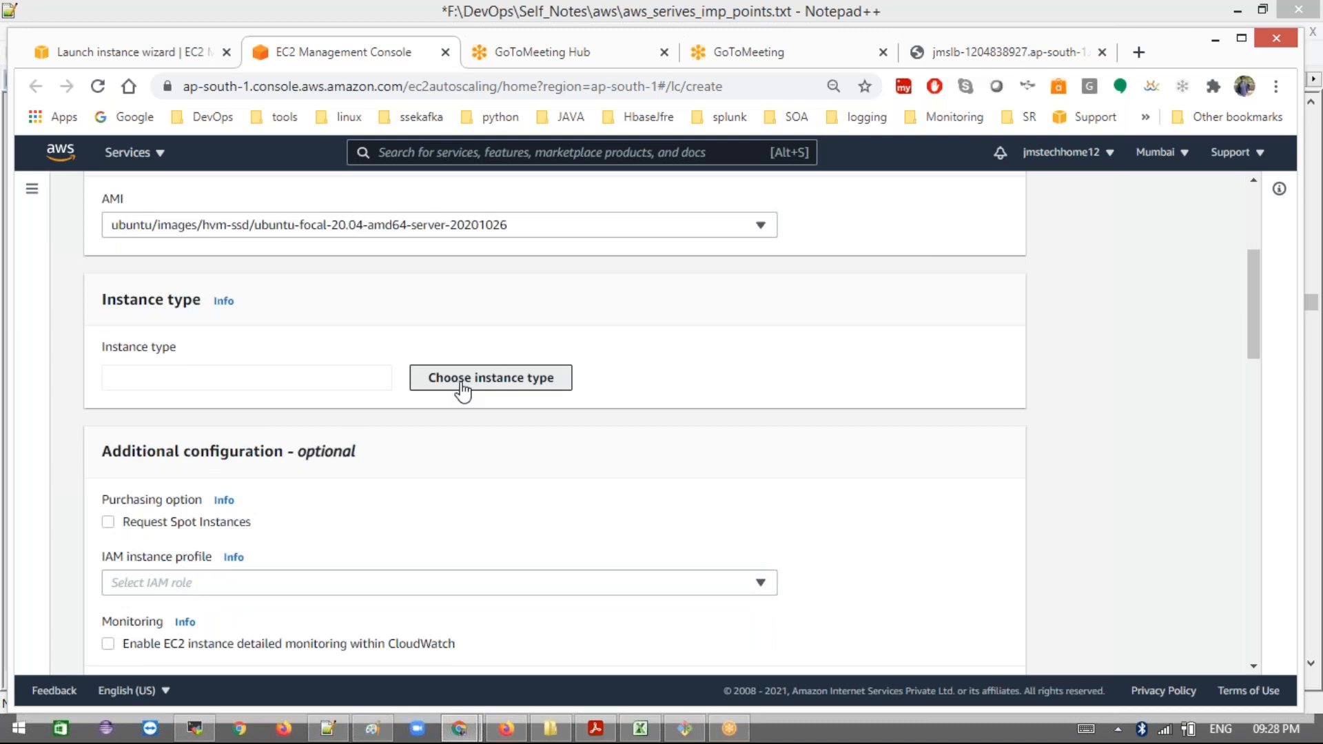
left_click(578, 383)
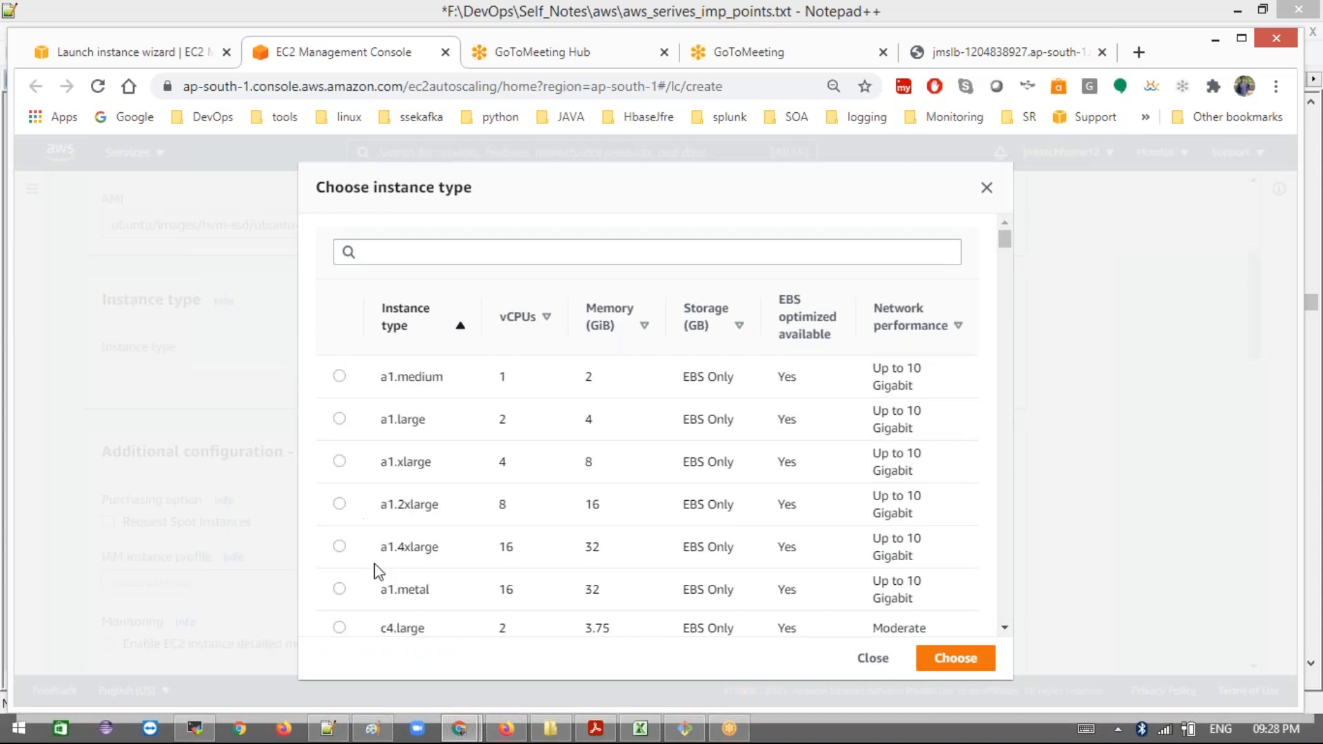
scroll(503, 541, "down", 4)
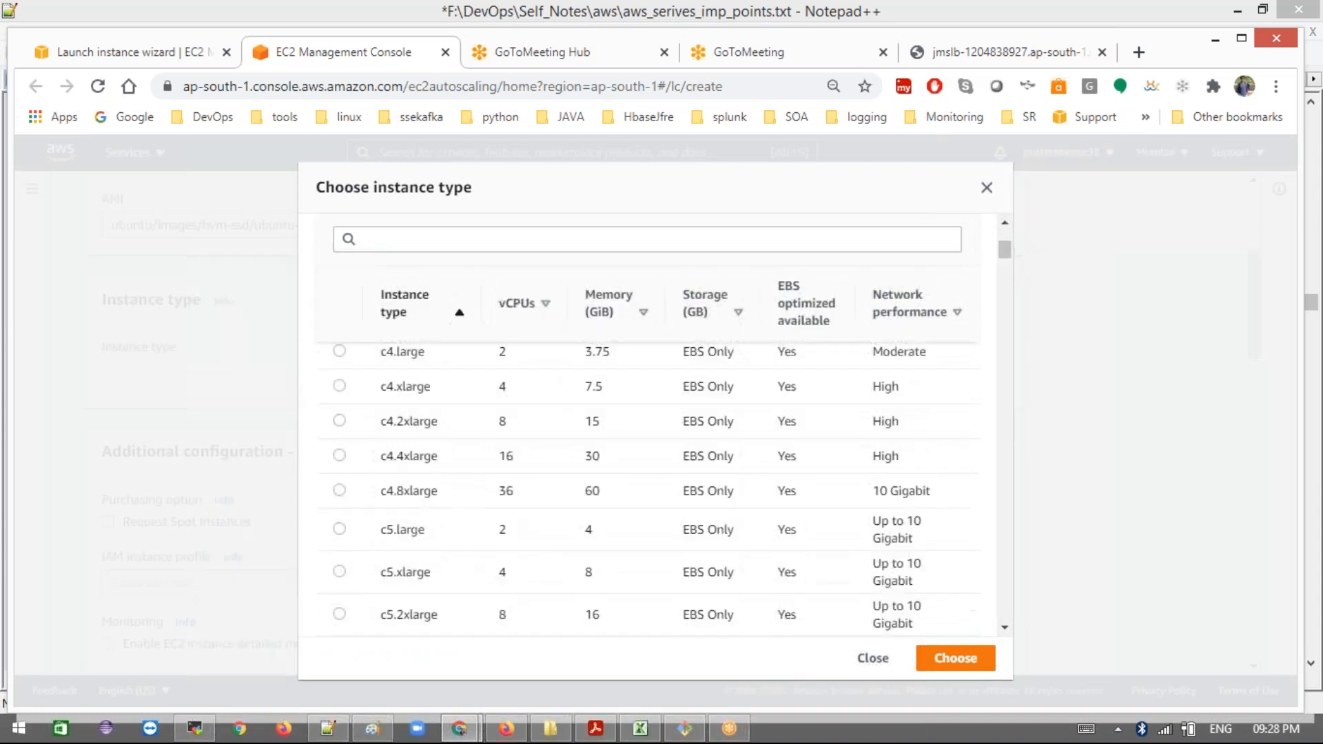
left_click(398, 246)
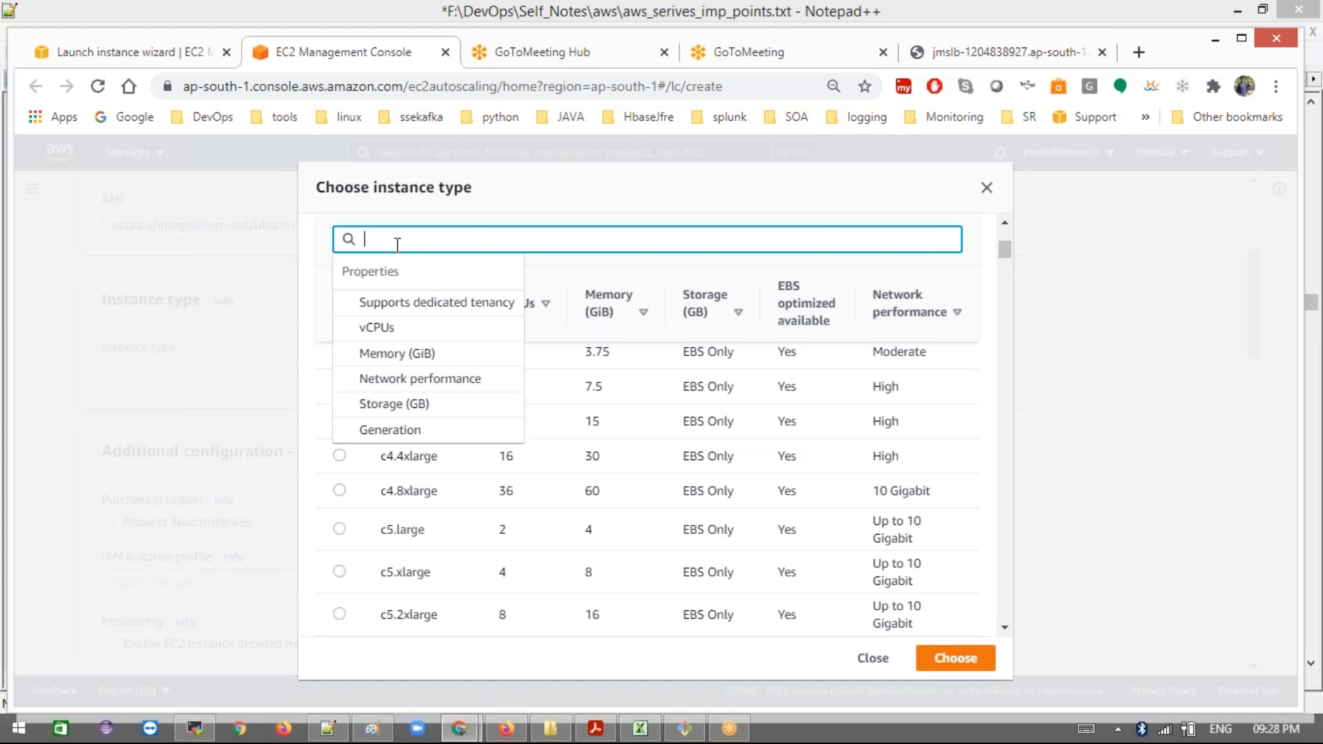
type("t2.mo")
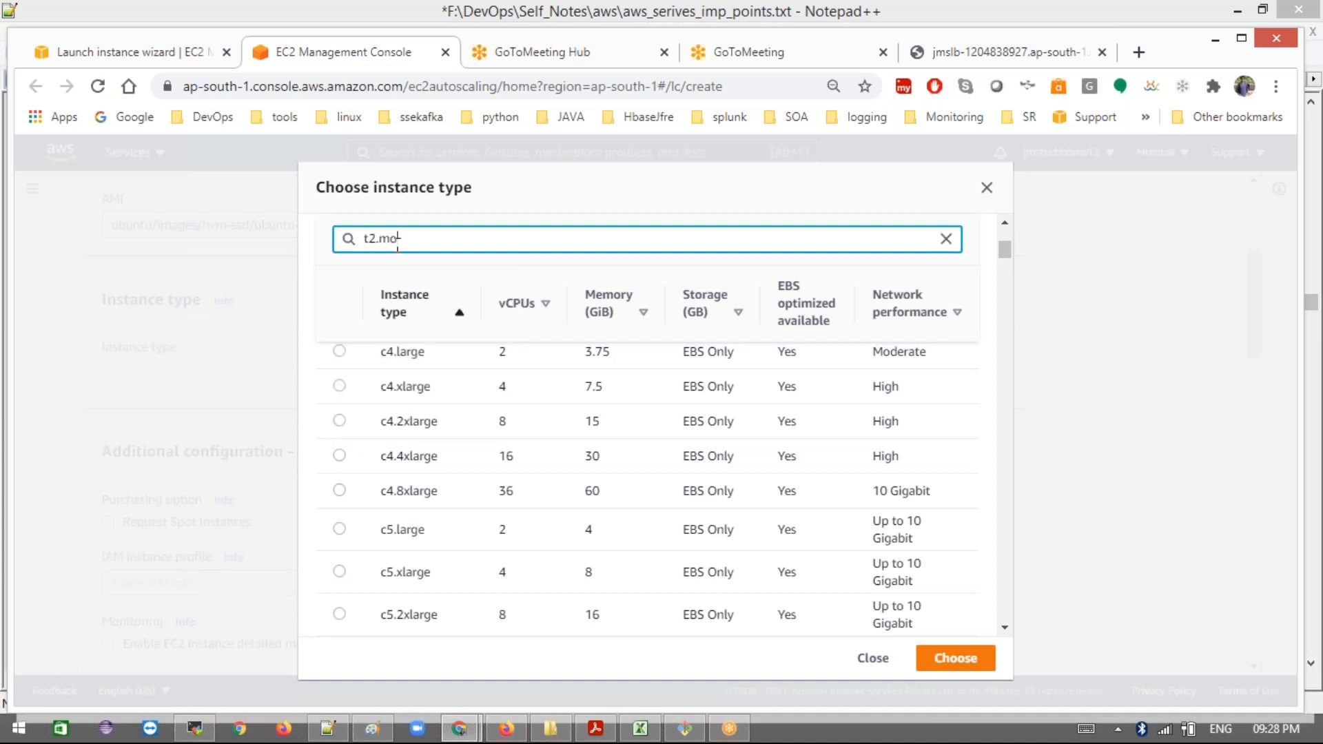
key("BackSpace")
type("i")
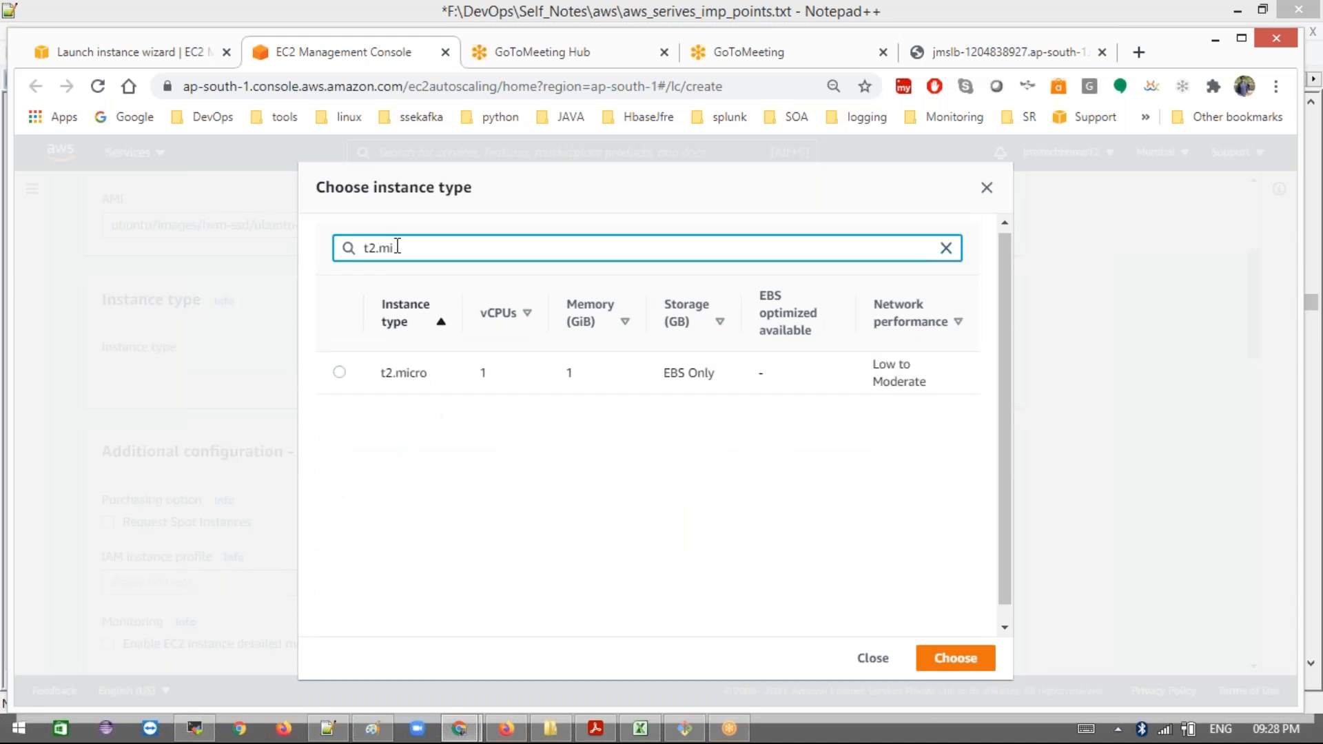
left_click(339, 372)
left_click(950, 657)
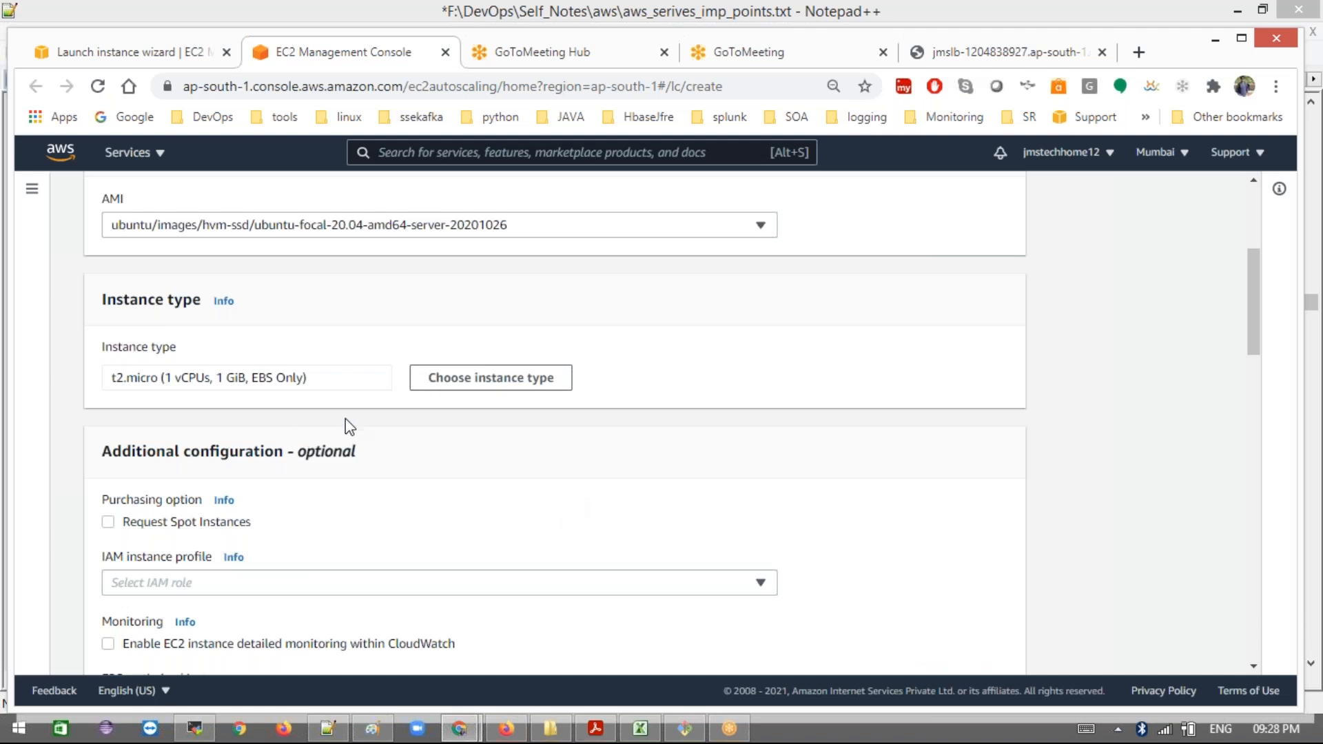
Step: Assign the admin_access role as the launch configuration's IAM instance profile
scroll(346, 419, "down", 2)
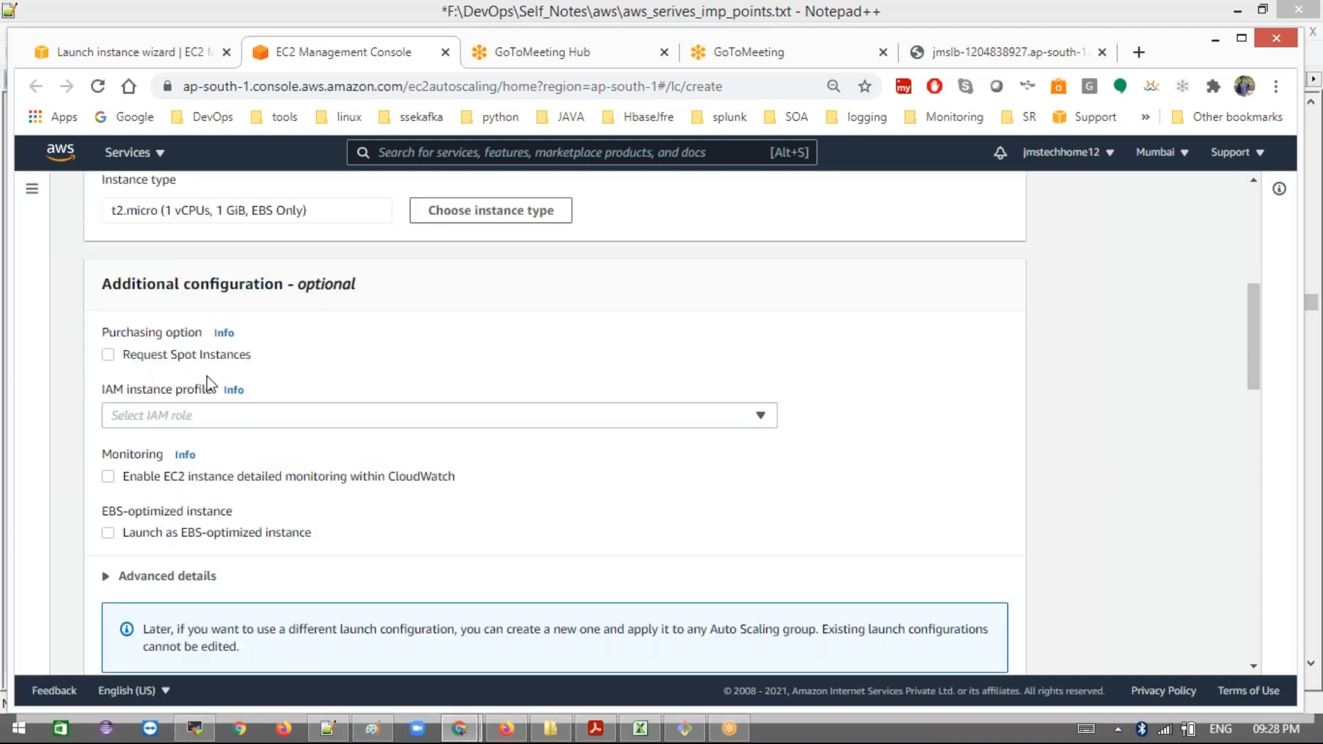
scroll(213, 276, "down", 1)
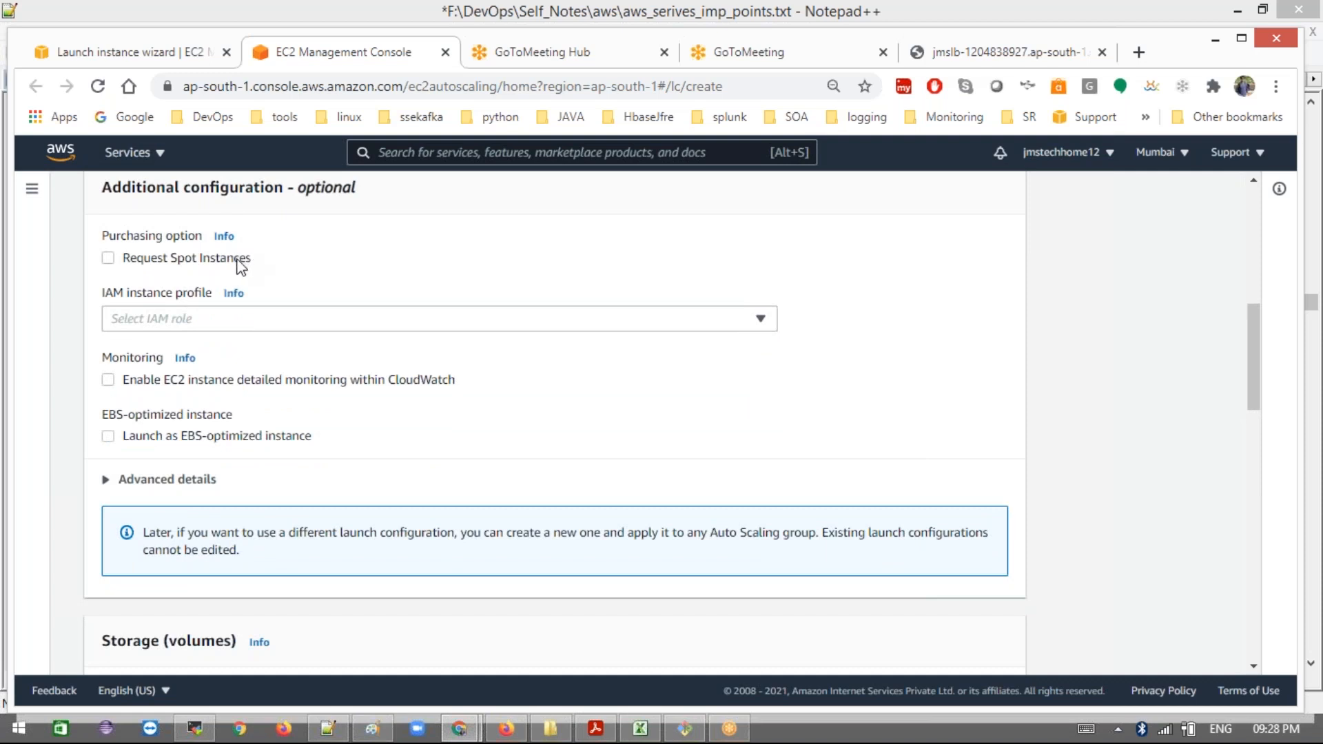
left_click(325, 327)
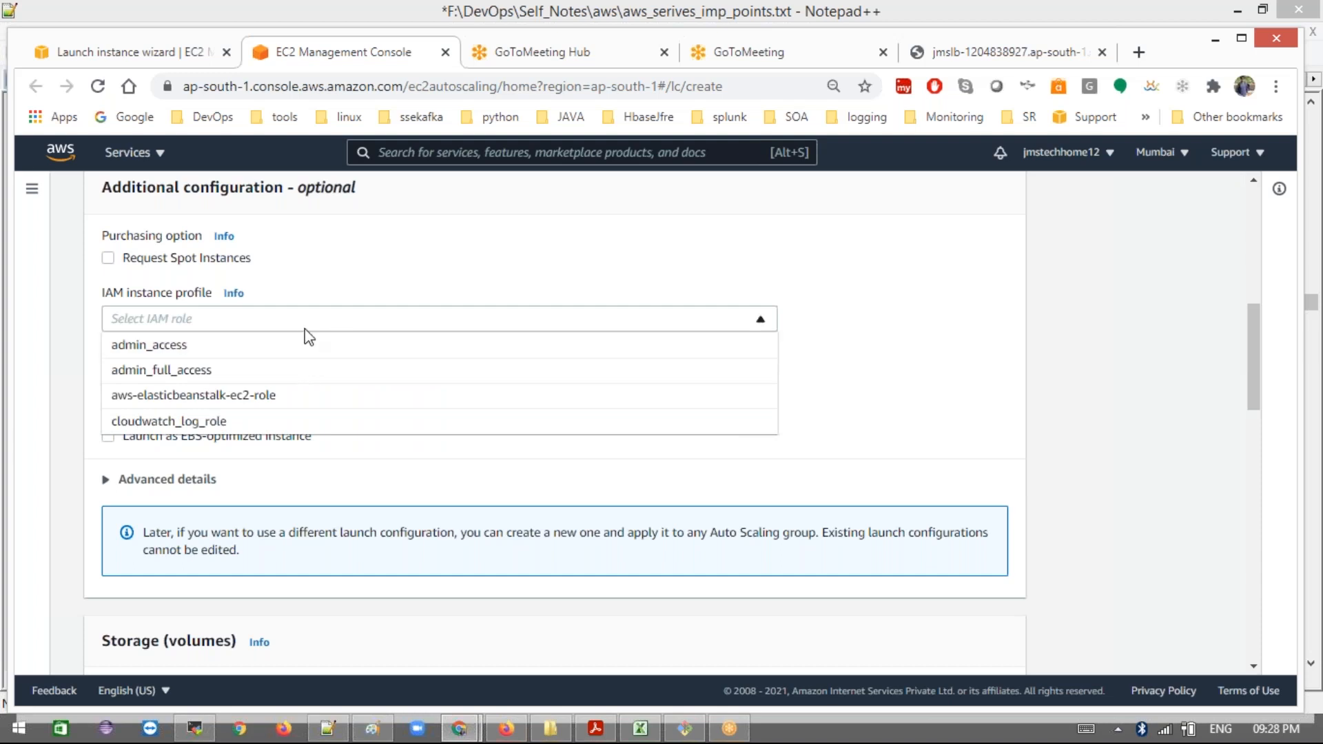
scroll(321, 339, "up", 1)
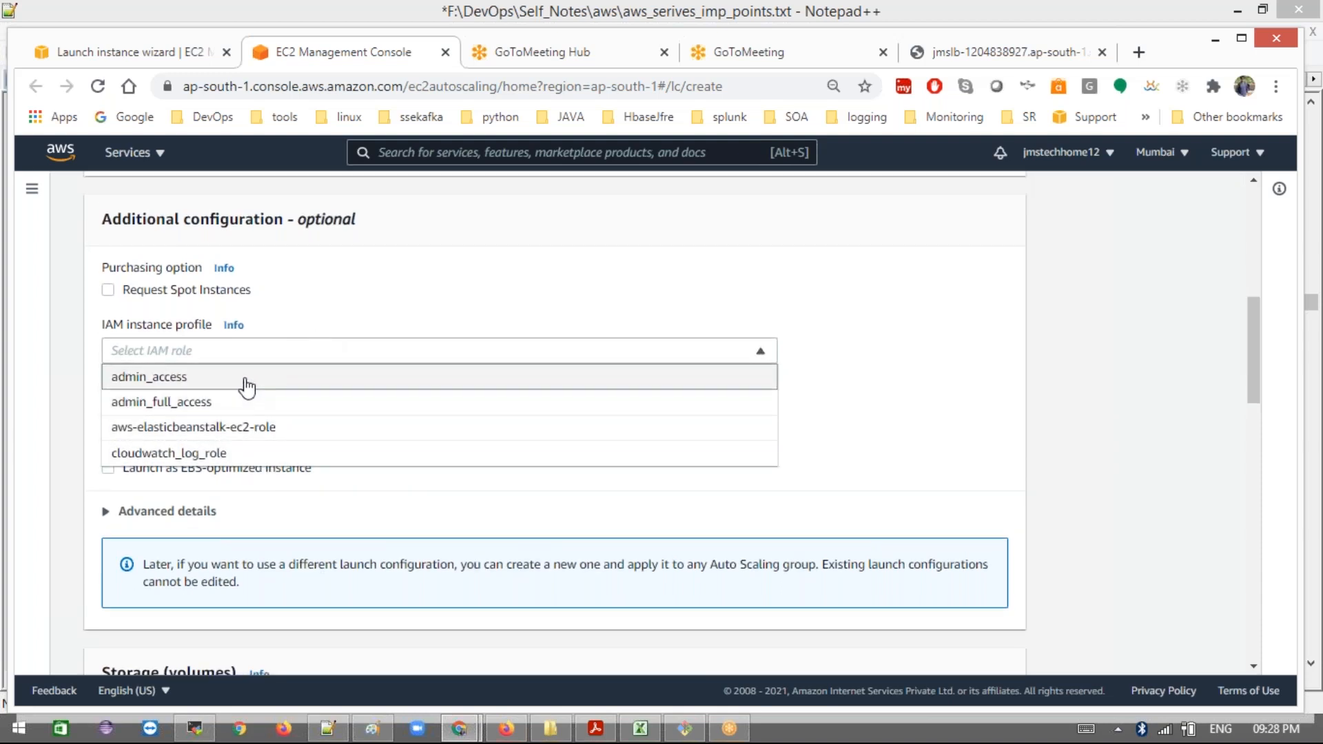
left_click(246, 379)
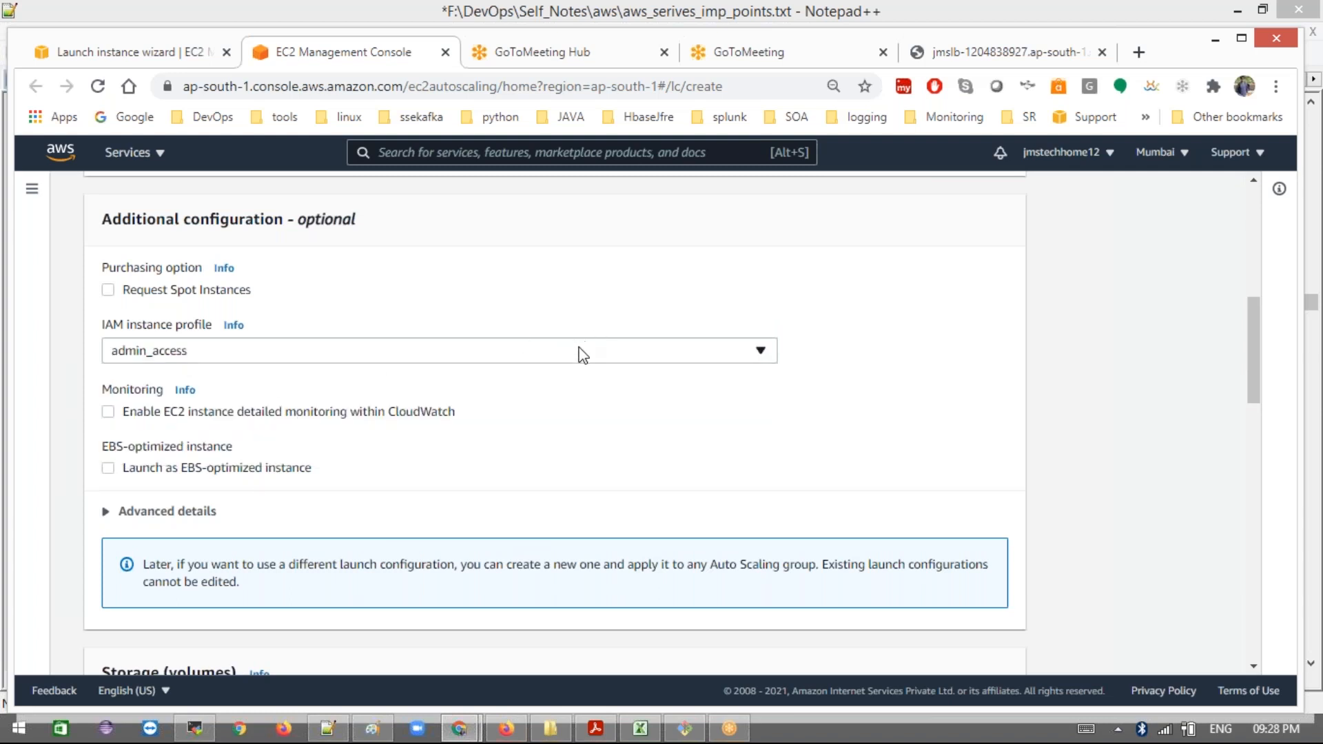
left_click(580, 351)
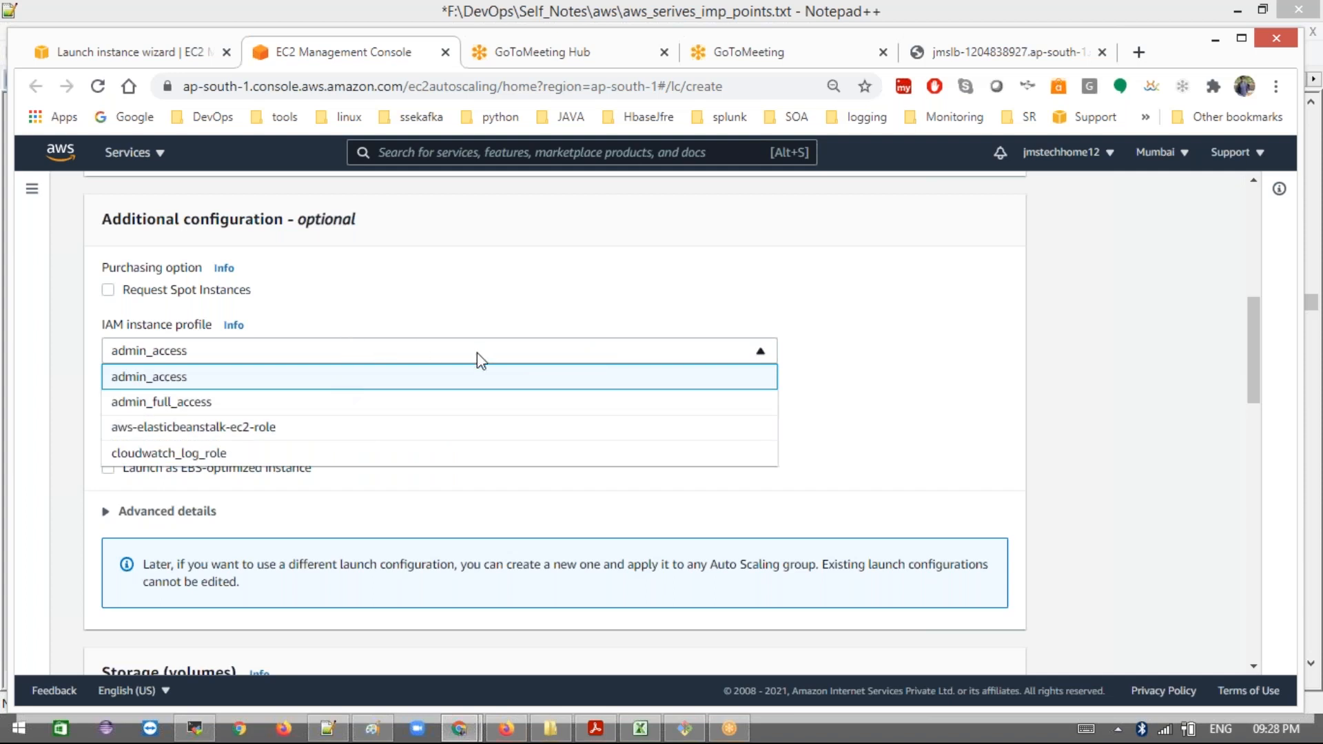
scroll(416, 414, "down", 3)
scroll(414, 414, "up", 5)
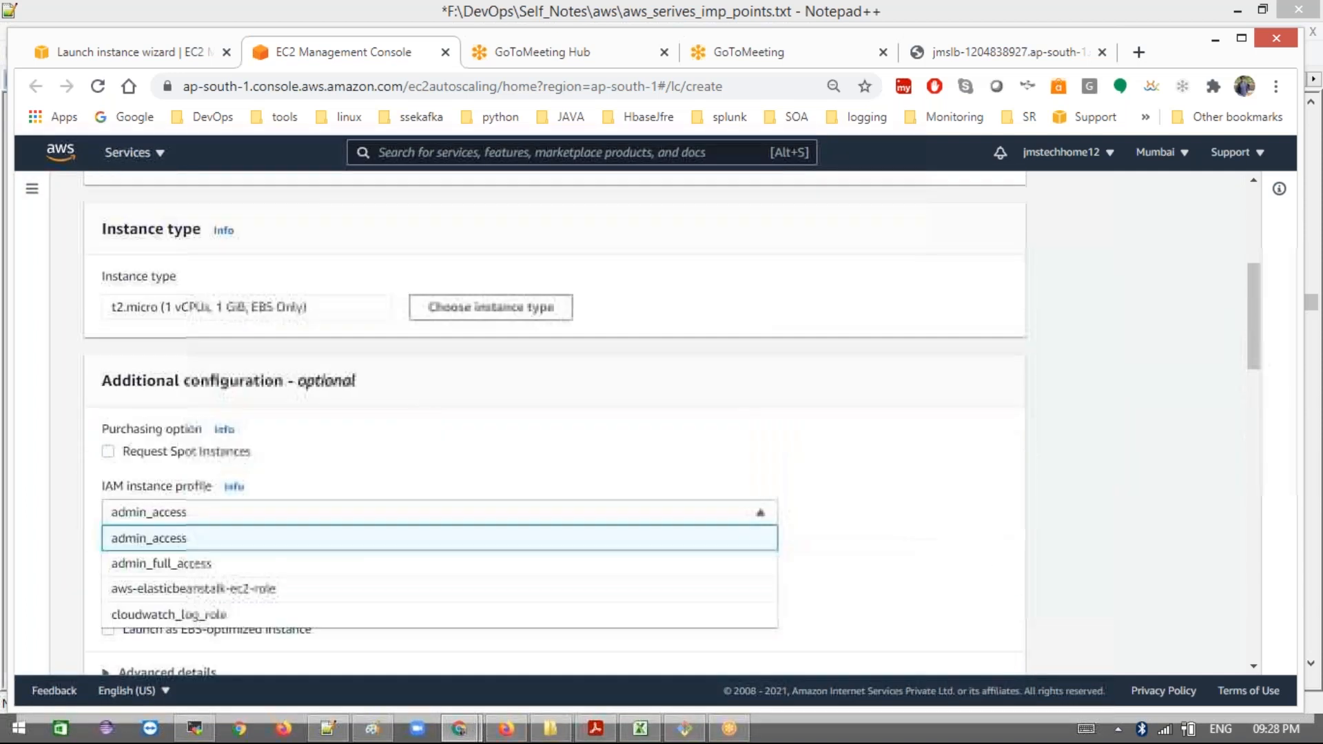
left_click(462, 430)
left_click(253, 513)
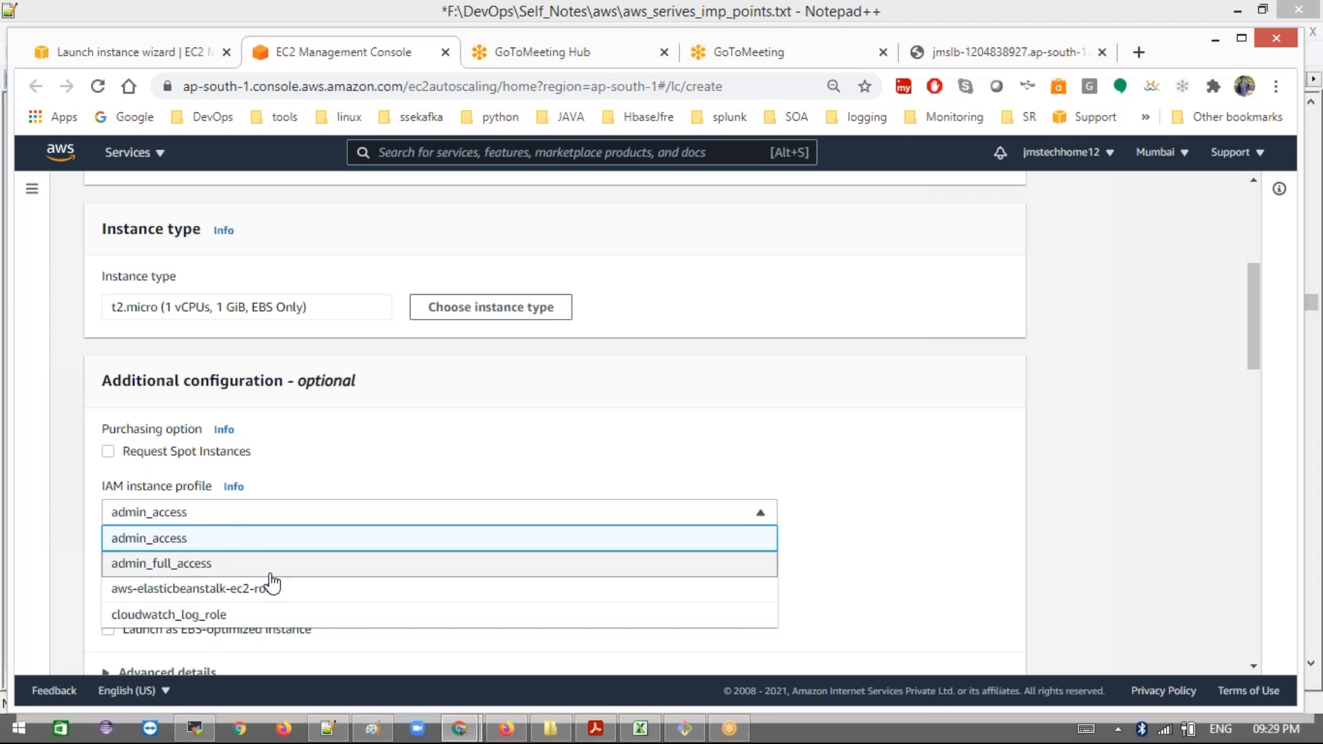
scroll(272, 584, "down", 2)
left_click(416, 338)
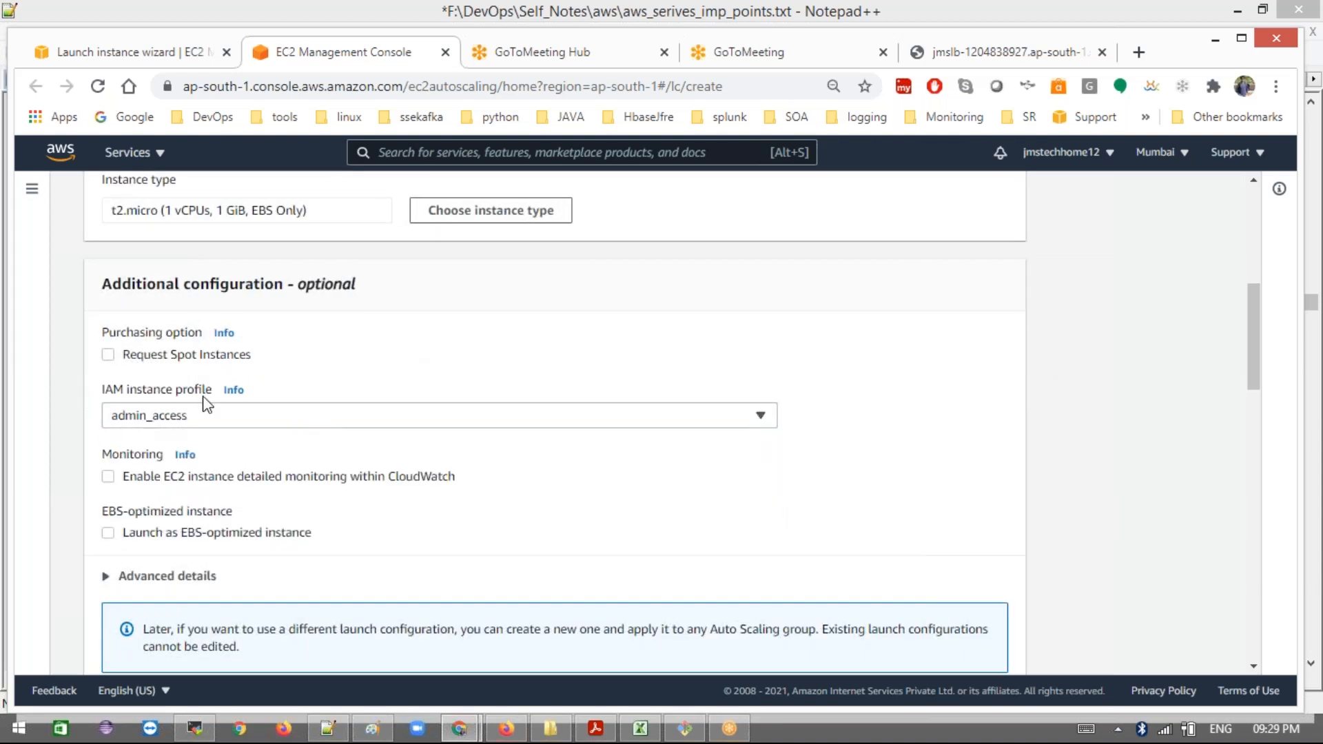
Step: Expand the advanced details of the launch configuration and activate the user data text field
scroll(296, 432, "down", 4)
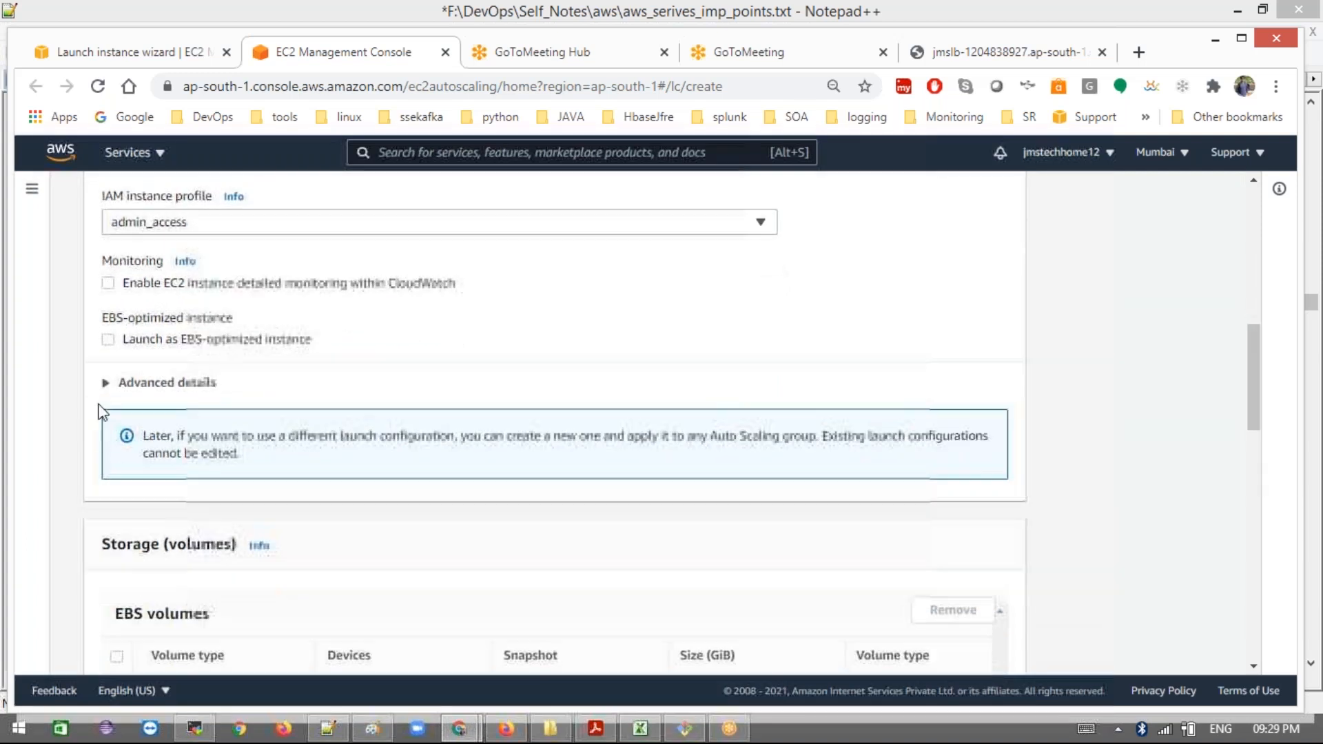
left_click(105, 386)
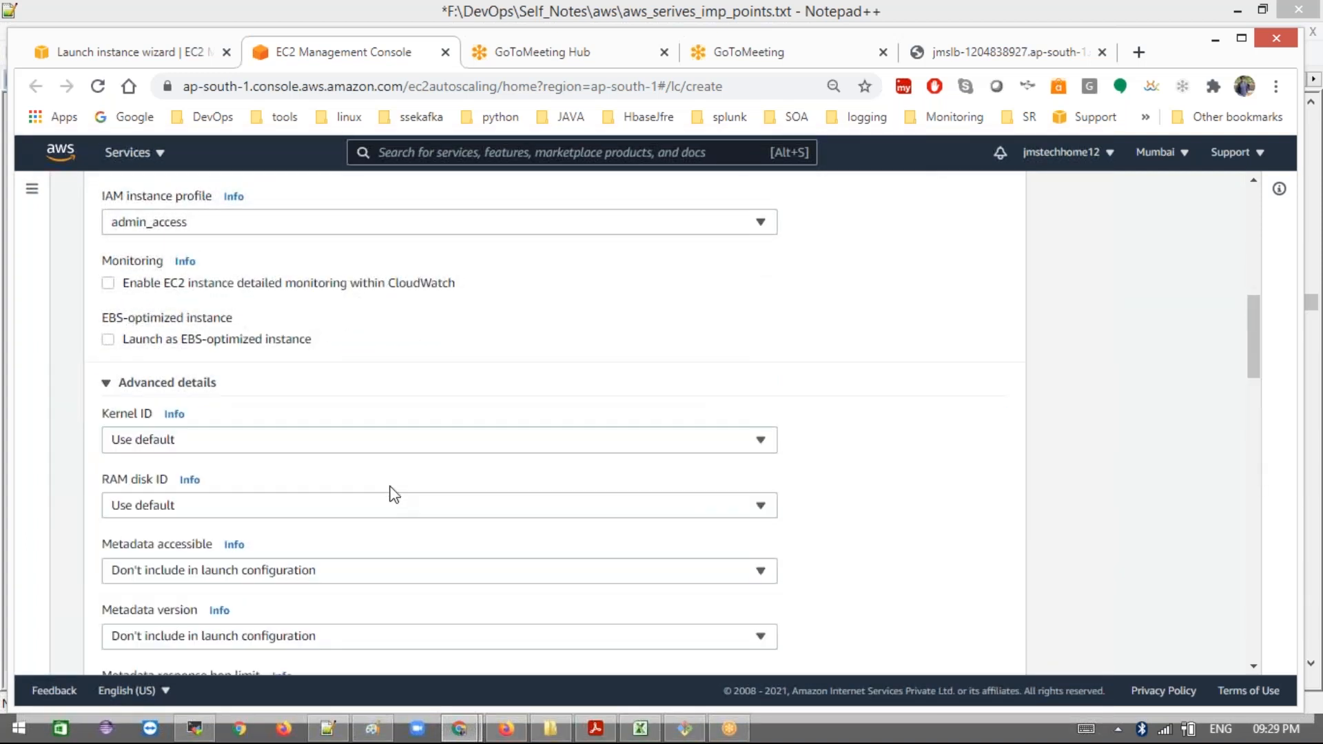
scroll(392, 492, "down", 2)
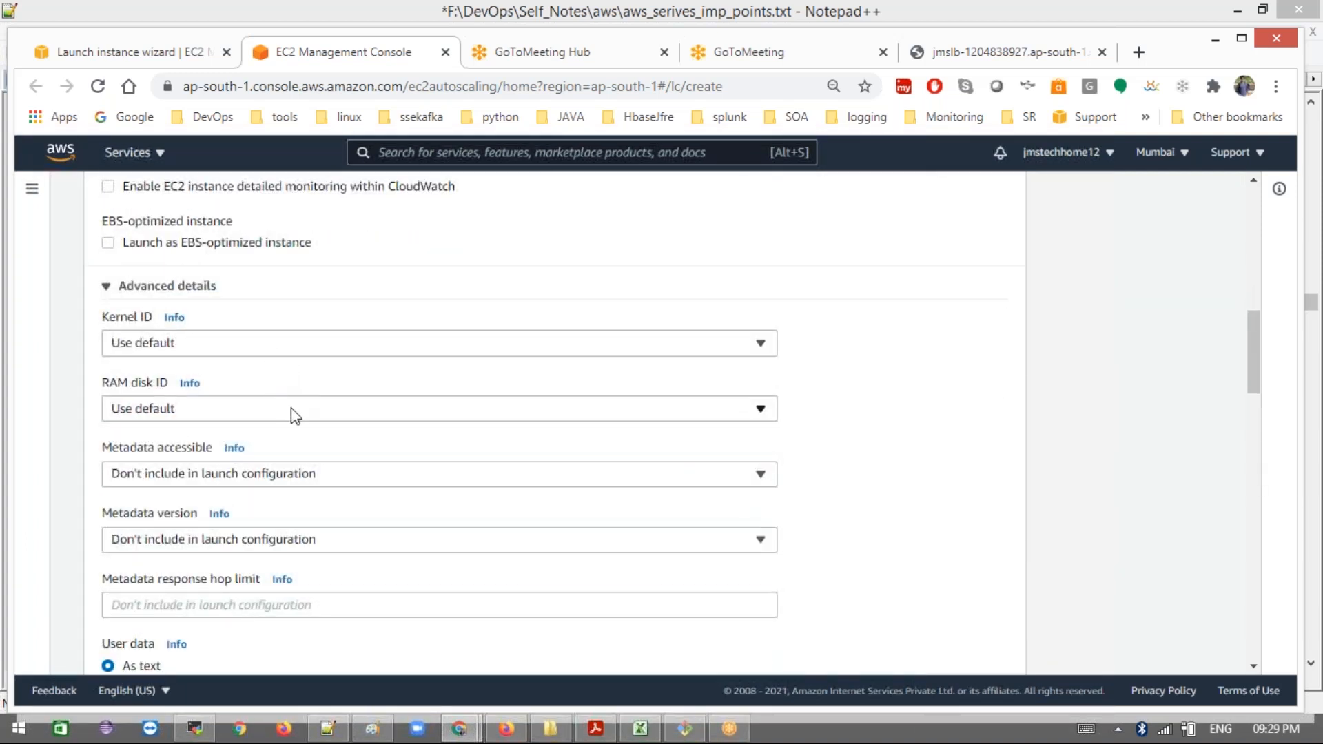
scroll(363, 422, "down", 3)
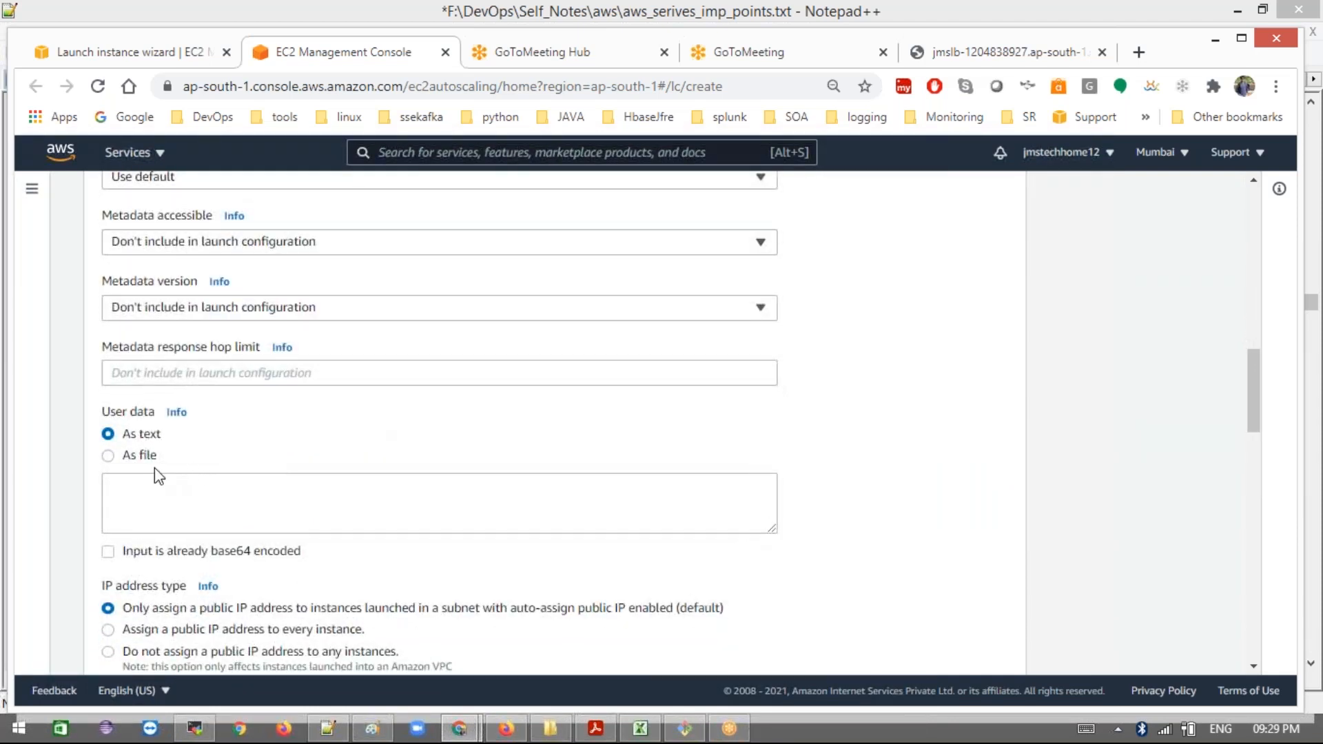
left_click(139, 489)
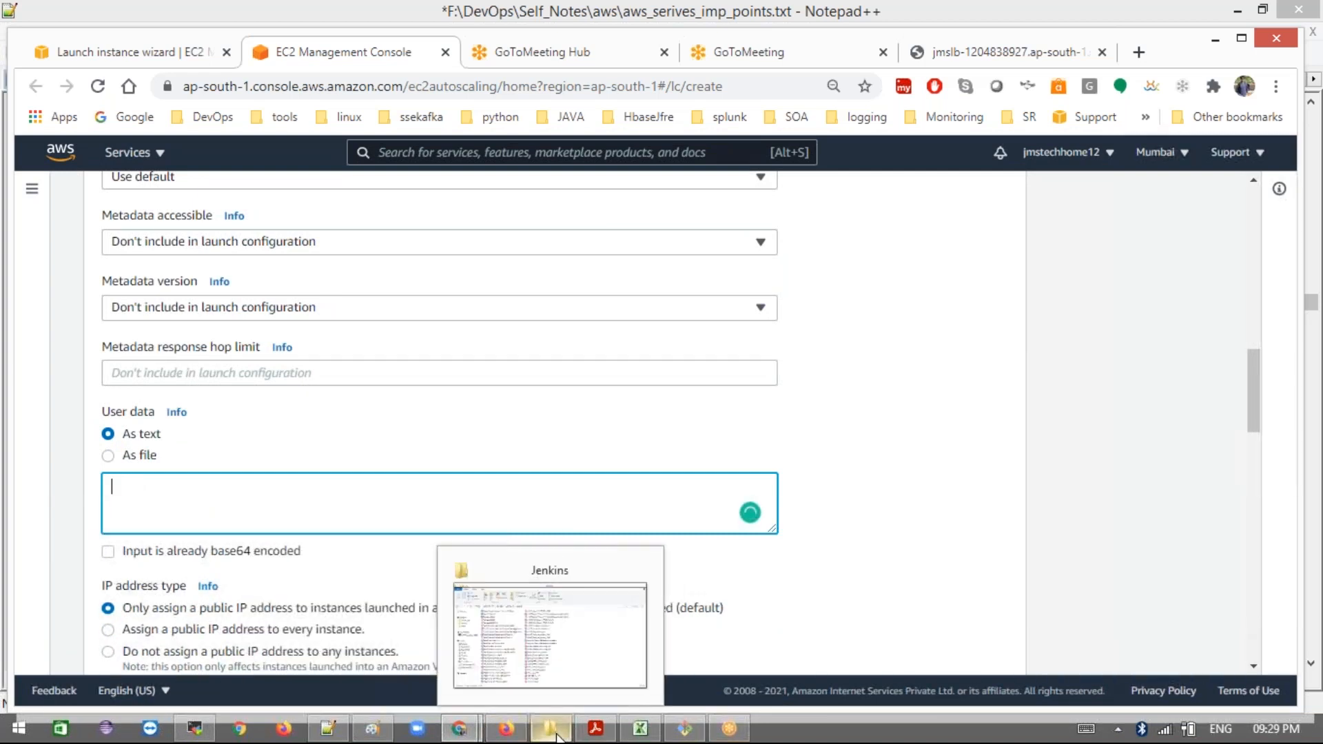
Step: Switch to File Explorer and open launch_httpd_script from the Self_Notes aws folder in Notepad++
left_click(557, 738)
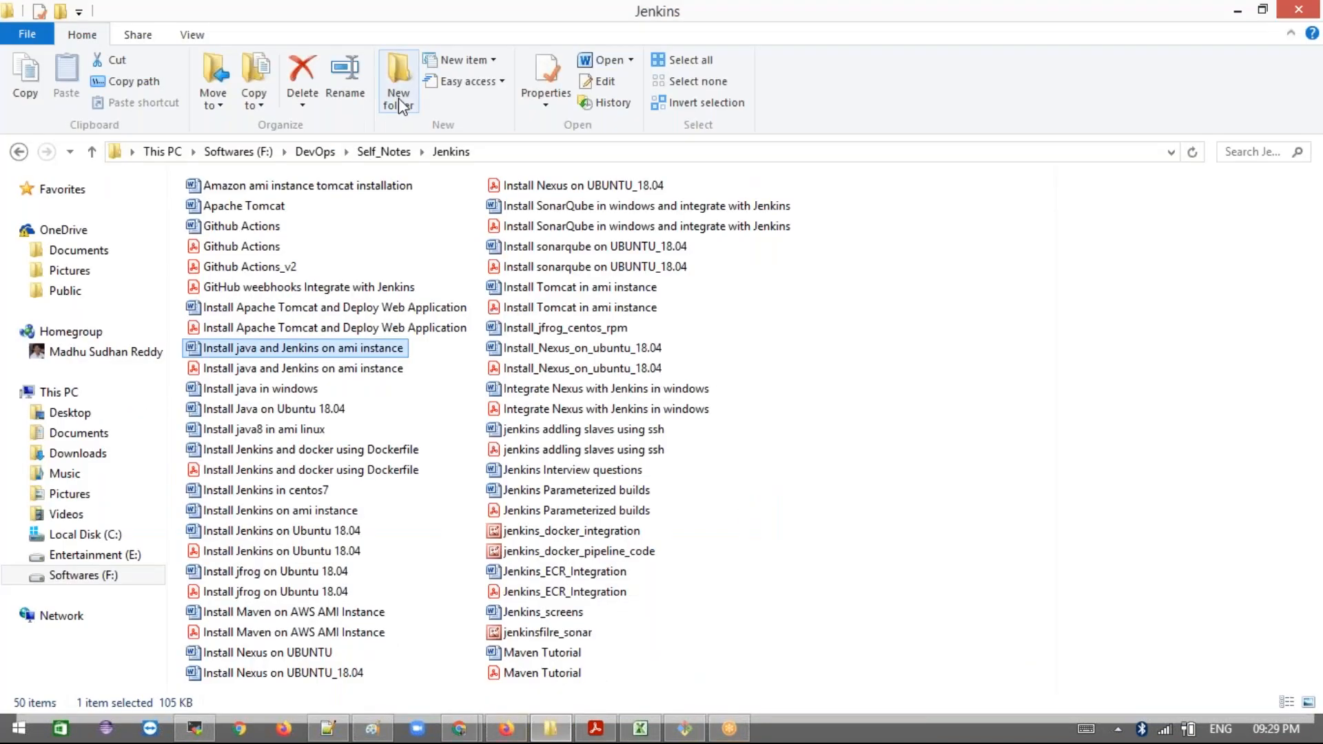
left_click(383, 151)
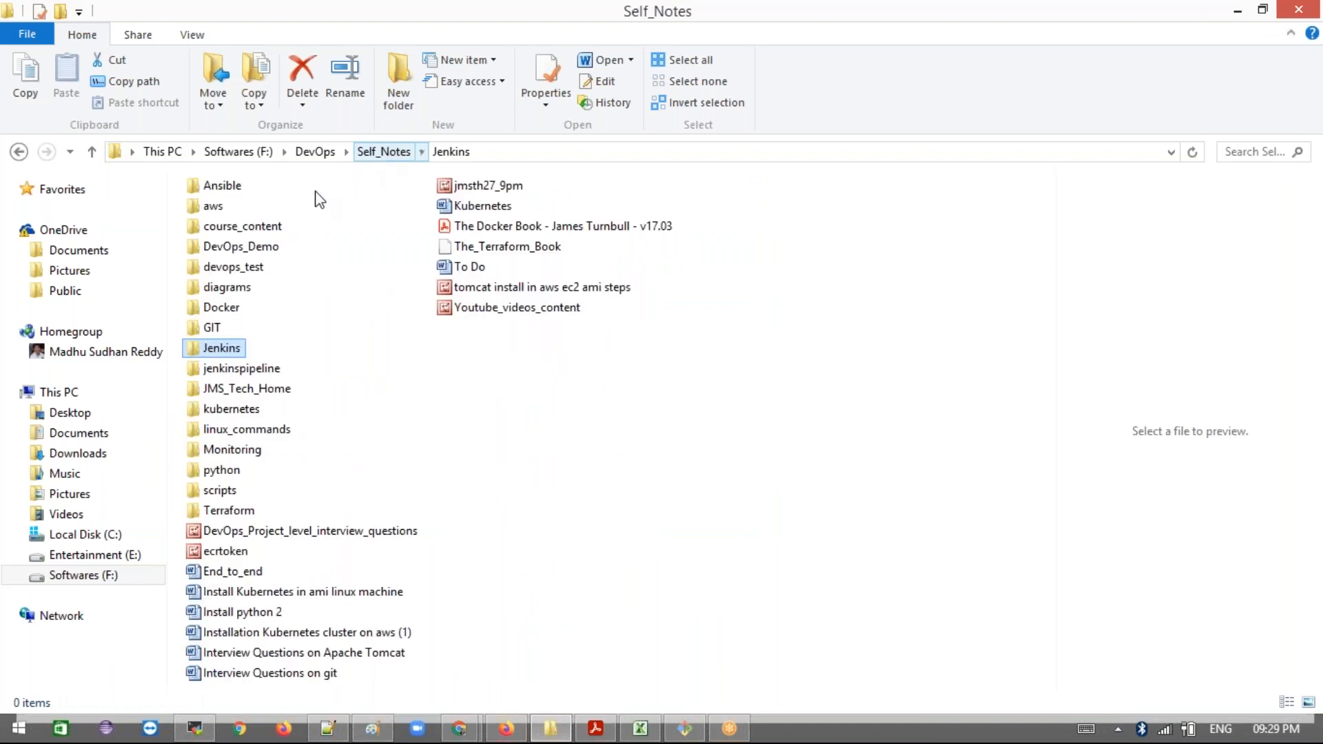
double_click(214, 206)
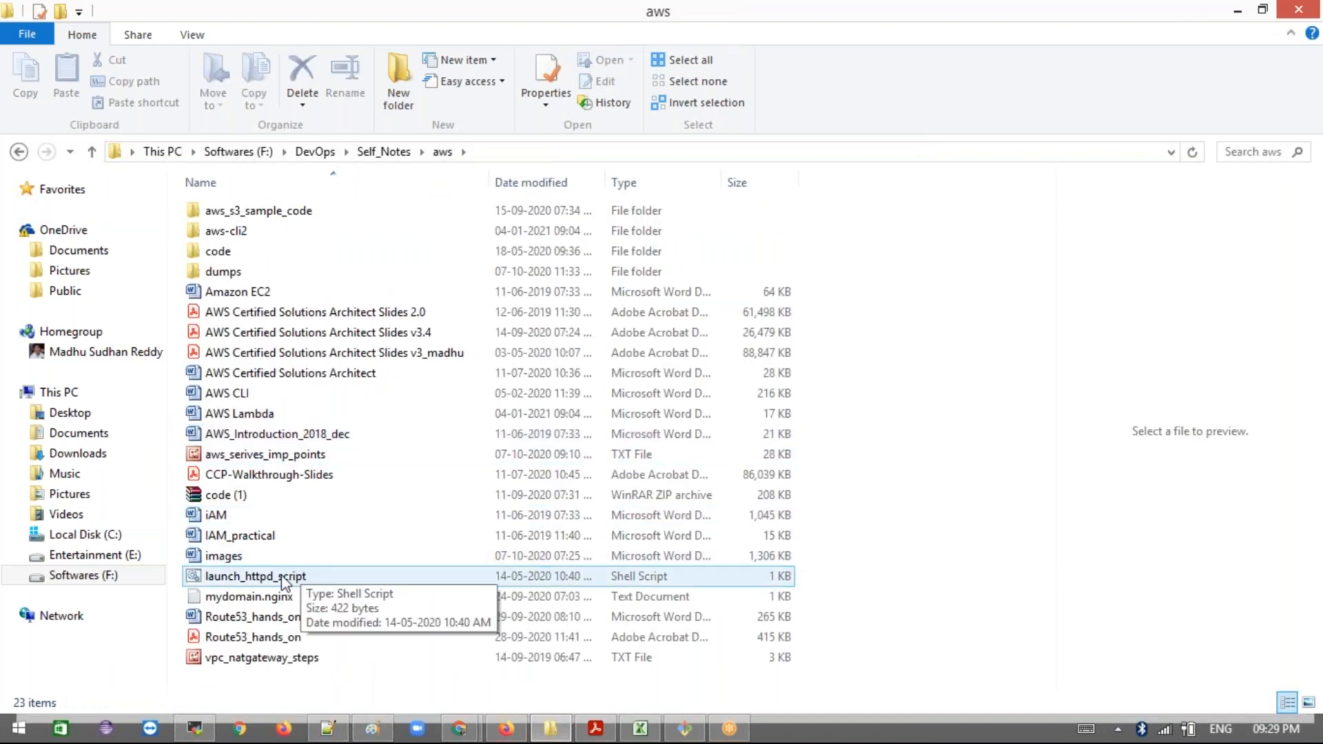
right_click(283, 577)
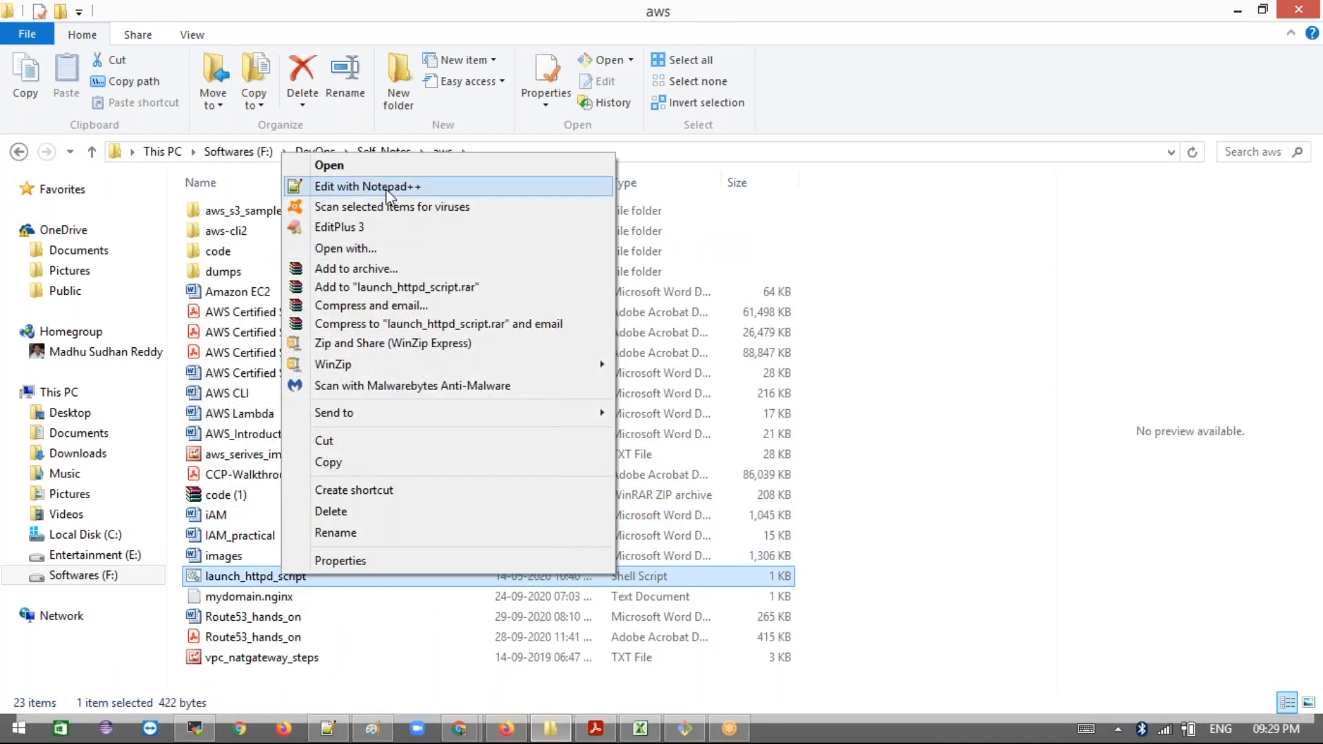
left_click(386, 187)
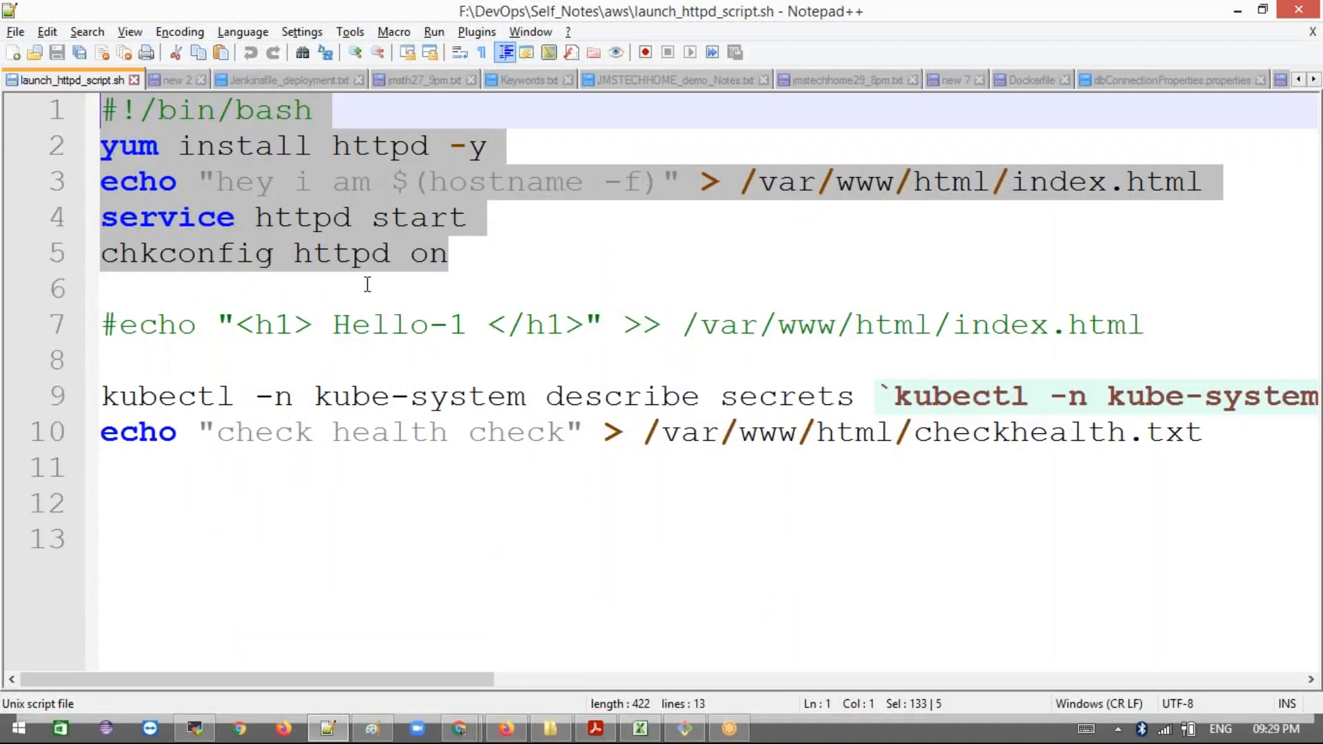
Step: Copy the script's first five lines, from #!/bin/bash to chkconfig httpd on, into the launch configuration's user data in Chrome
key("alt+Tab")
key("alt+Tab")
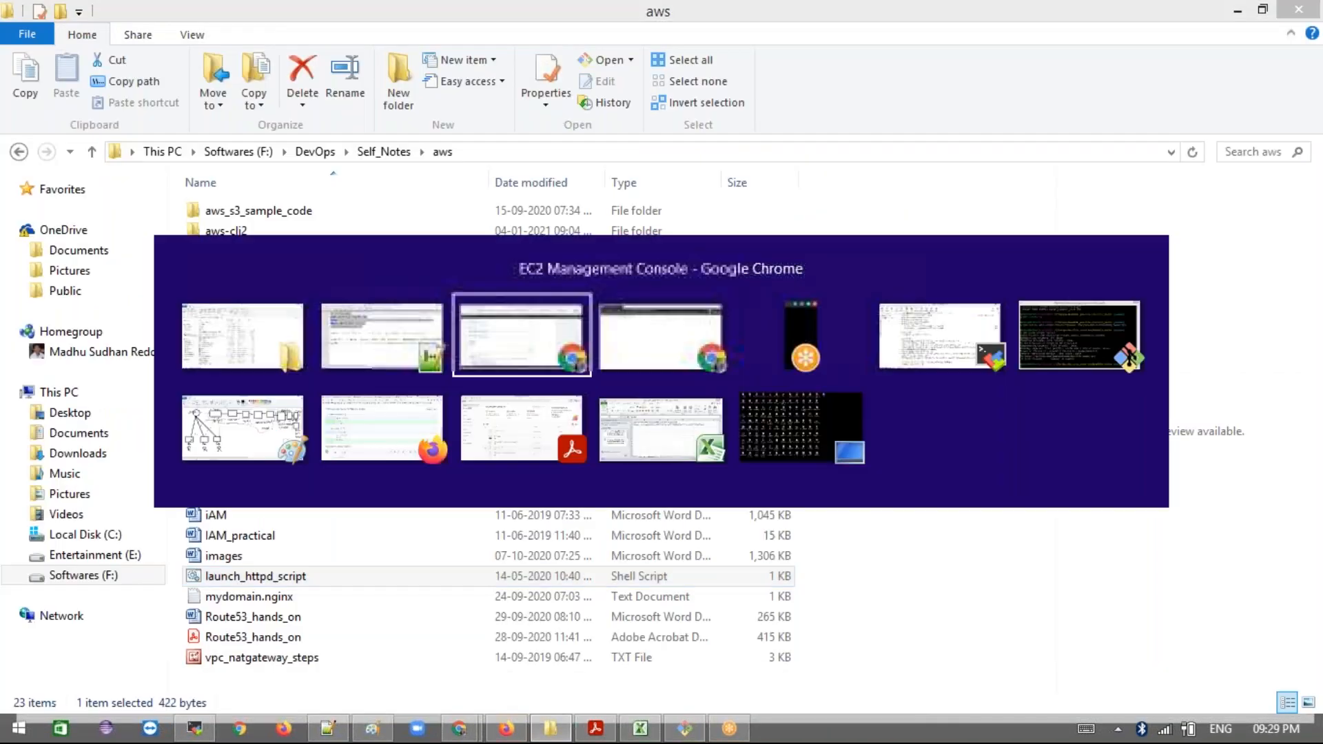
left_click(243, 479)
key("ctrl+v")
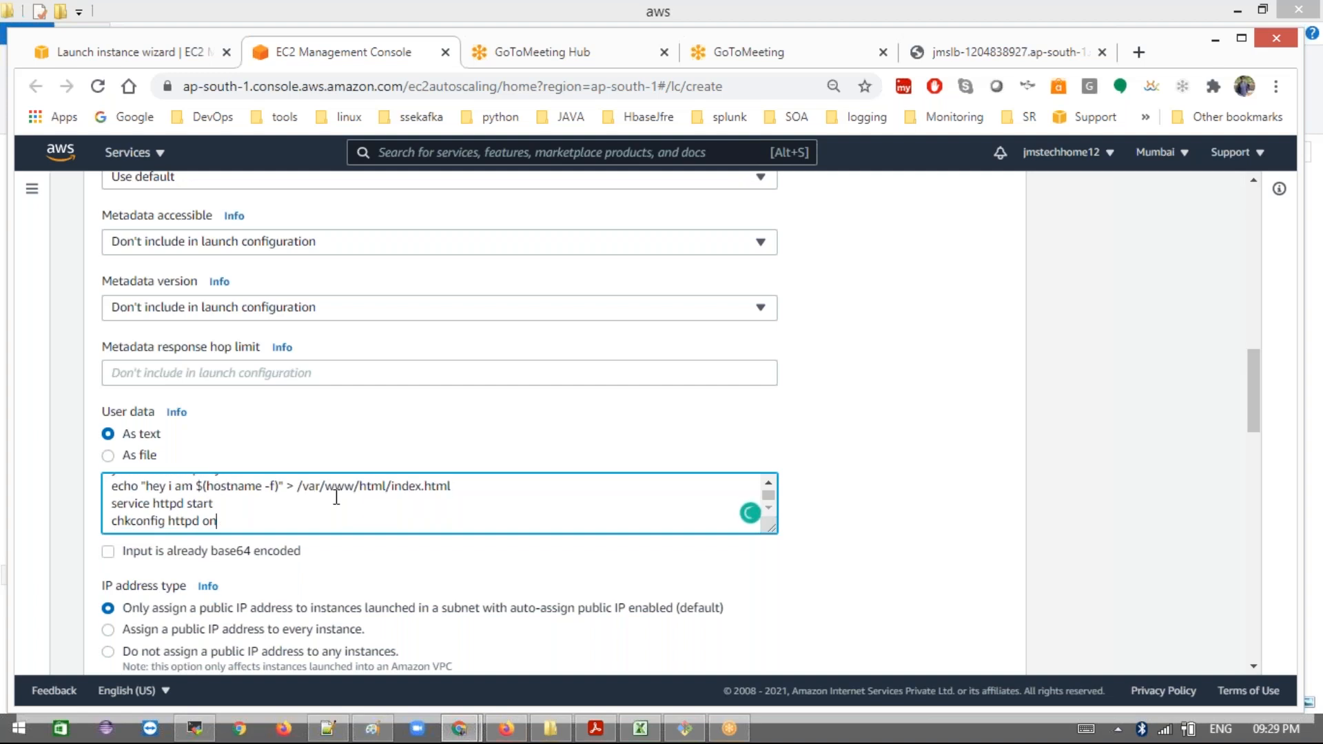
scroll(336, 498, "down", 1)
scroll(336, 498, "up", 1)
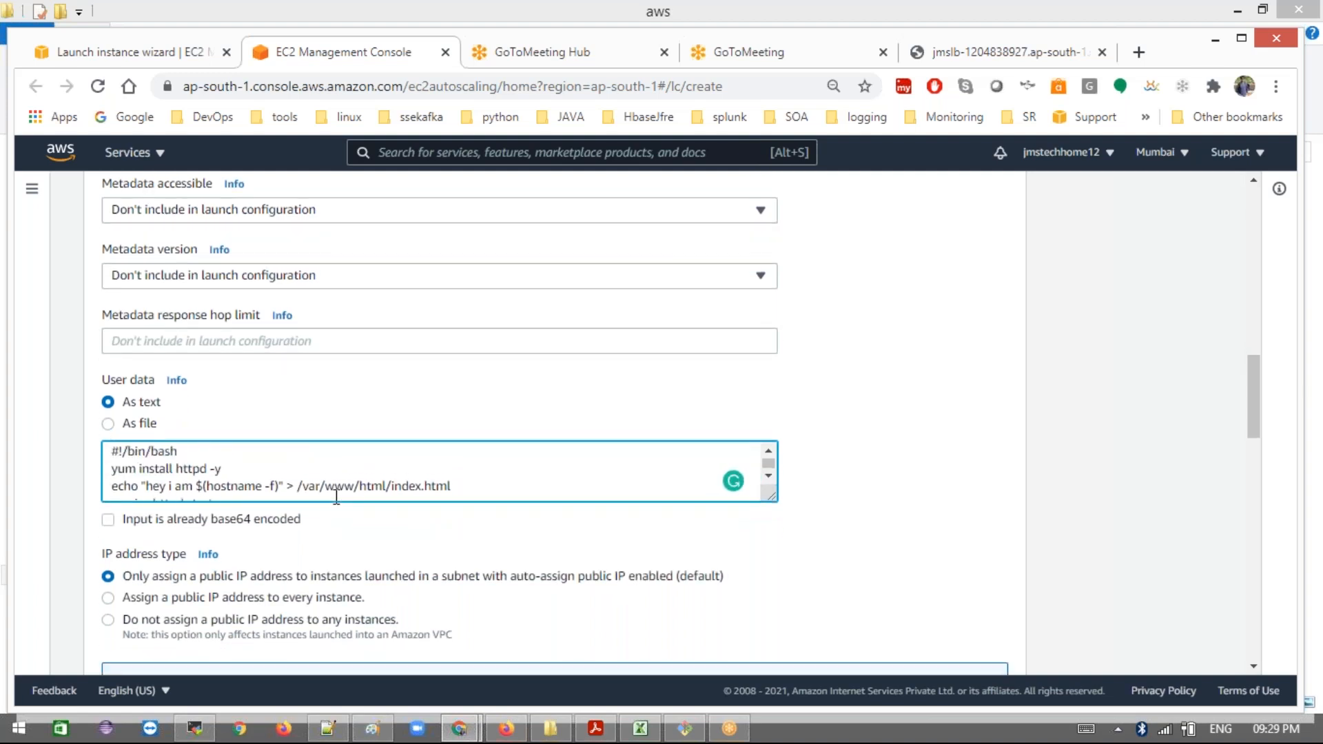
Step: Replace yum with apt in the user data's install line and re-enter the package name httpd
double_click(125, 471)
type("apt")
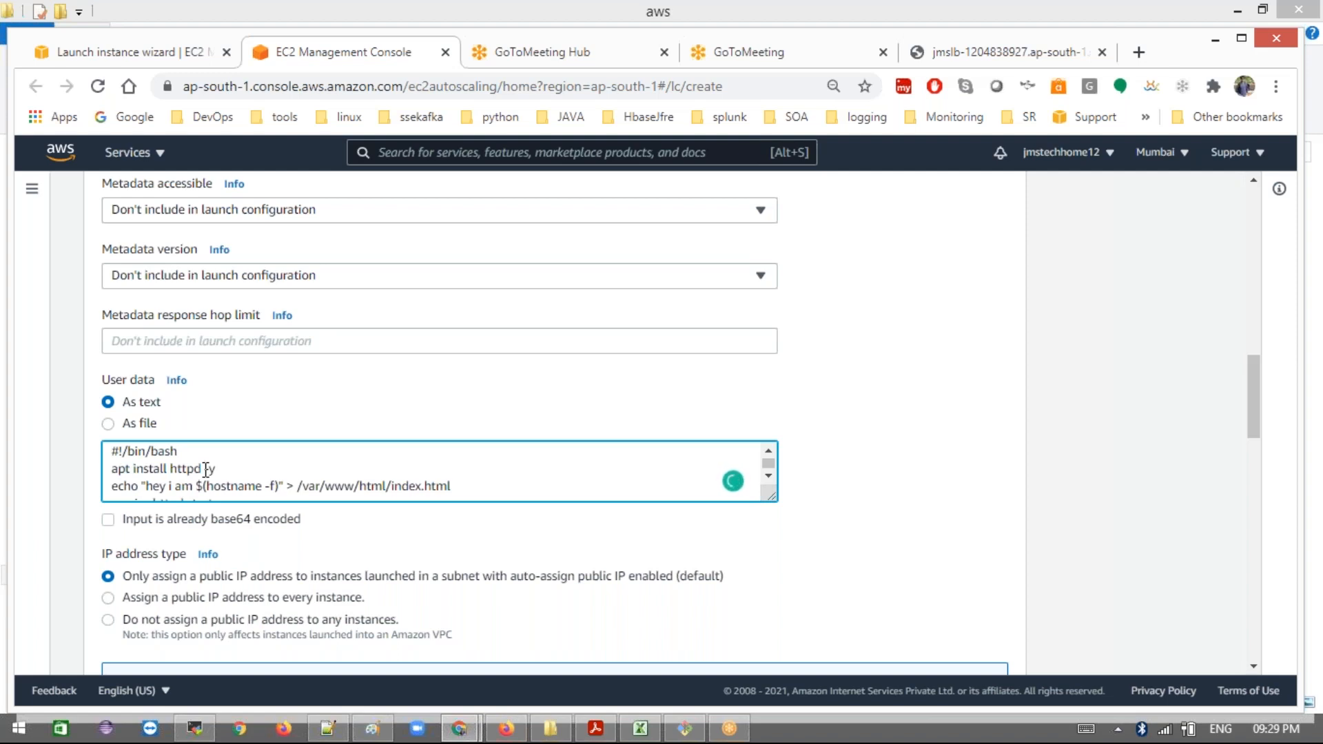
key("BackSpace")
key("BackSpace")
key("BackSpace")
key("BackSpace")
key("BackSpace")
type("httpd")
scroll(264, 470, "down", 5)
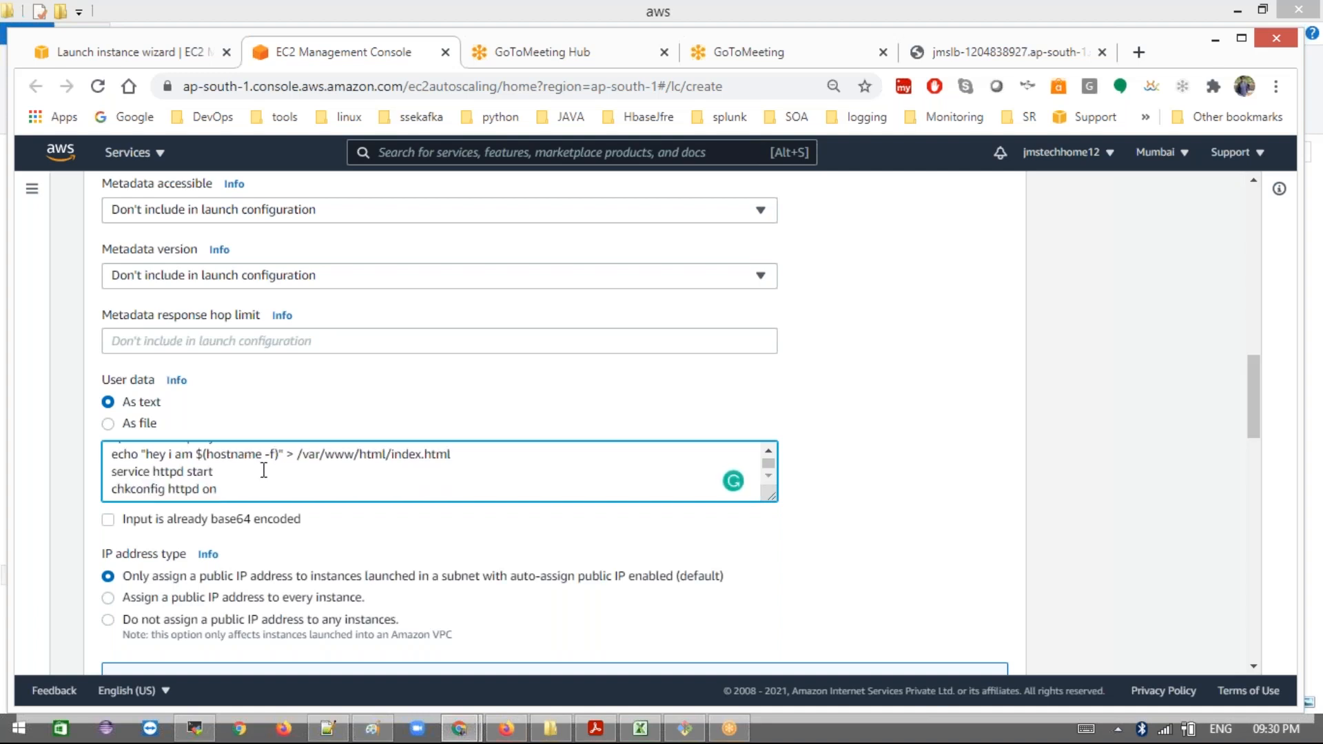
Step: Add a custom TCP rule for port 80 with source Anywhere to the new security group
scroll(264, 469, "down", 1)
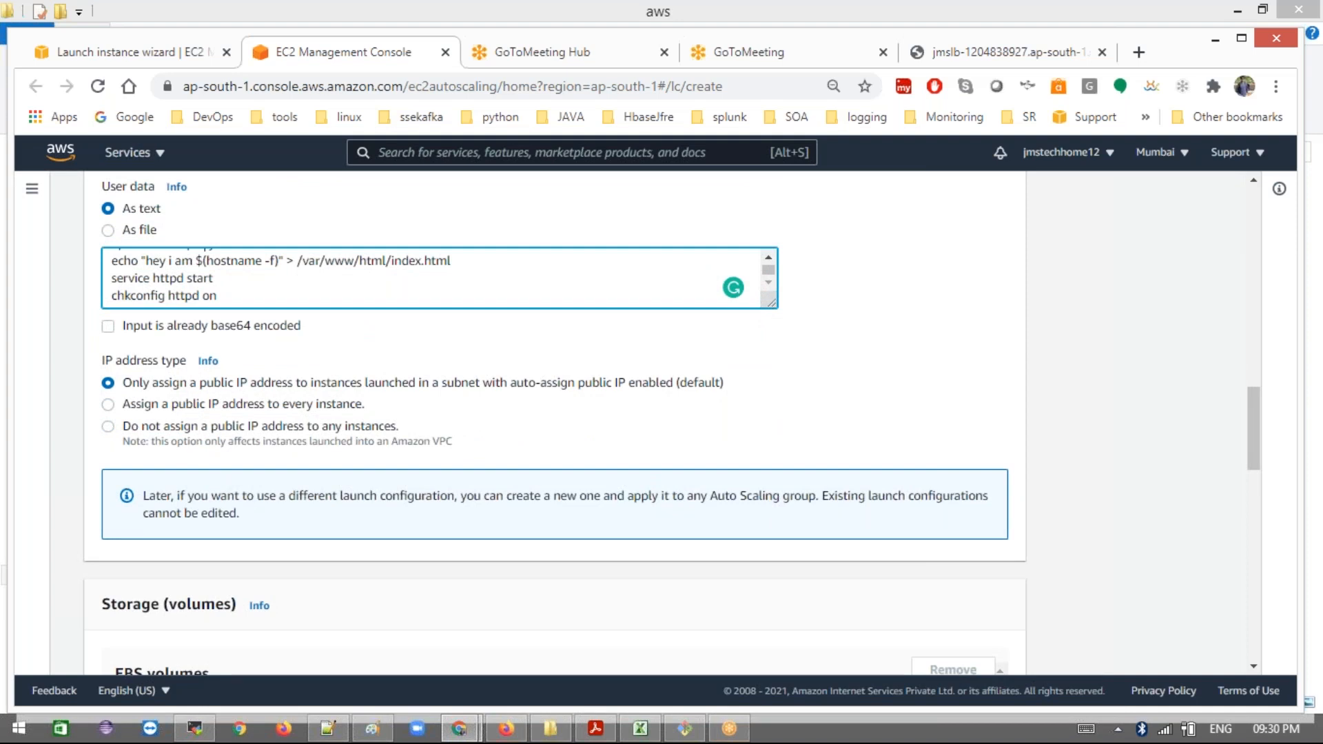
scroll(266, 469, "down", 5)
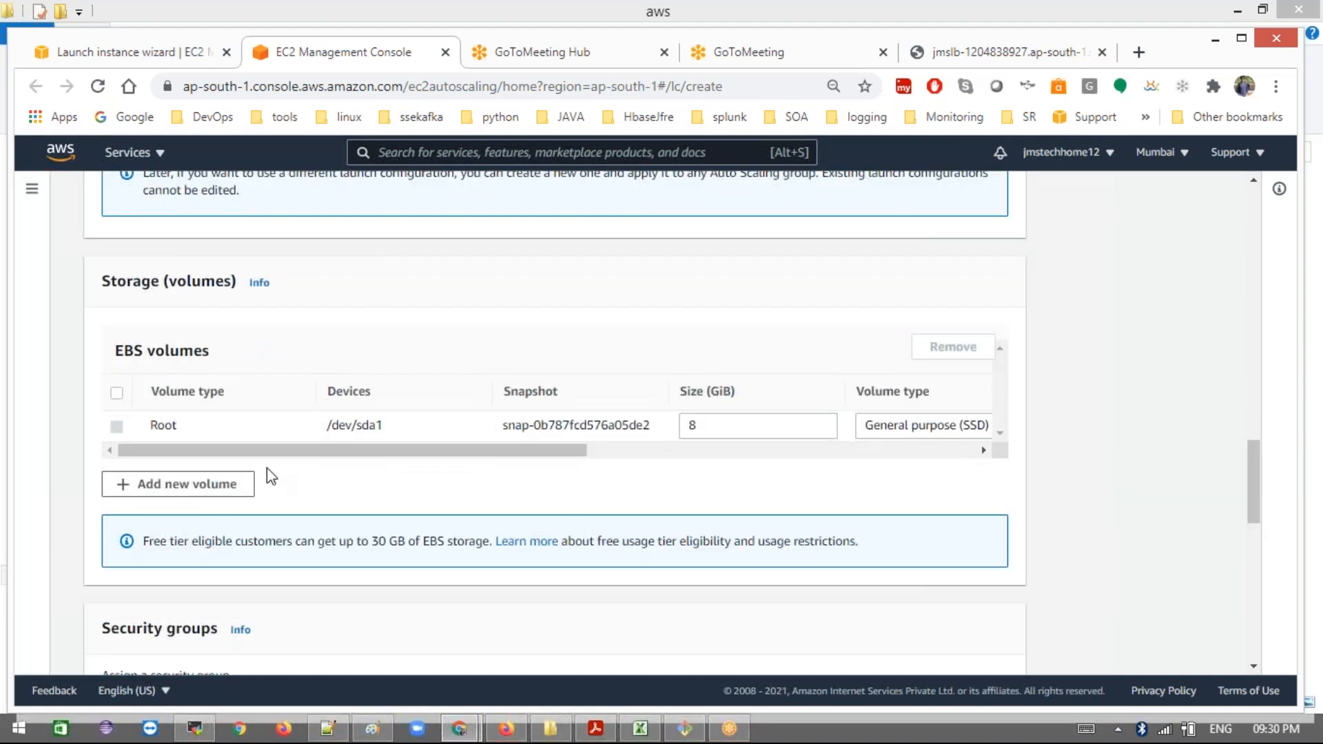
scroll(335, 458, "down", 6)
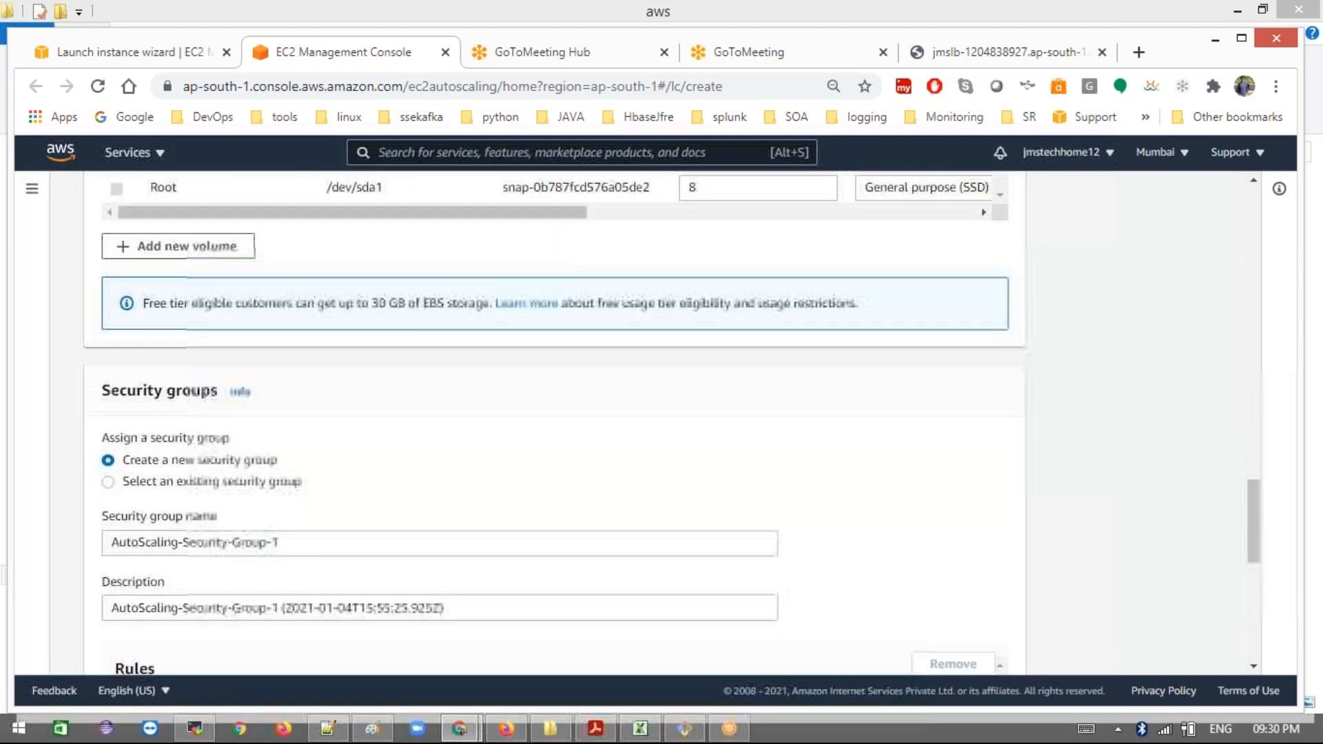
scroll(183, 434, "down", 3)
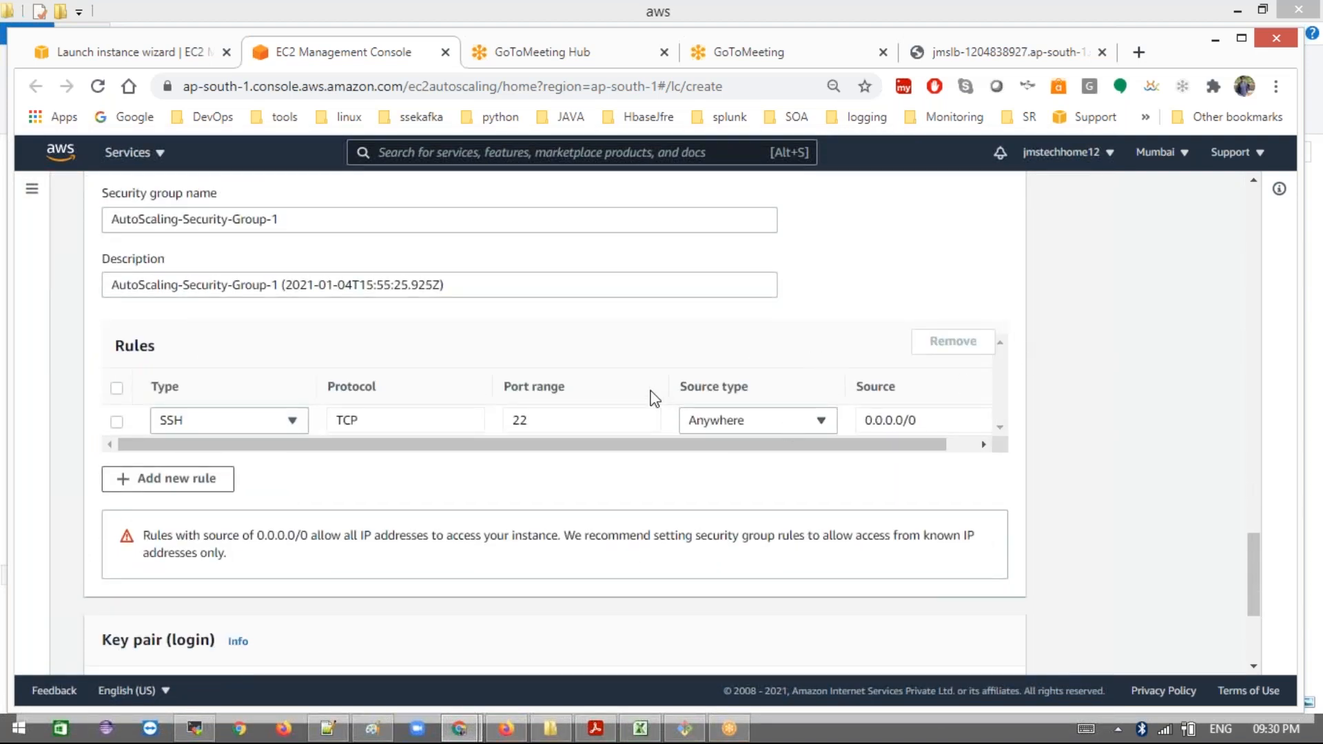
left_click(232, 480)
left_click(571, 455)
key("BackSpace")
type("80")
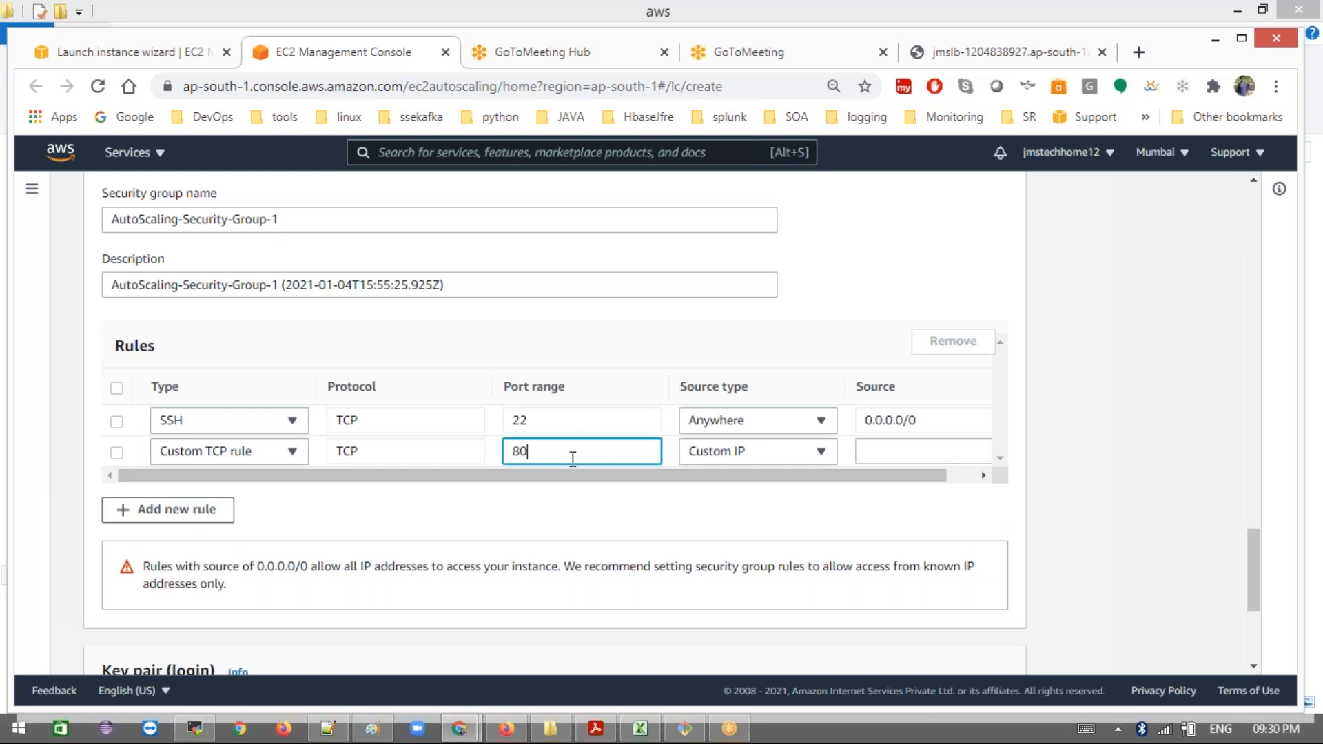
left_click(786, 456)
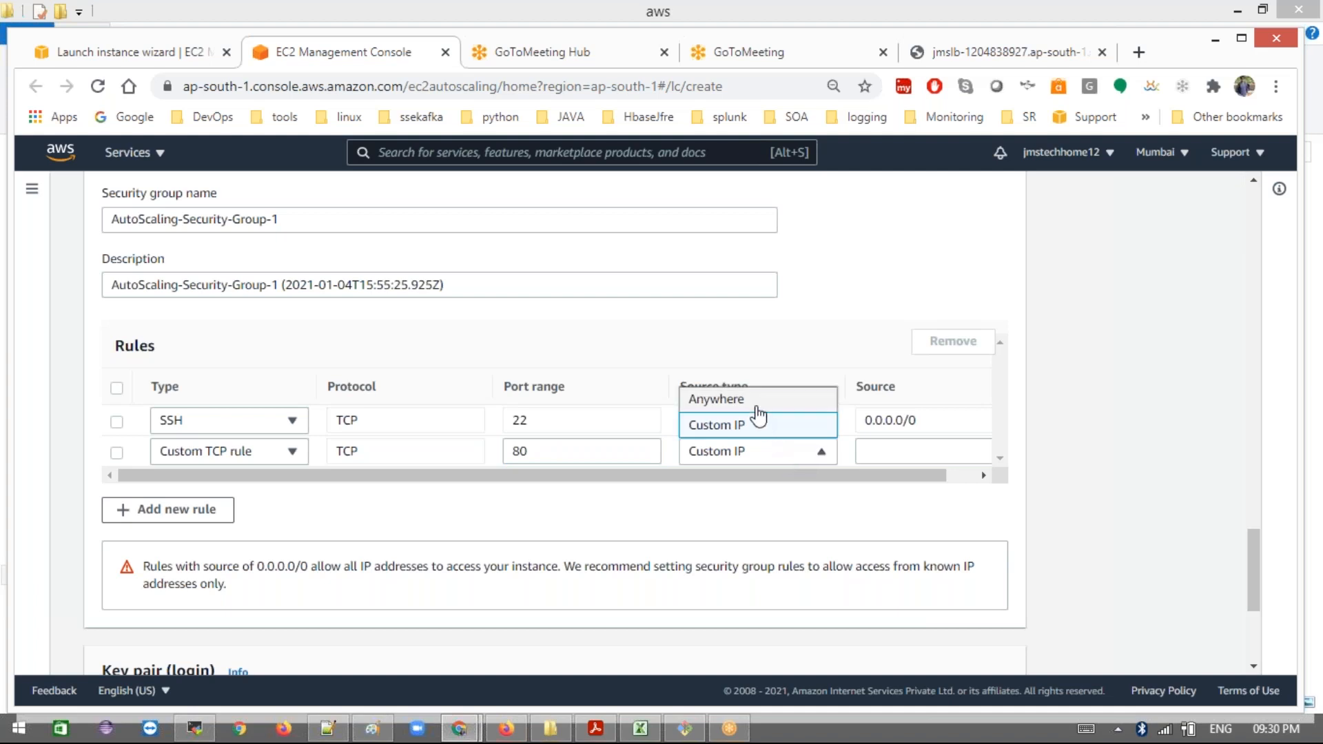
left_click(756, 406)
Step: Choose the existing key pair jmsth28, acknowledge access to its private key file and create the launch configuration
scroll(668, 531, "down", 5)
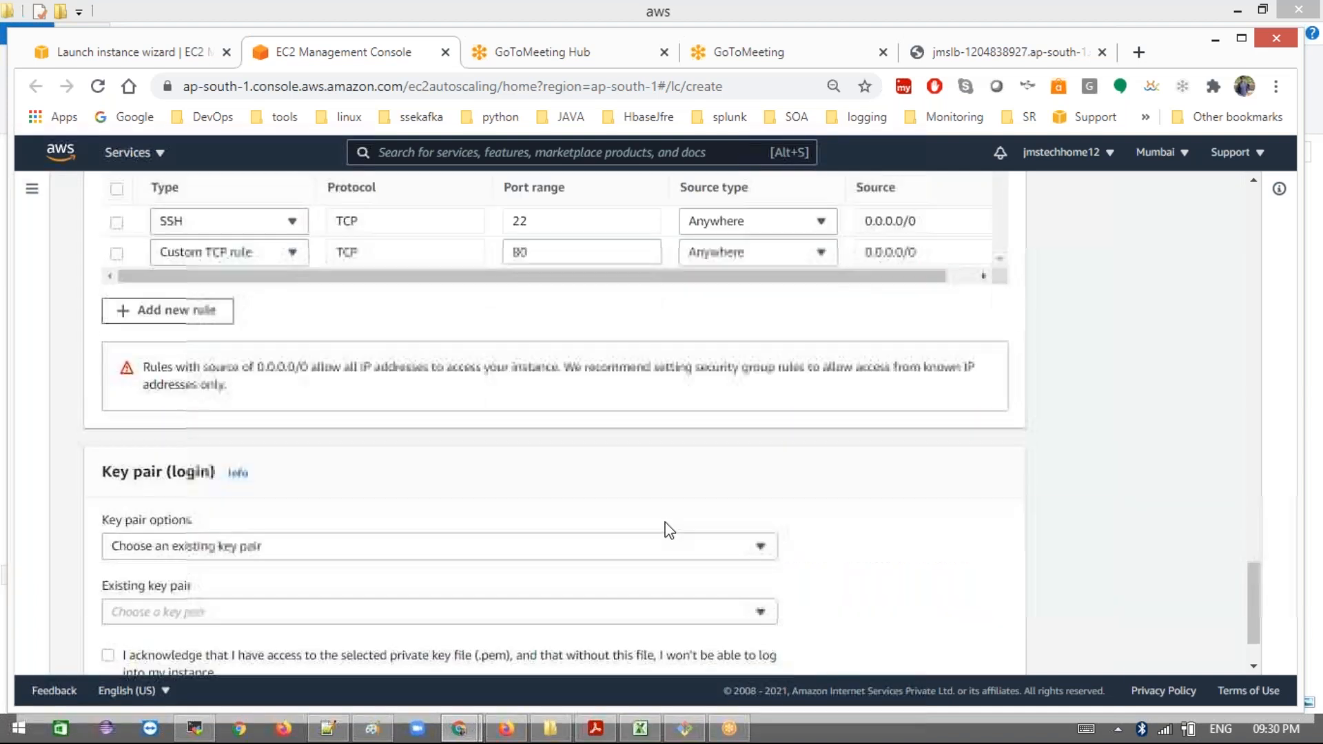
left_click(658, 527)
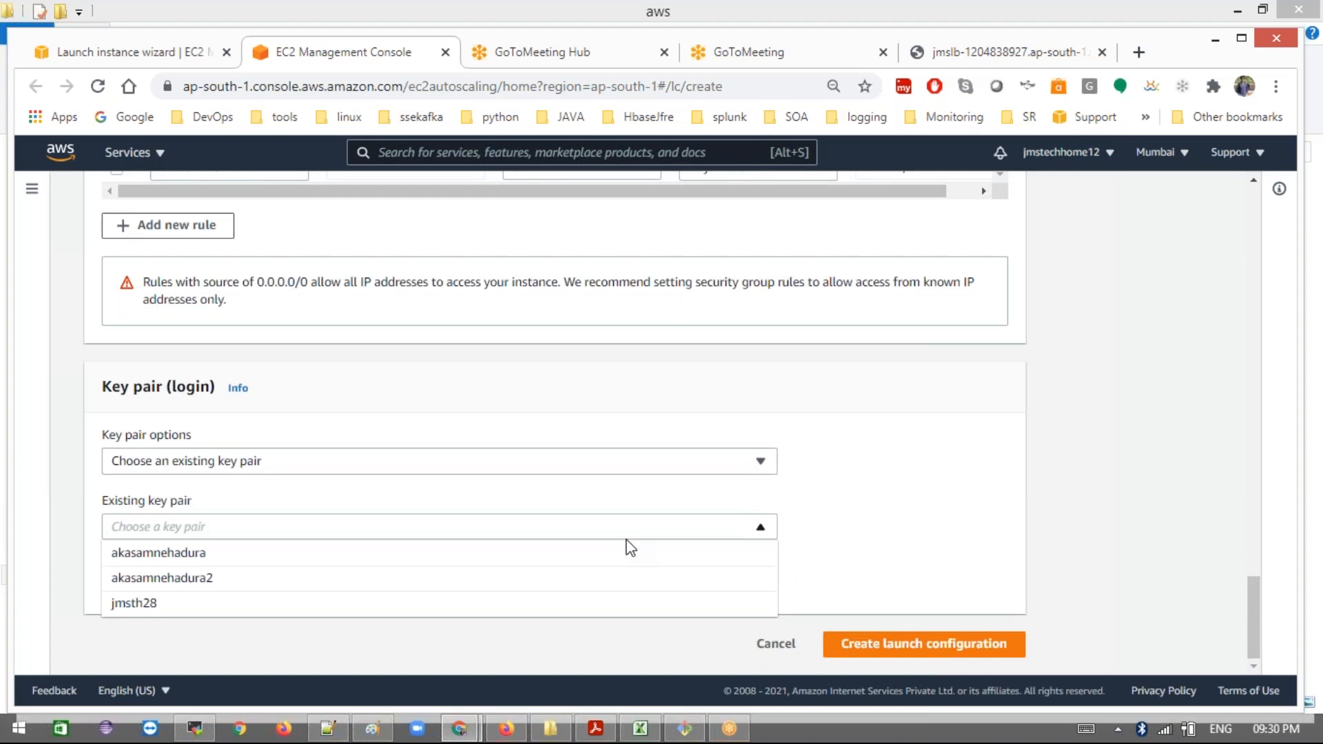
left_click(439, 616)
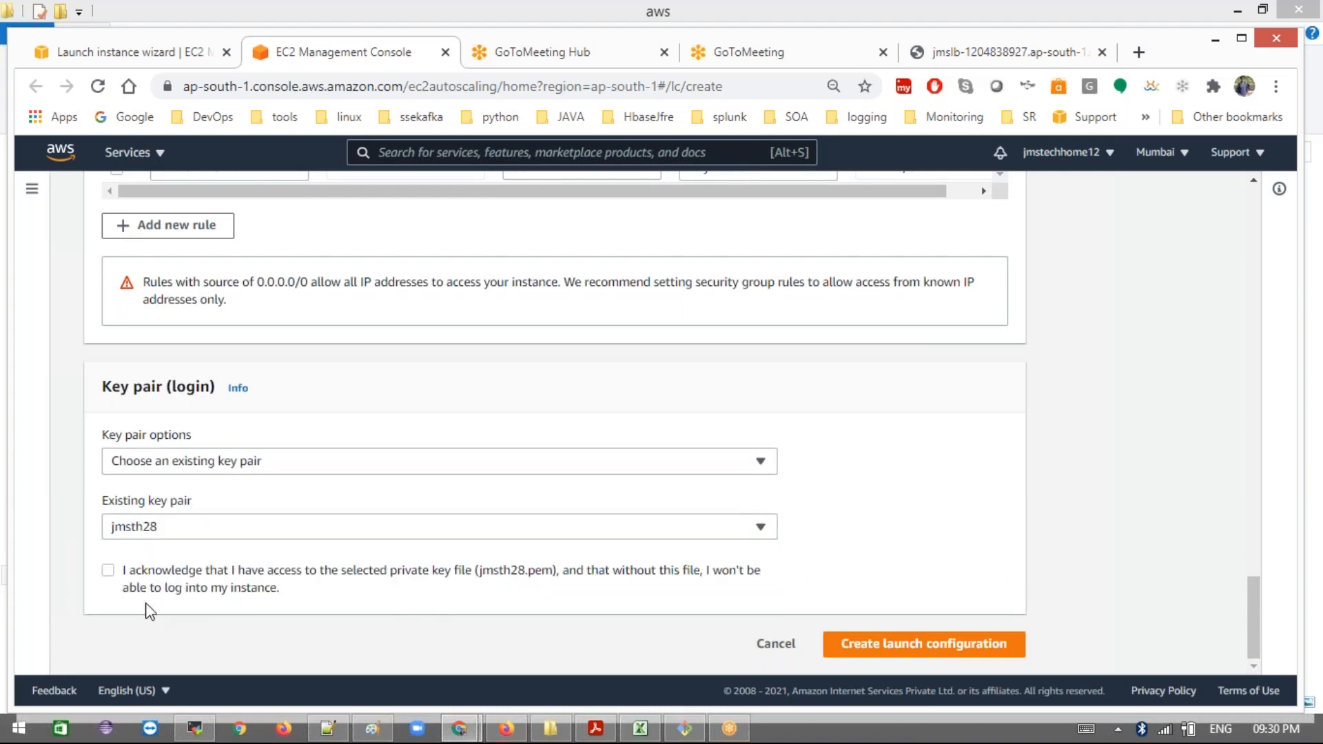
left_click(109, 572)
left_click(916, 652)
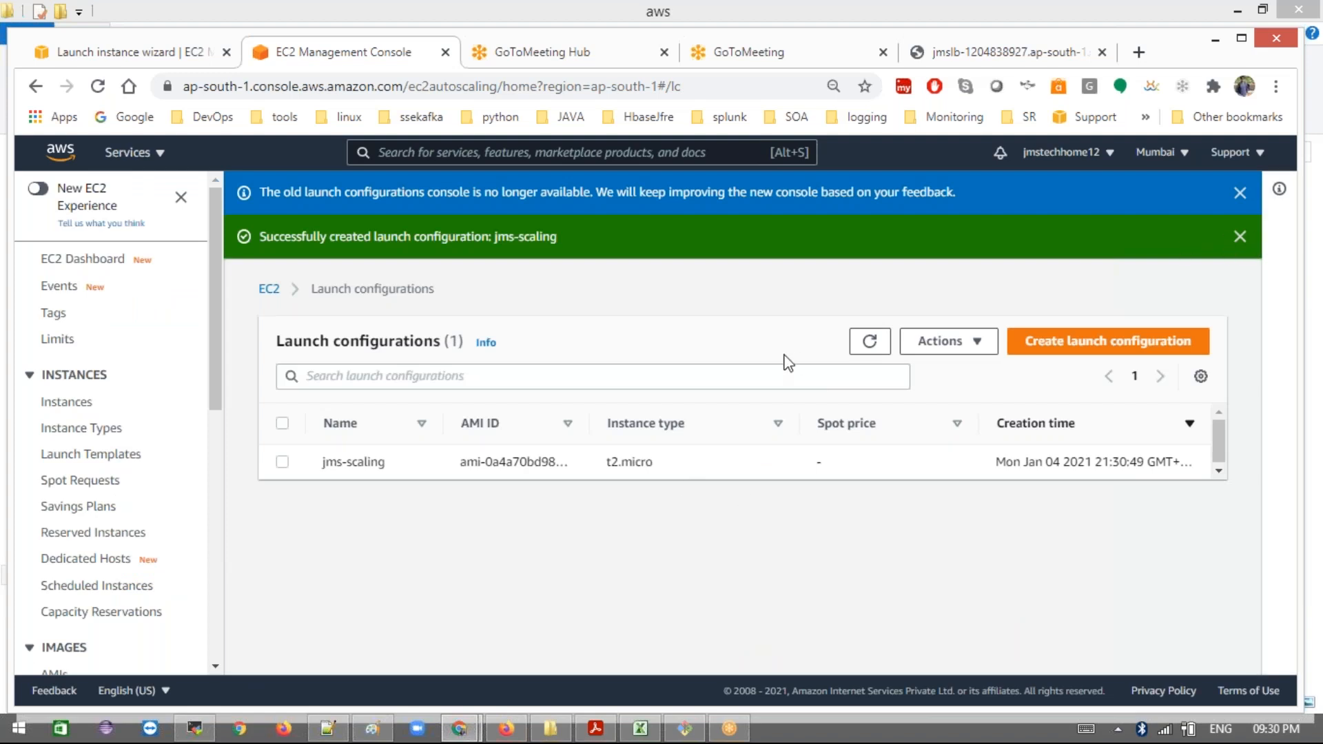
Step: Open the EC2 dashboard in the launch instance wizard's browser tab and show the region's instances
scroll(92, 561, "down", 8)
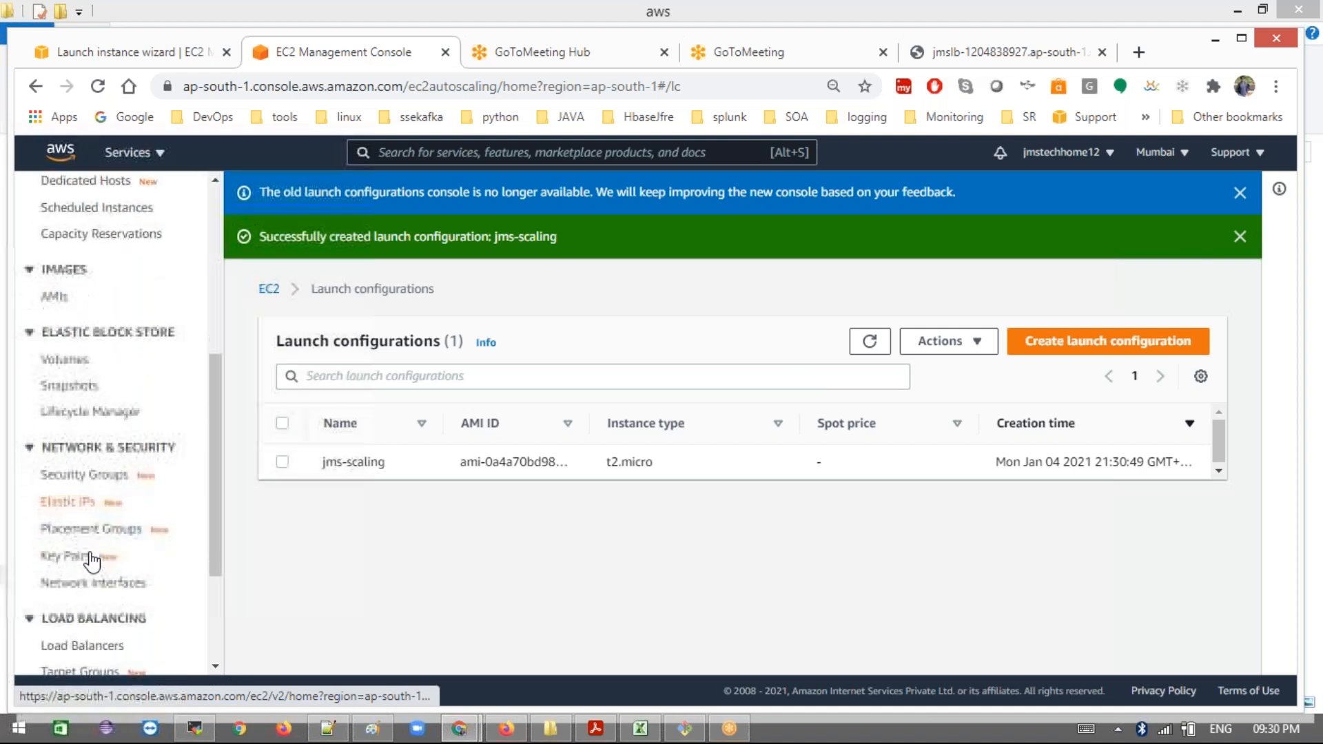
left_click(184, 55)
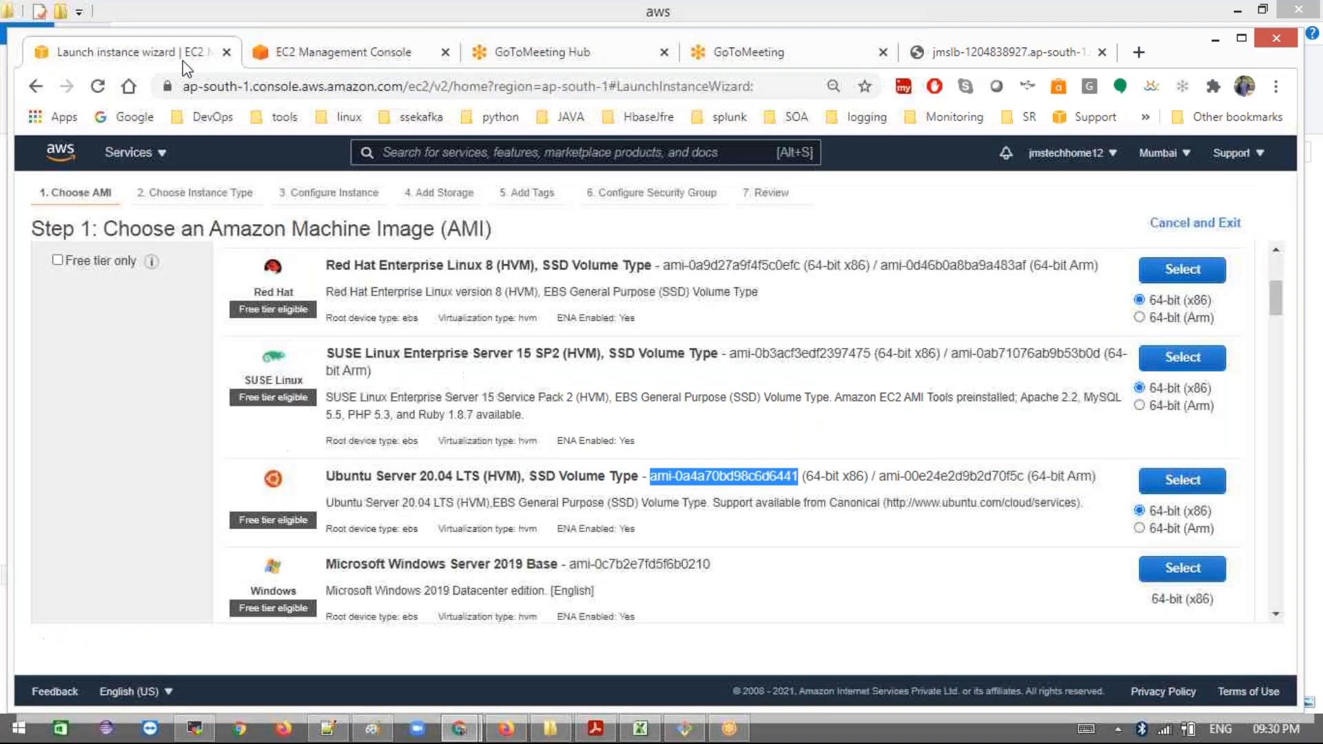
left_click(135, 152)
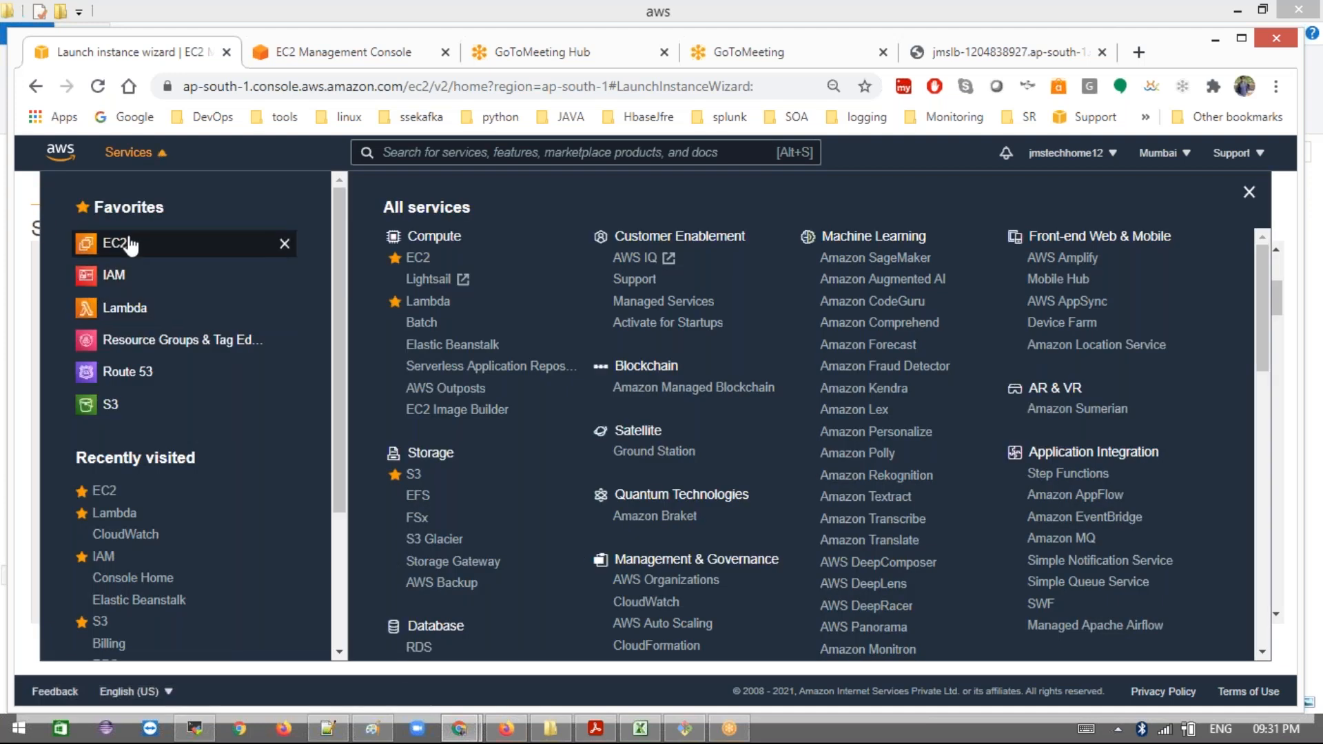
left_click(130, 244)
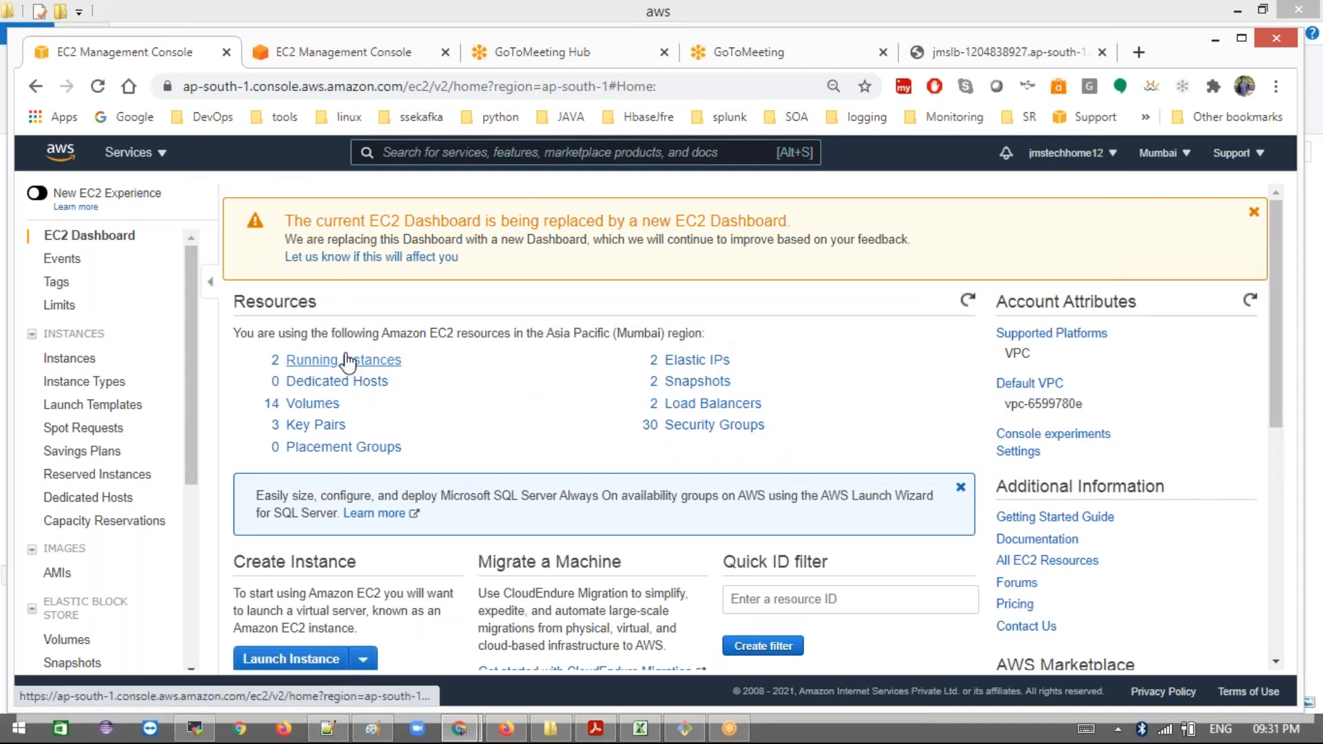
left_click(348, 360)
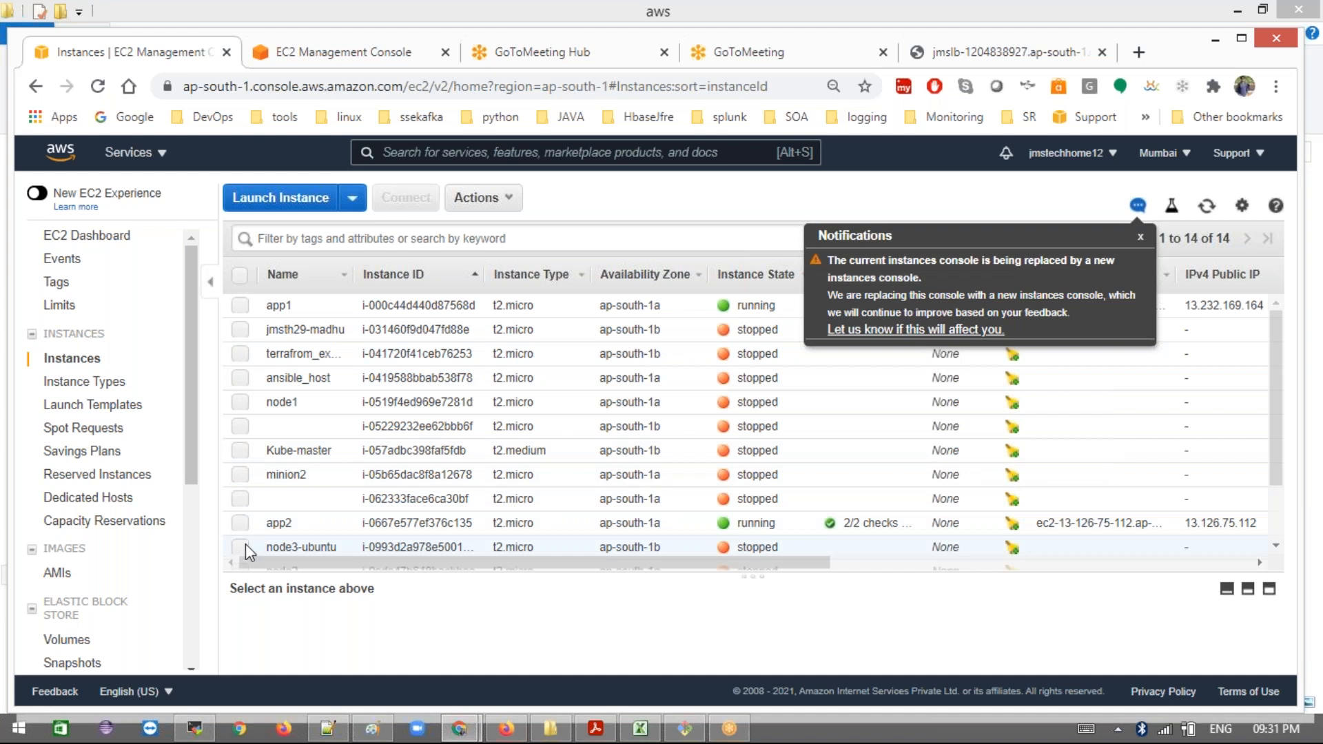
Step: Dismiss the console notification, refresh the instance list and examine the names and states of the instances
scroll(517, 421, "down", 1)
scroll(517, 420, "down", 1)
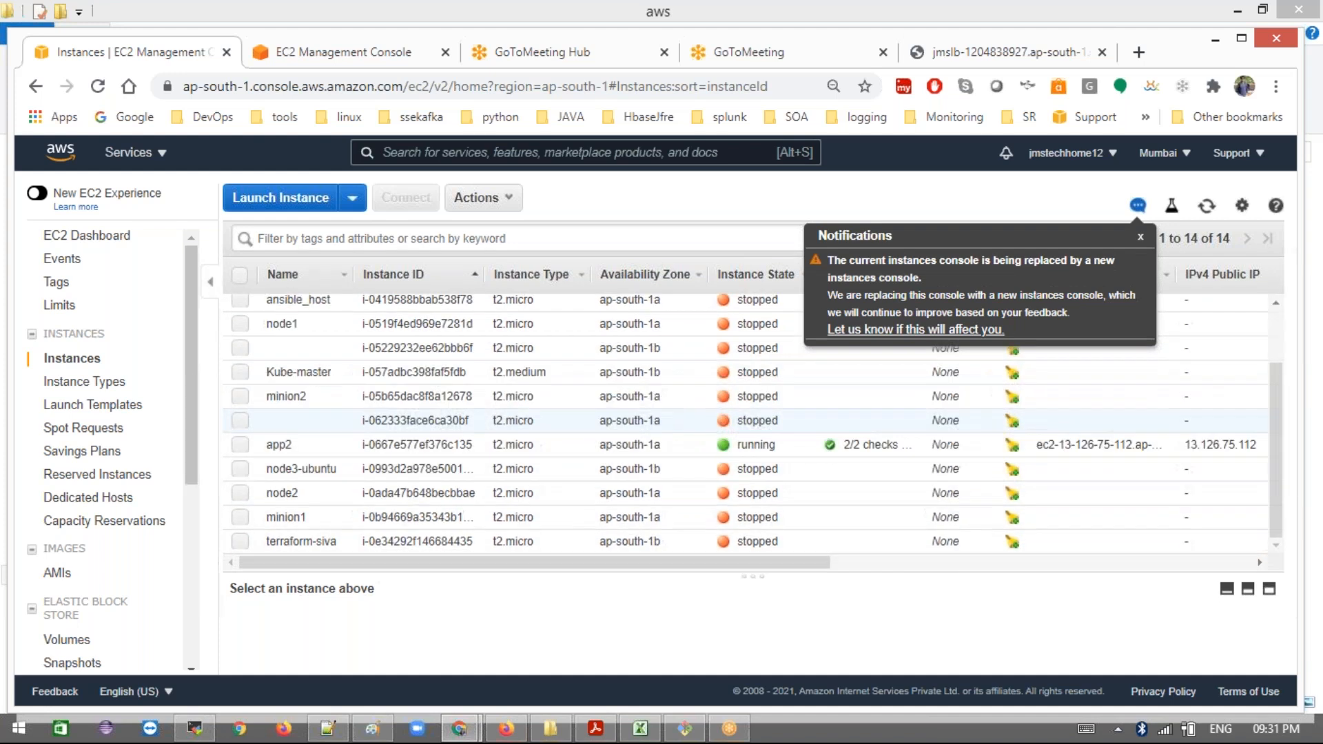
scroll(517, 420, "up", 2)
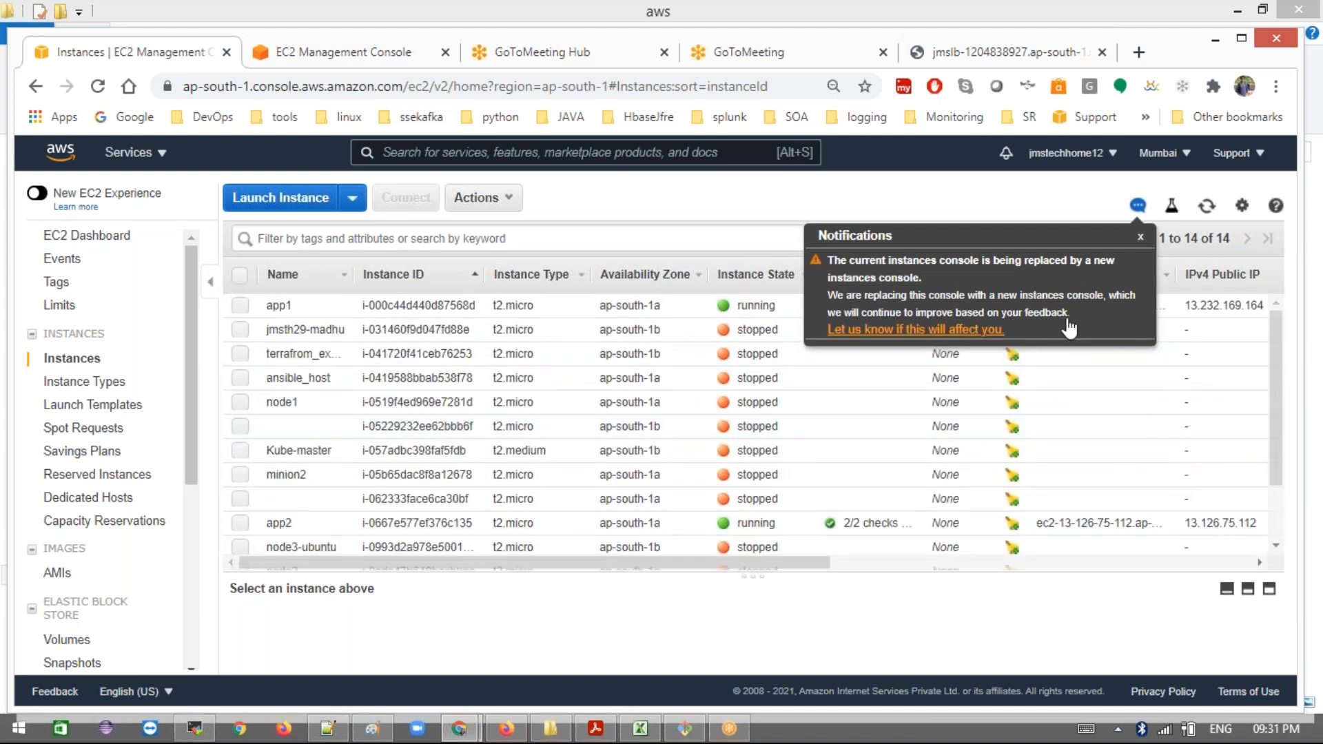
left_click(1141, 239)
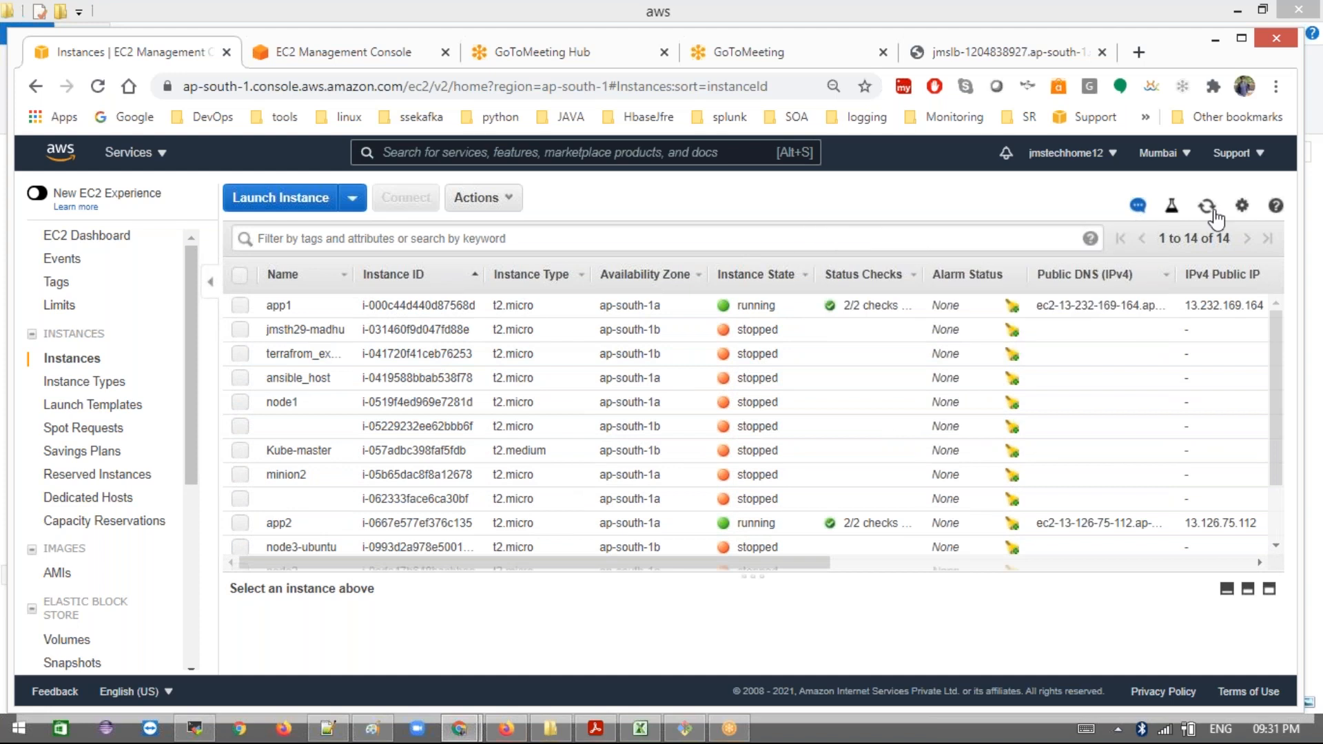
left_click(1215, 217)
scroll(818, 400, "down", 2)
scroll(818, 400, "up", 2)
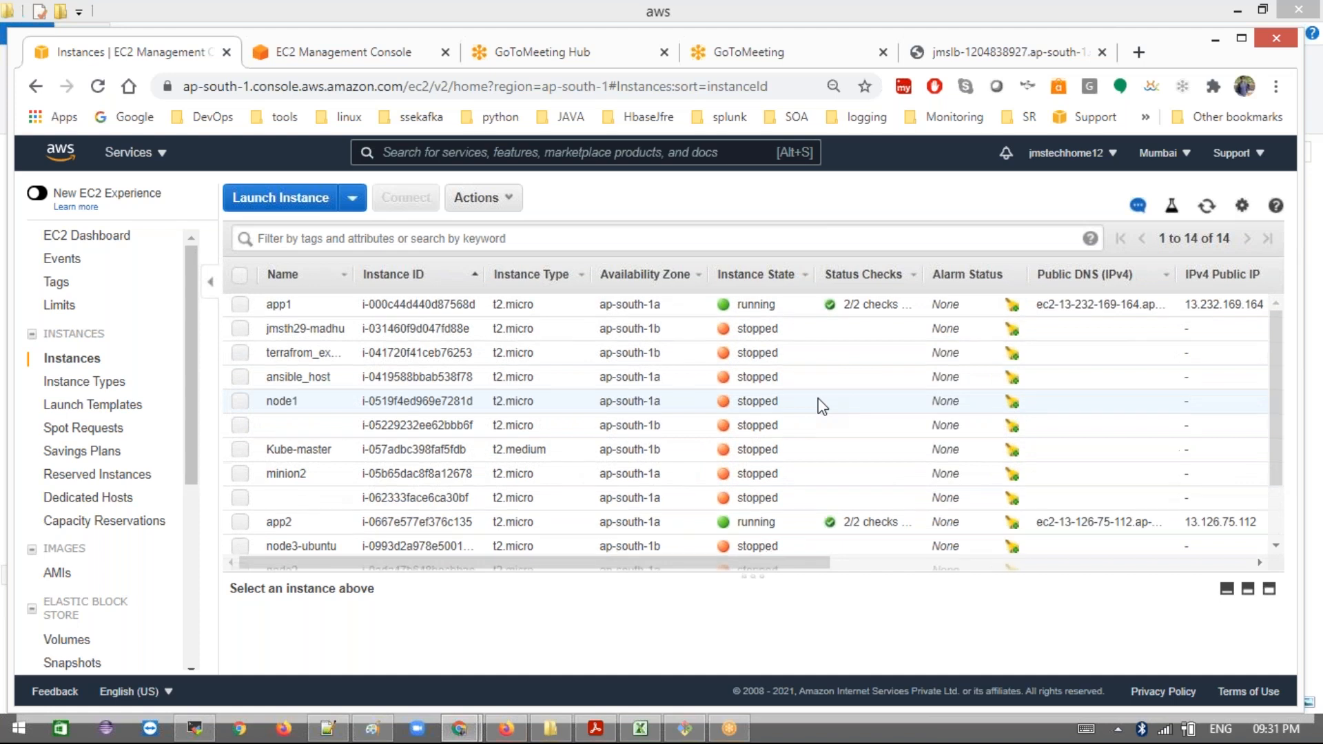
scroll(817, 398, "down", 2)
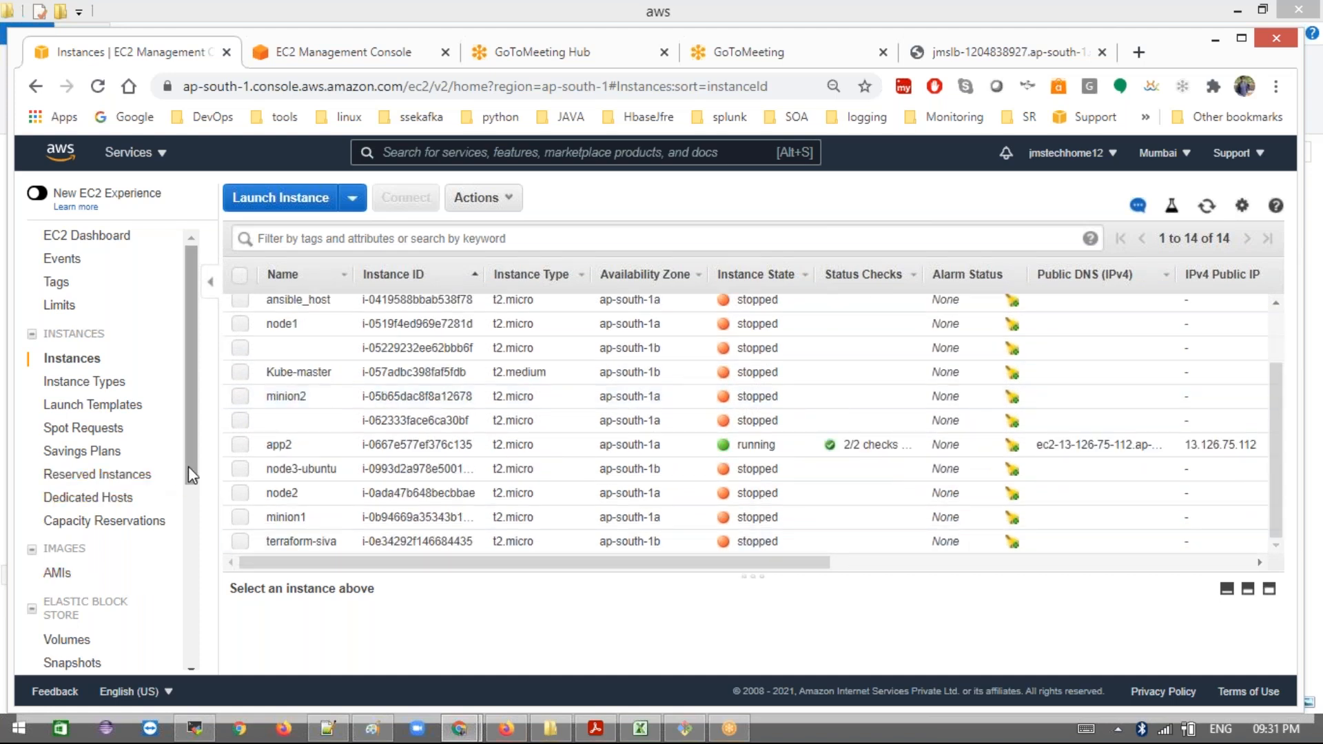
Step: Start creating an Auto Scaling group and name it madhu_ag
scroll(188, 466, "down", 5)
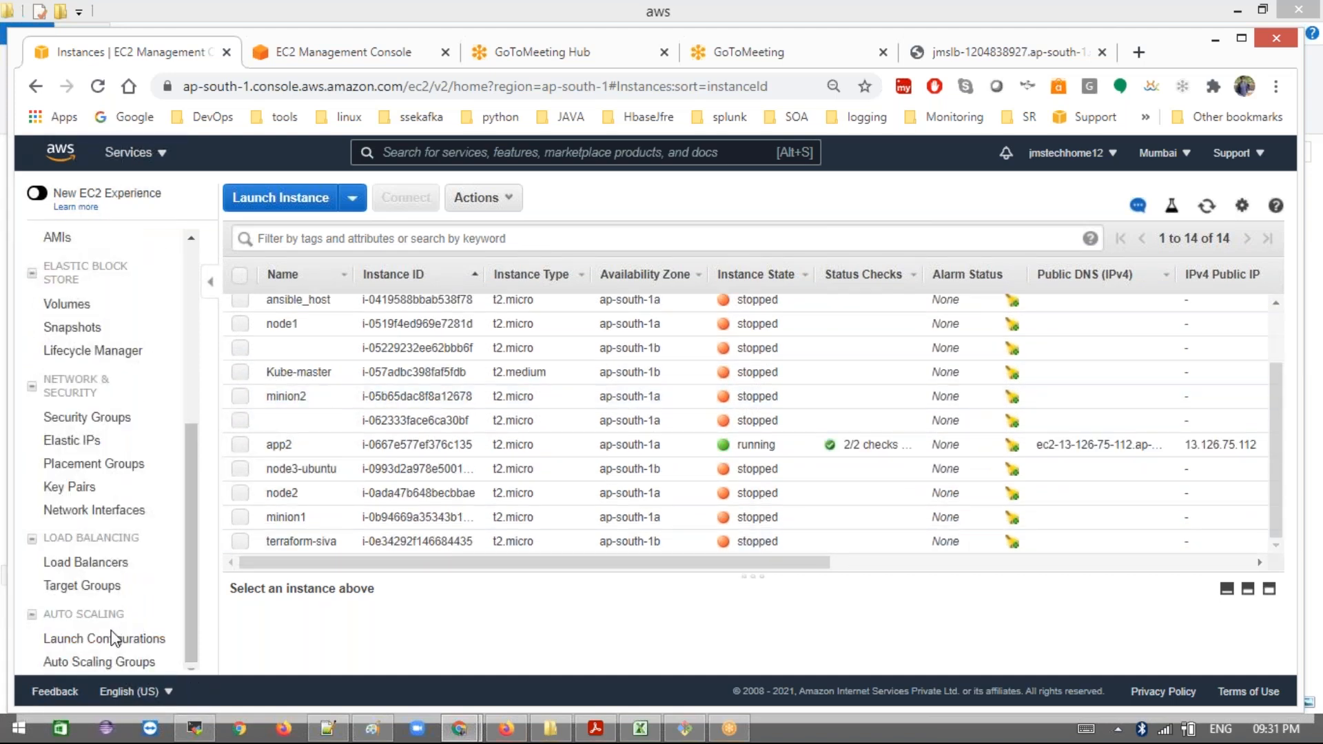
left_click(104, 663)
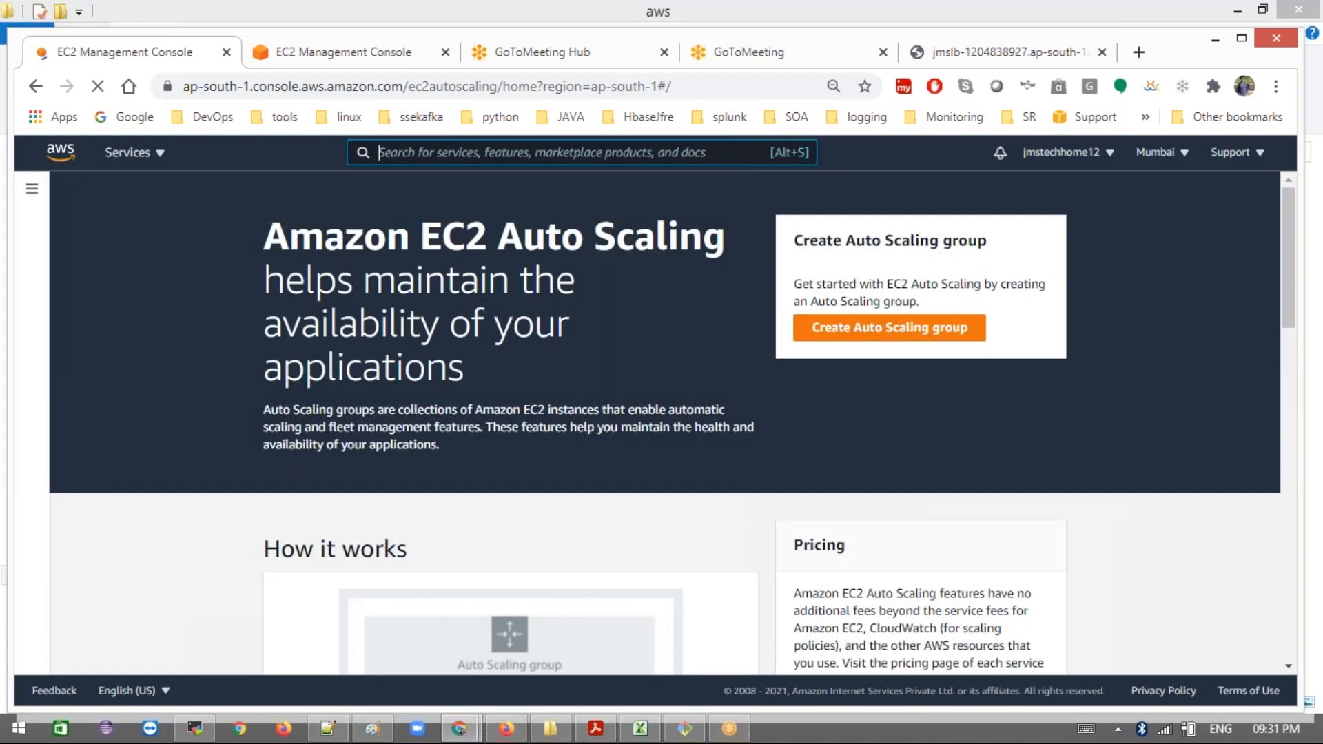
left_click(859, 327)
left_click(418, 438)
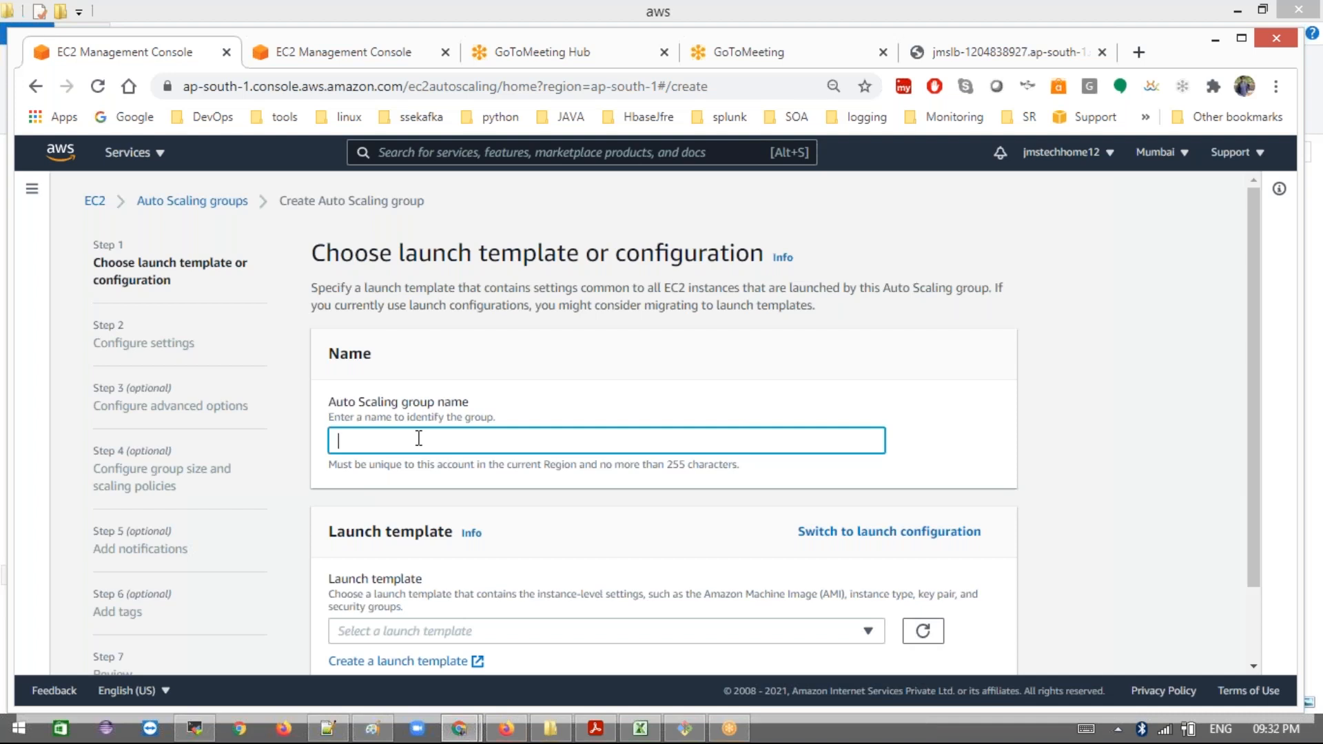
type("madhu_ag")
scroll(570, 547, "down", 2)
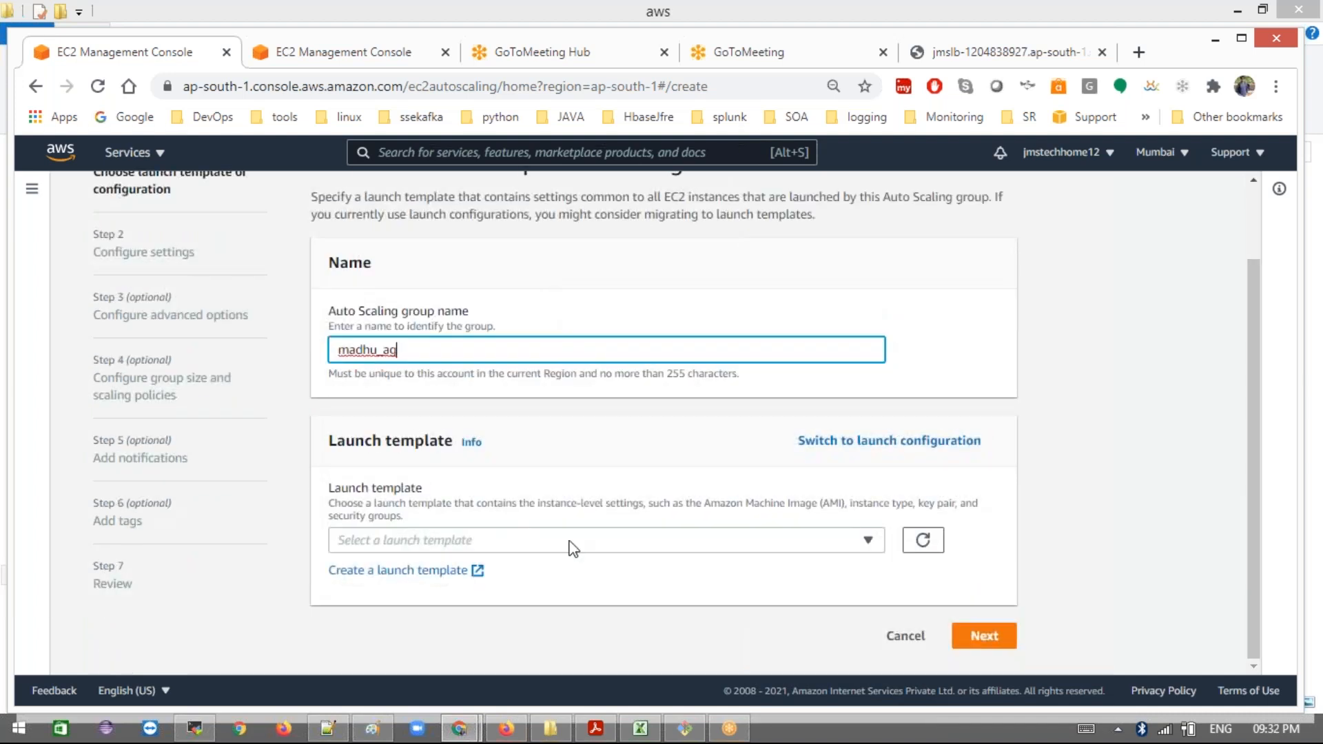
Step: Check which launch templates are available for the group and refresh their list
left_click(583, 547)
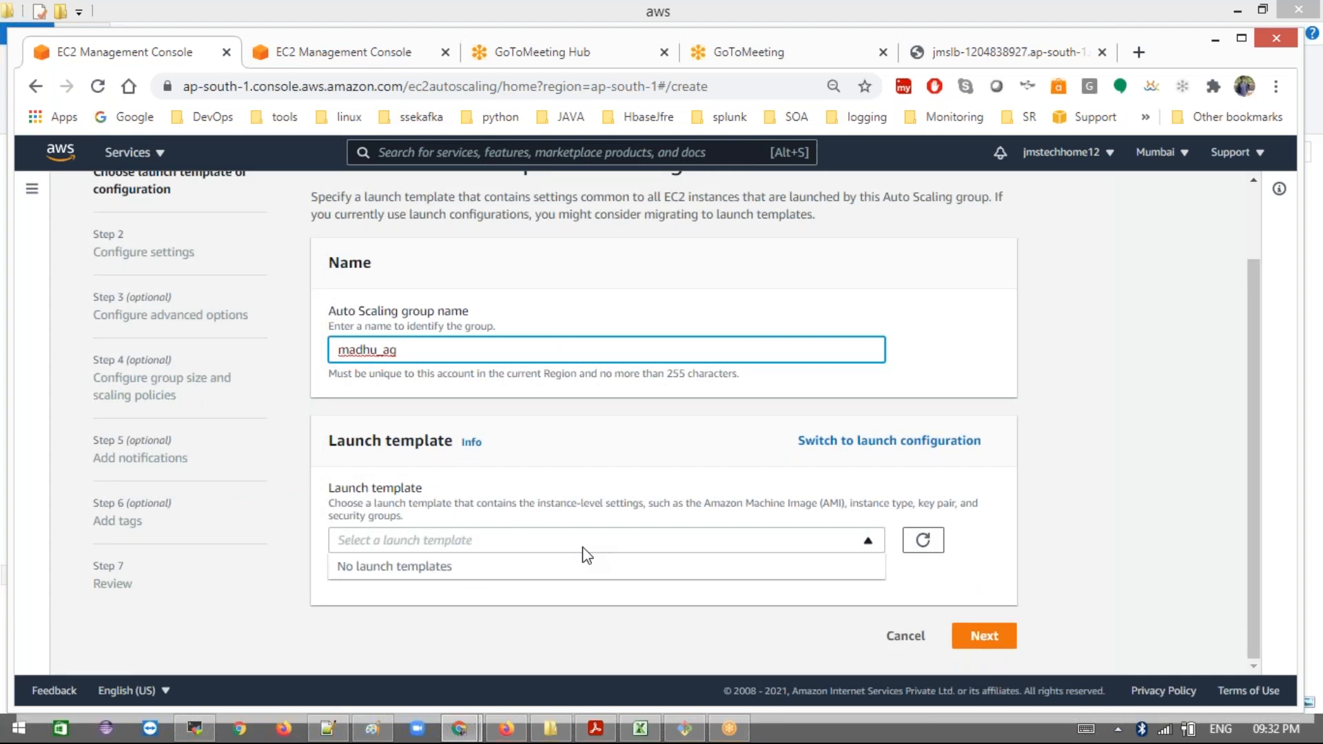
left_click(924, 541)
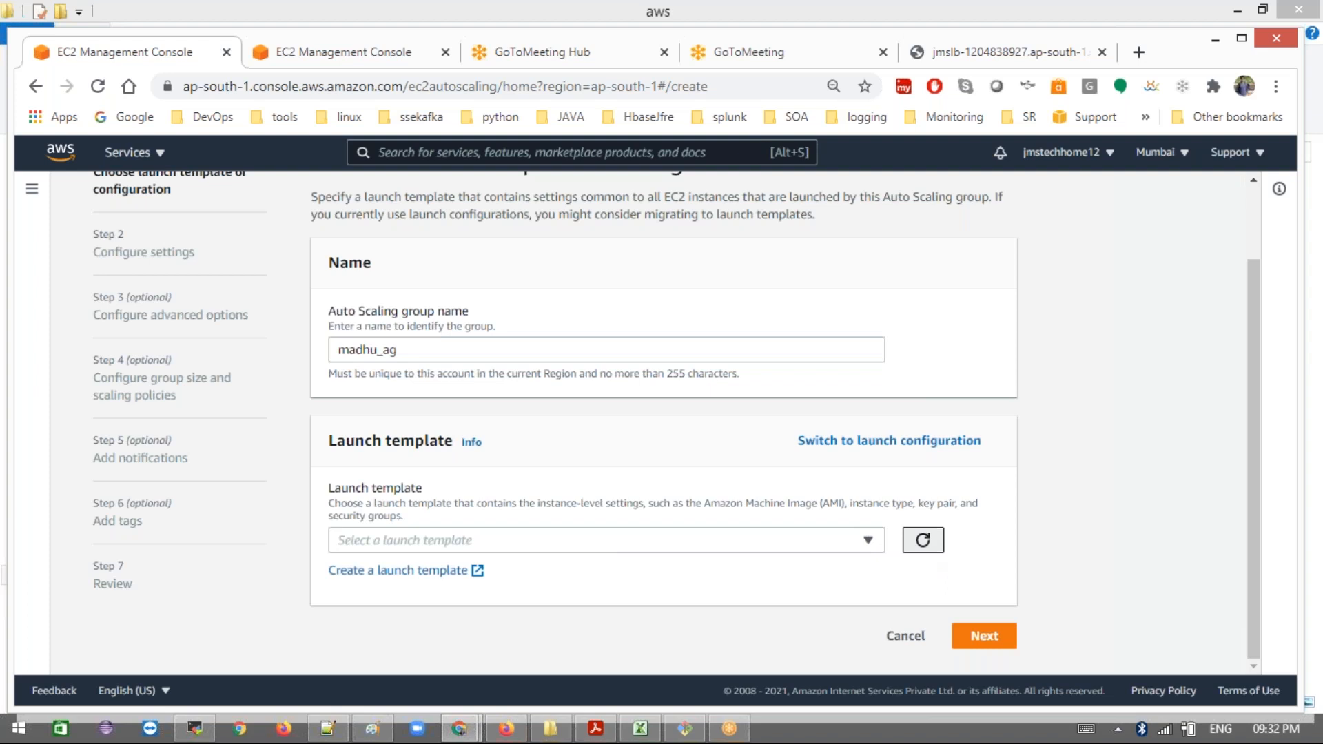
left_click(924, 541)
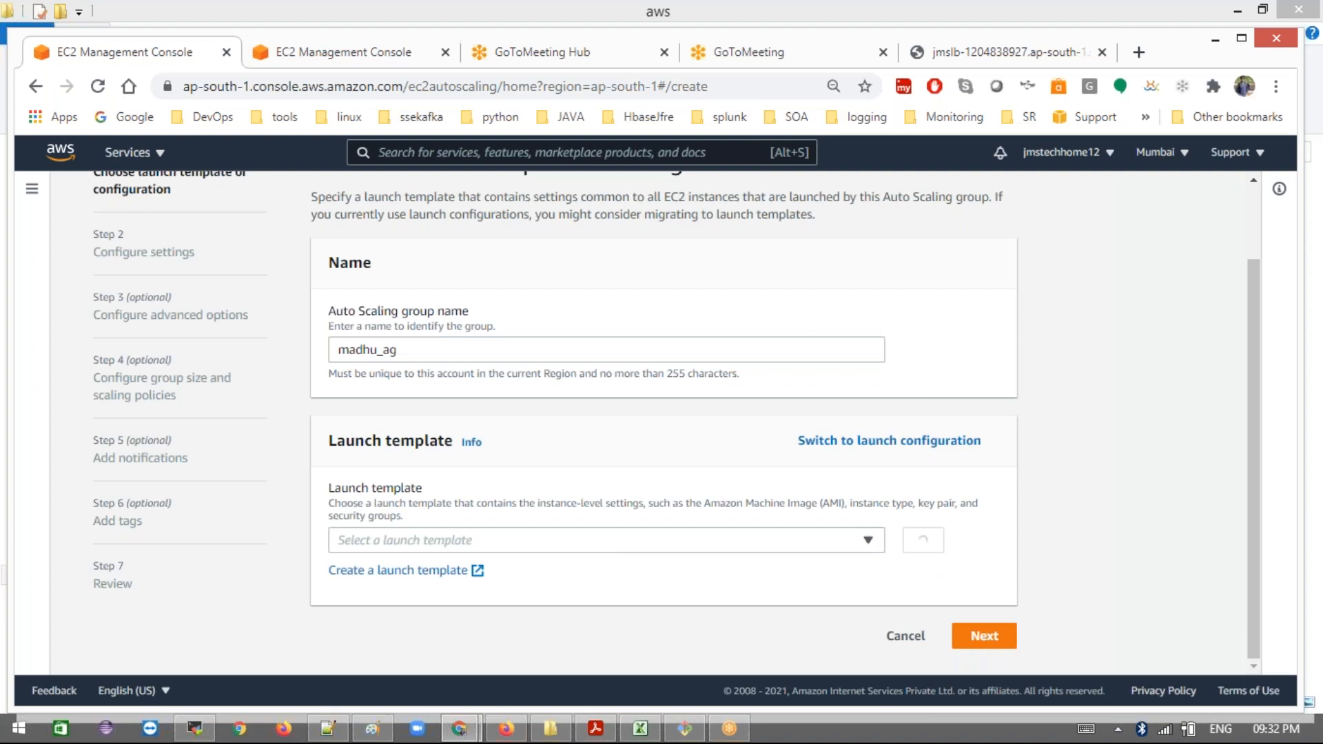
Step: Base the group on a launch configuration instead of a template, select jms-scaling and continue to the settings step
left_click(880, 444)
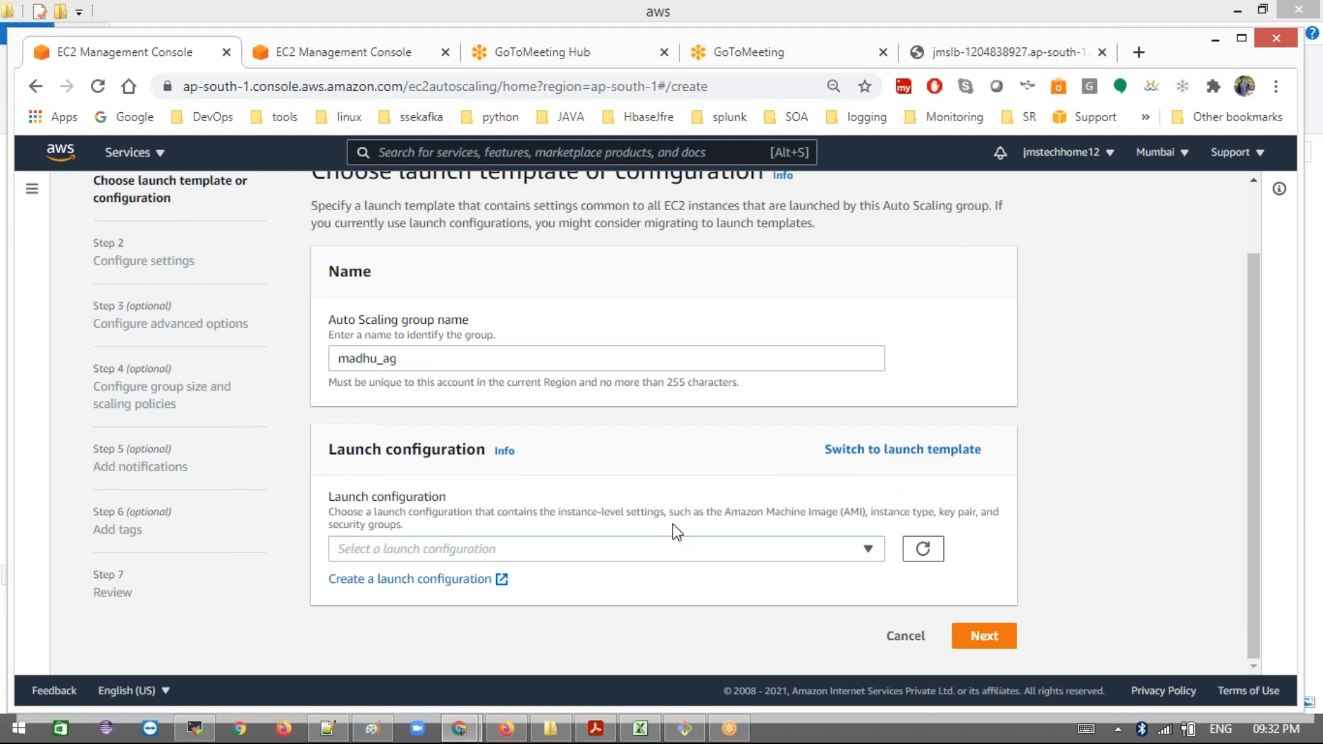
left_click(820, 551)
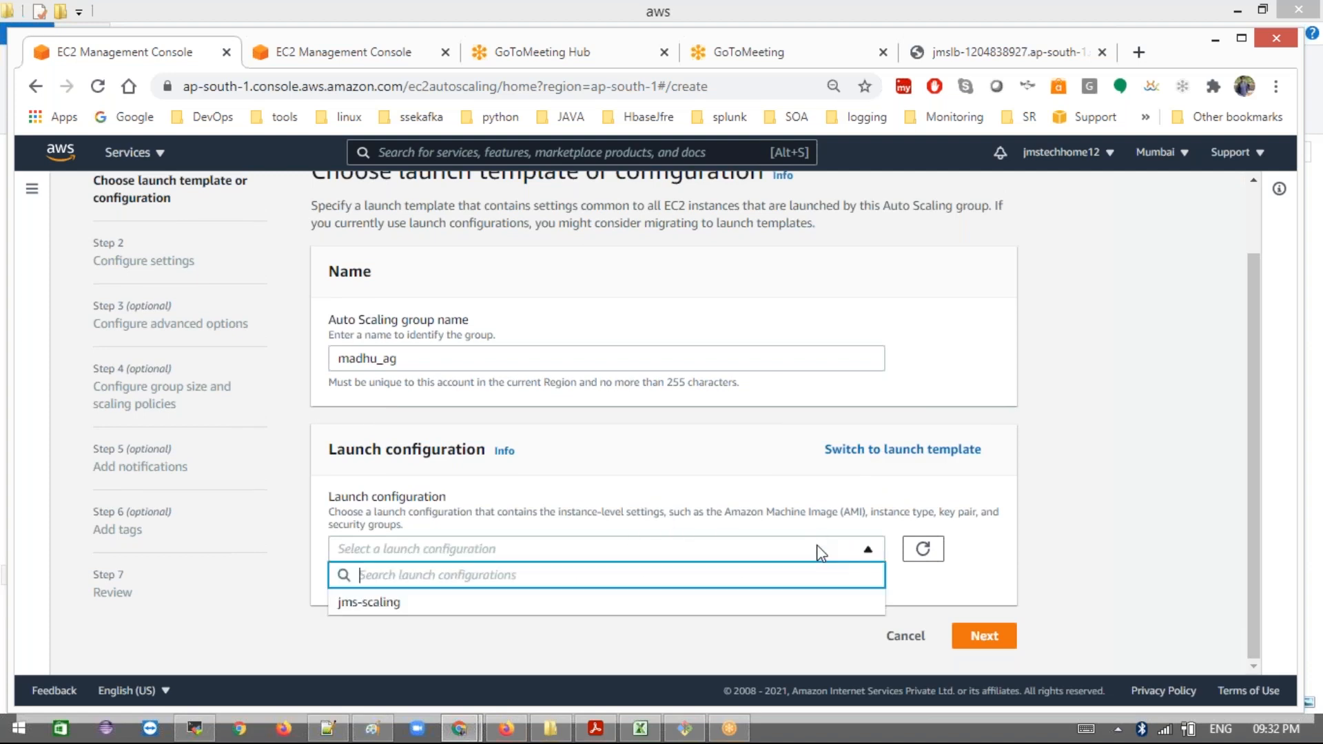
left_click(672, 605)
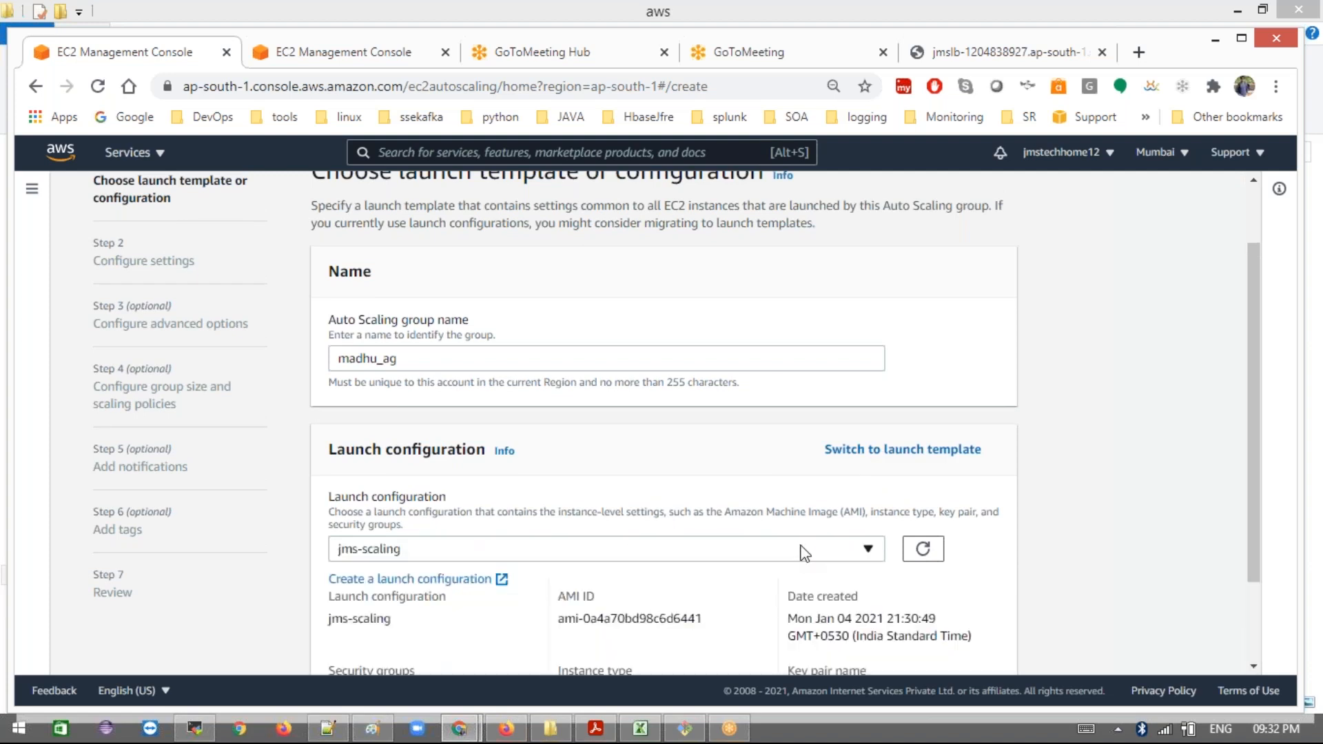
scroll(802, 551, "down", 2)
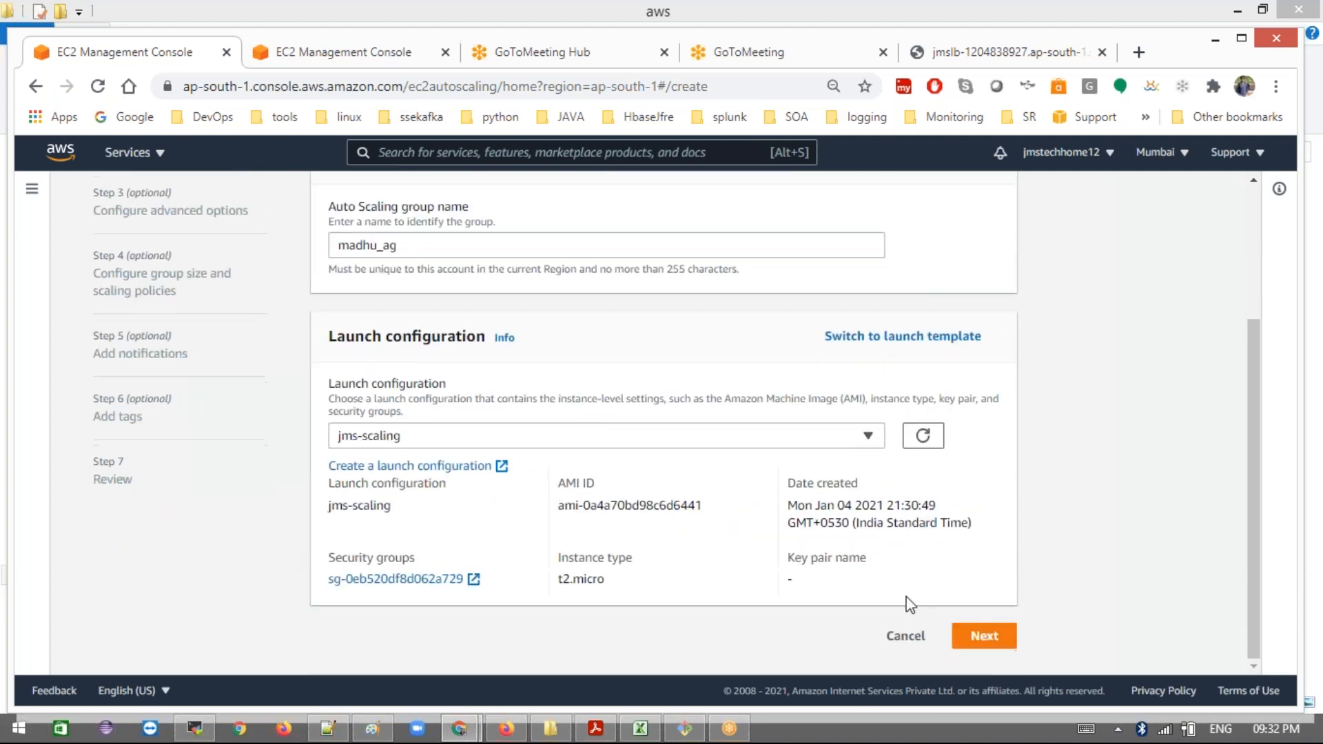
left_click(982, 638)
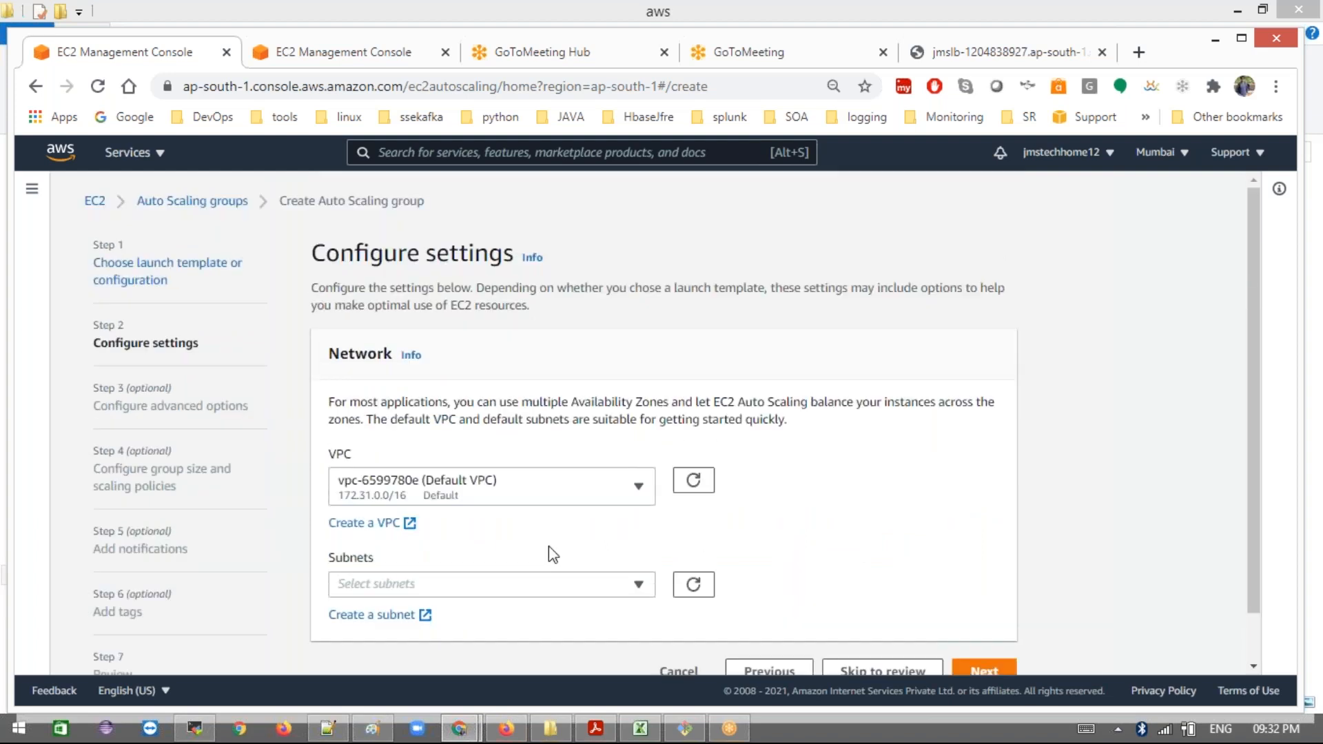
Step: Return to the group's first step and alternate between the launch template and launch configuration options to compare them
scroll(550, 551, "down", 1)
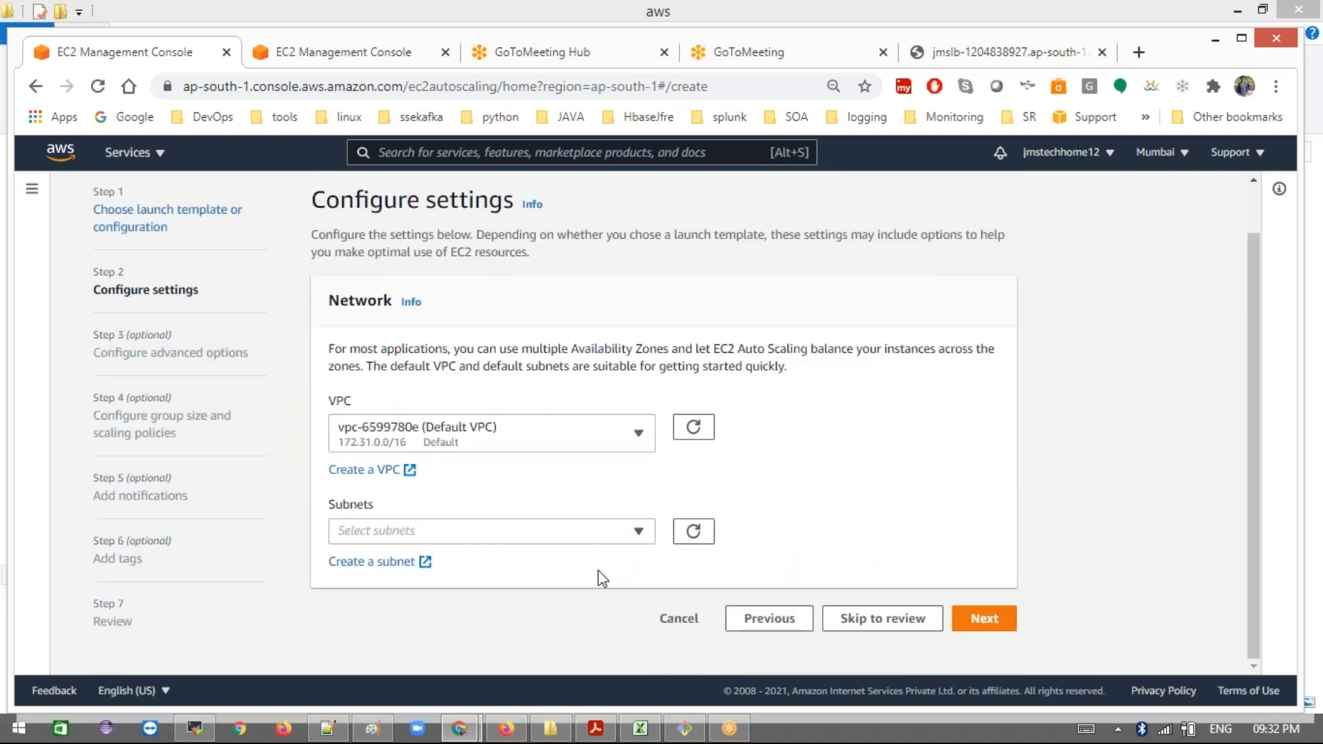
left_click(770, 619)
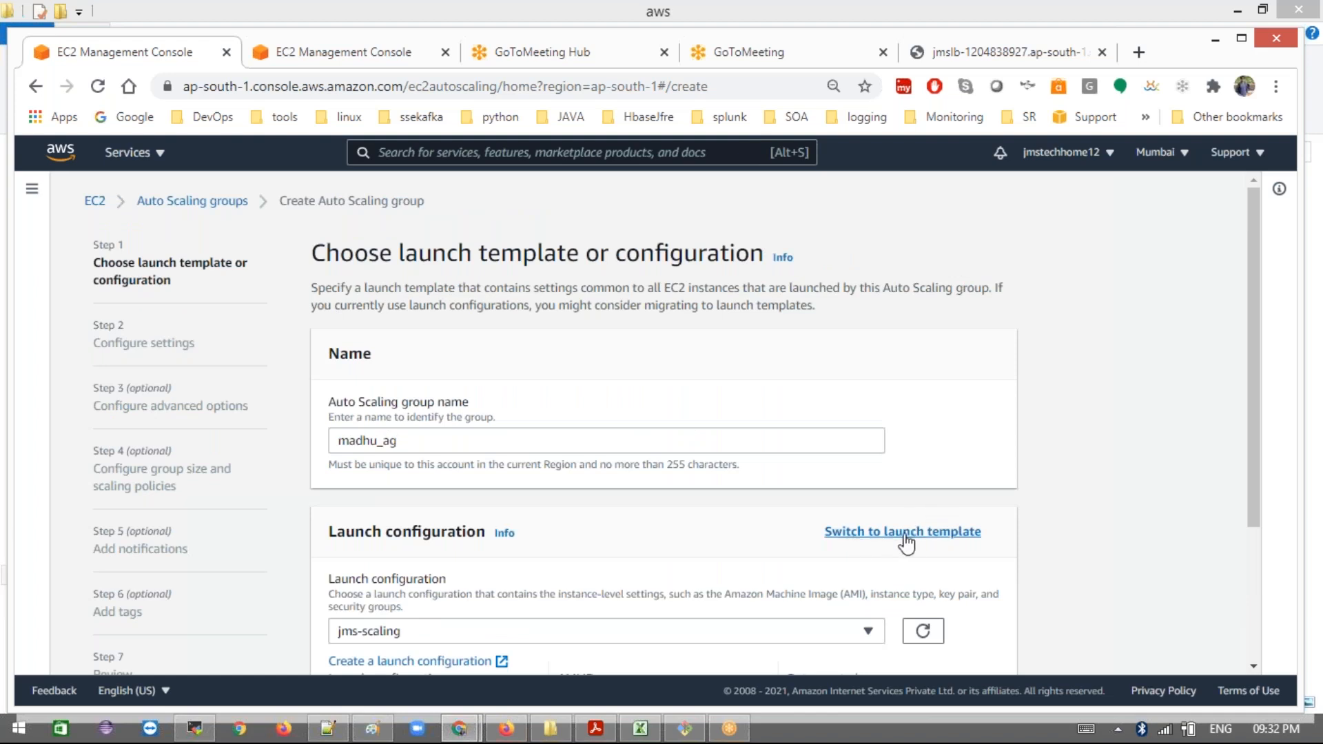
scroll(907, 544, "down", 2)
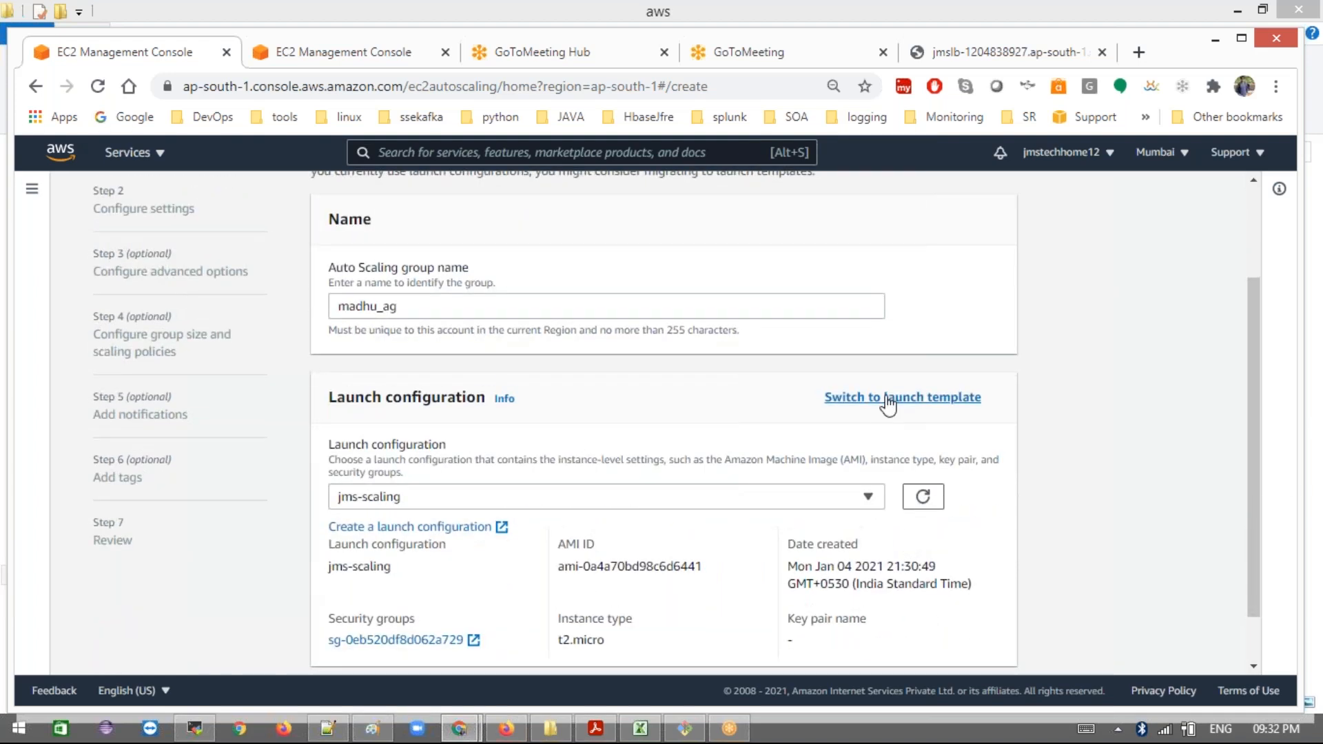
left_click(889, 403)
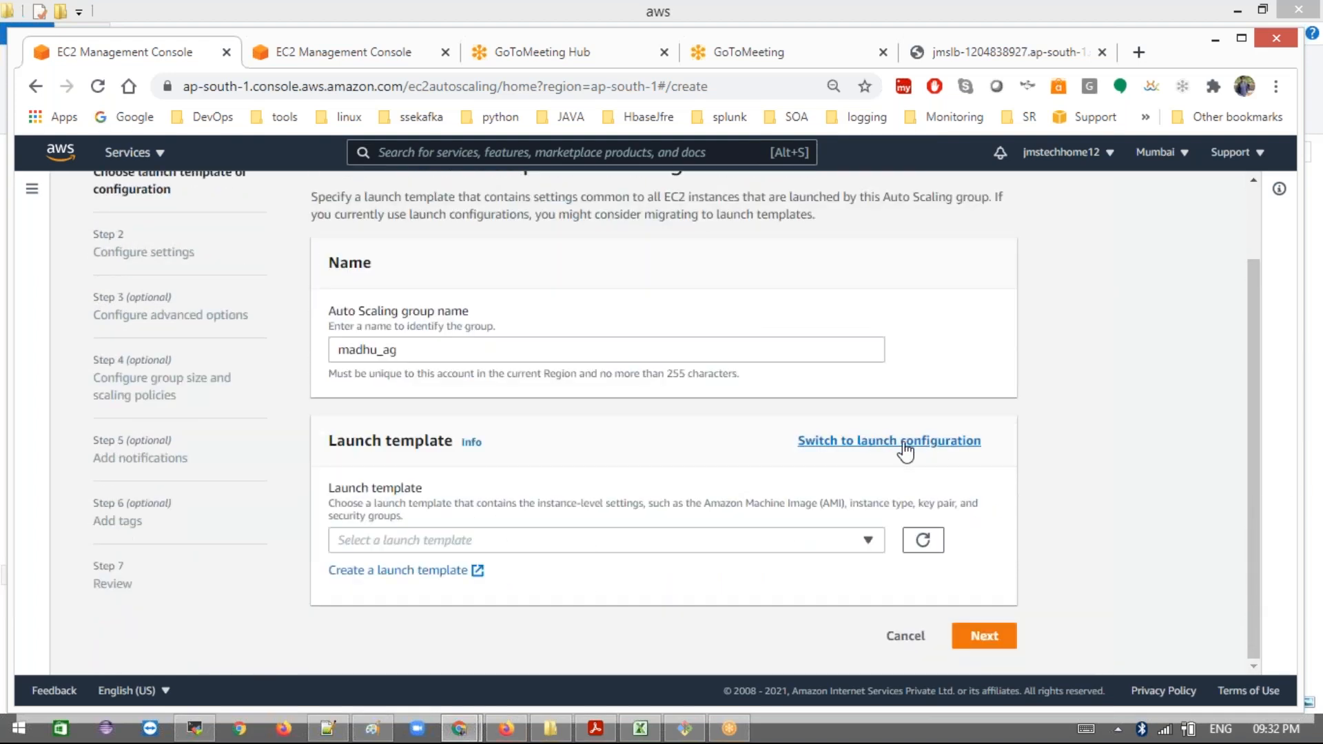
left_click(905, 445)
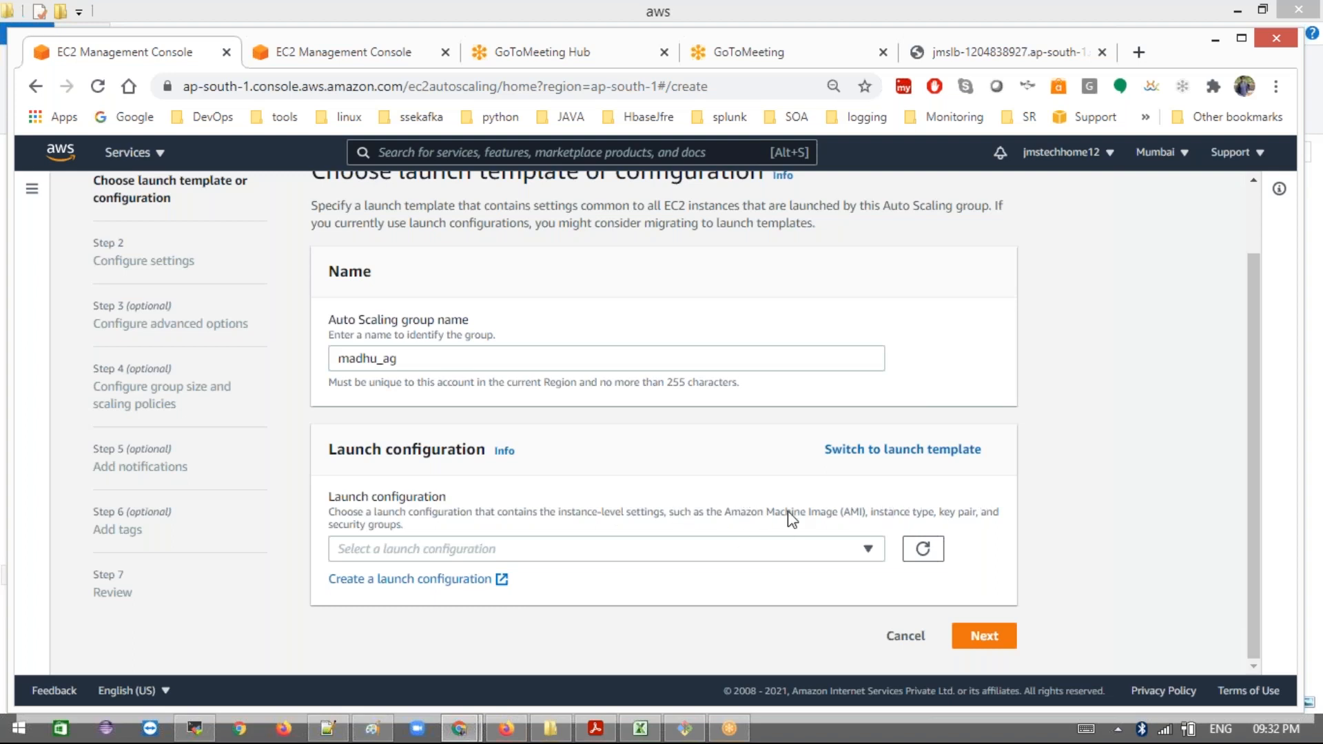
left_click(904, 451)
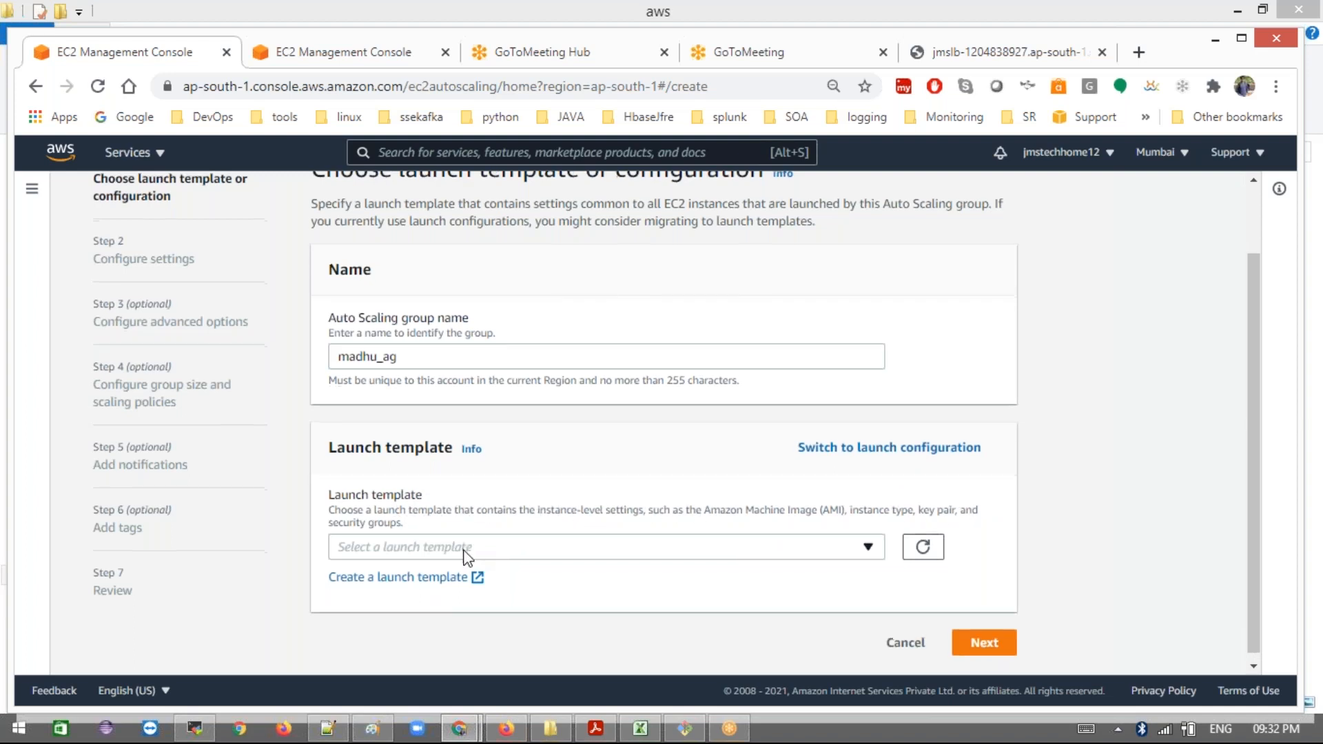
scroll(463, 553, "down", 1)
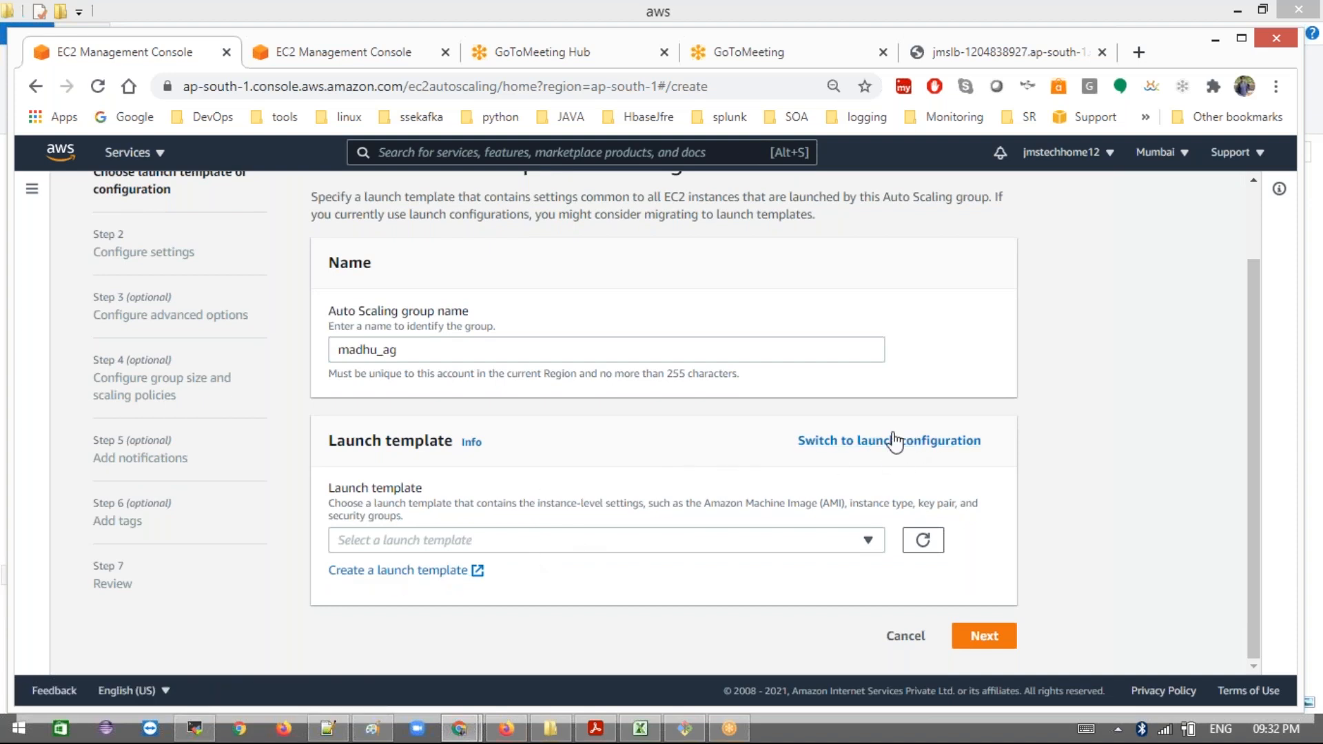
Step: Switch the group back to using a launch configuration, choose jms-scaling and proceed to the network settings
left_click(950, 444)
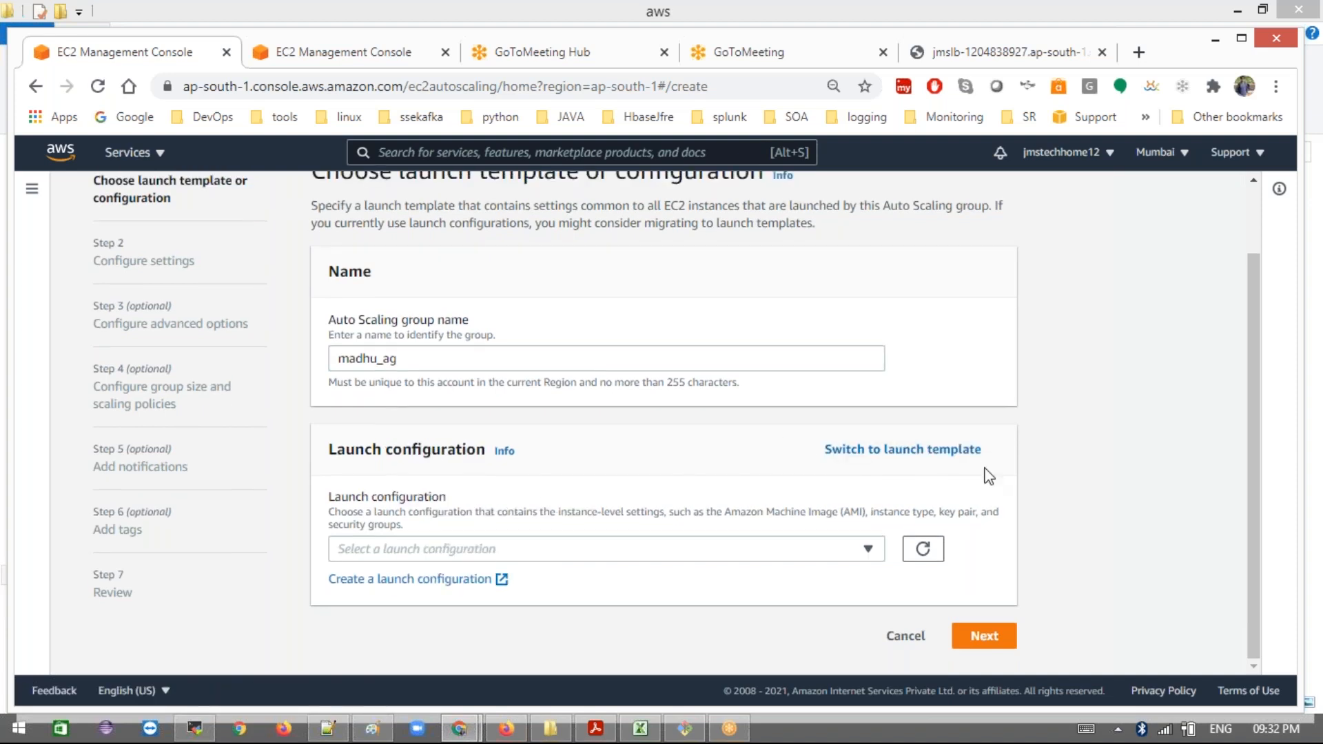
left_click(858, 558)
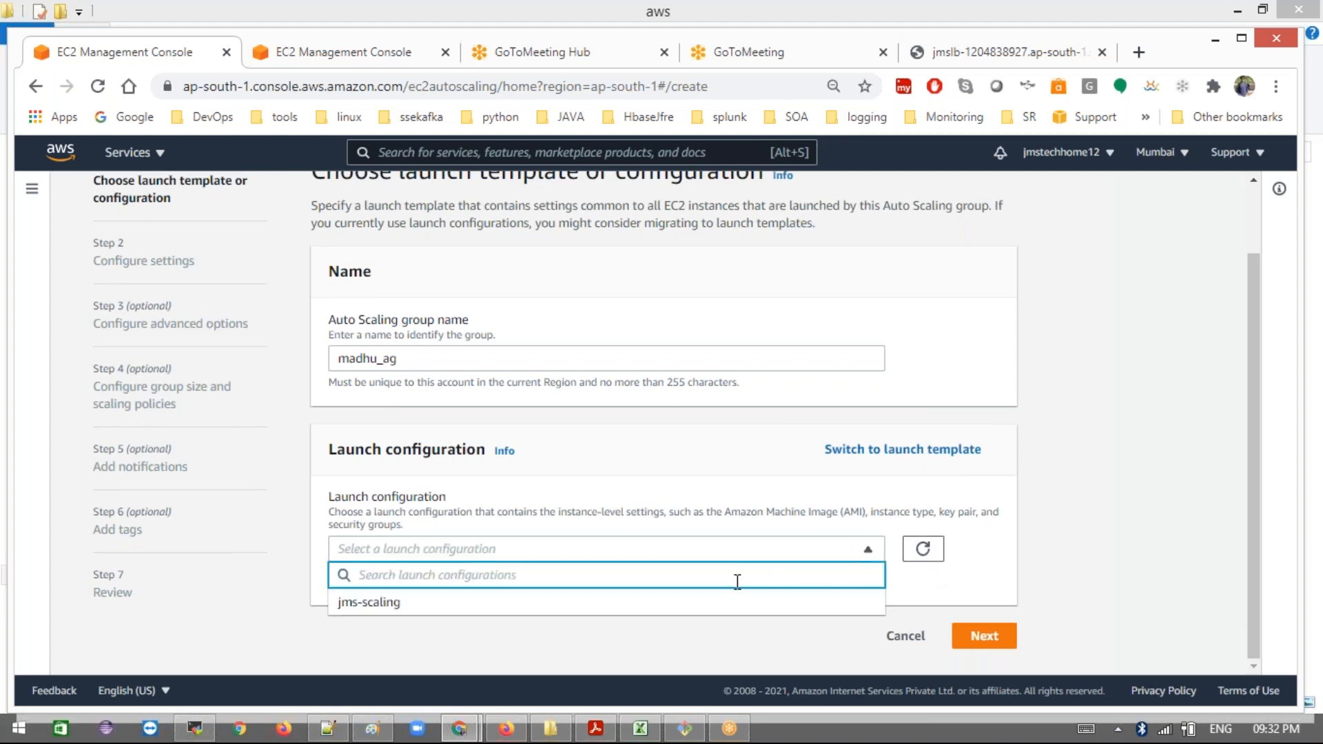
left_click(715, 605)
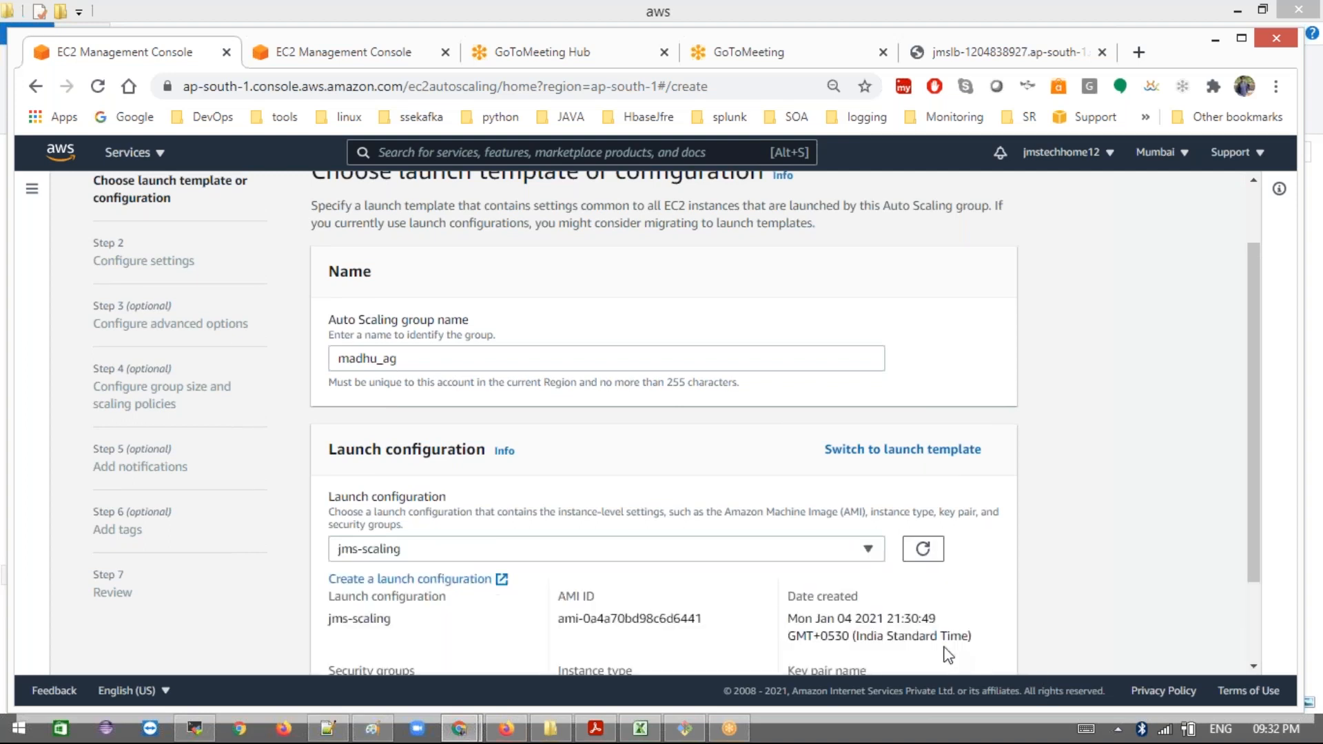
scroll(948, 655, "down", 5)
left_click(978, 636)
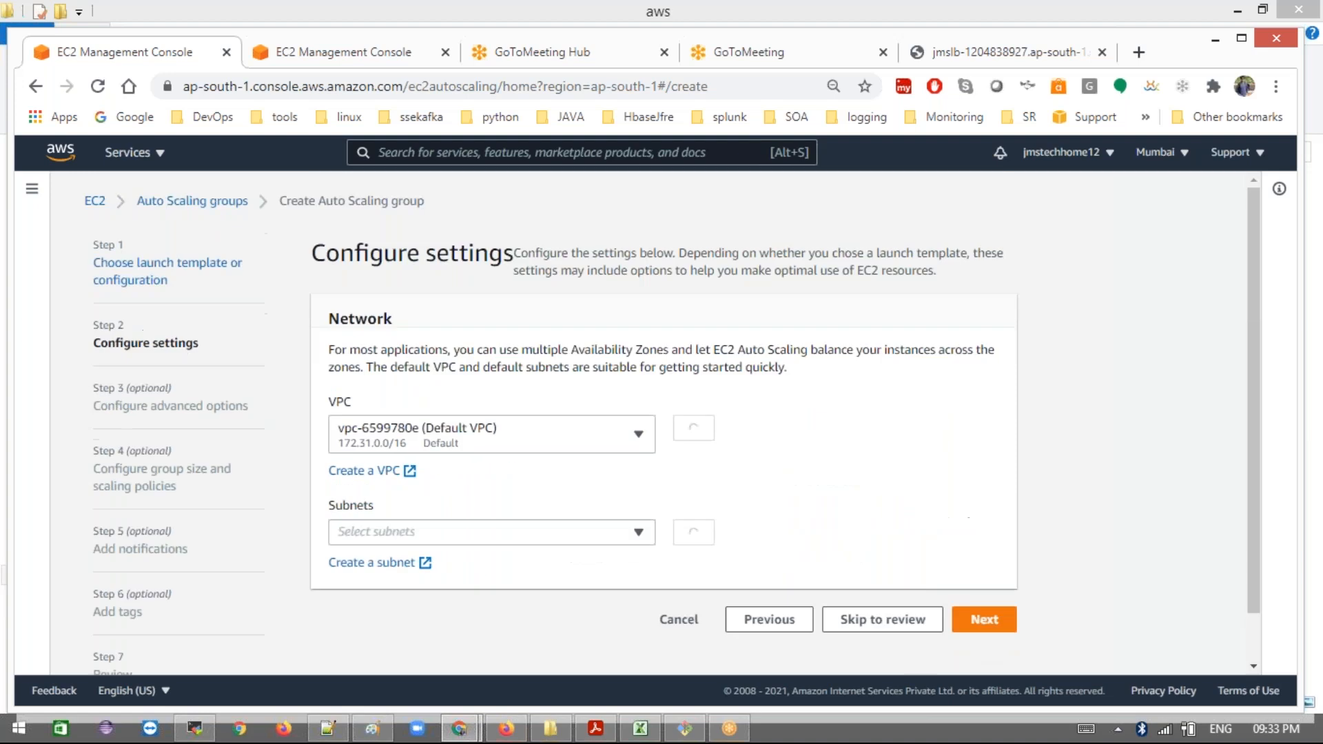
Step: Place the group in the ap-south-1a and ap-south-1b subnets of the default VPC and continue to the advanced options
scroll(661, 585, "down", 1)
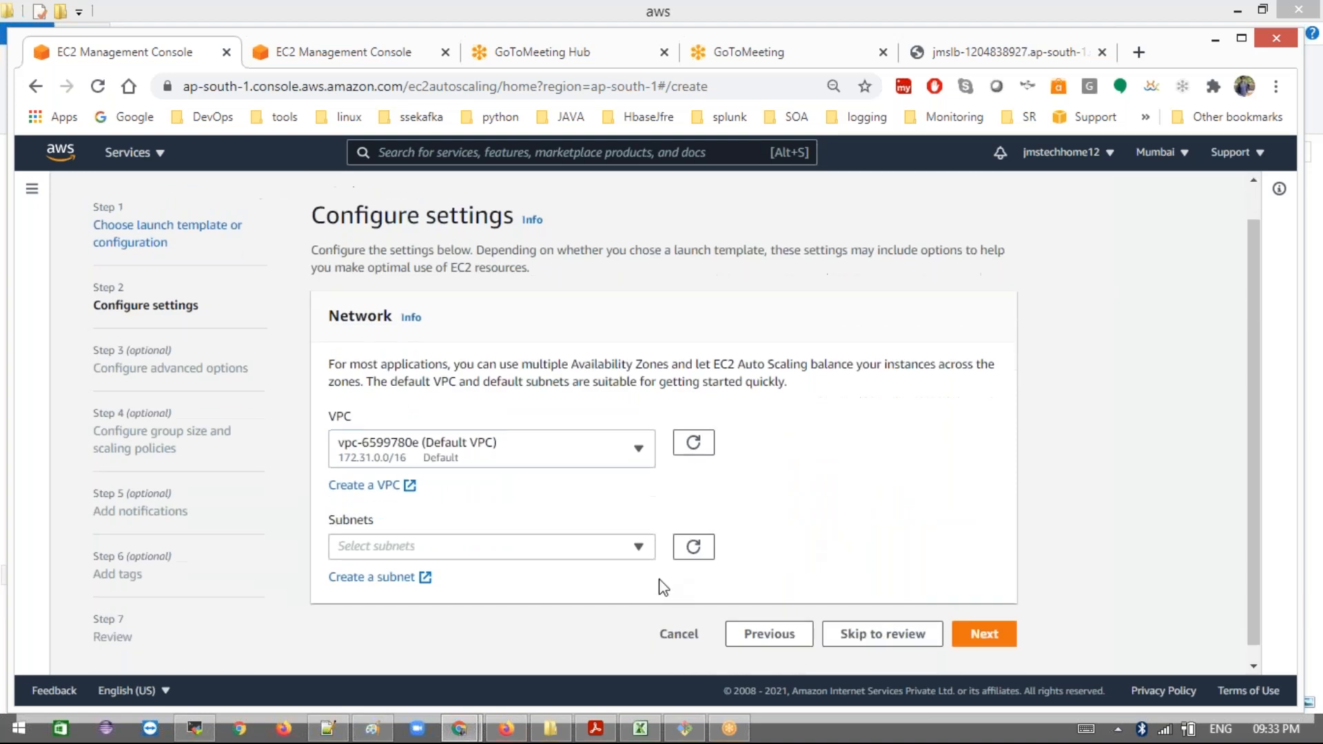
left_click(532, 542)
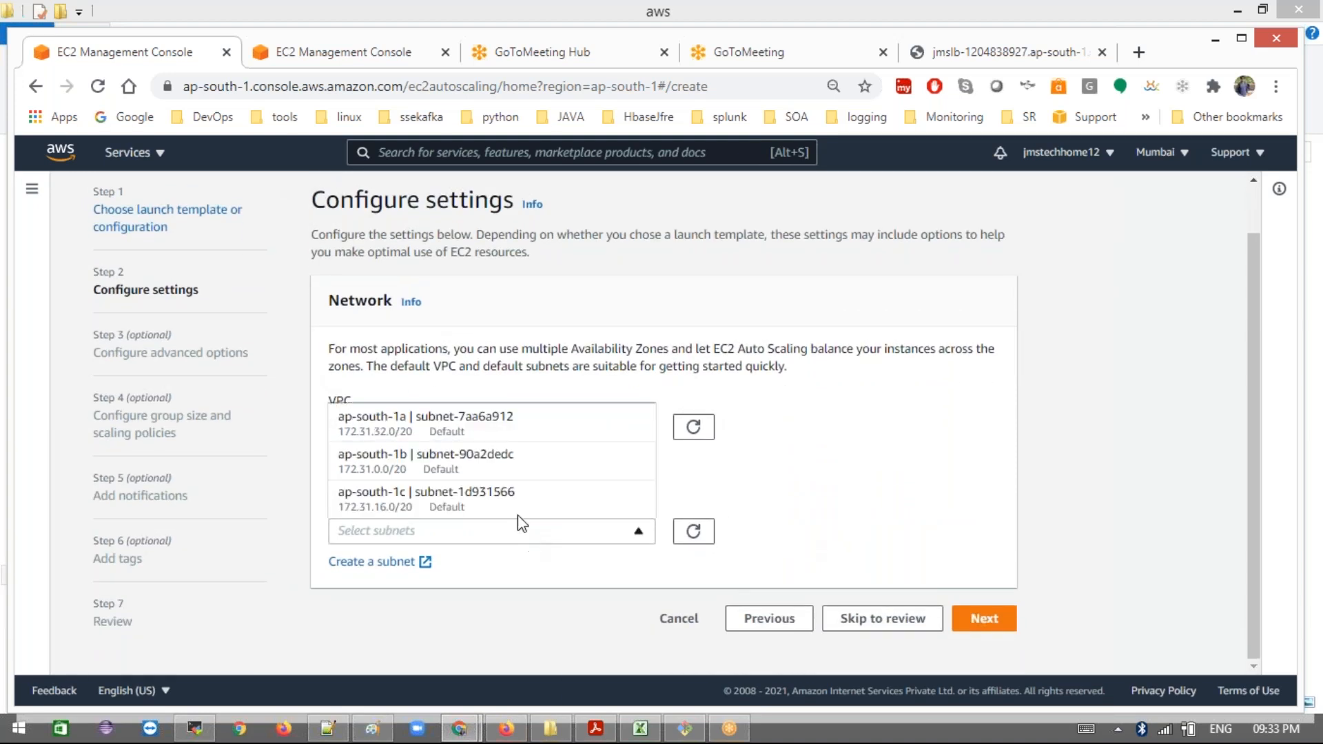
left_click(491, 435)
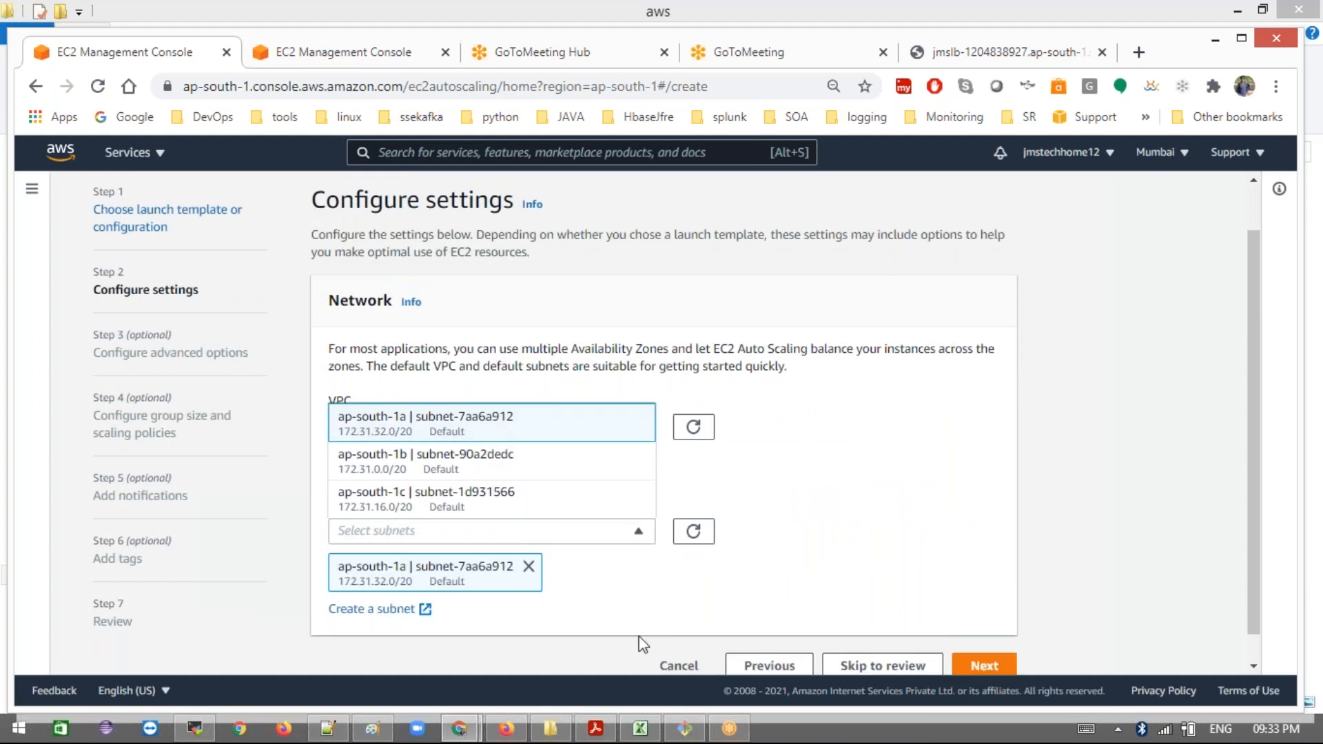
left_click(564, 473)
scroll(824, 527, "down", 2)
left_click(979, 634)
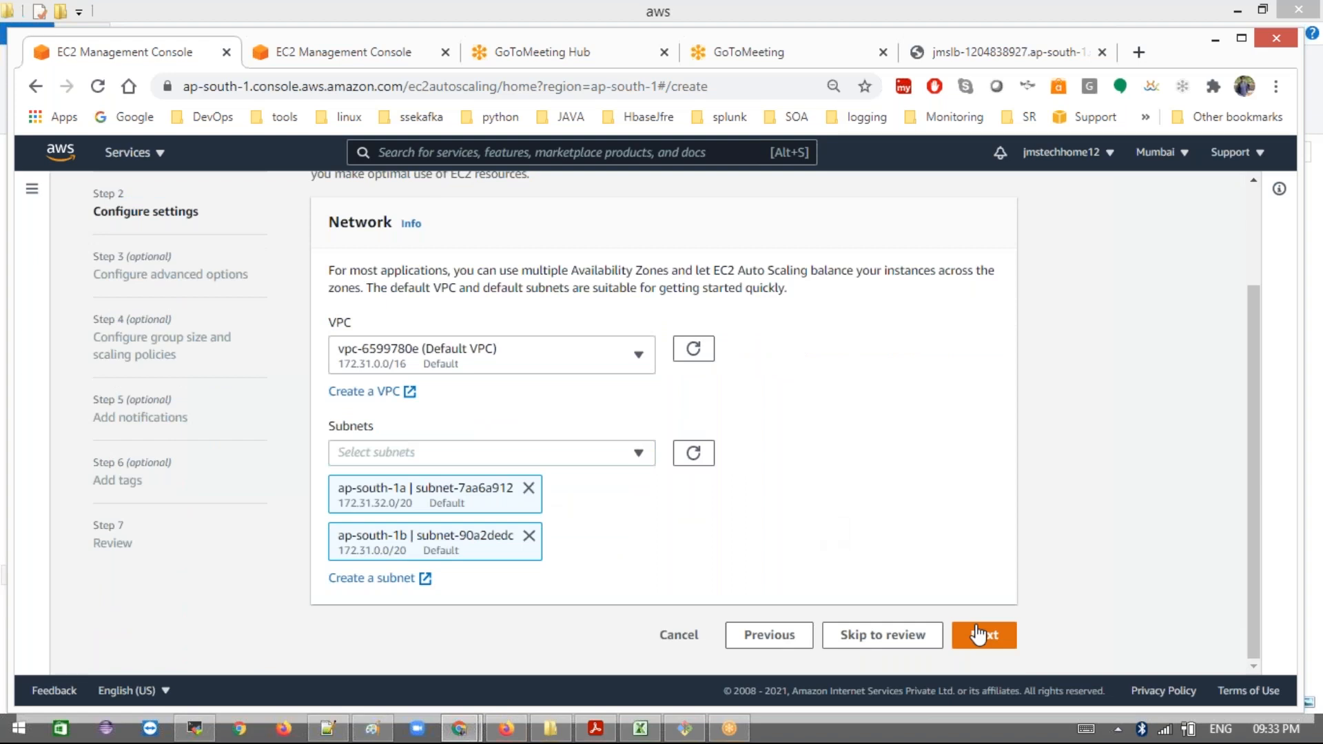
left_click(978, 634)
Step: Attach the group to an existing load balancer through the jms-tg target group and proceed to the group size settings
scroll(445, 342, "down", 3)
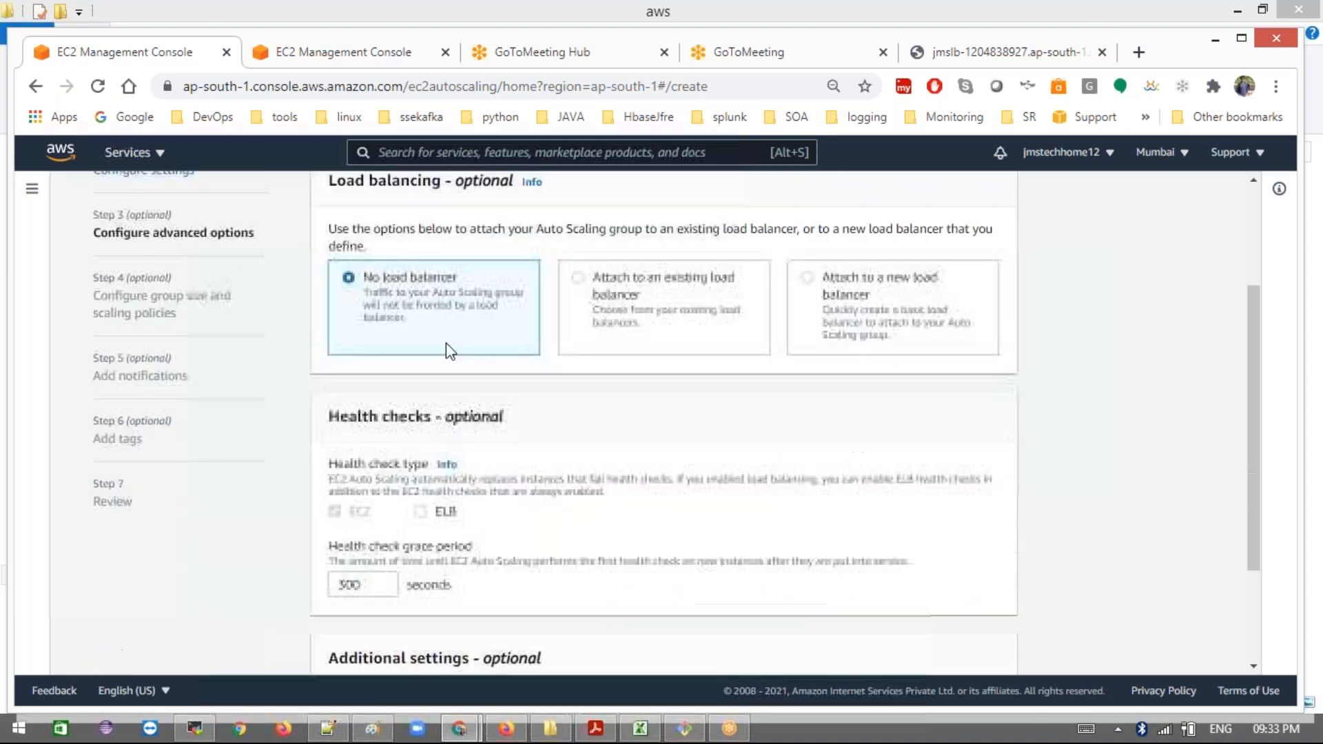
left_click(578, 278)
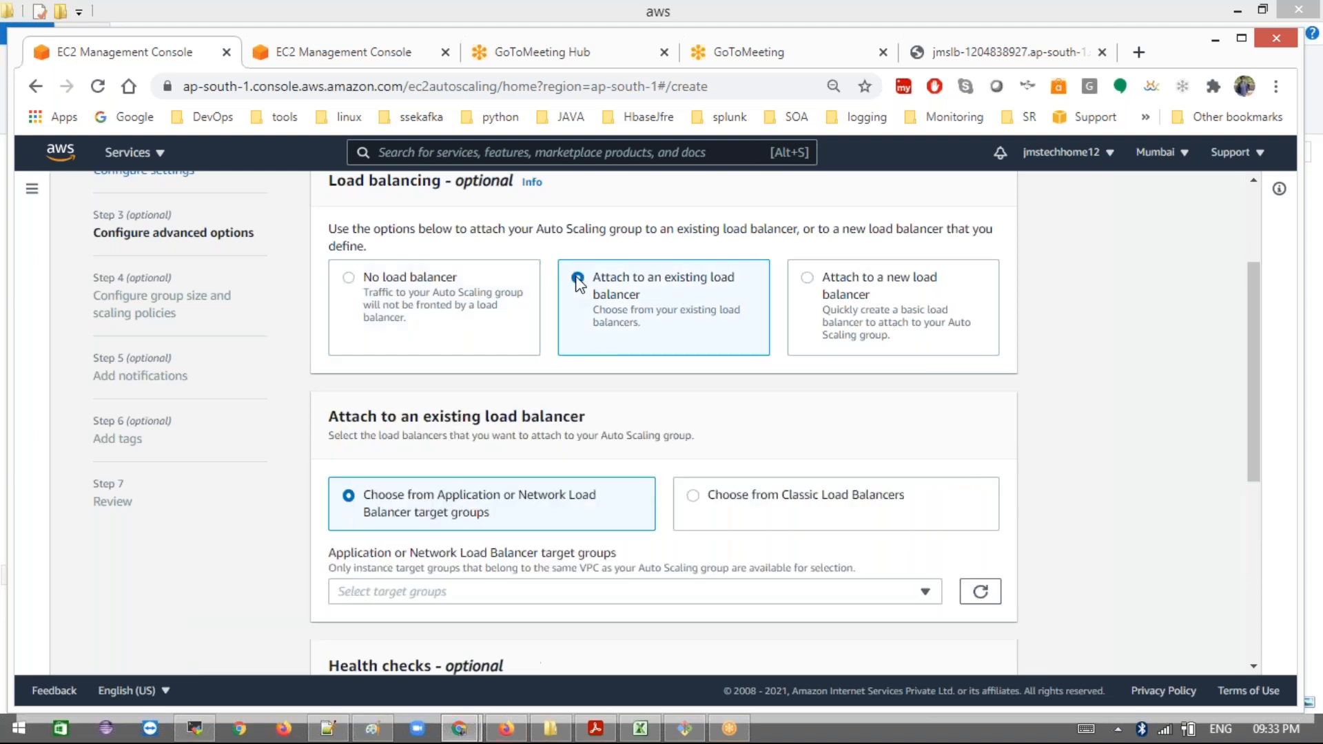
scroll(552, 488, "down", 2)
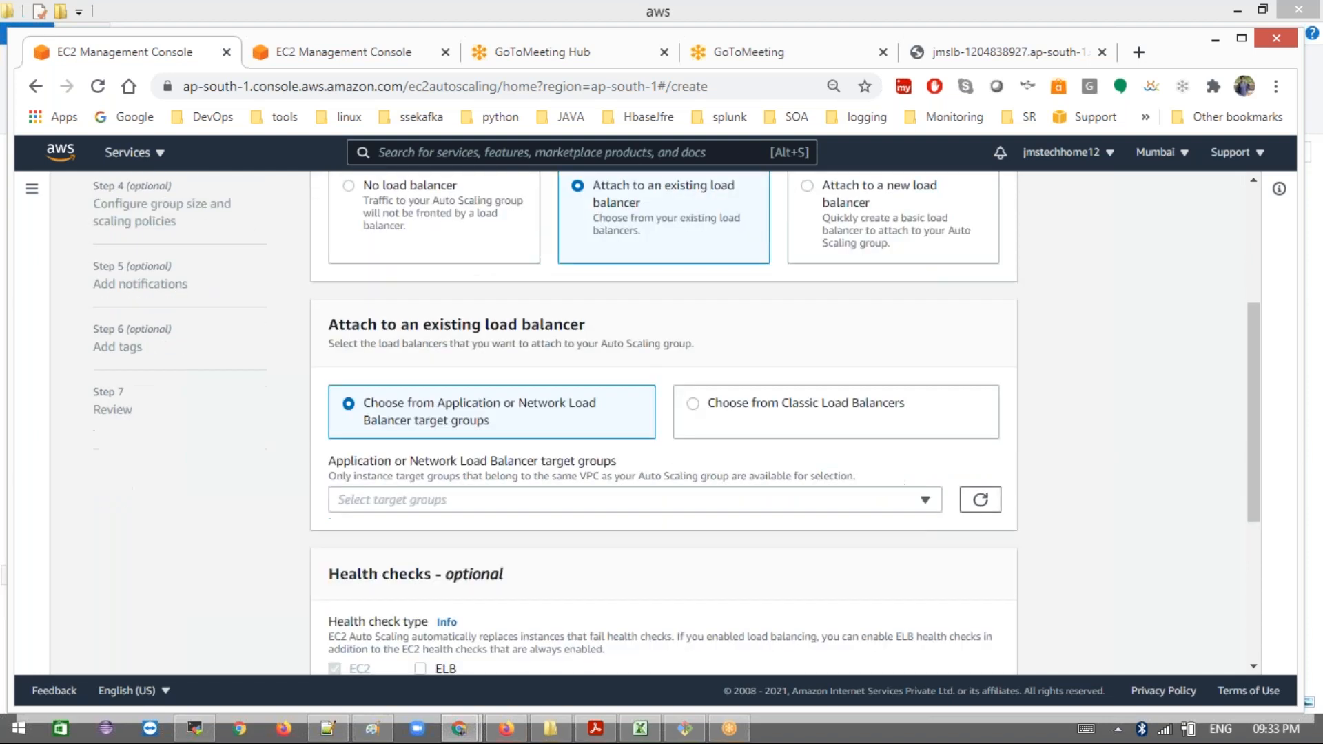
left_click(551, 488)
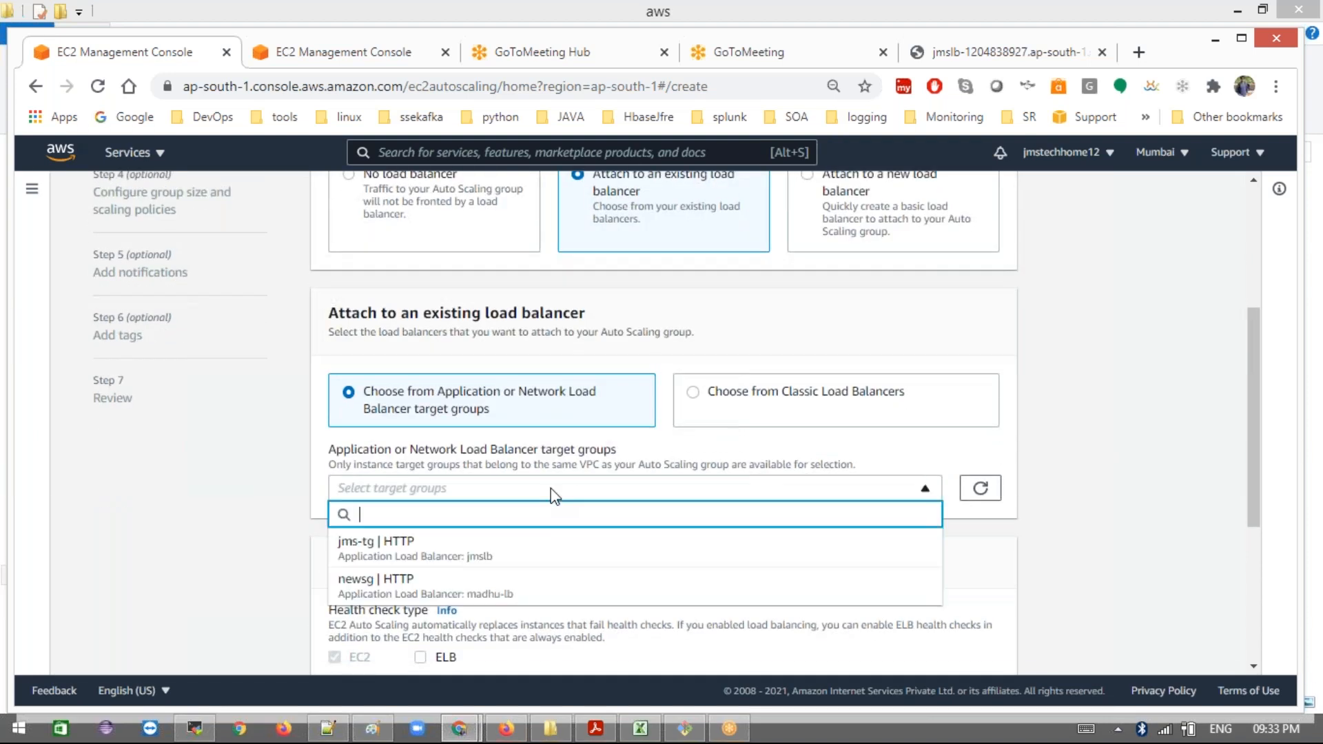
left_click(492, 562)
scroll(666, 528, "down", 3)
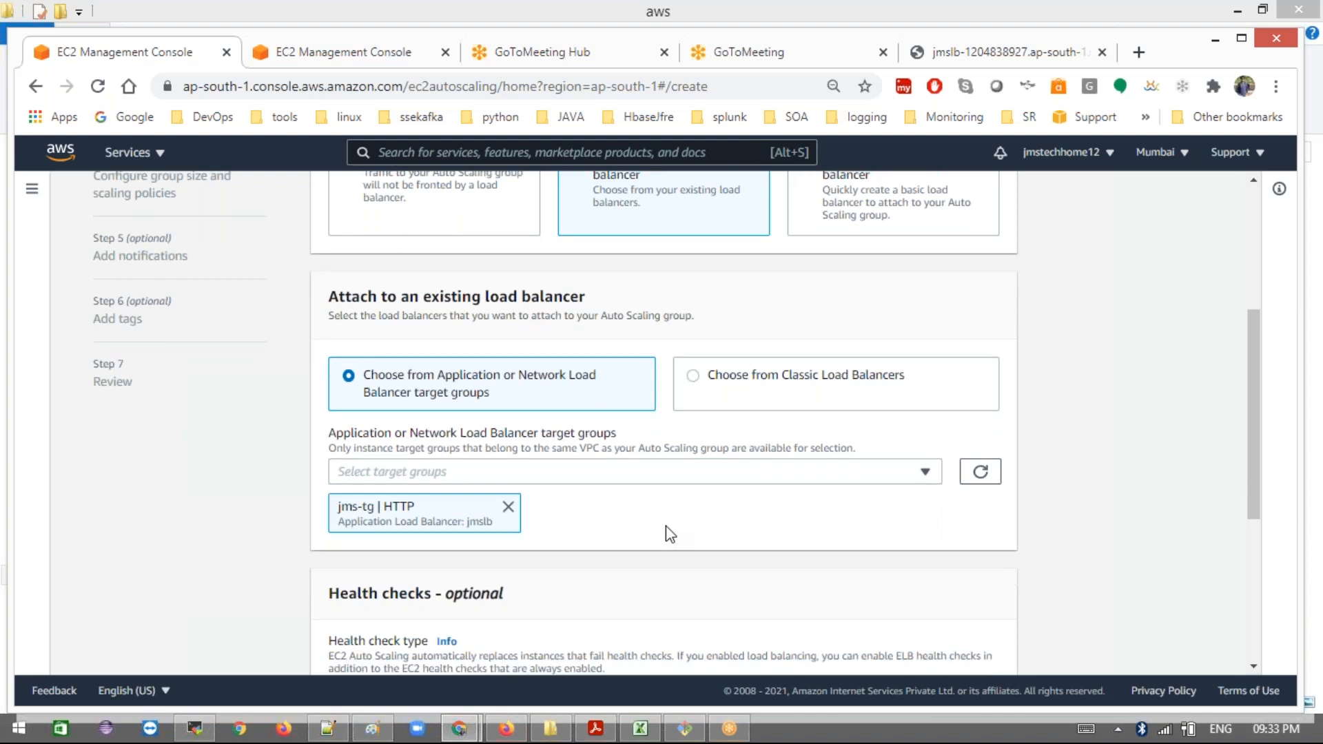
scroll(666, 526, "down", 2)
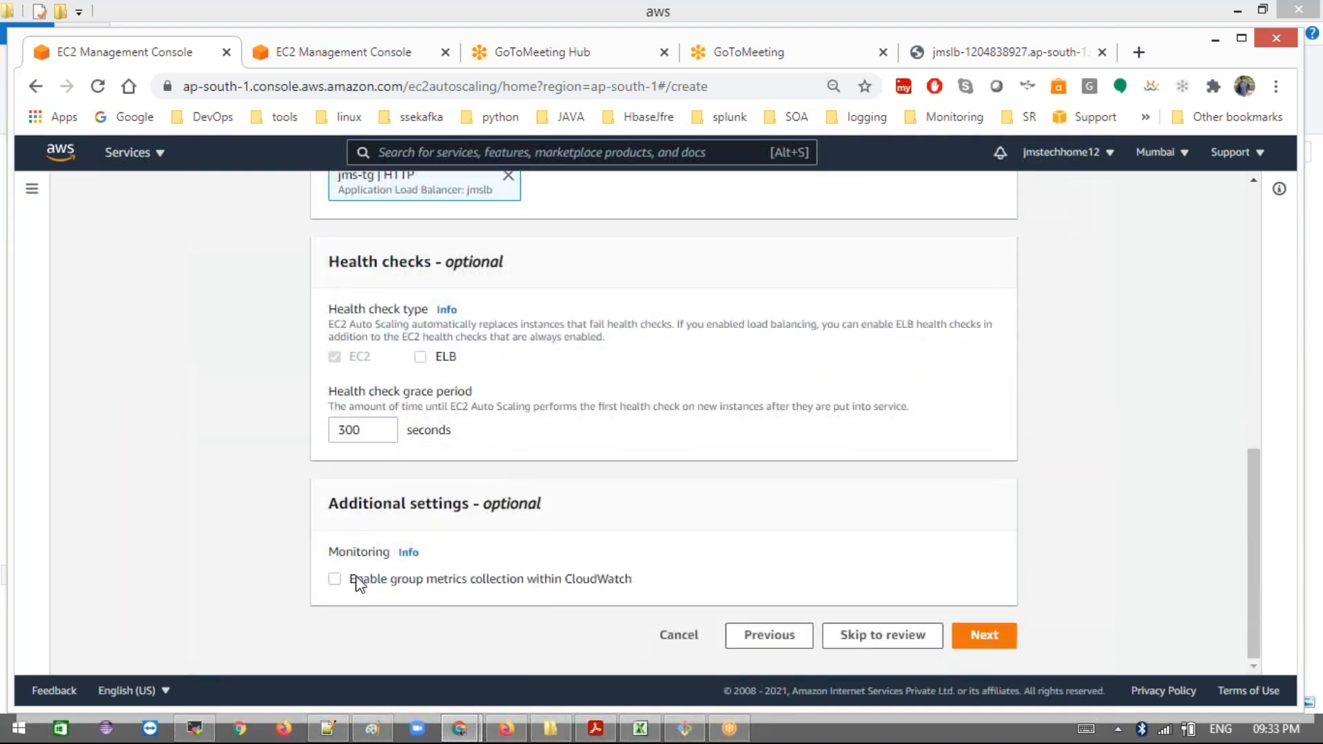
left_click(979, 638)
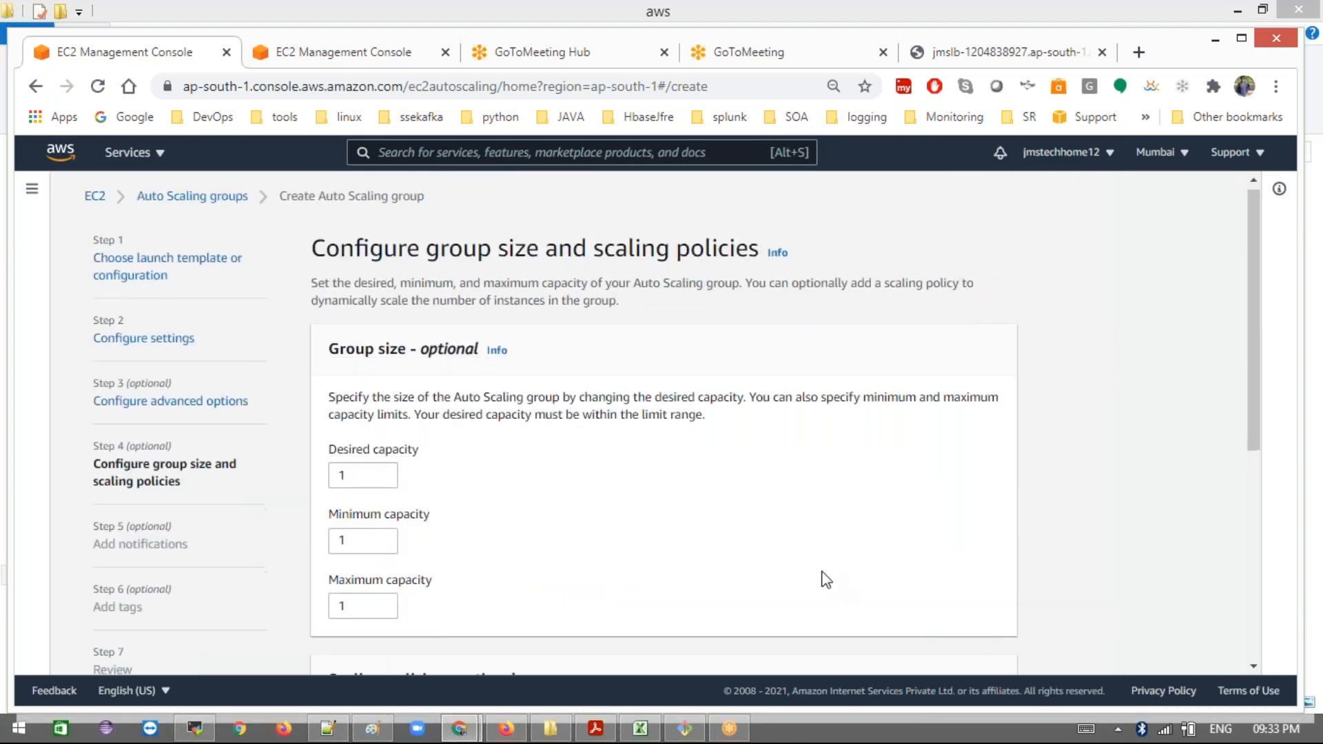
Step: Go back to the advanced options, enable ELB health checks with a 60-second grace period, and continue to group size
scroll(825, 579, "down", 6)
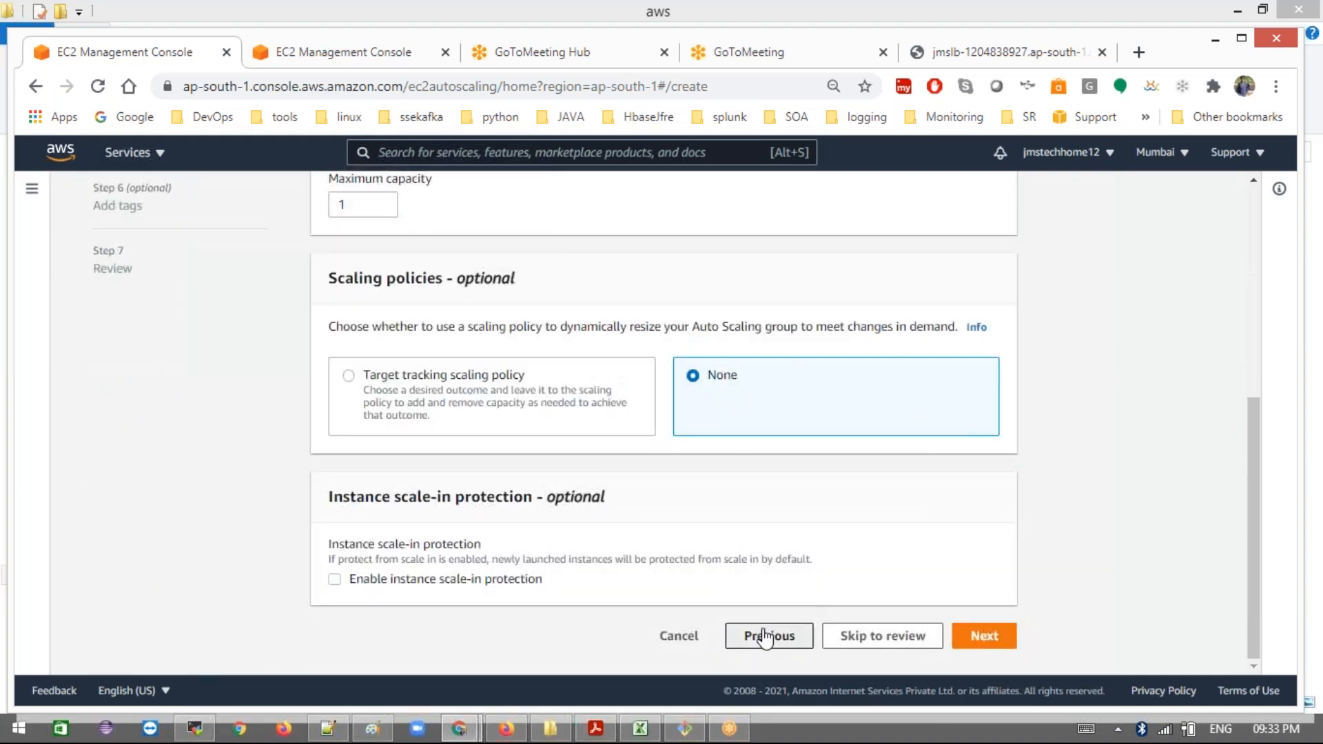
left_click(765, 636)
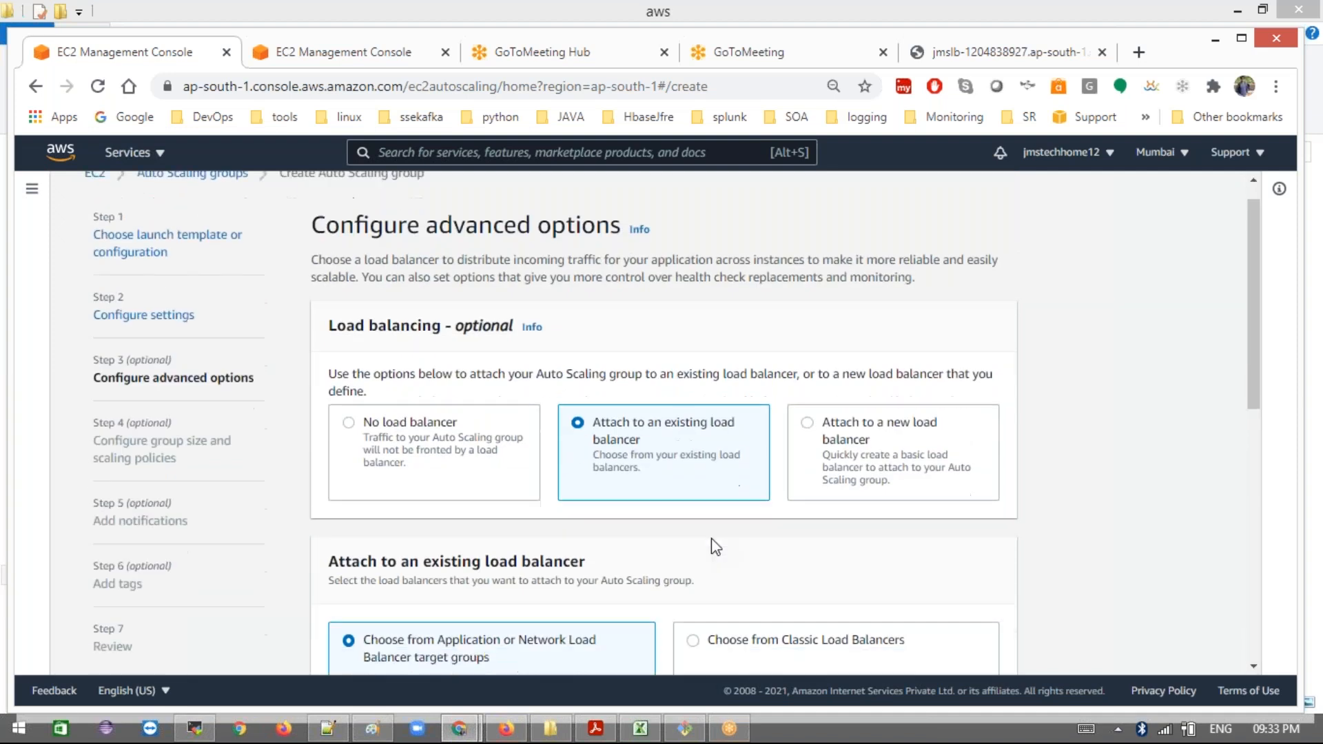
scroll(714, 547, "down", 10)
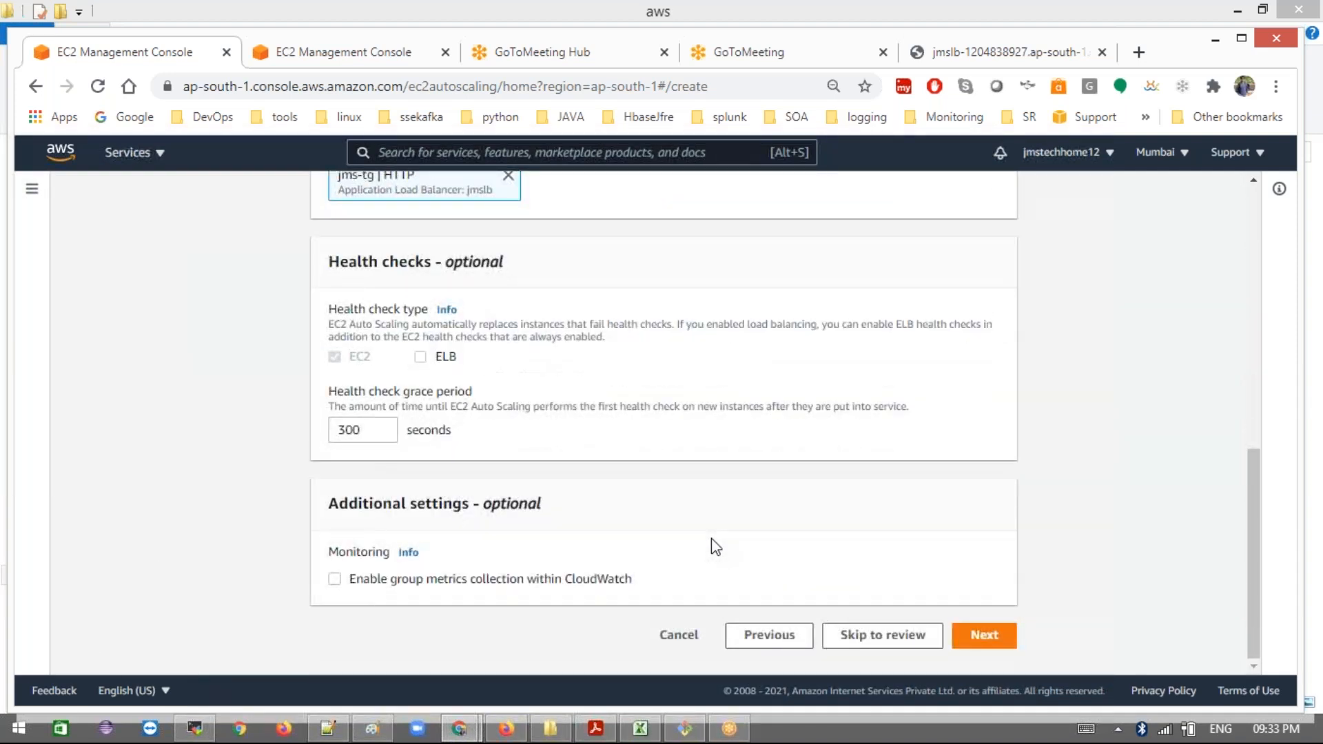
left_click(419, 360)
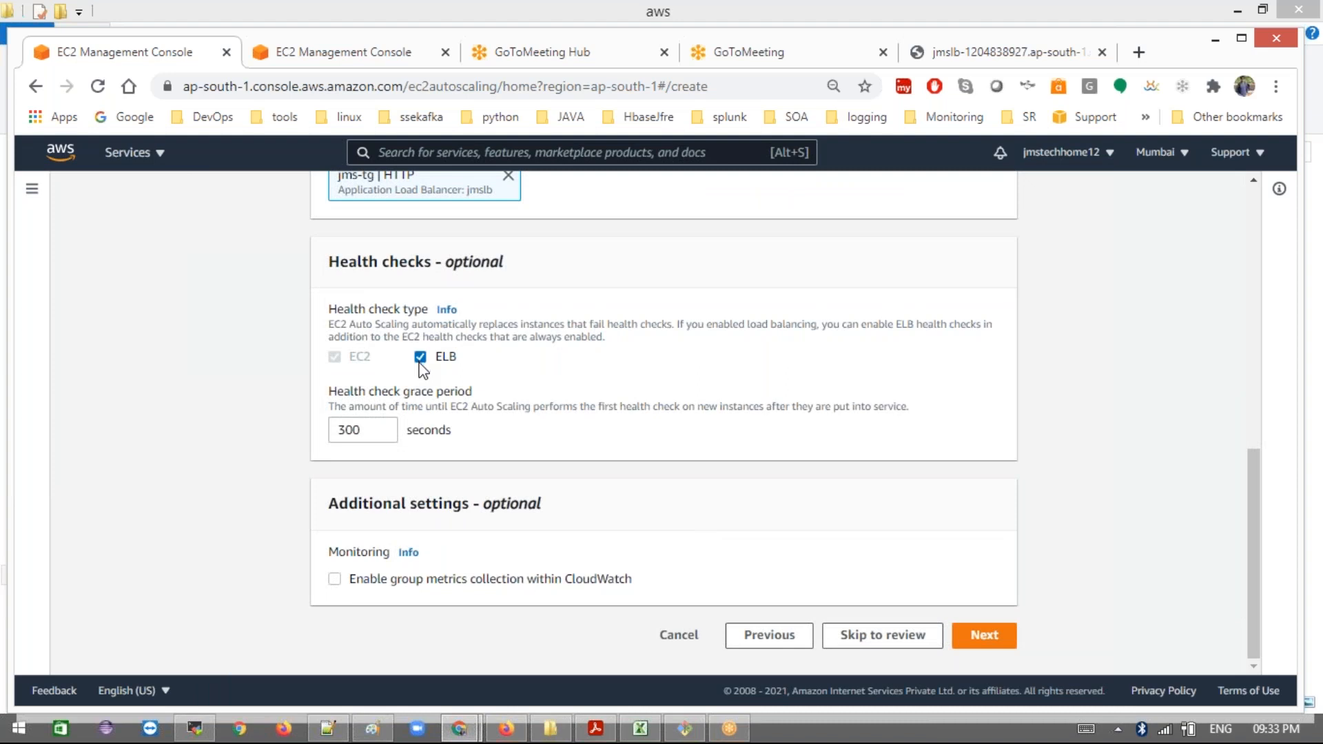
left_click(361, 433)
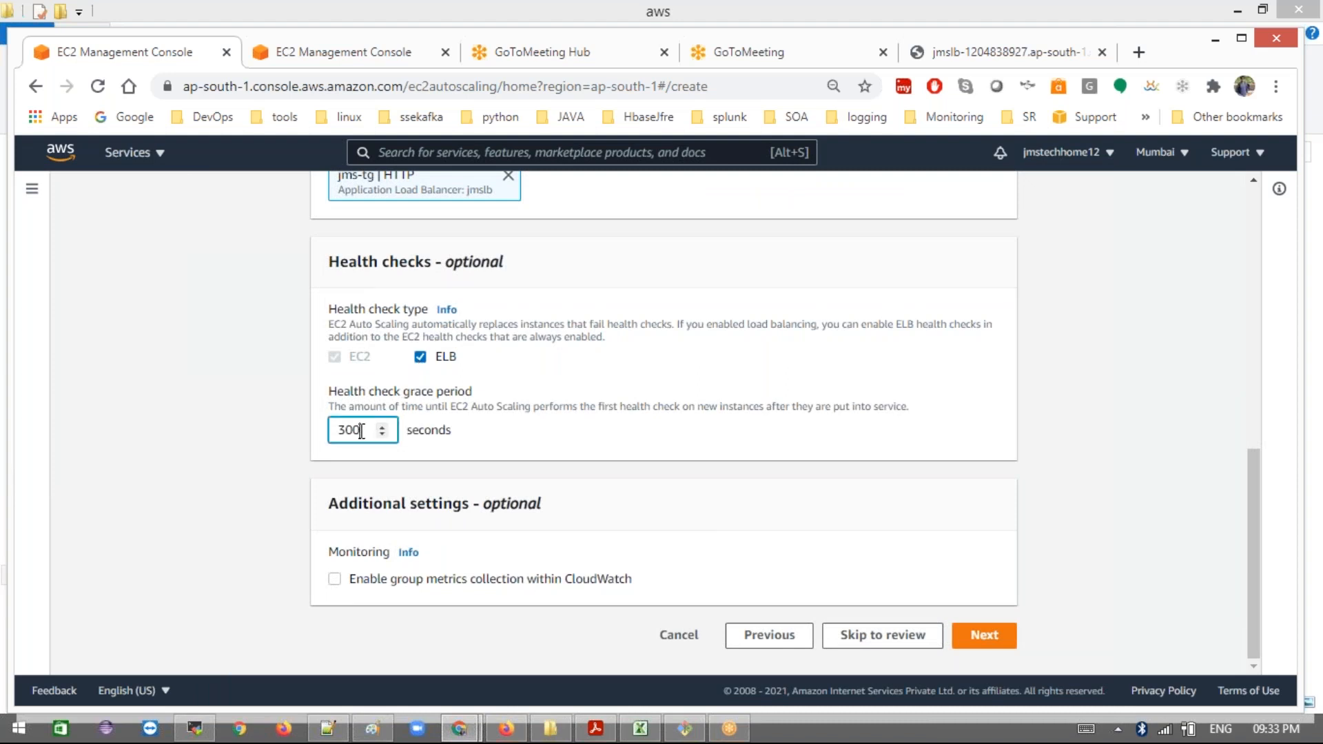
key("BackSpace")
key("BackSpace")
key("BackSpace")
type("60")
left_click(991, 643)
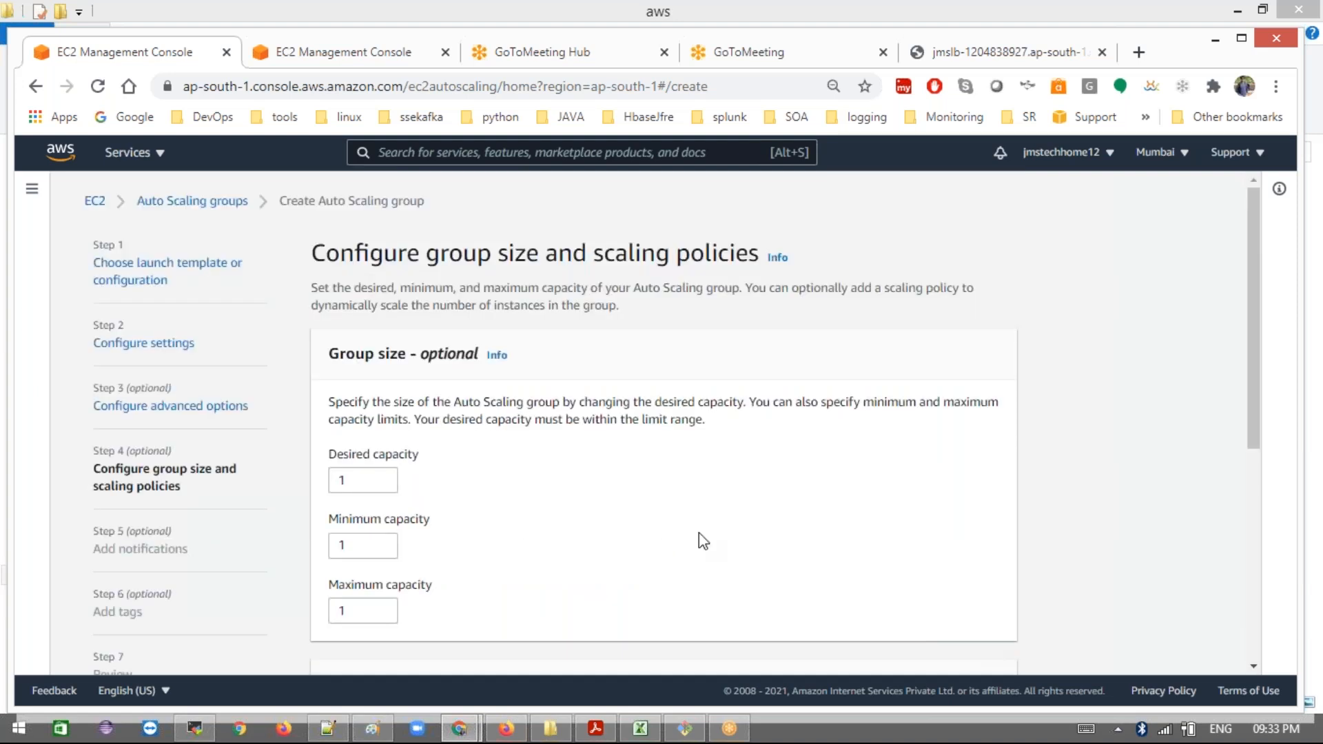
Step: Set the group's desired capacity to 2, minimum capacity to 2 and maximum capacity to 3
scroll(698, 532, "down", 3)
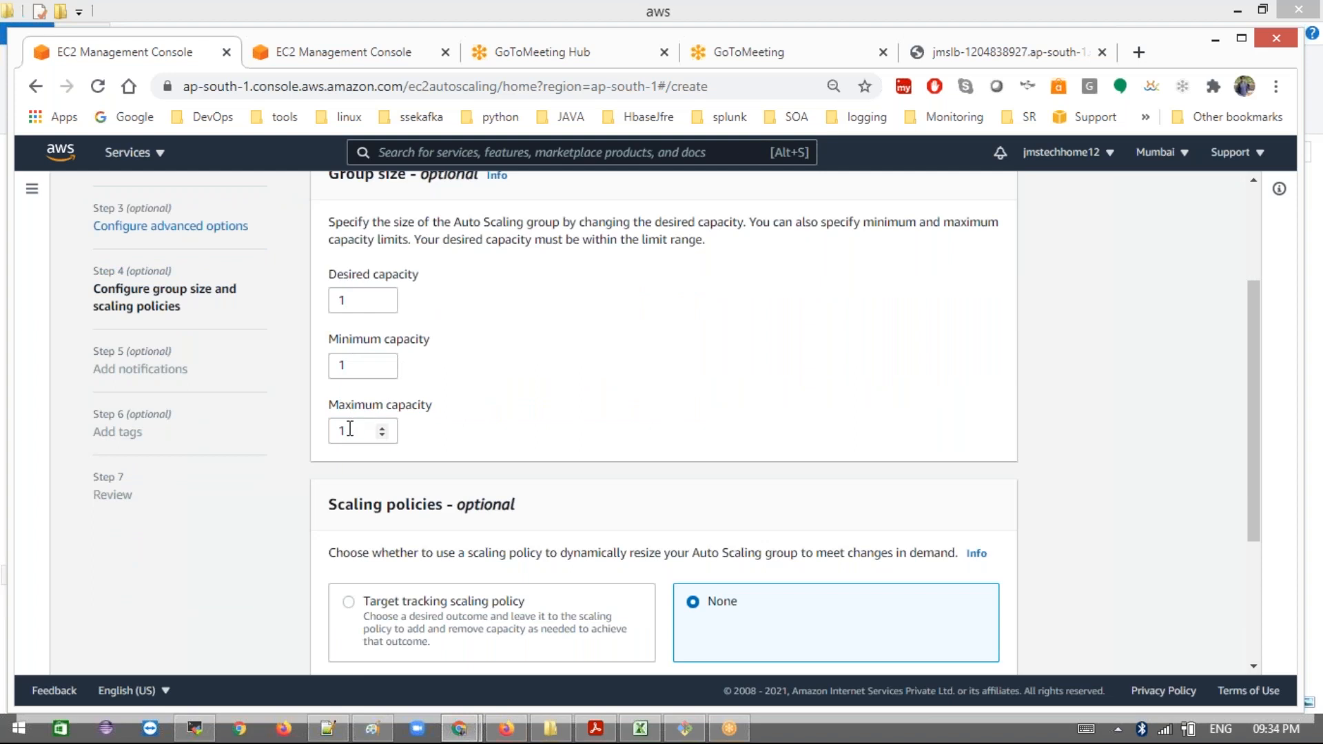
left_click(346, 298)
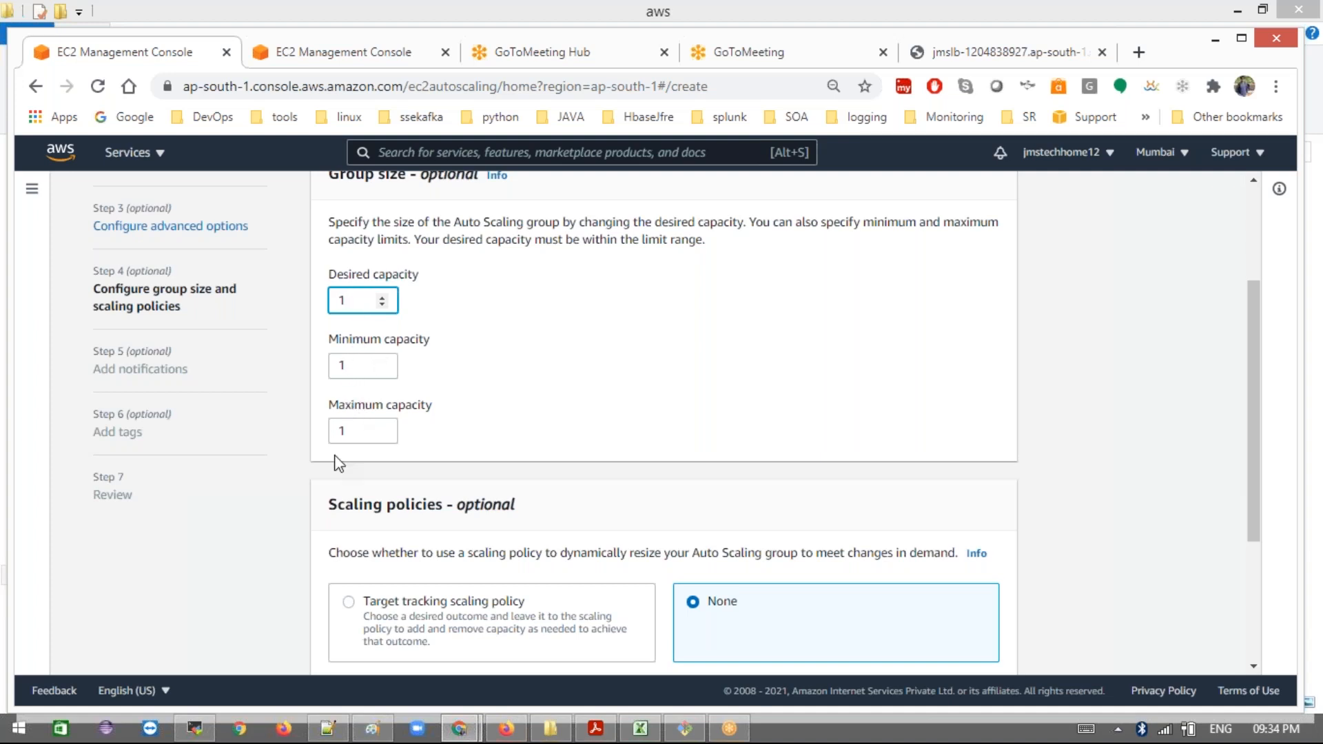
left_click(348, 434)
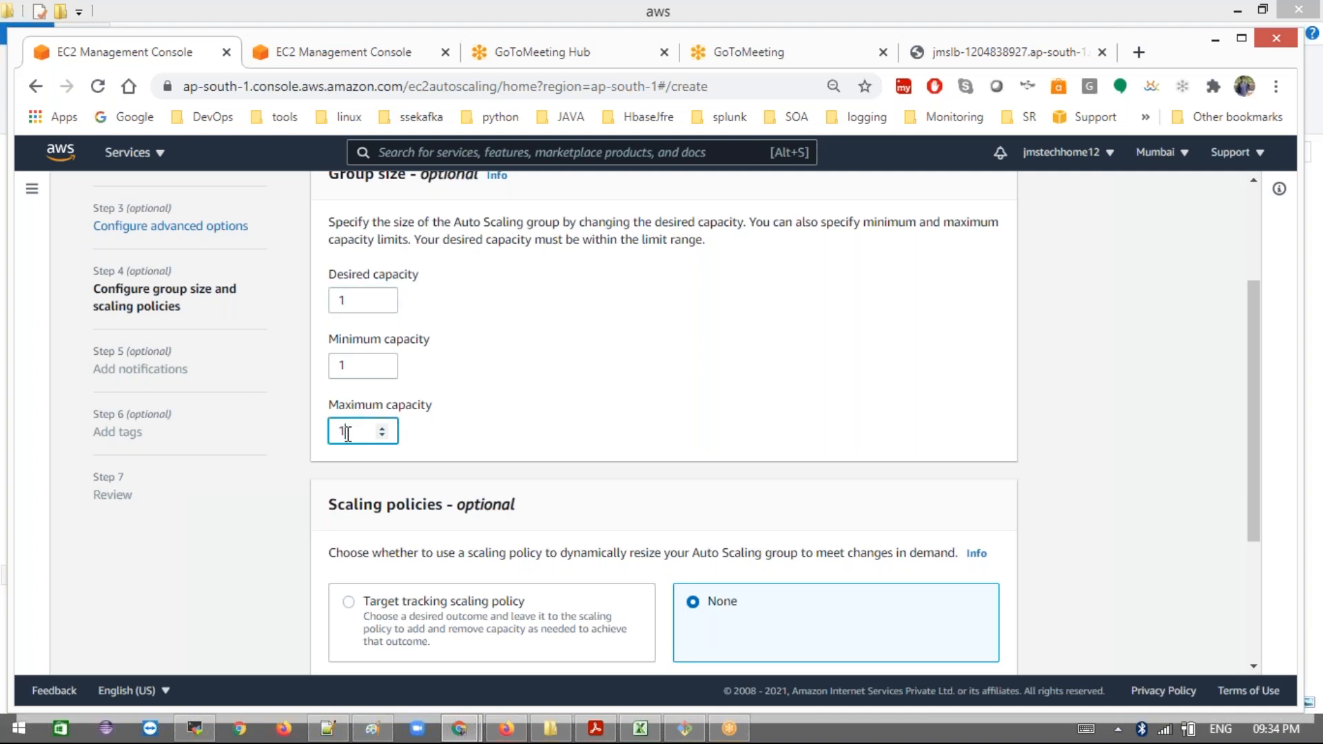
left_click(360, 363)
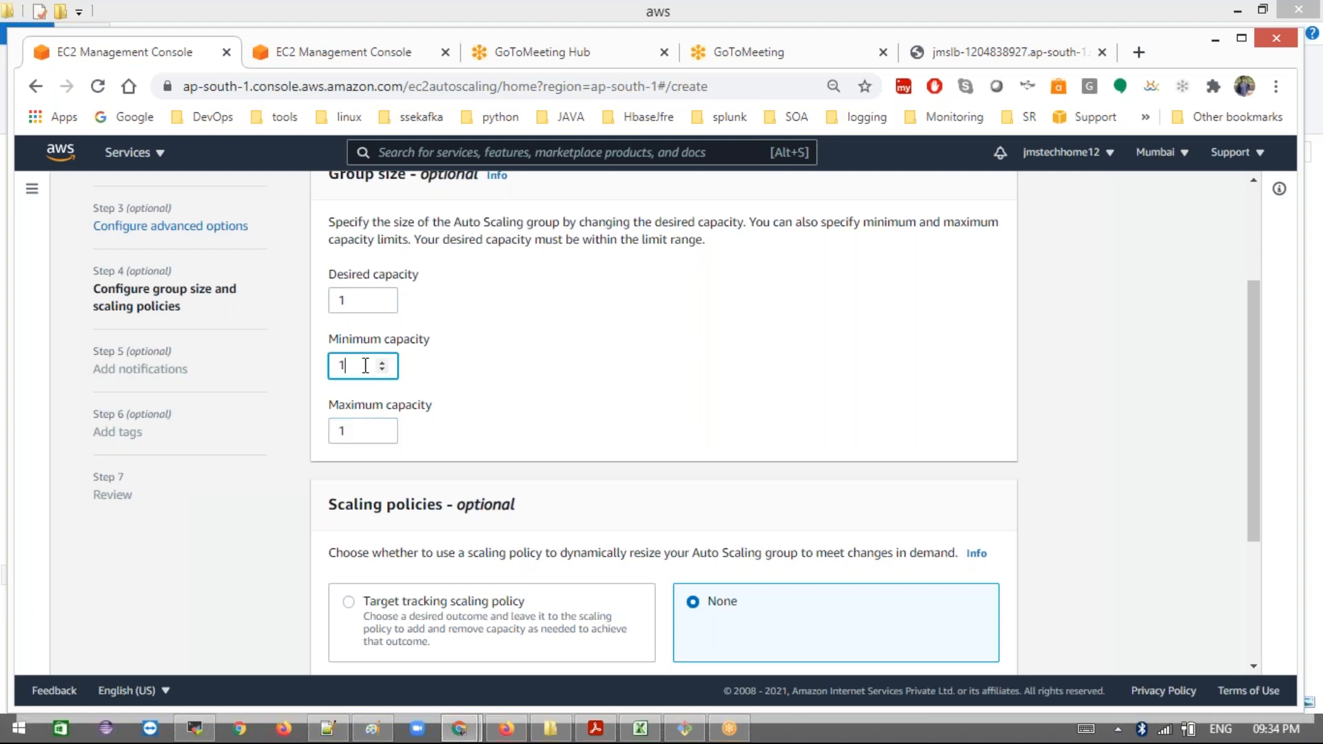
left_click(359, 309)
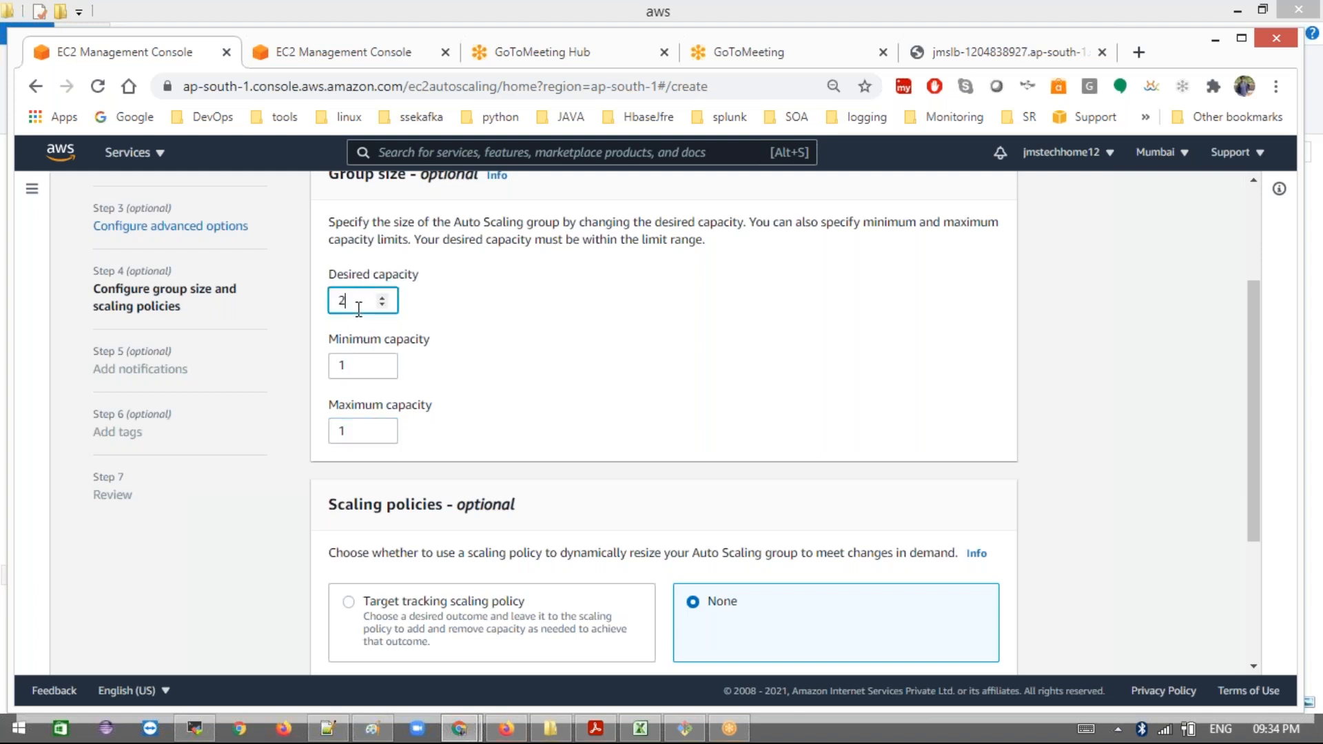
type("2")
left_click(358, 367)
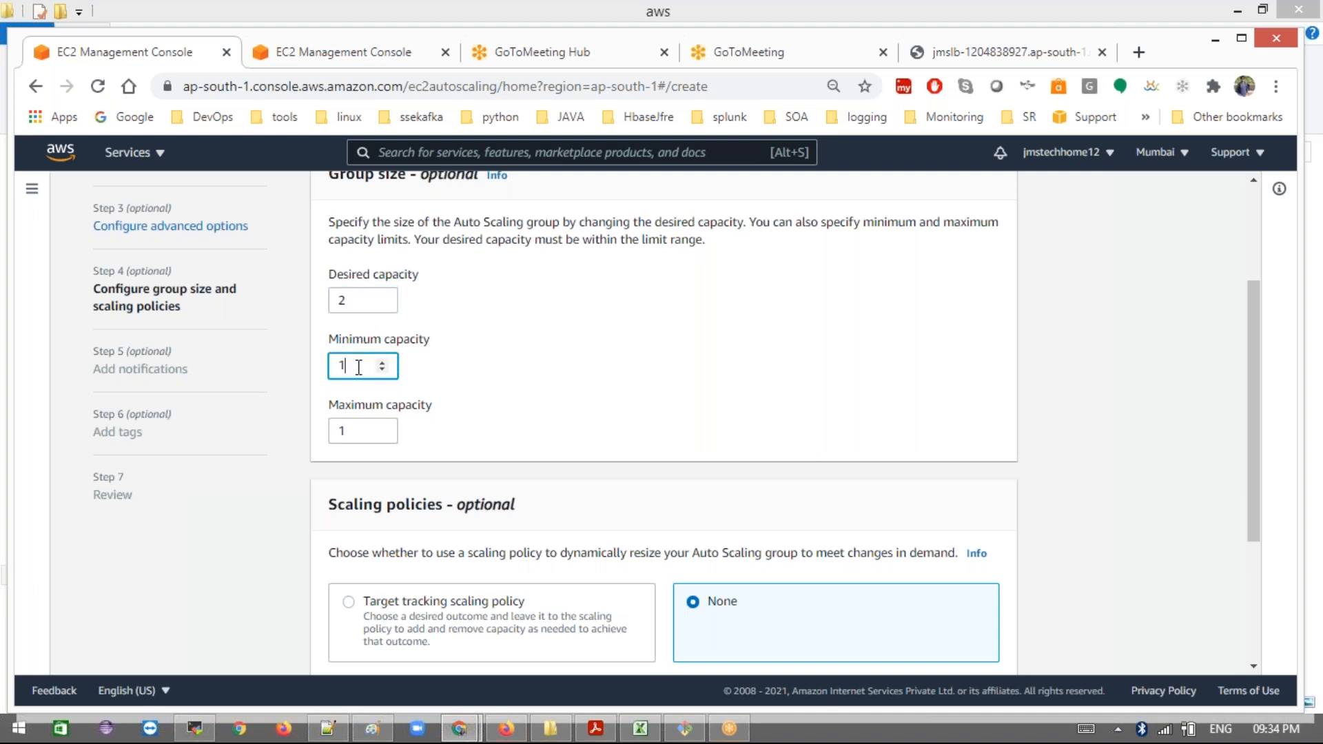
left_click(358, 427)
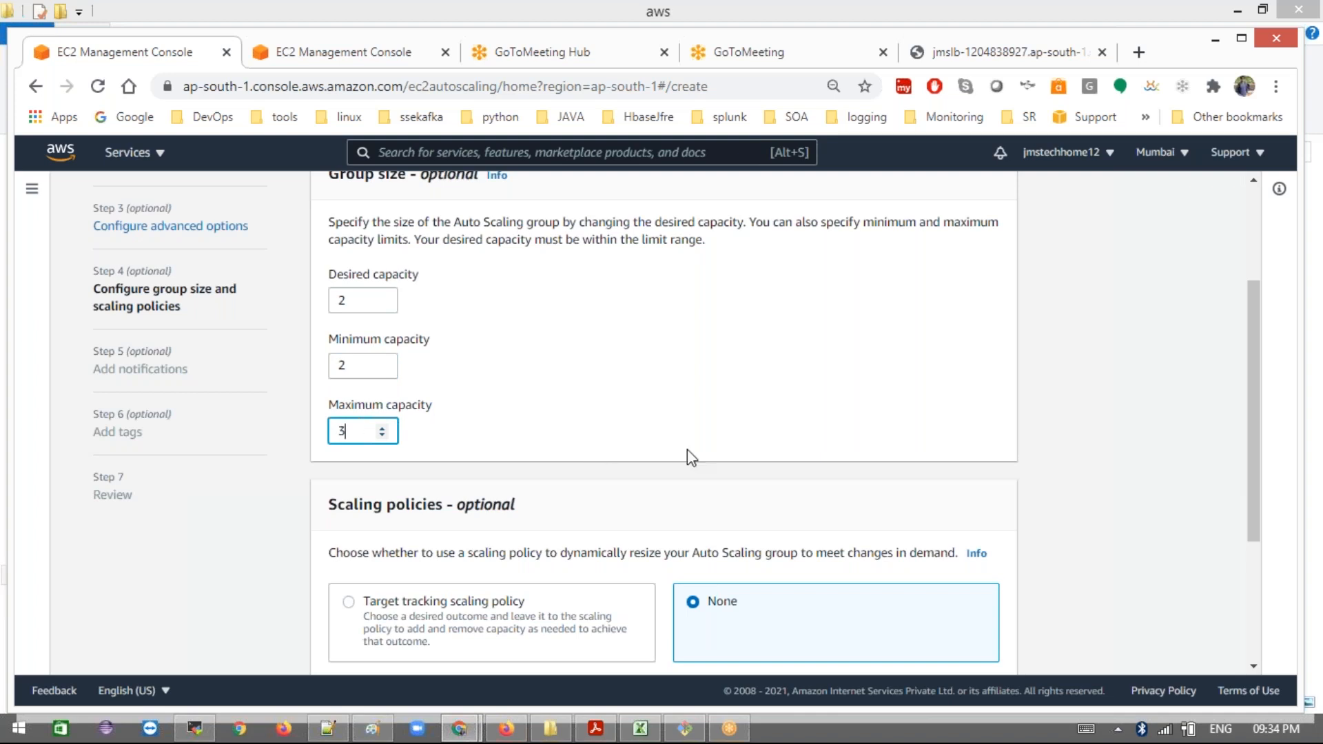
Step: Examine the target tracking scaling policy's settings and metric types, and return the scaling policy choice to None
scroll(688, 452, "down", 3)
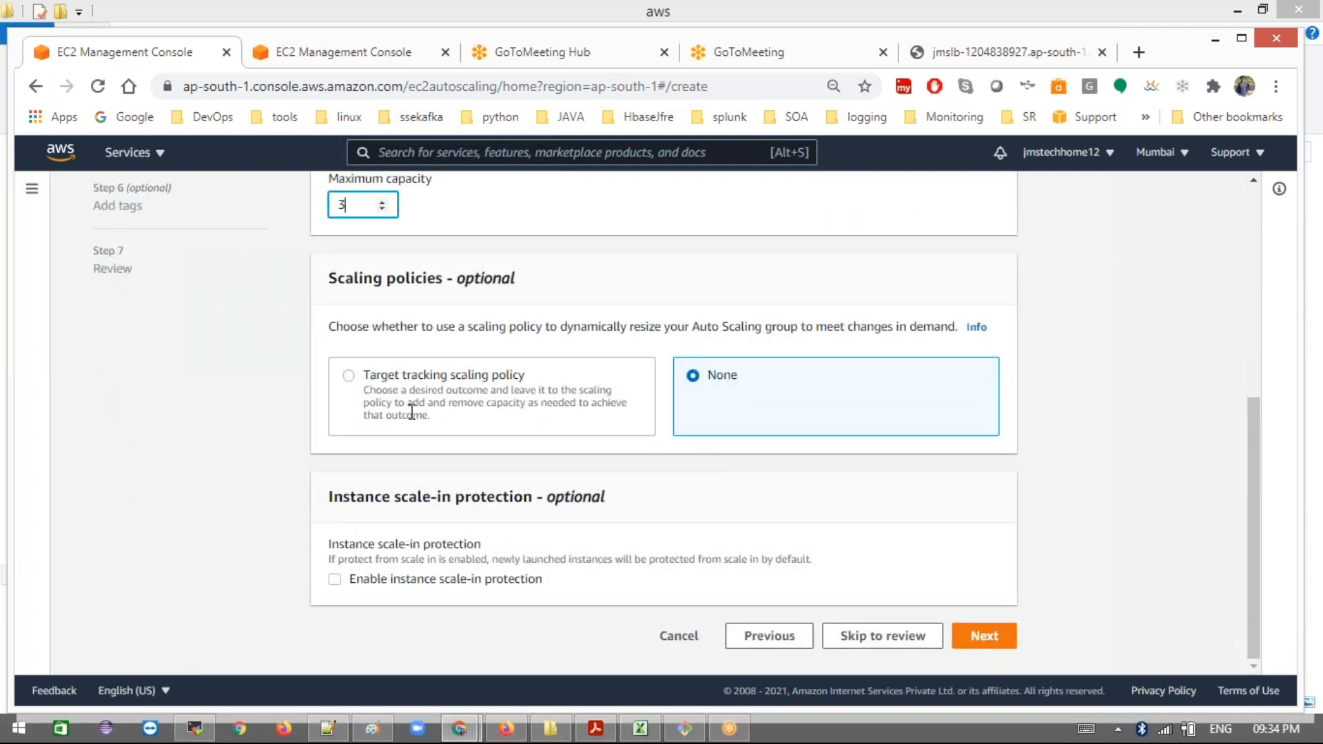
left_click(348, 375)
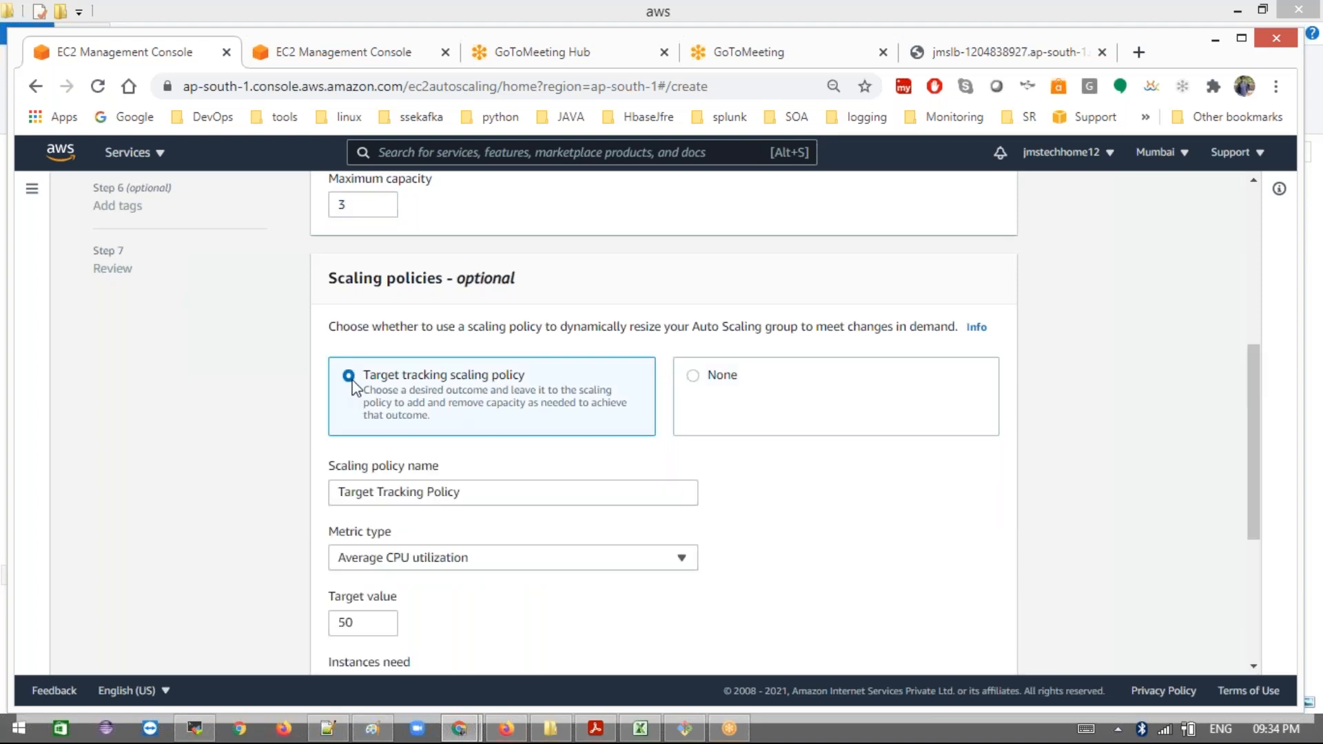
scroll(402, 544, "down", 1)
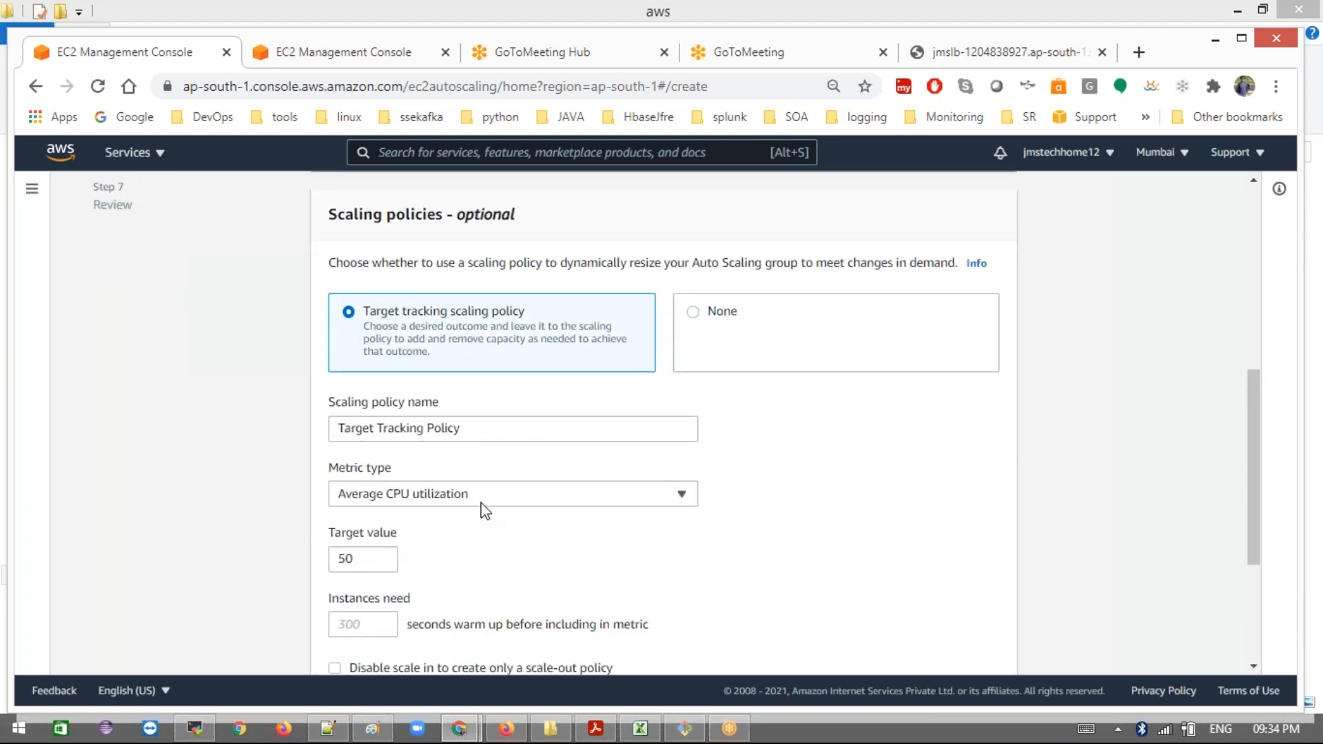
scroll(438, 497, "down", 2)
scroll(416, 474, "down", 2)
scroll(416, 479, "up", 3)
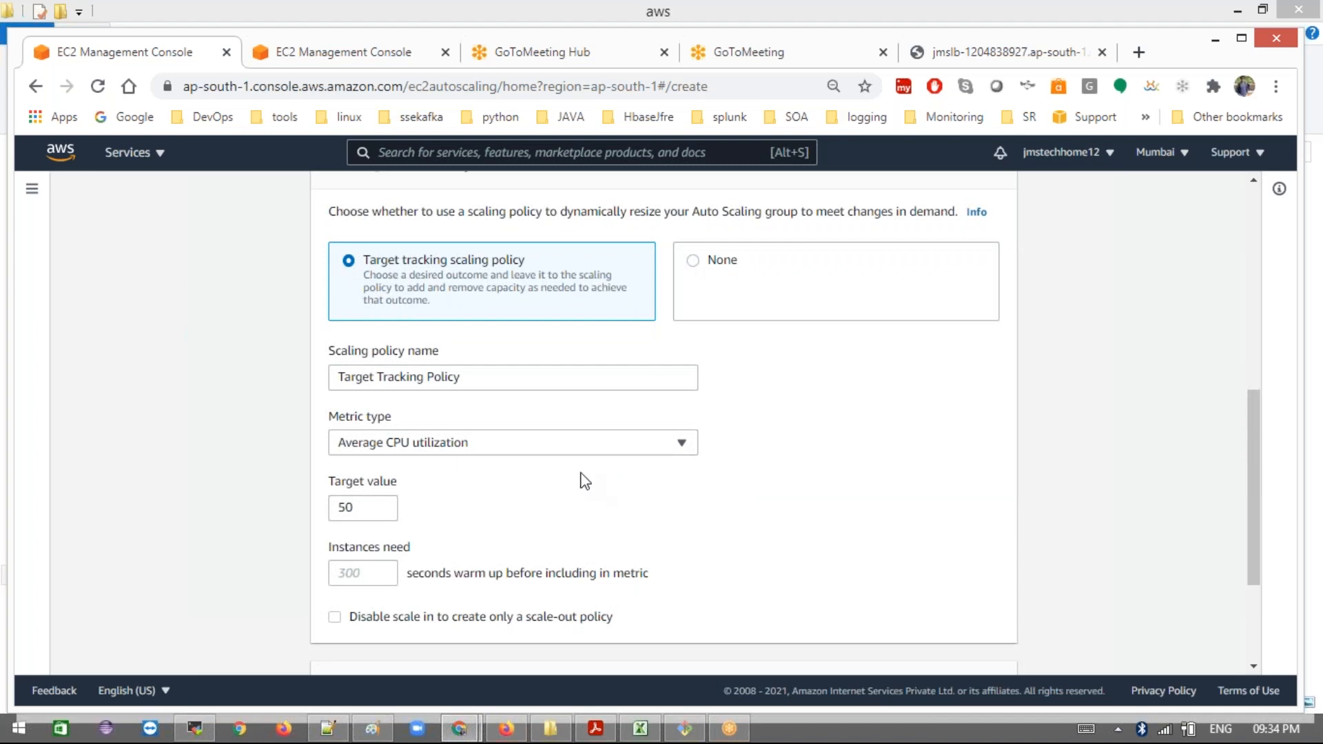
left_click(570, 447)
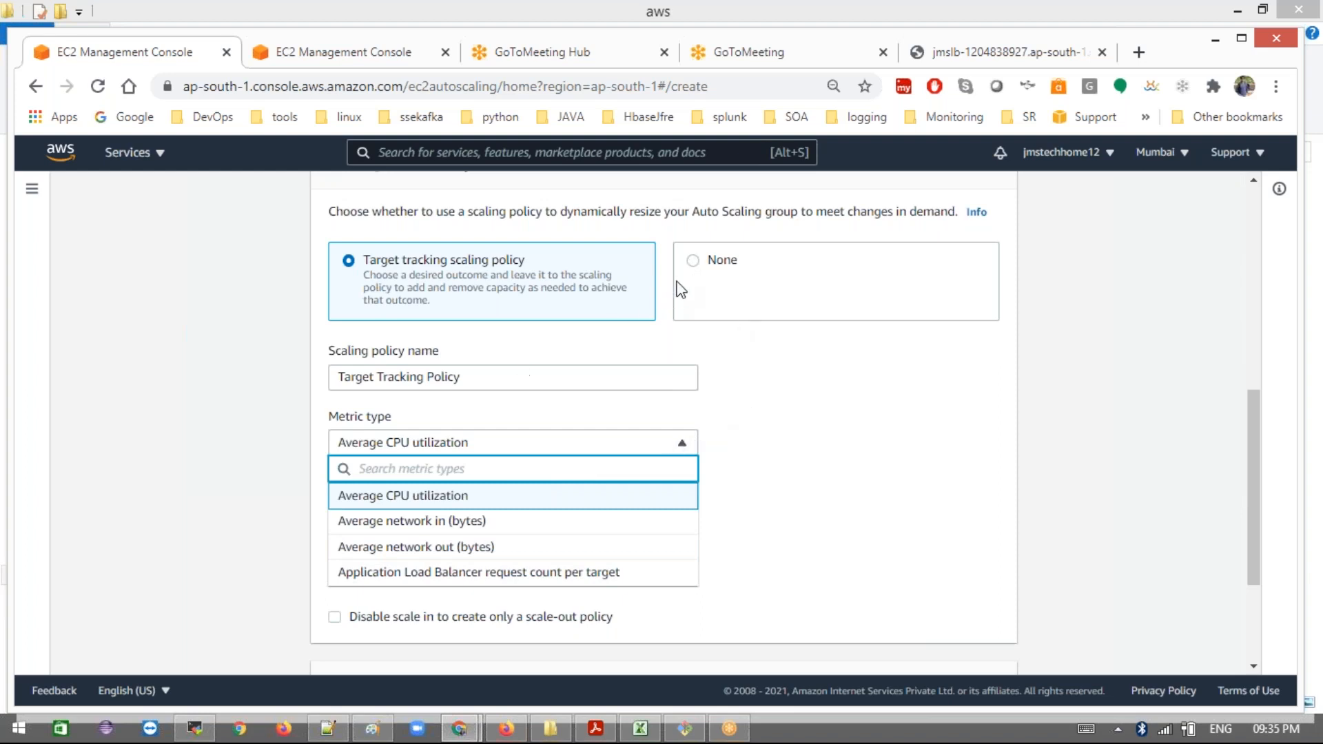
left_click(692, 262)
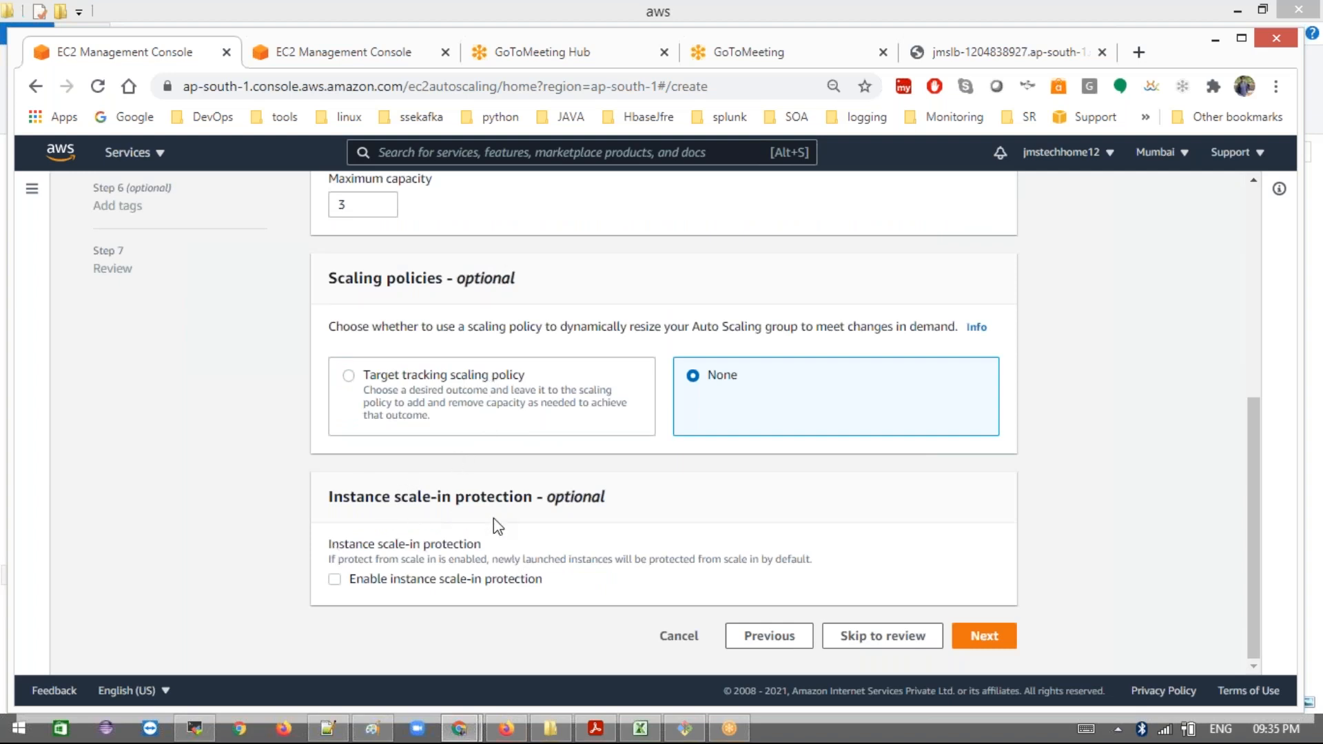
Step: Continue to the review without adding notifications or tags and create the Auto Scaling group
left_click(991, 644)
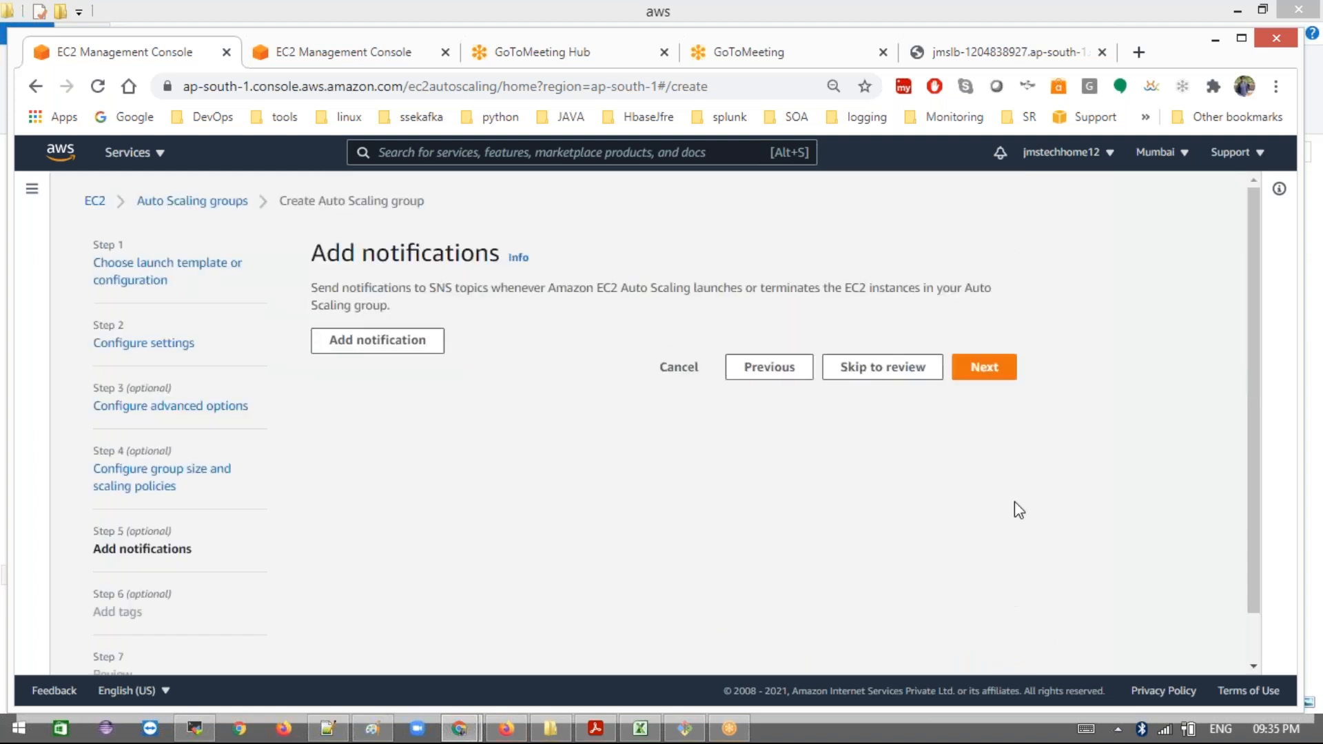
left_click(986, 376)
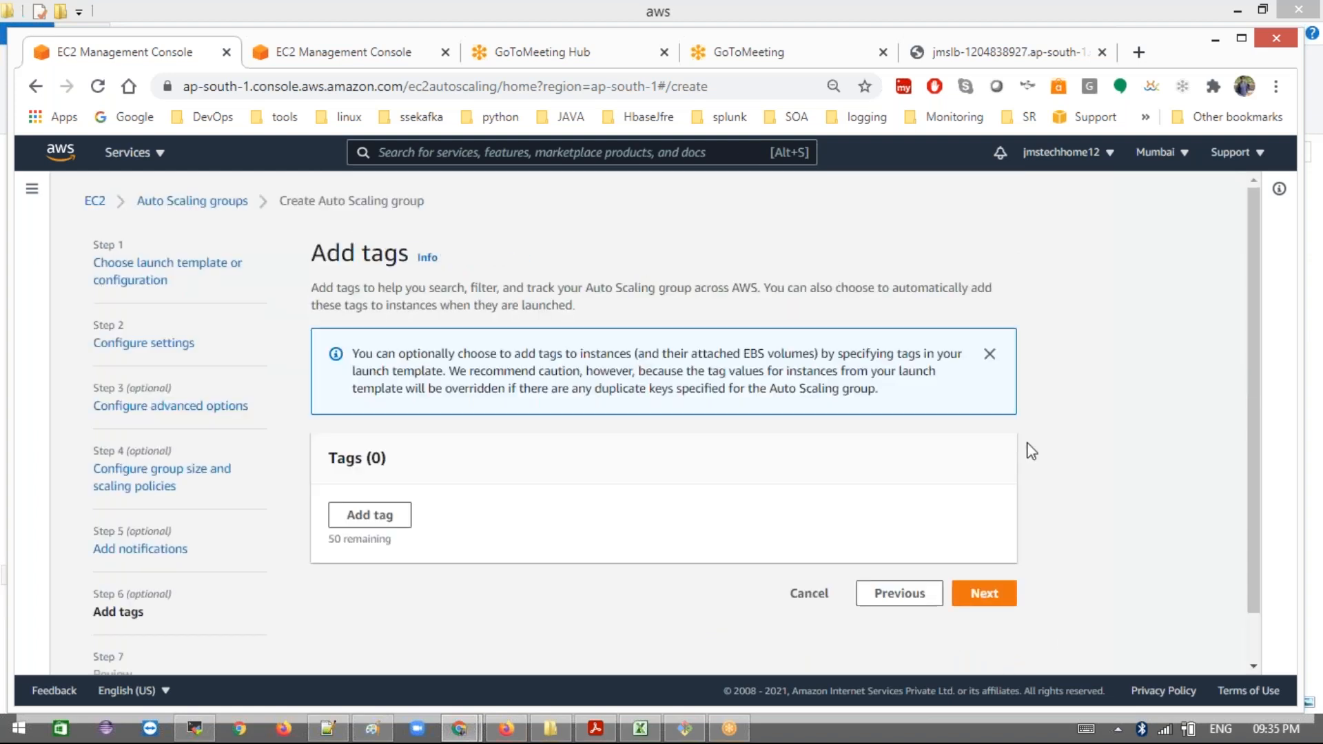
left_click(975, 594)
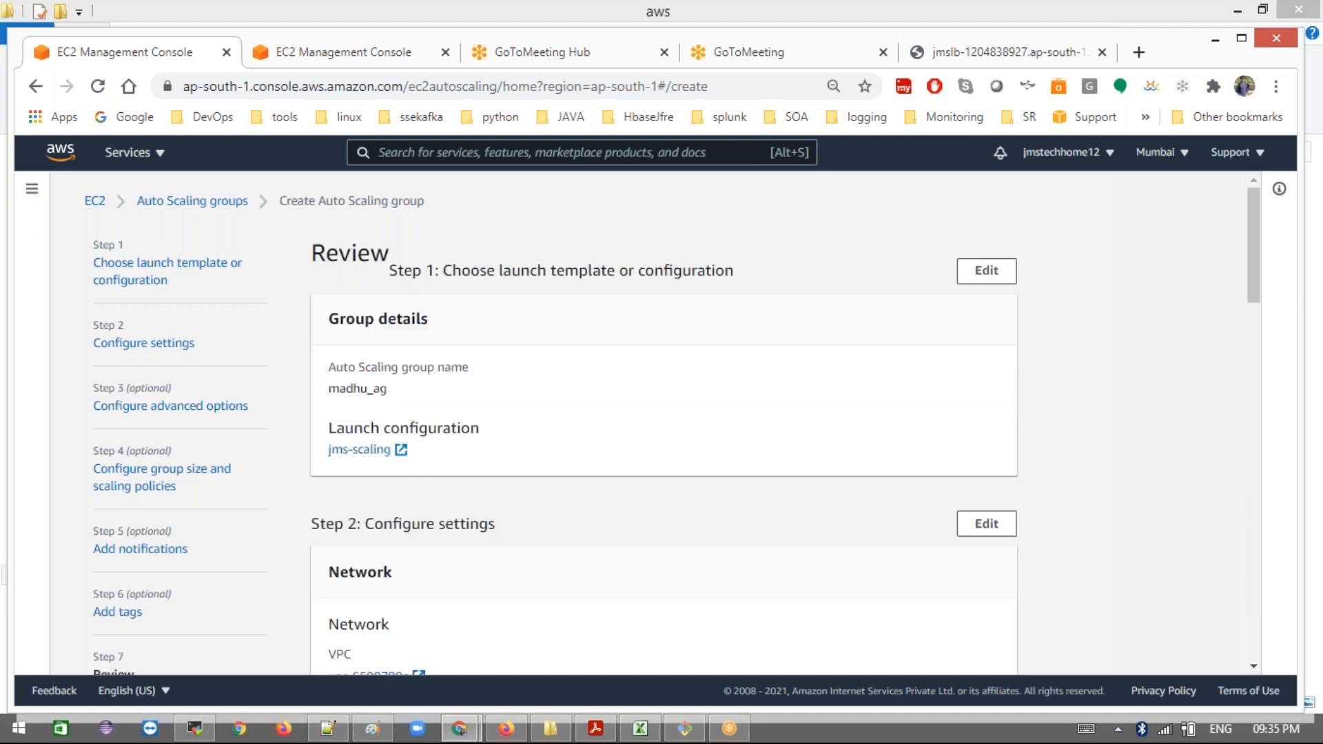
scroll(807, 531, "down", 10)
scroll(807, 529, "down", 10)
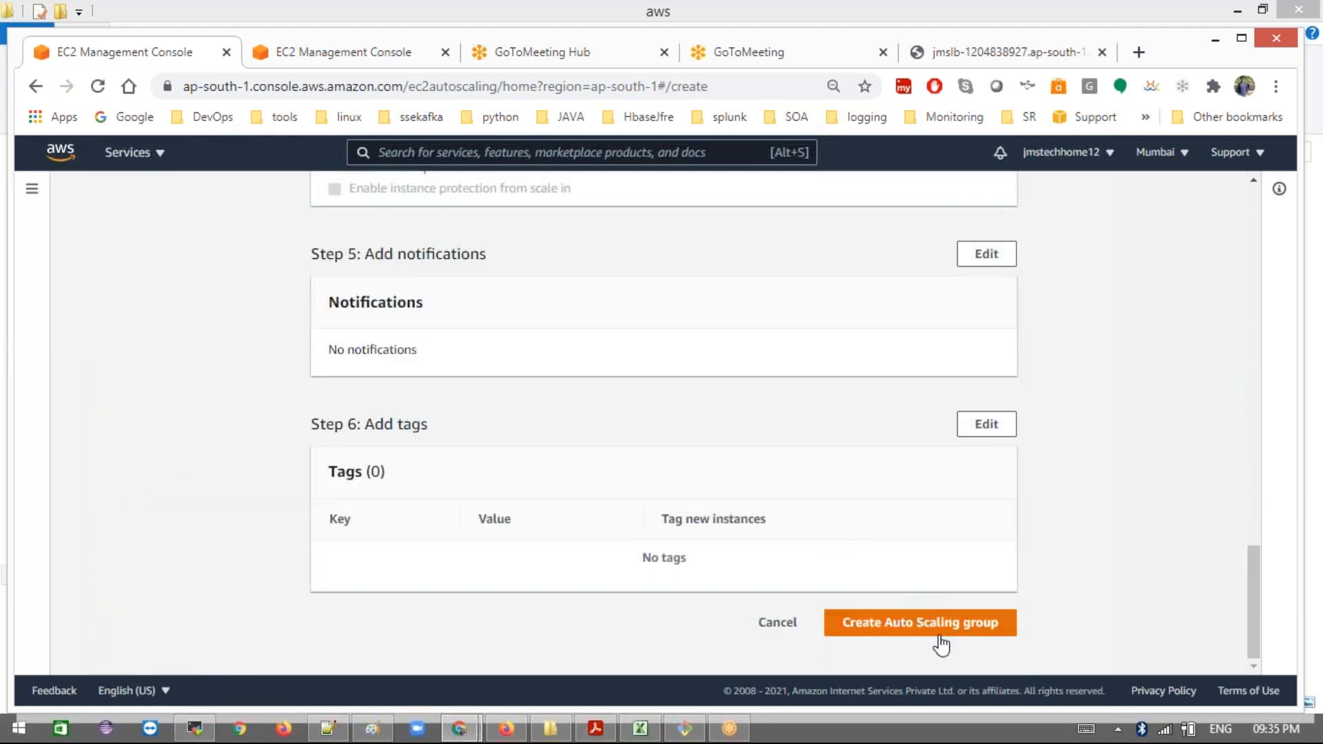
left_click(938, 633)
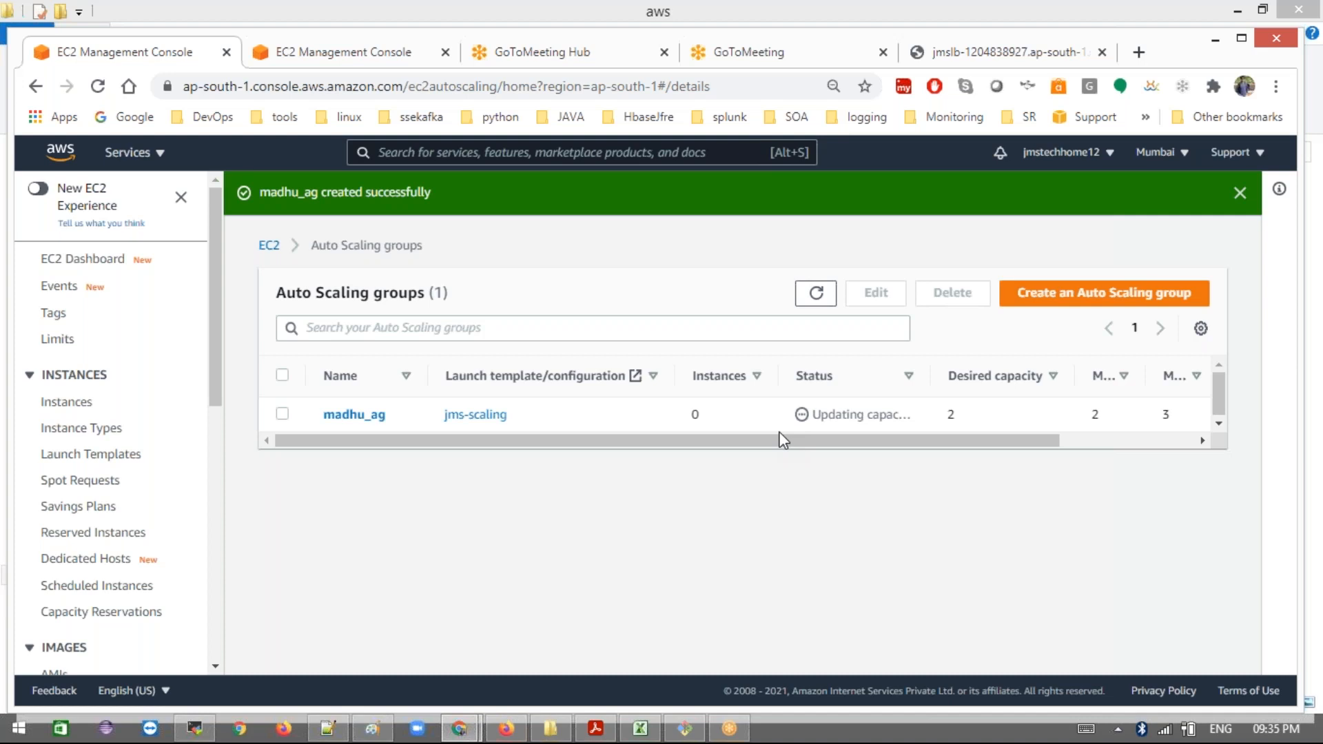
Step: Open the EC2 instance list, dismiss the console replacement notice and sort the instances by instance state
left_click(75, 408)
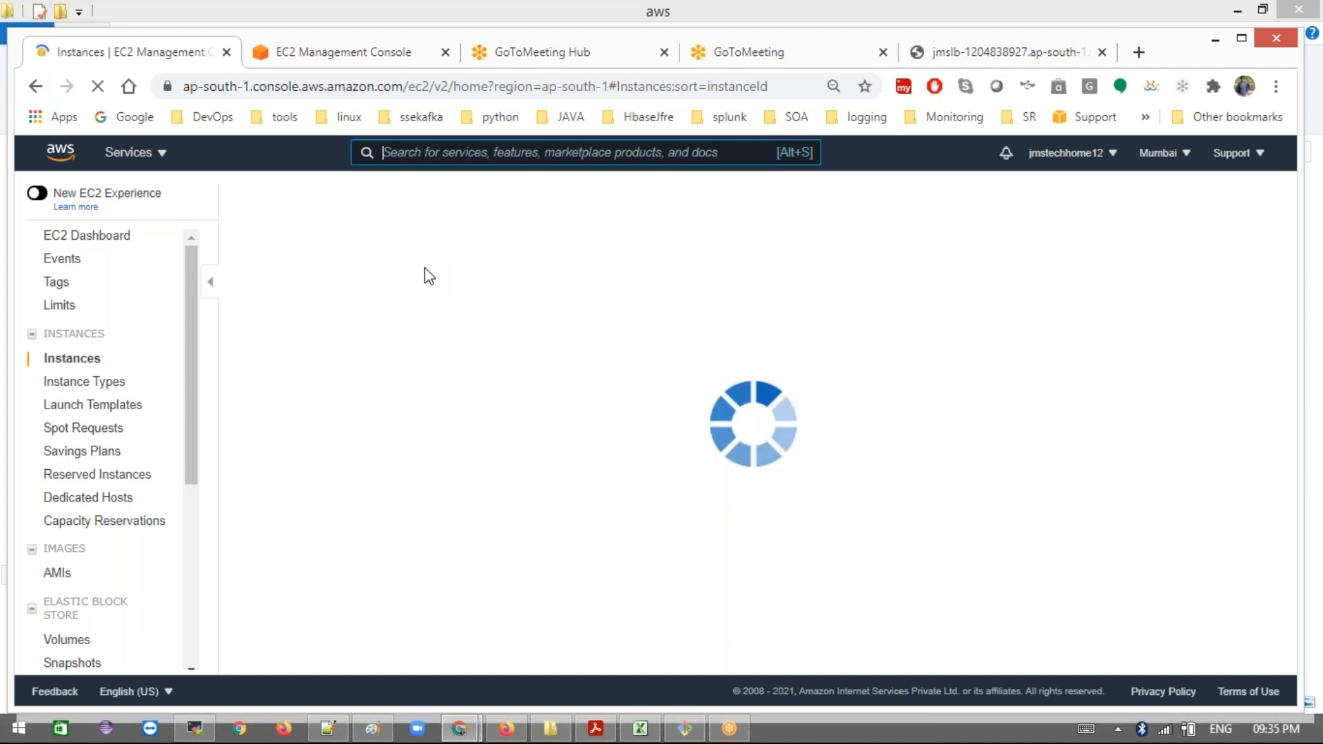
mouse_move(459, 728)
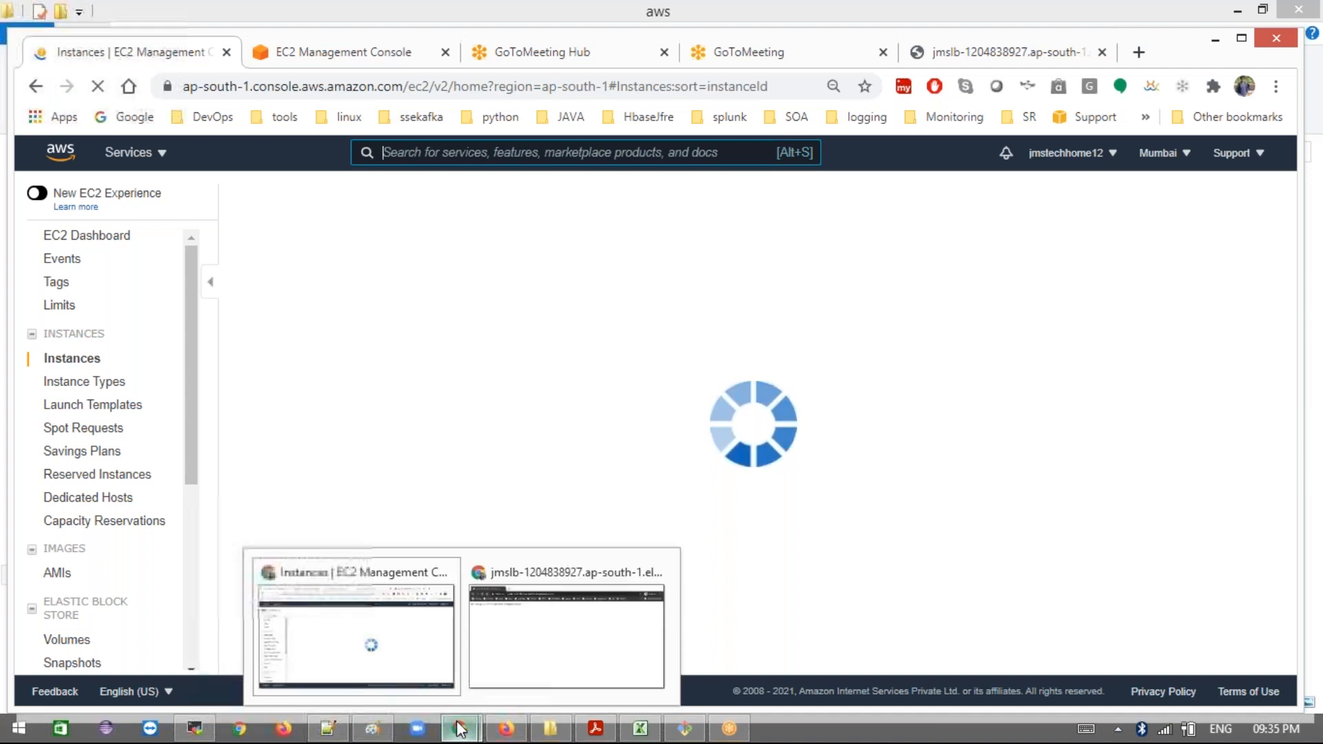
left_click(386, 679)
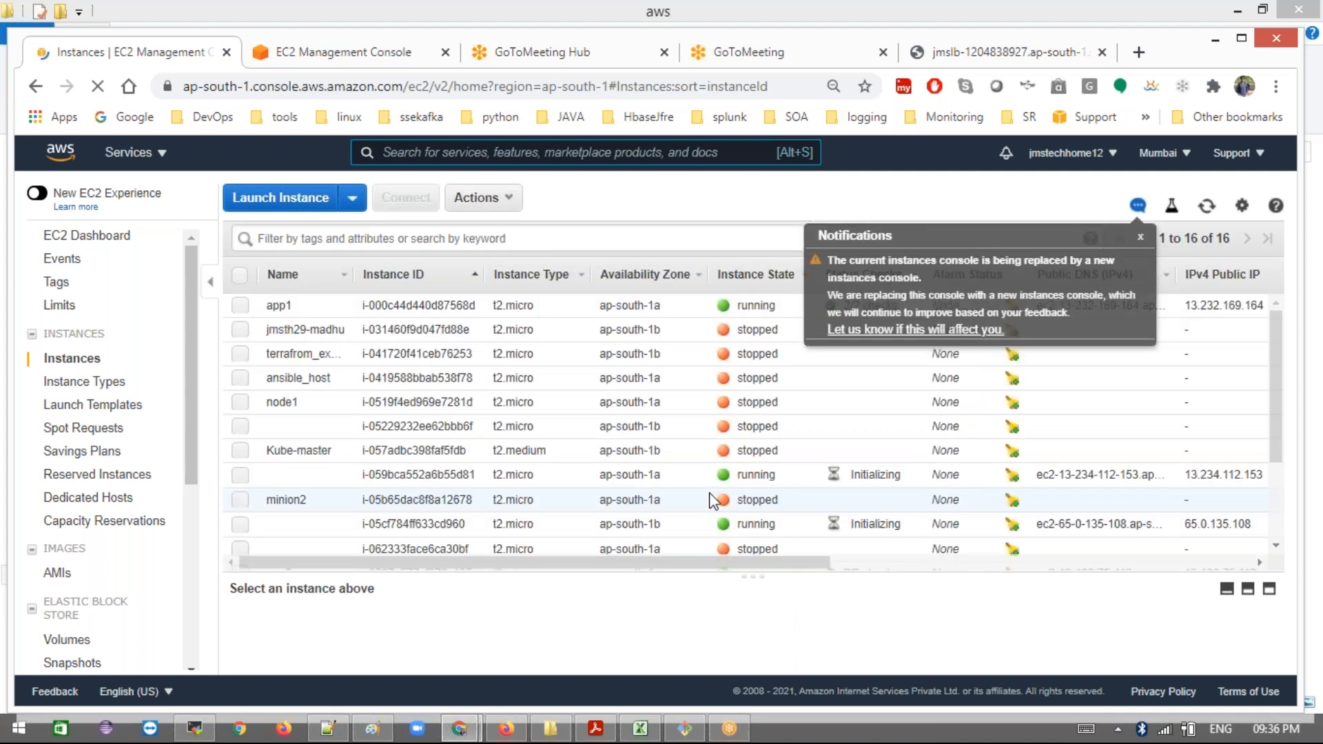
left_click(1140, 240)
left_click(752, 277)
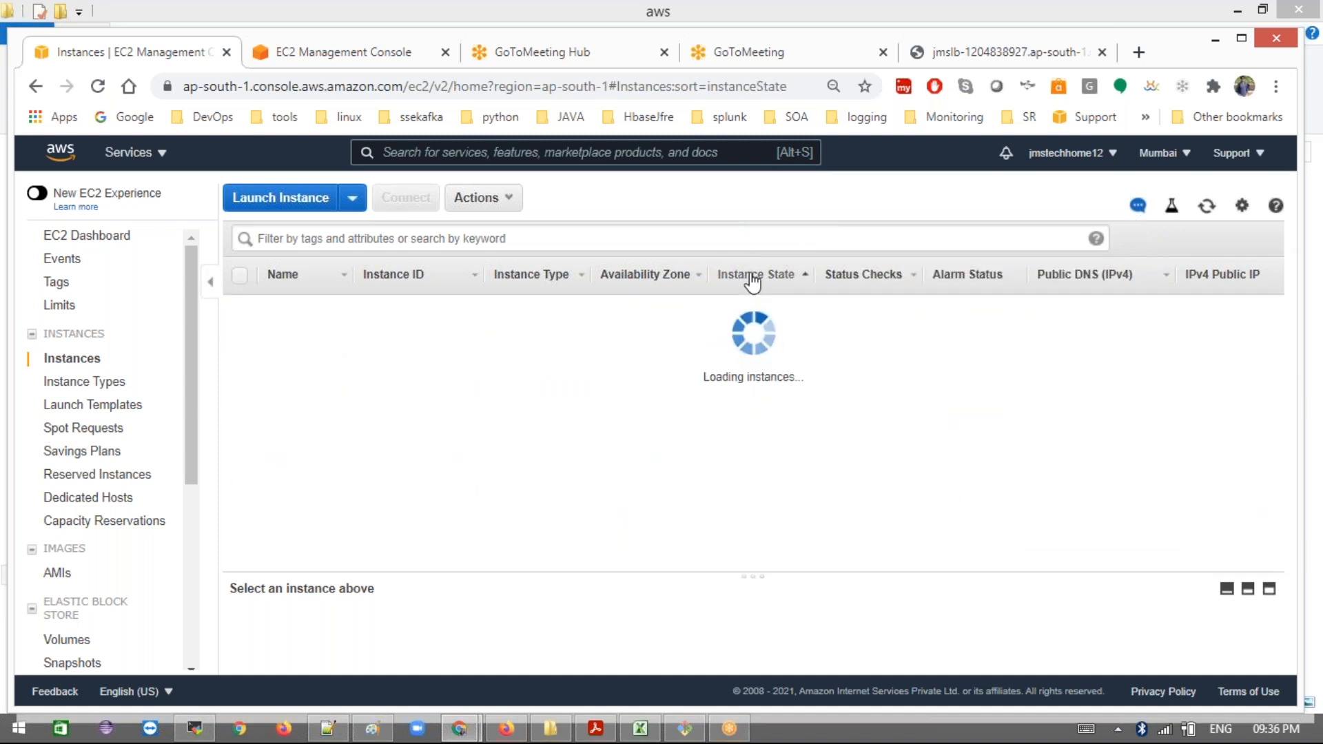
mouse_move(336, 338)
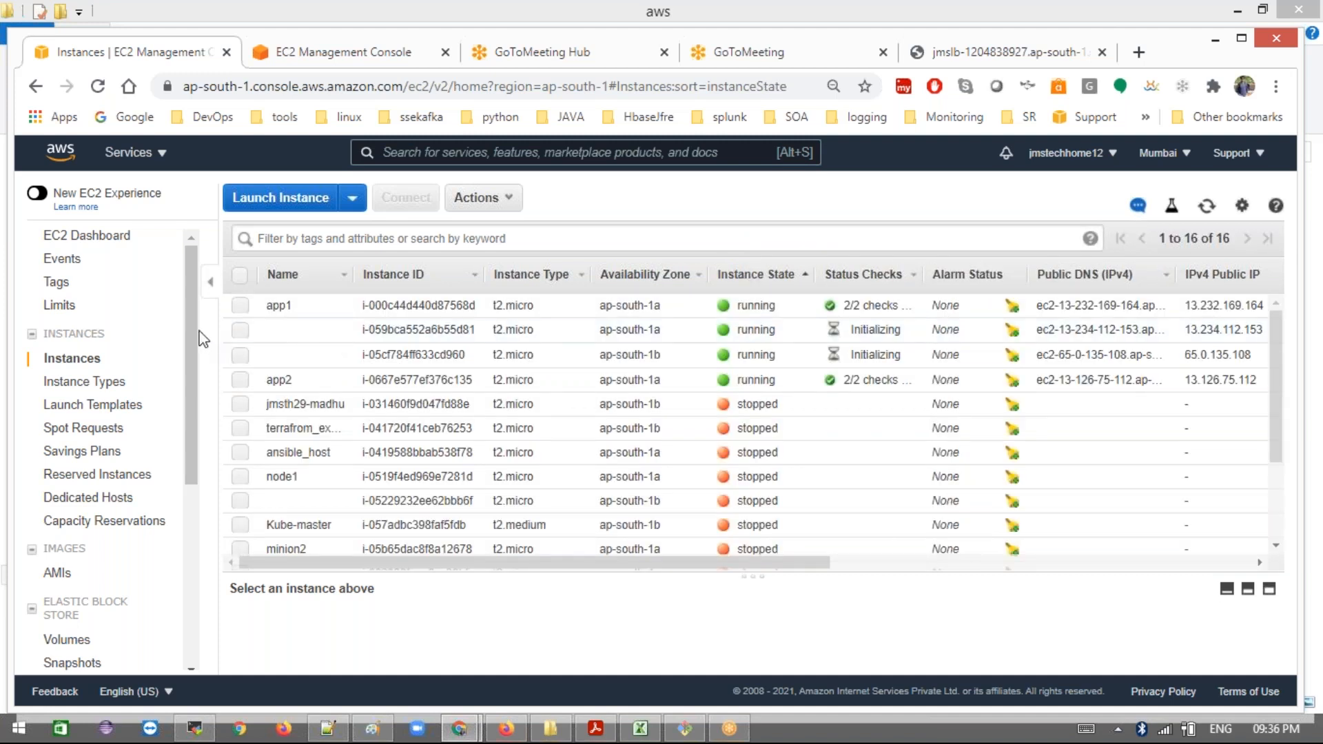
Step: Select instance i-059bca552a6b55d81, enlarge its details and open its security group AutoScaling-Security-Group-1 in a separate browser tab
left_click(246, 331)
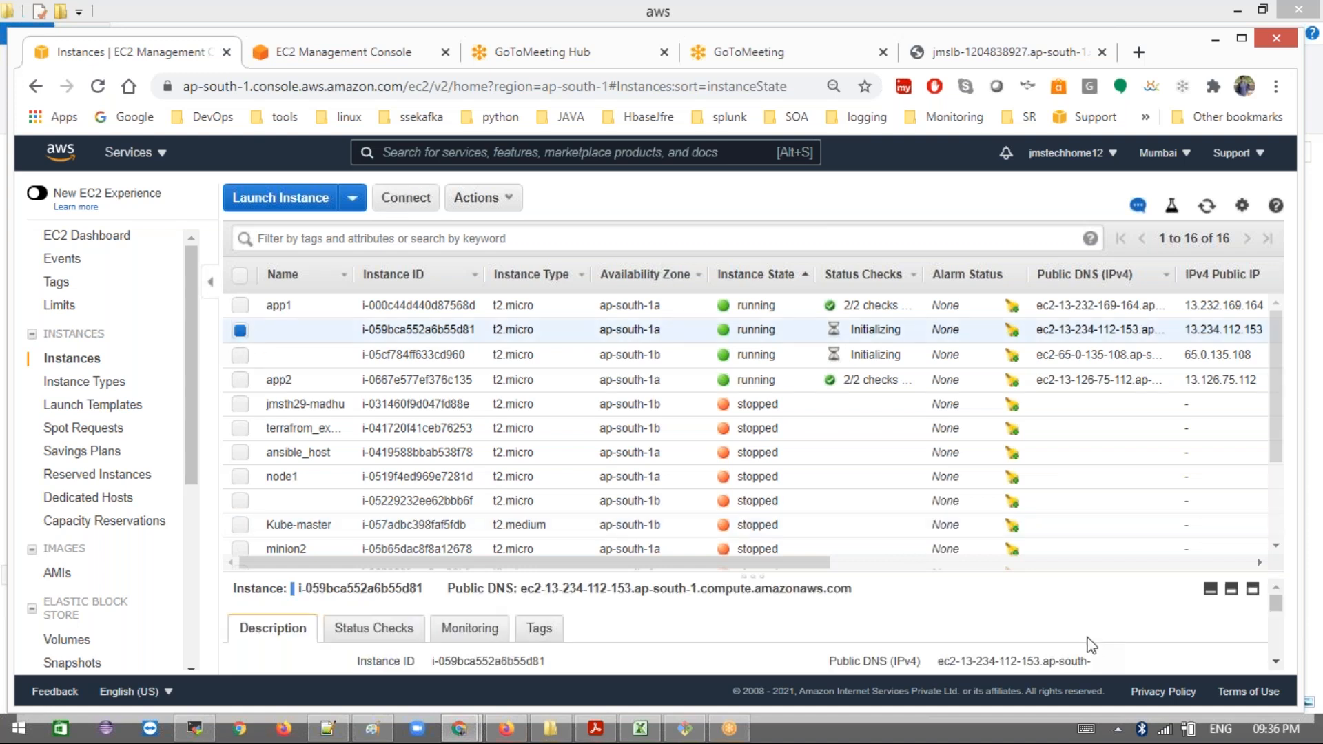
left_click_drag(931, 572, 937, 468)
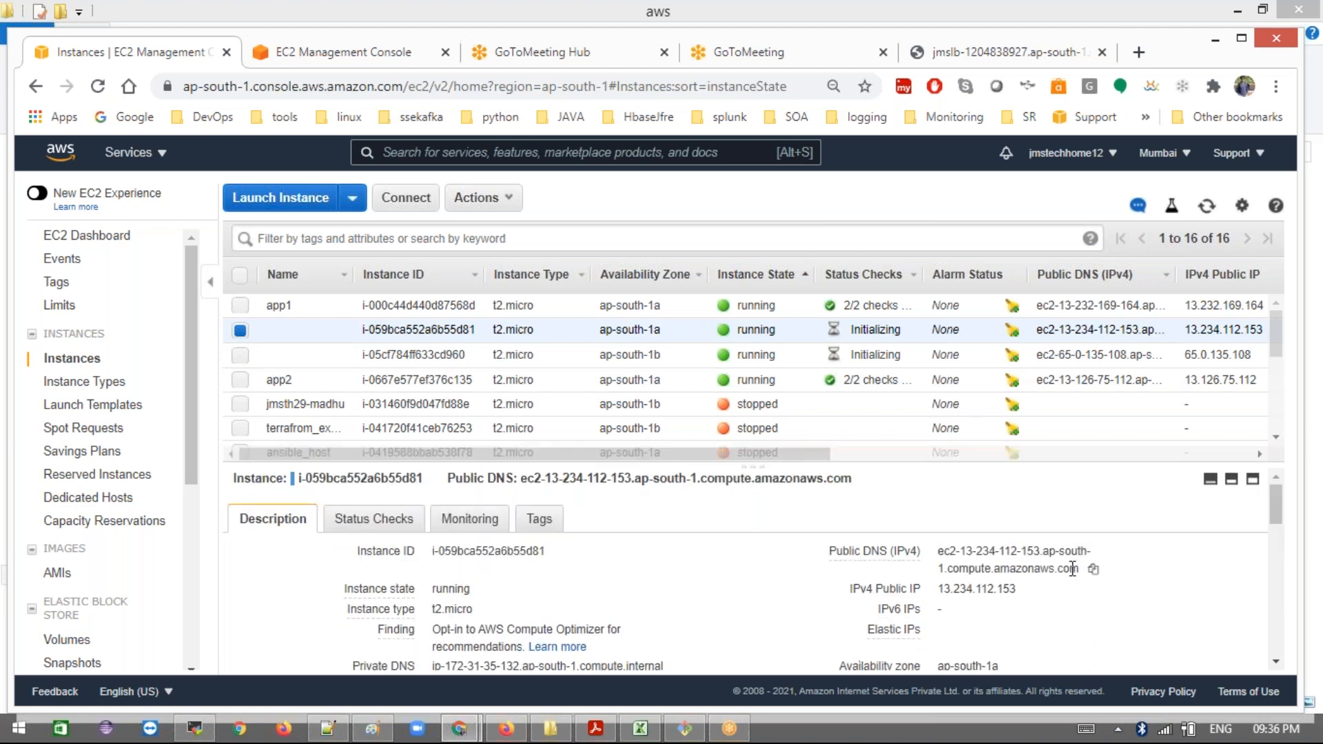
scroll(1072, 569, "down", 3)
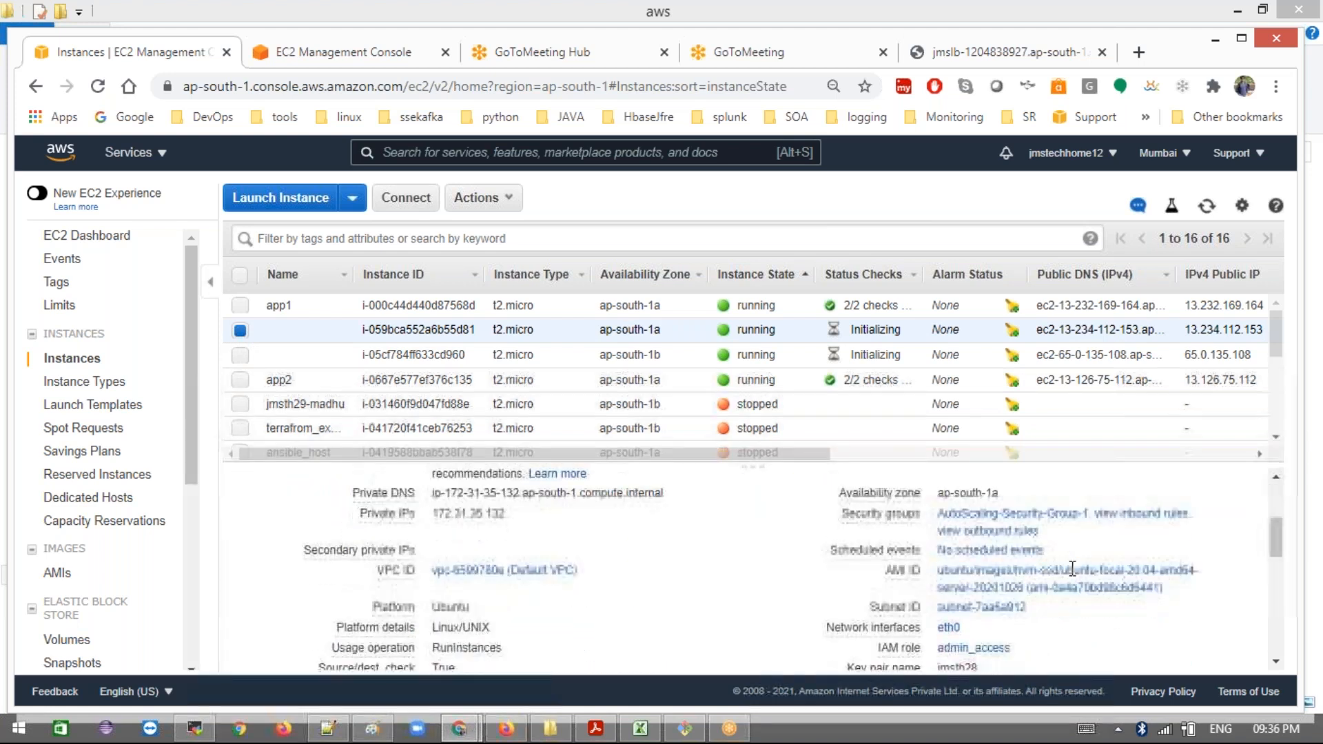
left_click(993, 517)
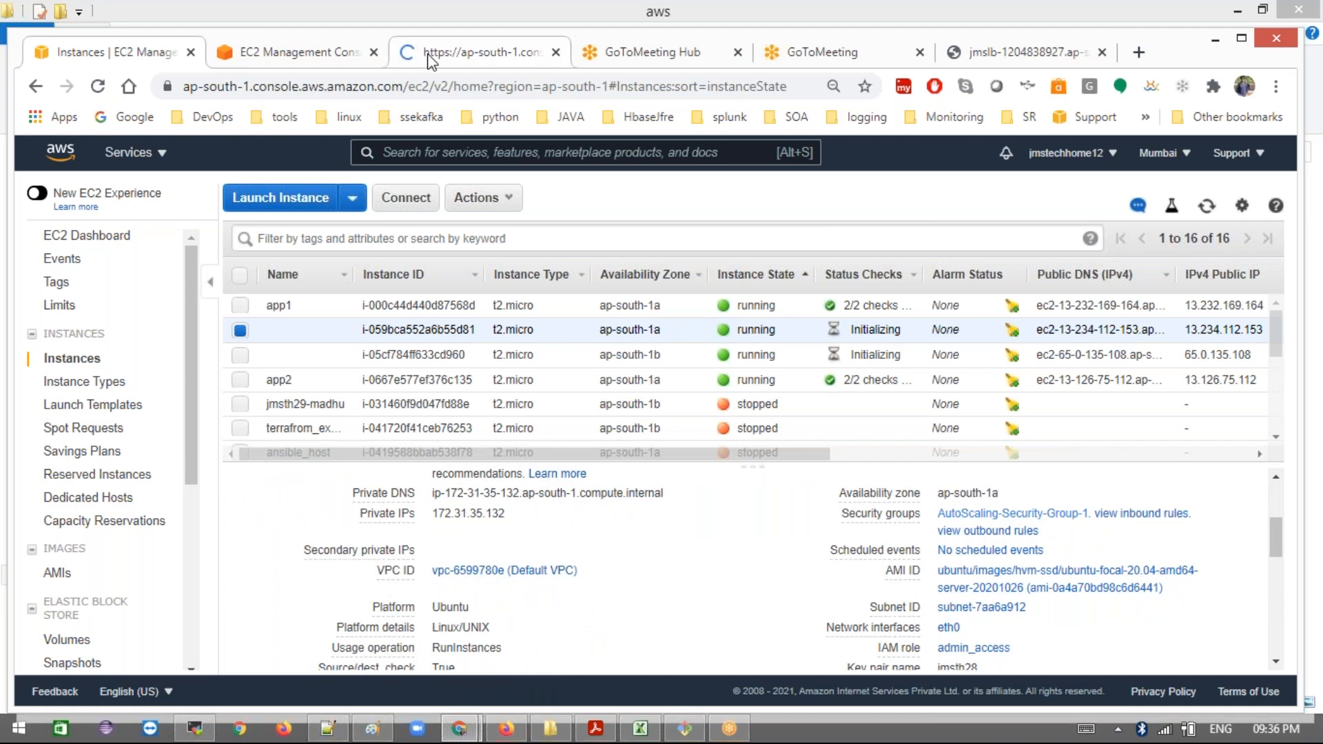
left_click(128, 59)
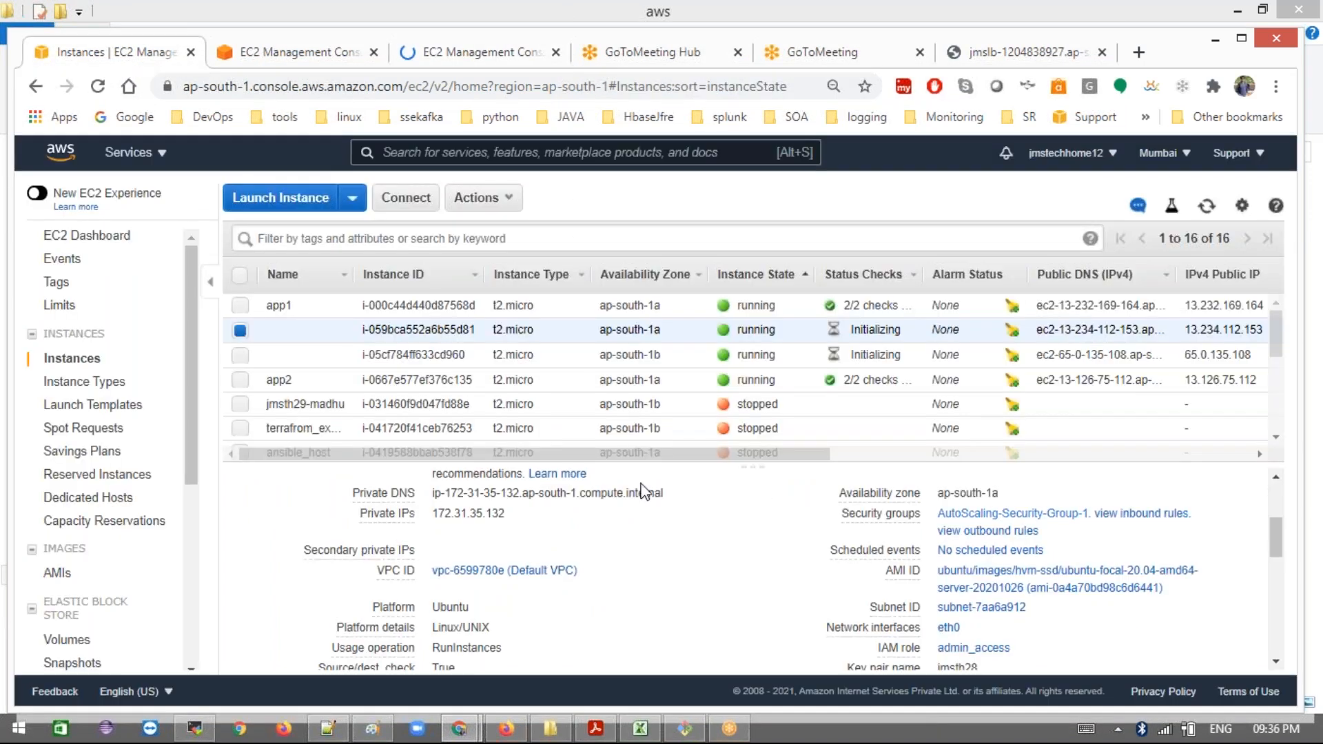
Step: Copy the selected instance's public DNS and load that address in the GoToMeeting browser tab, reloading it once
scroll(644, 491, "up", 5)
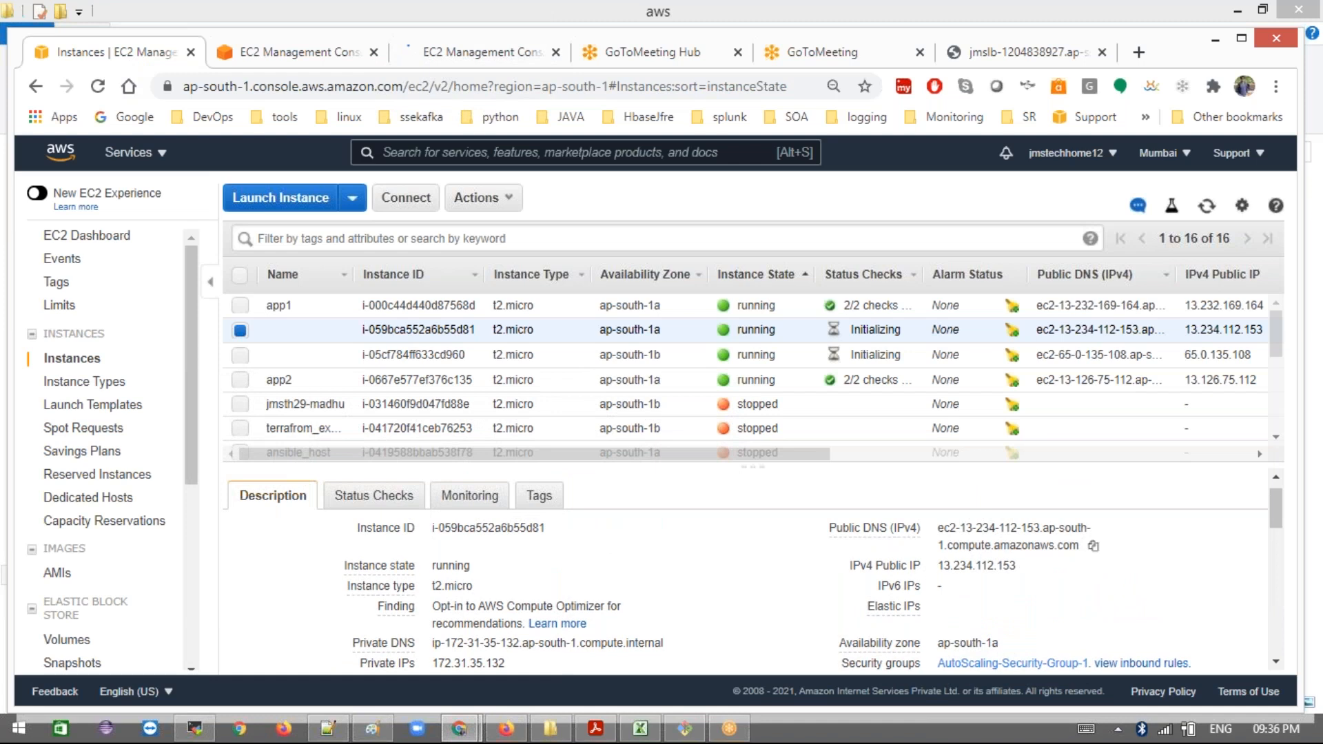
left_click(1093, 545)
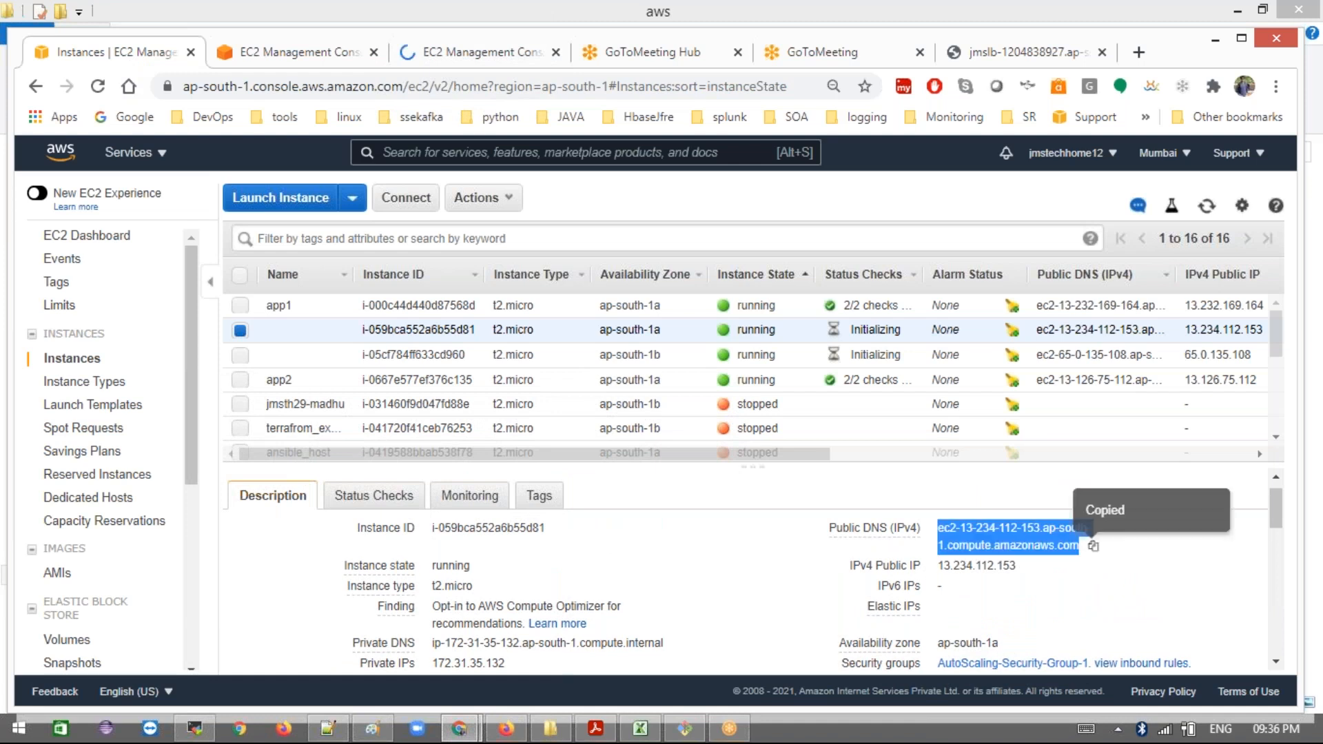
left_click(796, 59)
left_click(638, 86)
key("ctrl+v")
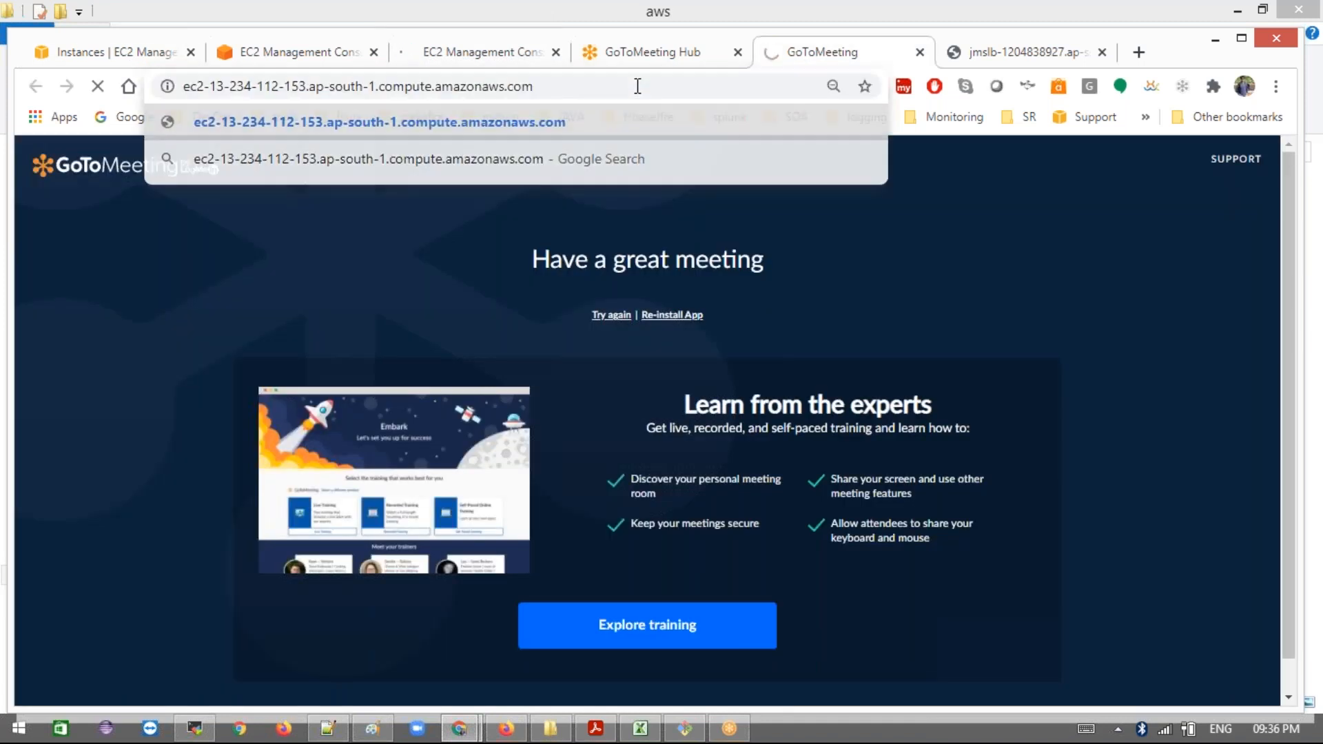
key("Return")
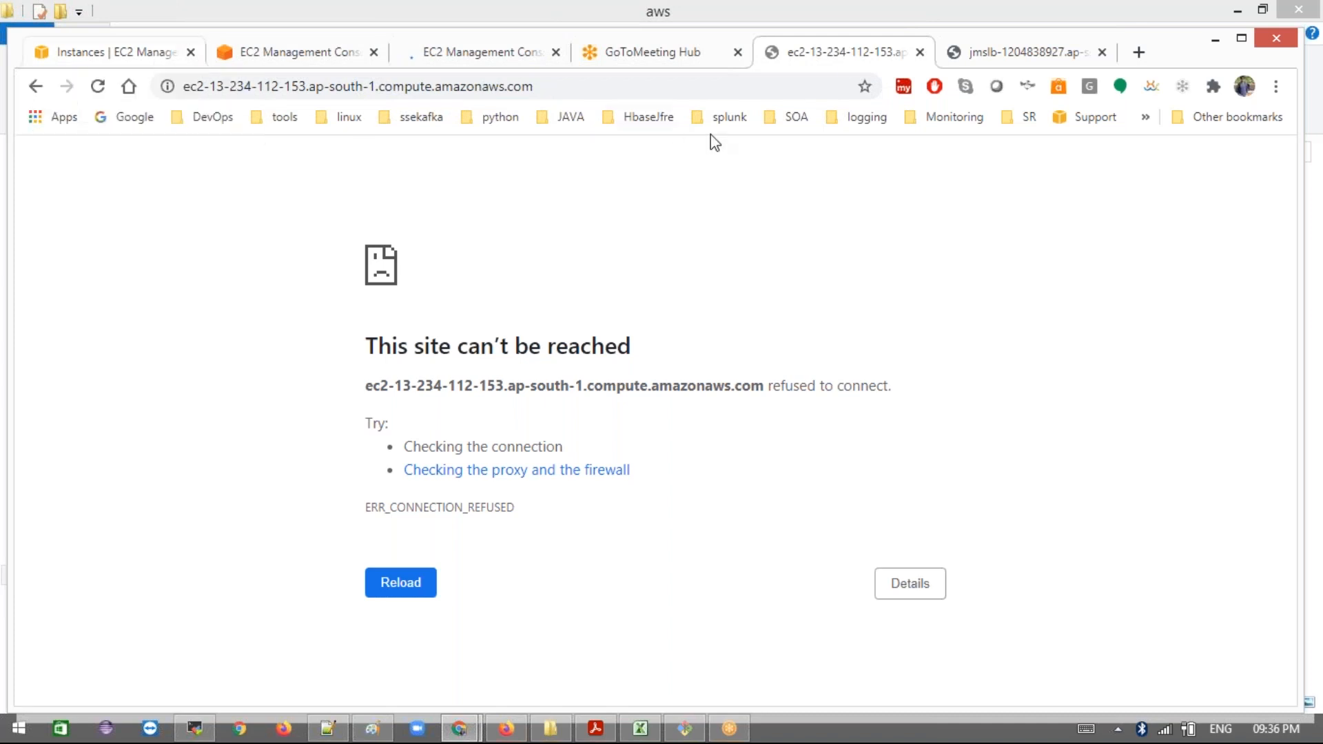
key("F5")
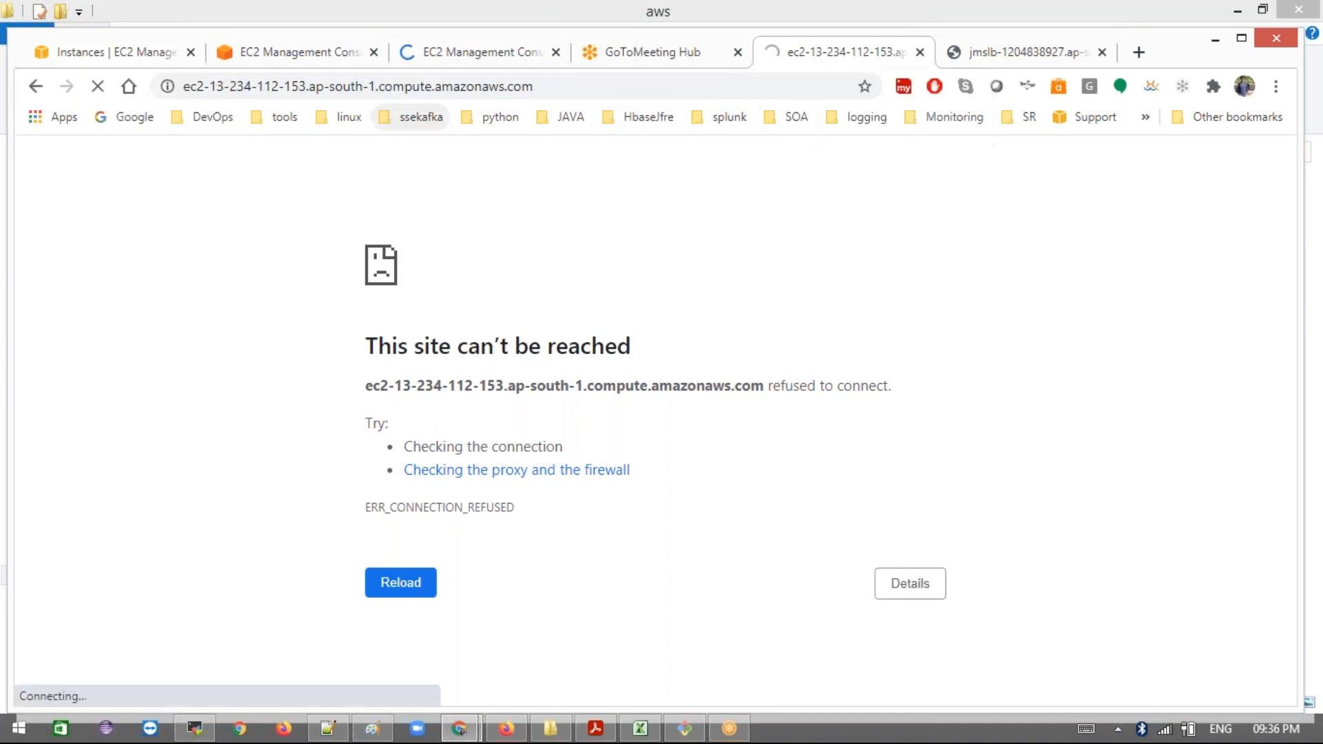
Step: Reload the instance's web page again, check the security group page and return to the instance list
left_click(122, 55)
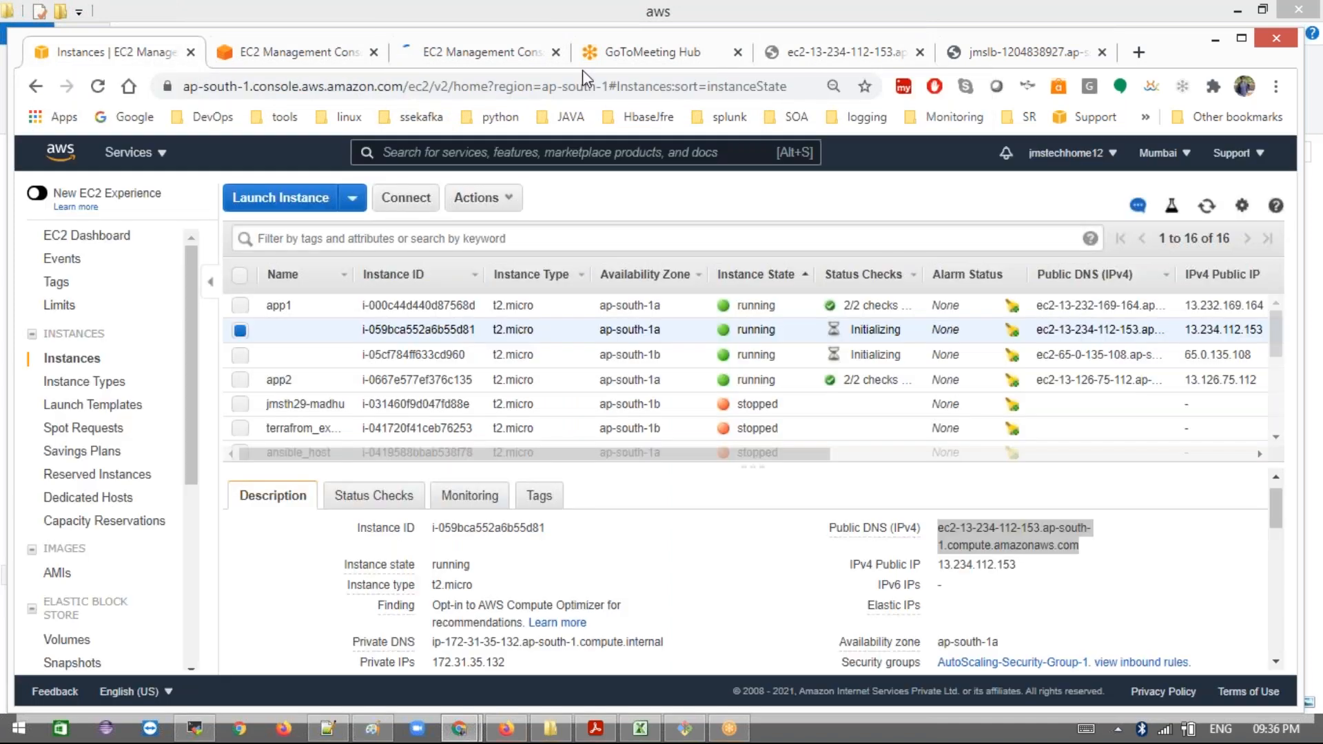
left_click(780, 64)
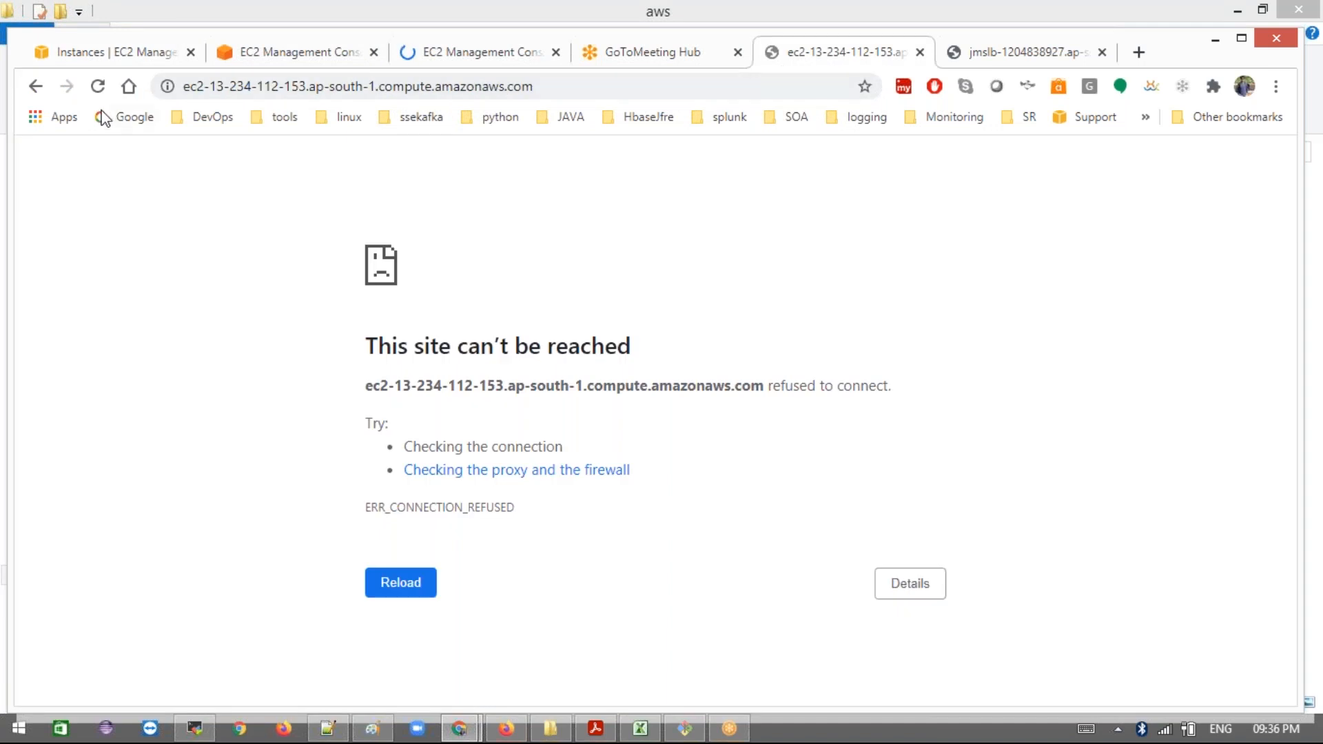
left_click(105, 88)
left_click(498, 60)
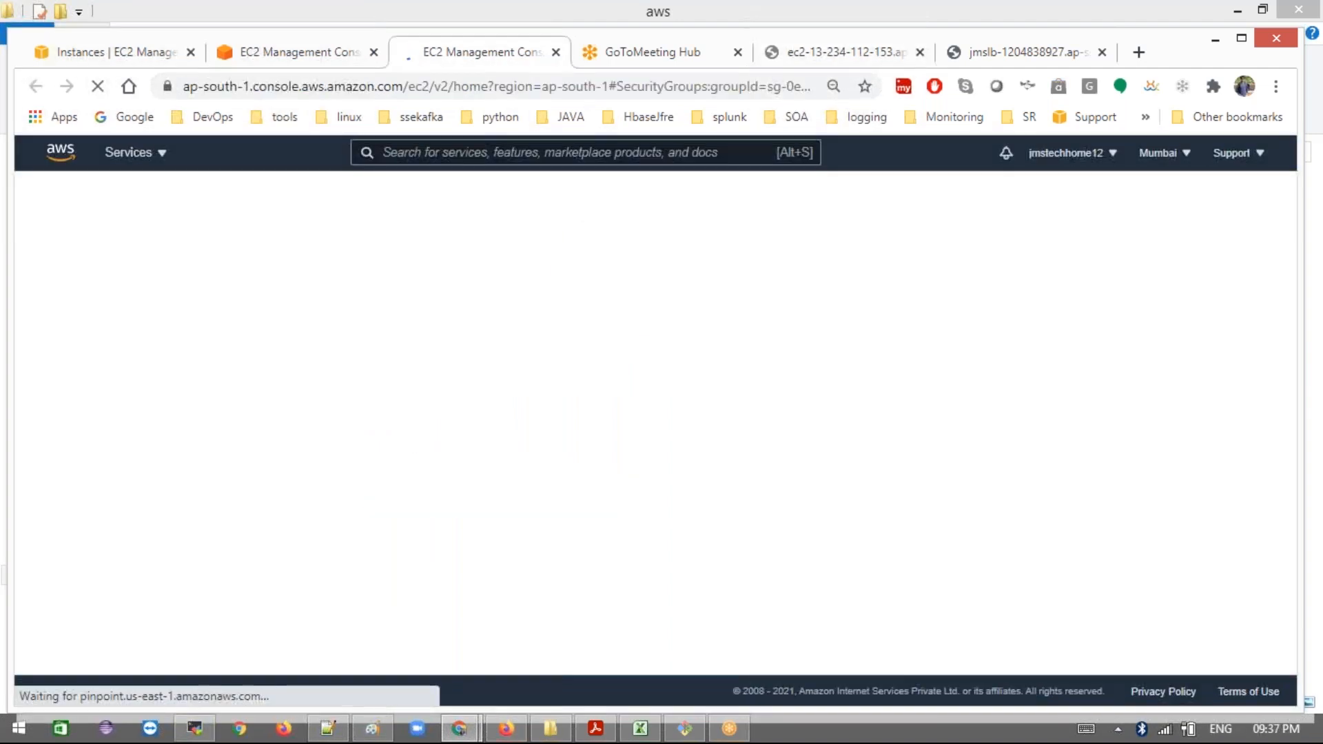
left_click(786, 62)
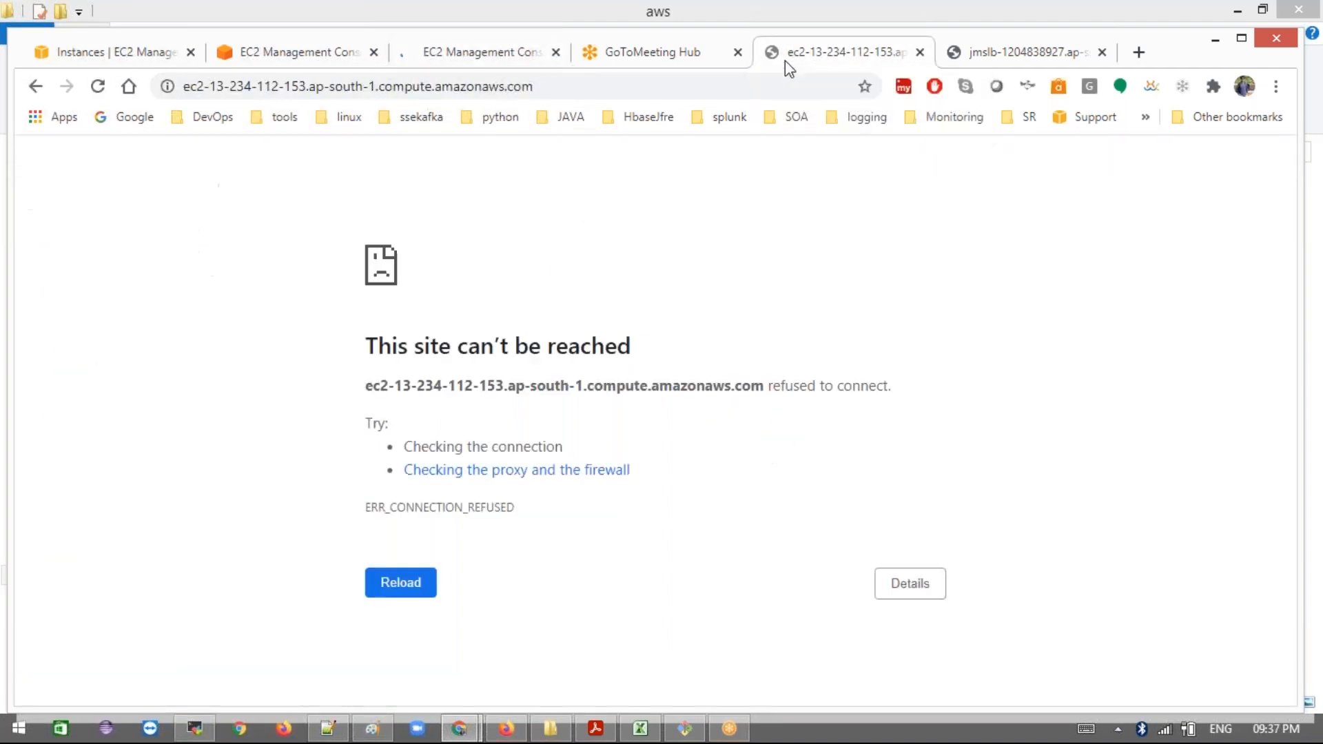
left_click(92, 57)
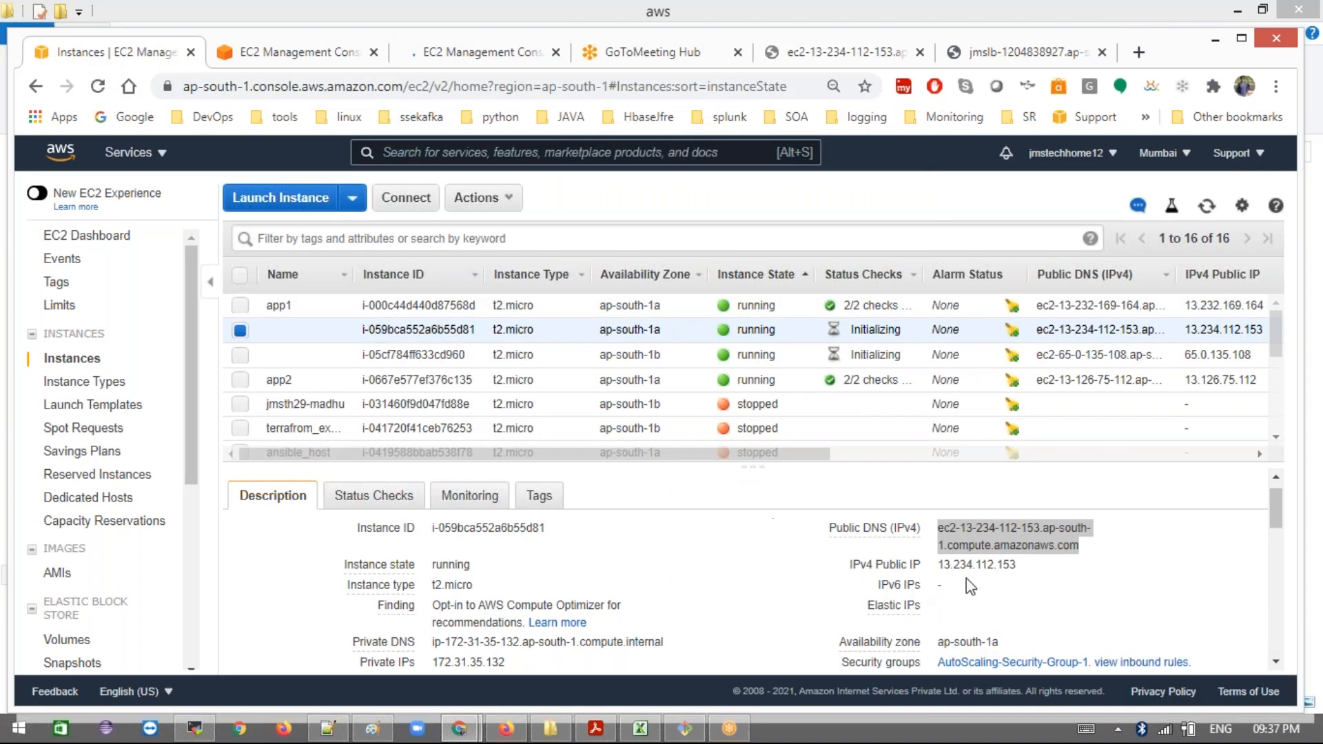
Step: Open the connection instructions for the selected instance and copy the example SSH command that uses jmsth28.pem
left_click(961, 543)
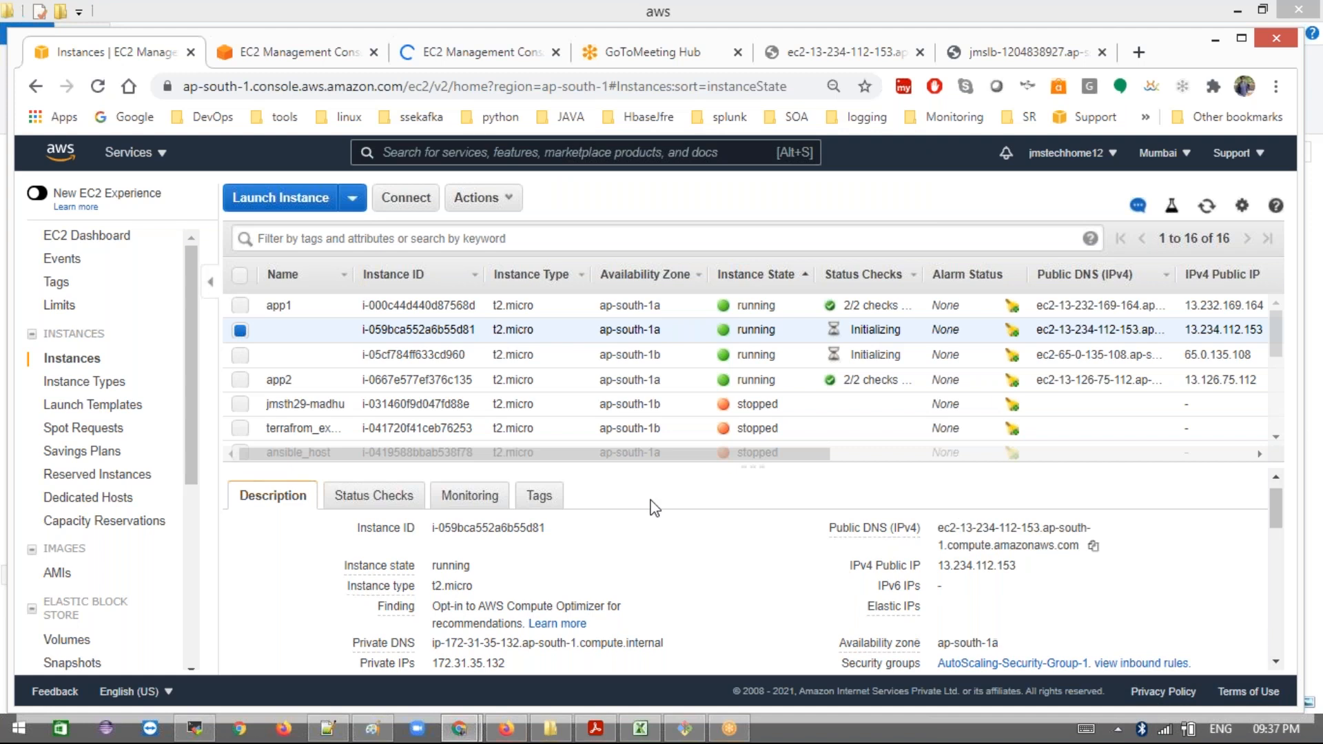
left_click(408, 201)
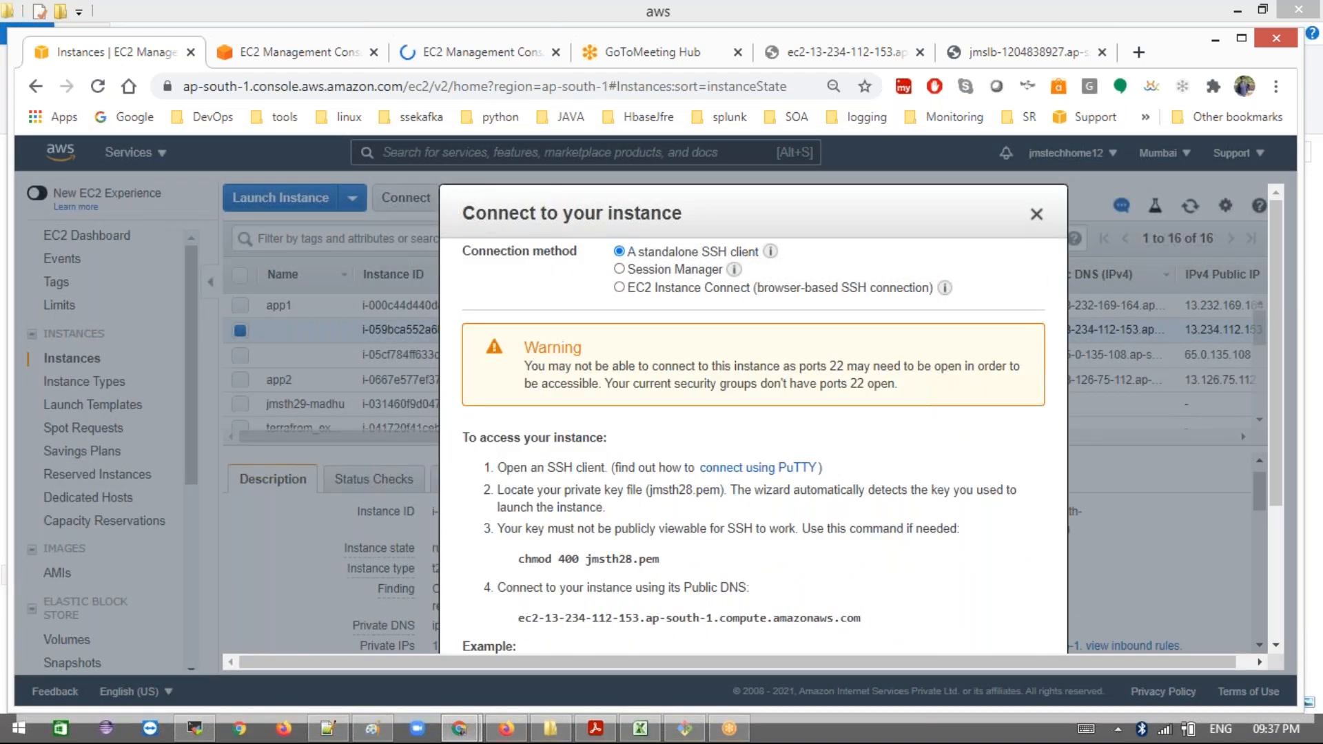
scroll(752, 418, "down", 2)
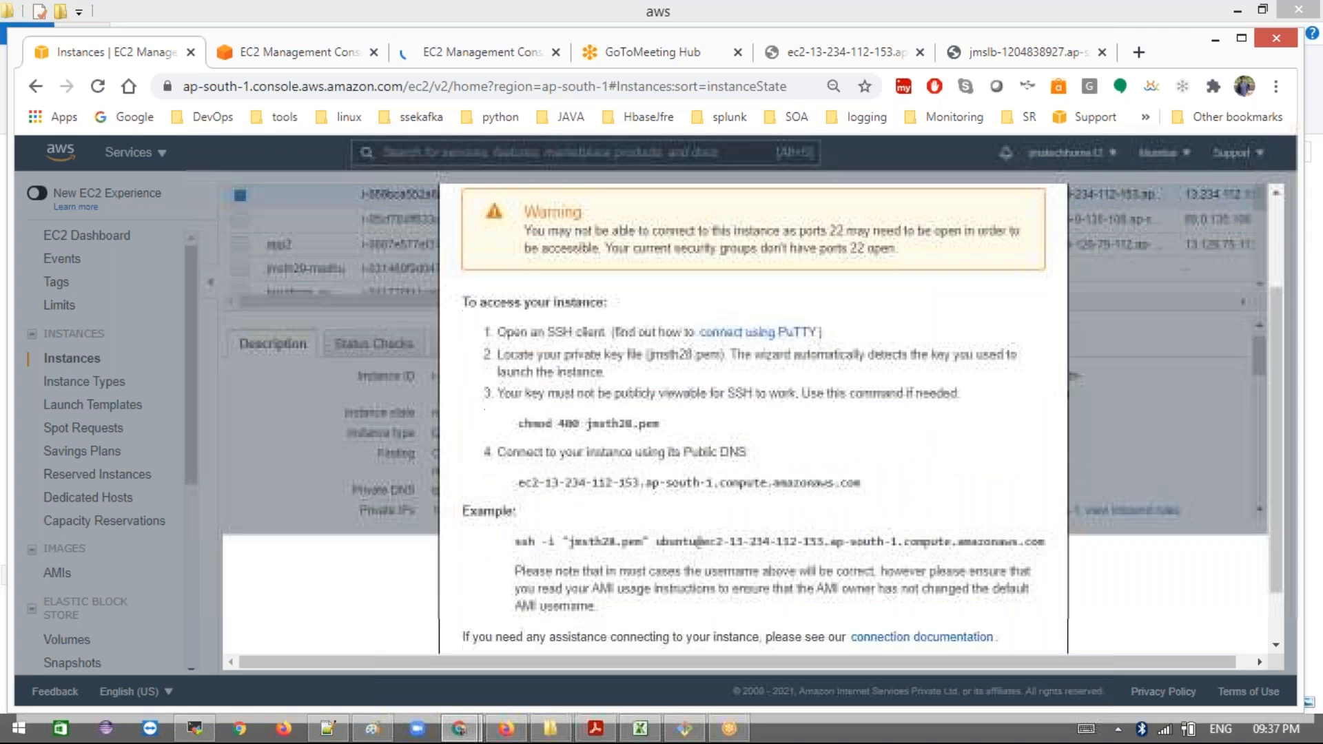
triple_click(674, 537)
key("super+c")
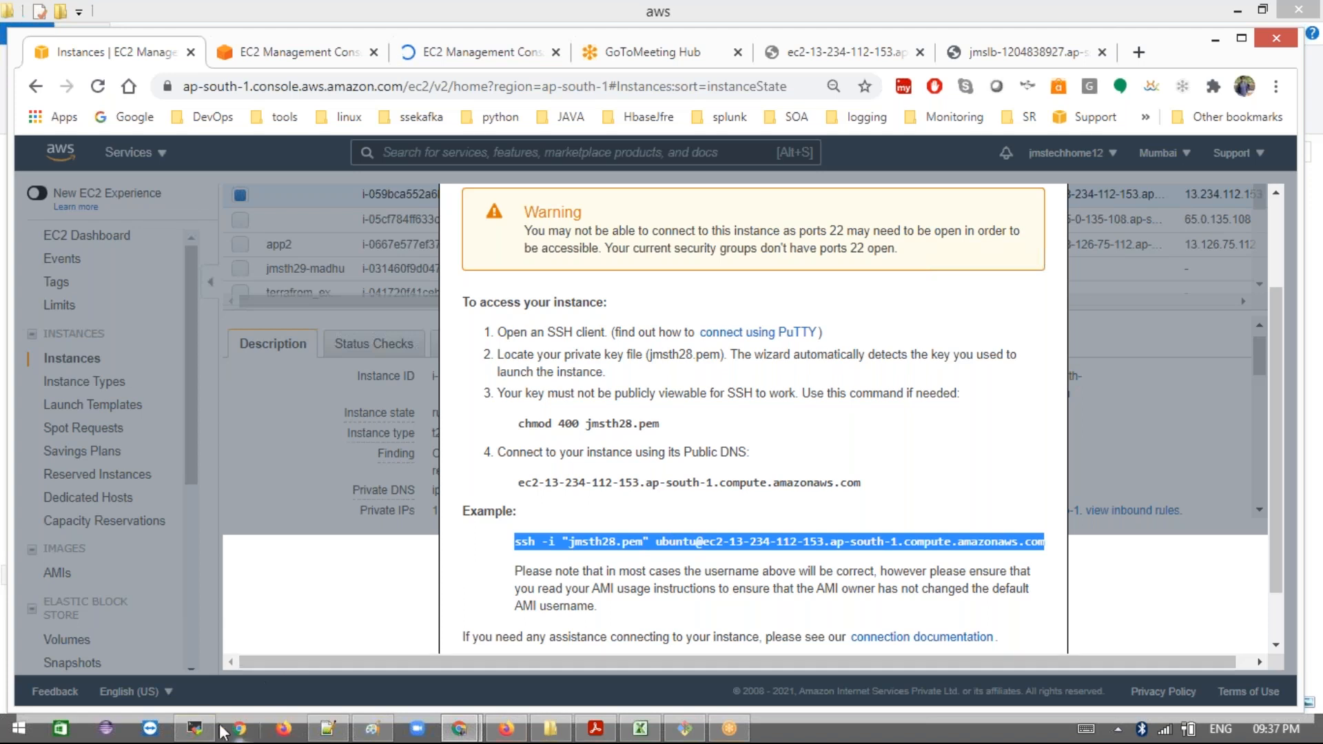
Step: Switch to MobaXterm and try to connect to the instance with the copied SSH command, interrupting and rerunning it once
left_click(195, 729)
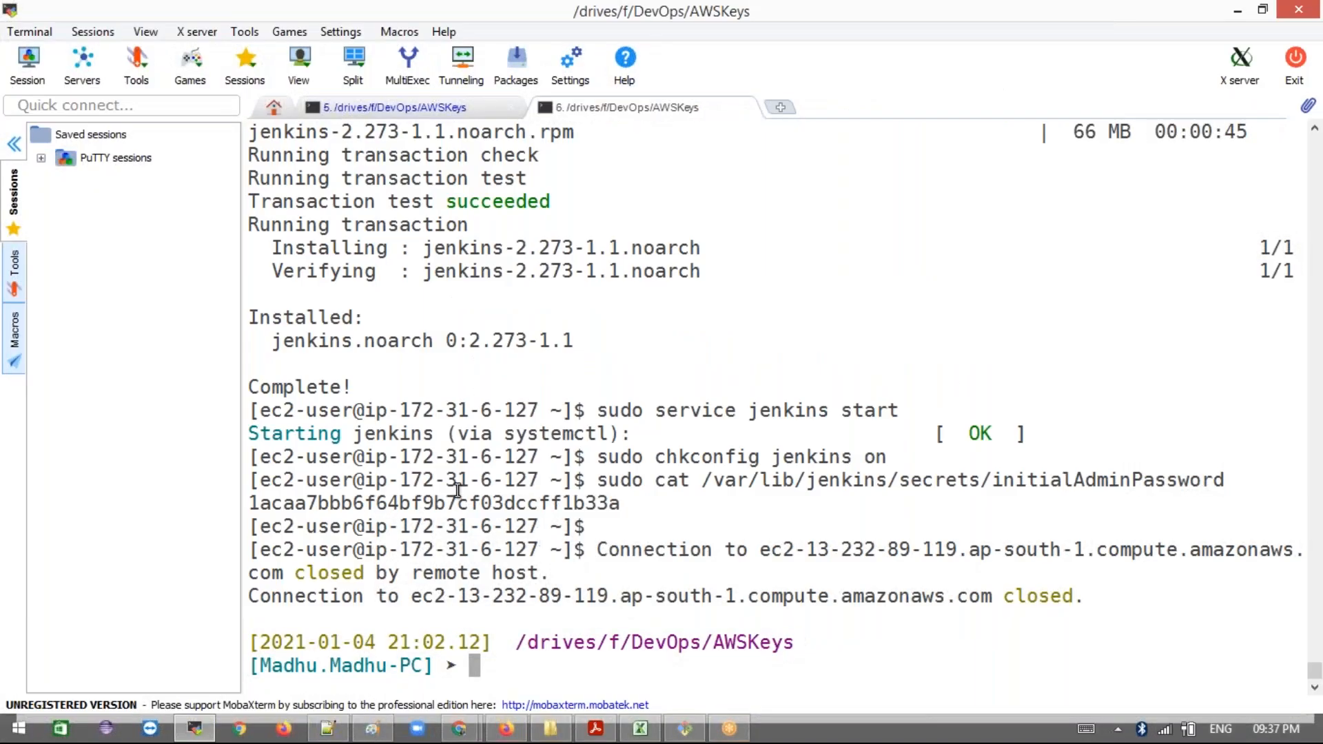
right_click(555, 557)
key("Return")
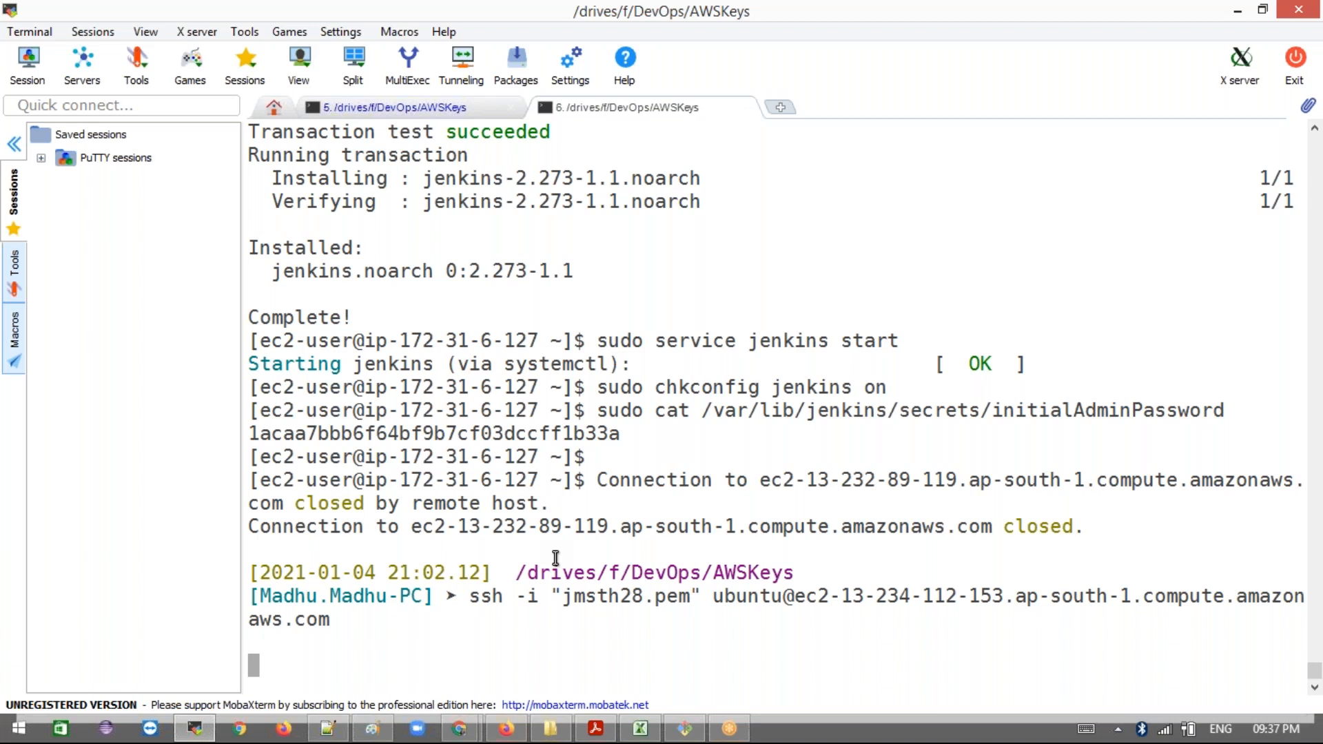
key("ctrl+c")
key("Return")
key("Return")
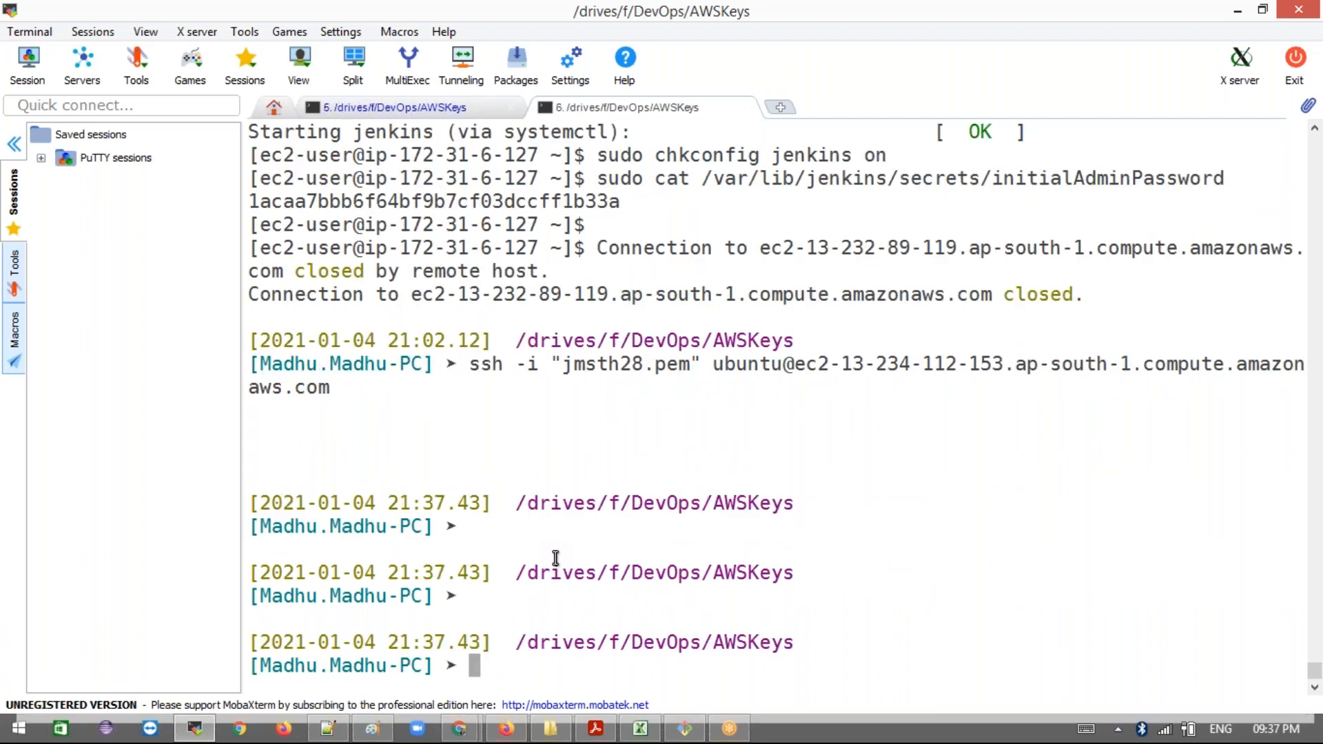
key("Up")
key("Return")
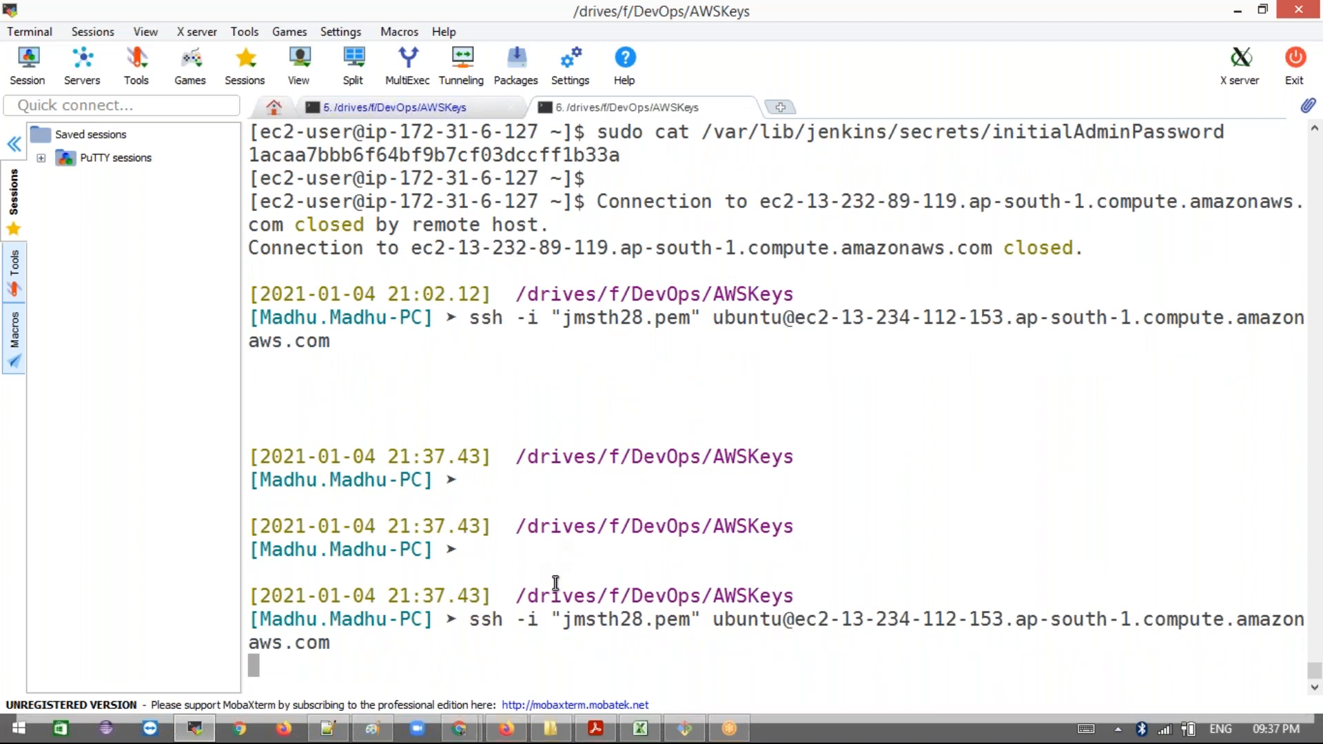
Step: Switch back to Chrome, review the instance connection instructions and close them
mouse_move(465, 731)
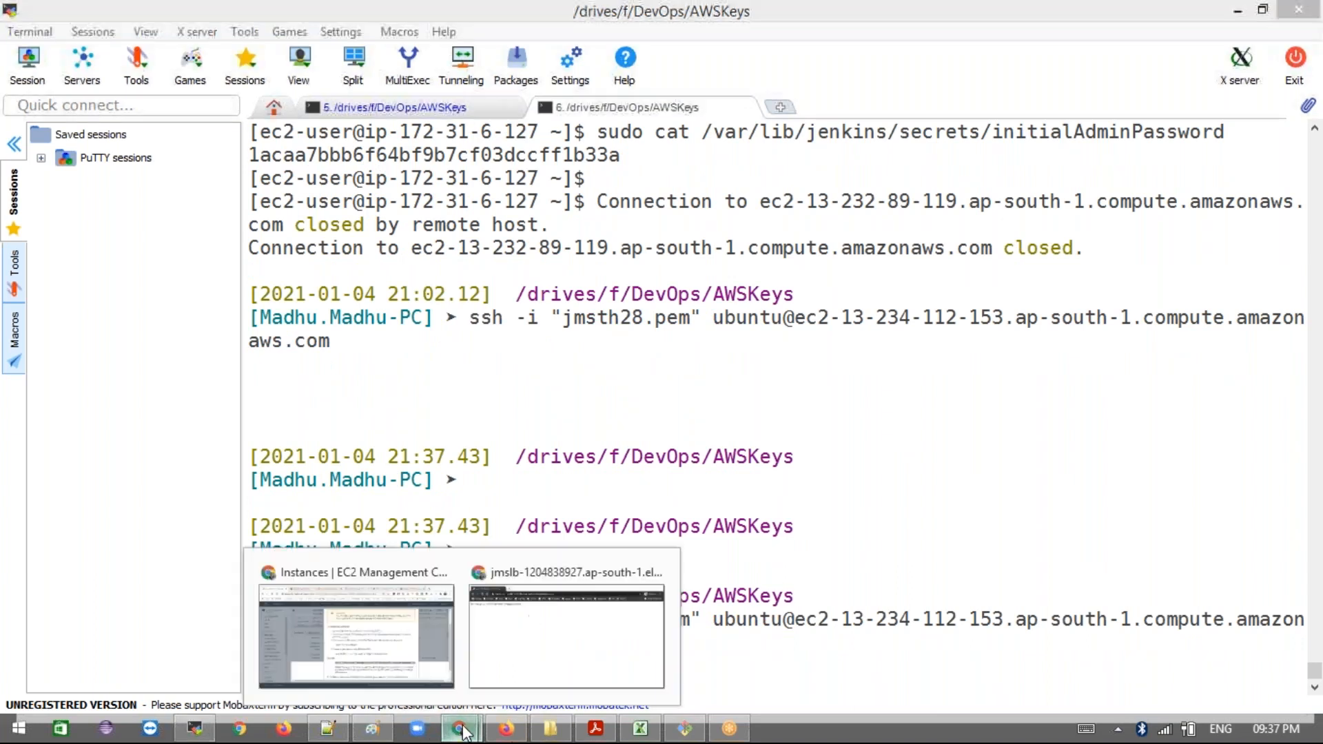
left_click(389, 668)
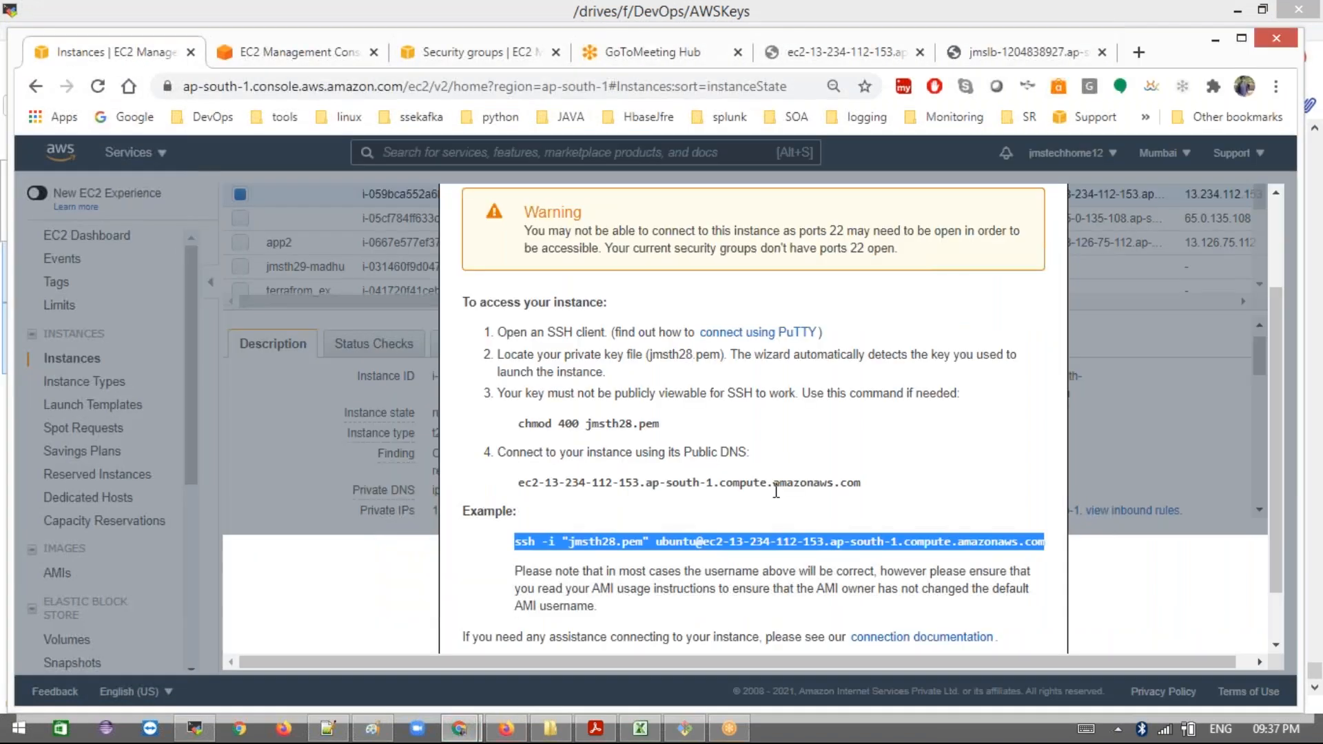
scroll(897, 320, "up", 2)
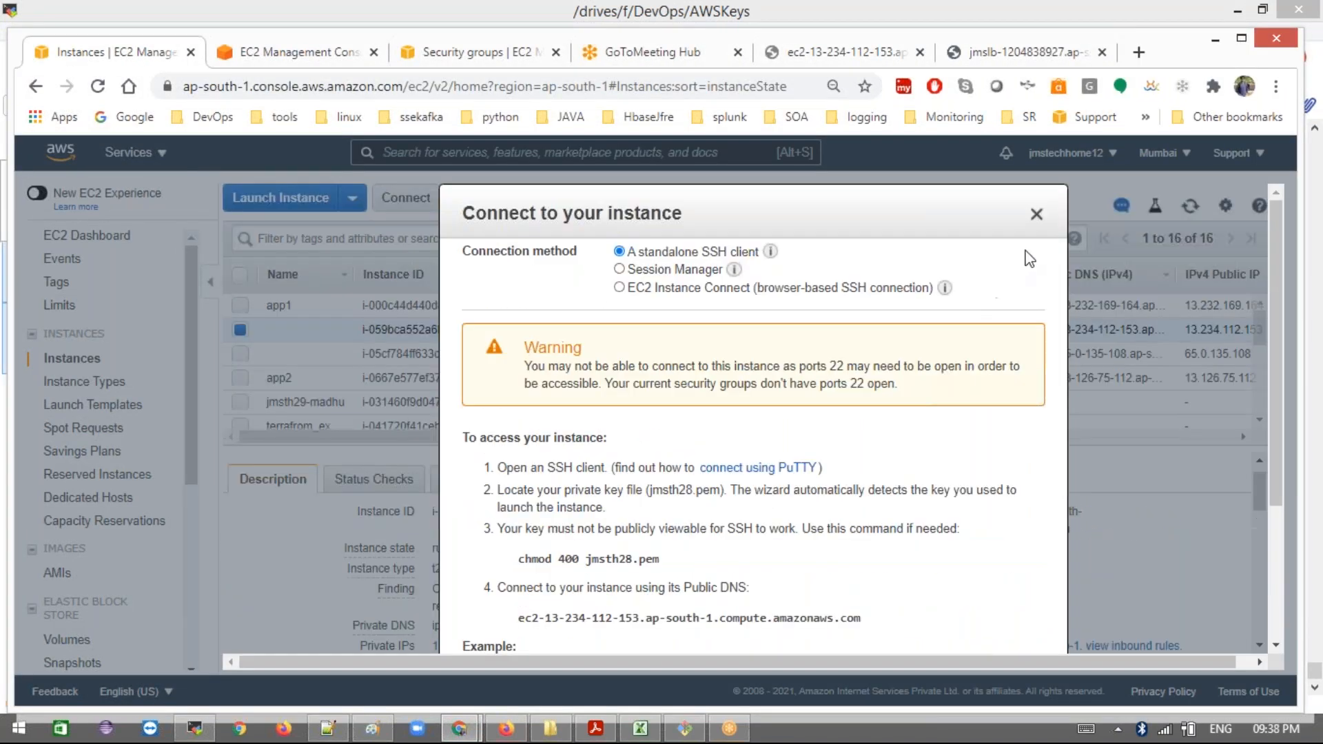
left_click(1036, 215)
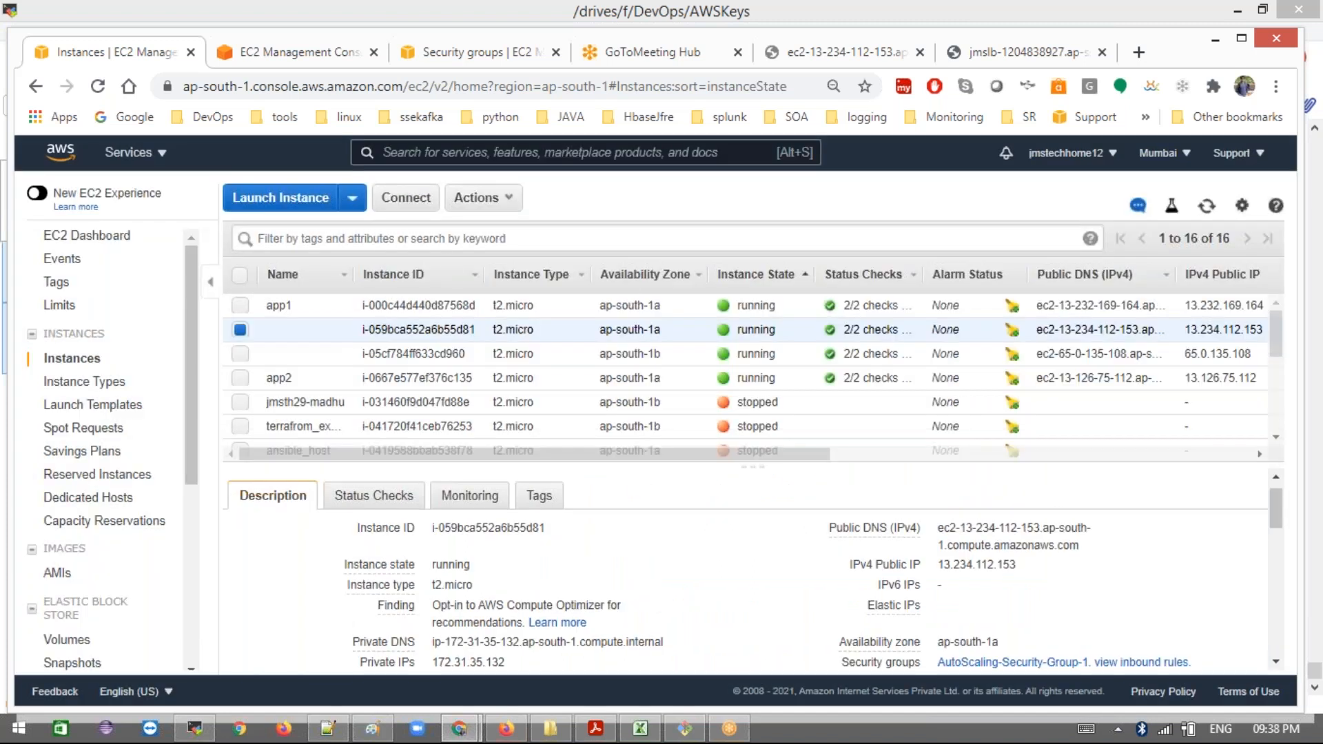
Step: Examine the inbound rules of AutoScaling-Security-Group-1 and return to the instance list
left_click(464, 53)
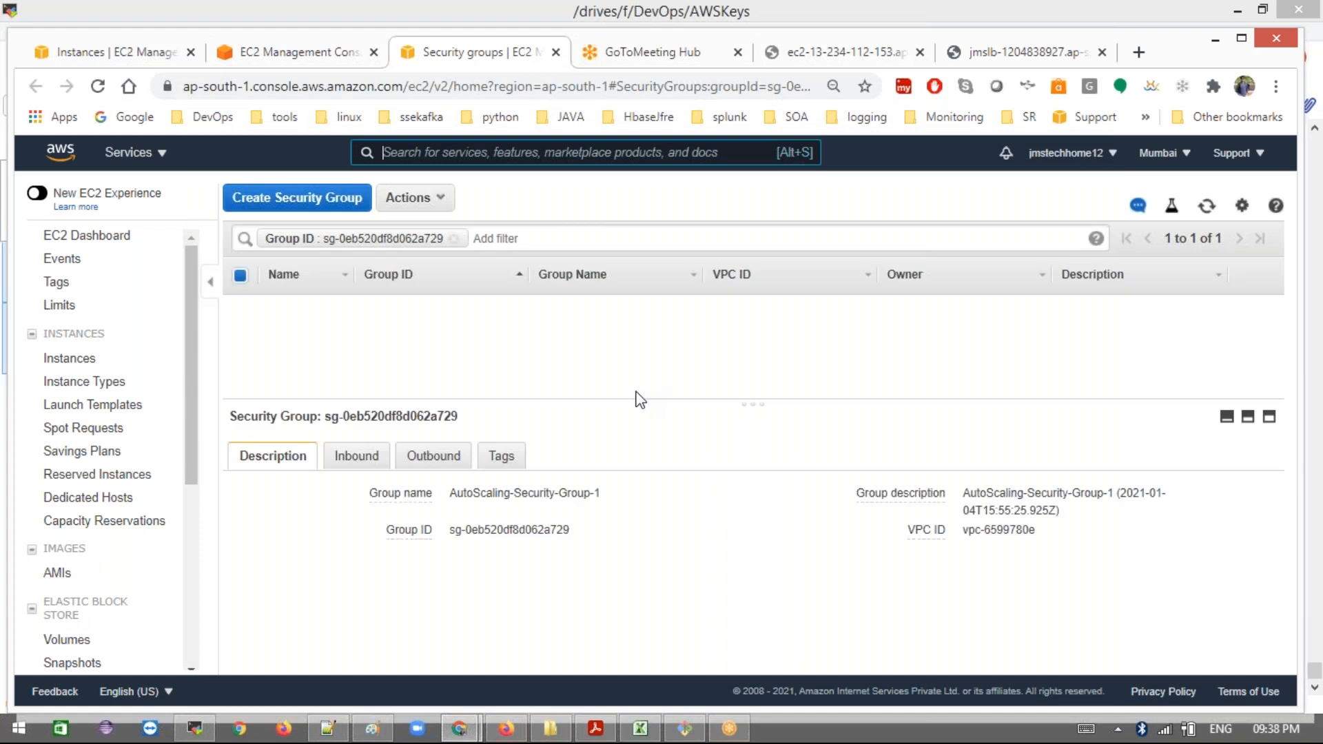
left_click(357, 457)
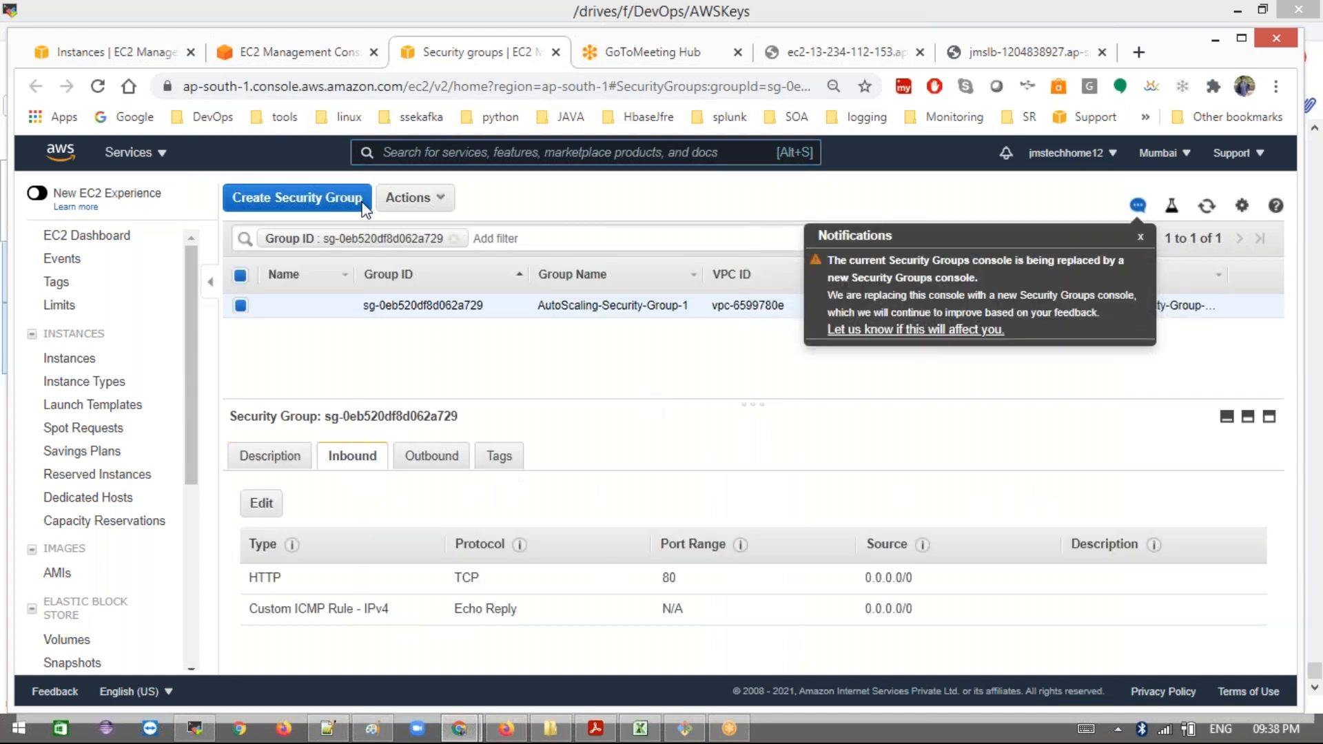
left_click(108, 55)
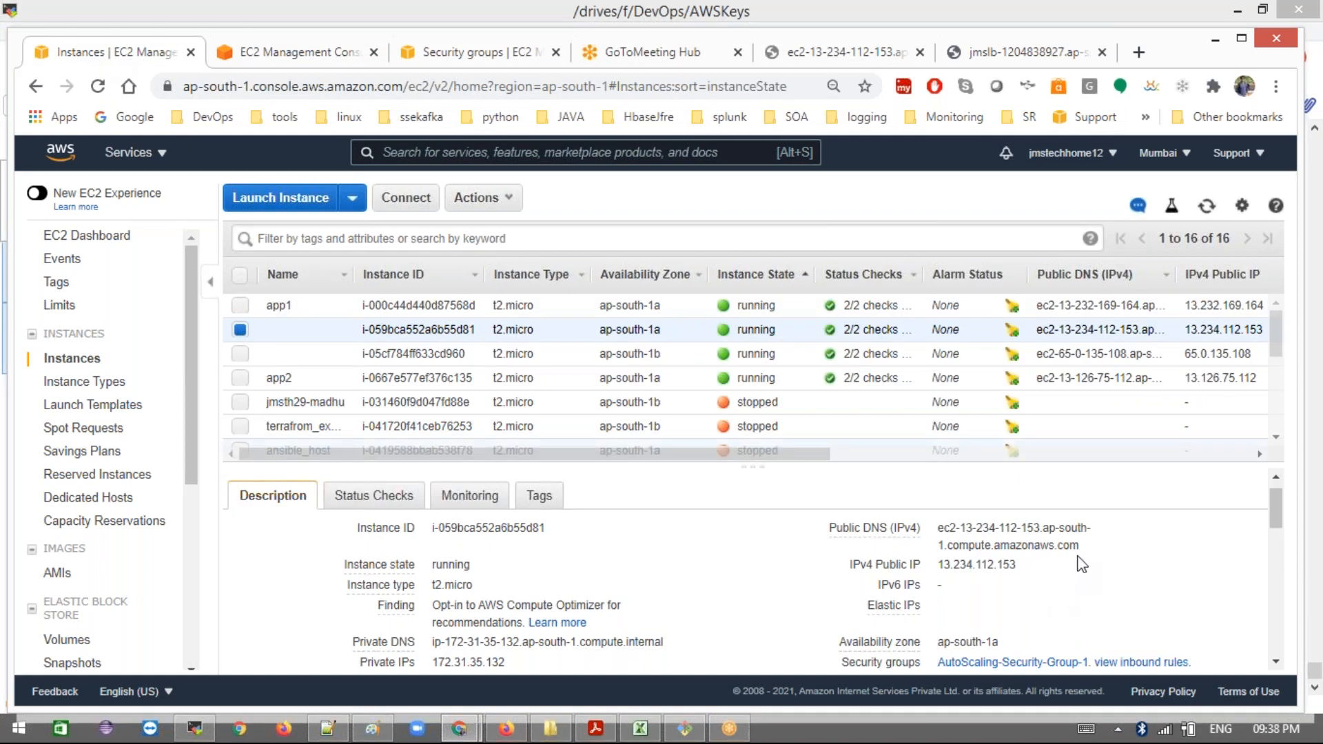
Step: Reload the page at the instance's public DNS address and return to the EC2 instance list
left_click(803, 51)
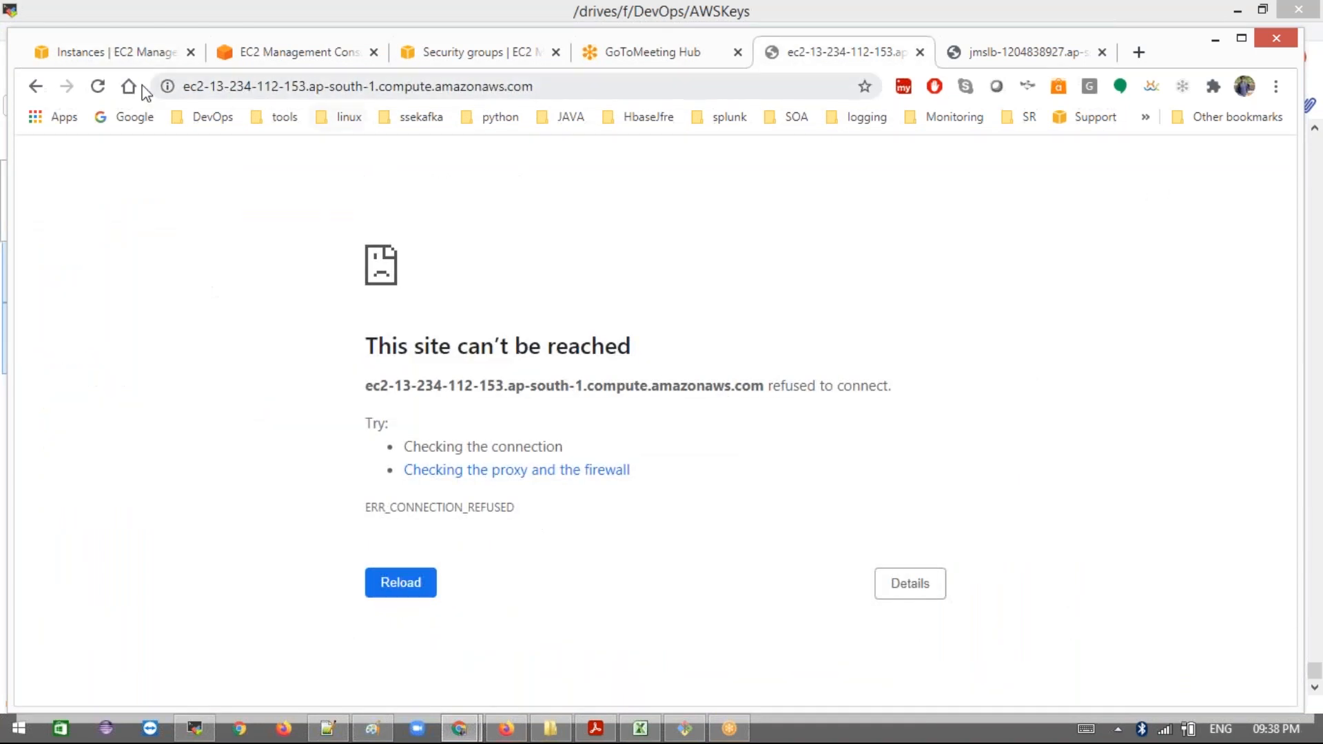
left_click(98, 86)
left_click(98, 55)
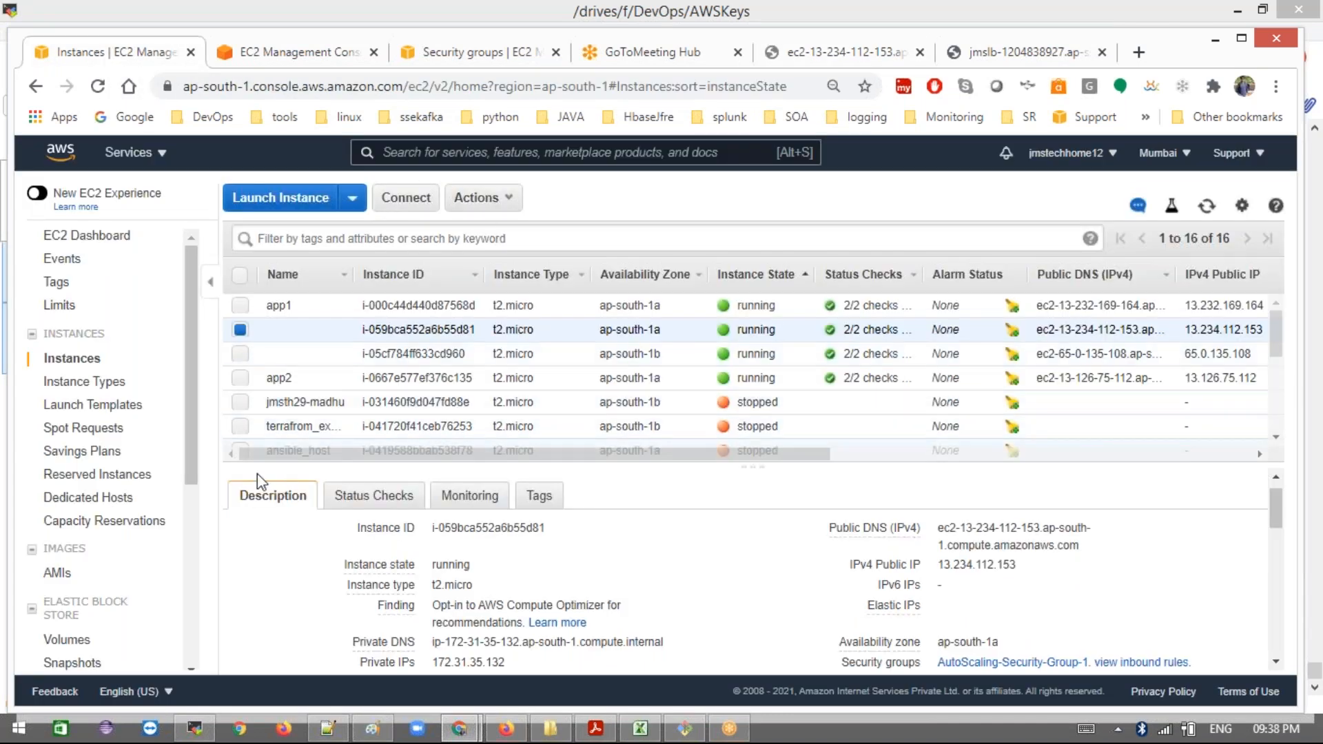
left_click_drag(194, 469, 189, 659)
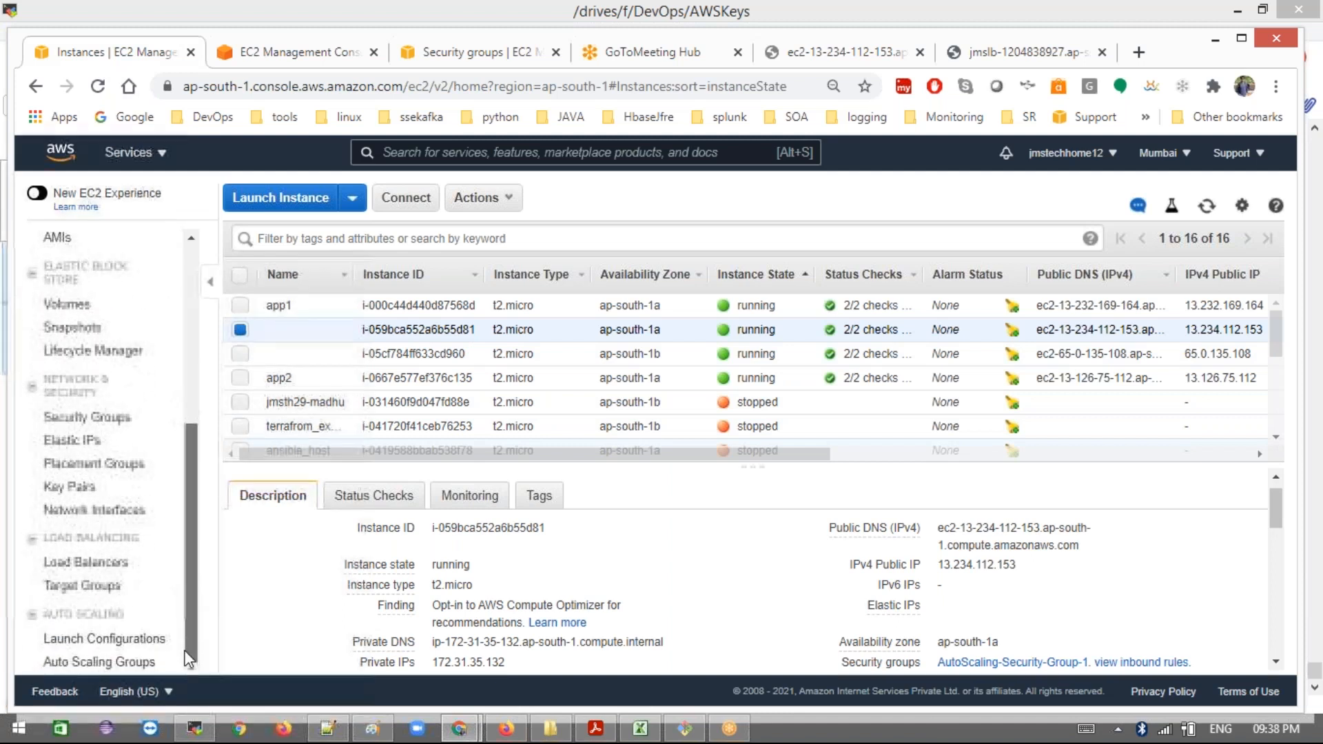
Step: Switch to MobaXterm, rerun the last SSH command with jmsth28.pem and bring up the first terminal session
left_click(194, 729)
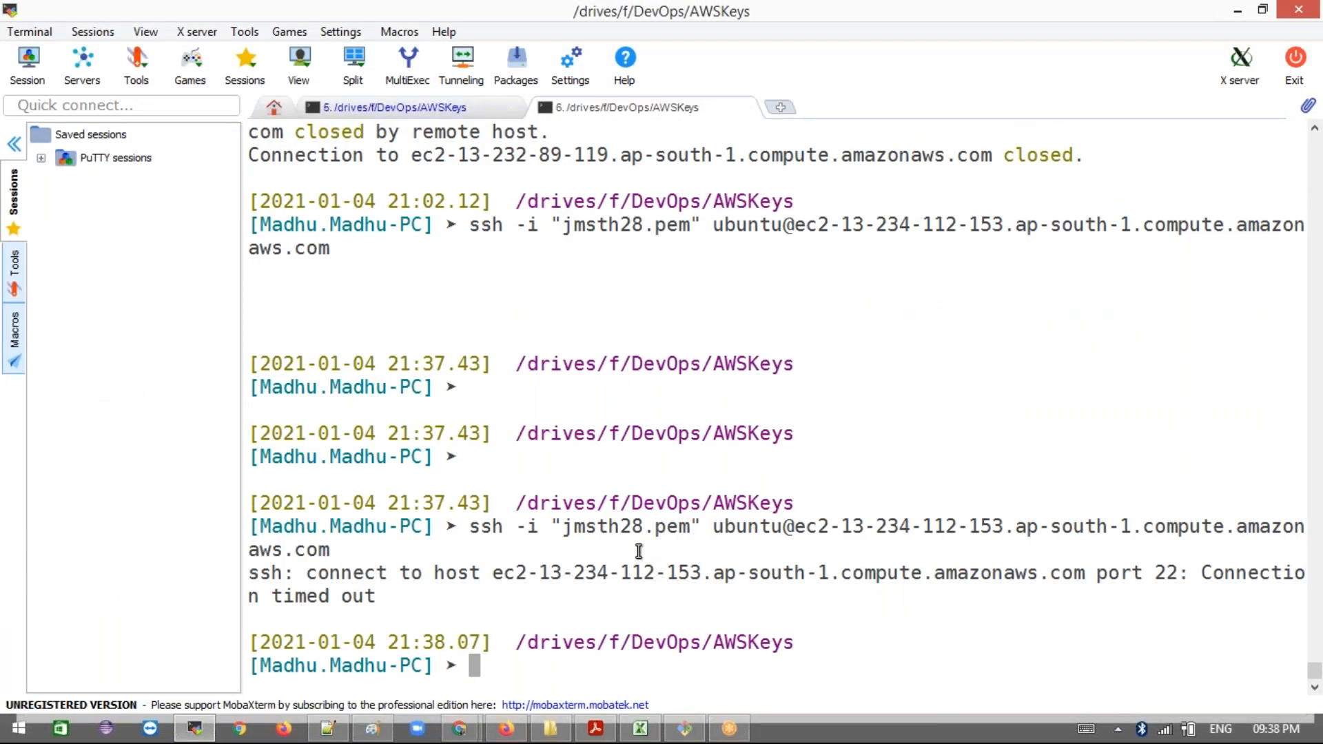
key("Up")
key("Return")
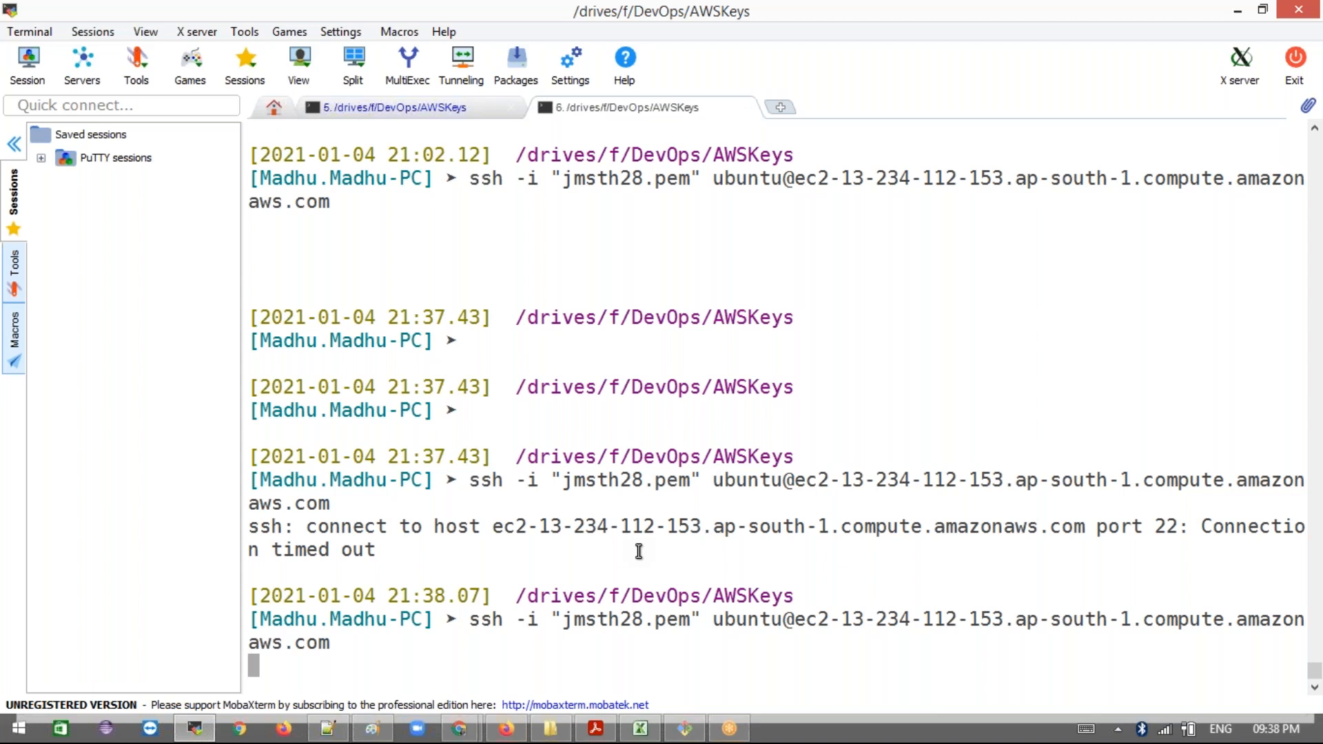
left_click(434, 110)
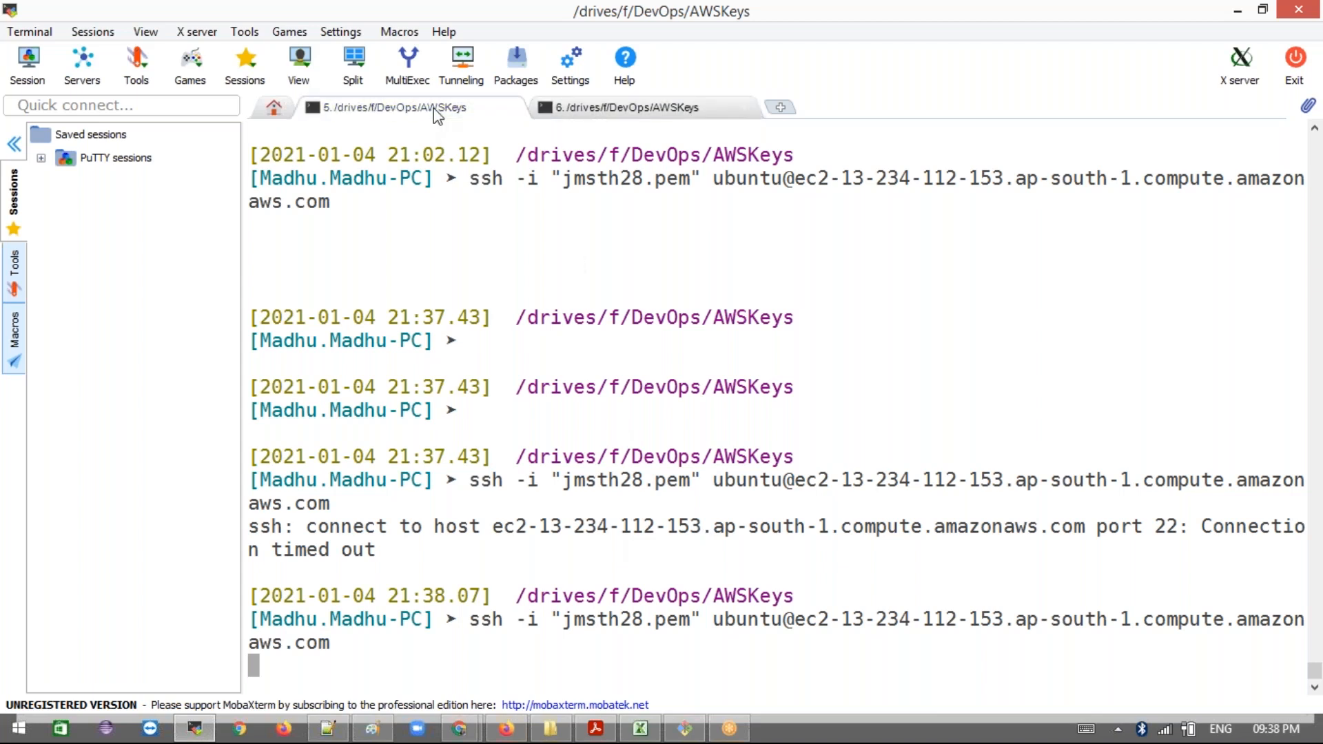
Step: Switch back to Chrome, open the connection instructions for instance i-05cf784ff633cd960 alone and select the example SSH command
key("alt+Tab")
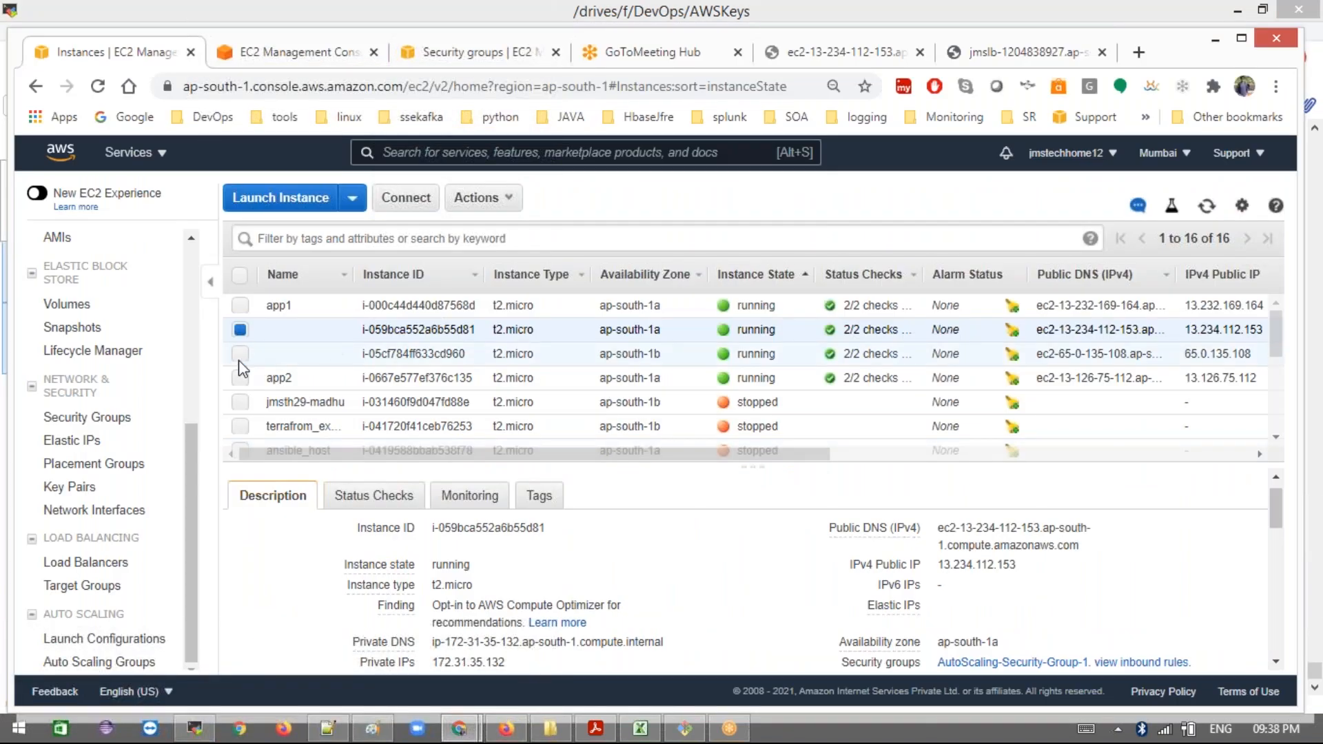
left_click(241, 331)
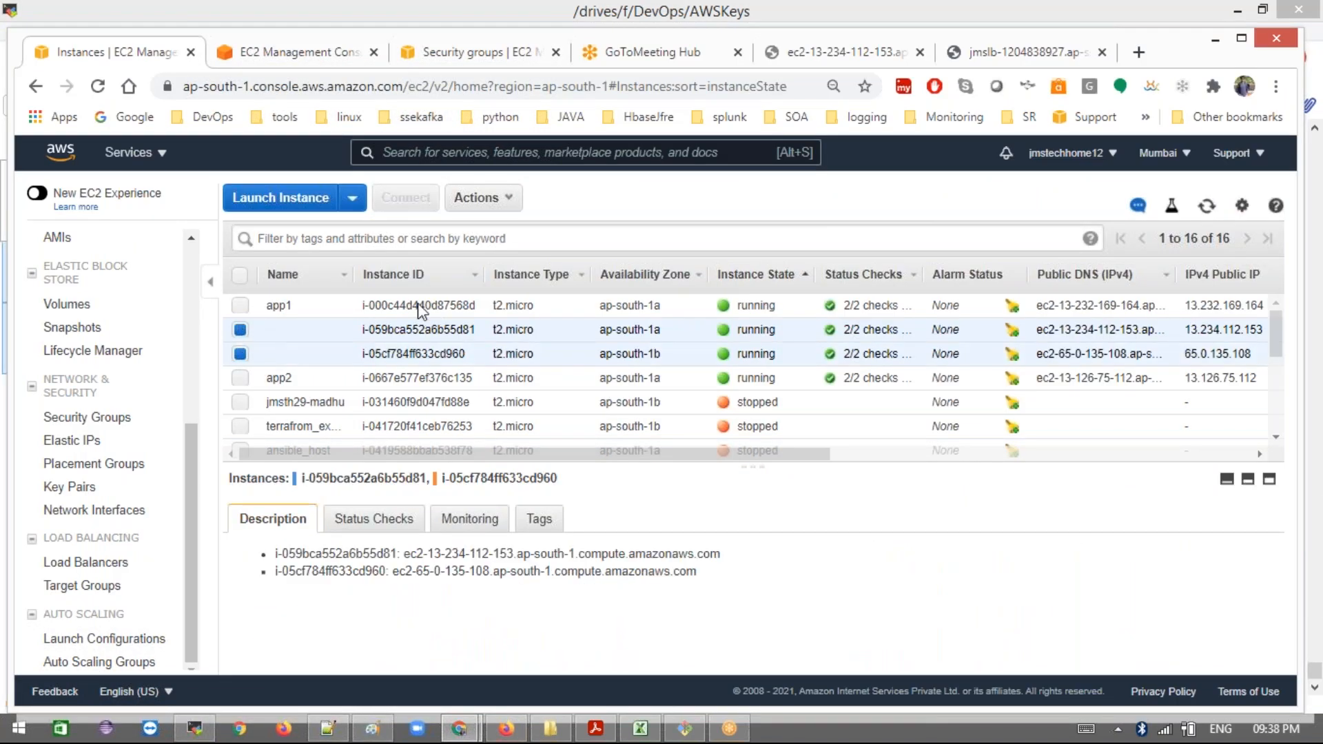
left_click(405, 198)
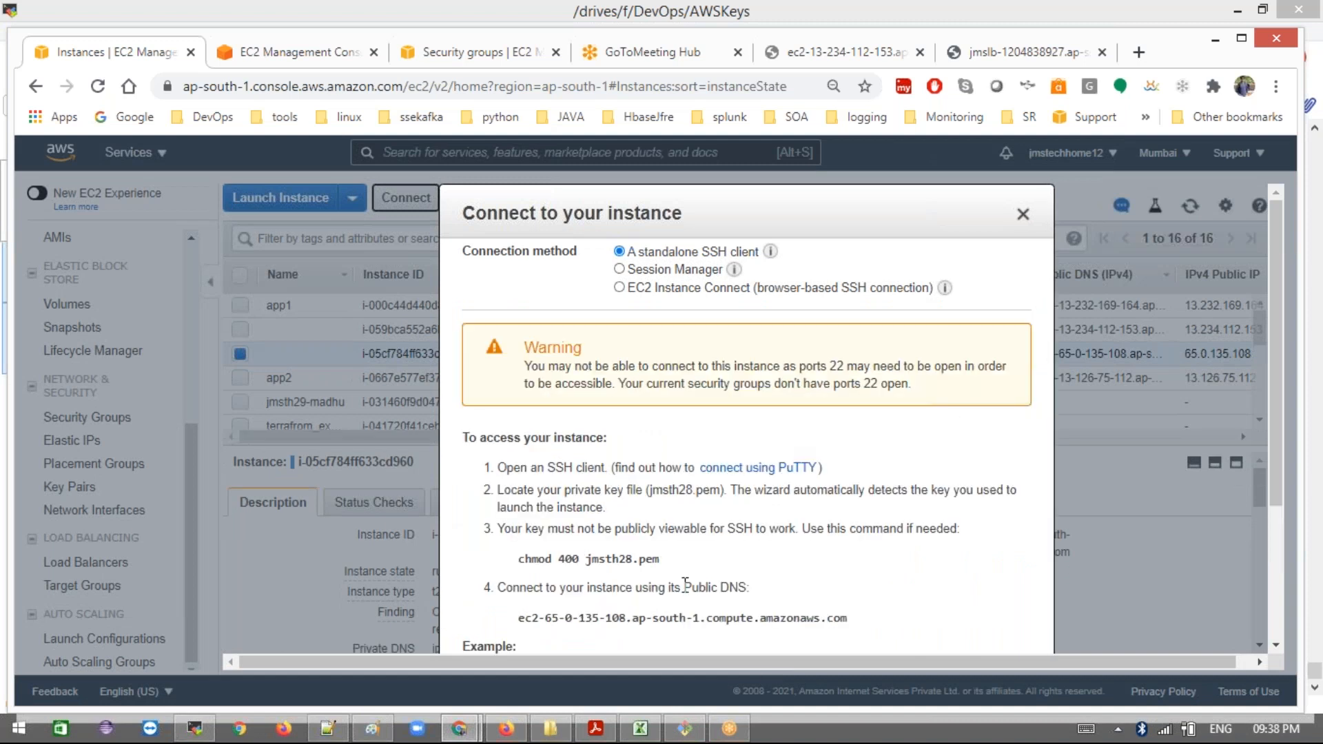
scroll(684, 584, "down", 2)
triple_click(663, 548)
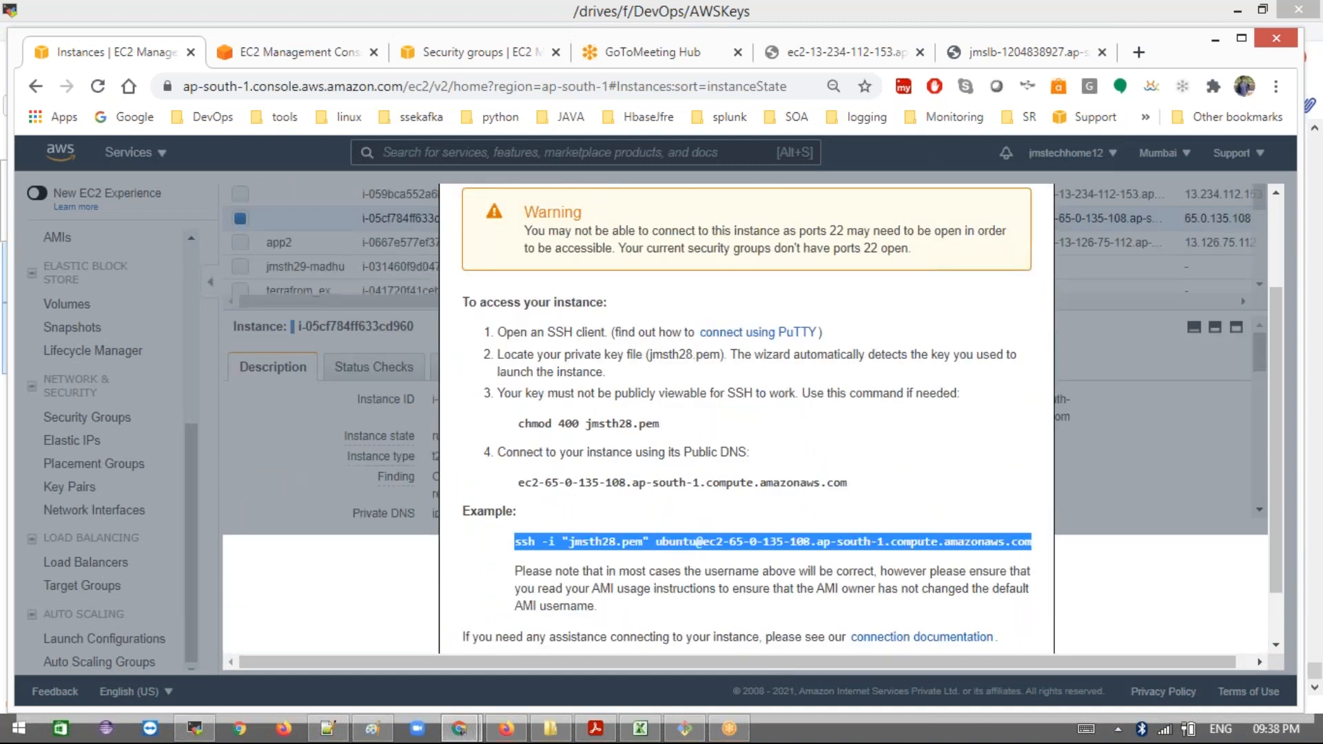
key("alt+Tab")
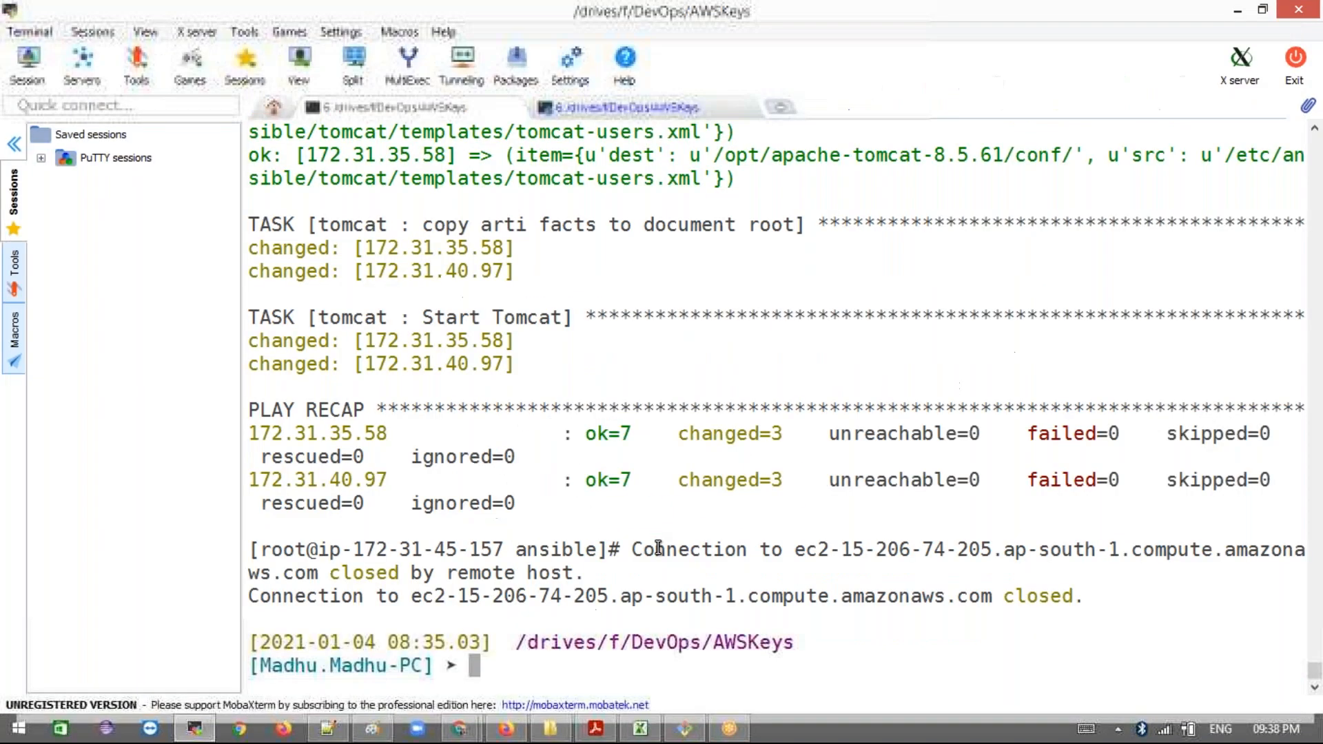
right_click(541, 518)
key("Return")
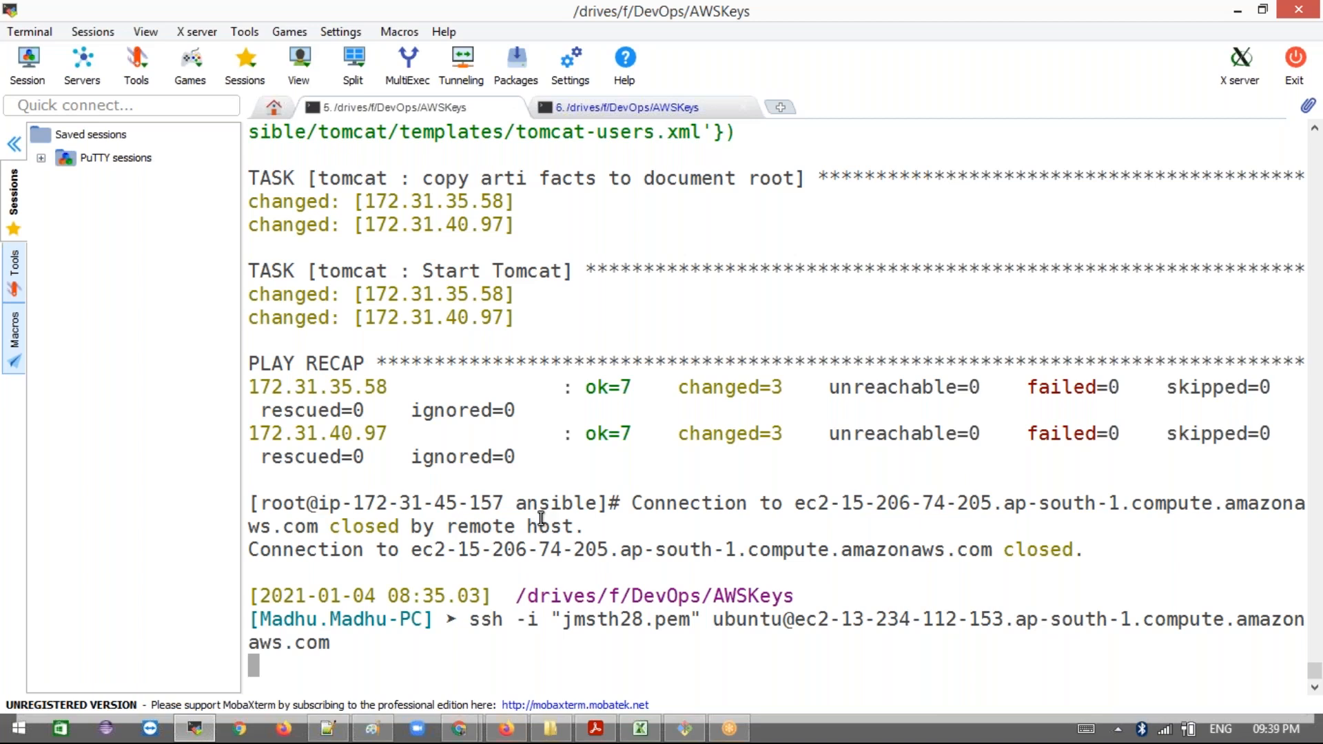
Step: Switch to Chrome, close the instance connection instructions and examine the description of the selected instance
key("alt+Tab")
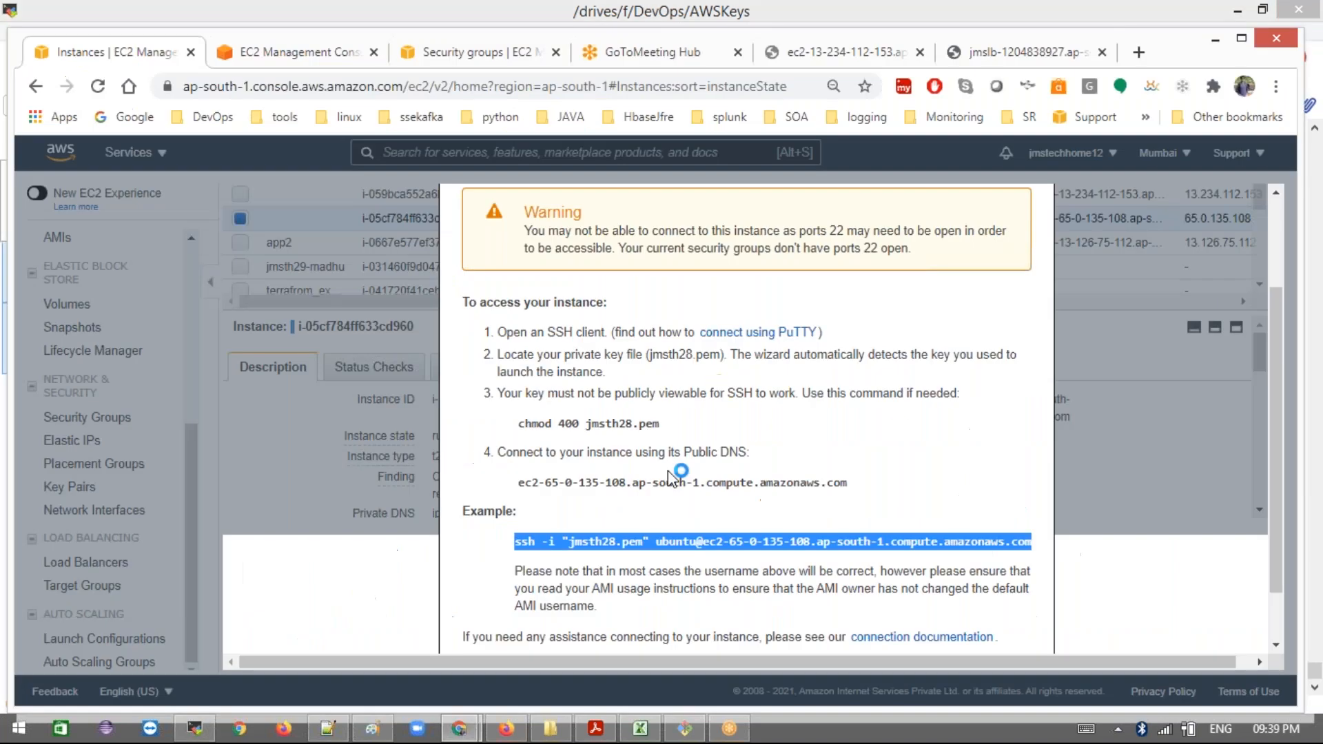
key("Escape")
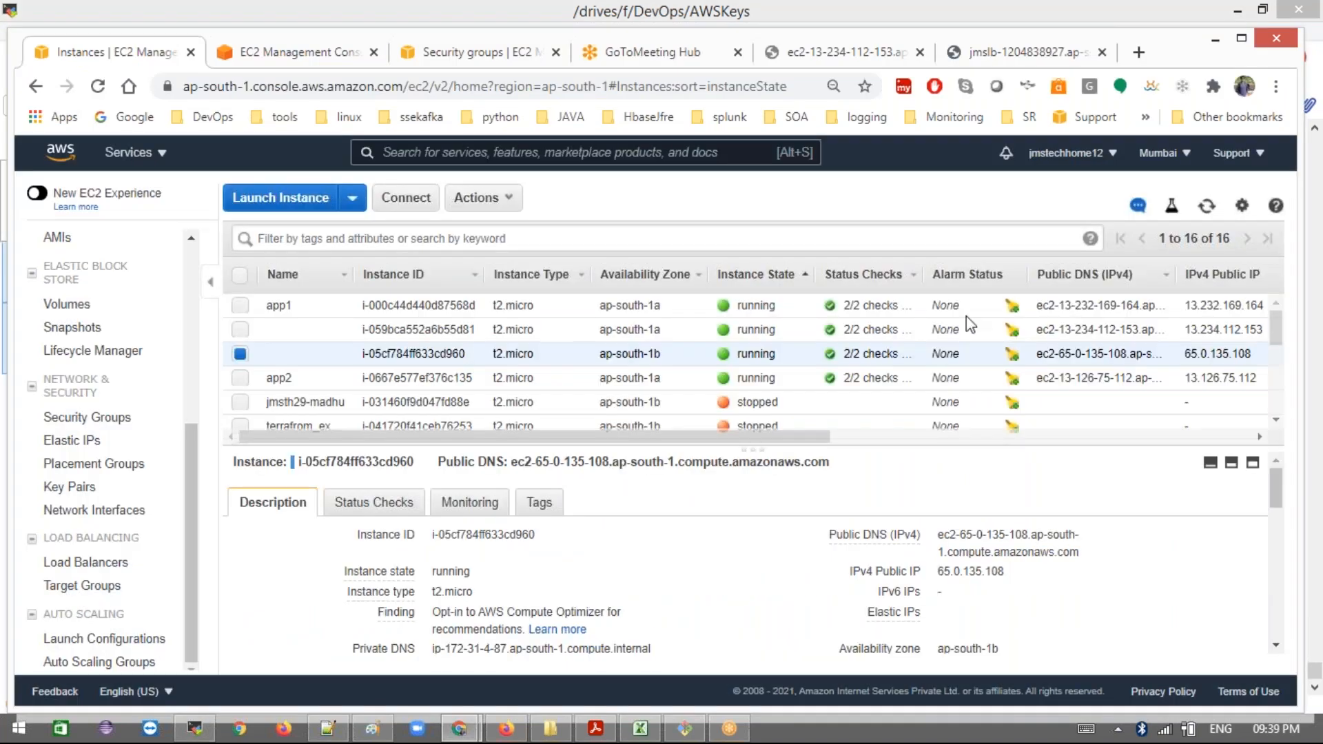
scroll(987, 567, "down", 5)
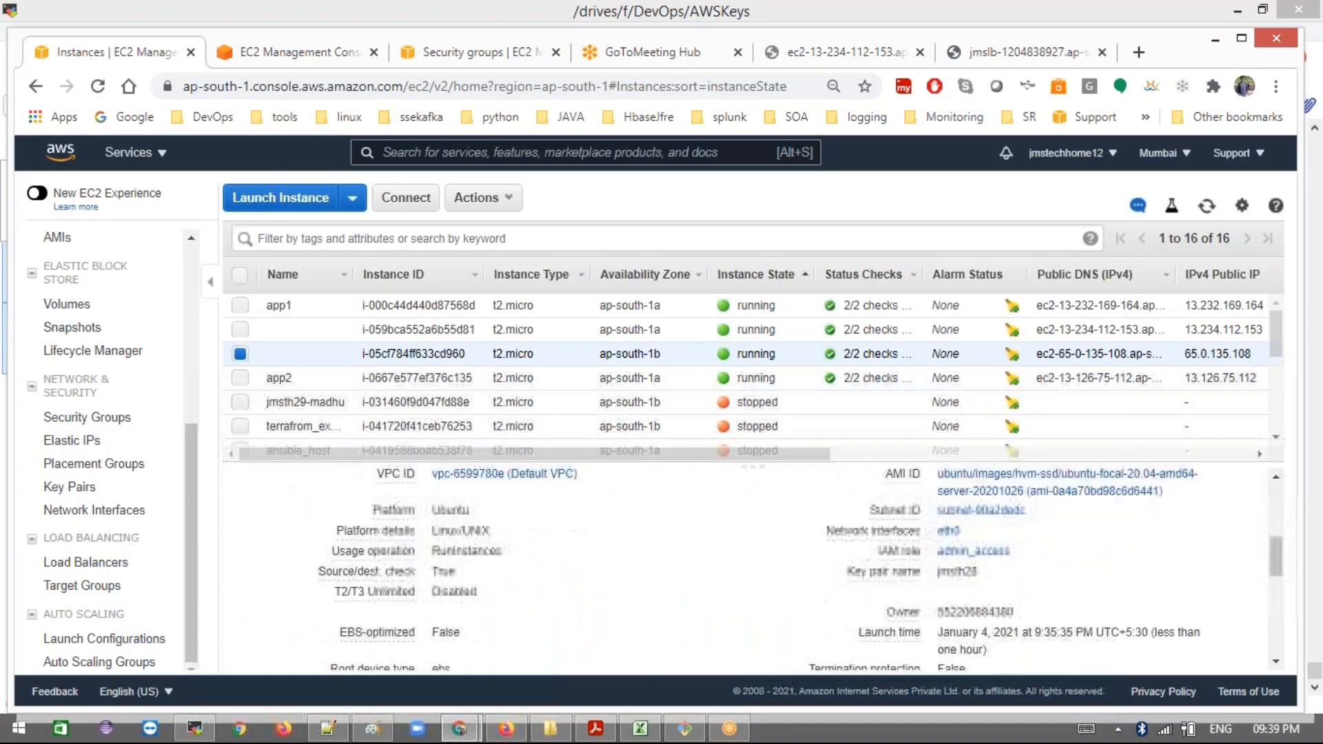
Step: Switch to MobaXterm, interrupt the pending connection attempt and rerun the last SSH command in both terminal sessions
key("alt+Tab")
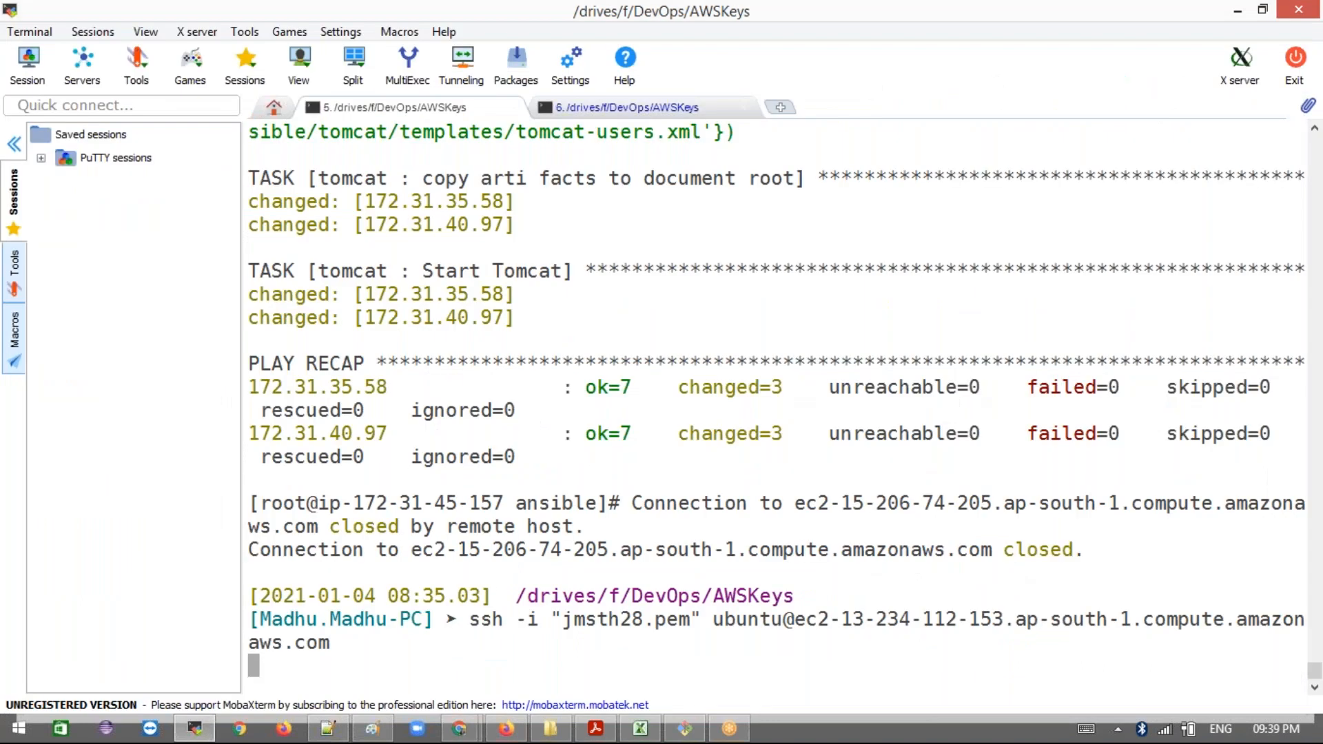
key("super+c")
key("Escape")
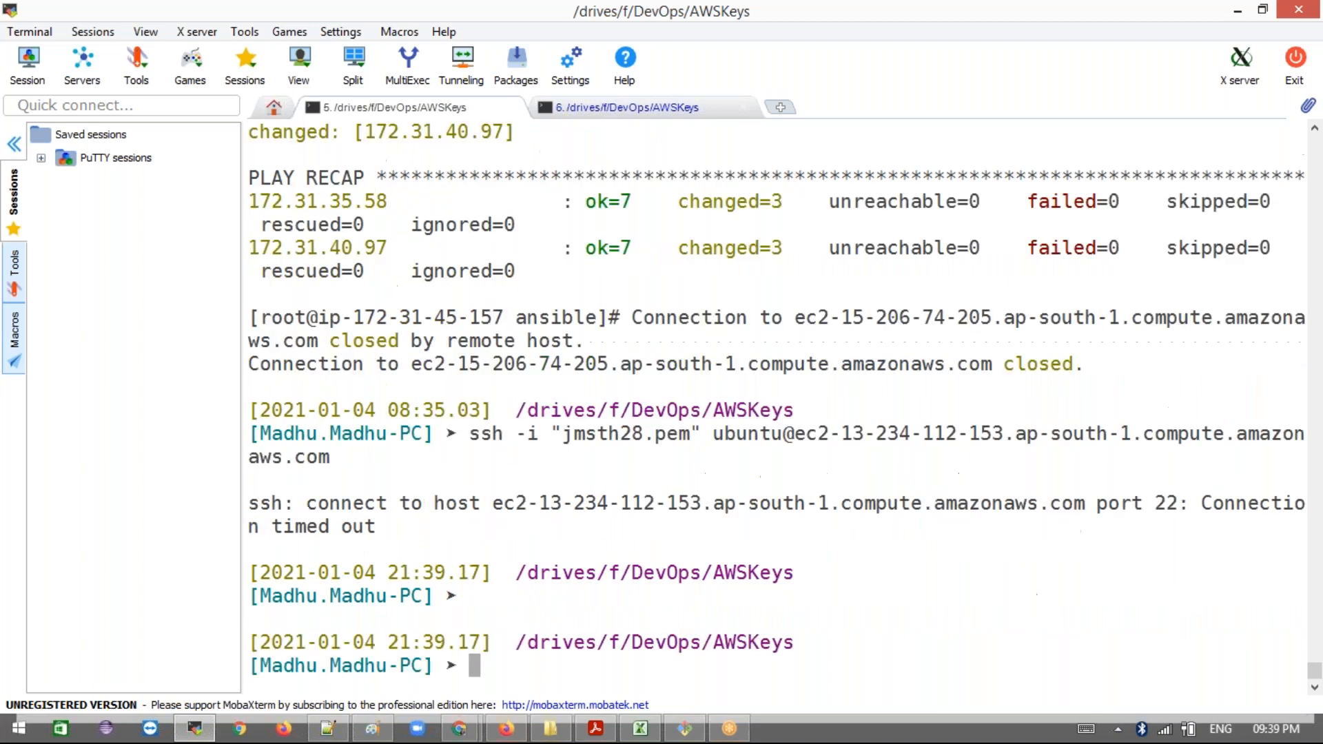
left_click(641, 110)
key("Up")
key("Return")
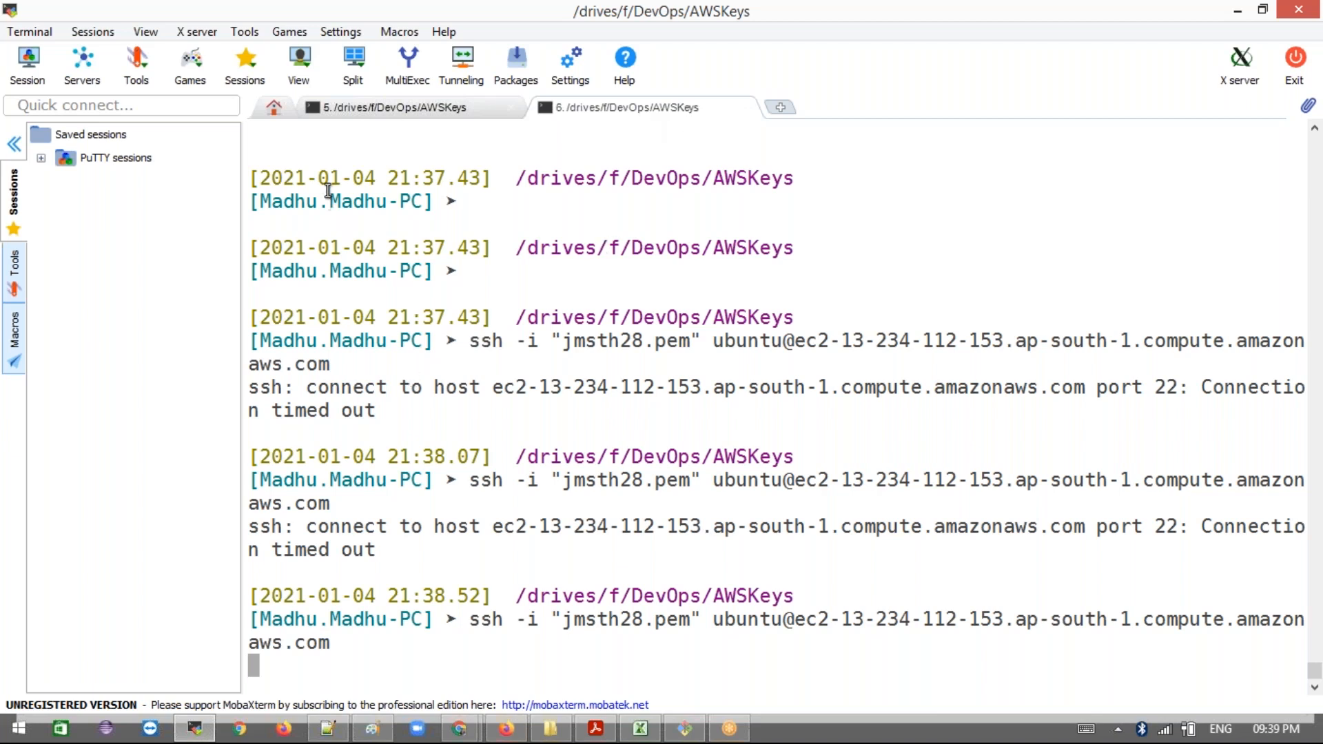
left_click(391, 112)
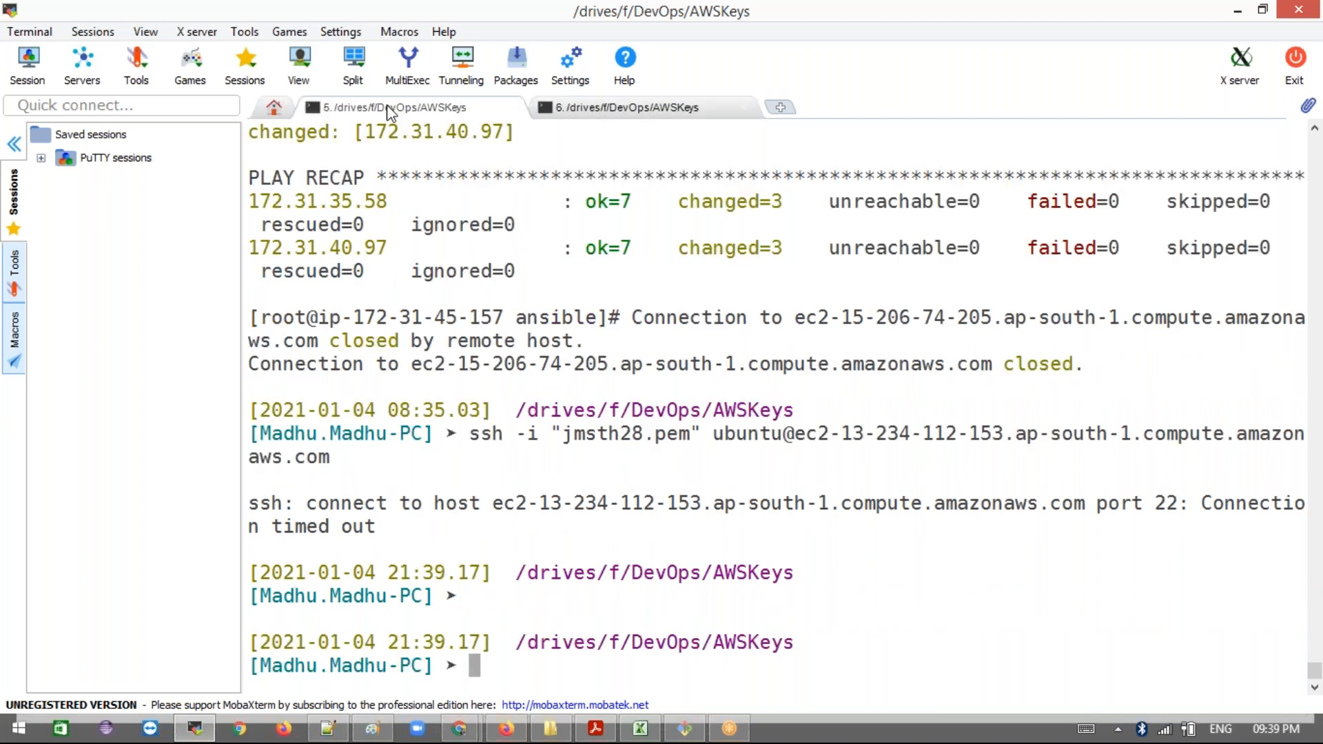
key("Up")
key("Return")
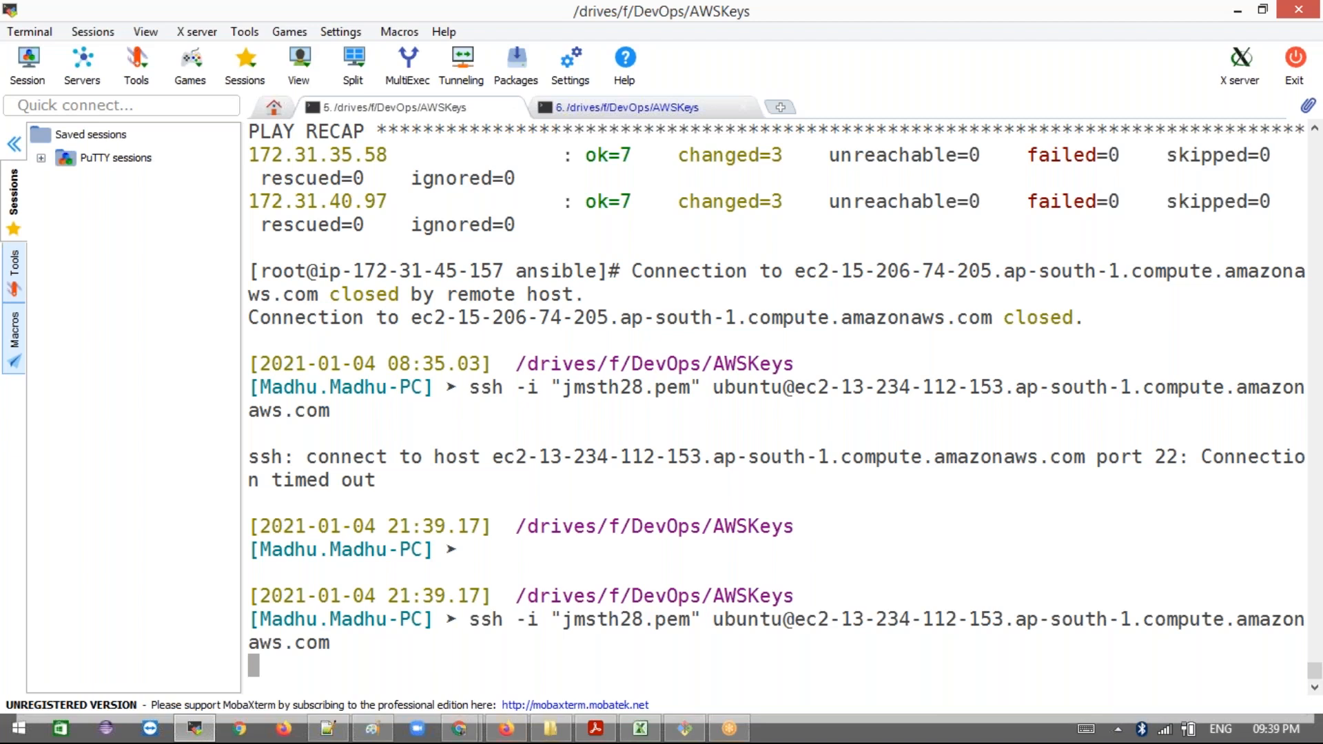
Step: Switch to Chrome, start creating a launch configuration and begin its name with new_
key("alt+Tab")
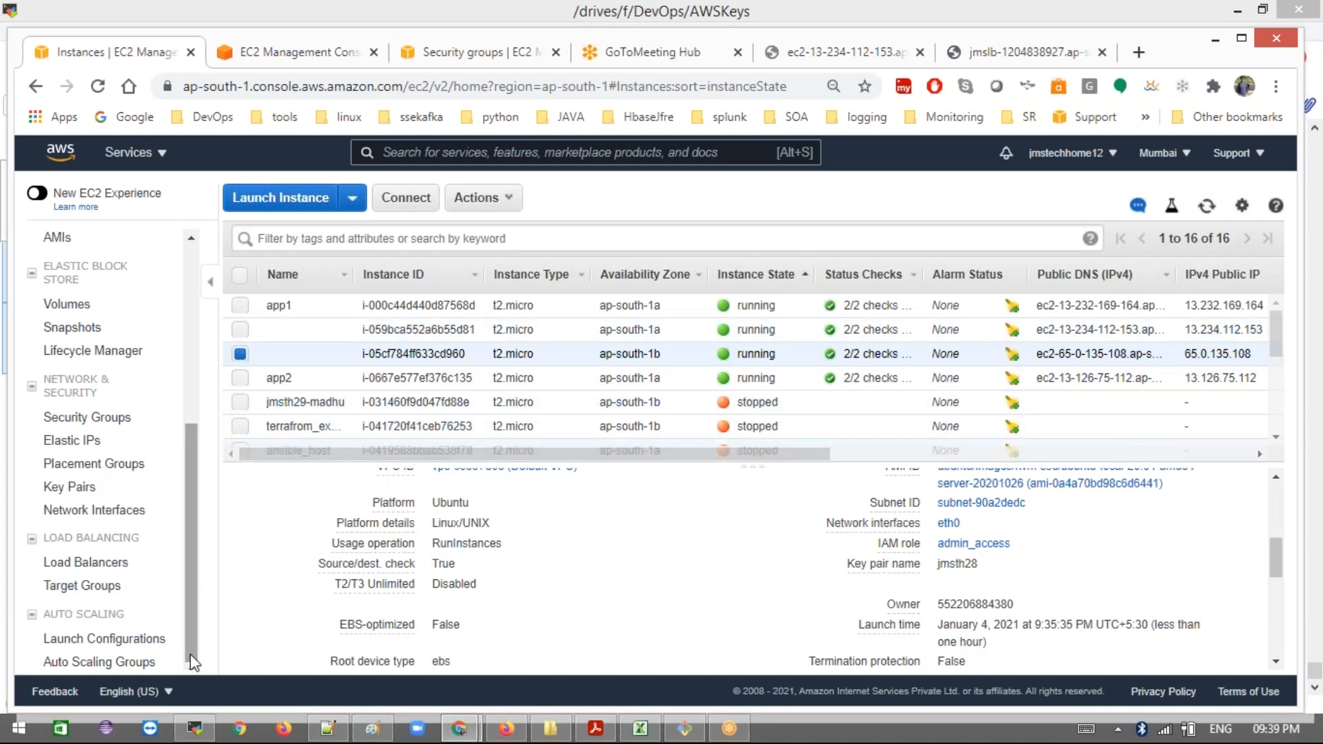
left_click(115, 641)
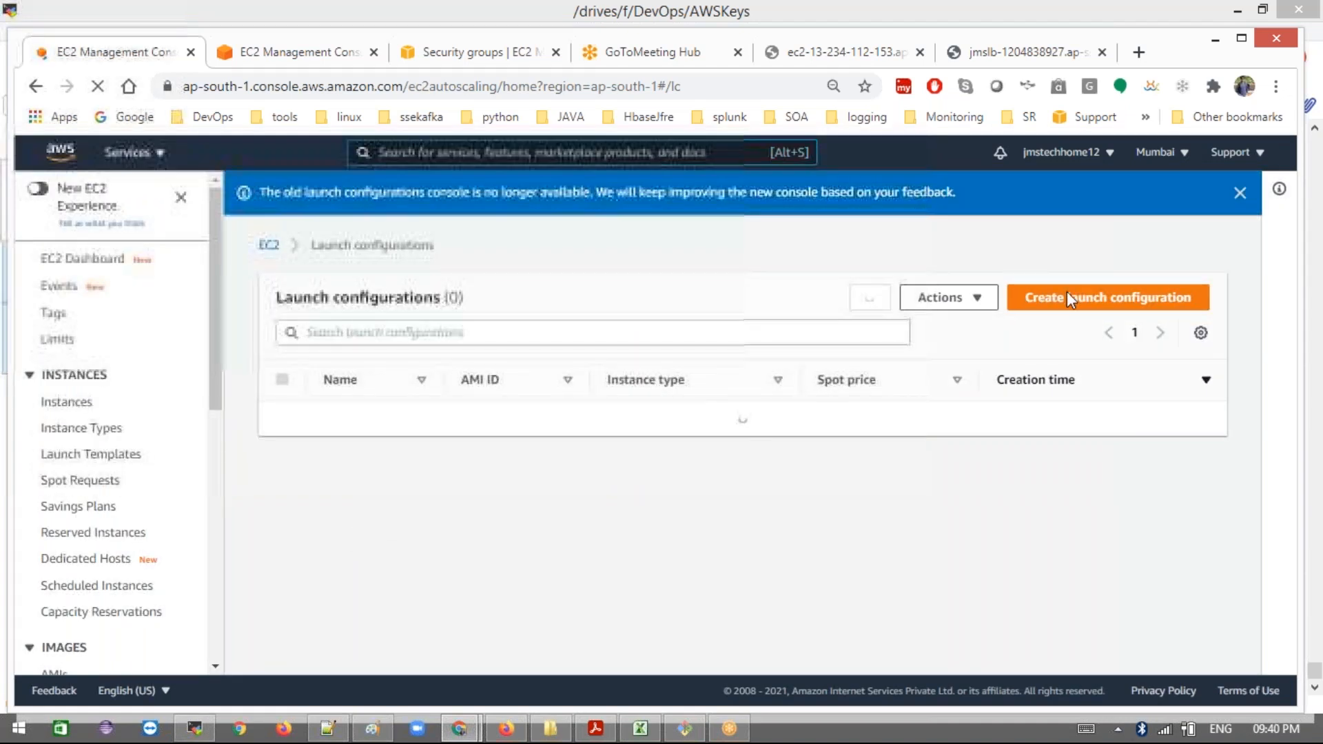
left_click(1067, 292)
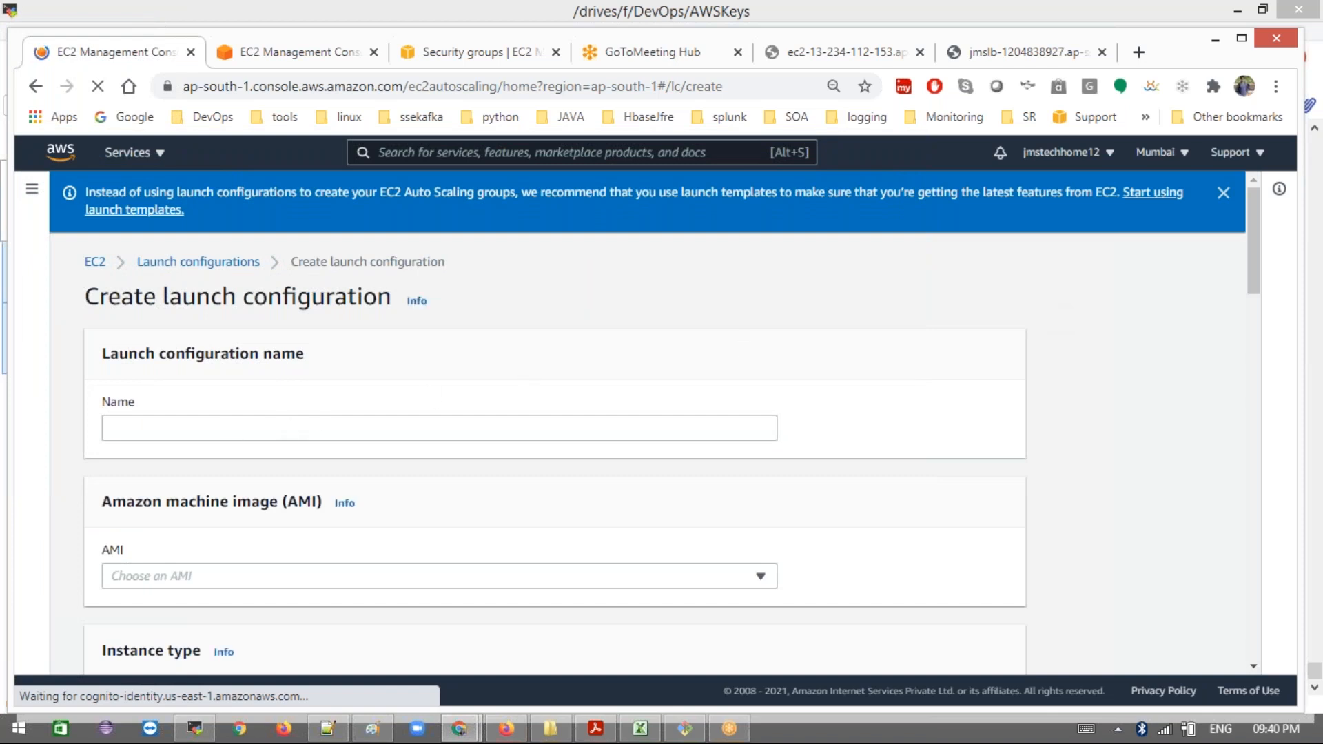
left_click(236, 431)
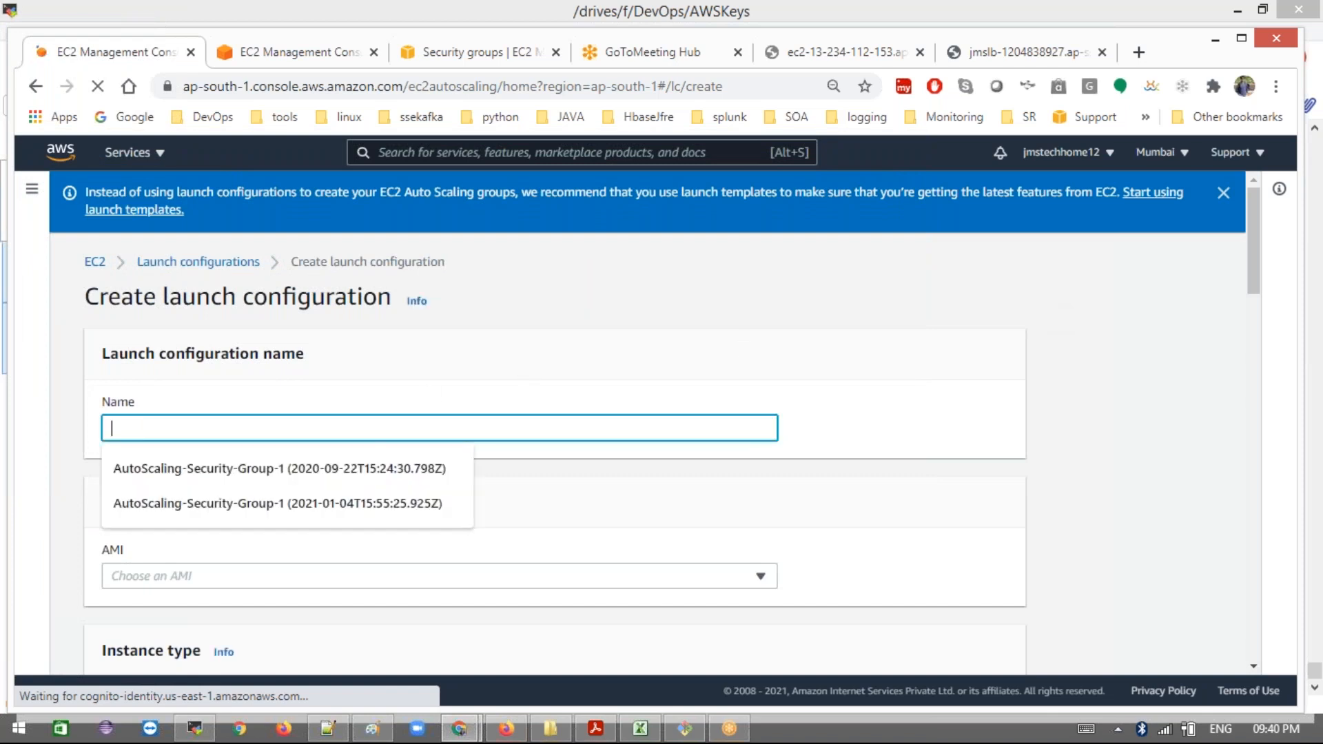
type("new_")
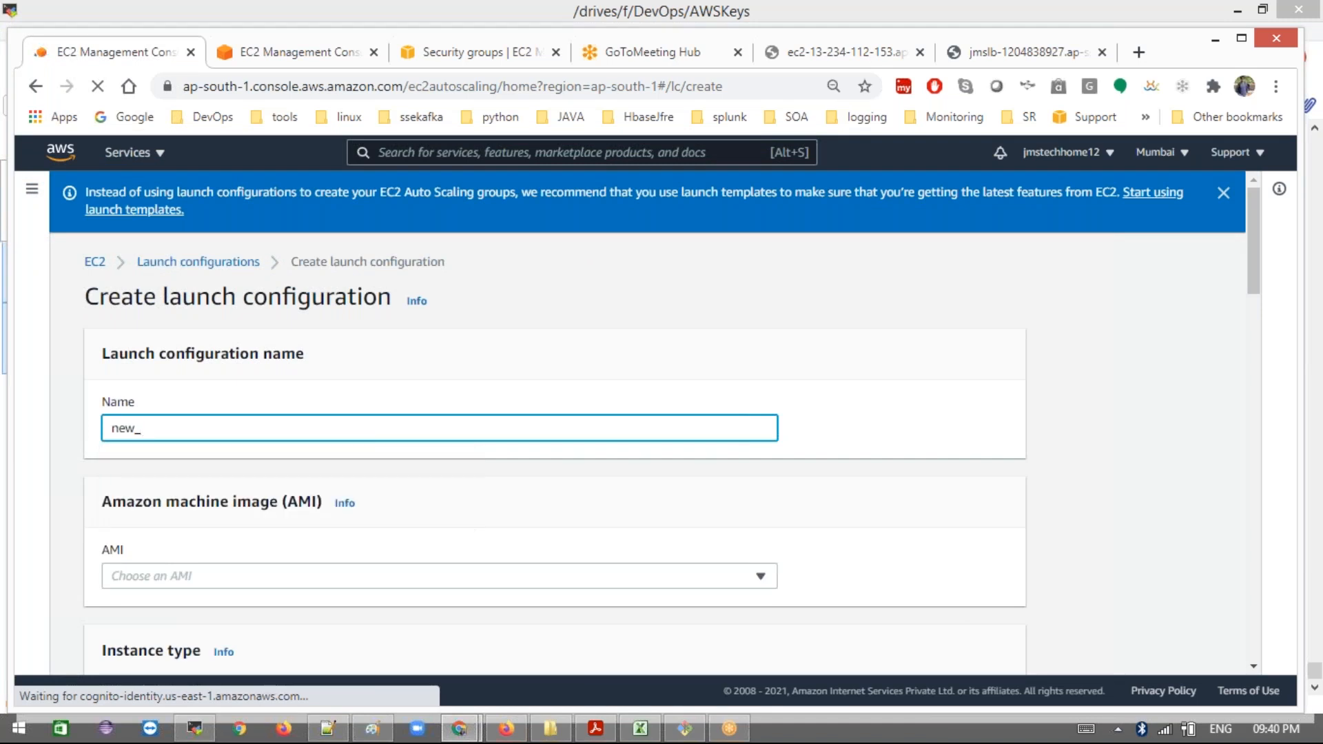
Step: Name the launch configuration new_config and look through the list of available AMIs
type("config")
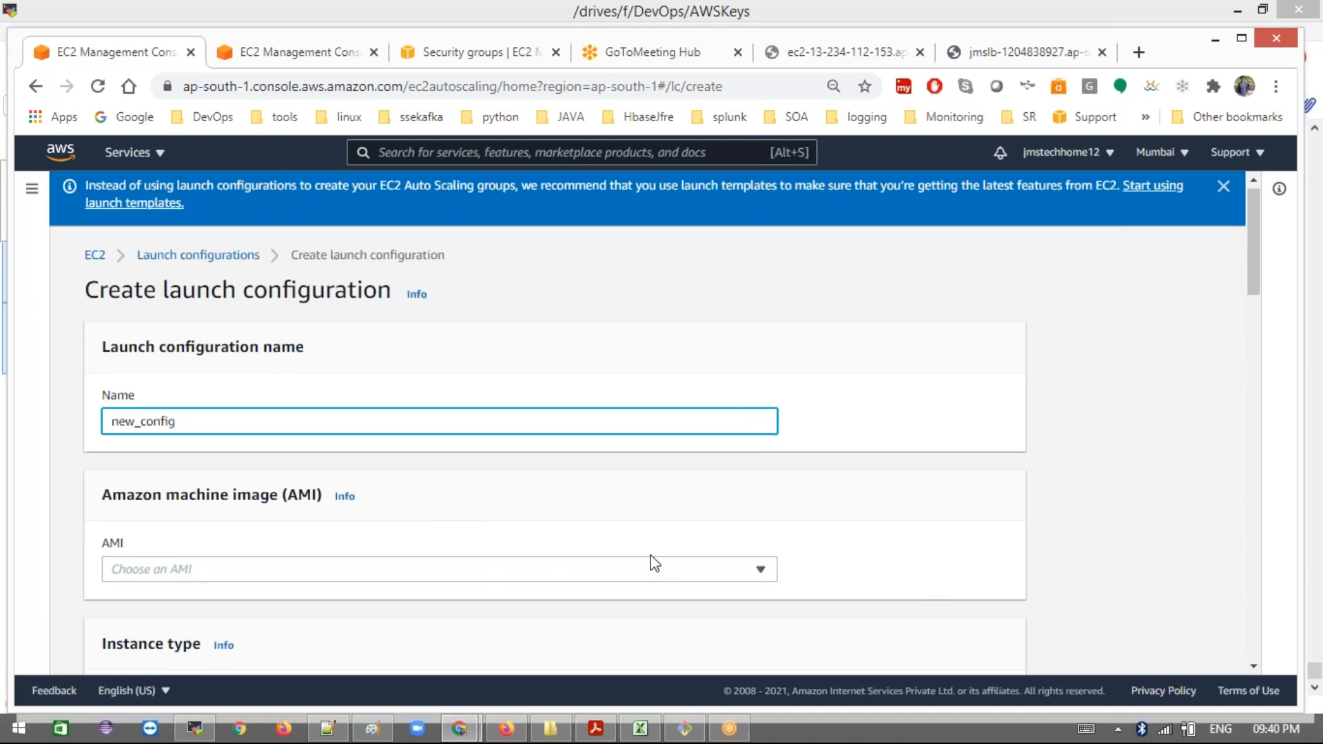
scroll(643, 523, "down", 10)
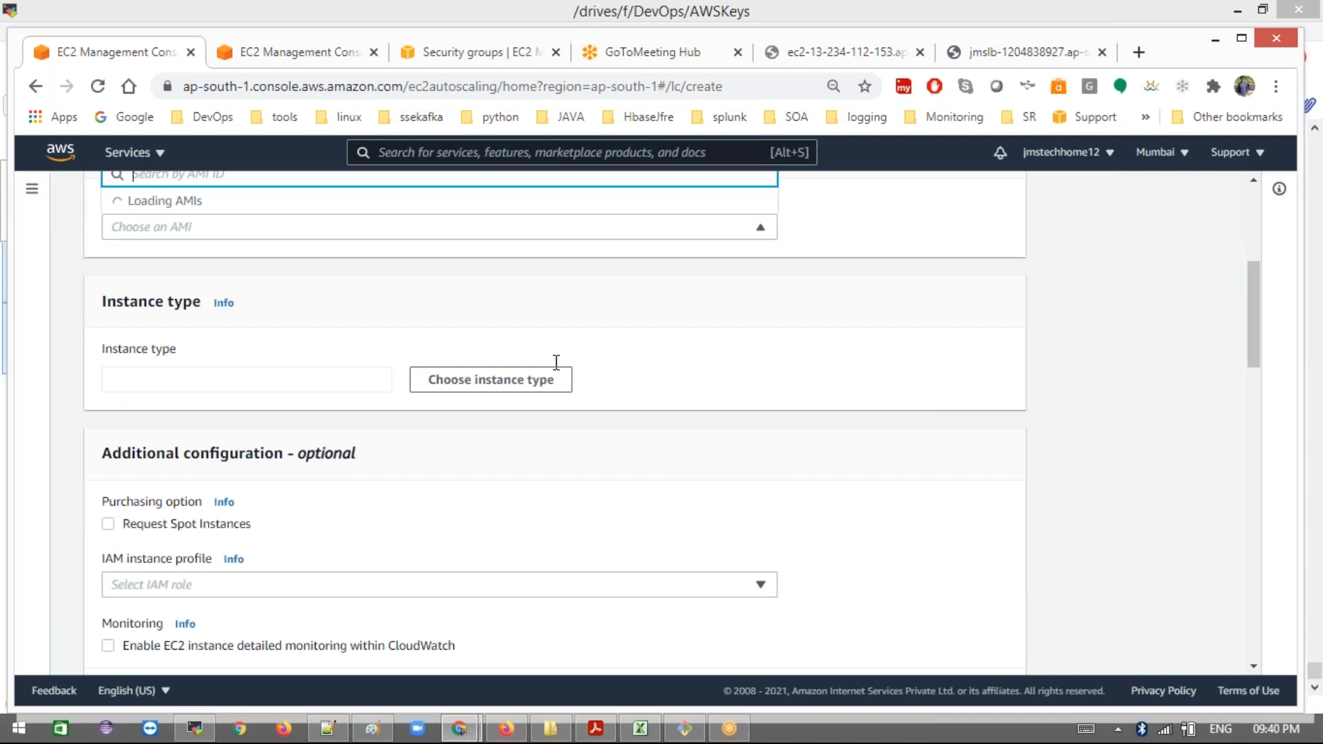
left_click(429, 312)
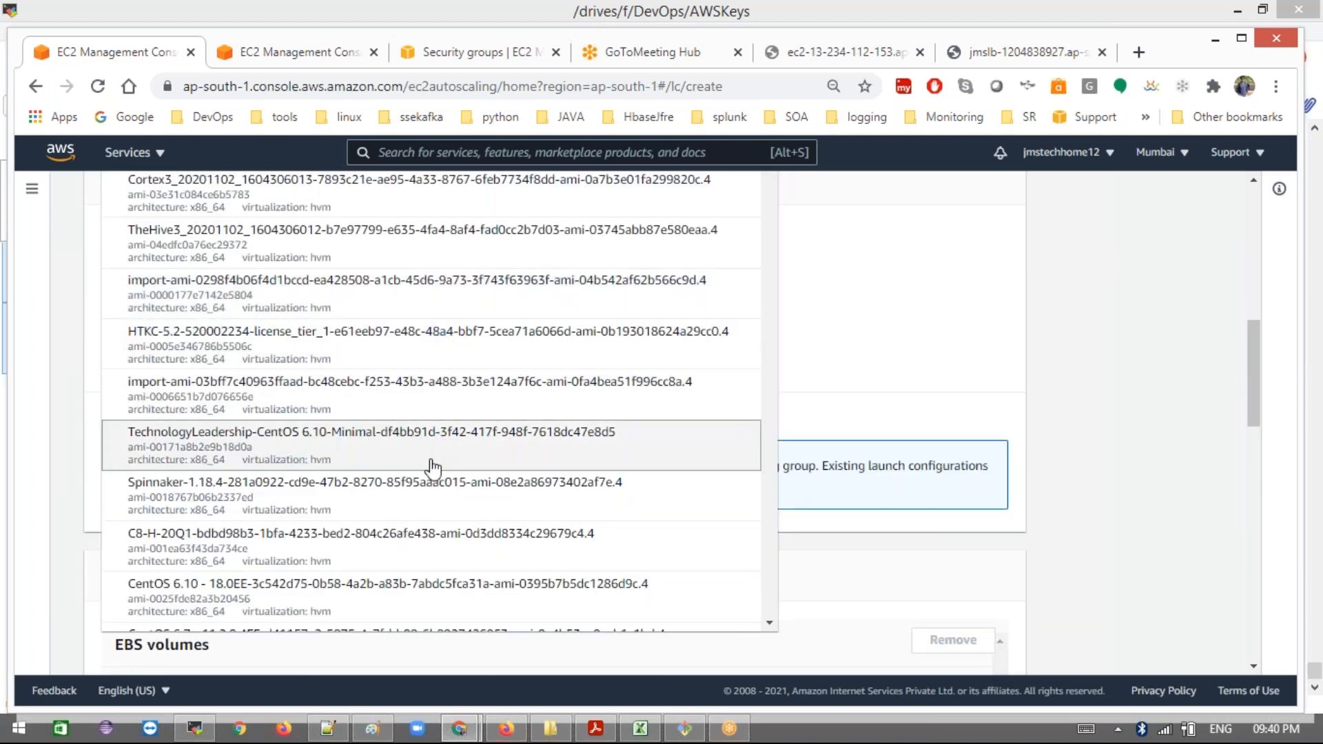
scroll(433, 469, "down", 9)
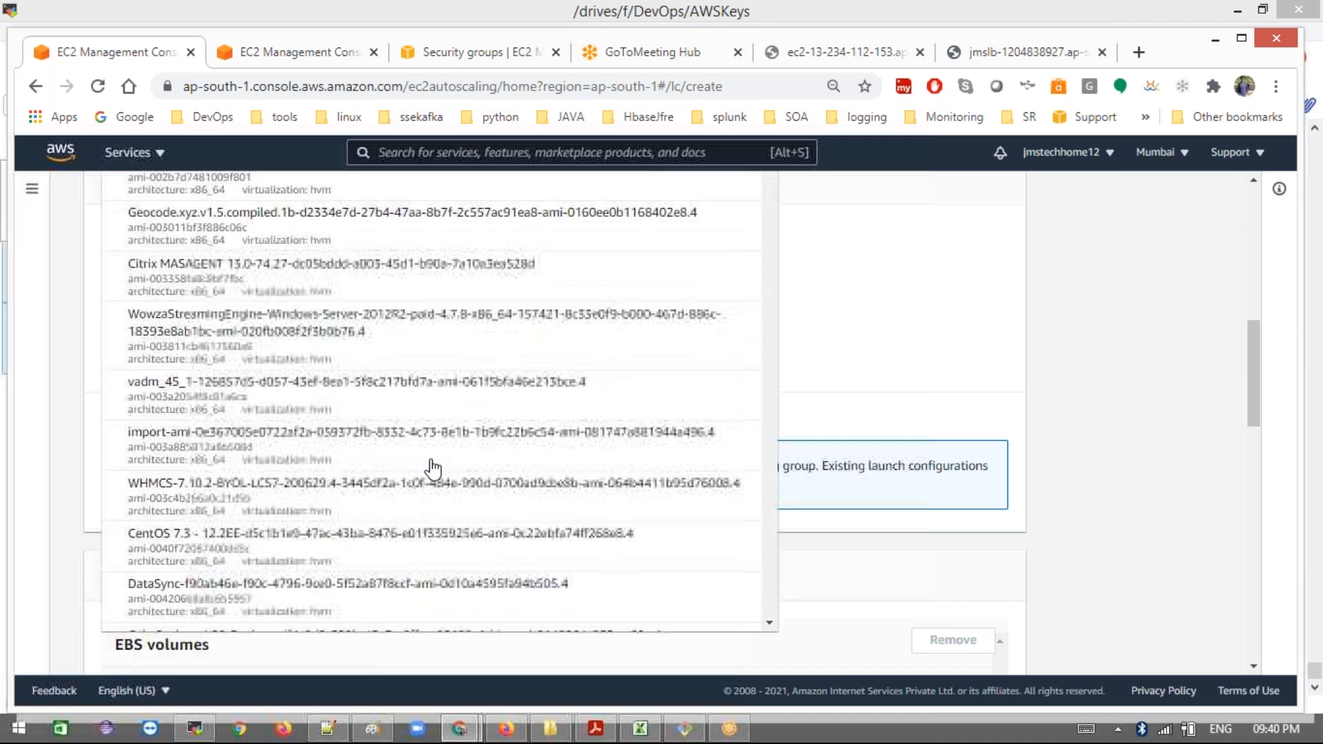
scroll(433, 468, "up", 7)
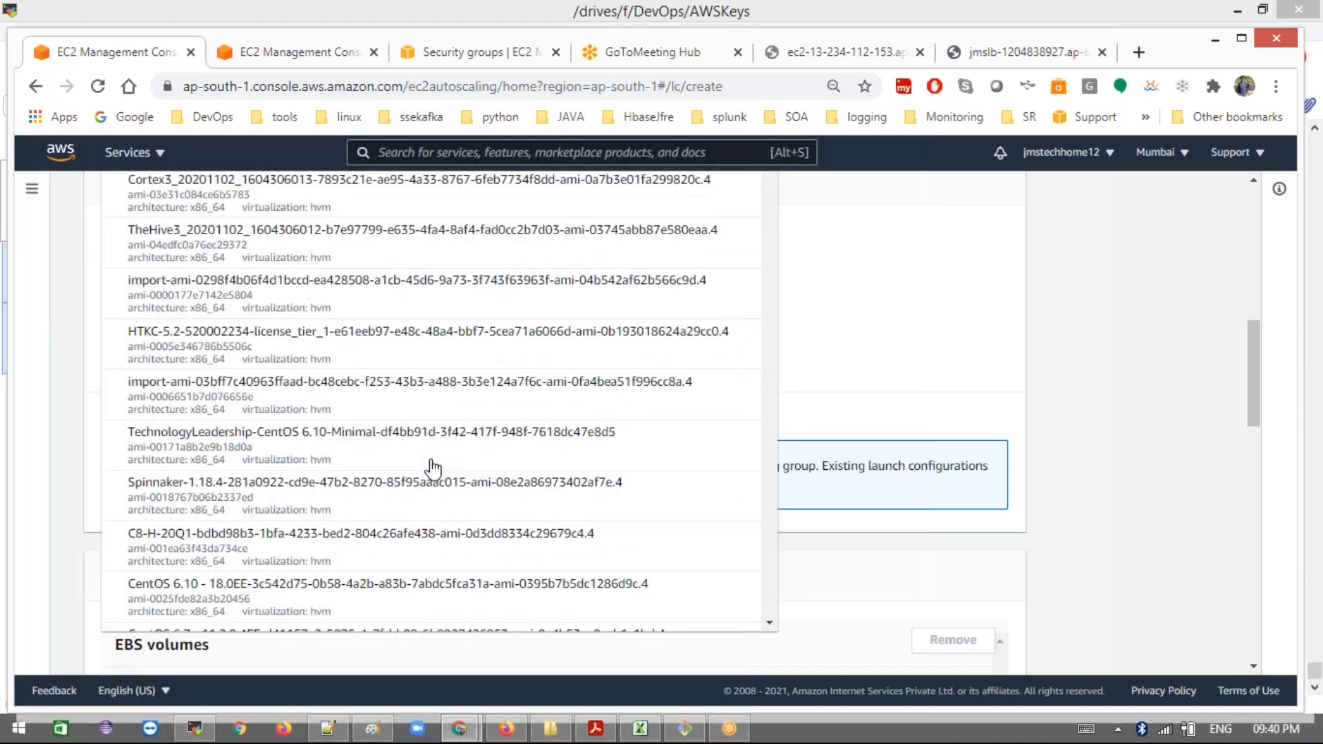
scroll(433, 469, "up", 10)
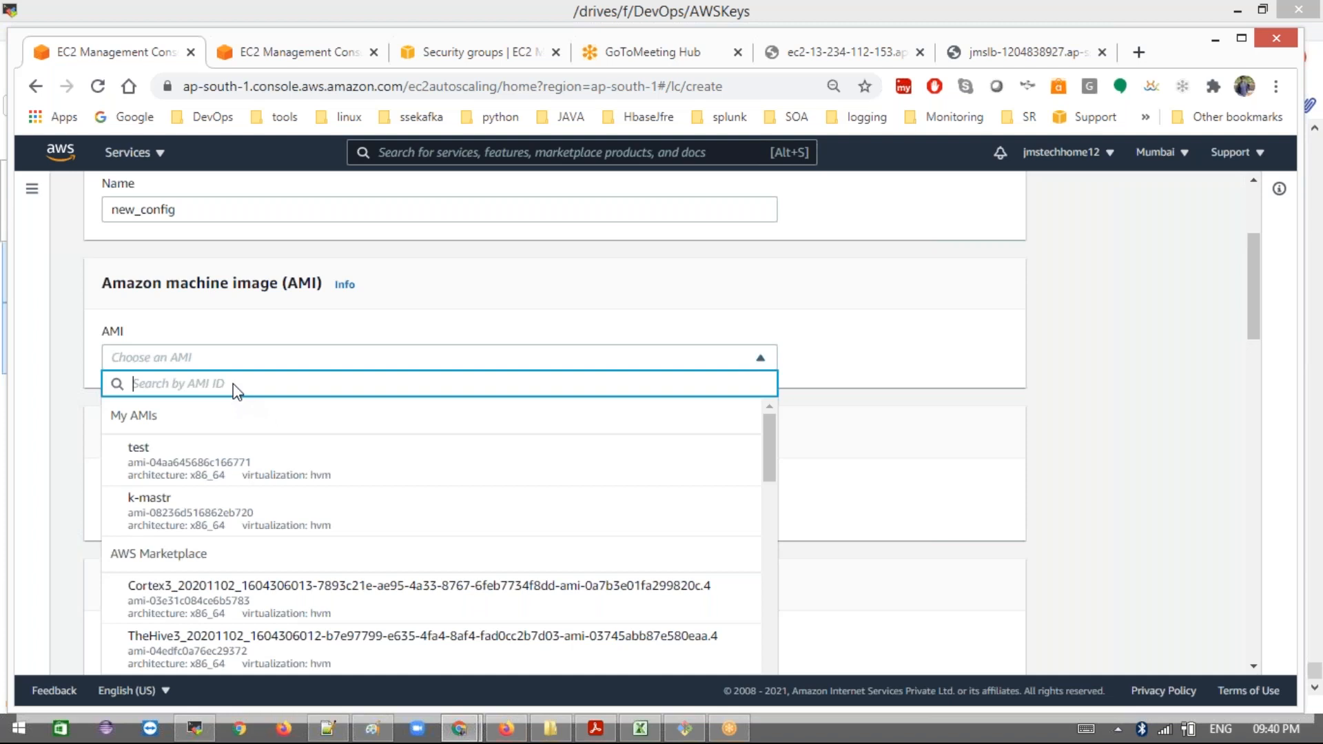
type("ama")
key("BackSpace")
key("BackSpace")
key("BackSpace")
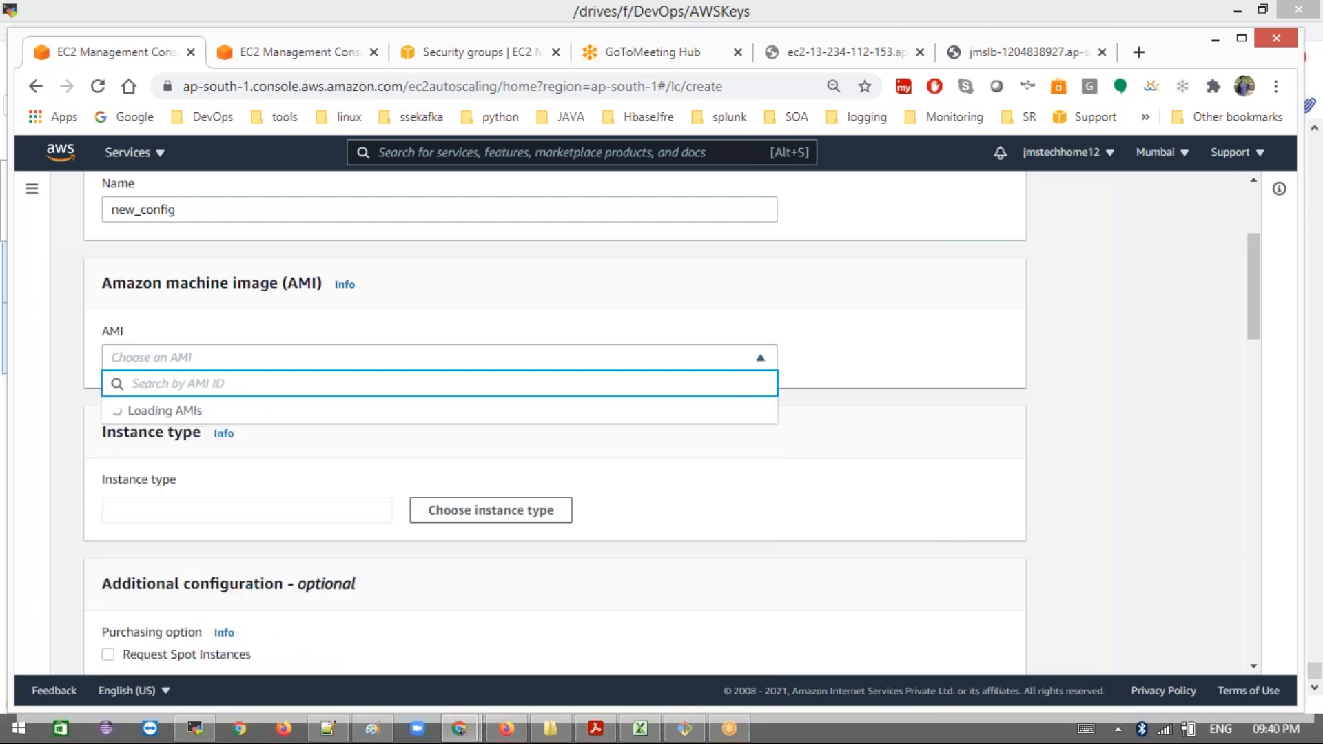
Step: Go to the existing launch configurations list and dismiss both notification banners
left_click(462, 54)
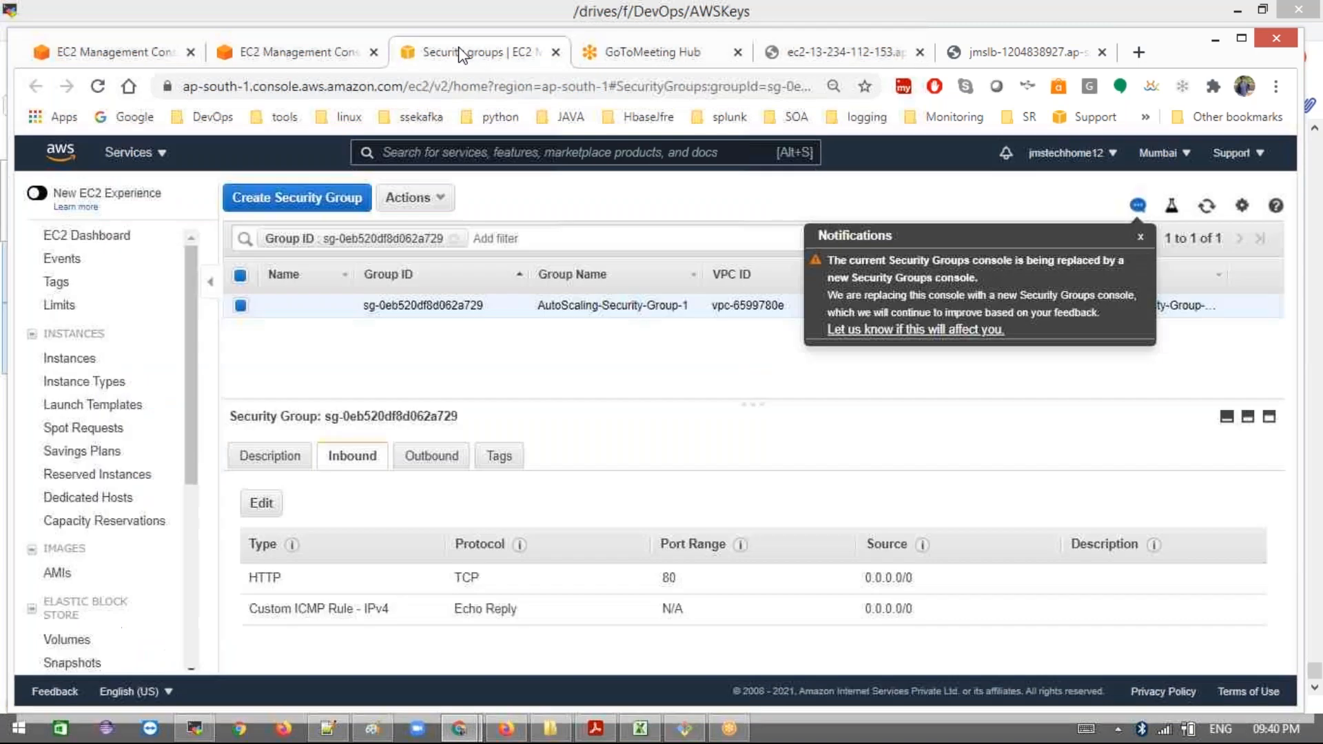
left_click(293, 55)
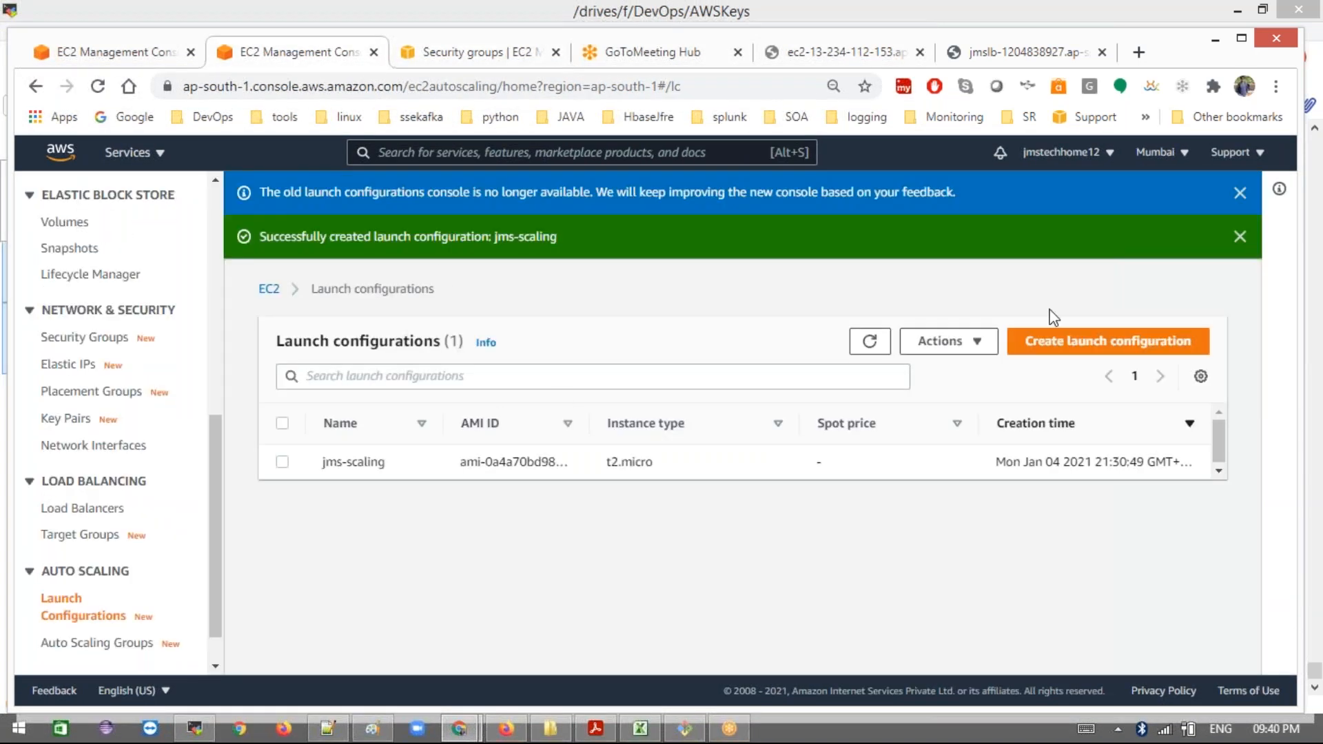
left_click(1240, 236)
left_click(1240, 193)
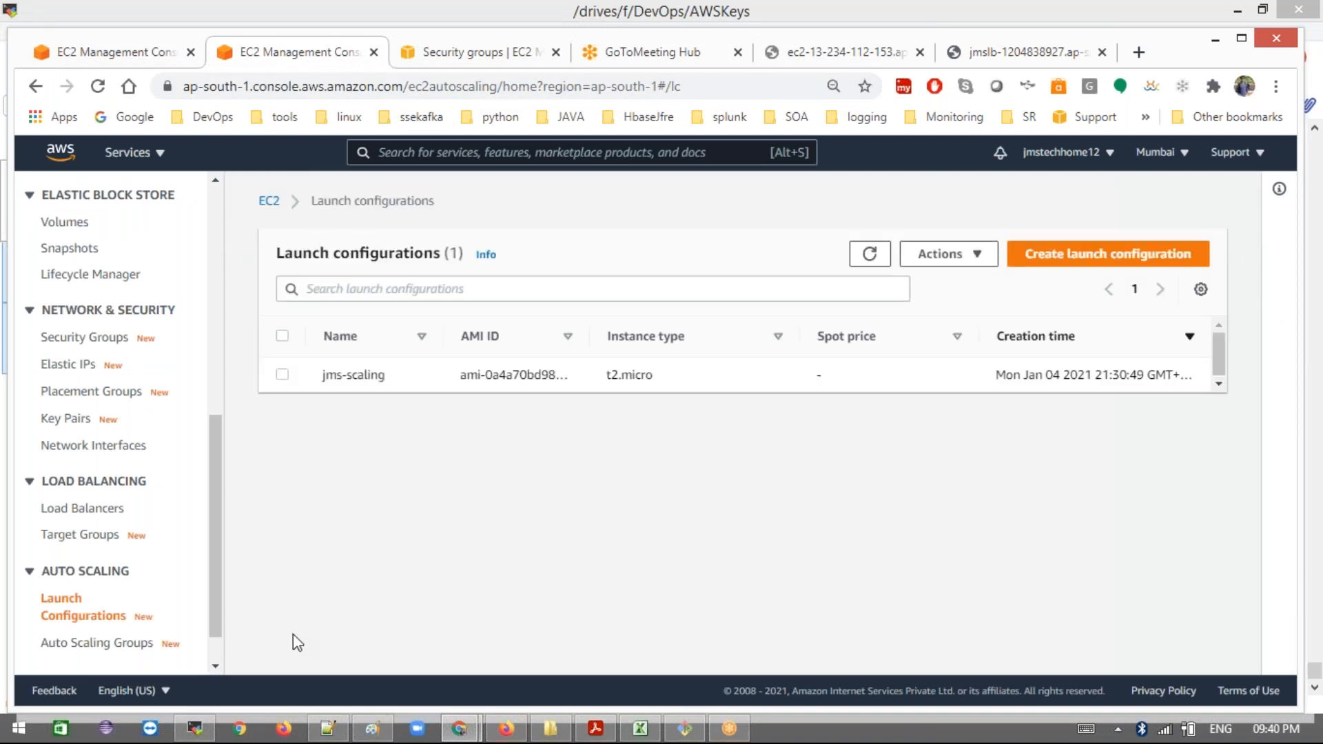
left_click(195, 728)
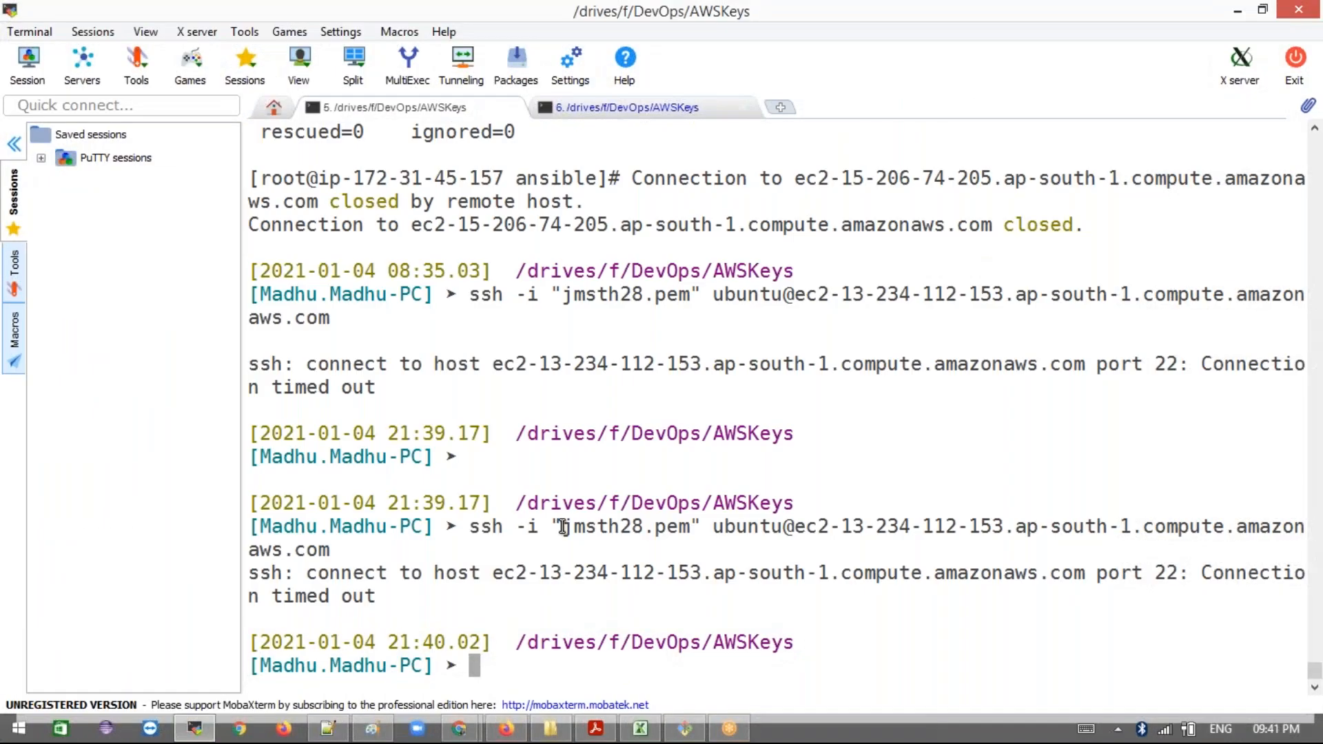
key("Up")
key("Return")
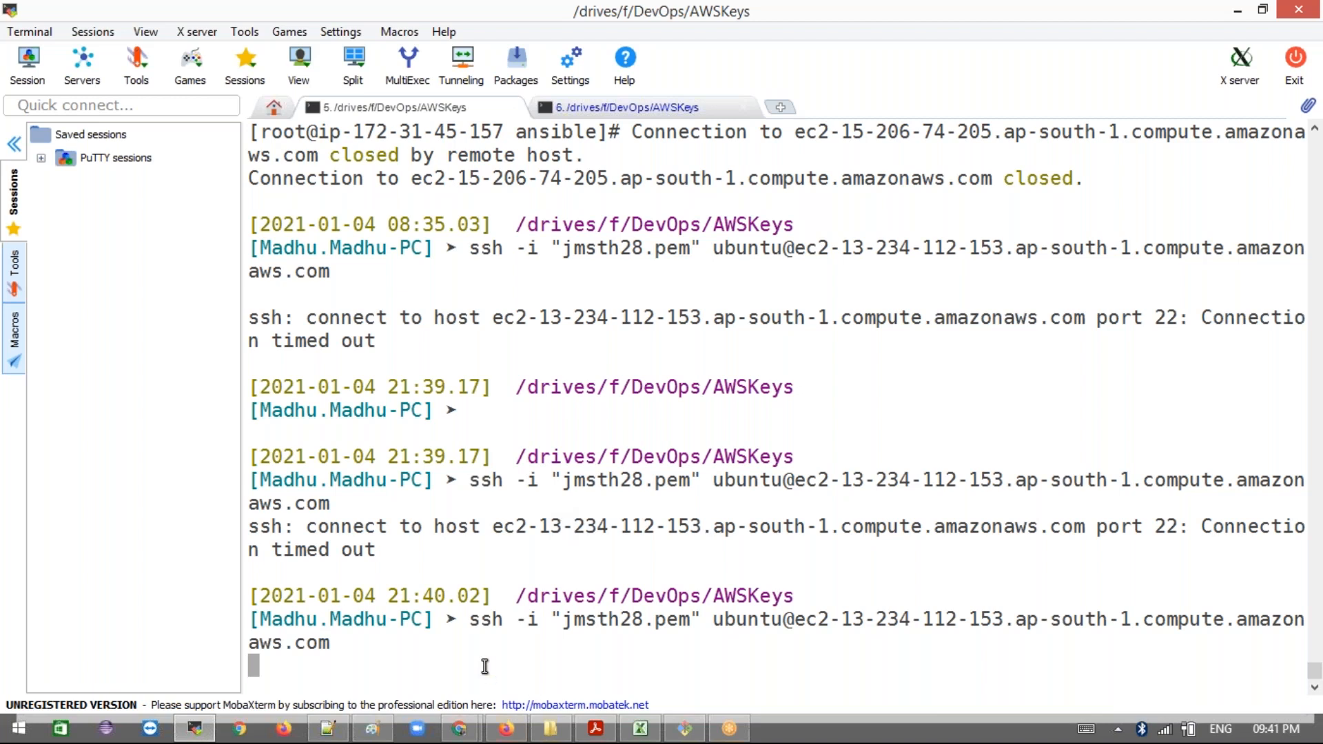
Step: Switch back to Chrome, open the EC2 instances list from the running instances count and dismiss the notification
key("alt+Tab")
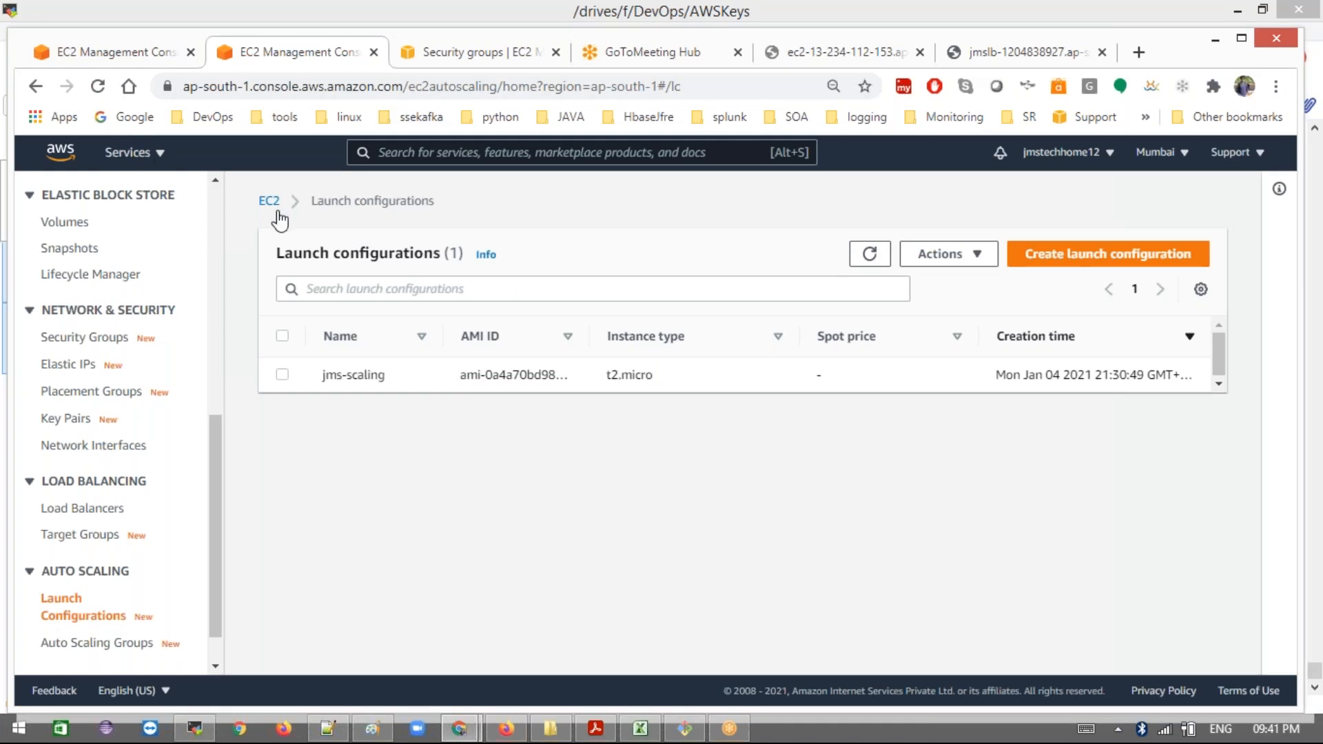
left_click(145, 154)
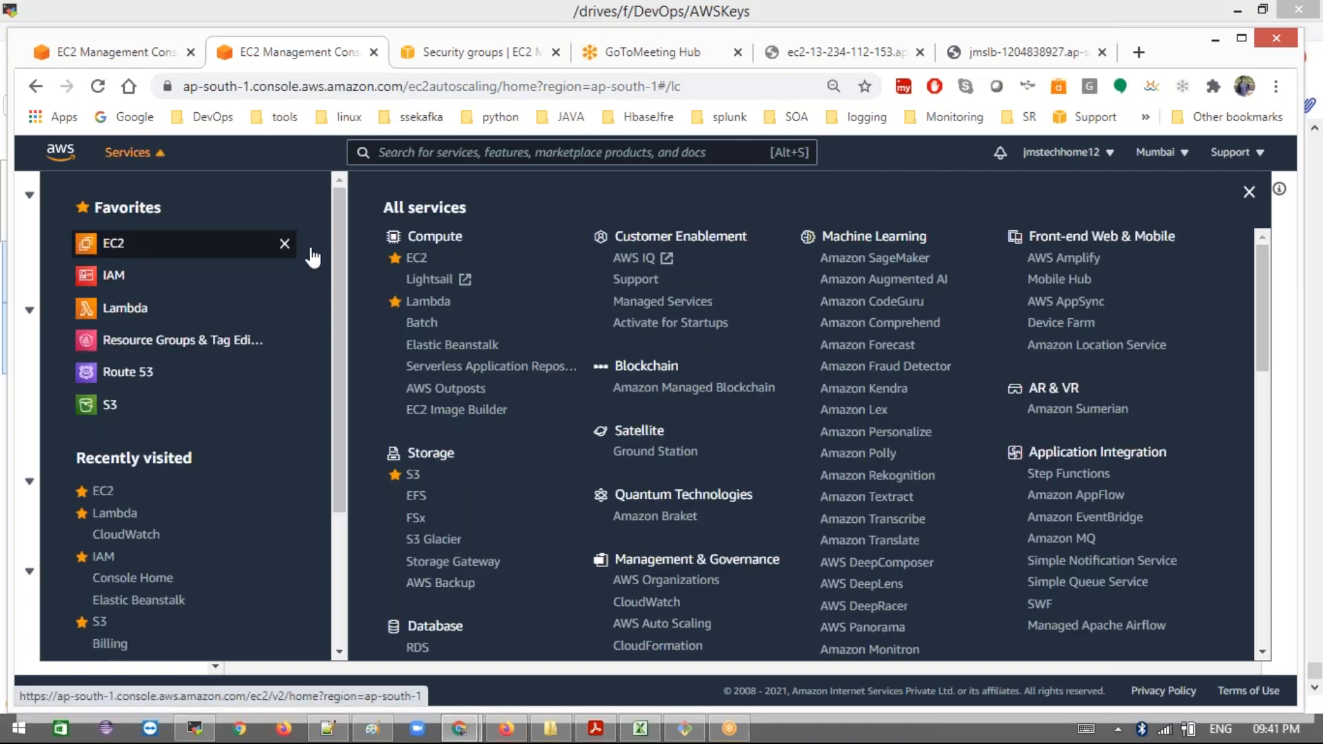
left_click(122, 247)
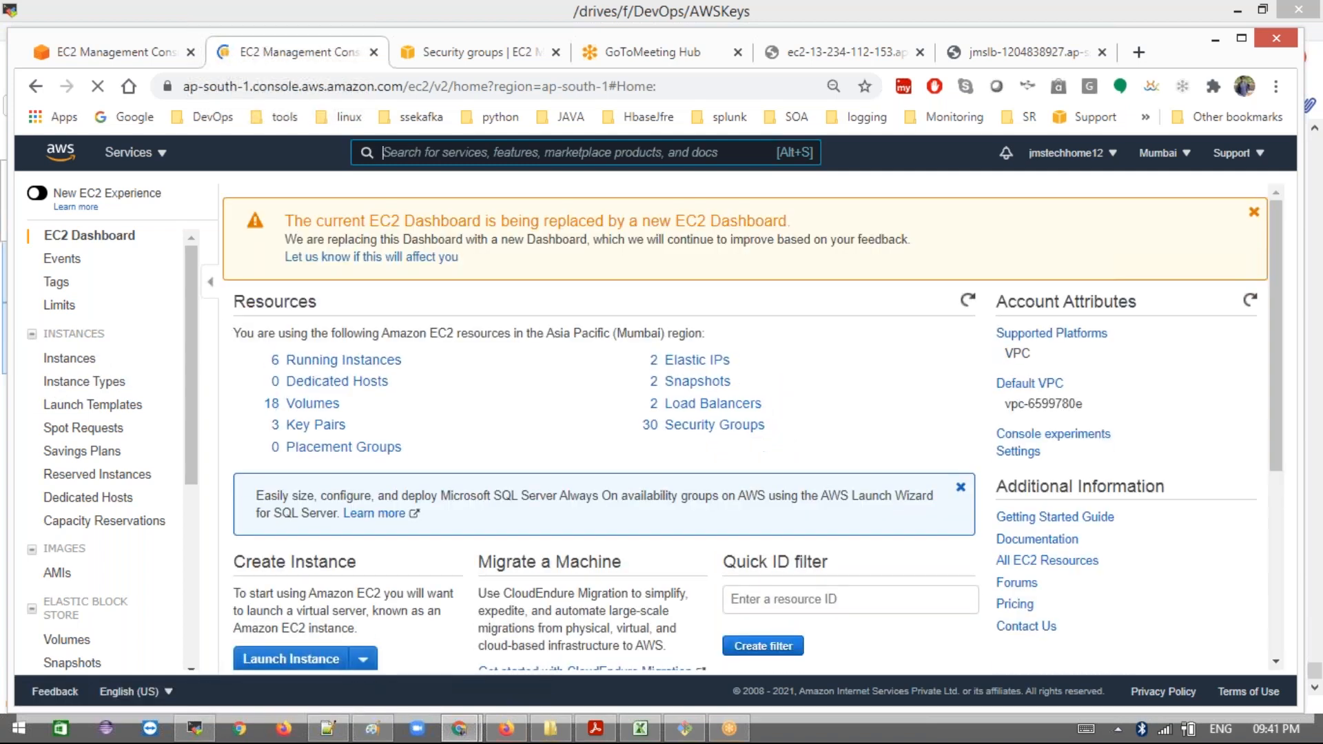
left_click(372, 361)
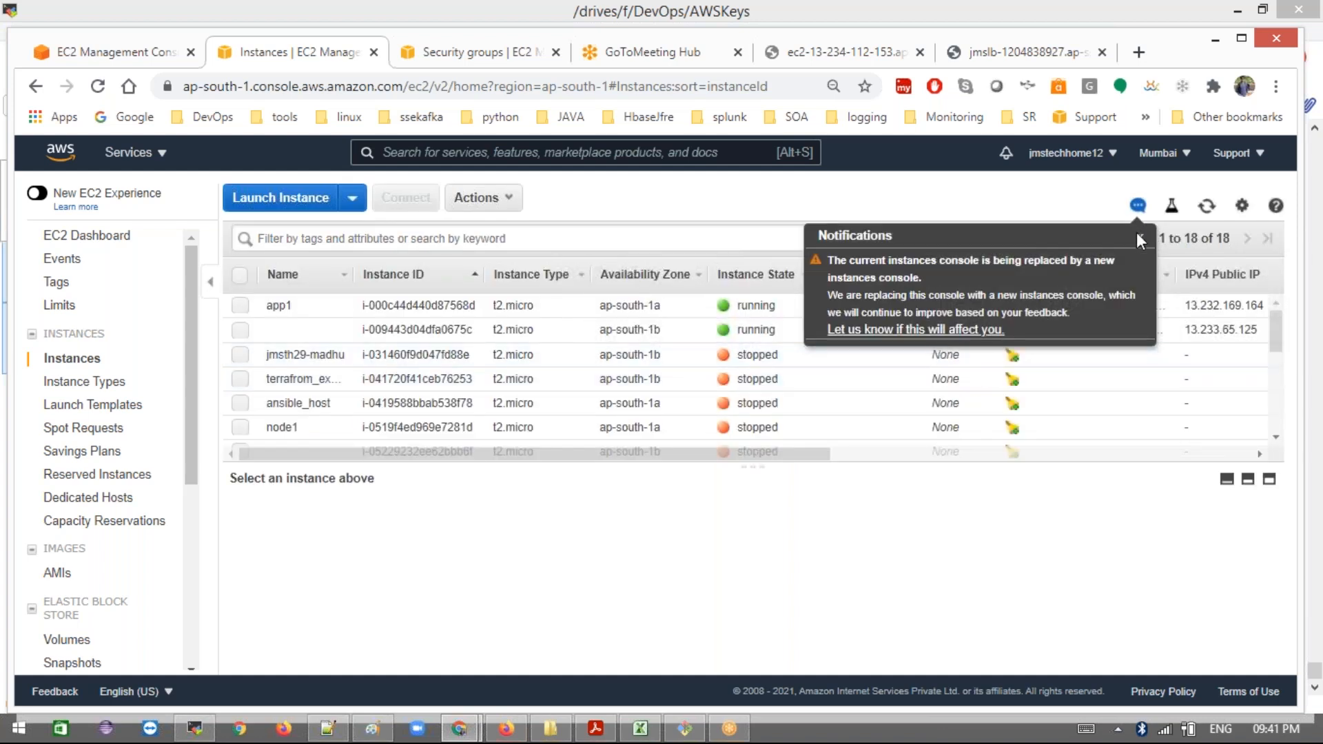
left_click(1143, 238)
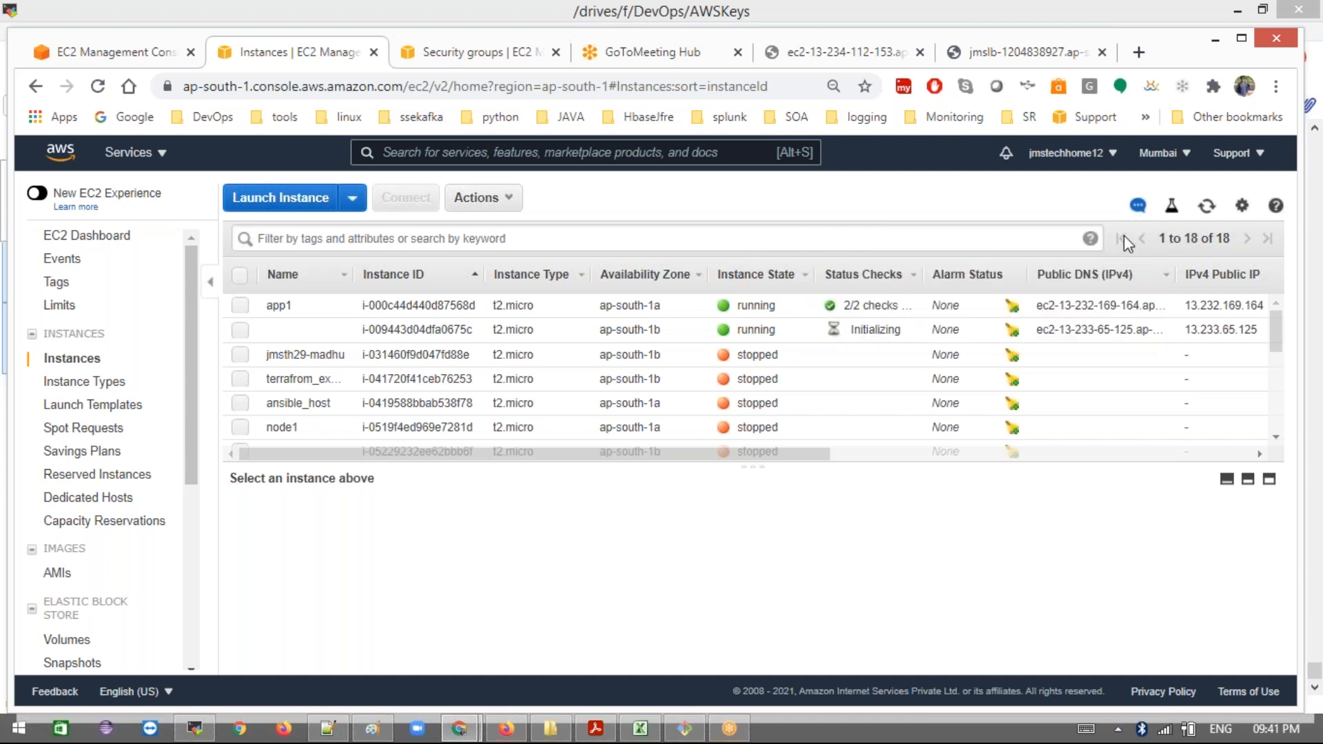
Step: Sort the instances by instance state and enlarge the list area to show more rows
scroll(787, 330, "down", 4)
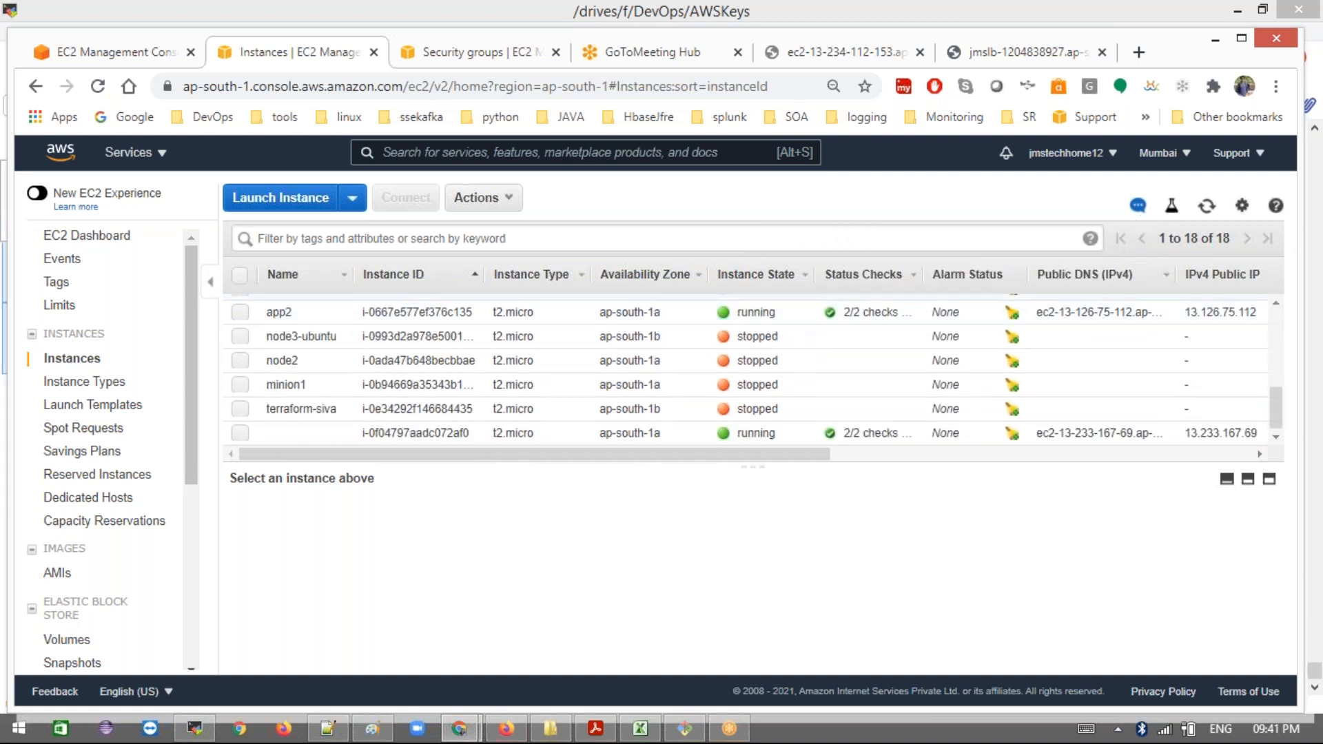
left_click(739, 272)
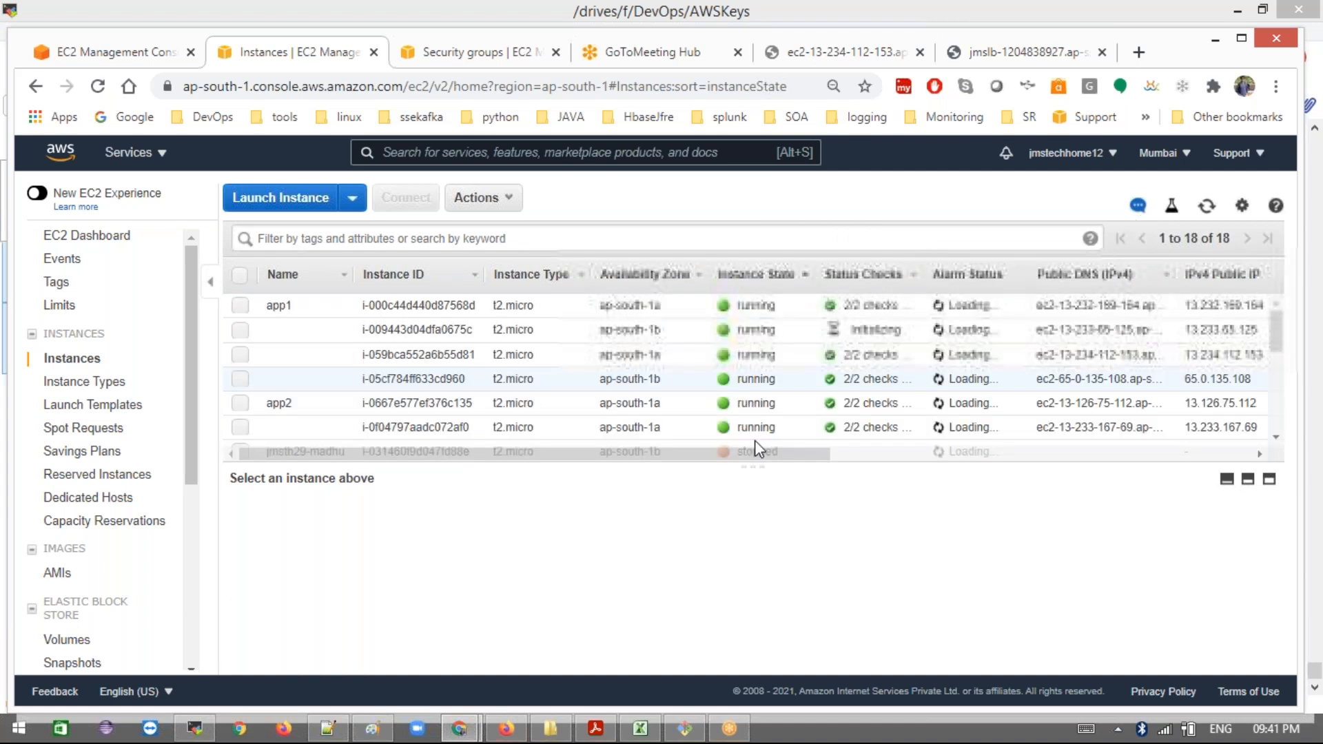
left_click_drag(747, 468, 786, 556)
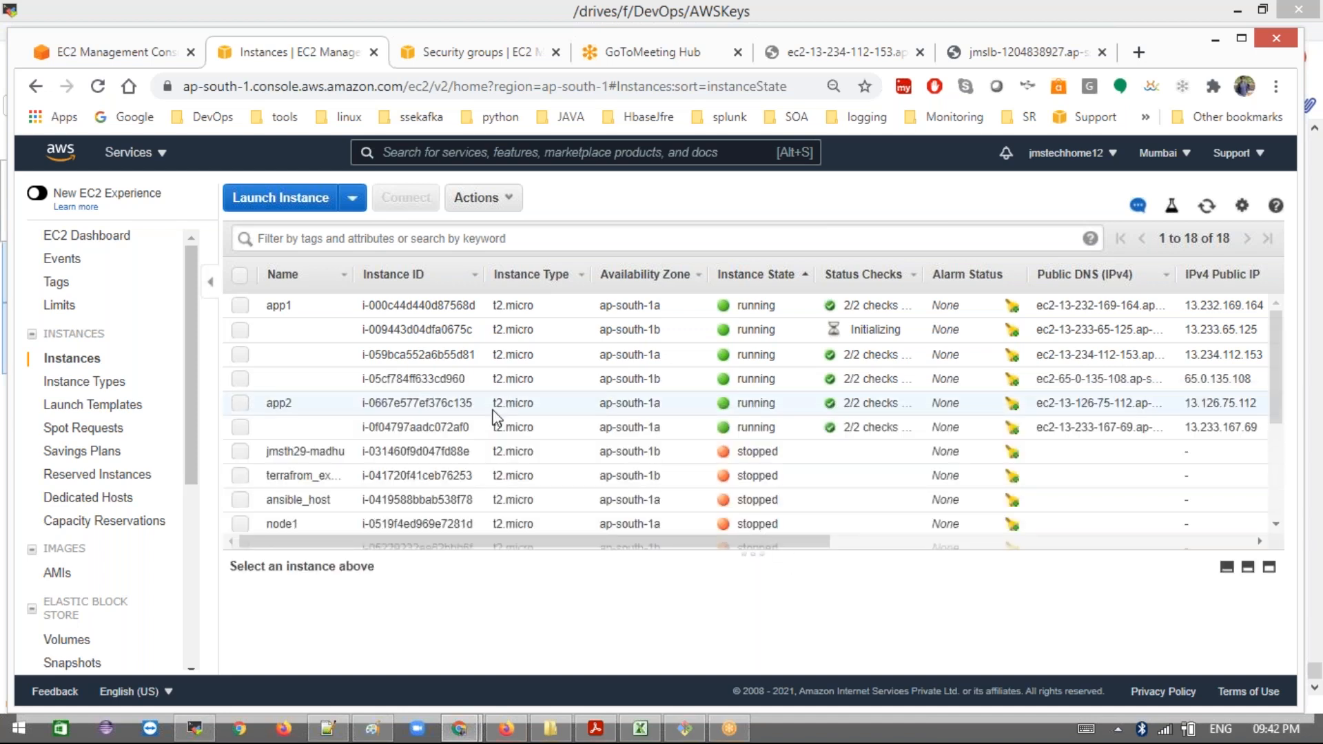
left_click(338, 427)
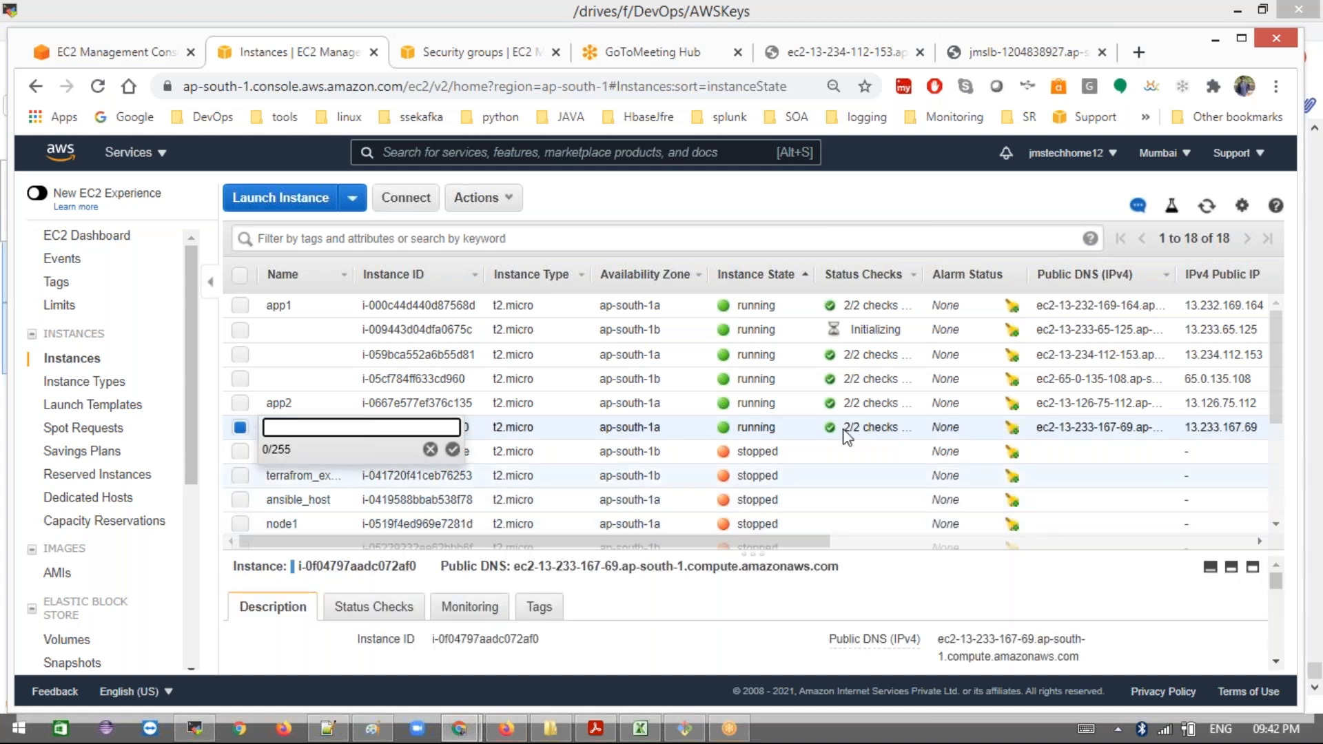
left_click(797, 208)
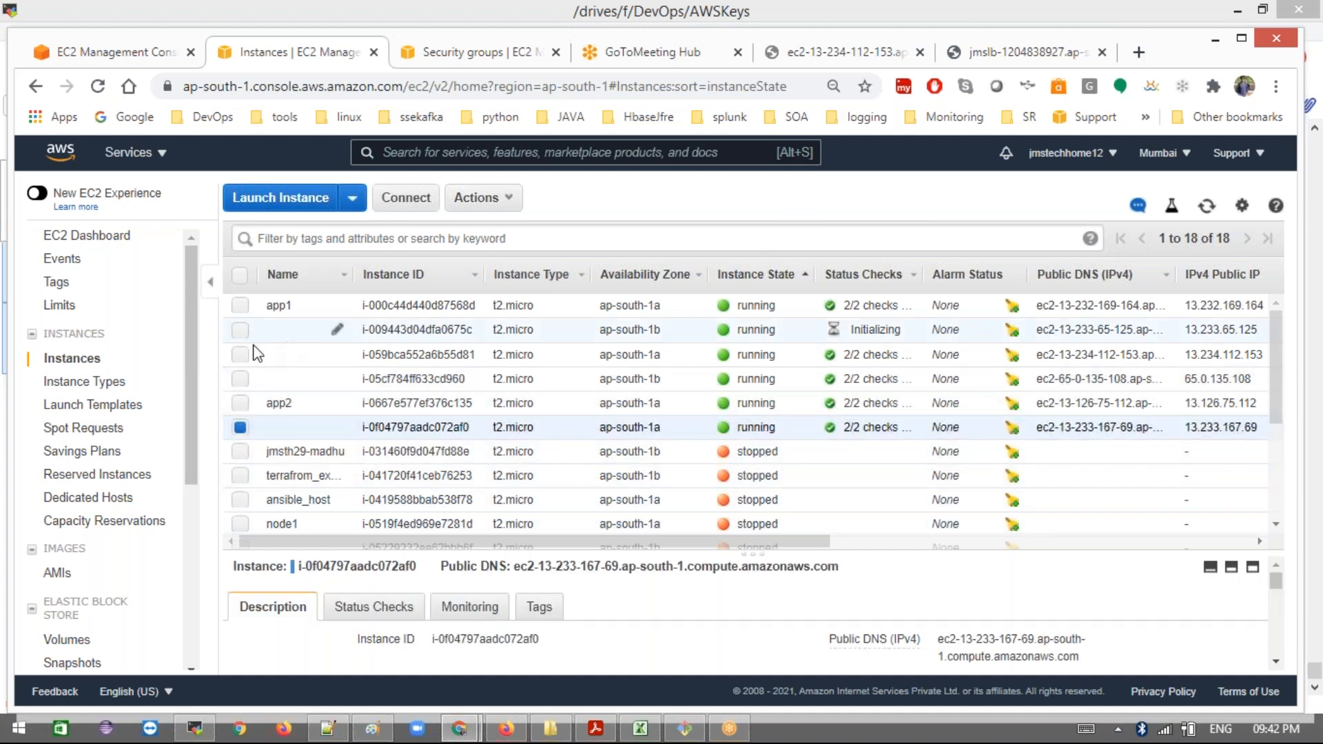
Step: Select instance i-009443d04dfa0675c, enlarge its details and copy its public DNS address
left_click(240, 330)
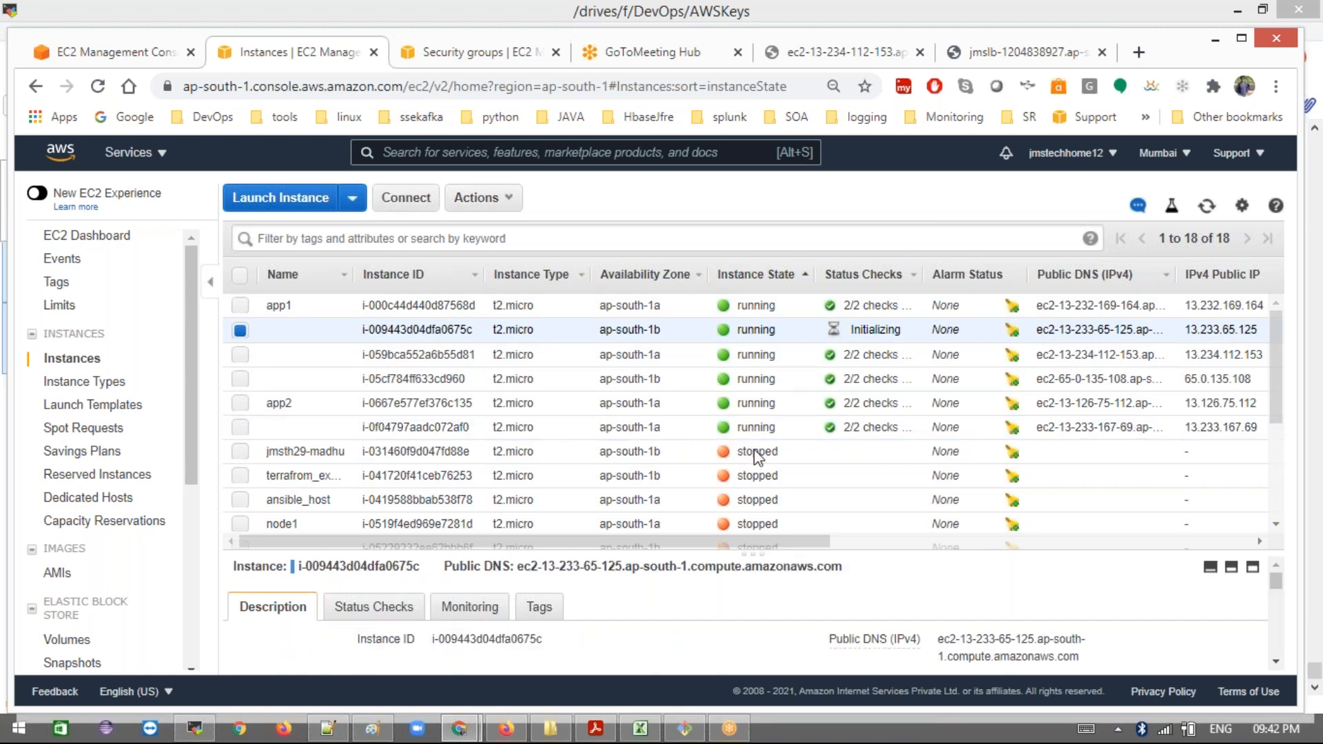
left_click_drag(753, 549, 753, 448)
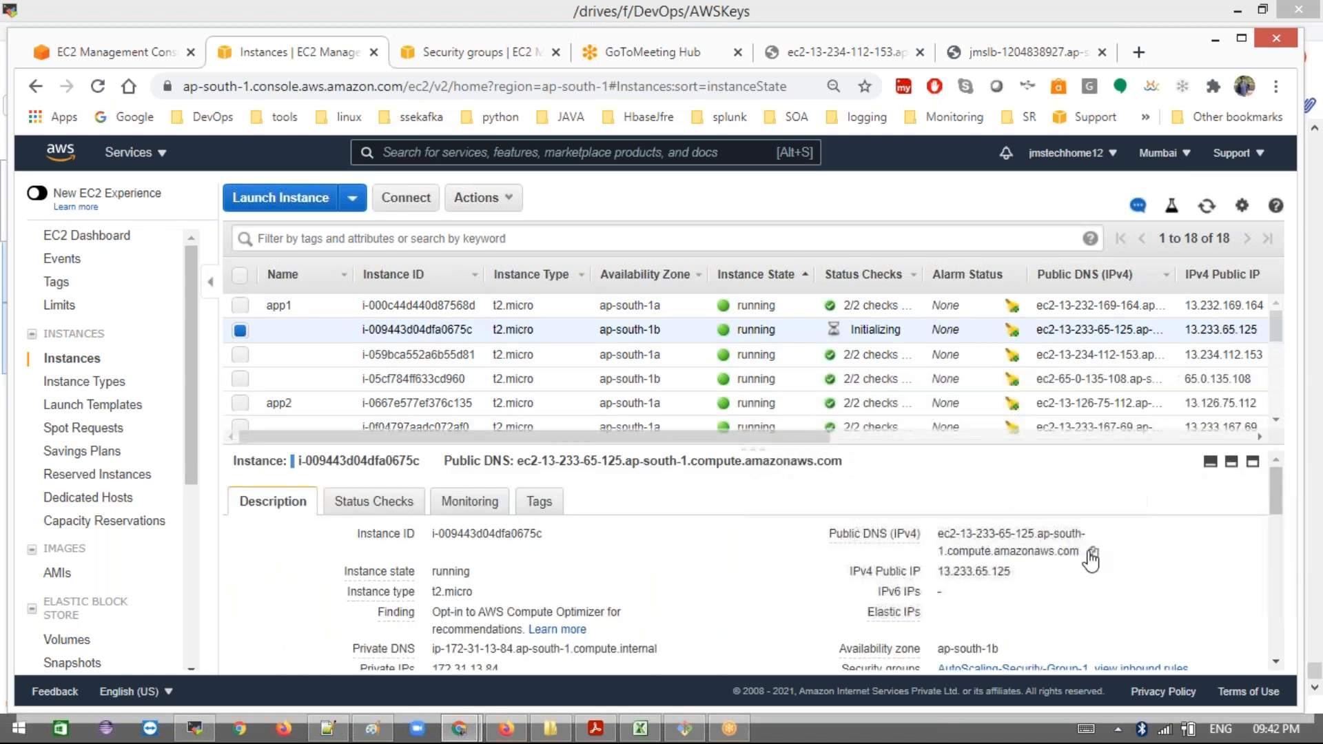
left_click(1093, 554)
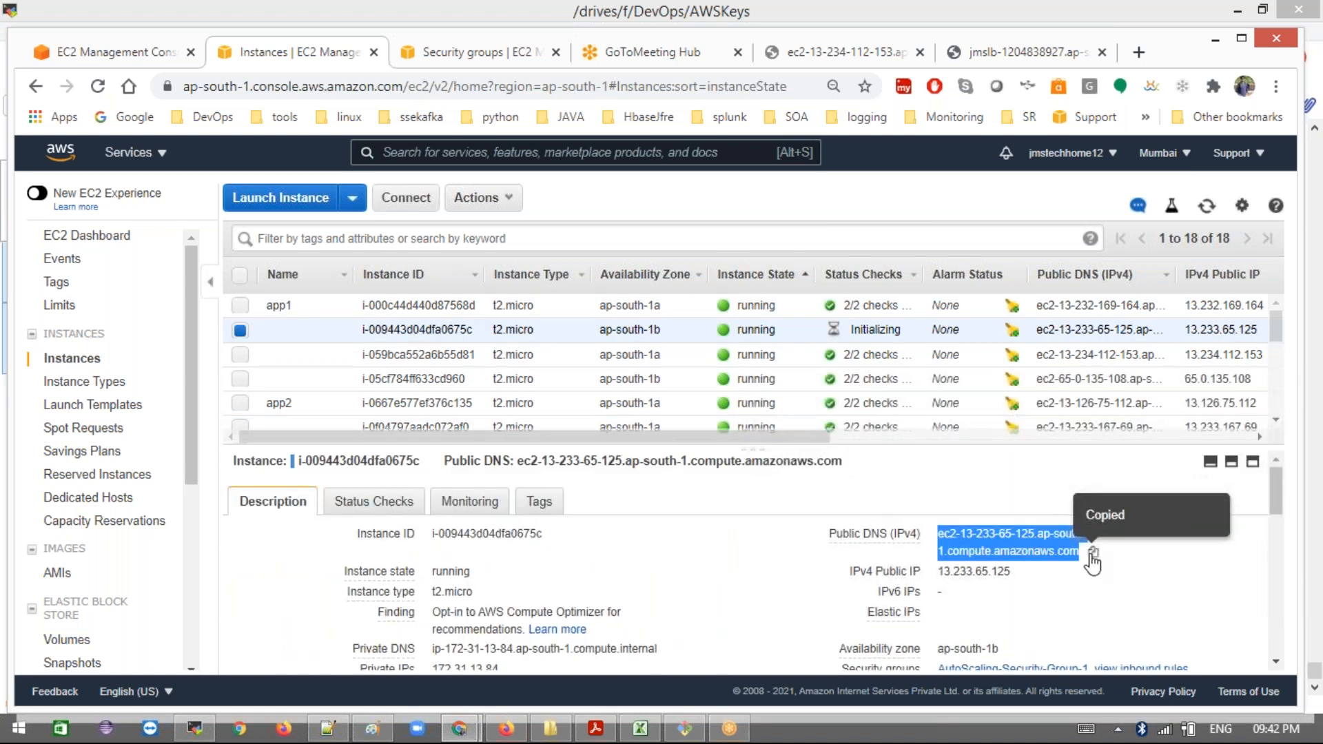
left_click(685, 62)
left_click(558, 89)
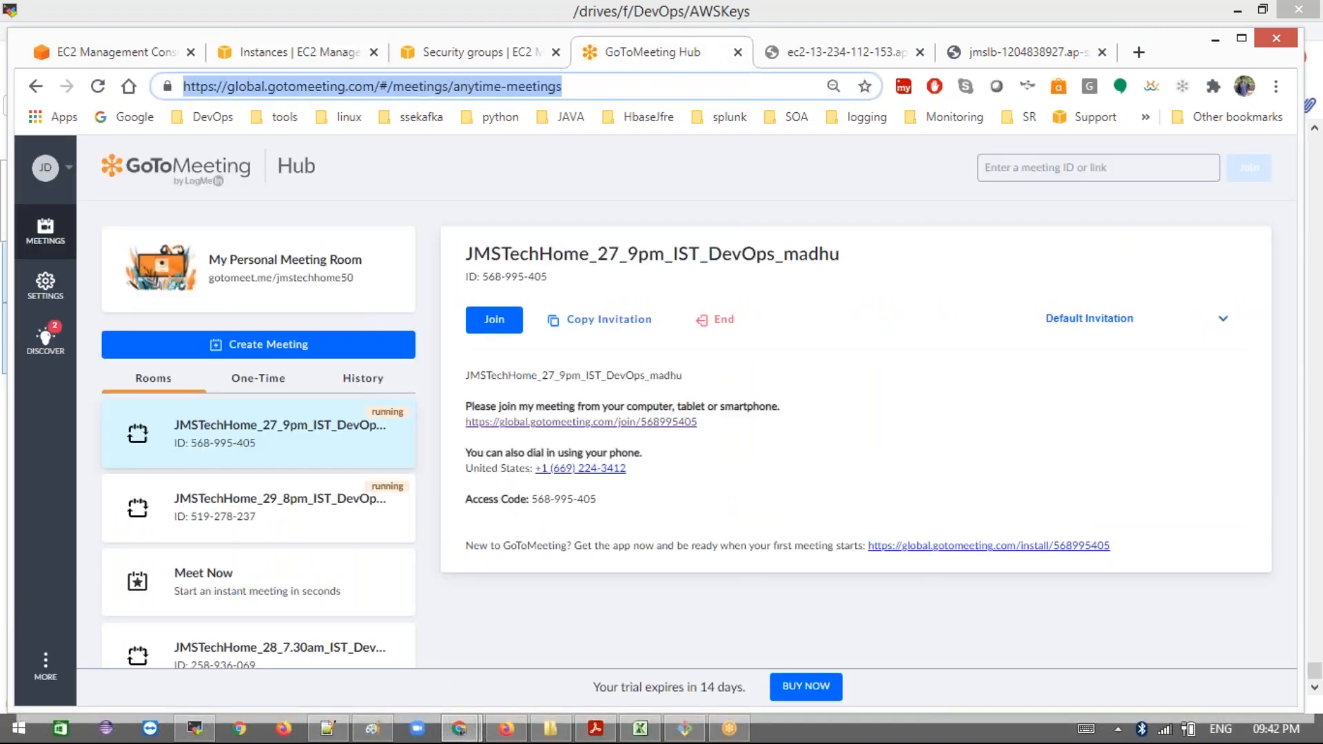
left_click(795, 52)
left_click(594, 86)
key("ctrl+v")
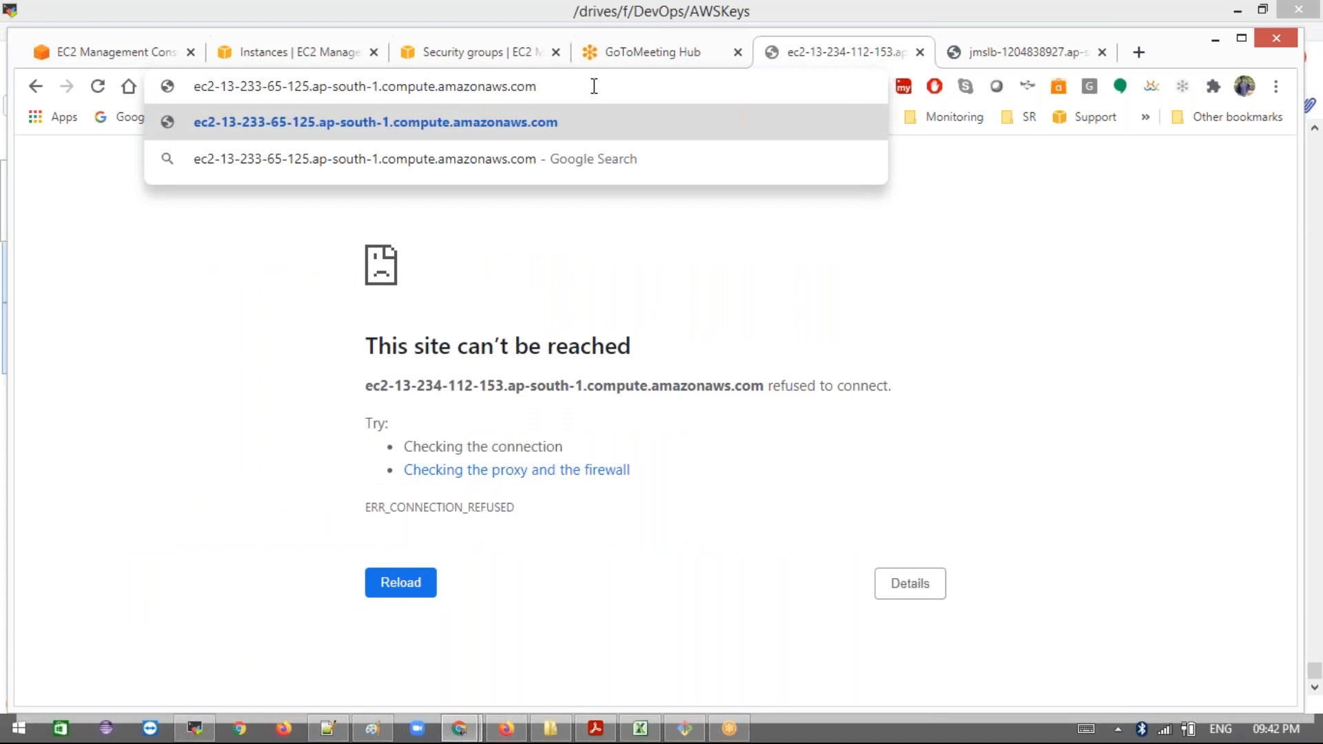
key("Return")
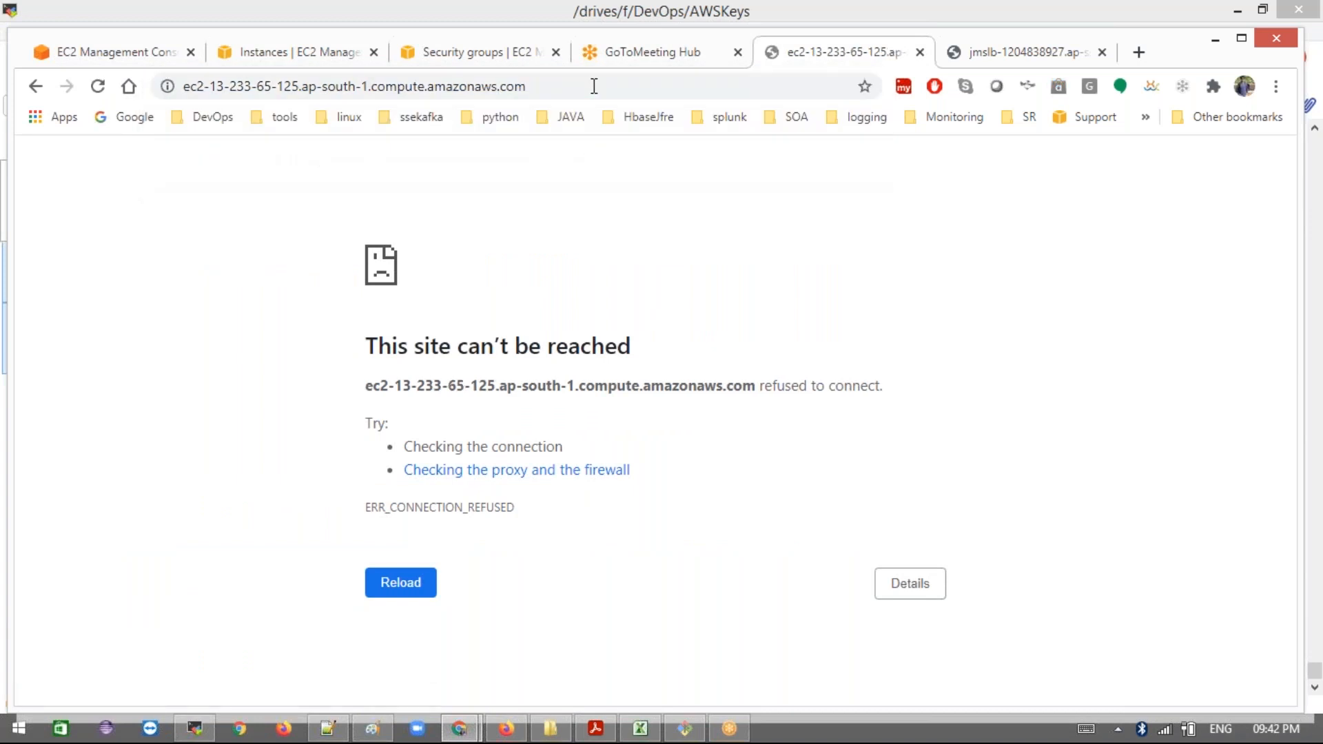
Step: Return to the EC2 instances list and terminate i-009443d04dfa0675c, i-059bca552a6b55d81, i-05cf784ff633cd960 and i-0f04797aadc072af0
left_click(174, 49)
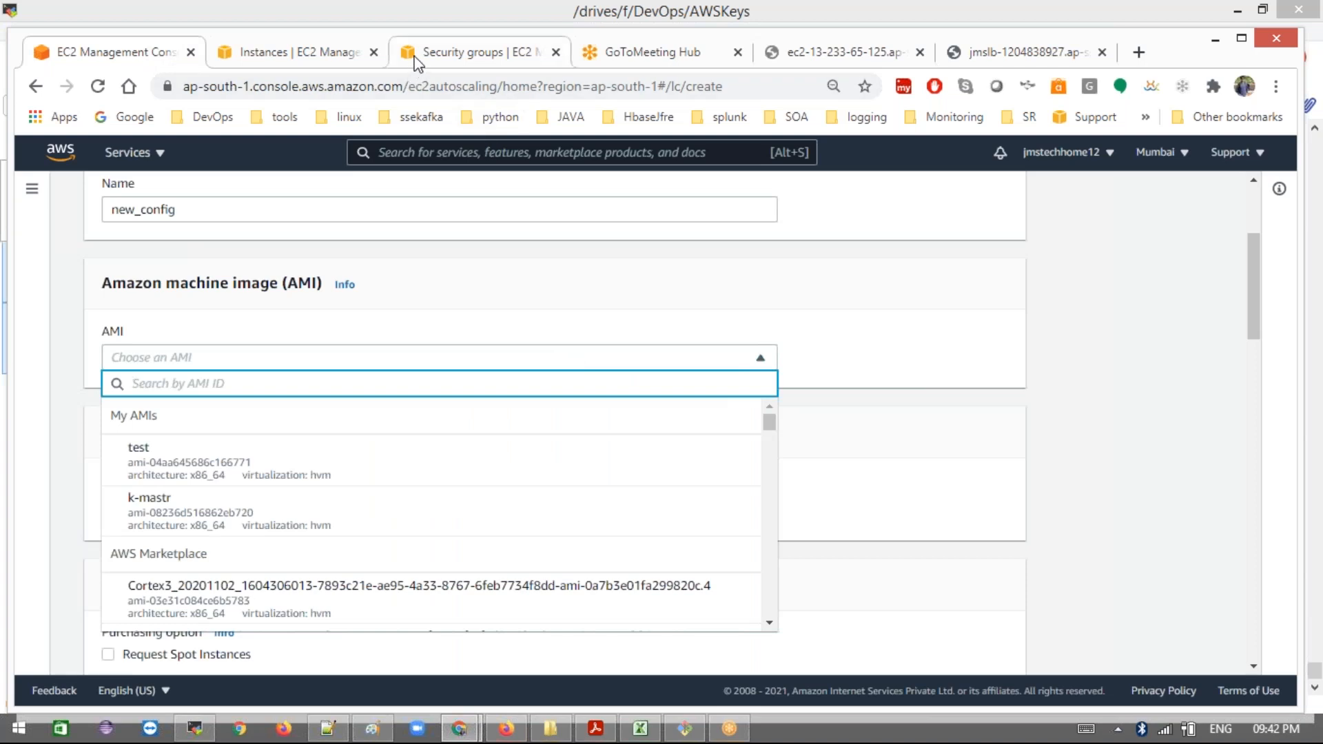
left_click(455, 51)
left_click(321, 55)
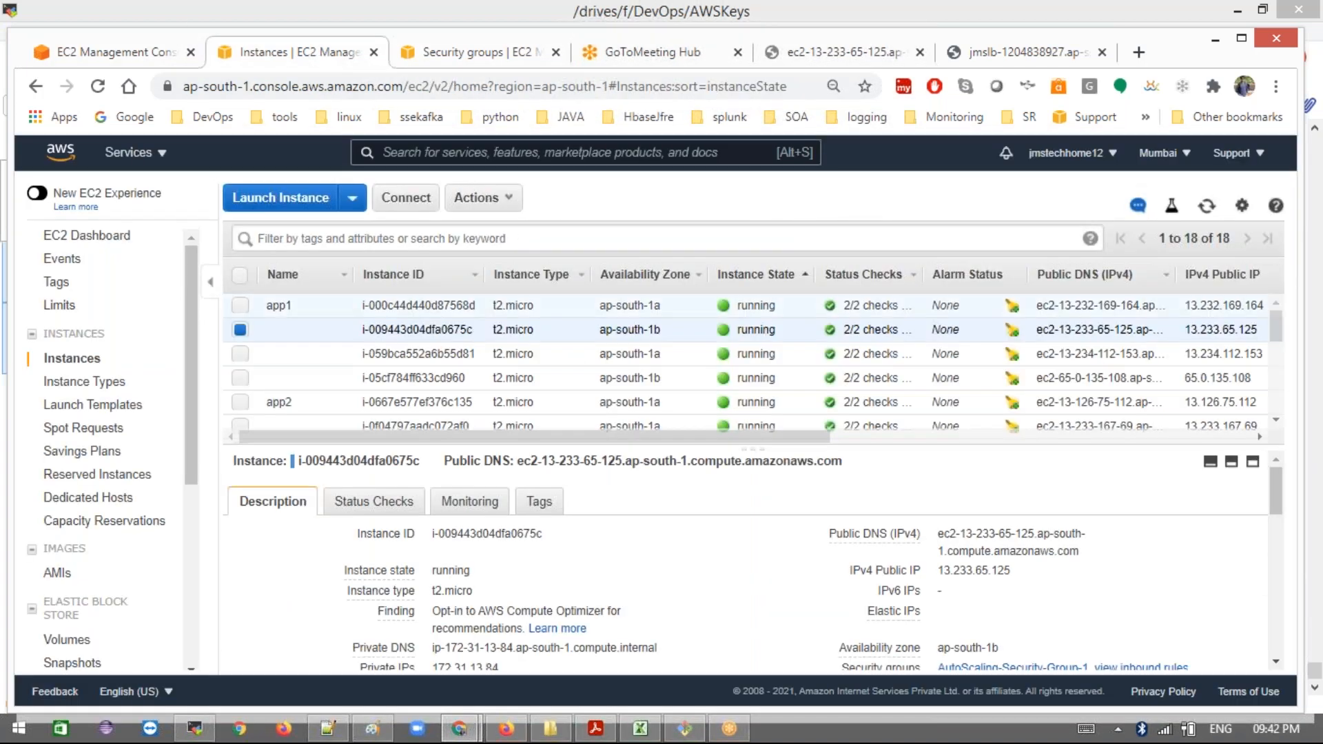
left_click(235, 353)
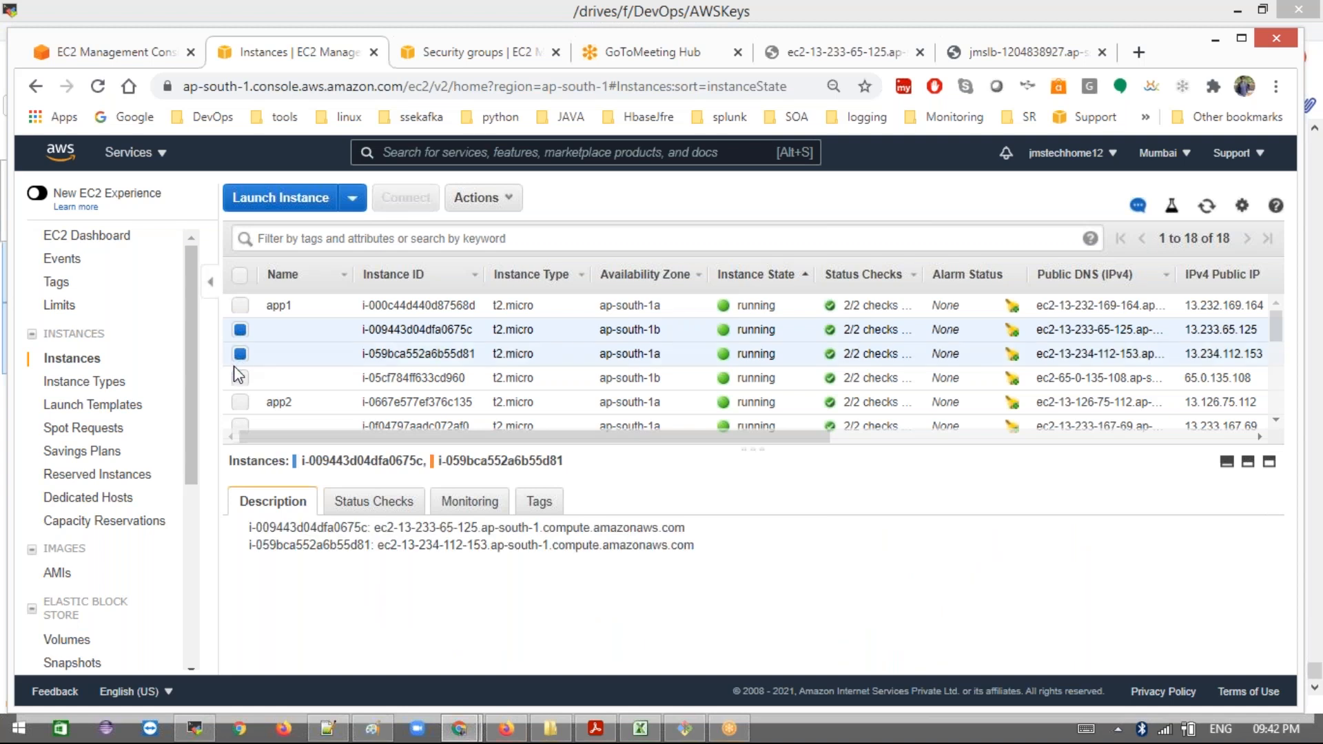
left_click(240, 378)
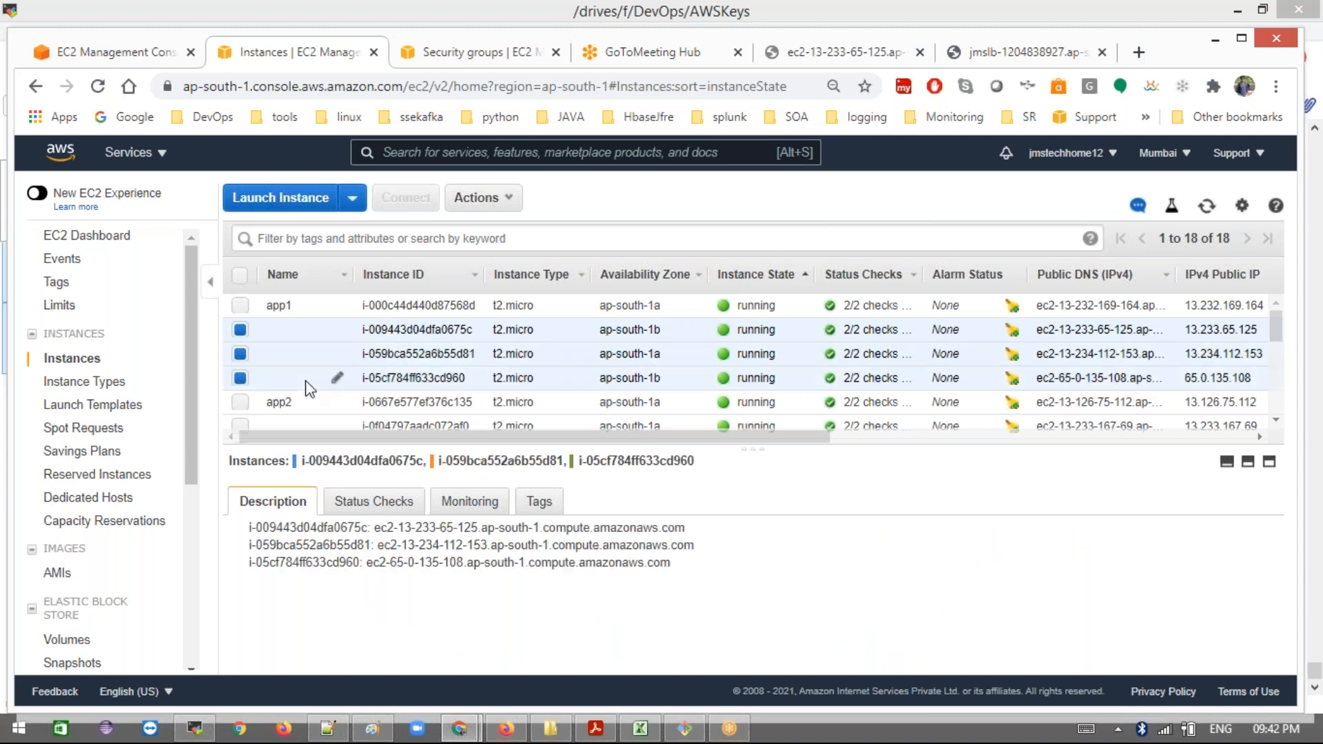
scroll(253, 344, "down", 2)
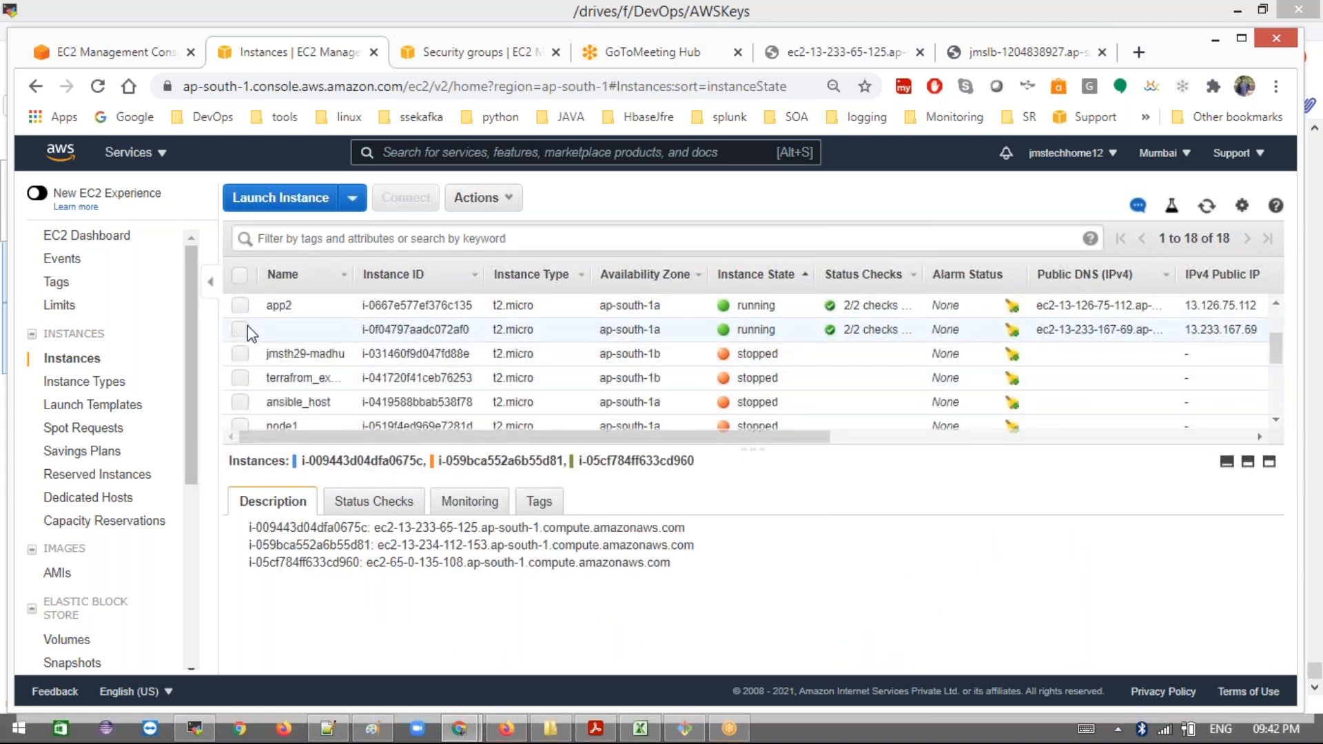
left_click(500, 198)
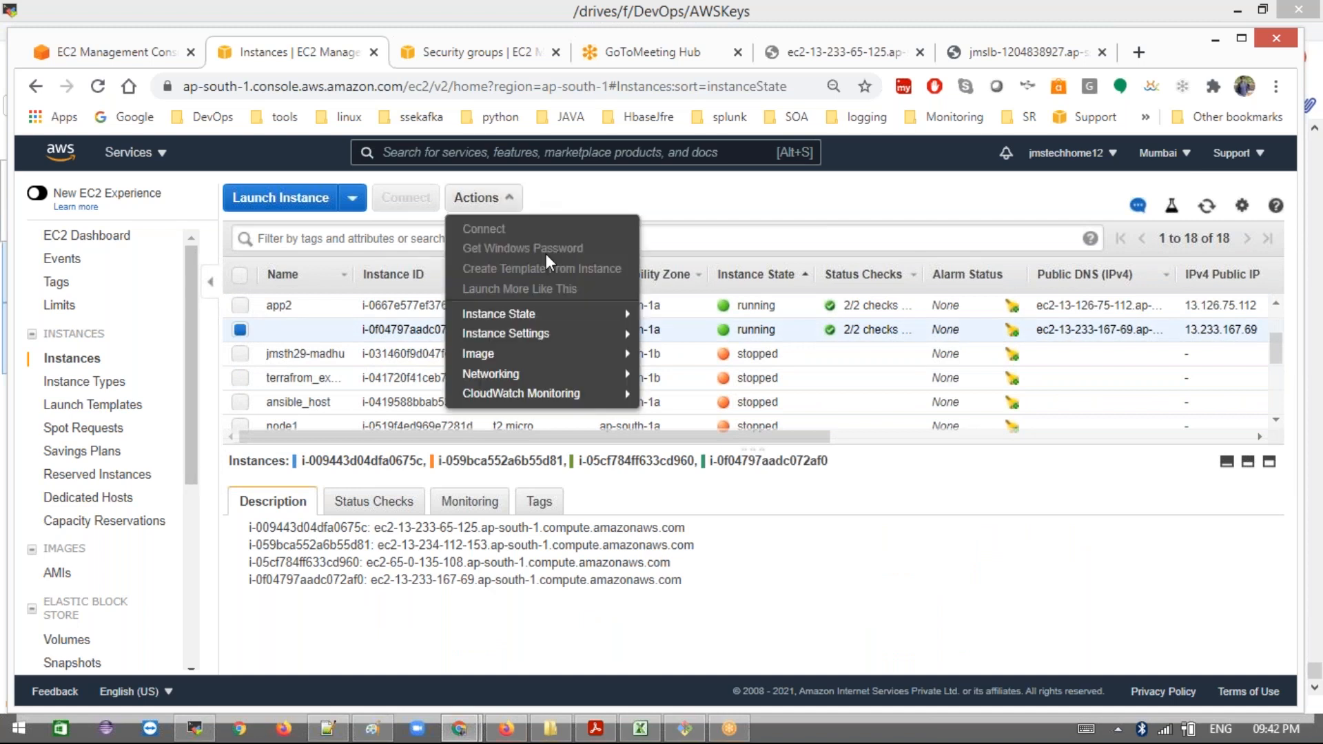
mouse_move(621, 315)
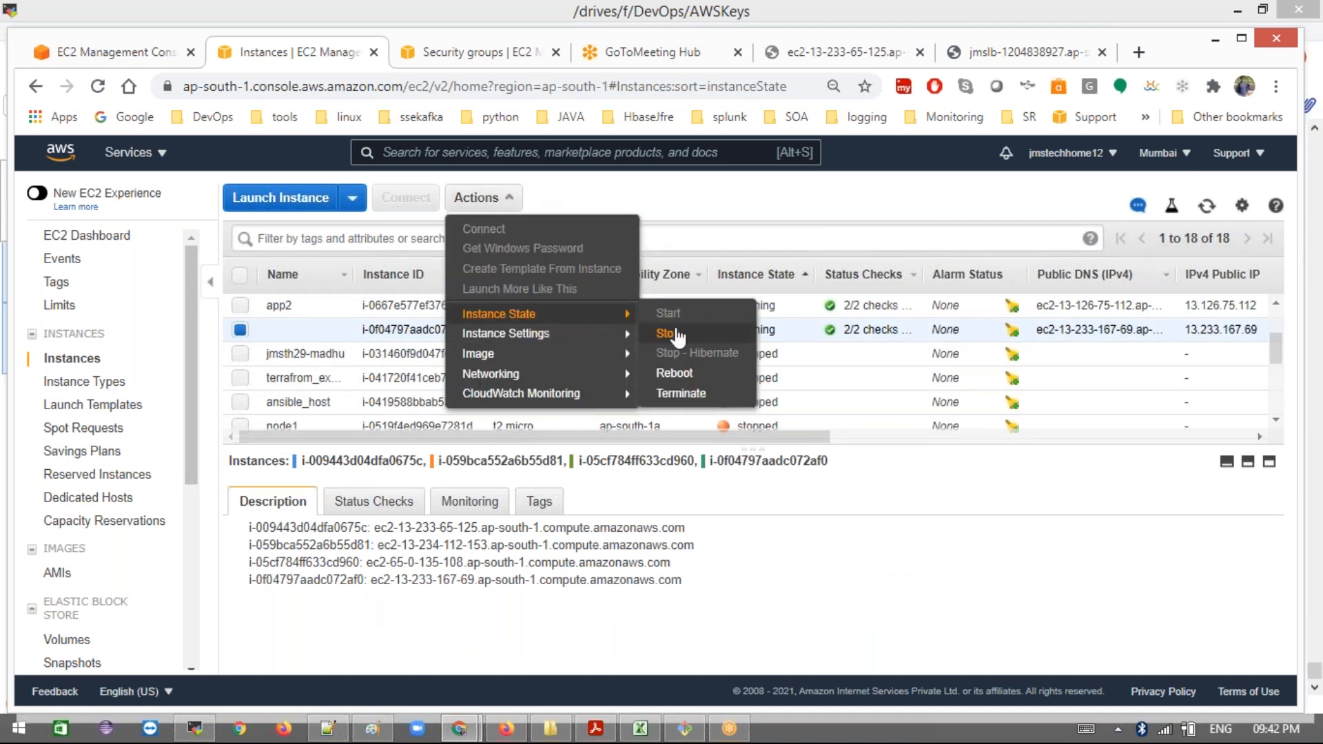
left_click(691, 397)
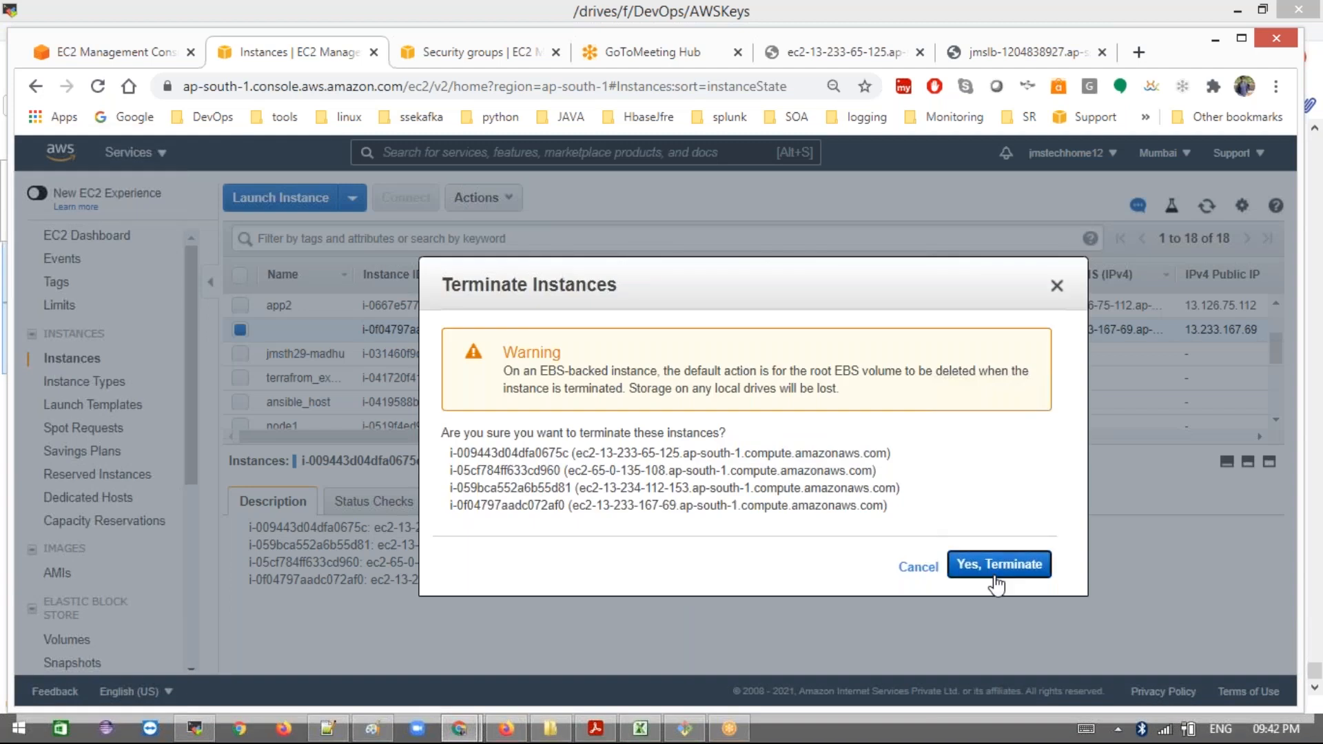
left_click(994, 576)
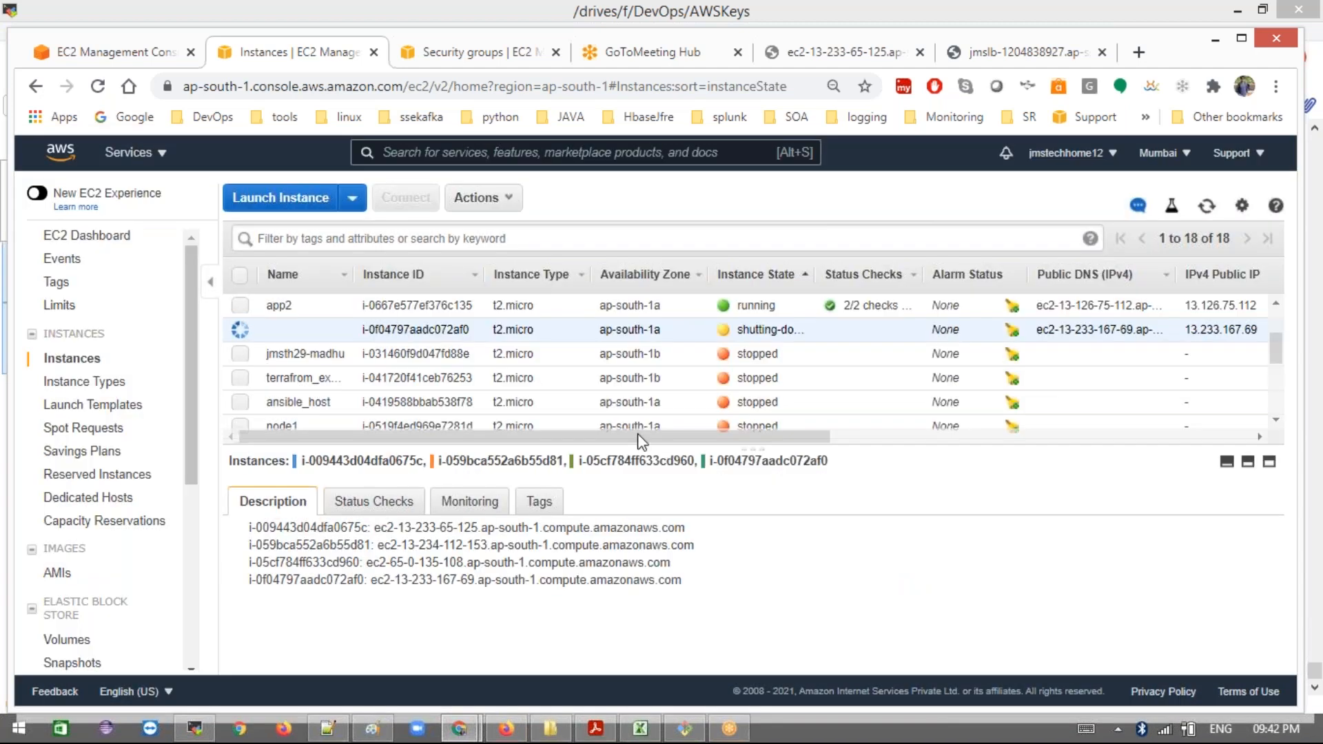
Step: Enlarge the instances list area to show more rows and refresh the list
left_click_drag(755, 461, 756, 607)
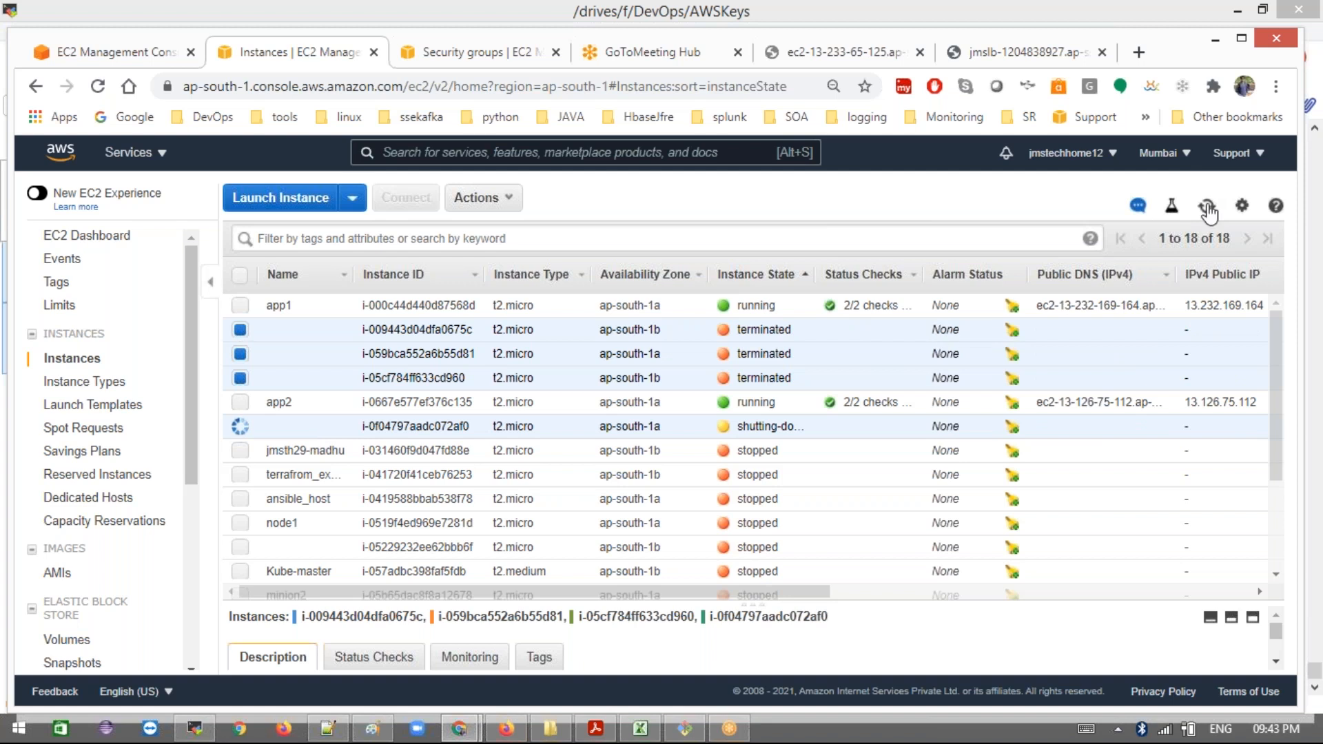
left_click(1206, 206)
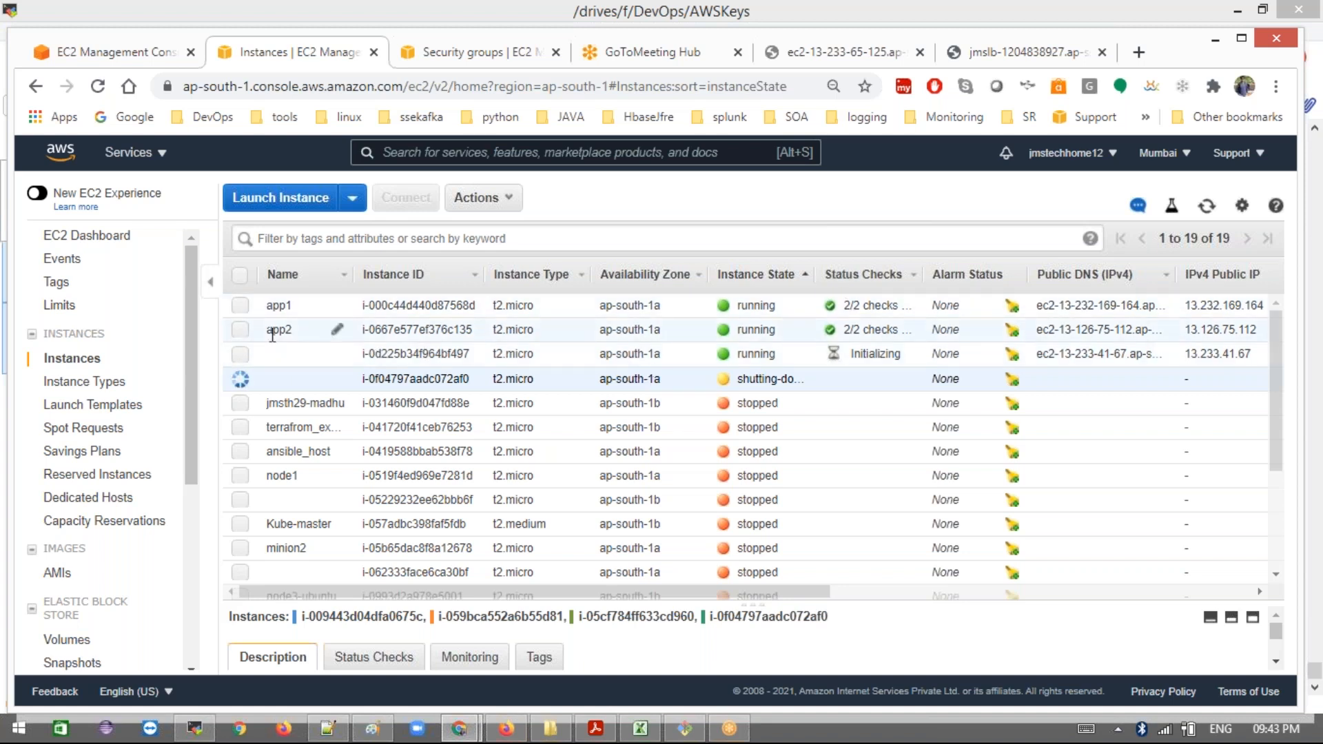
Step: Select instance i-0d225b34f964bf497, deselect i-0f04797aadc072af0, try to change the instance state and refresh the list
left_click(240, 354)
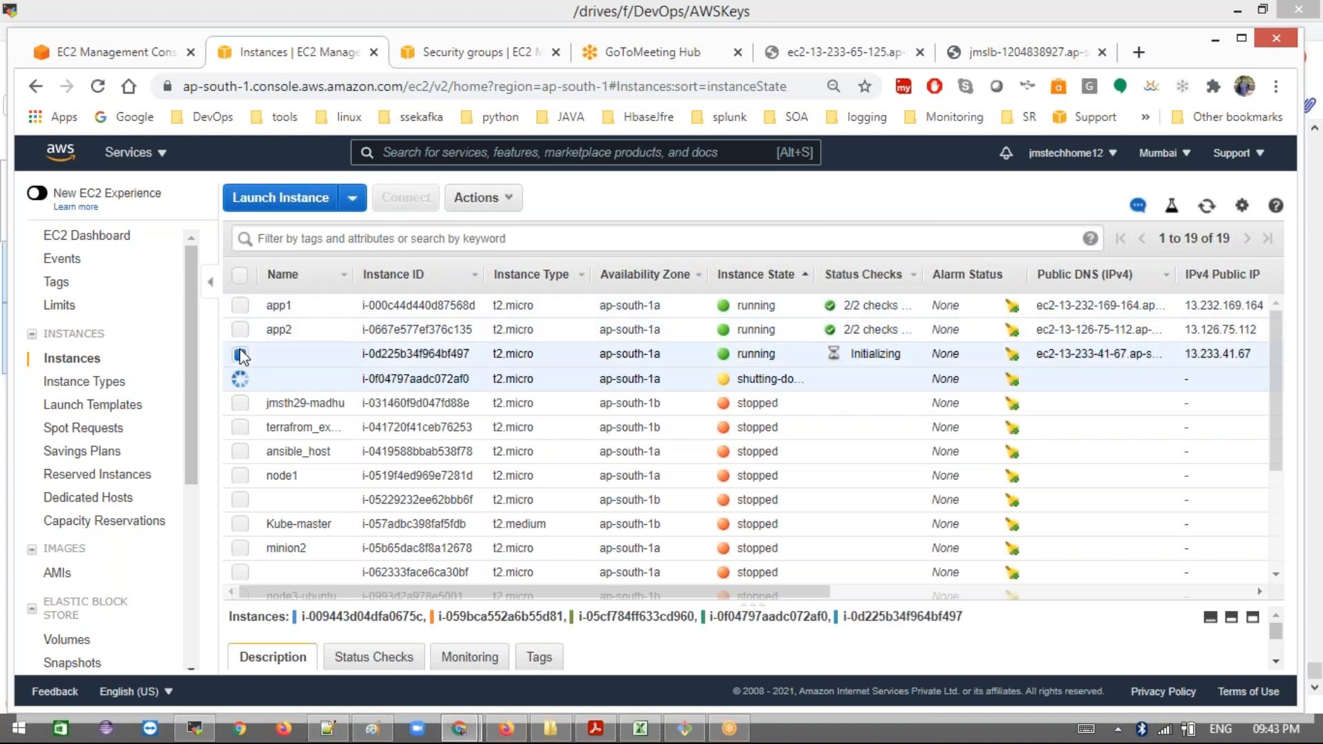
left_click(497, 209)
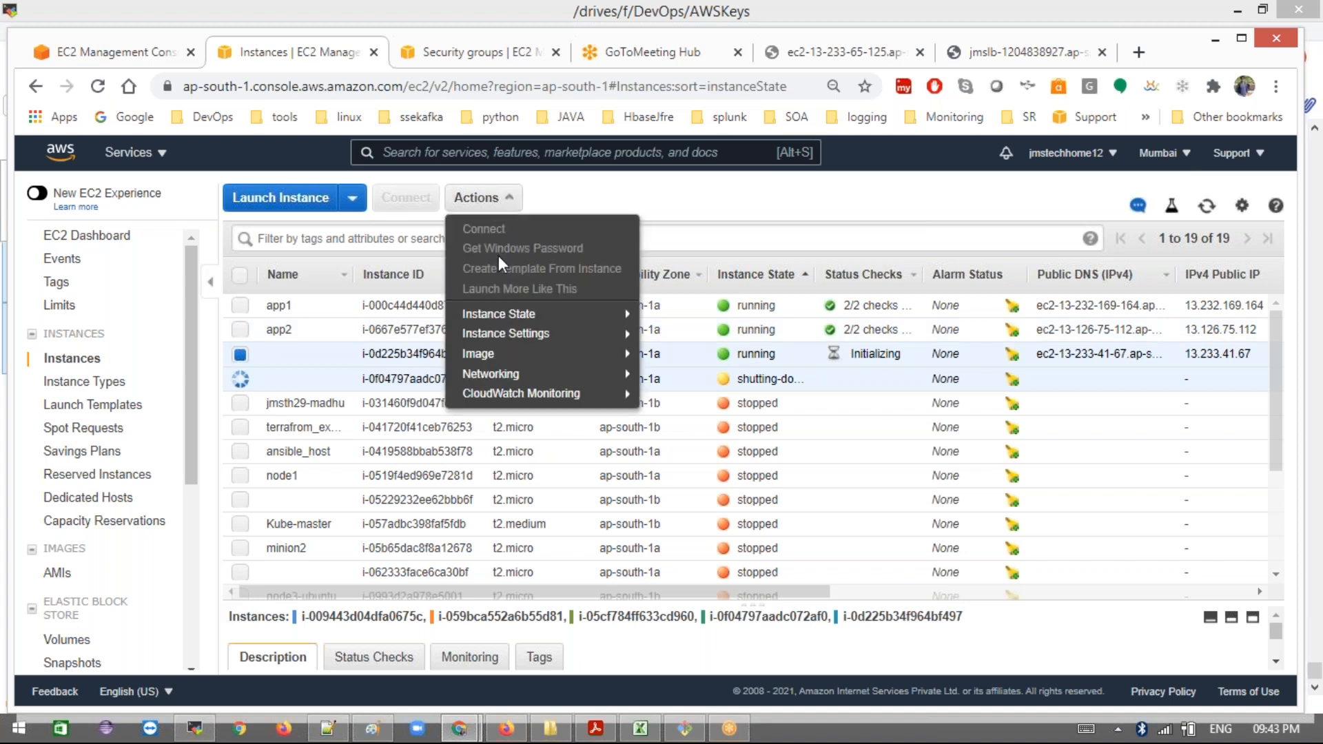
mouse_move(580, 314)
left_click(241, 379)
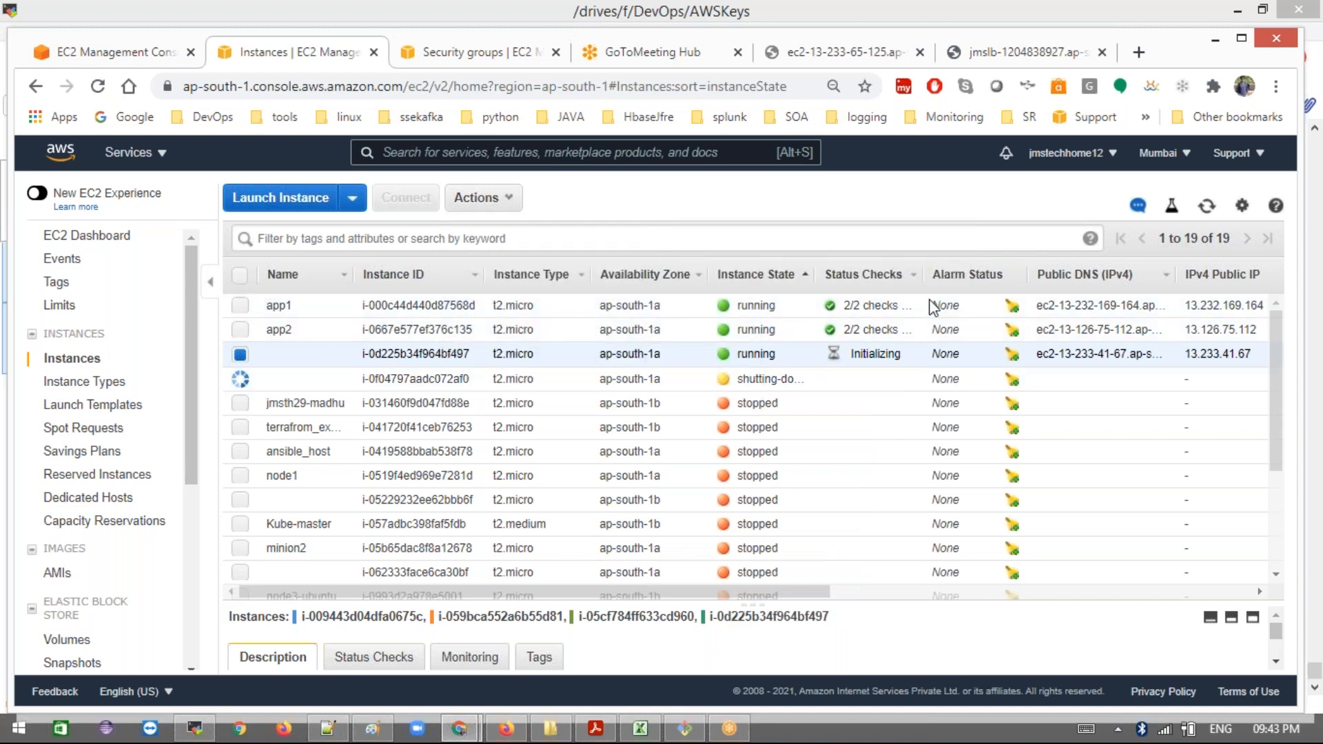
left_click(482, 198)
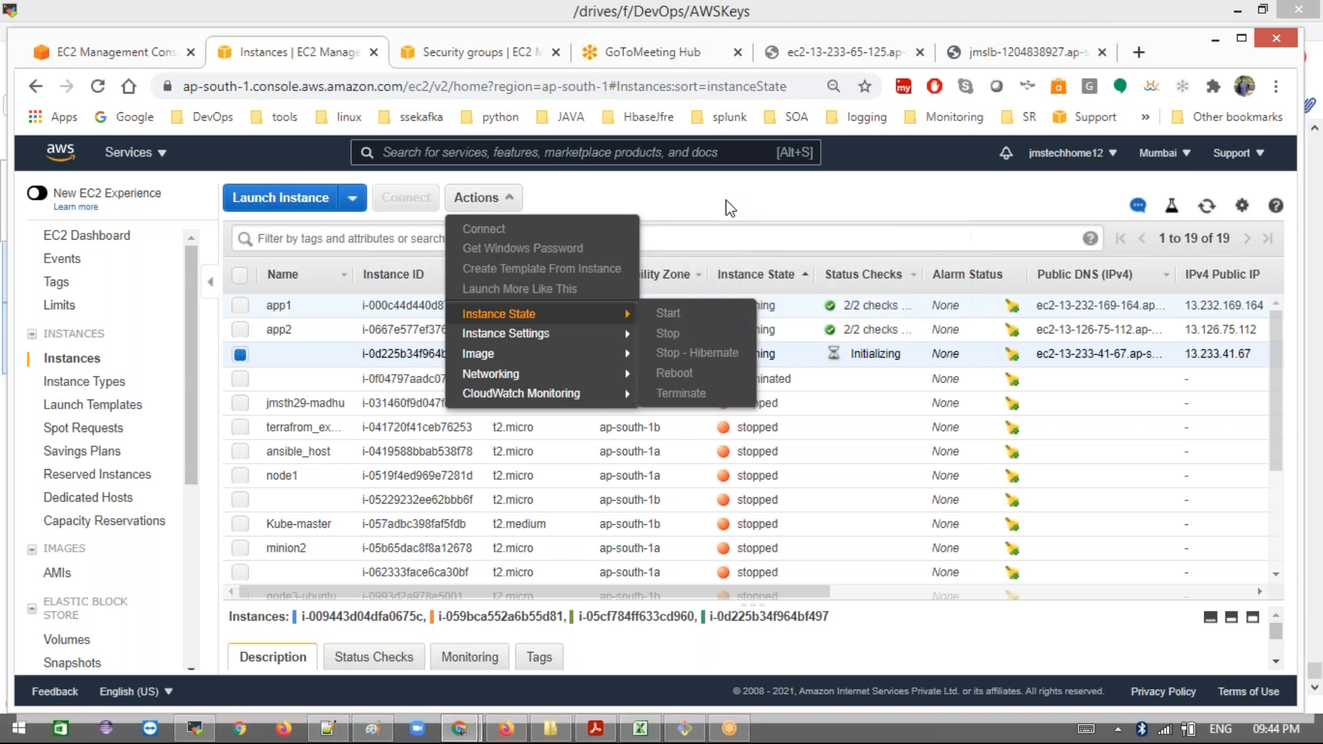
left_click(724, 196)
left_click(1207, 205)
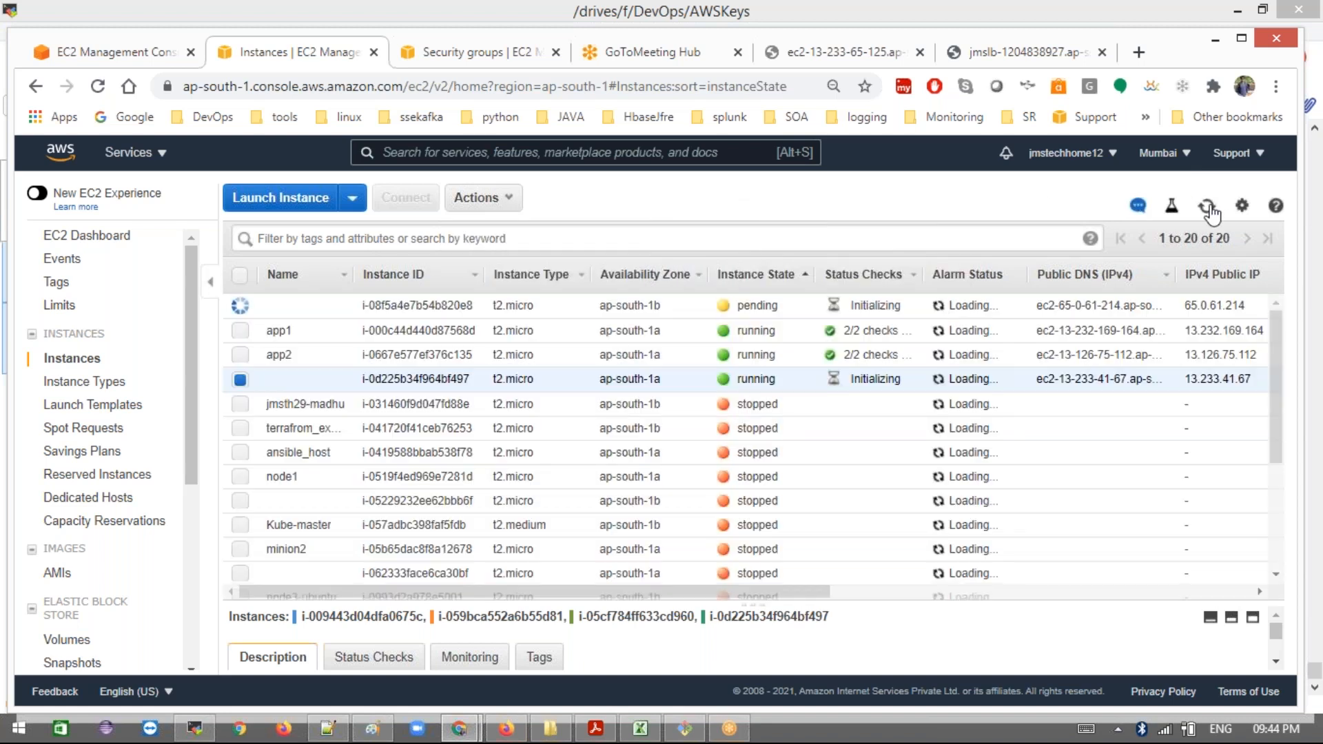
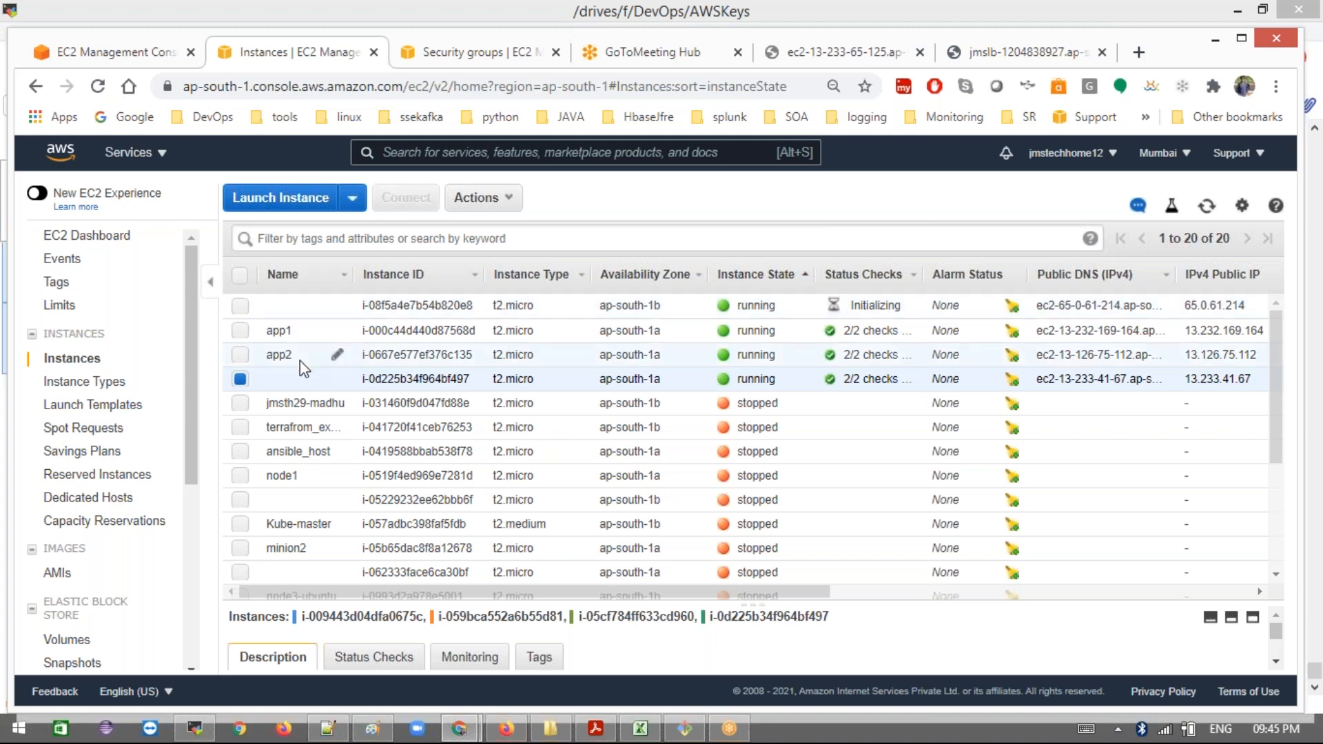
Step: Try to change the instance state with i-08f5a4e7b54b820e8 added to the selection and again without it, and refresh the list
left_click(240, 306)
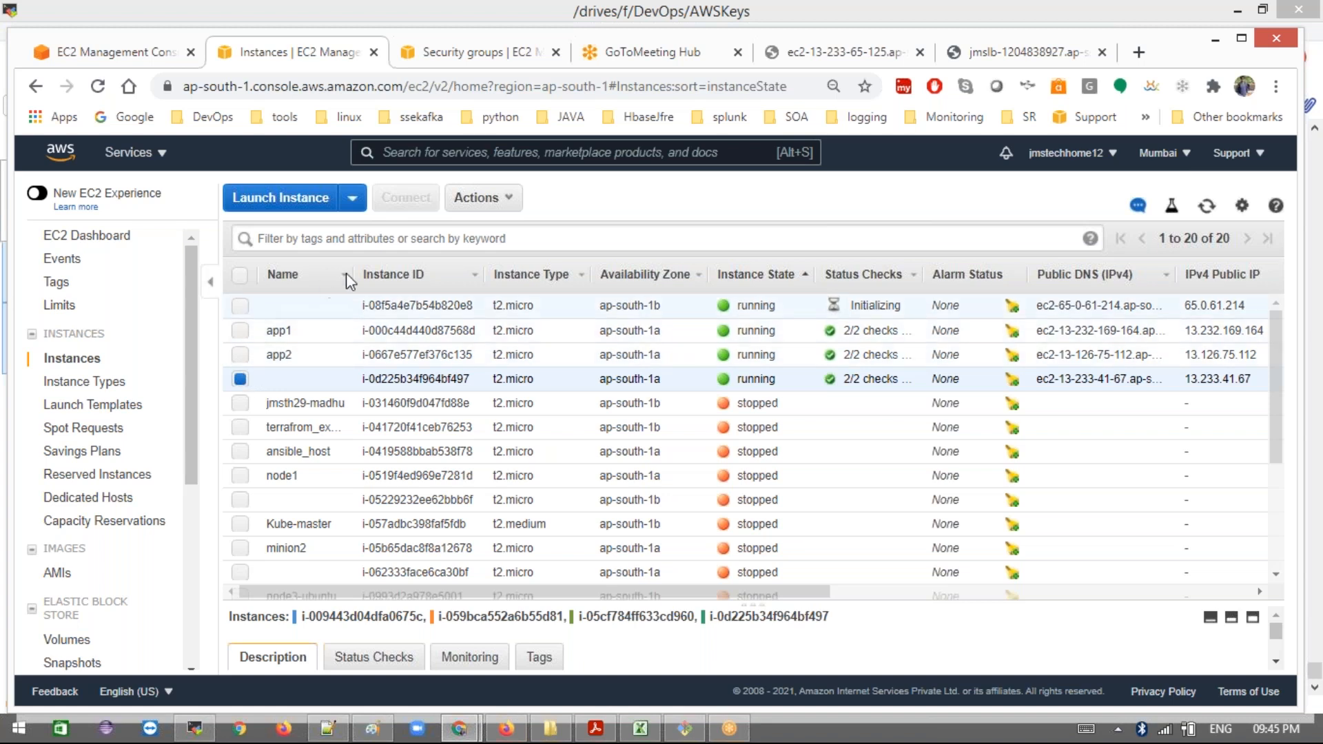
left_click(488, 205)
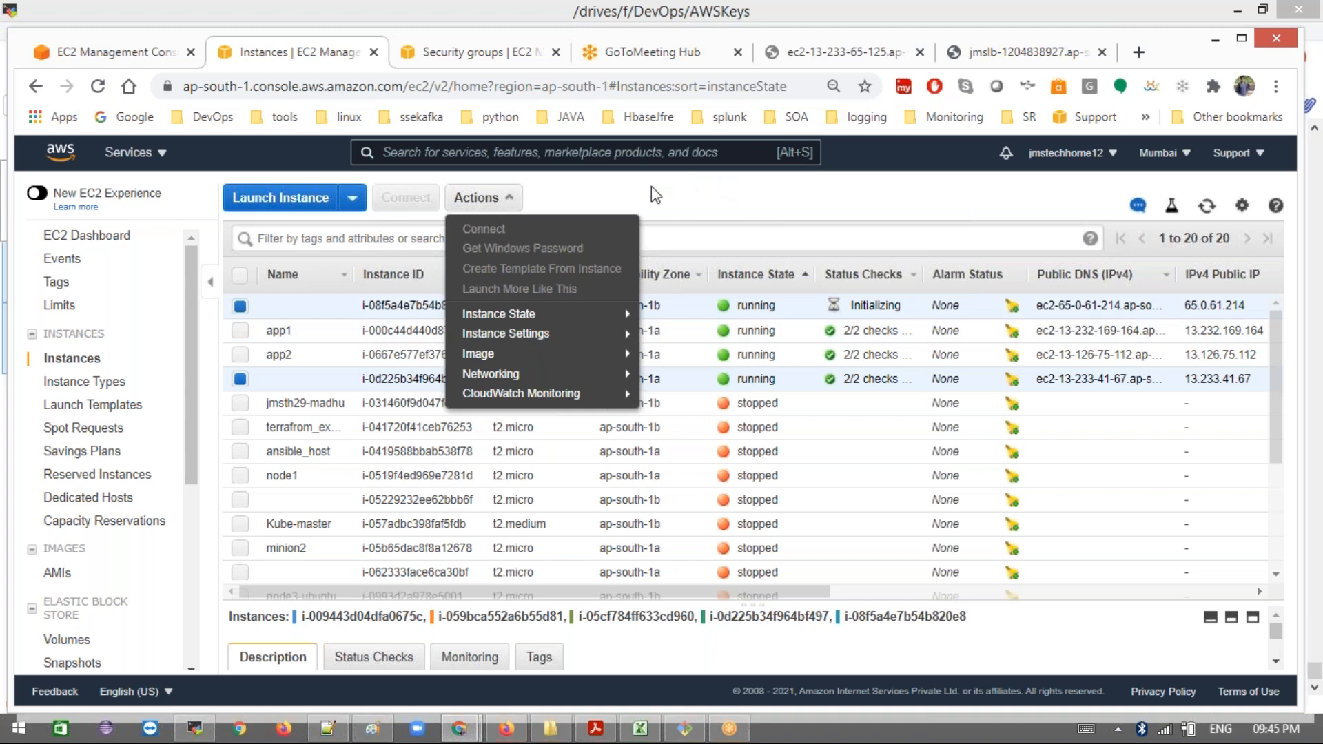
left_click(241, 309)
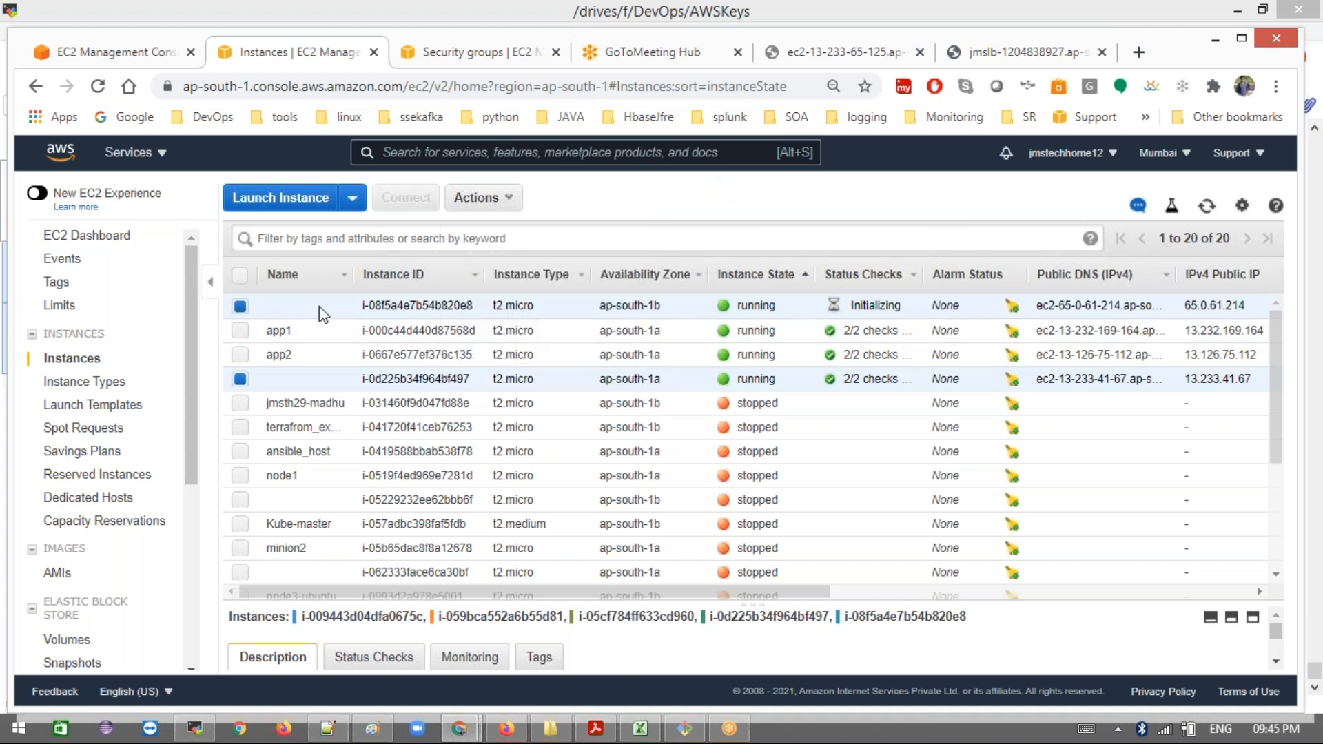
left_click(478, 205)
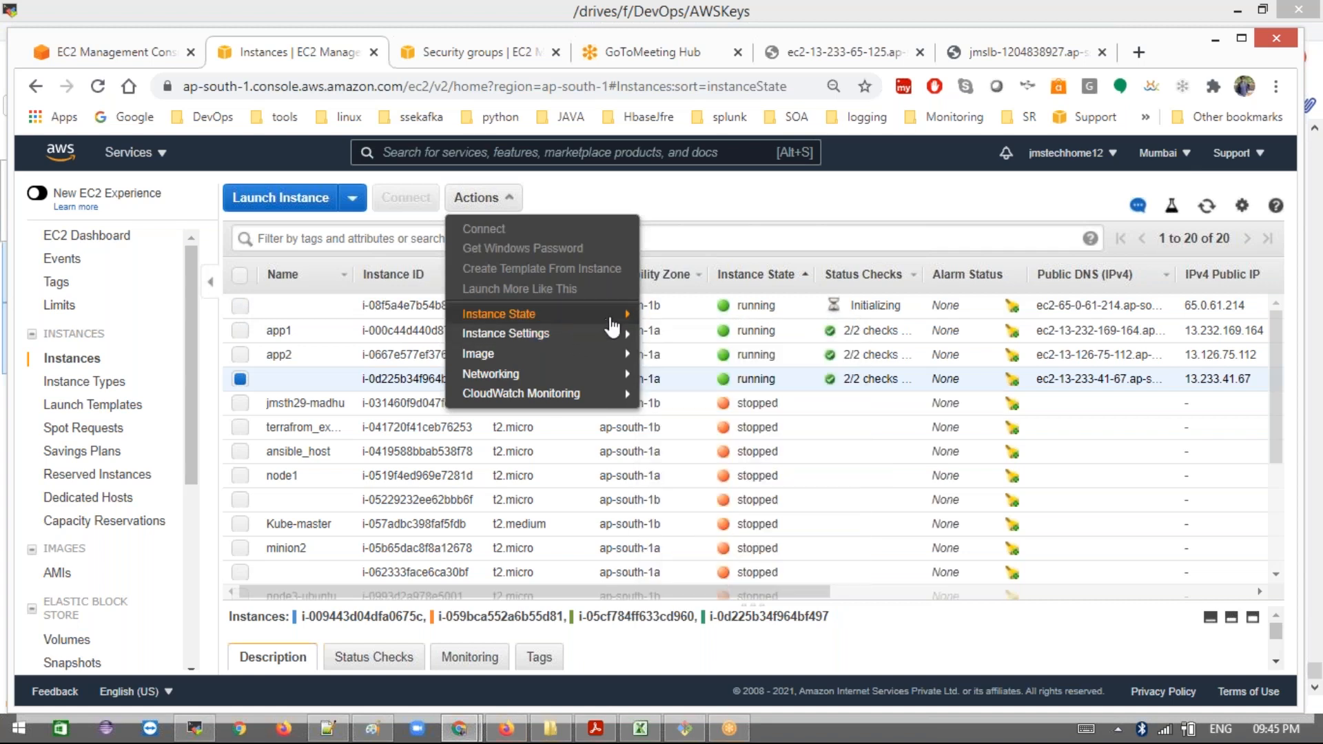
mouse_move(638, 317)
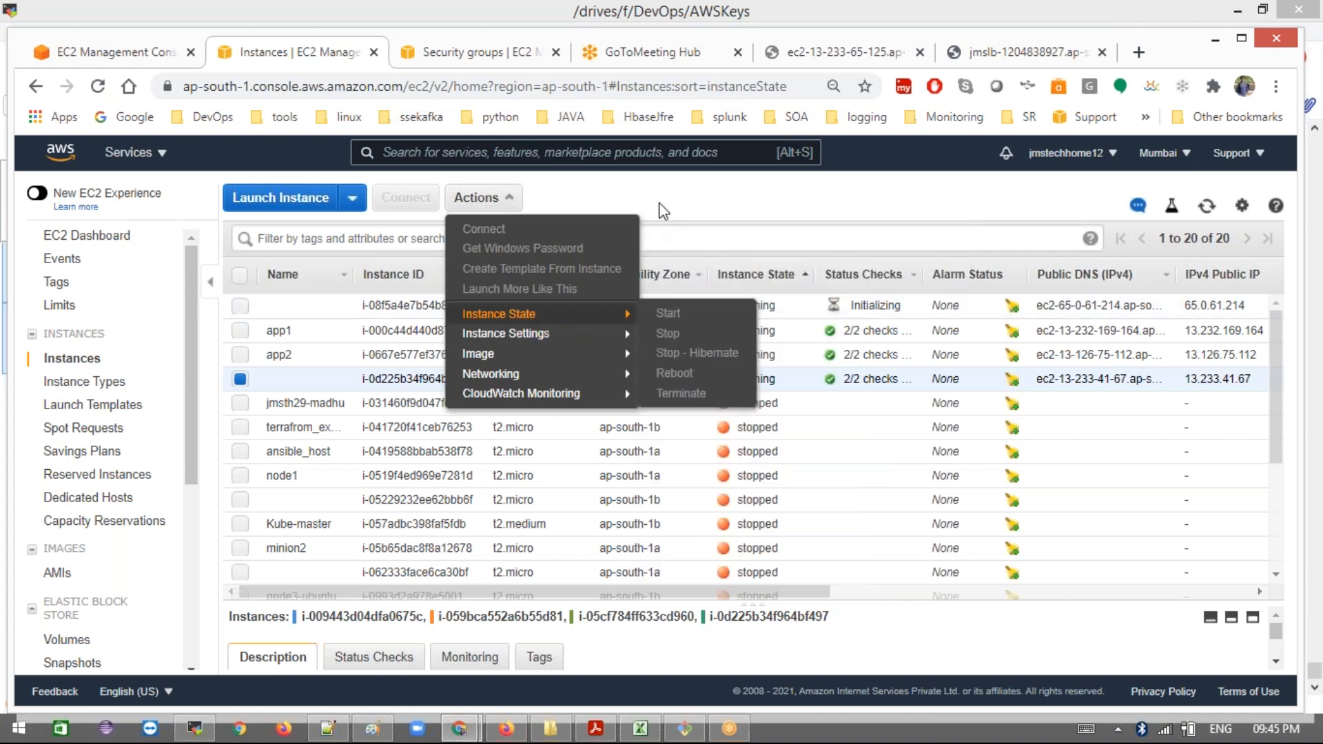
left_click(936, 221)
left_click(1206, 206)
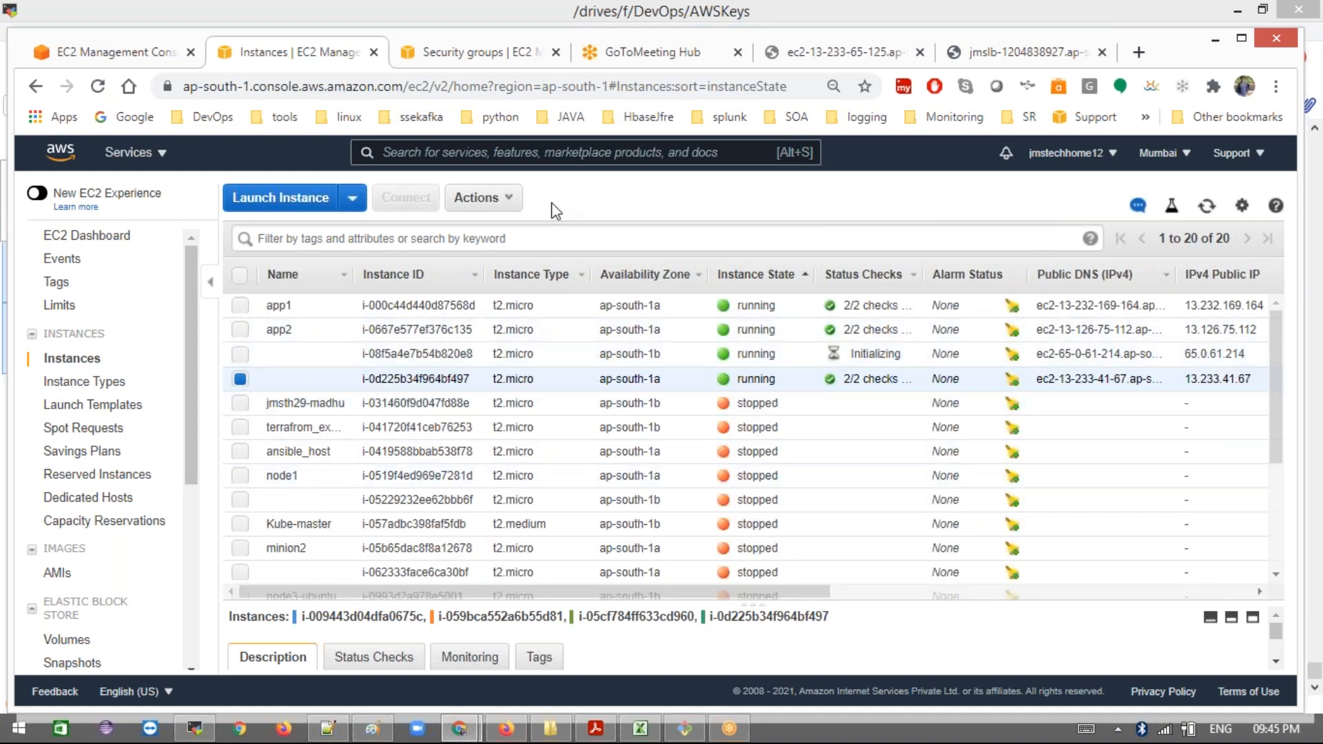
Step: Clear the selection of i-0d225b34f964bf497 and of the three terminated instances still selected further down the list
left_click(508, 205)
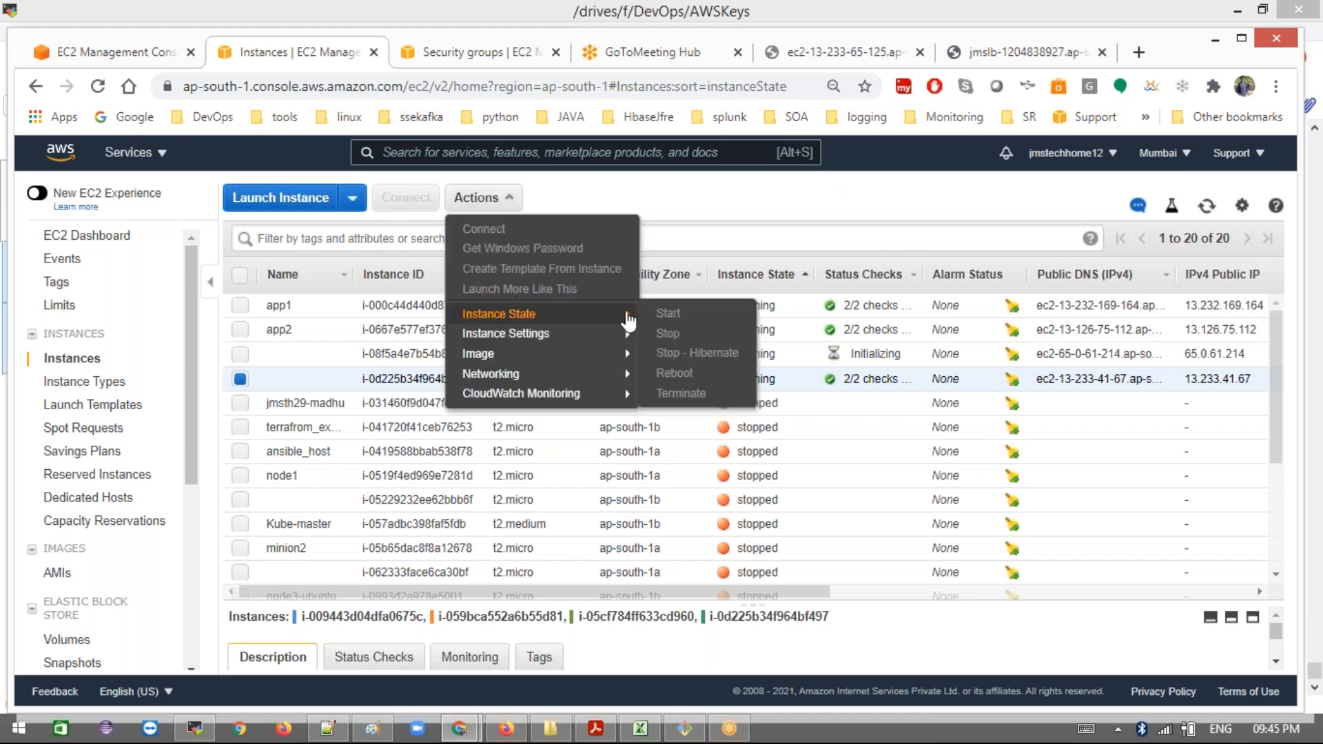
left_click(242, 384)
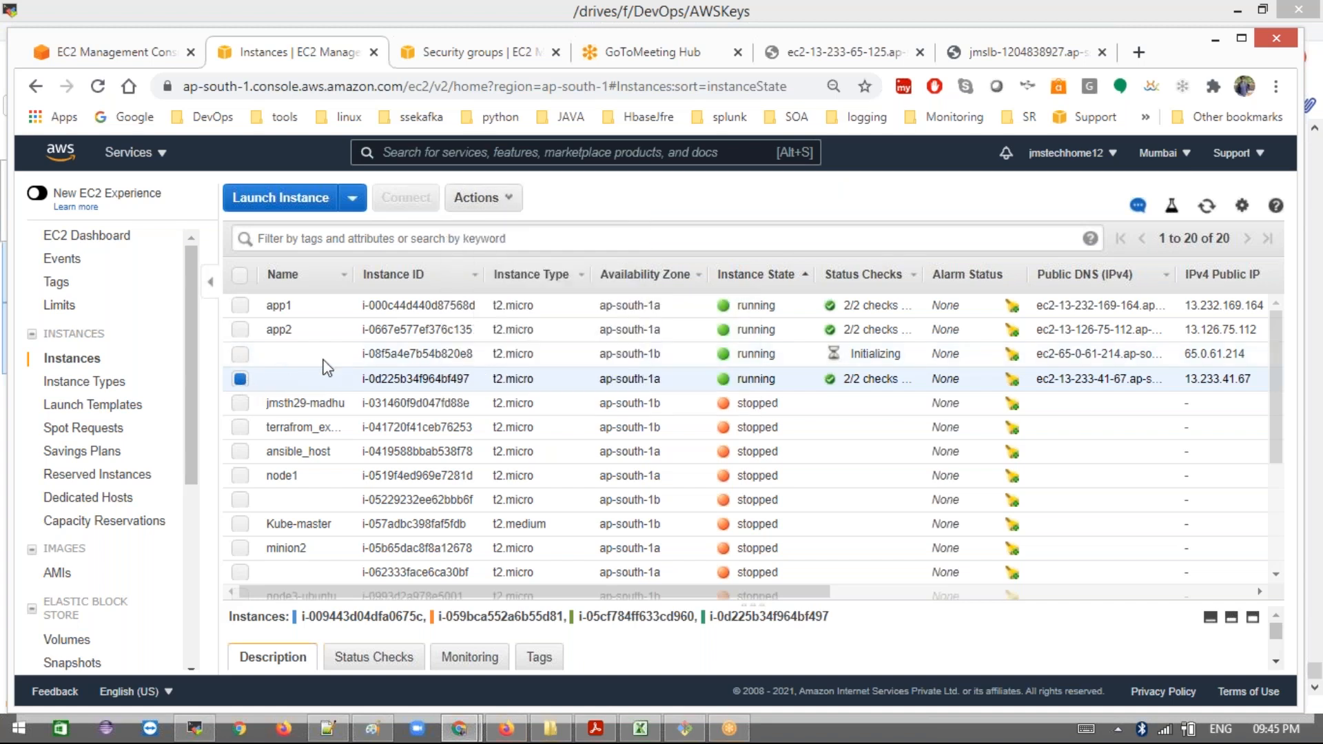
left_click(241, 378)
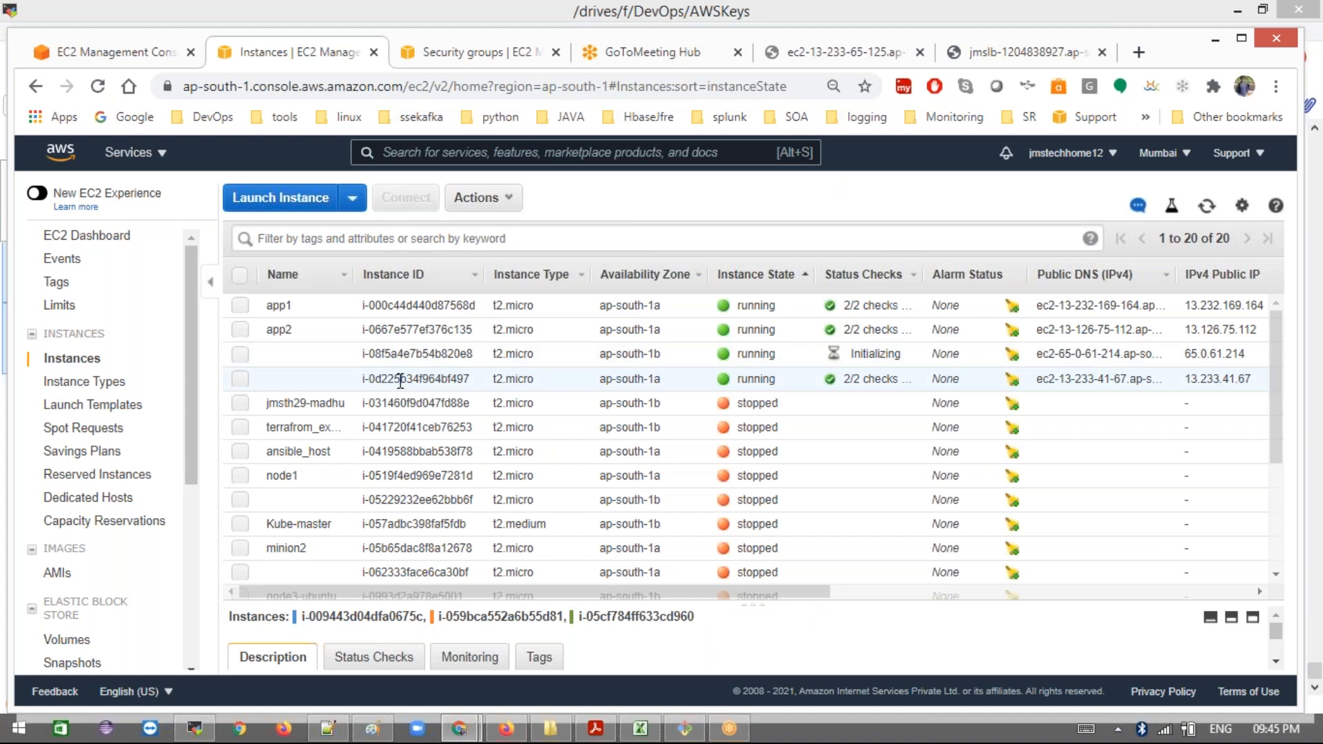
scroll(401, 381, "down", 3)
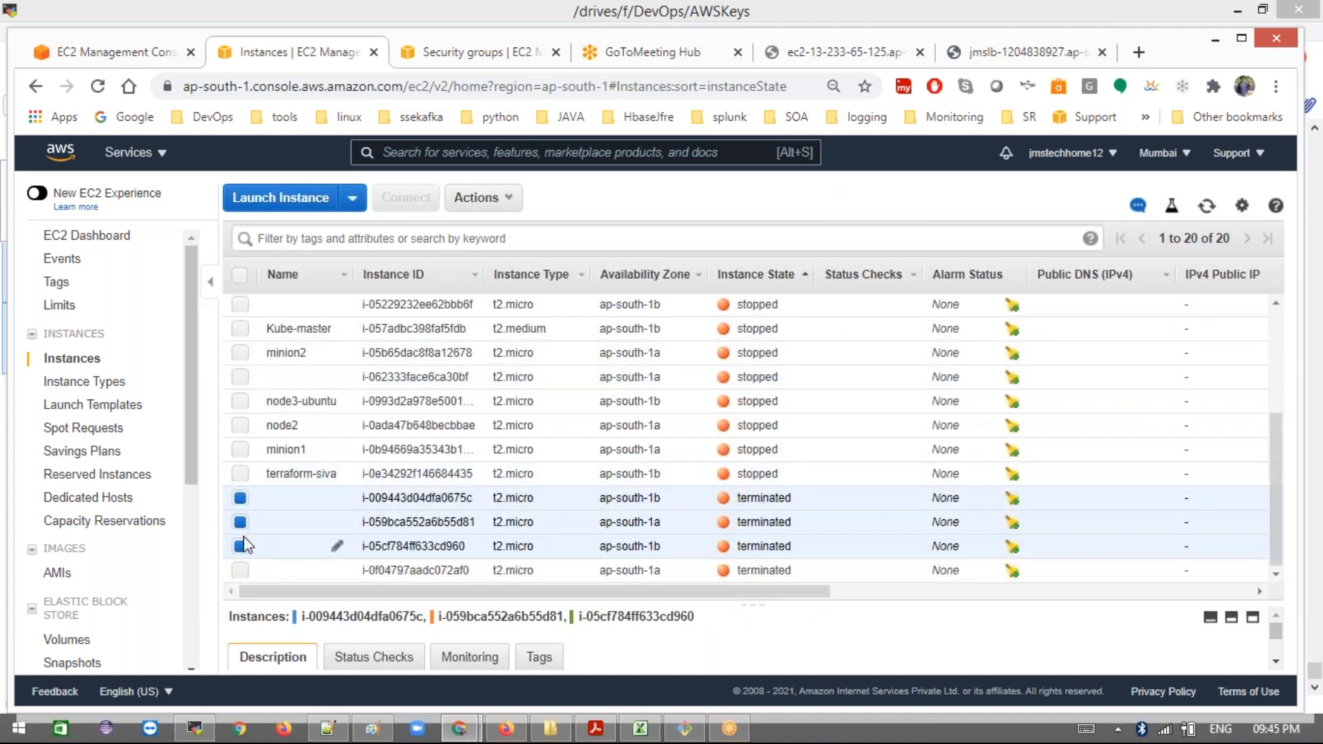
left_click(241, 497)
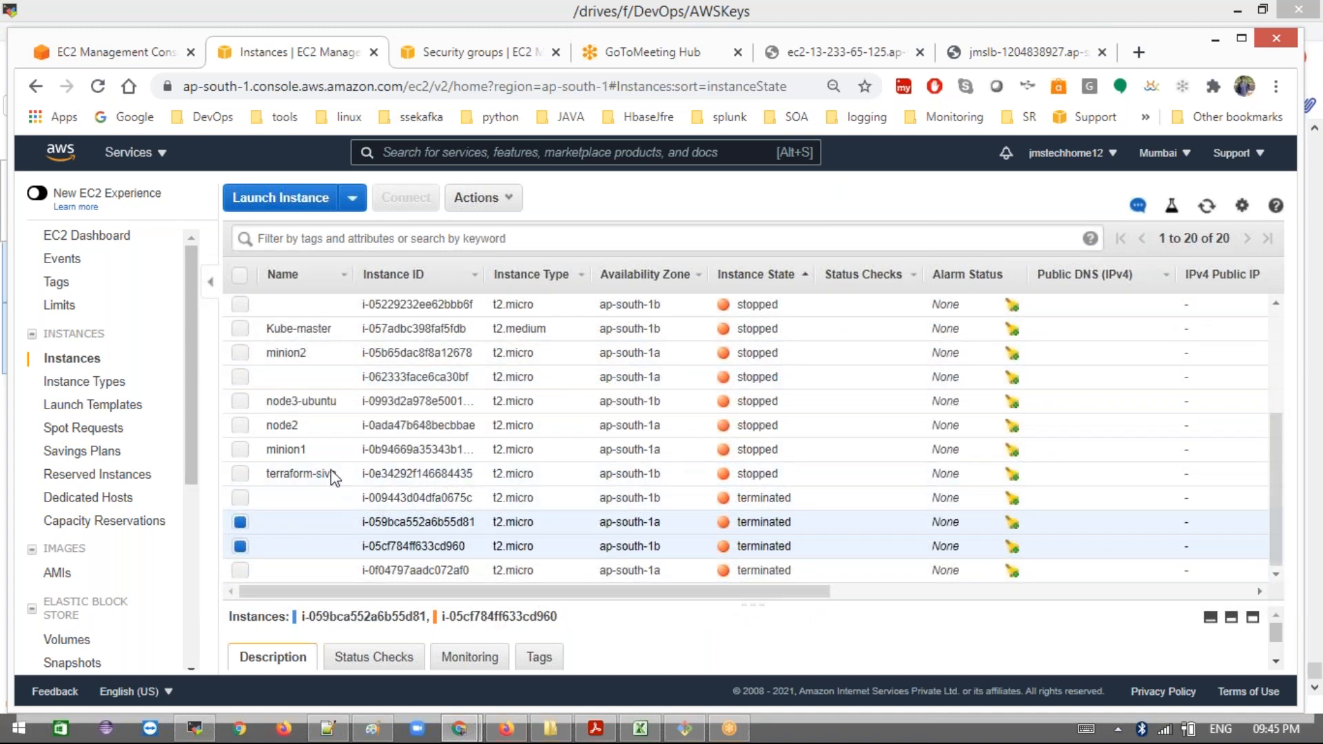
left_click(240, 522)
left_click(240, 546)
scroll(310, 386, "up", 3)
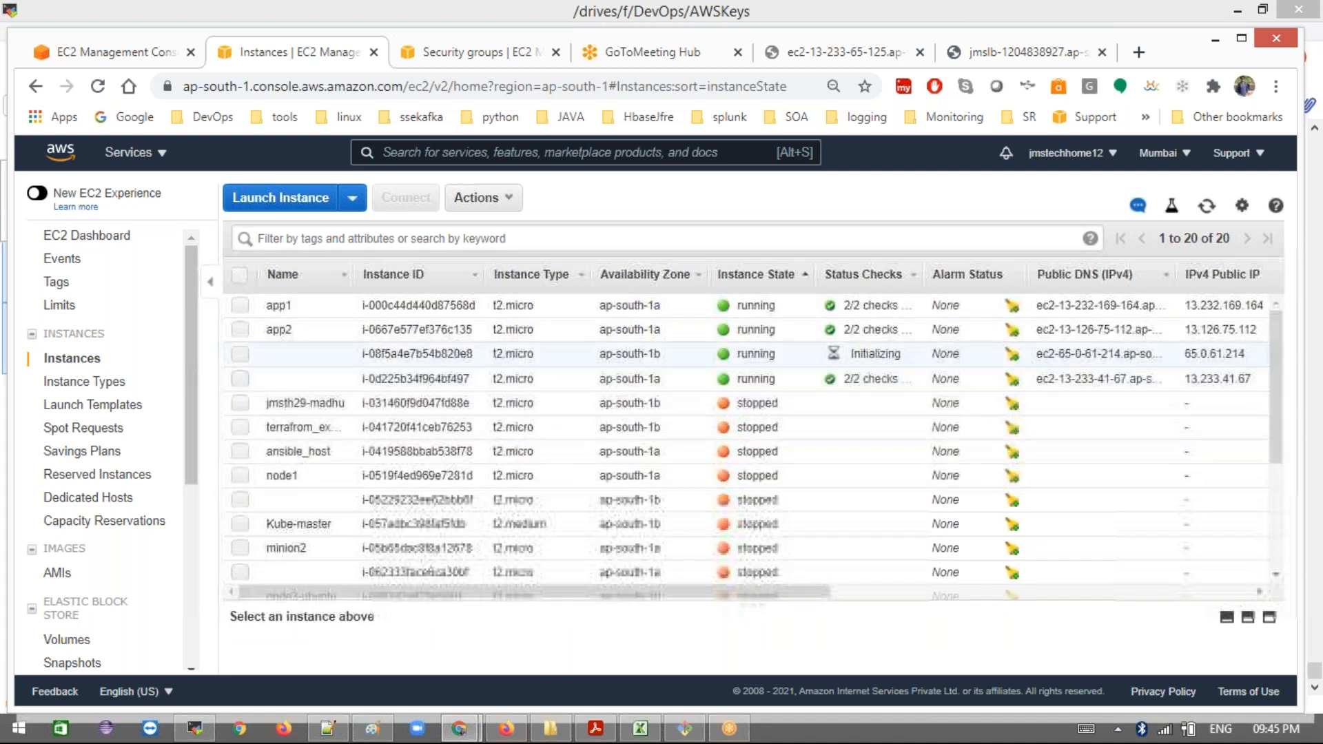
Step: Select only the running instance i-0d225b34f964bf497 and terminate it, cancelling the request to stop it
left_click(240, 379)
left_click(516, 206)
mouse_move(614, 316)
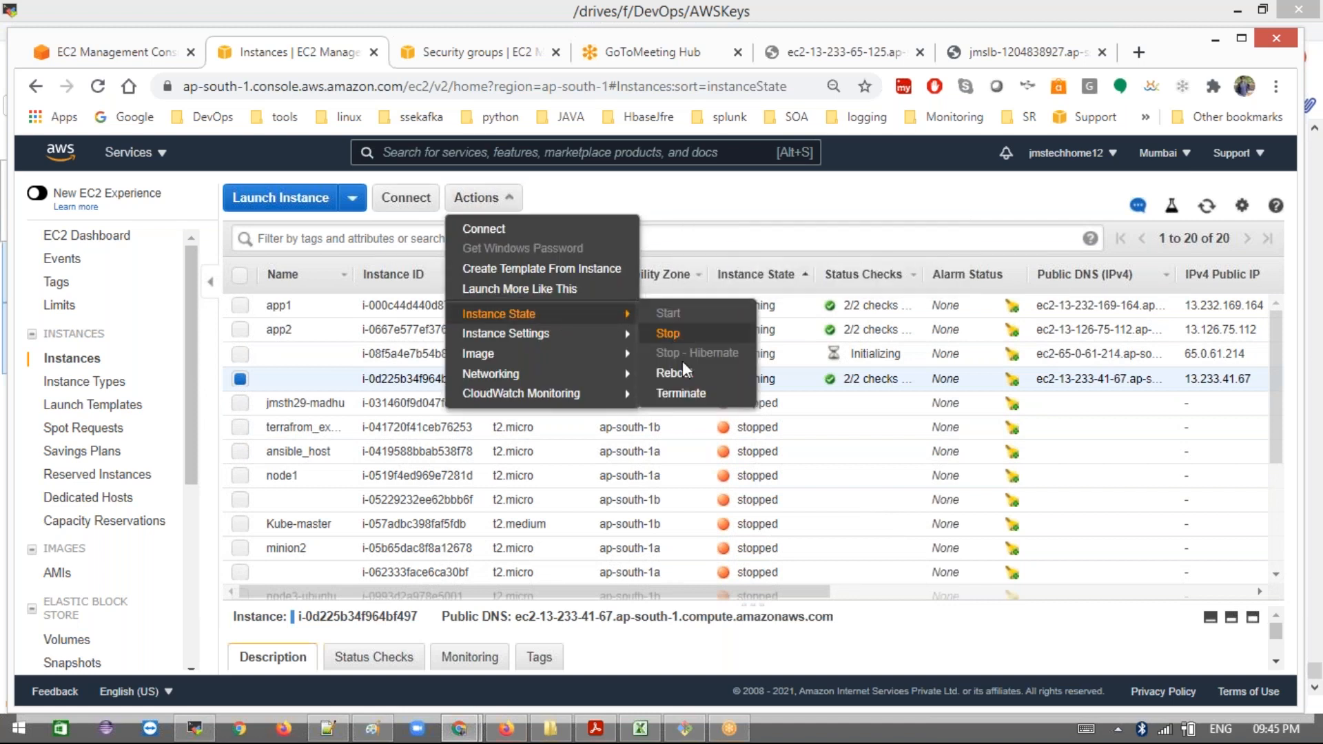
left_click(667, 333)
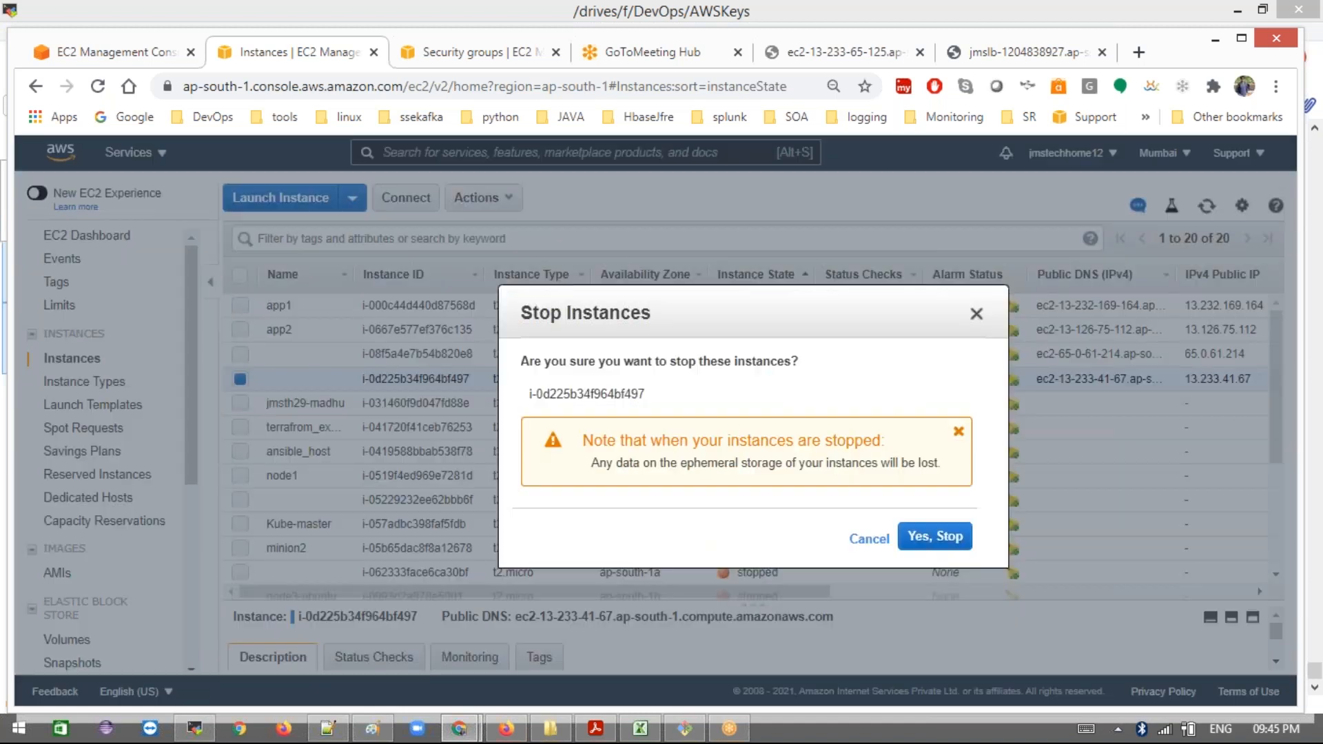
left_click(978, 315)
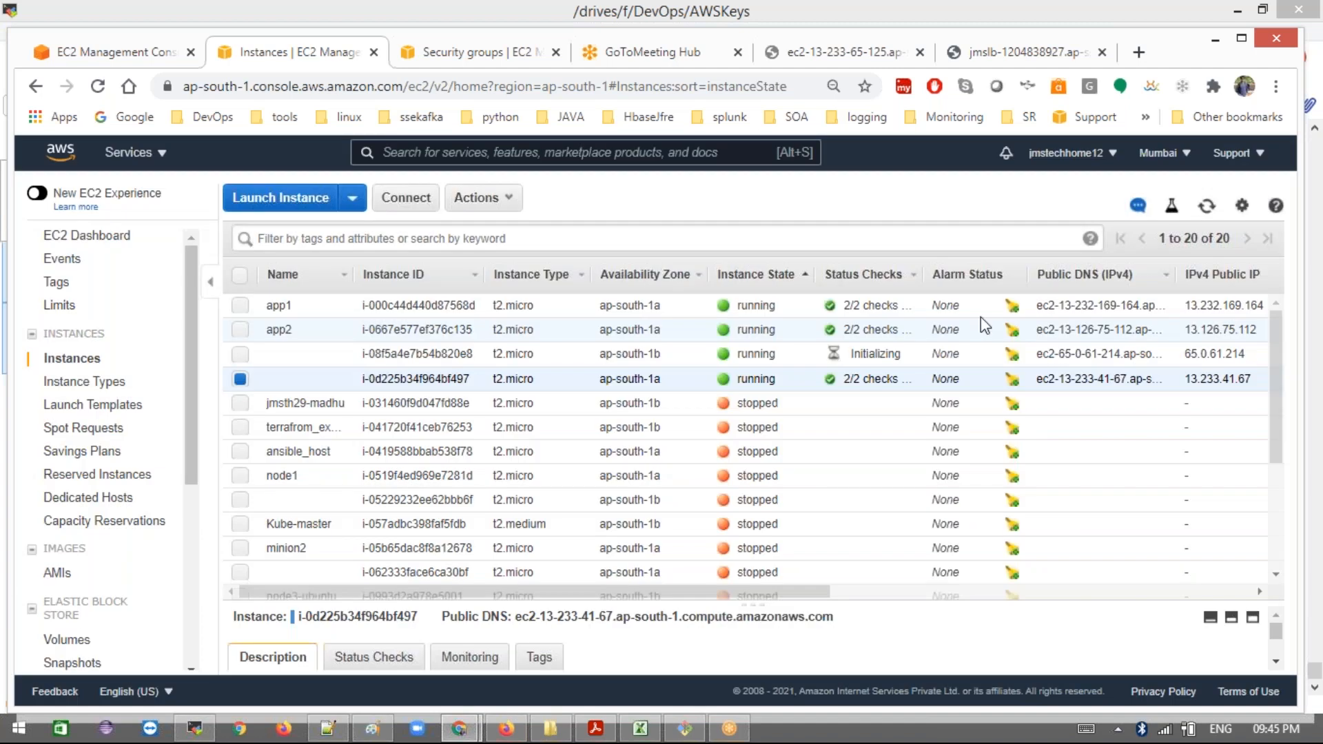
left_click(486, 202)
left_click(487, 202)
left_click(509, 206)
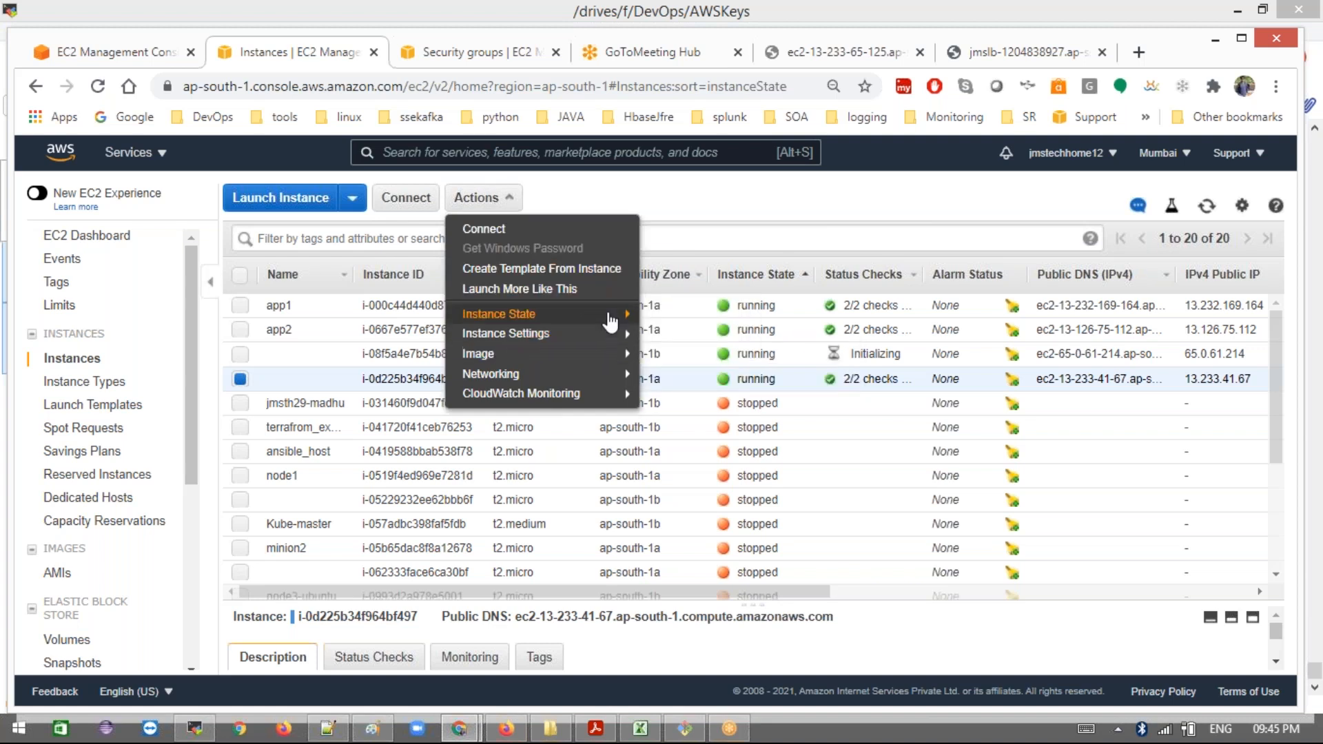
mouse_move(613, 316)
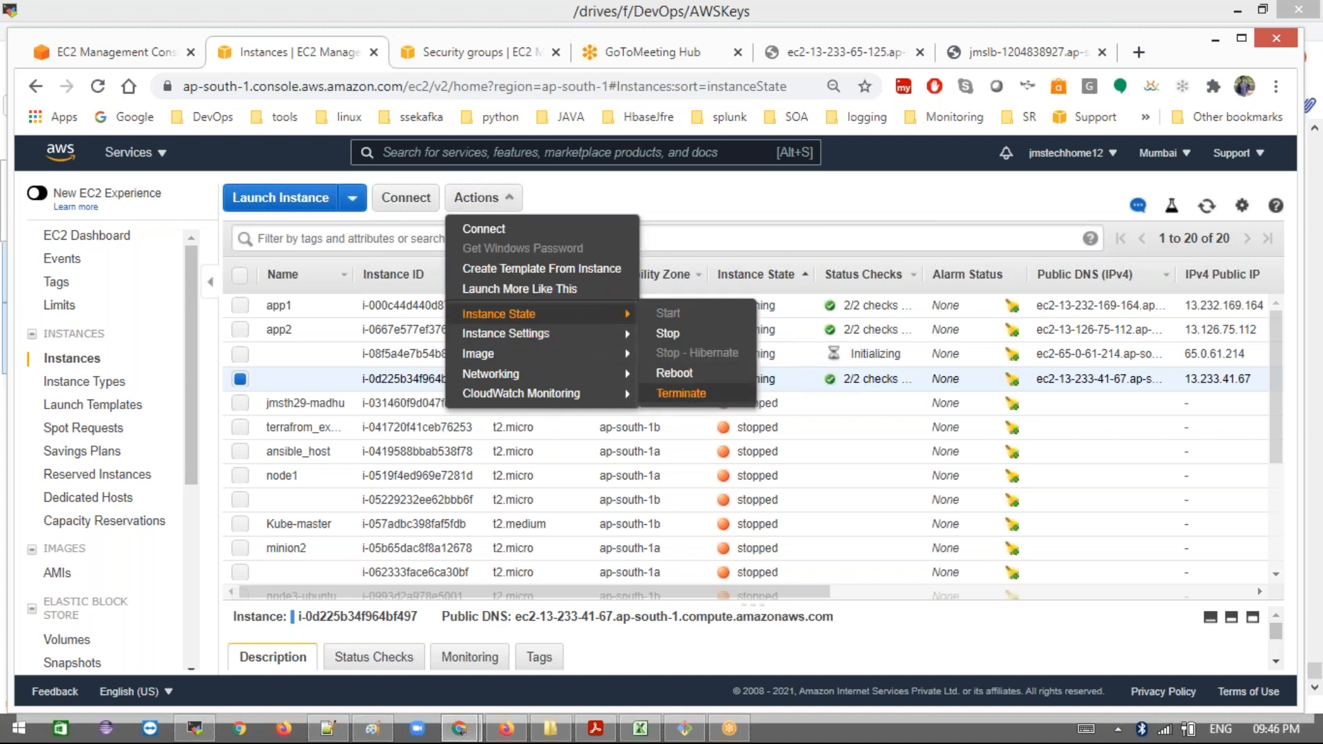
left_click(681, 393)
left_click(968, 536)
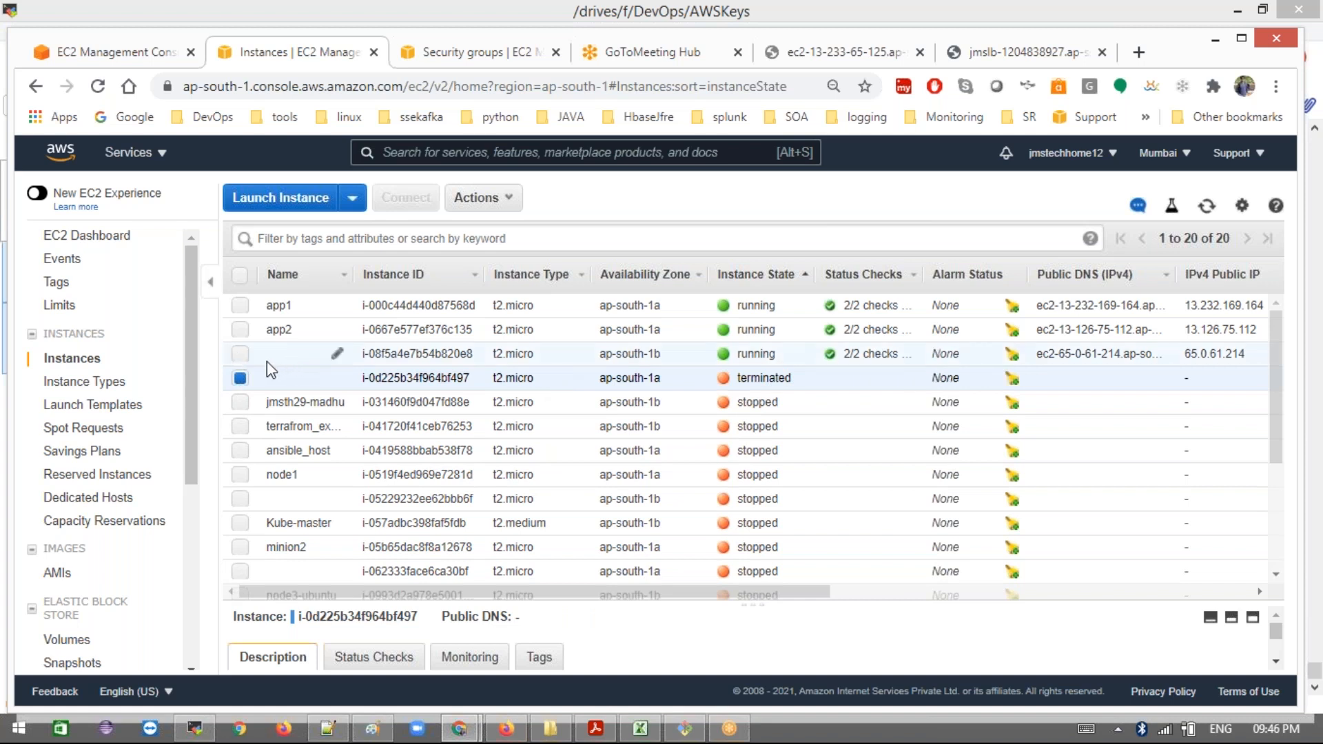
Step: Refresh the instance list, select only the running instances i-08f5a4e7b54b820e8 and i-0323e95889687b7b0, and terminate them
left_click(1207, 207)
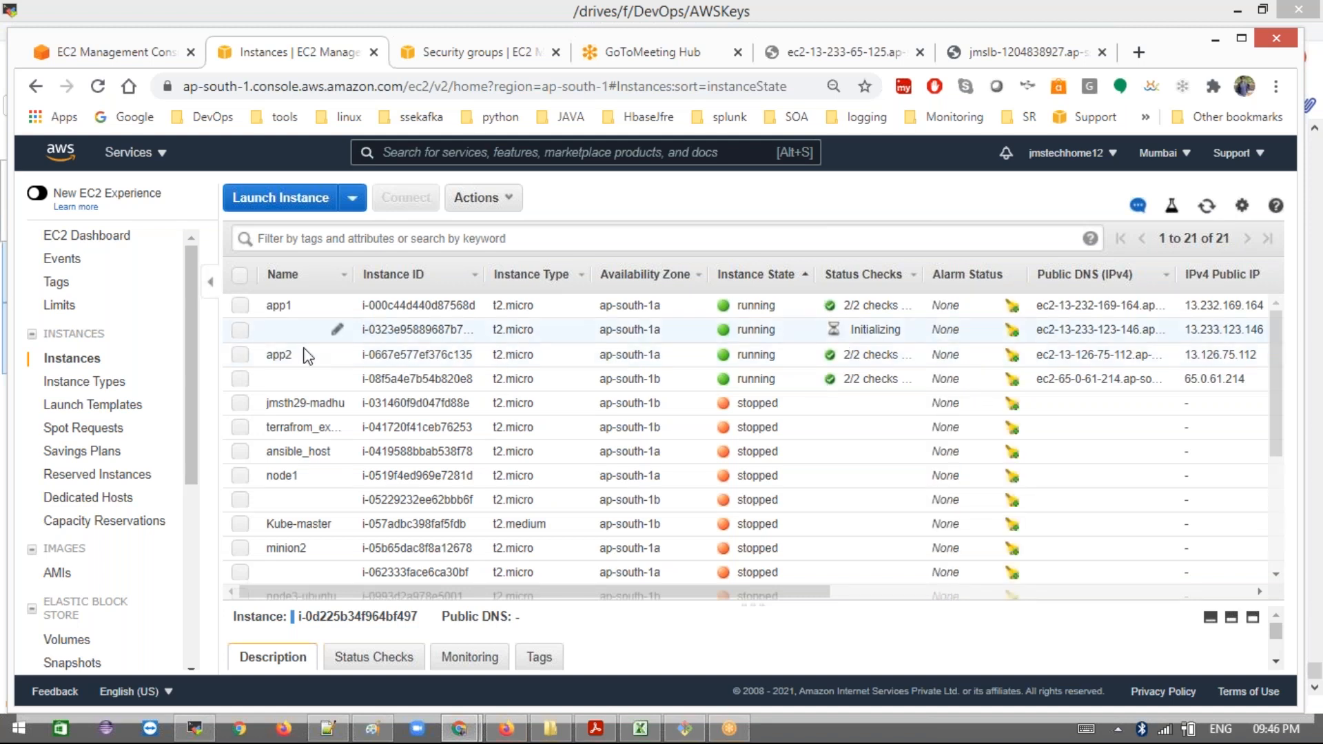
left_click(240, 379)
left_click(240, 331)
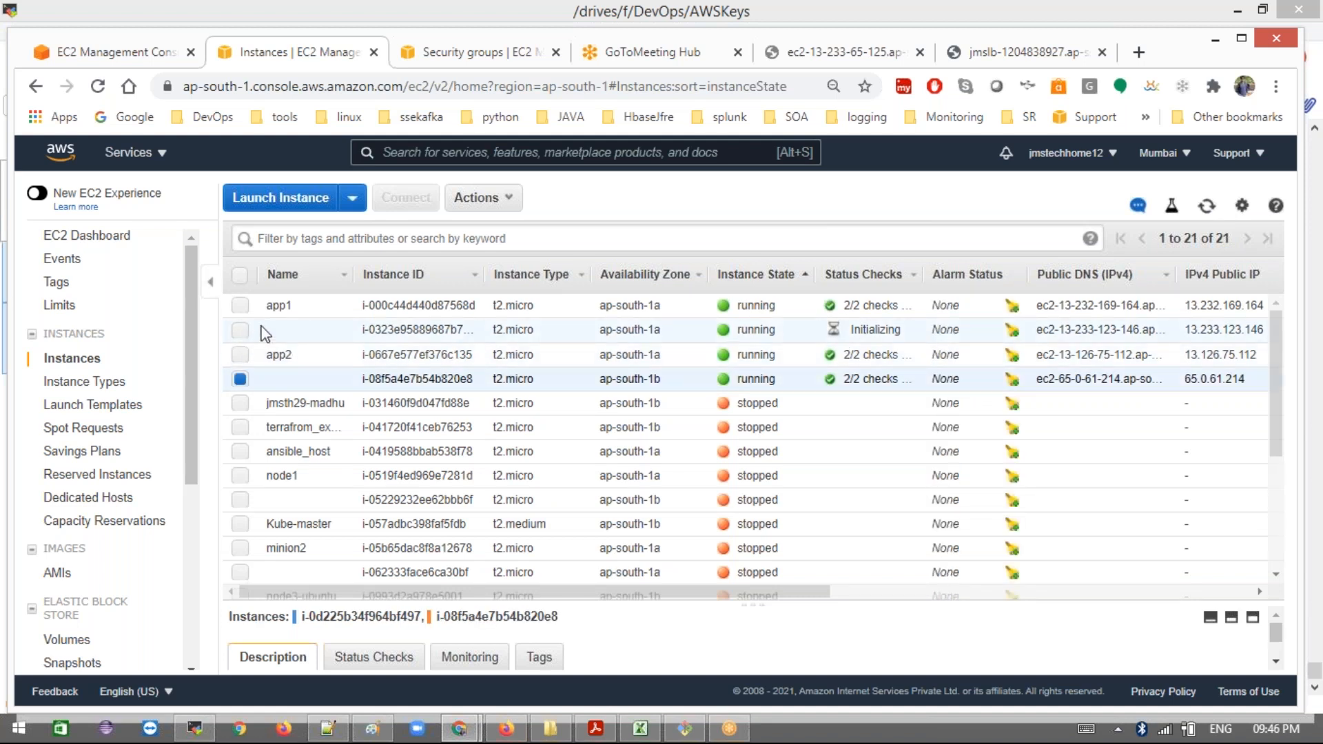
left_click(505, 198)
mouse_move(642, 316)
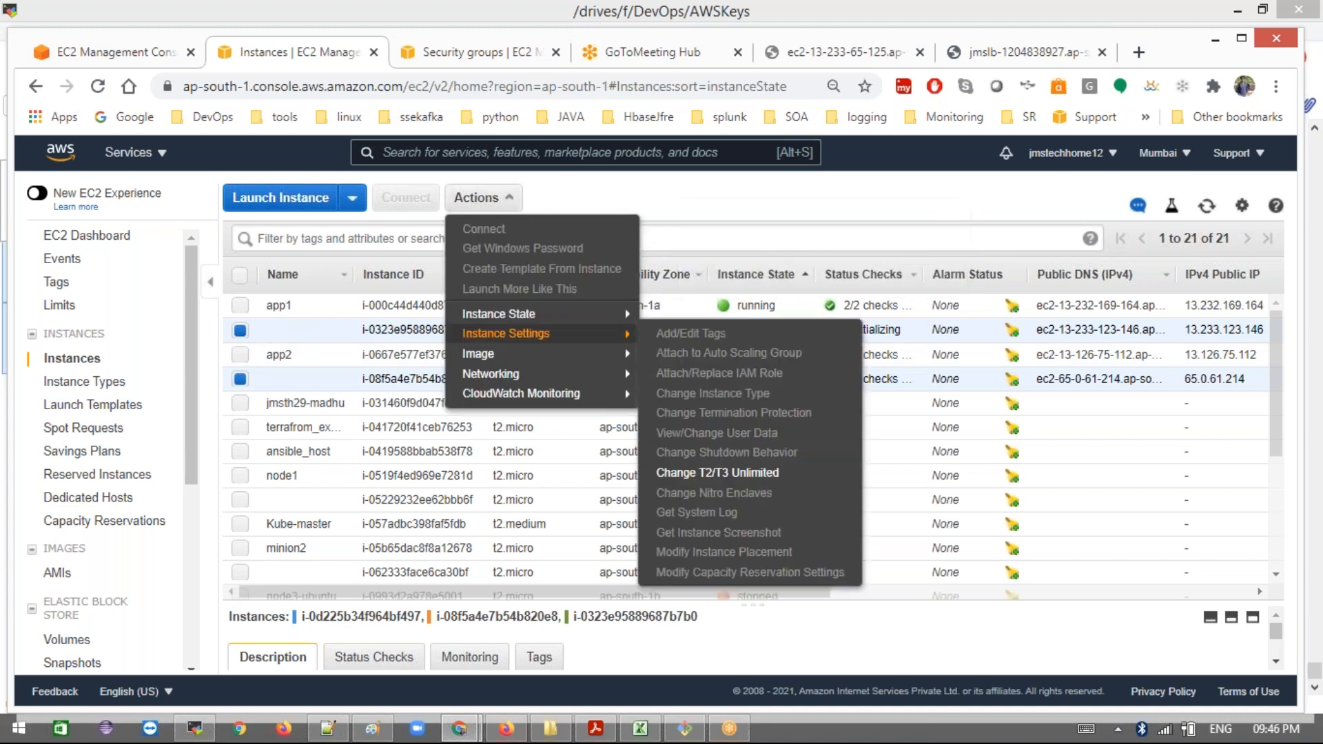
scroll(753, 448, "down", 1)
scroll(263, 516, "down", 2)
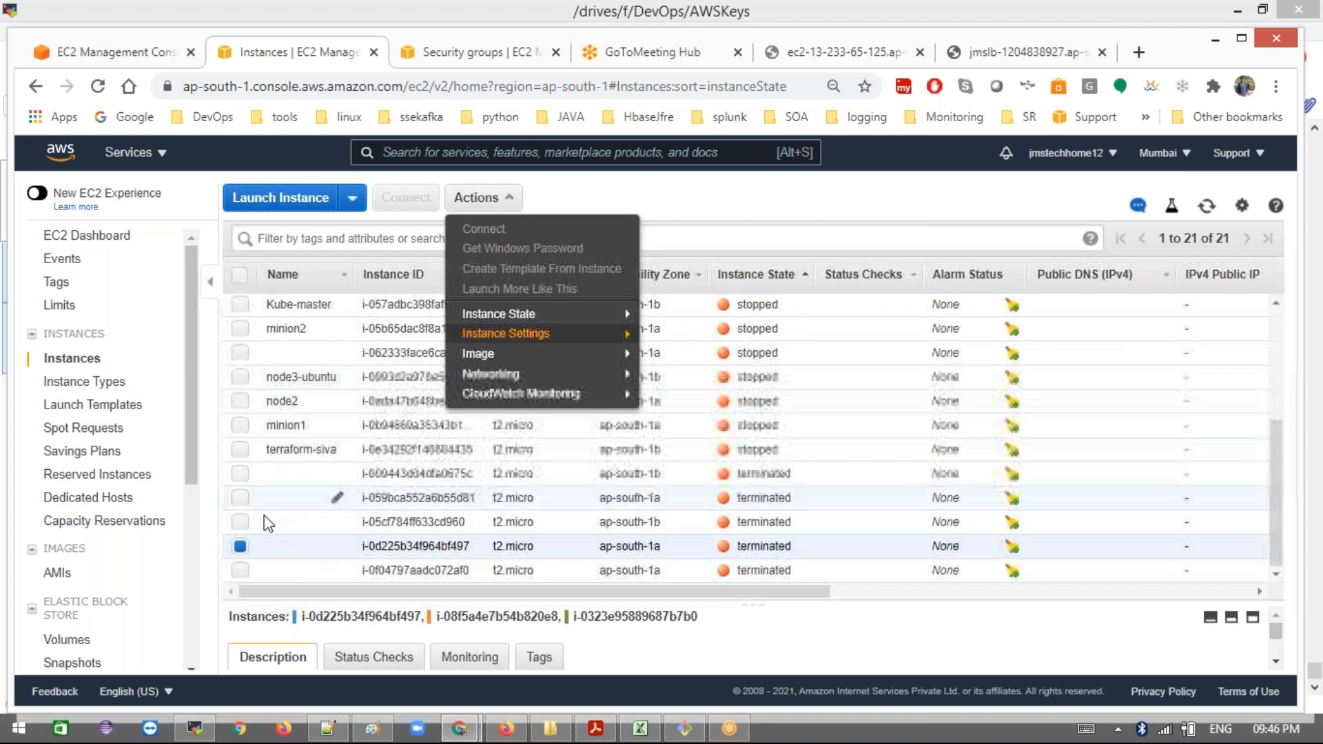
left_click(246, 548)
scroll(377, 433, "up", 3)
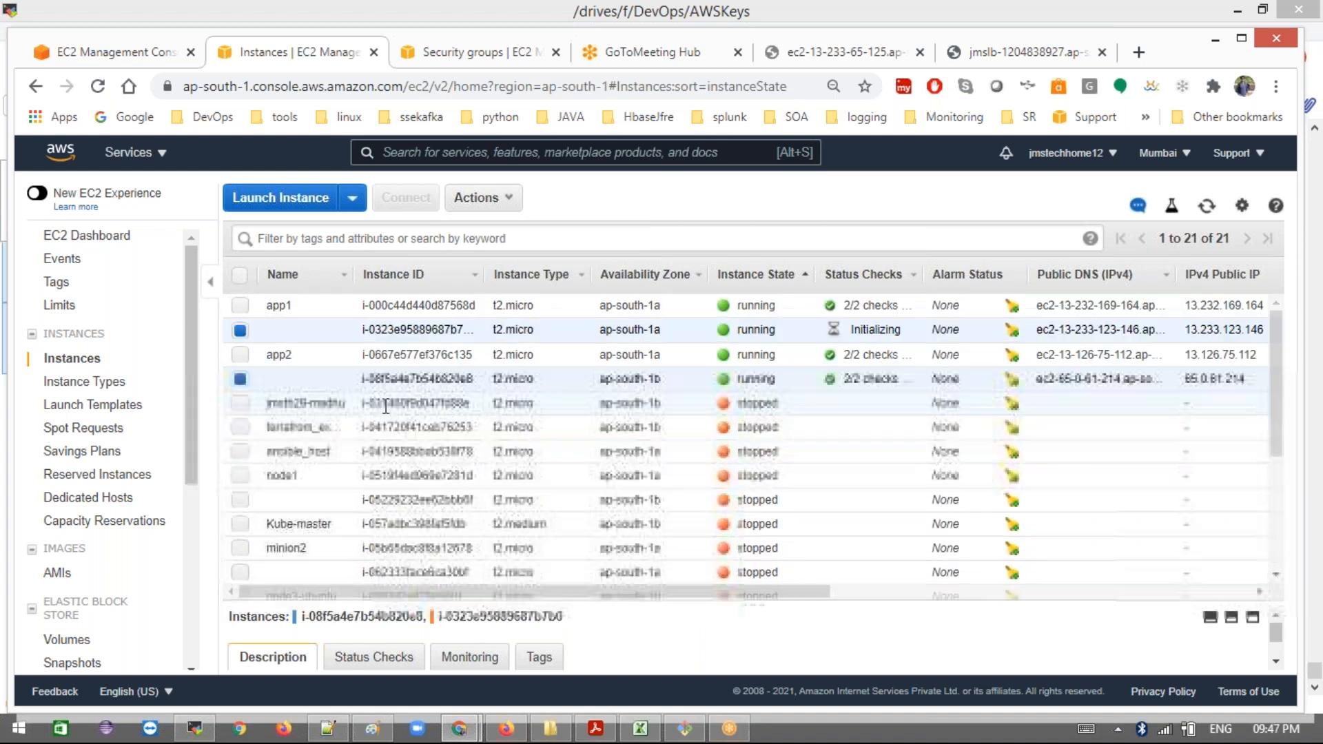
left_click(511, 216)
mouse_move(579, 314)
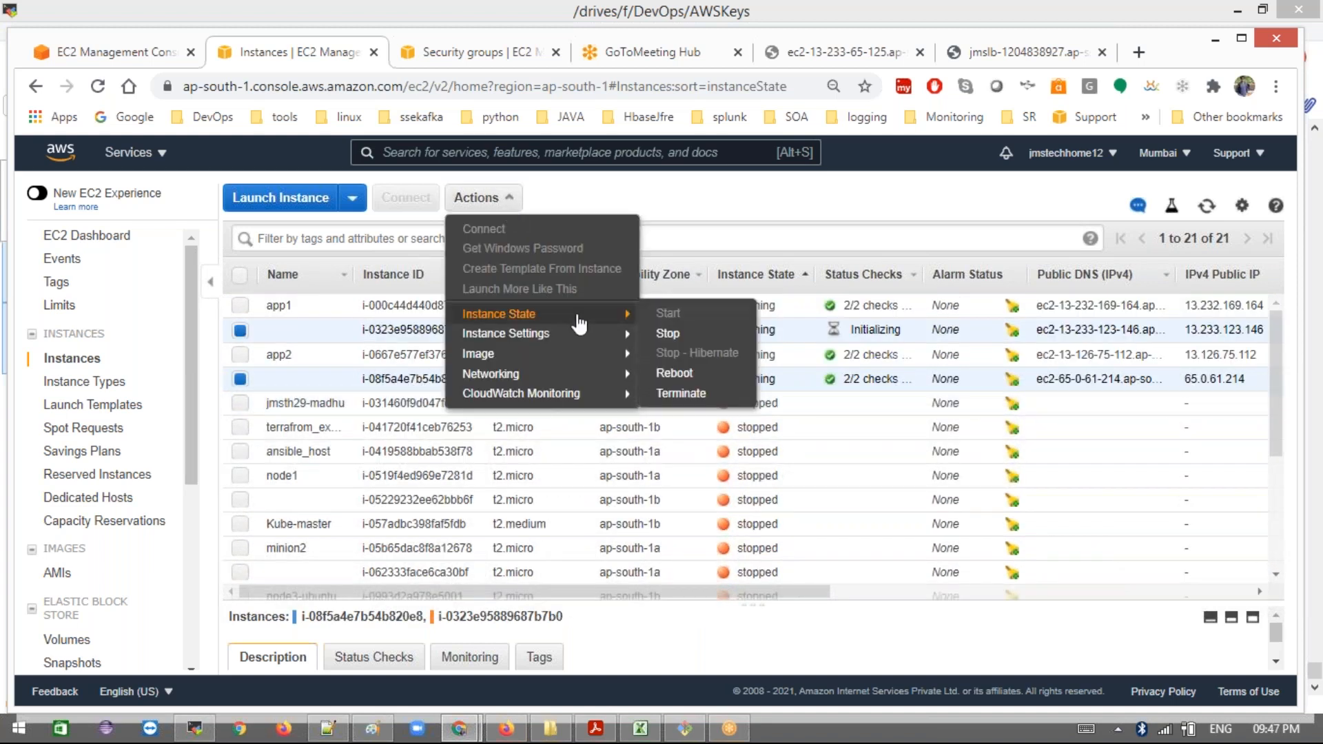
left_click(683, 400)
left_click(992, 546)
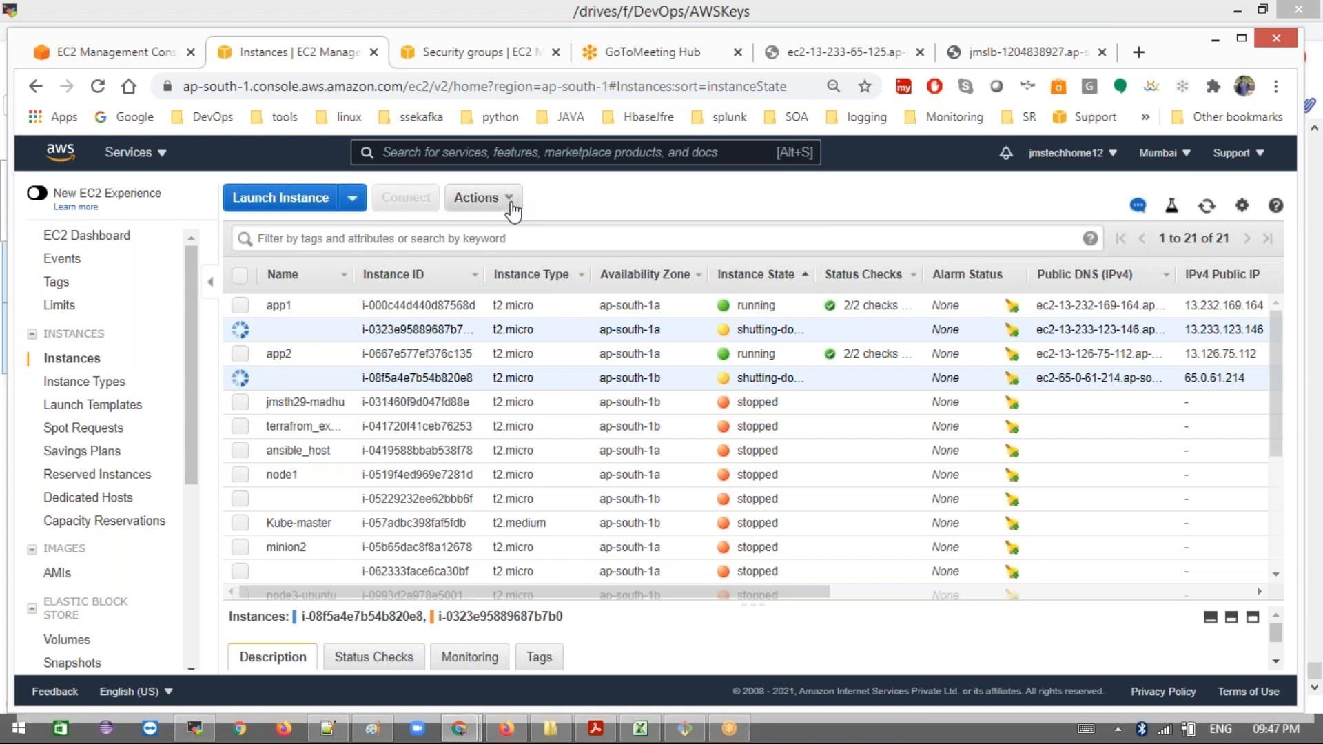
Step: Refresh the instance list repeatedly to follow the shutdown of the two instances
left_click(1205, 206)
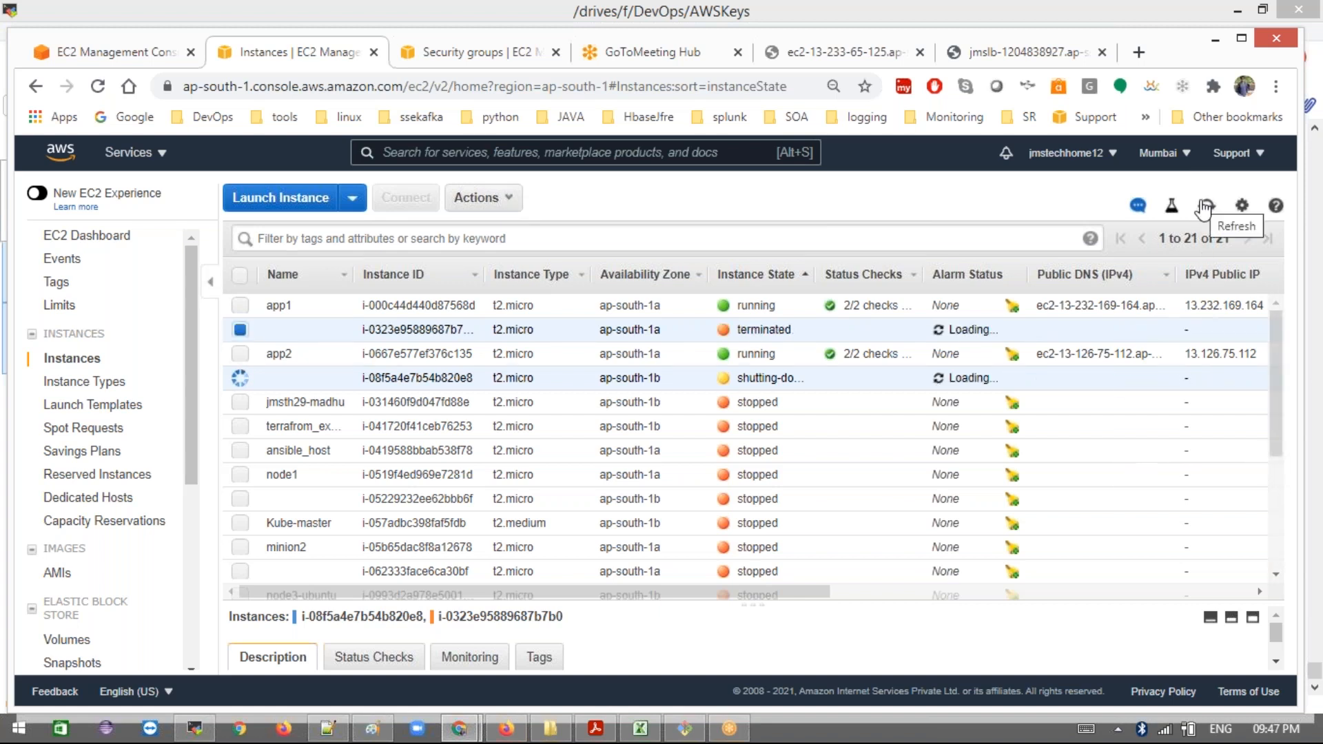
left_click(1205, 205)
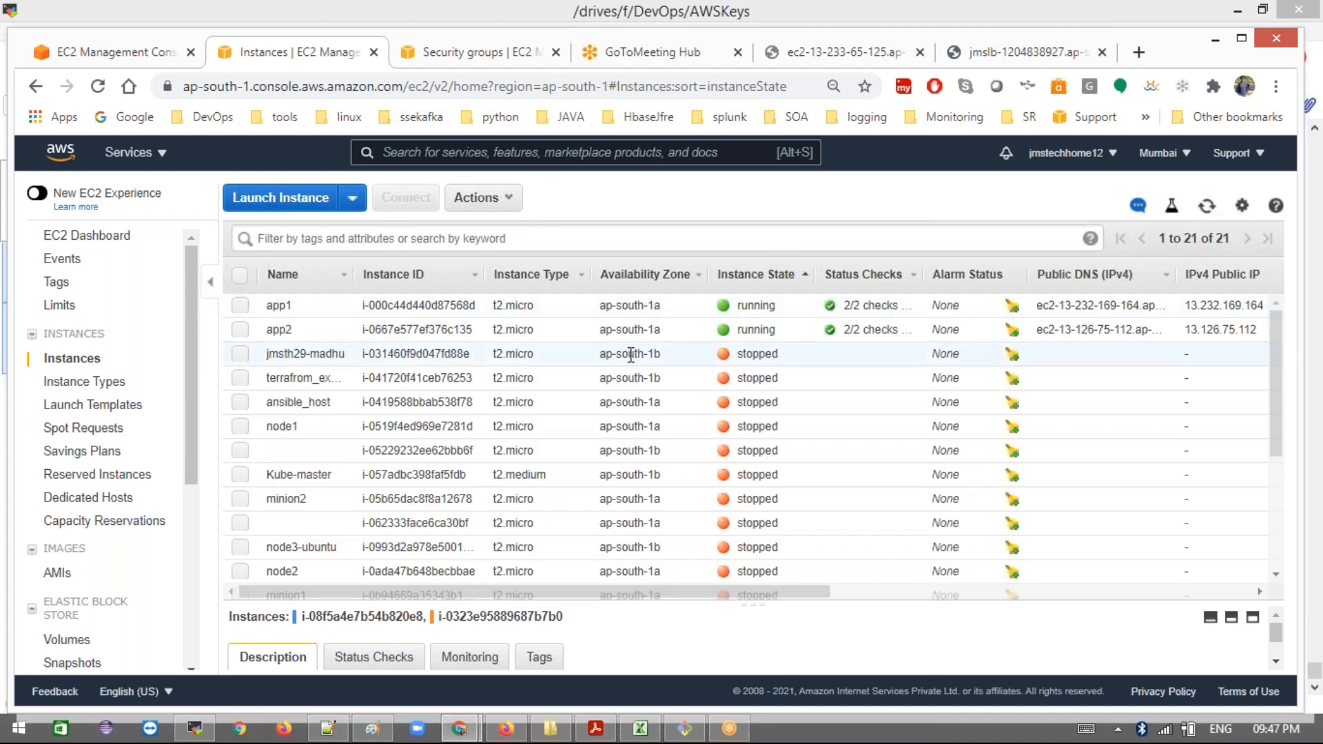
left_click(1207, 207)
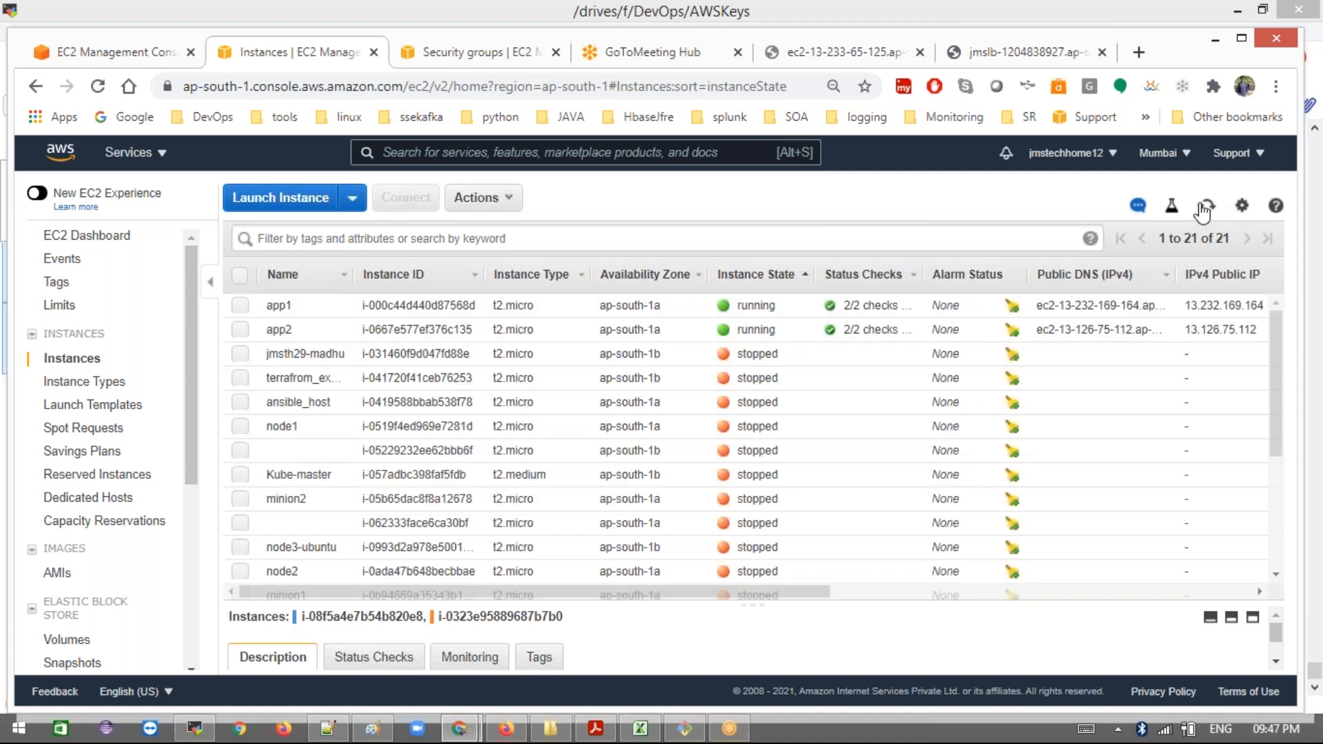
left_click(1206, 207)
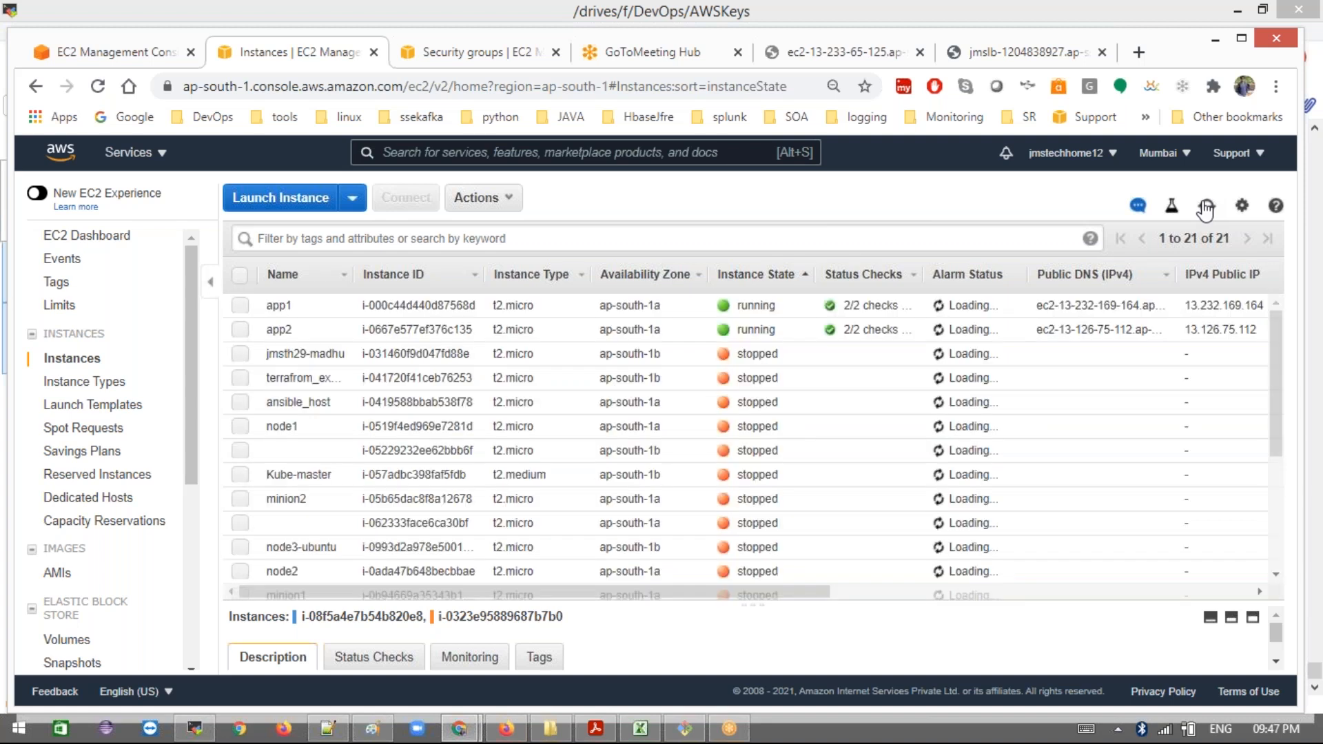
left_click(1206, 208)
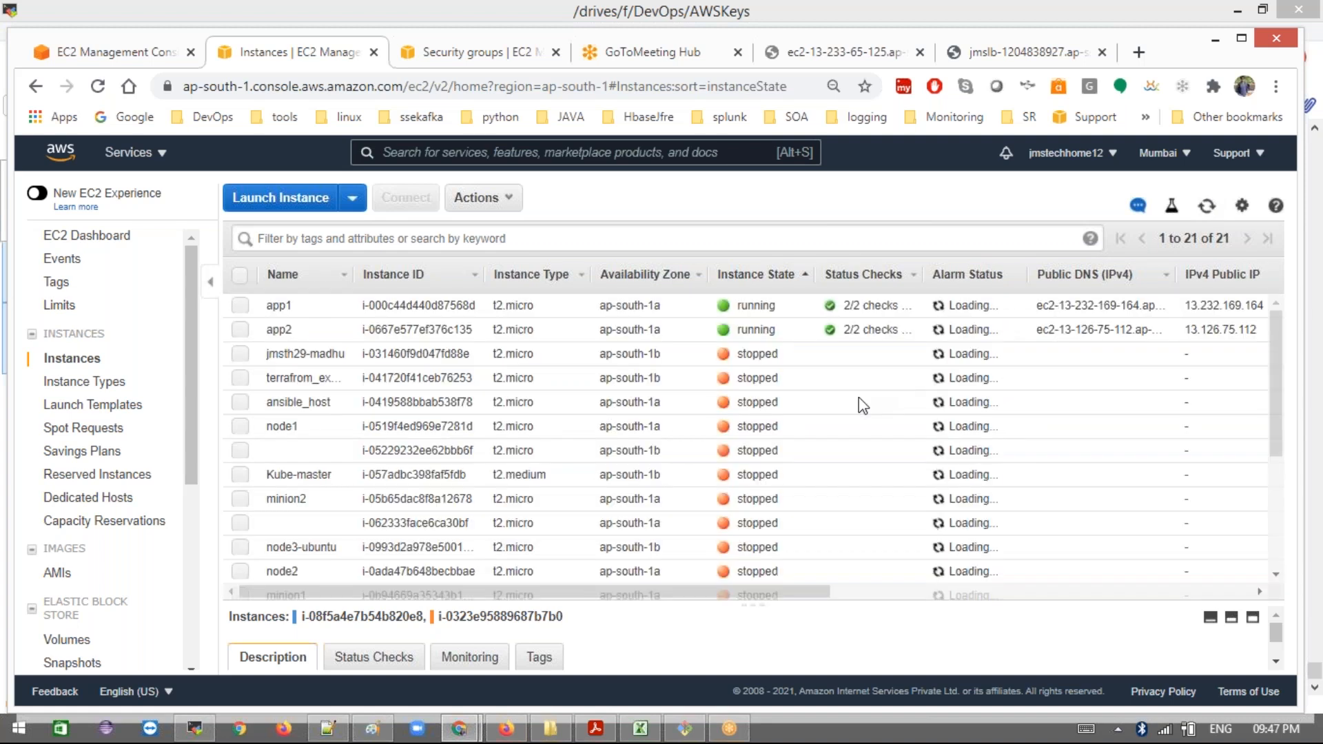
Step: Clear the selection of the terminated instances i-0323e95889687b7b0 and i-08f5a4e7b54b820e8 further down the list
scroll(860, 404, "down", 3)
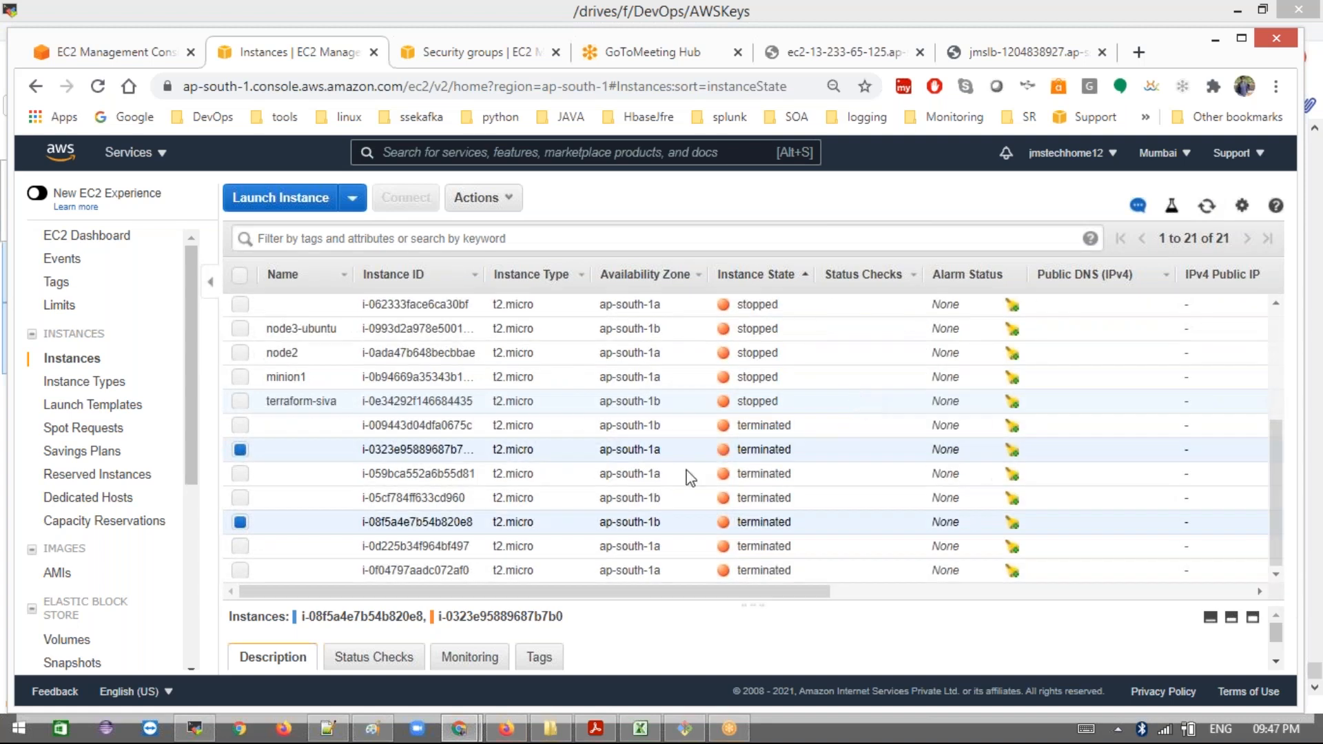
left_click(243, 452)
left_click(242, 451)
scroll(683, 396, "up", 3)
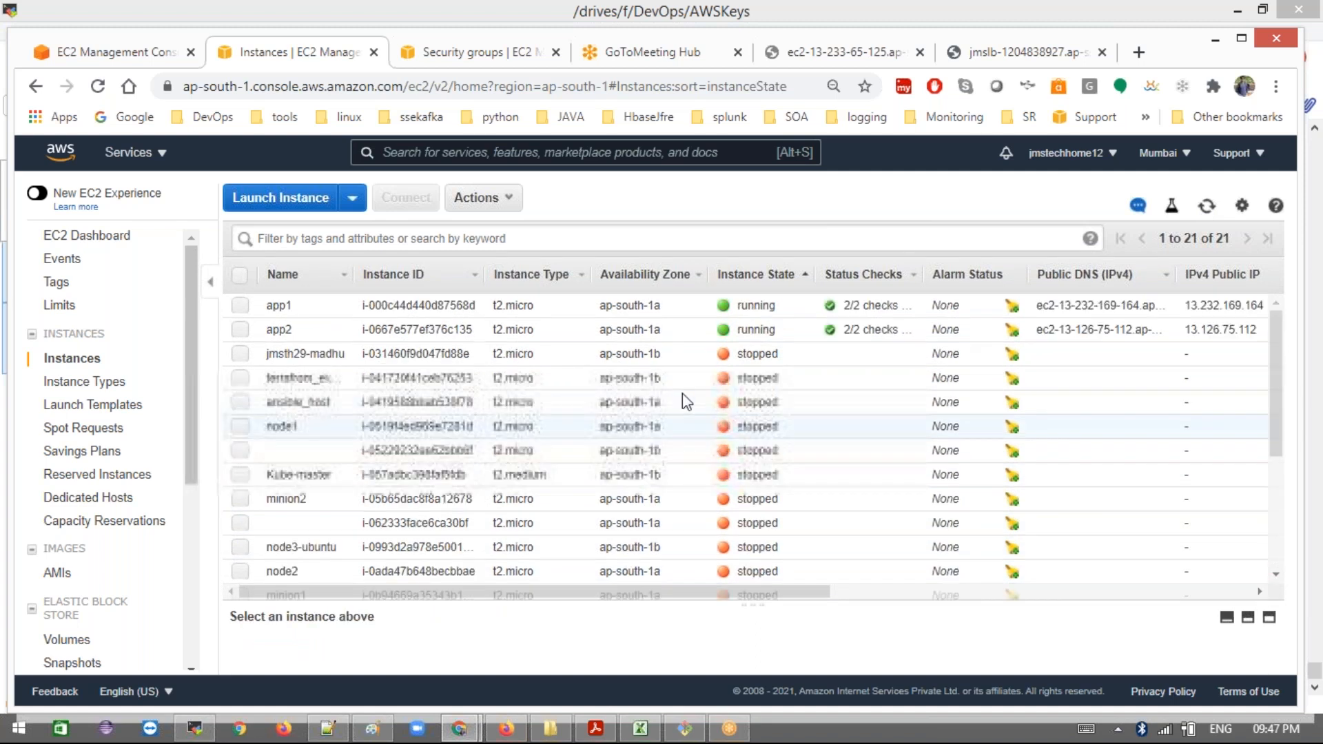
Step: Refresh the instance list repeatedly to check for replacement instances and their status checks
left_click(1209, 207)
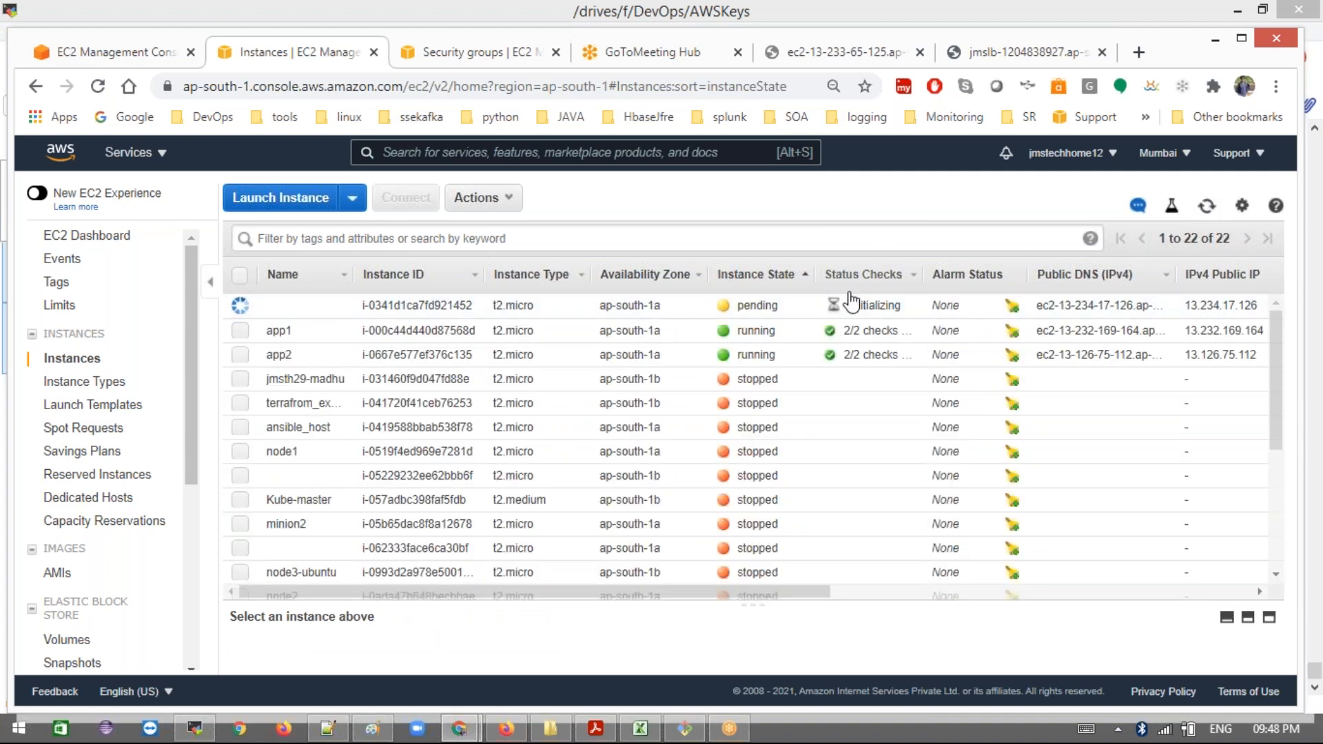
left_click(1216, 206)
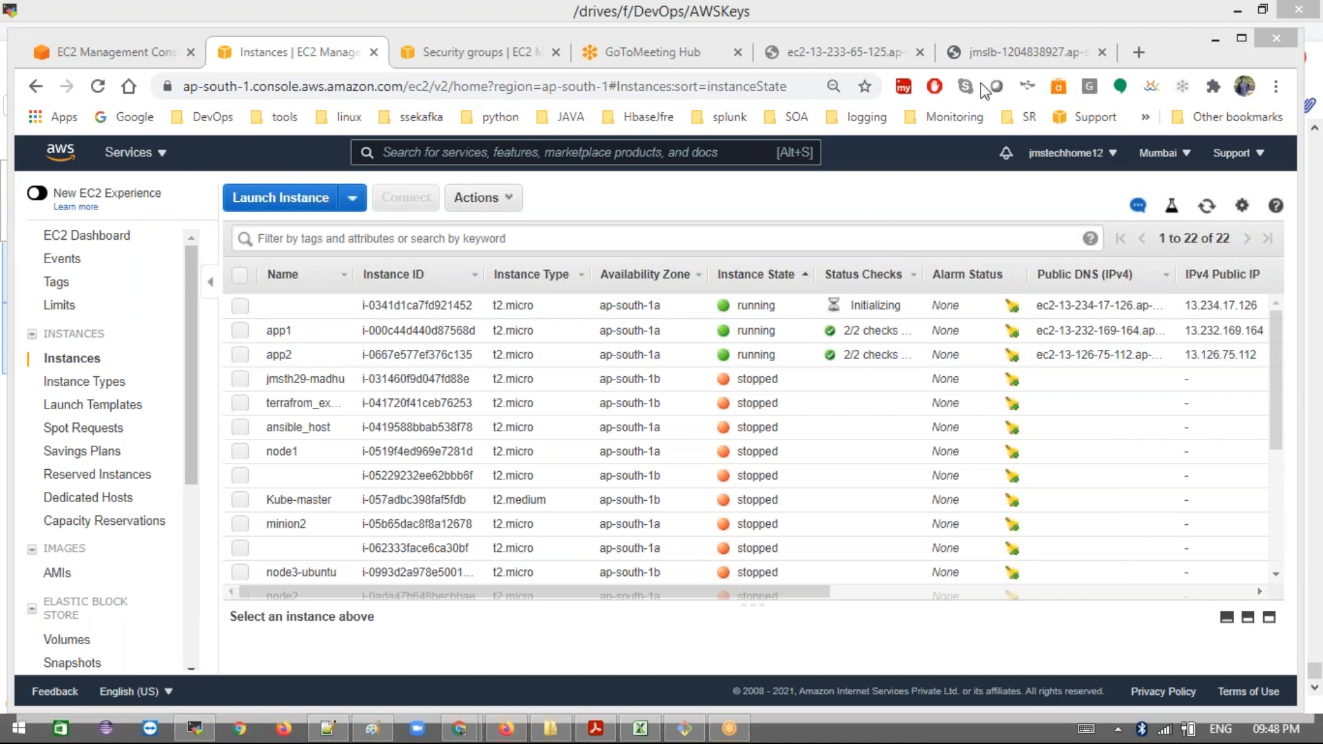
left_click(1208, 206)
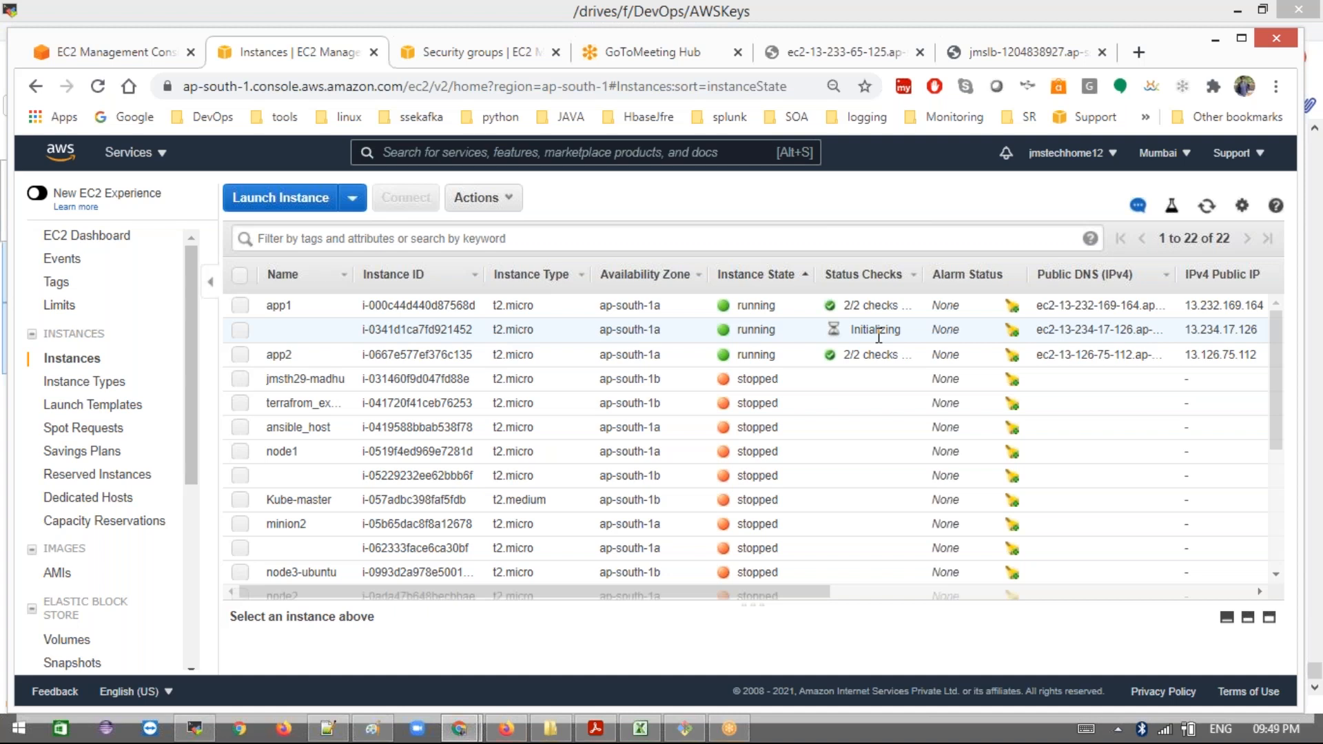
left_click(1208, 207)
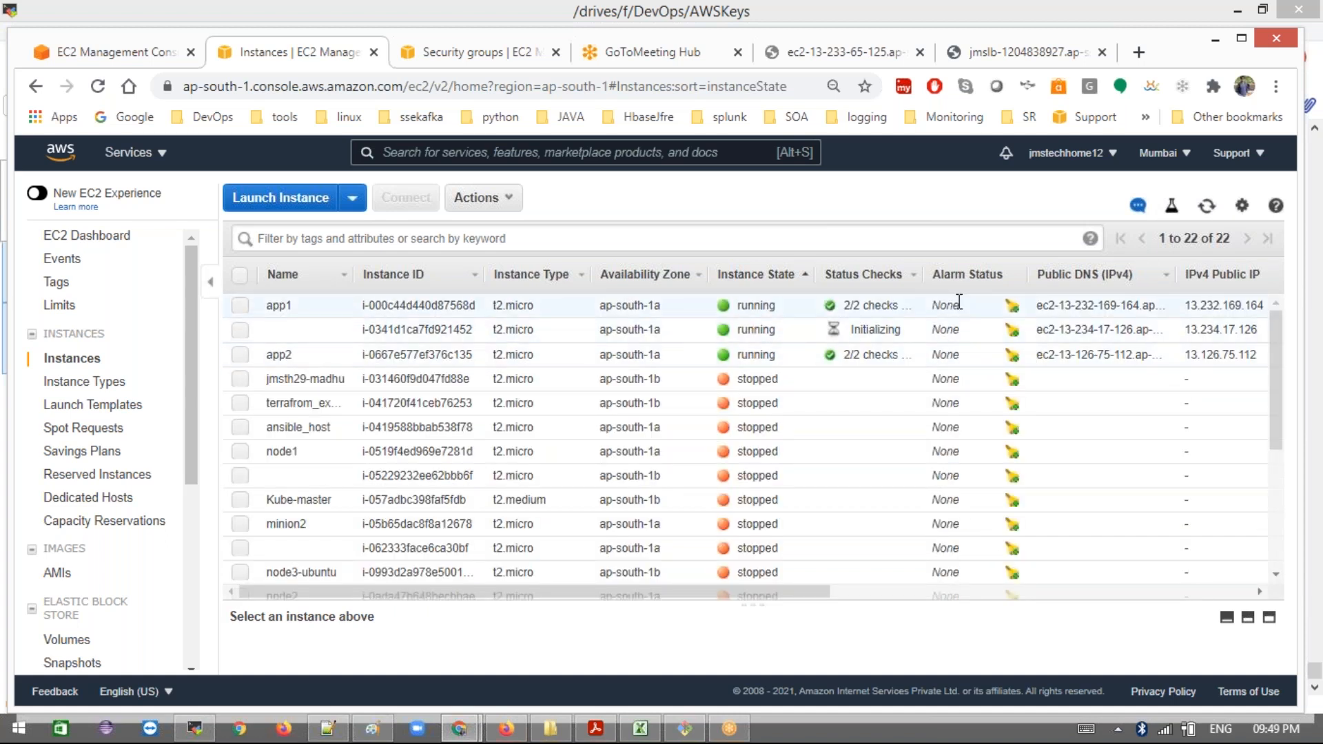
left_click(1208, 207)
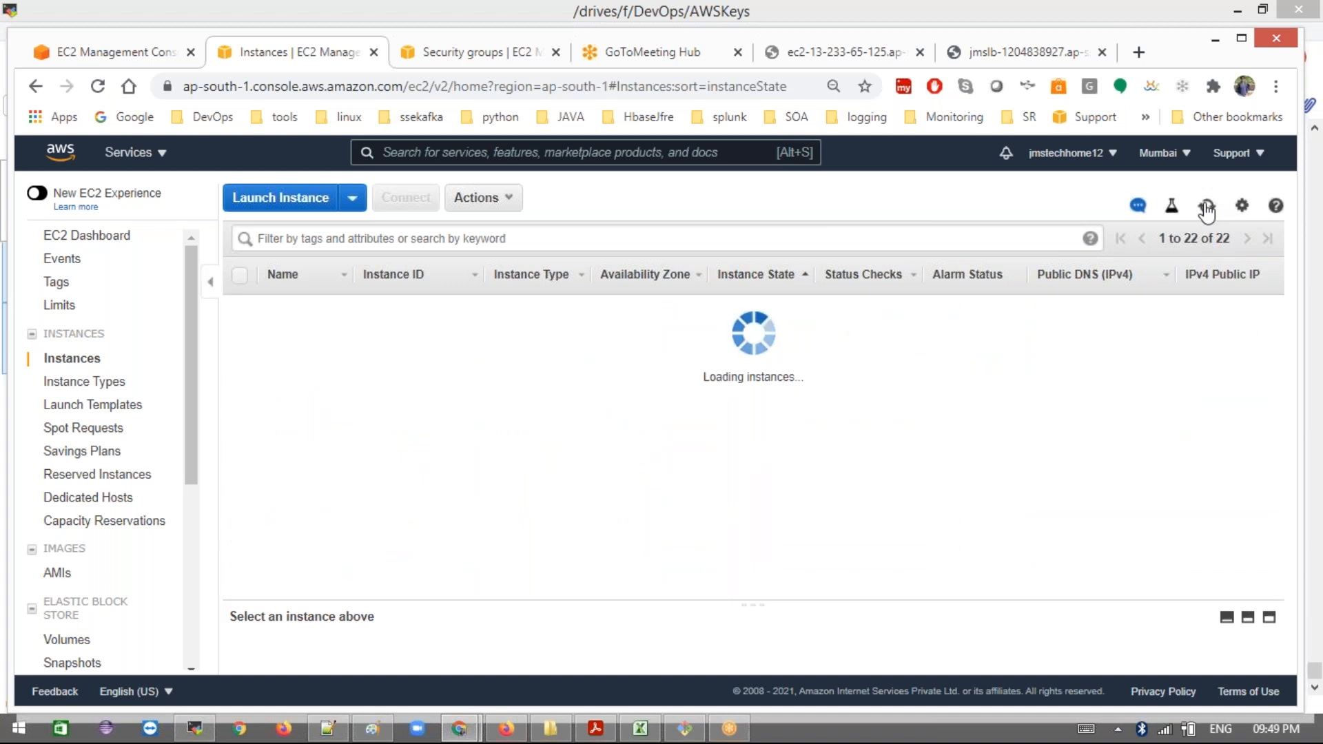
left_click(1206, 207)
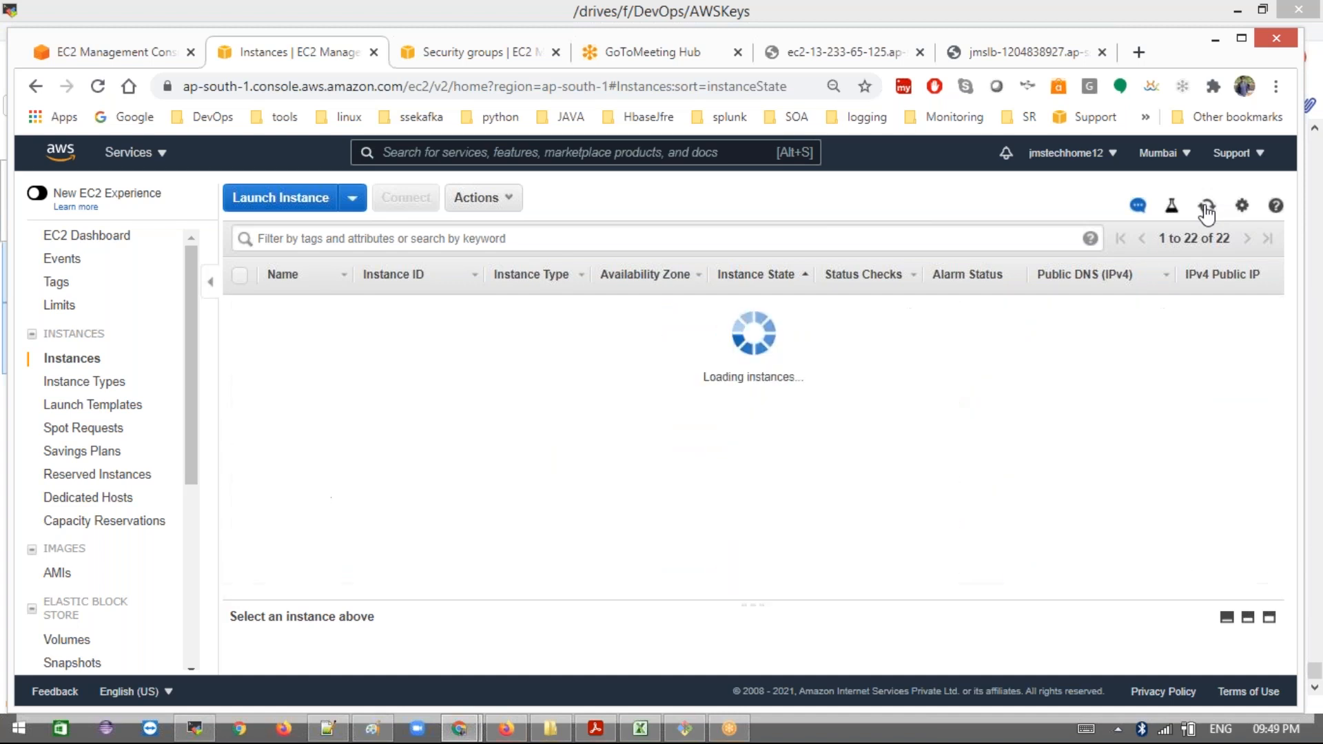
left_click(1206, 208)
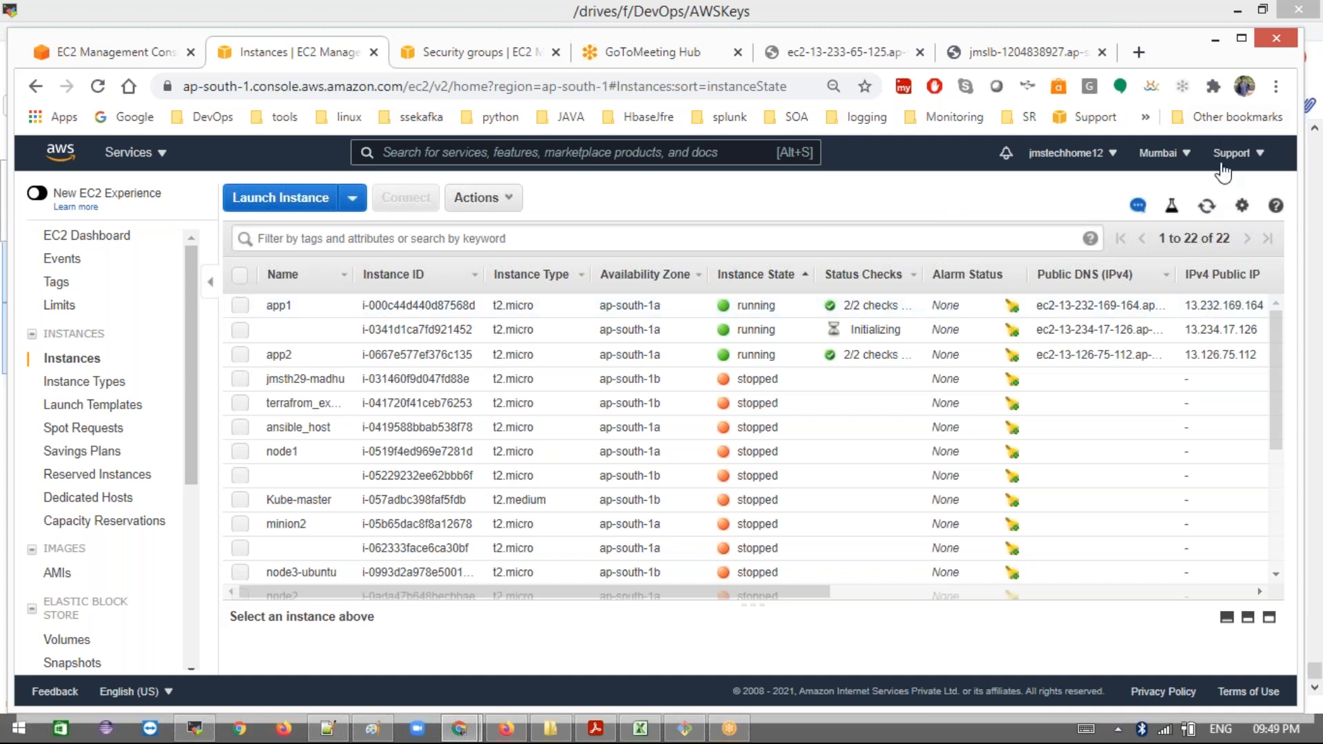
left_click(1207, 207)
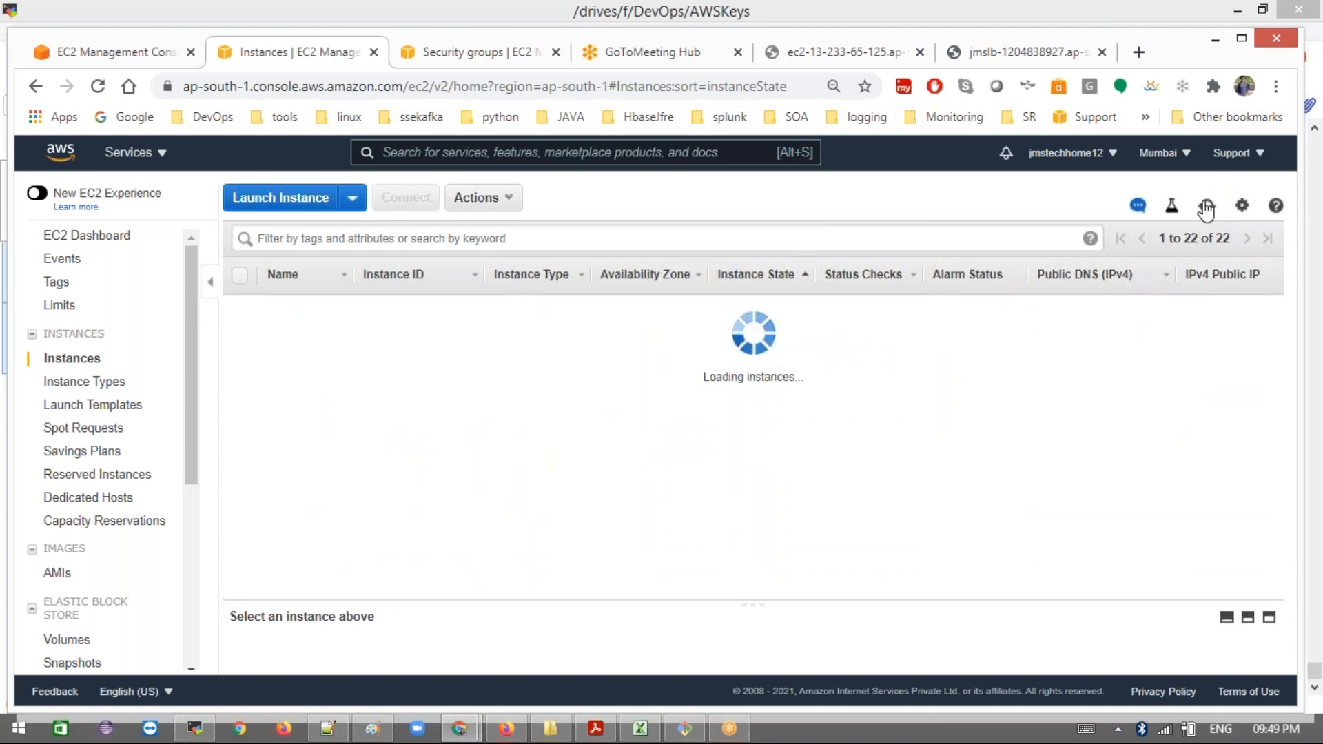
left_click(1206, 207)
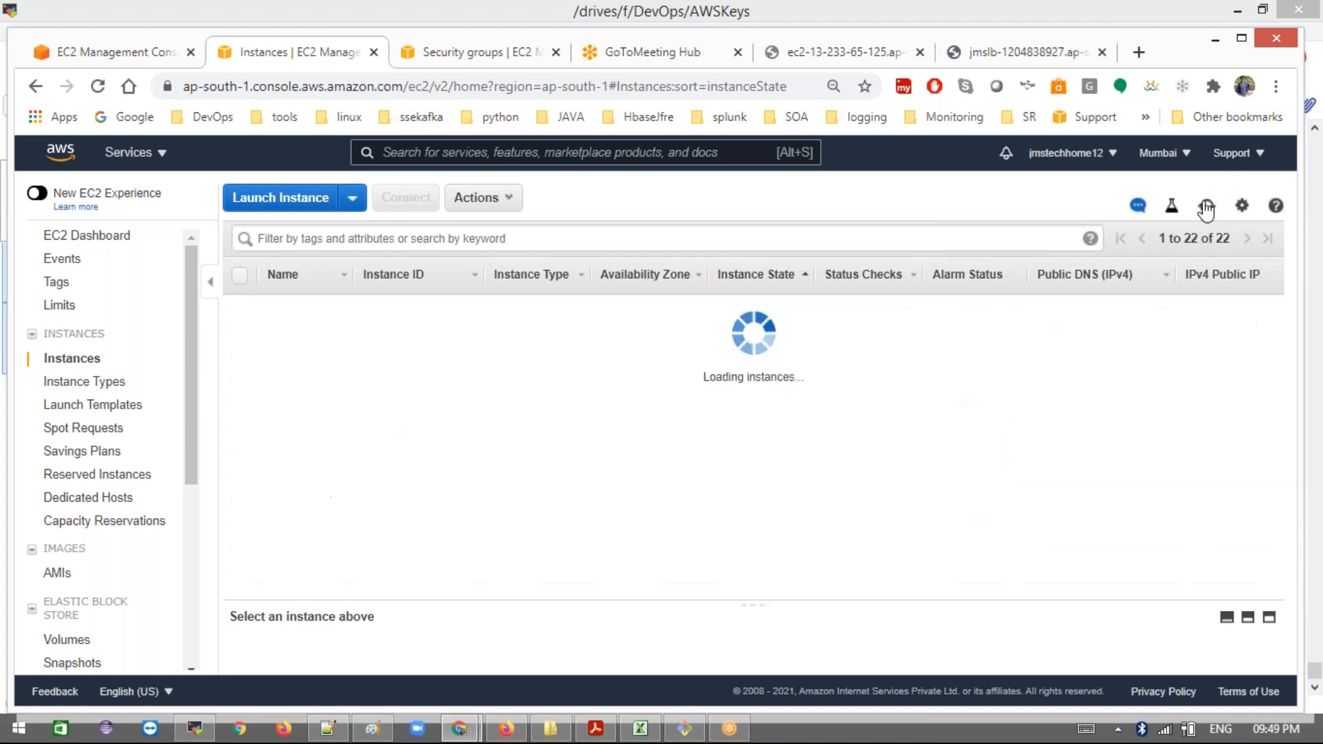
left_click(1206, 206)
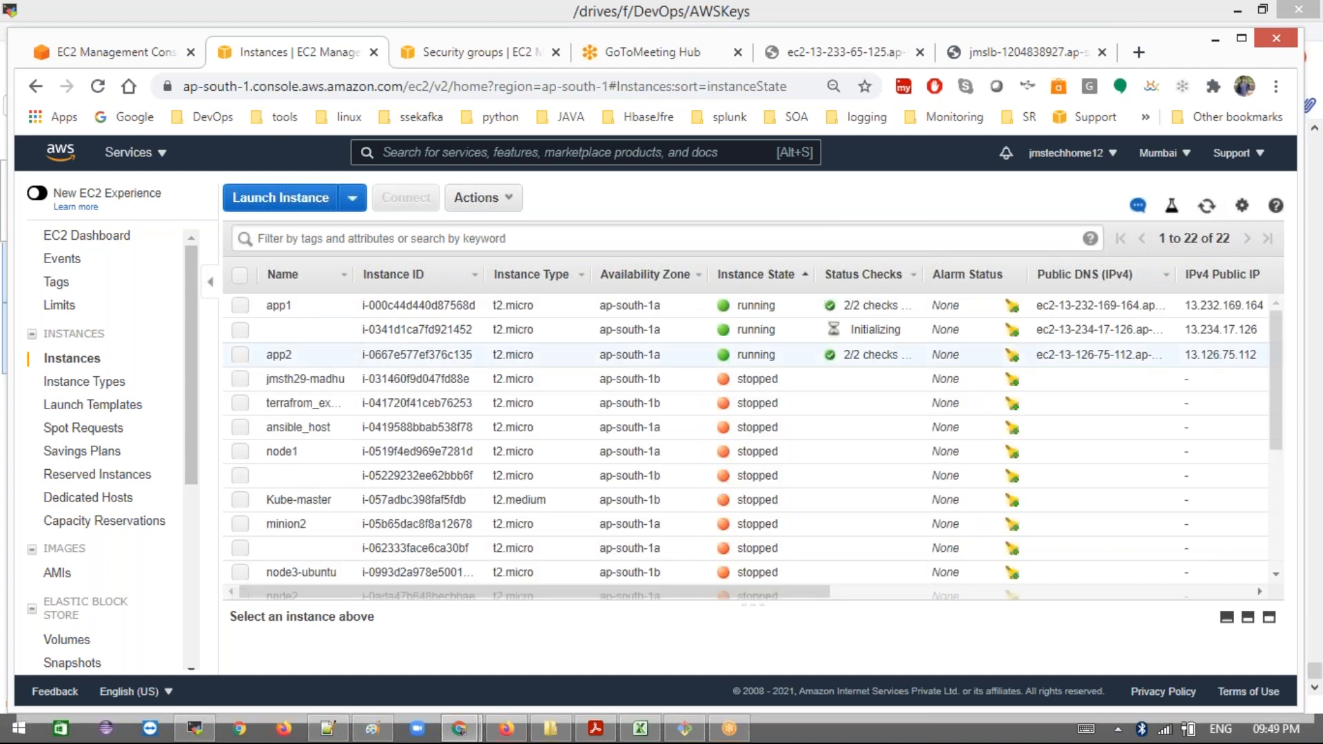
Step: Look through the full instance list, keep refreshing it, and reload the whole page, dismissing the console notification
scroll(1010, 402, "down", 4)
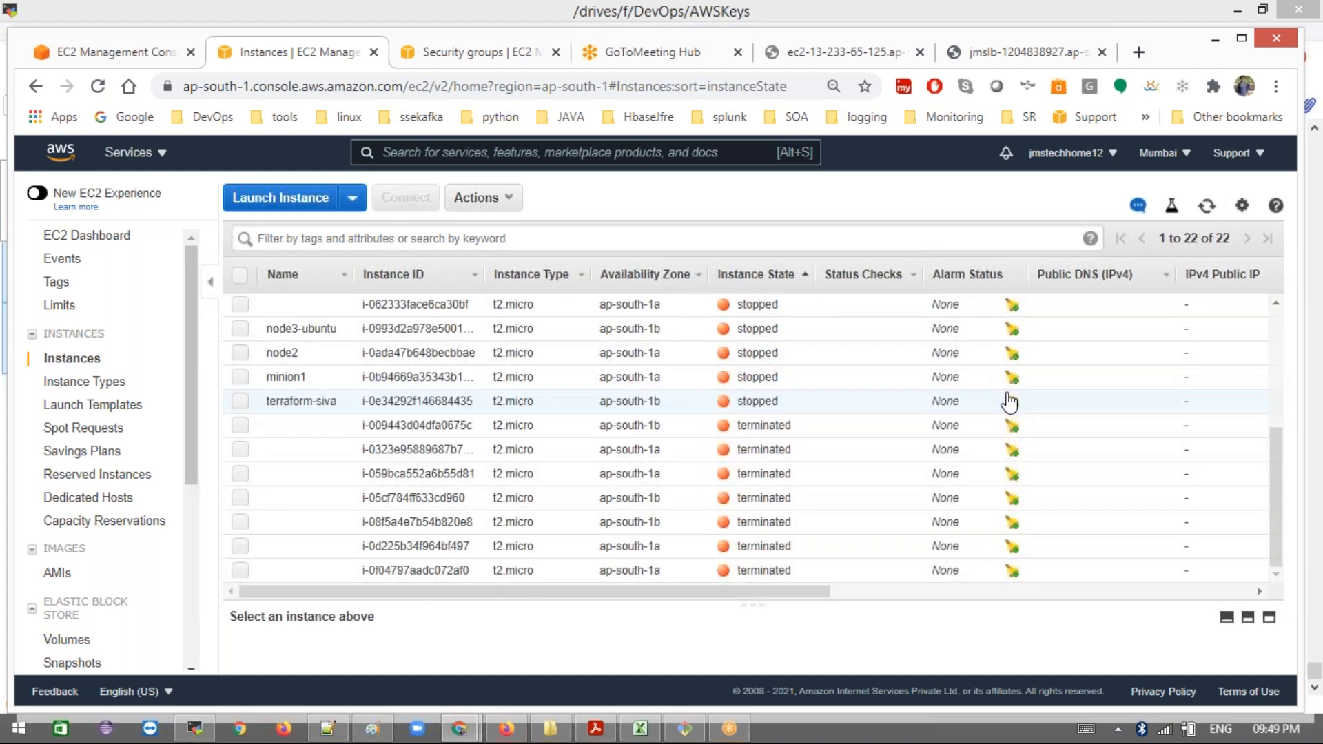
scroll(1010, 402, "up", 4)
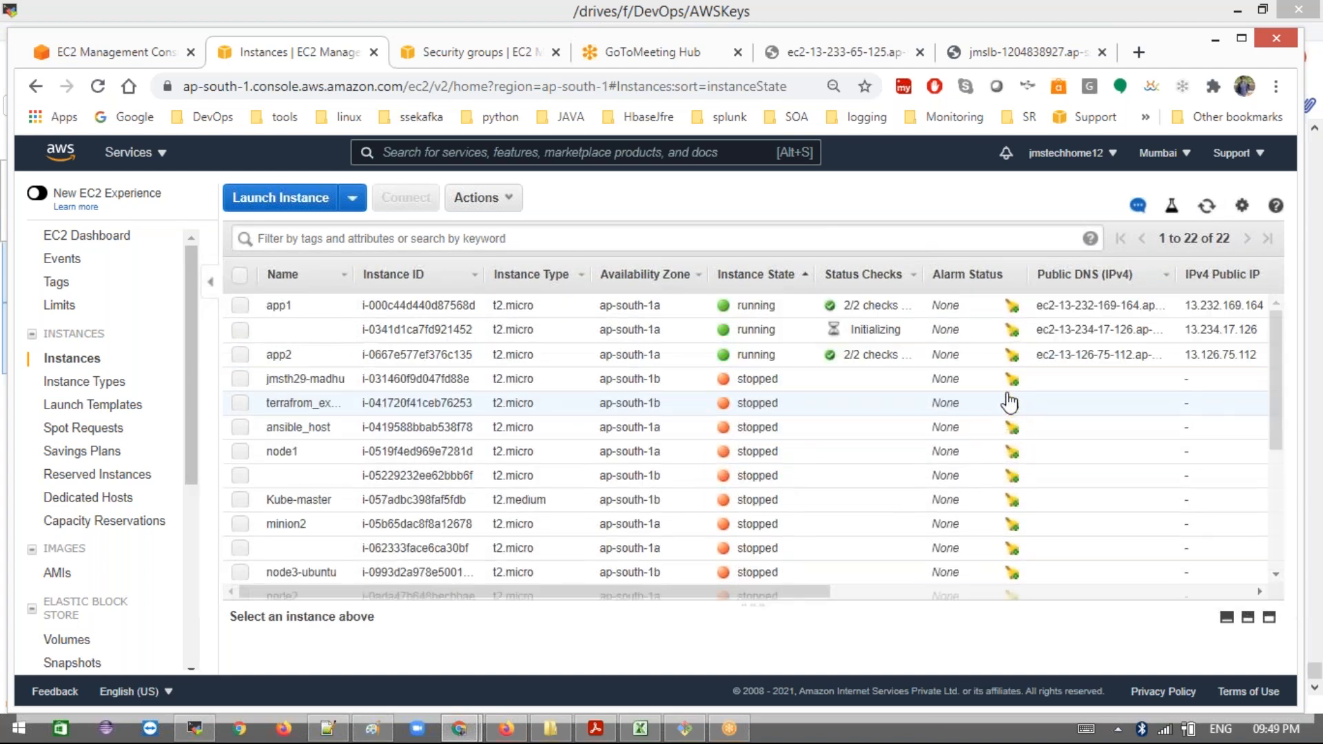
left_click(1207, 207)
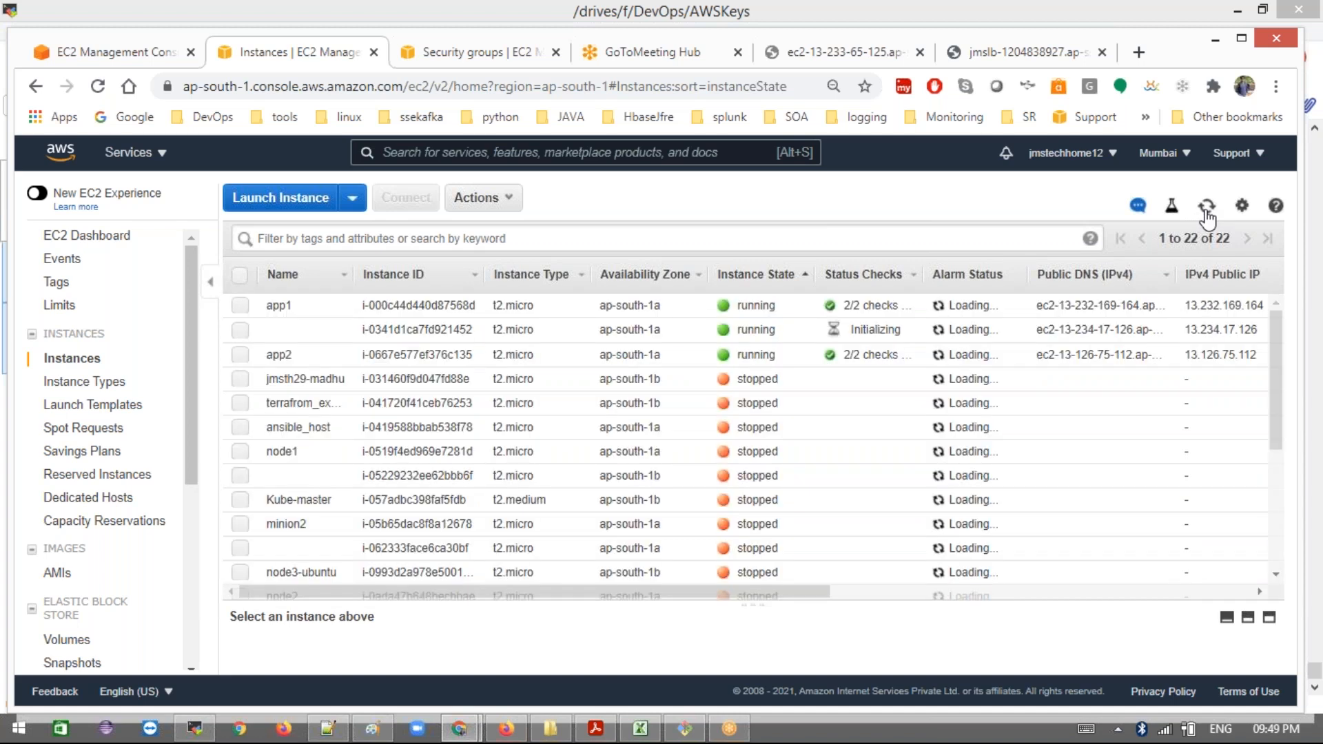
left_click(1208, 210)
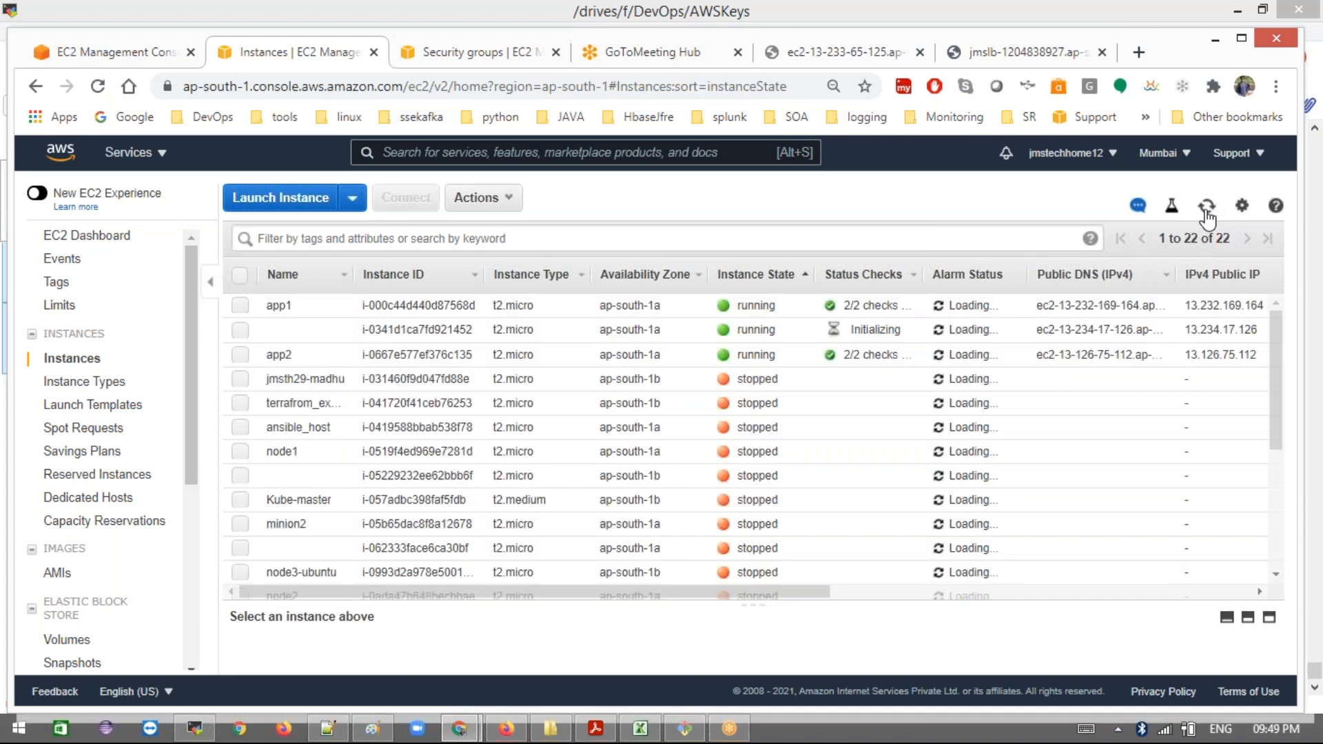
left_click(1208, 211)
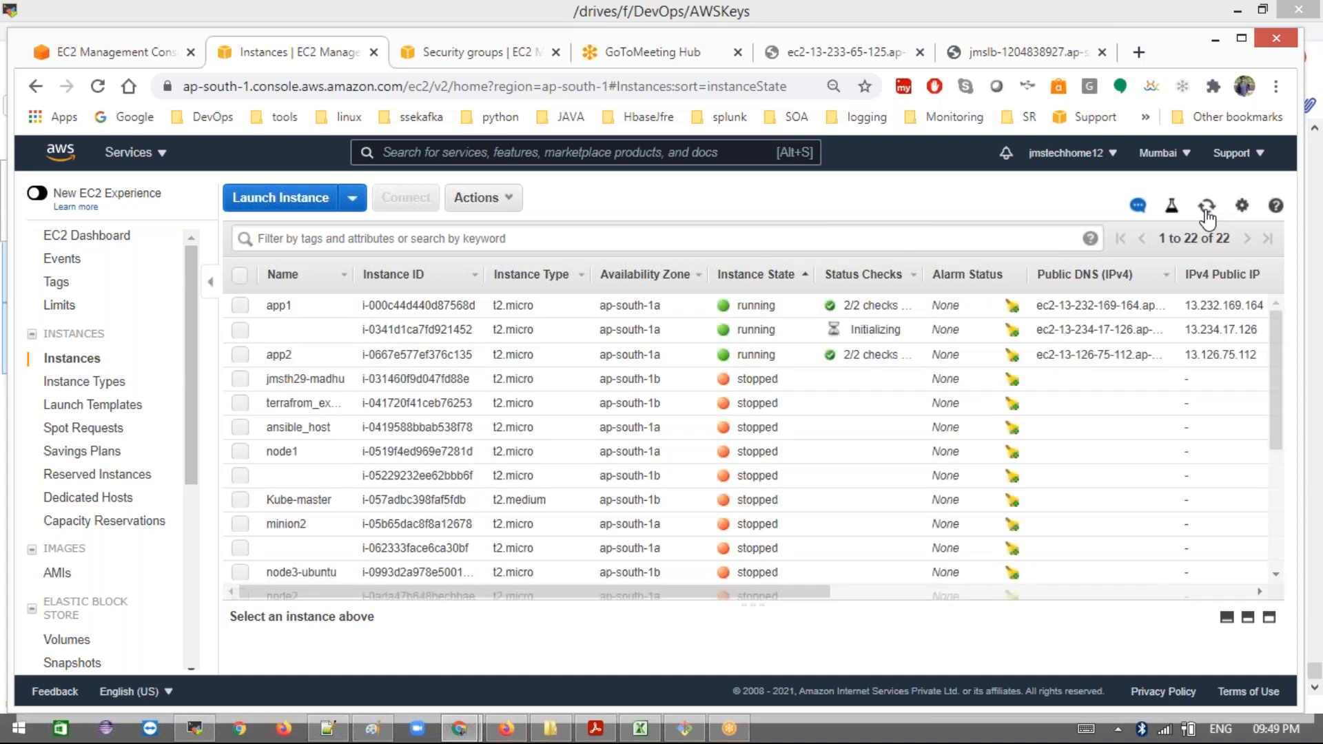
left_click(1207, 210)
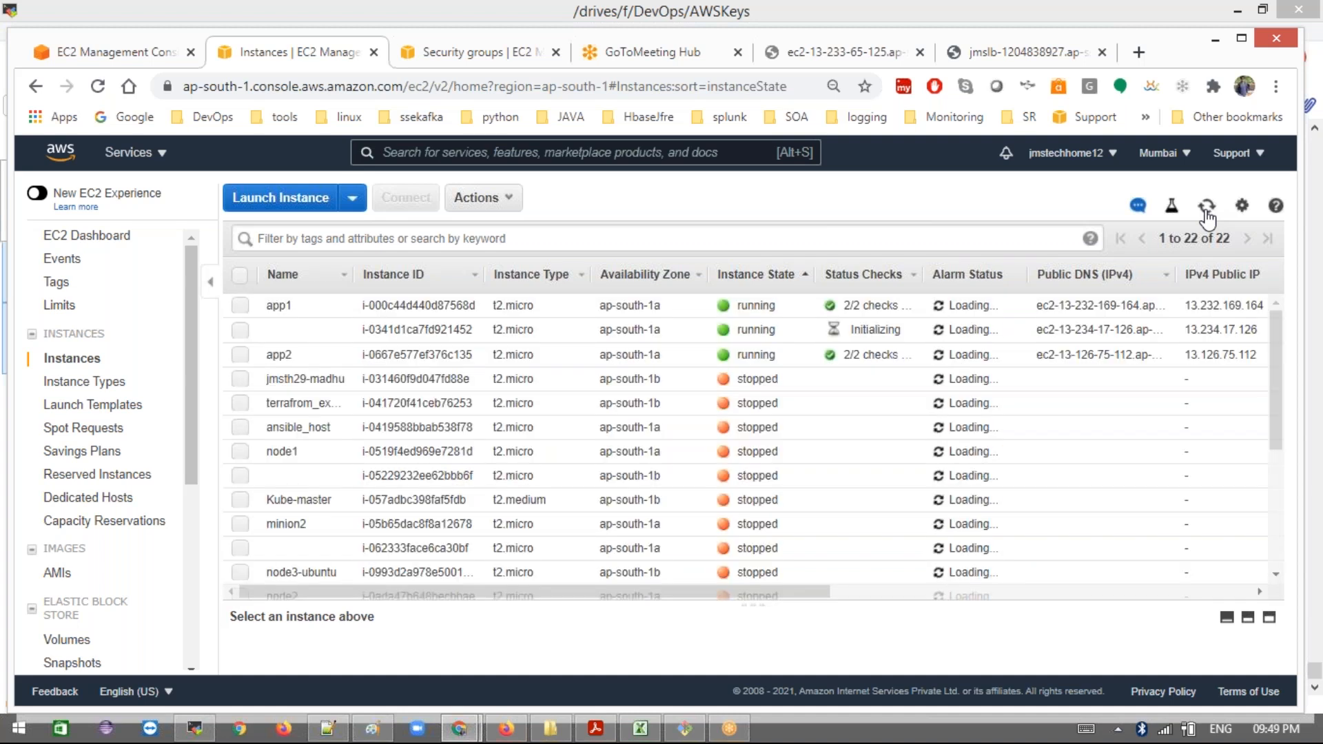
left_click(1207, 210)
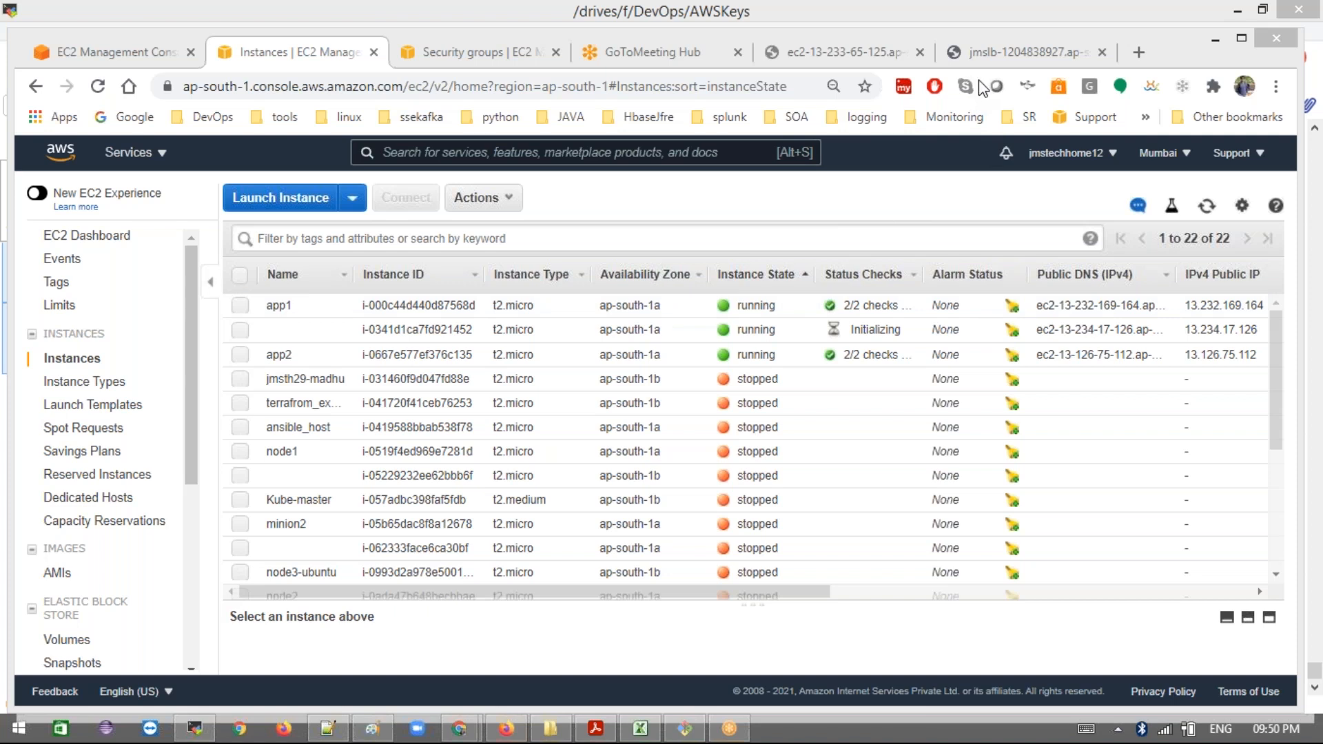
left_click(98, 86)
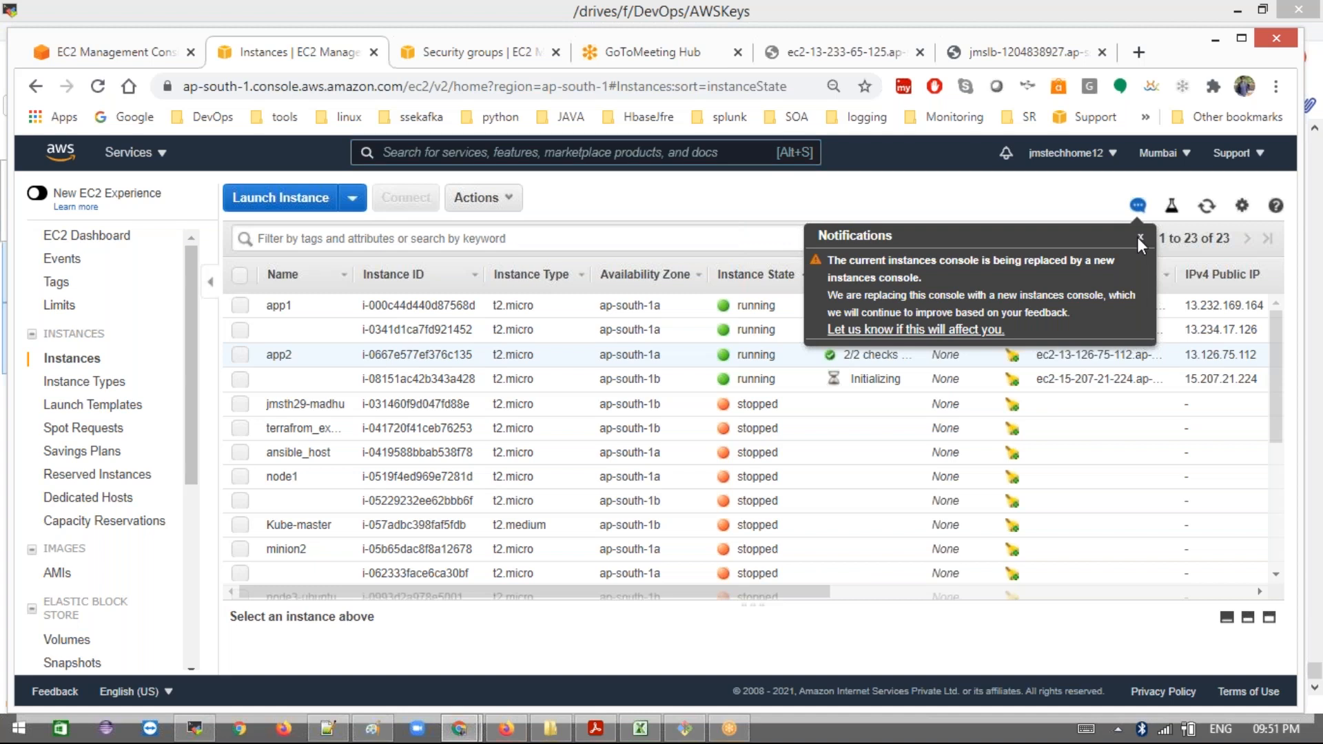
left_click(1140, 238)
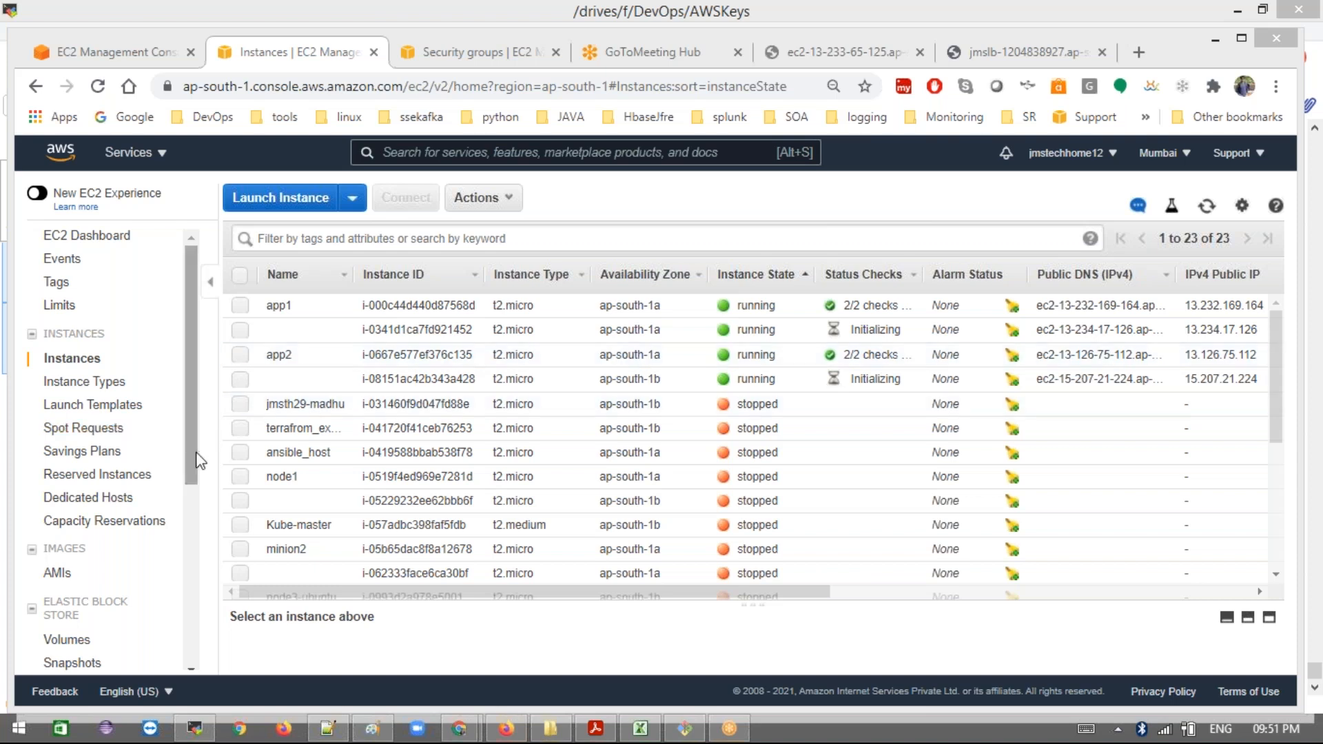
Step: Open the list of Auto Scaling launch configurations
scroll(181, 556, "down", 5)
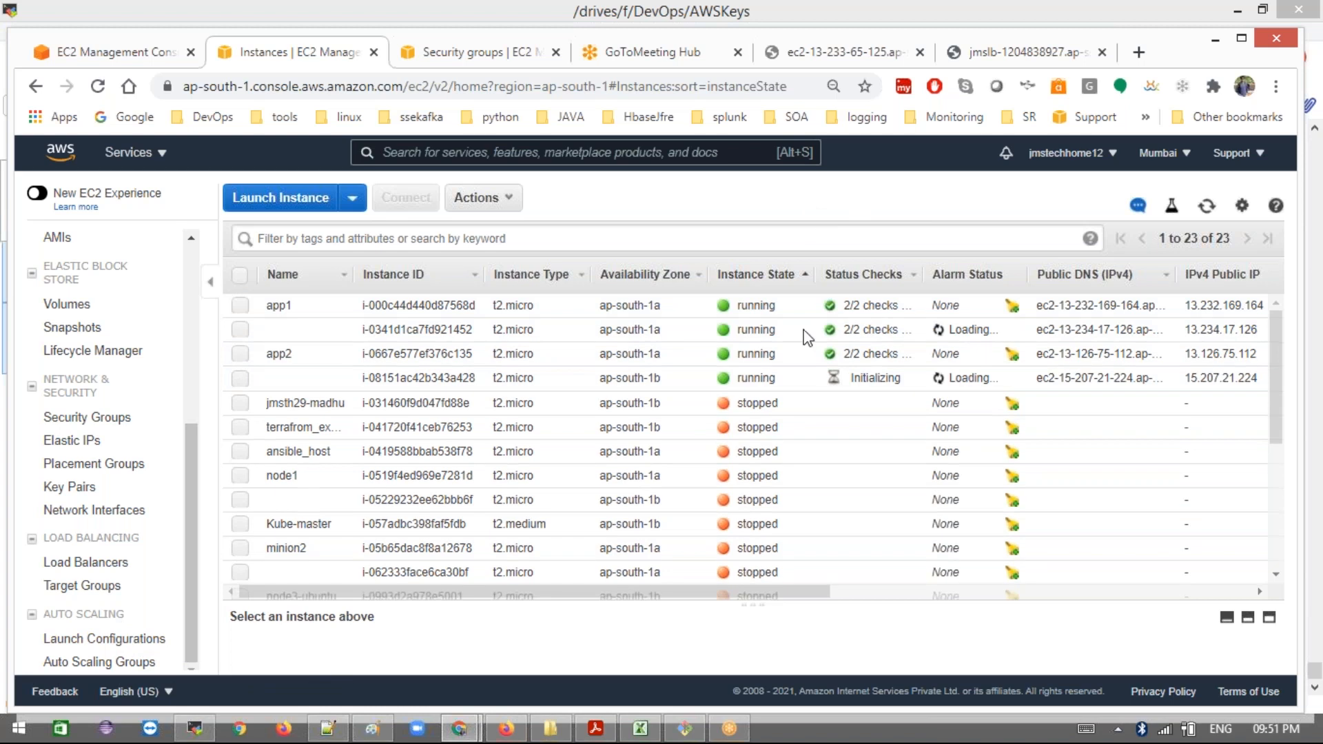
left_click(86, 651)
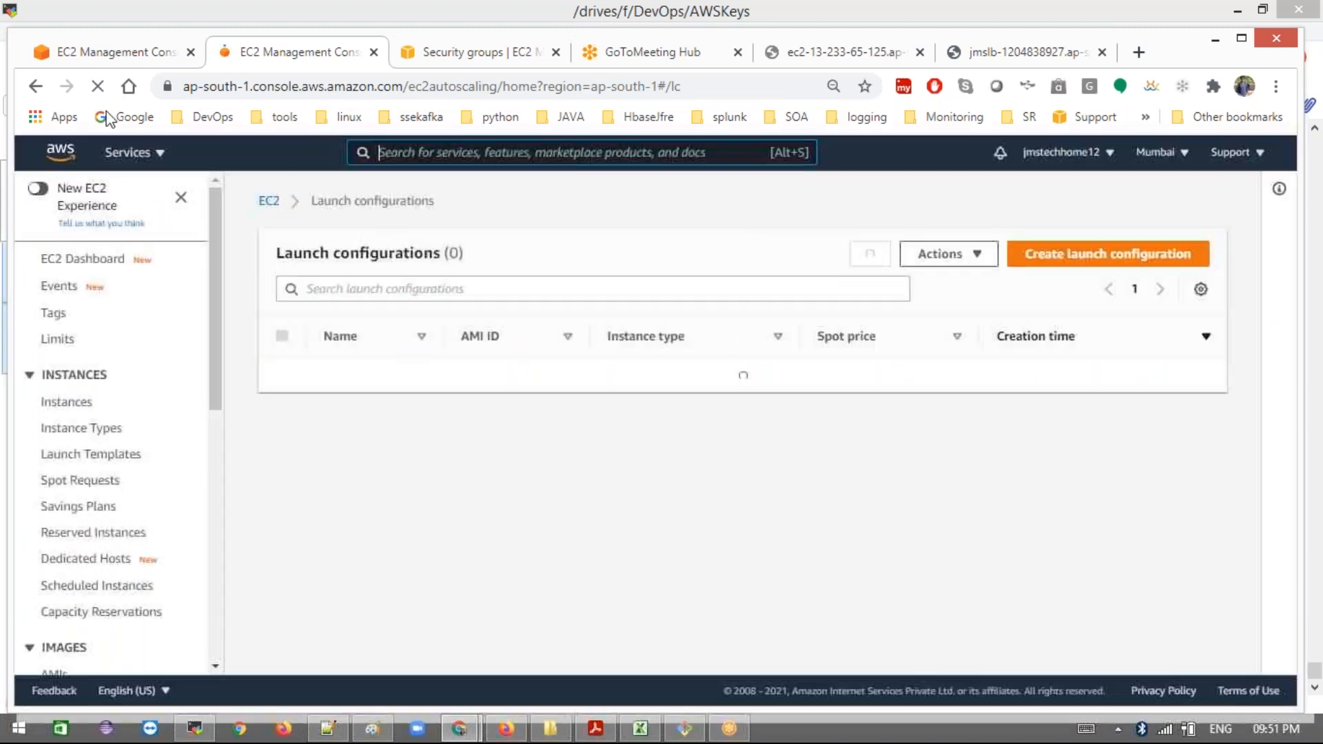
Step: Browse the AMI choices for the new_config launch configuration and check the list of existing launch configurations
left_click(107, 52)
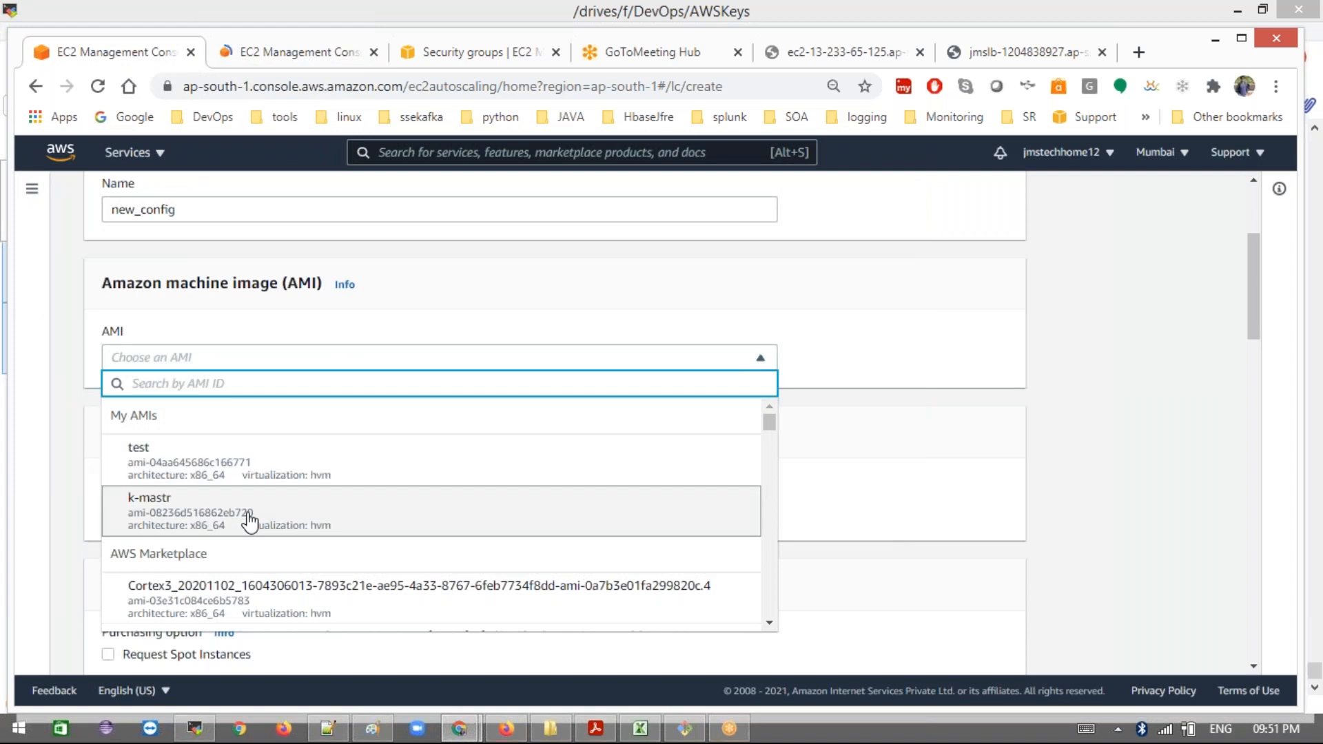
scroll(250, 522, "down", 5)
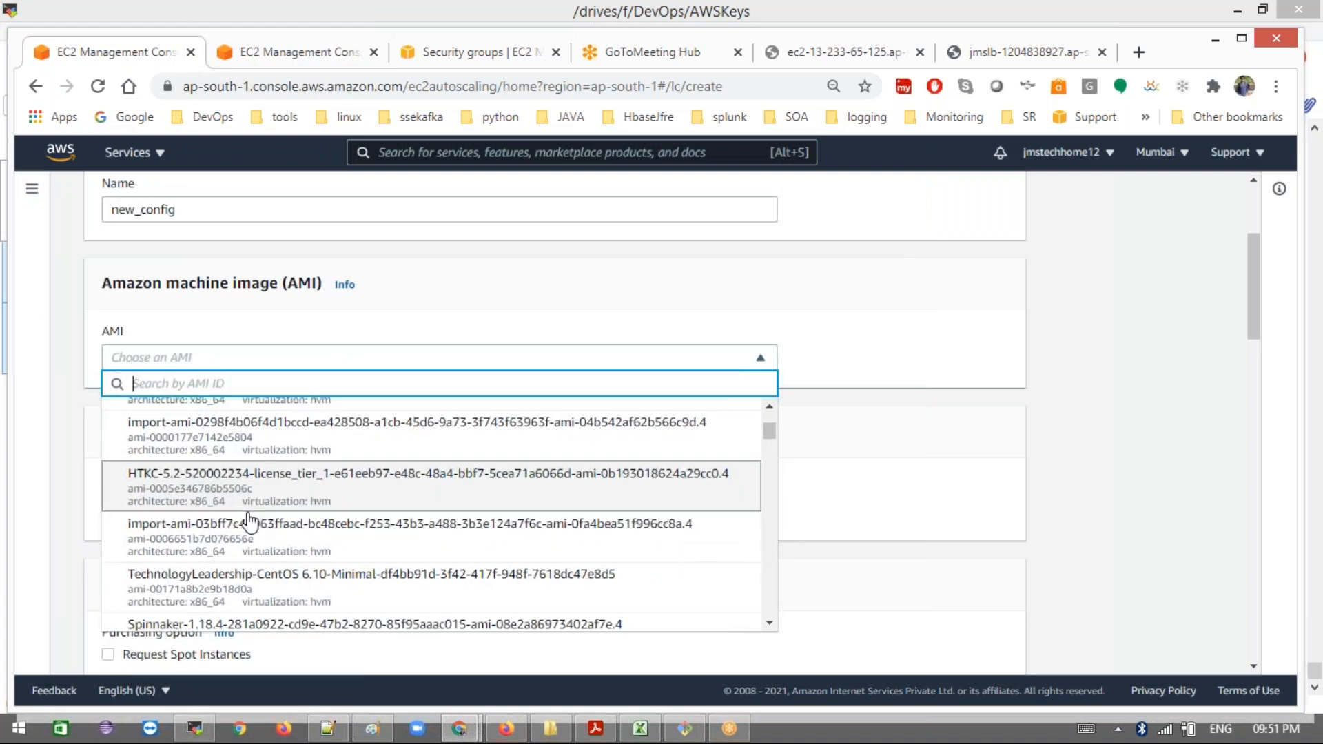
scroll(250, 522, "up", 2)
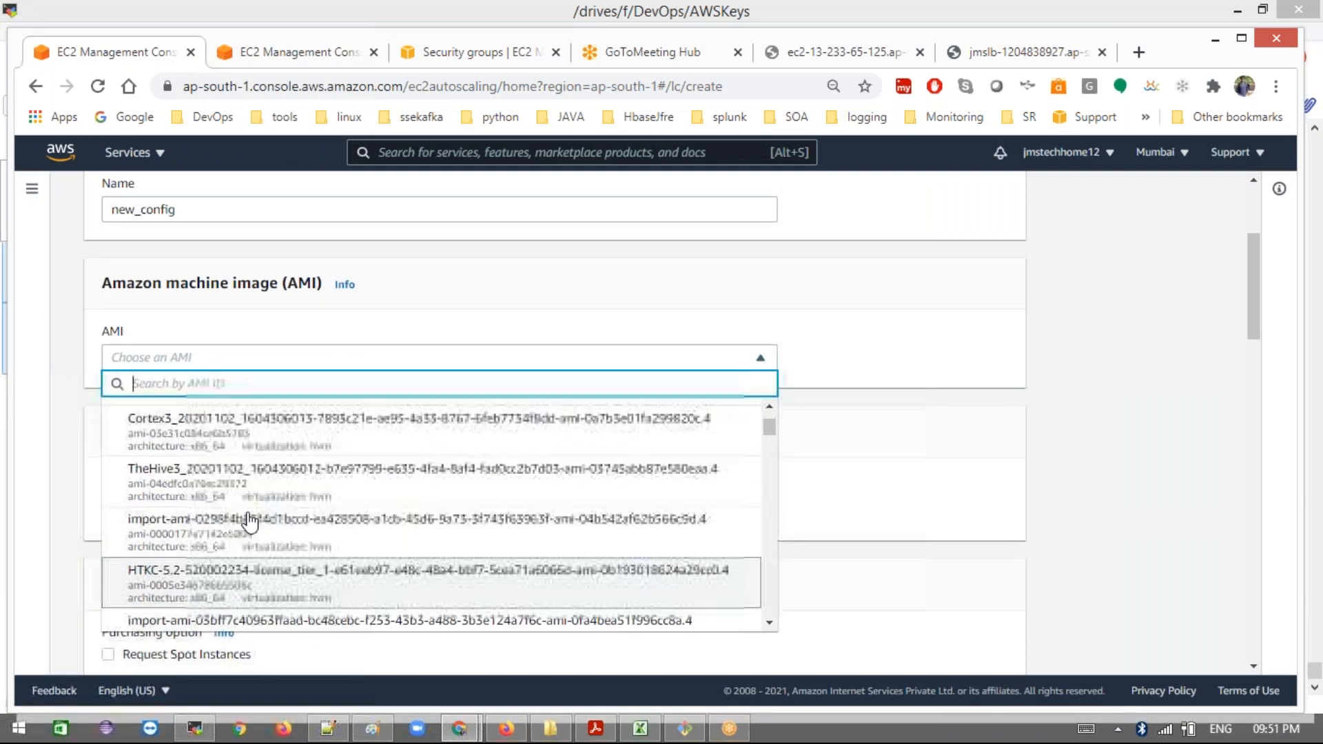
left_click(322, 61)
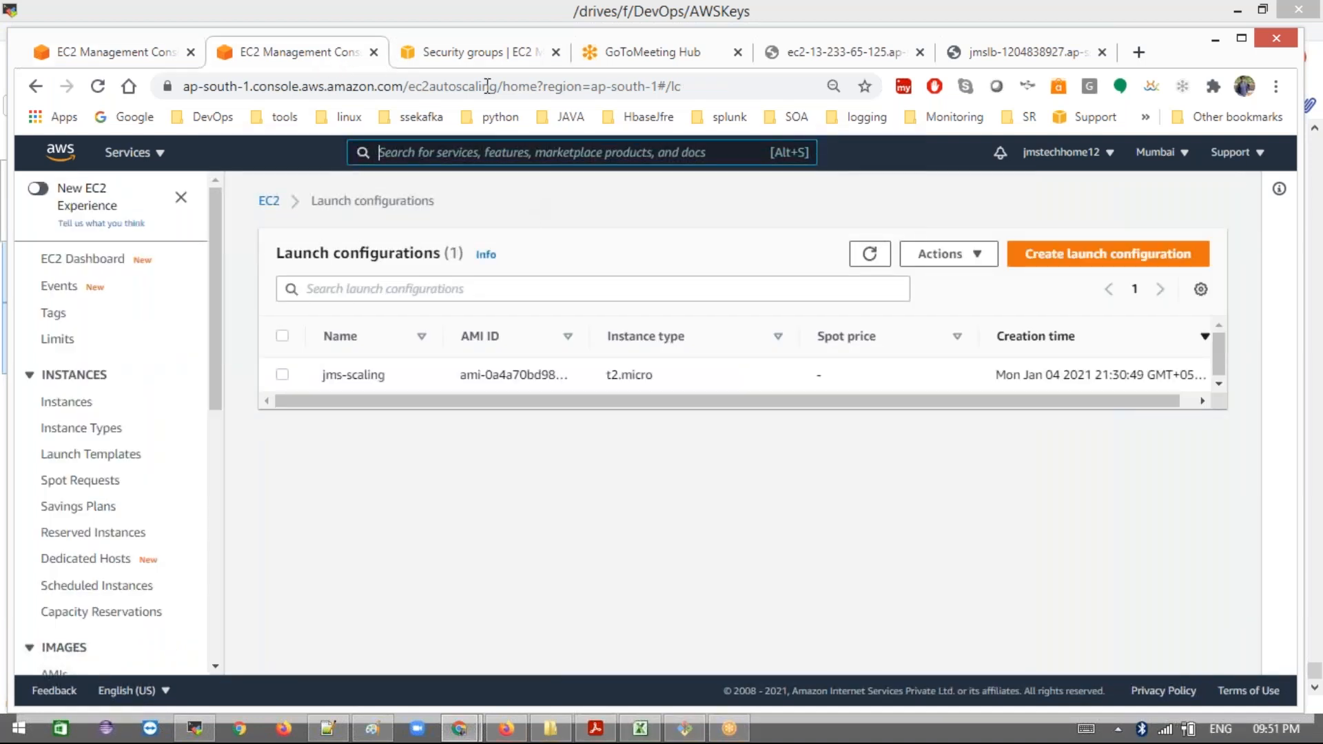
left_click(151, 54)
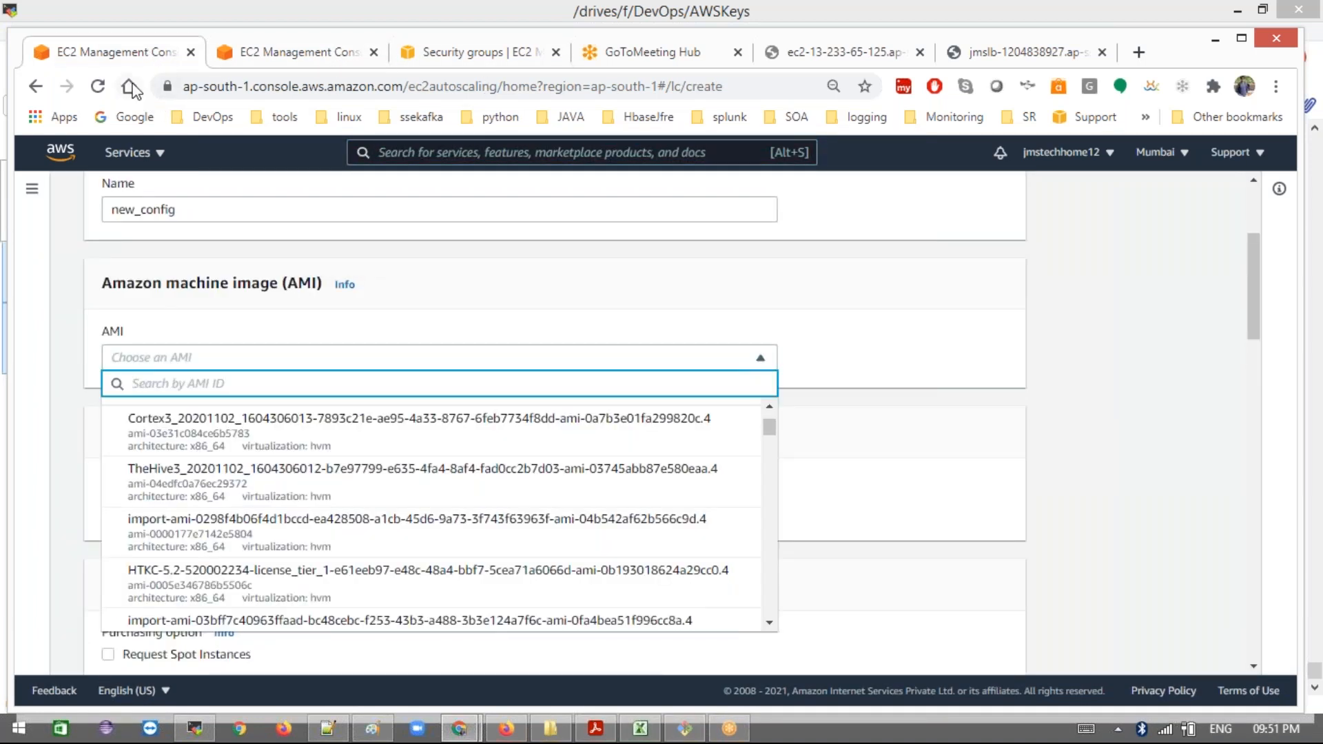
Step: Go to the EC2 dashboard, dismiss its replacement notice, and start the instance launch wizard from the running instances page
left_click(137, 155)
left_click(114, 249)
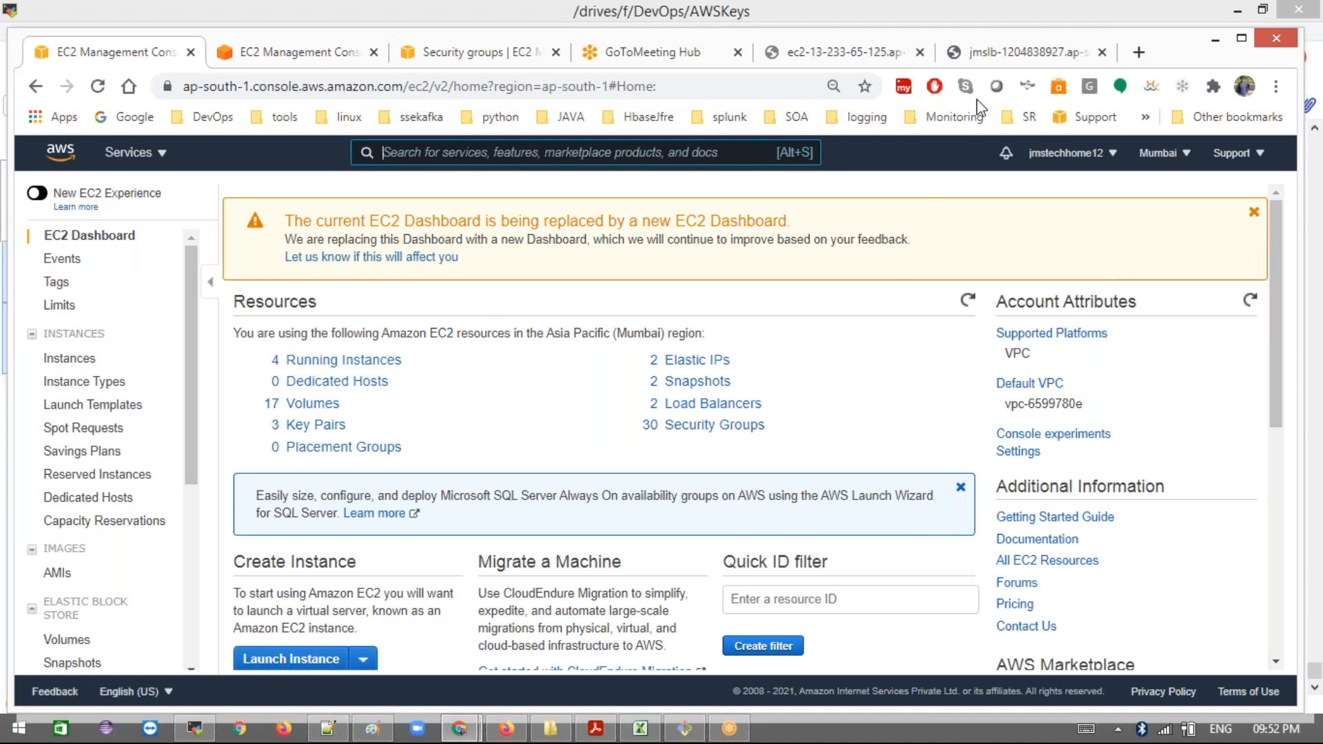
left_click(989, 83)
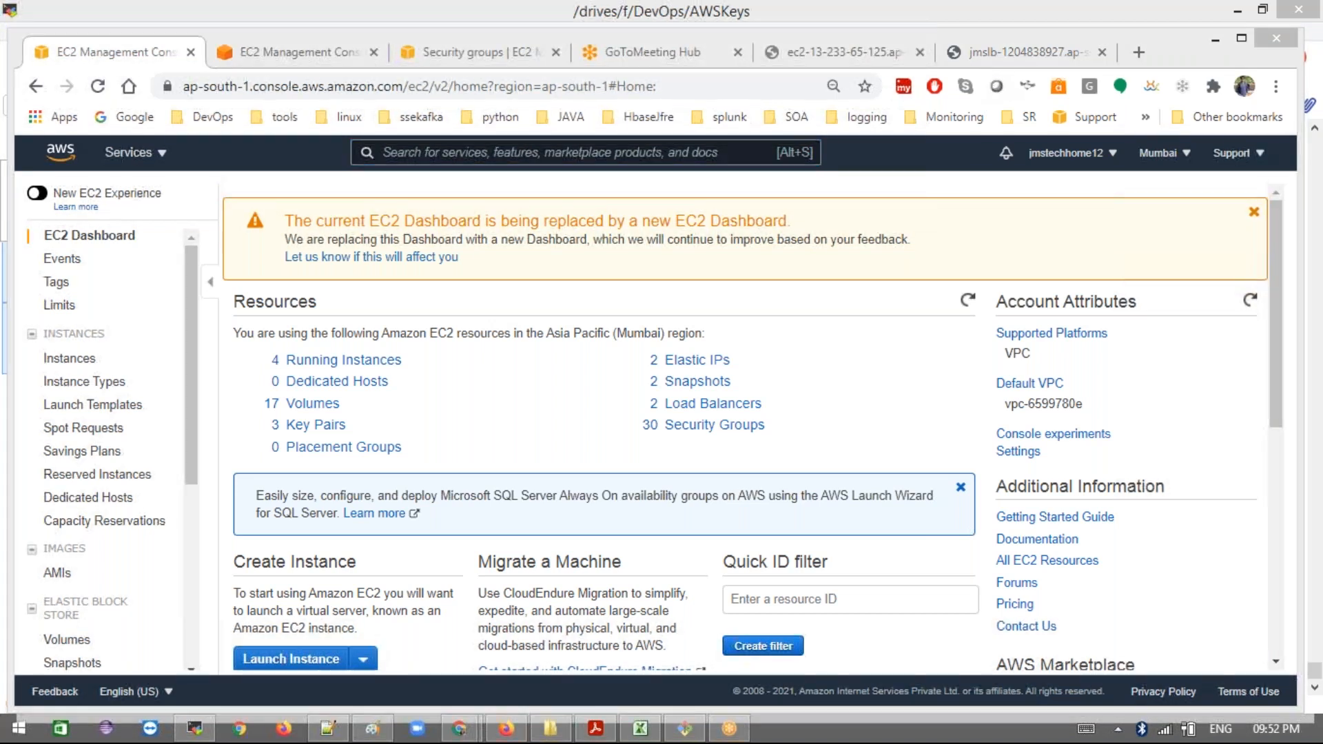
left_click(1254, 212)
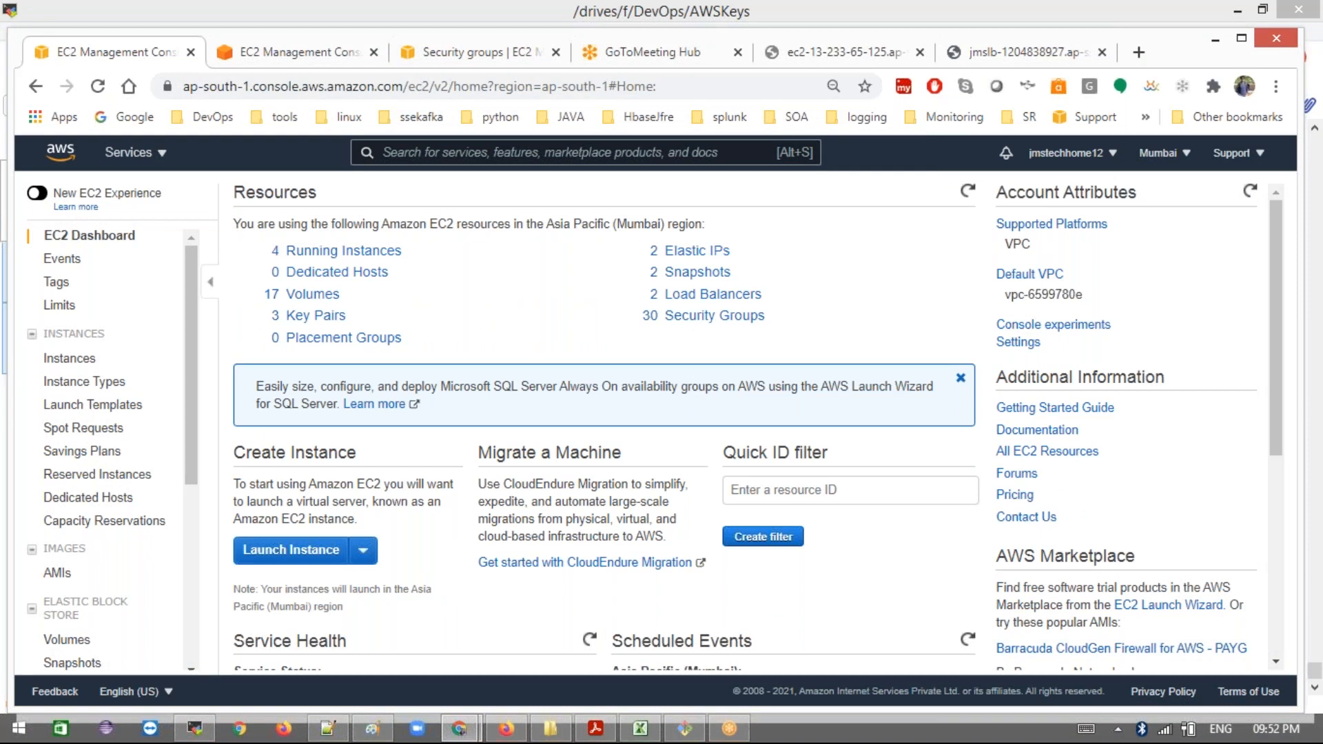
left_click(376, 252)
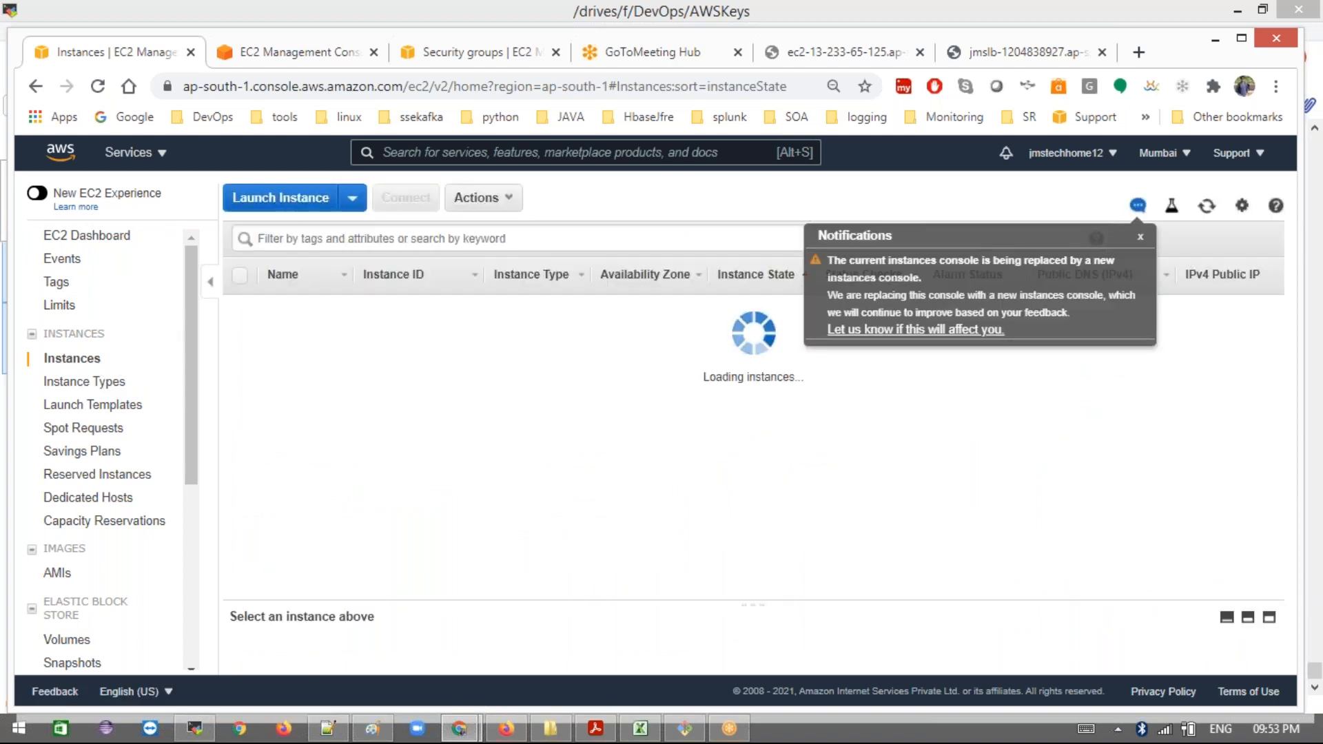
left_click(286, 204)
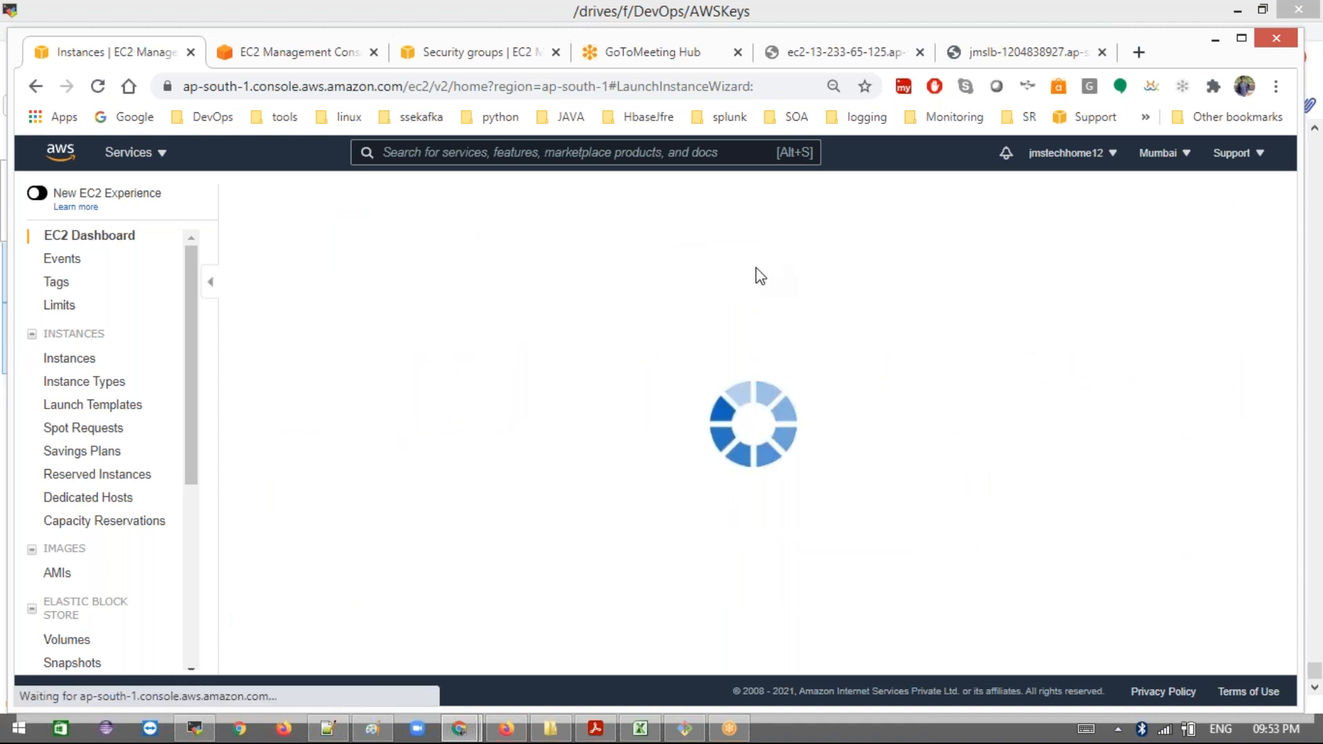
left_click(319, 62)
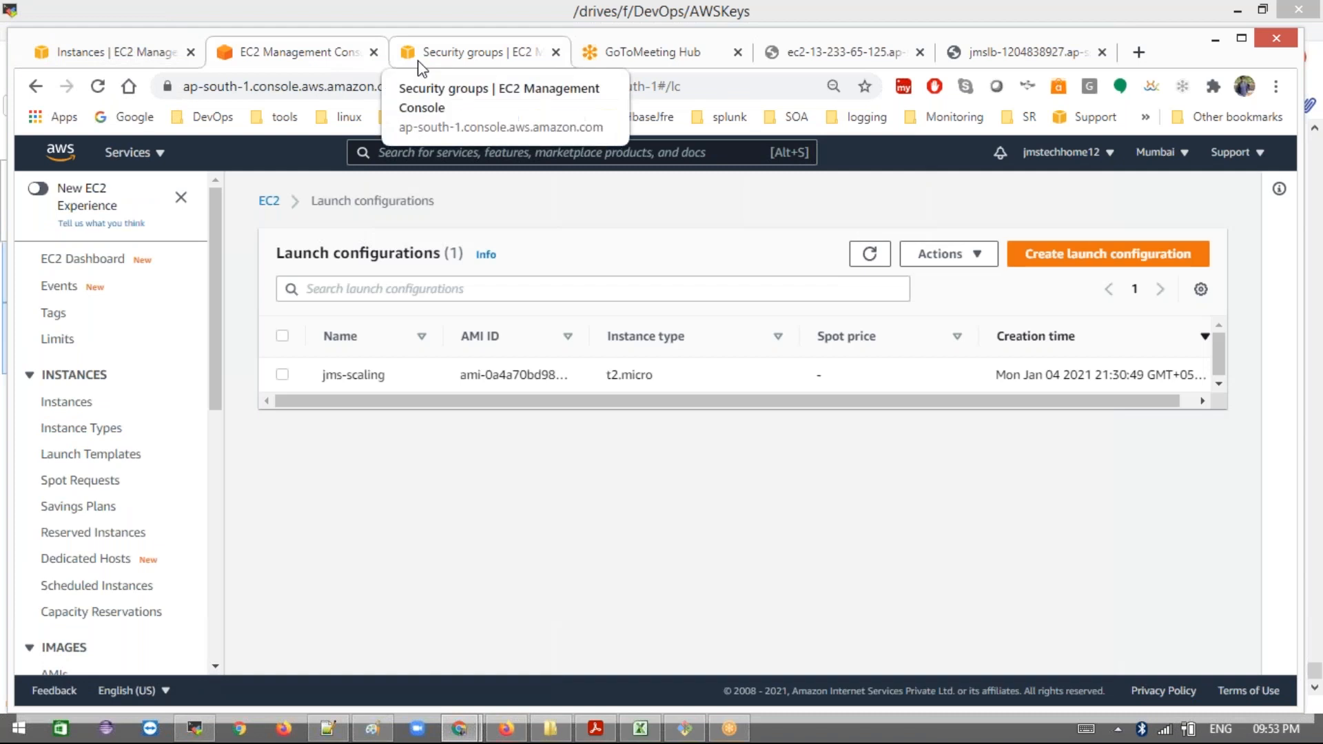
left_click(65, 60)
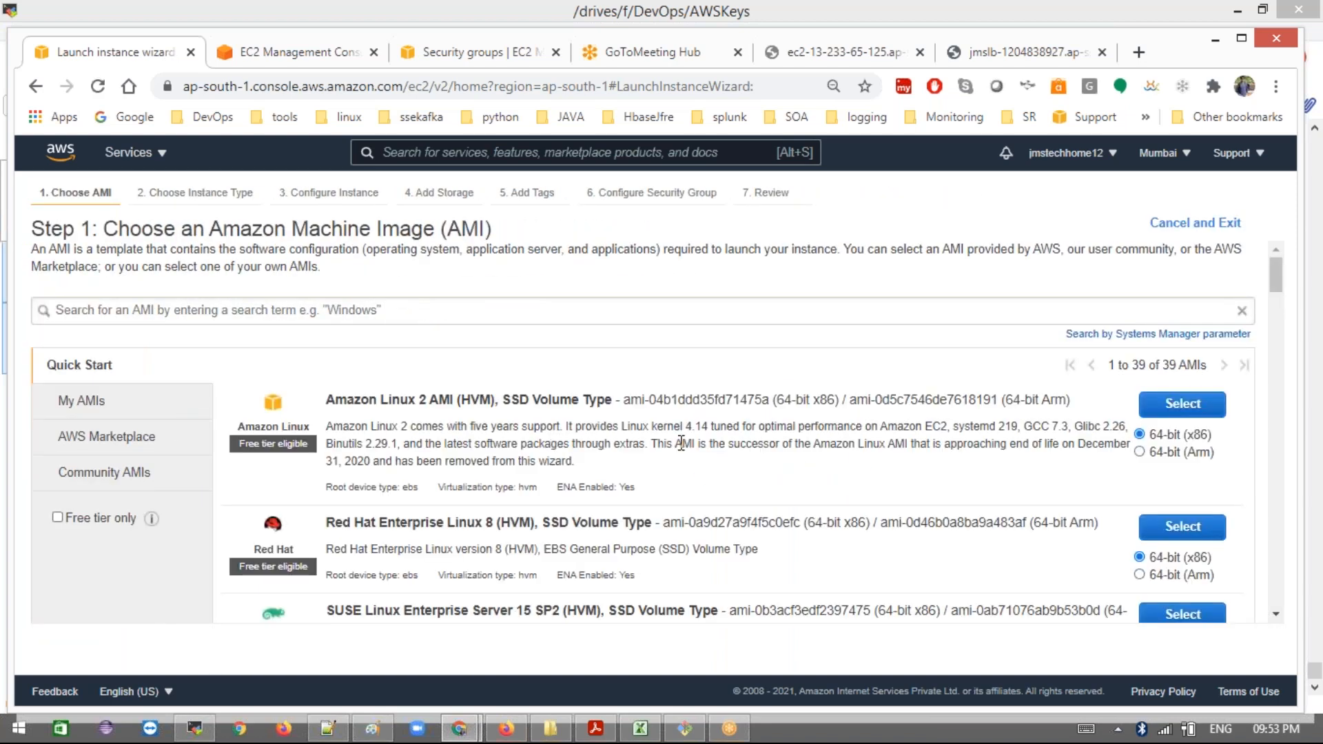
Step: Copy the 64-bit x86 AMI ID of Amazon Linux 2, ami-04b1ddd35fd71475a, from the launch wizard
scroll(680, 444, "down", 1)
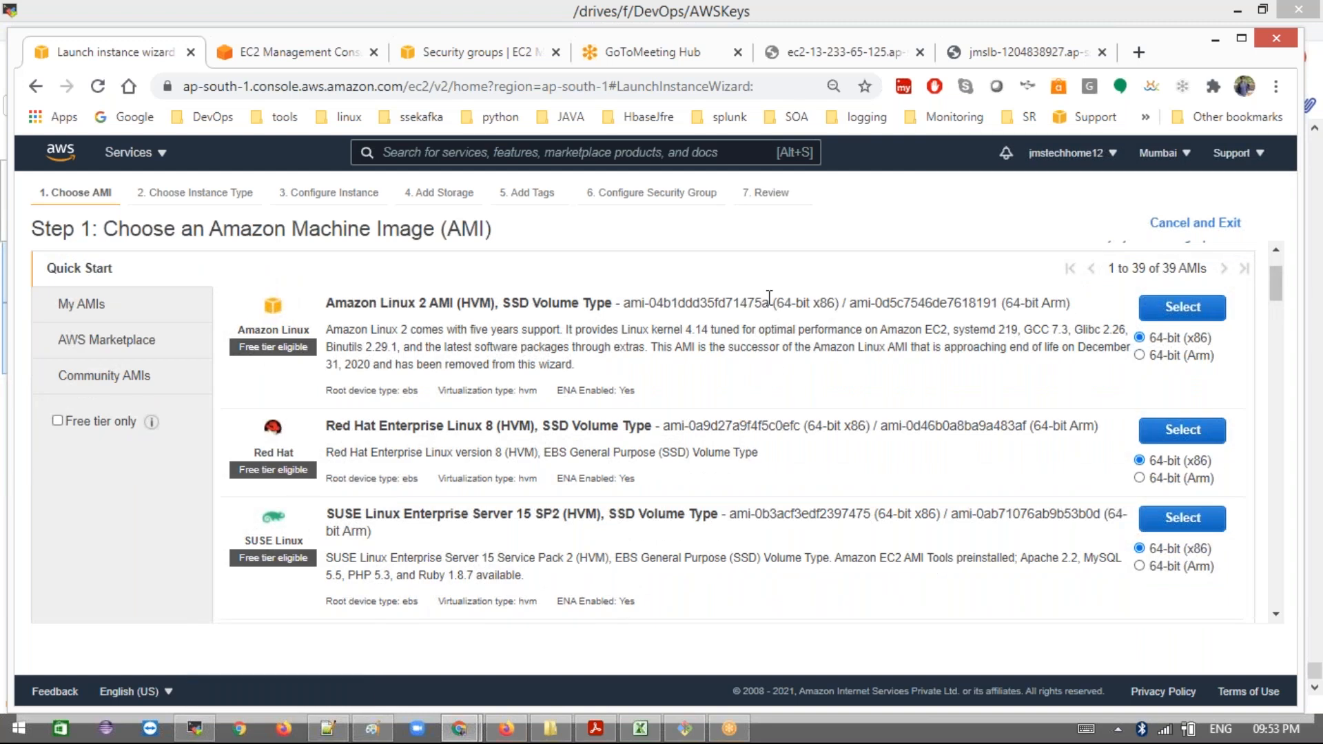
left_click_drag(770, 297, 624, 303)
key("ctrl+c")
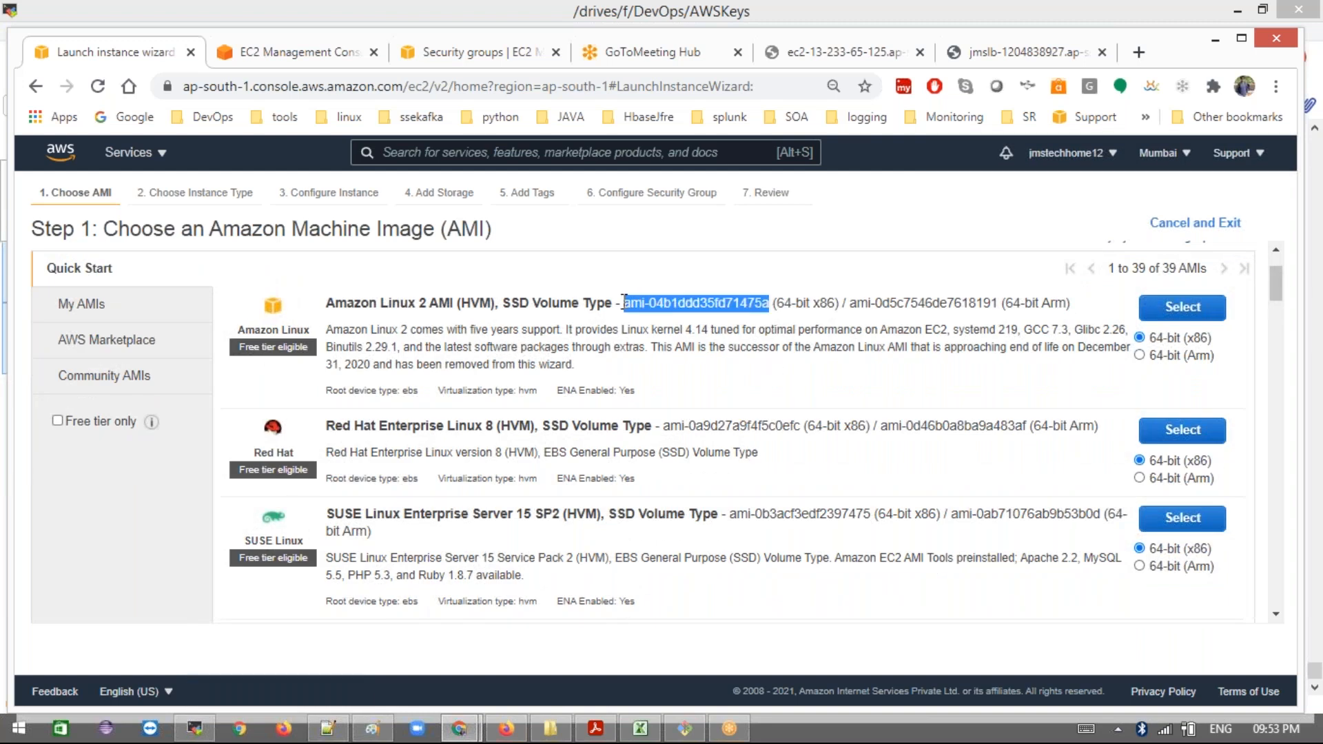
left_click(297, 55)
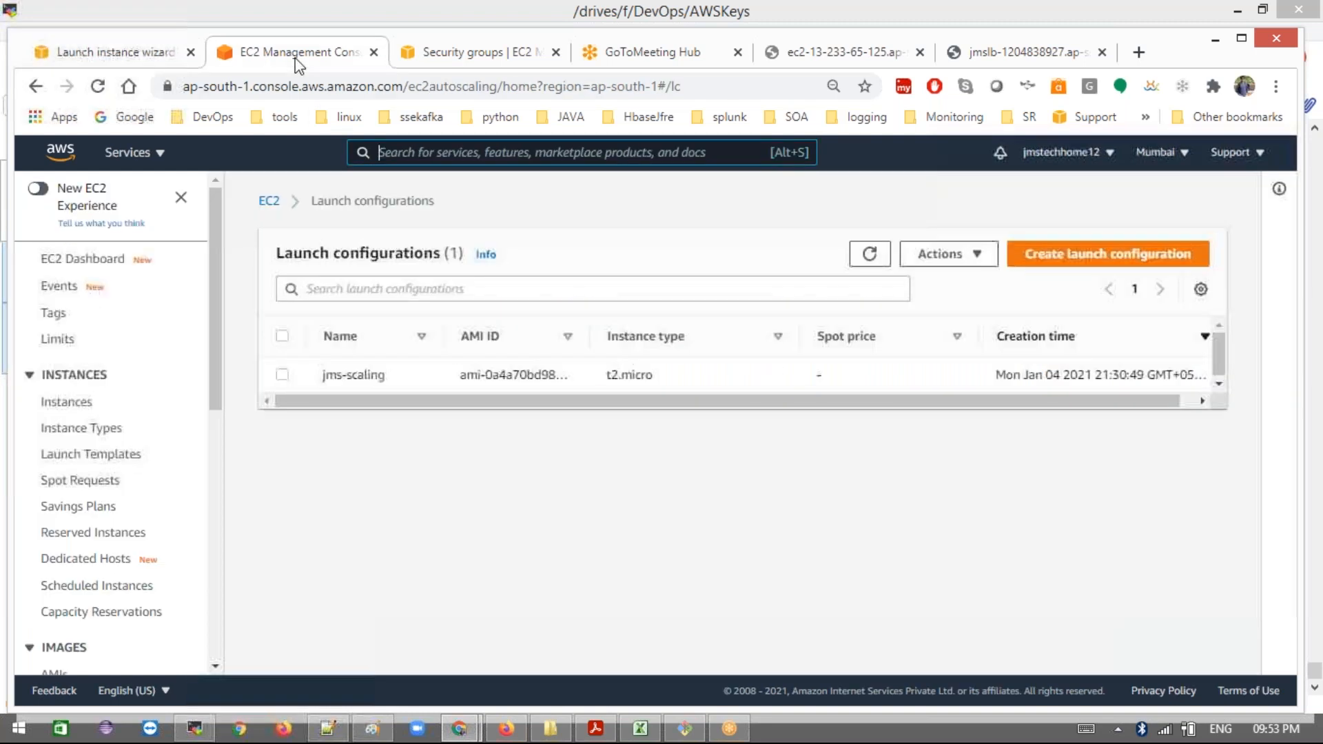
left_click(141, 55)
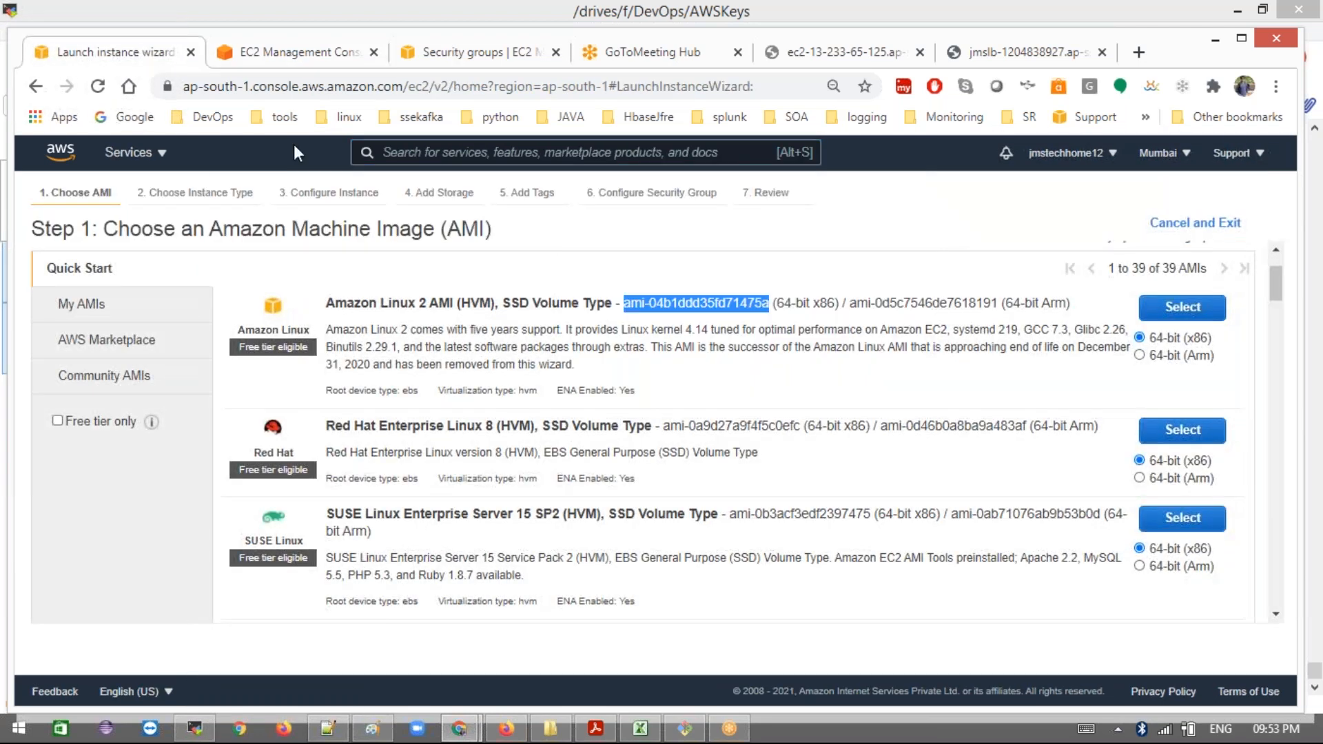
Step: Start a new launch configuration and choose its AMI by searching for the copied ID ami-04b1ddd35fd71475a
left_click(297, 52)
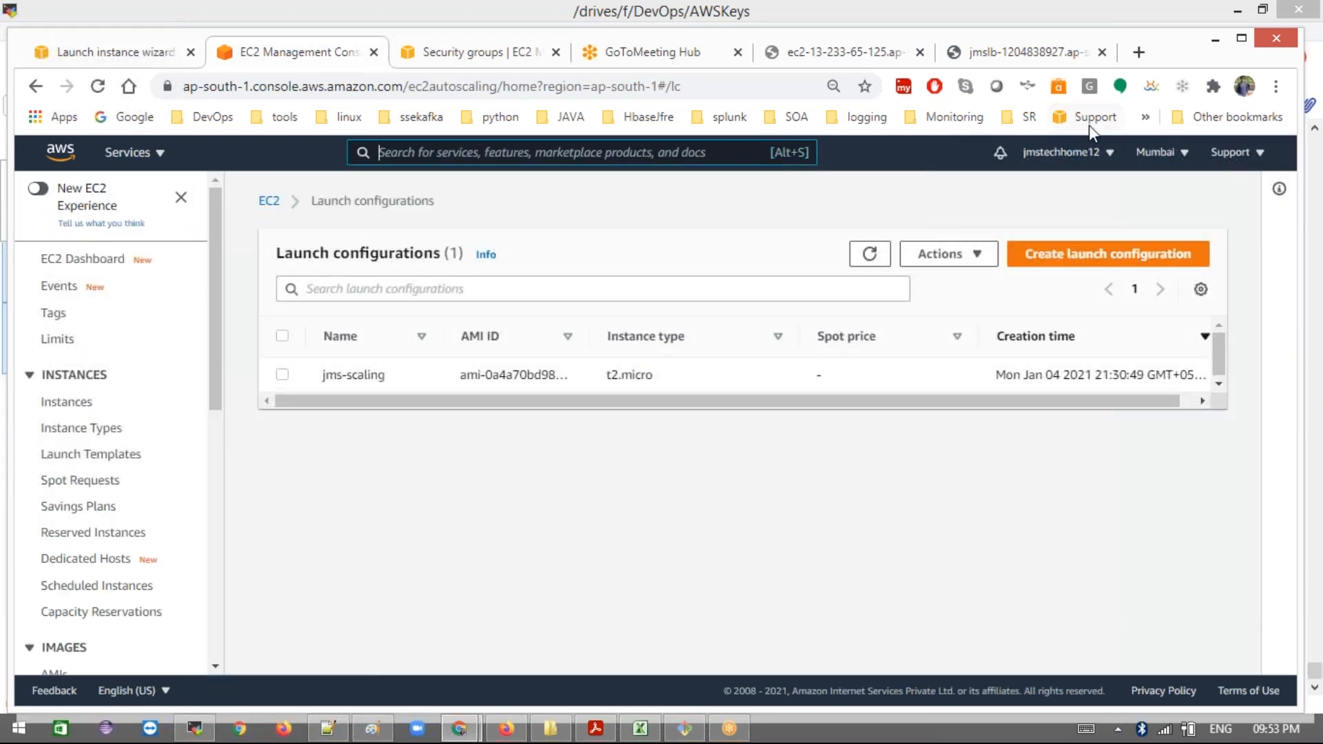
left_click(1076, 259)
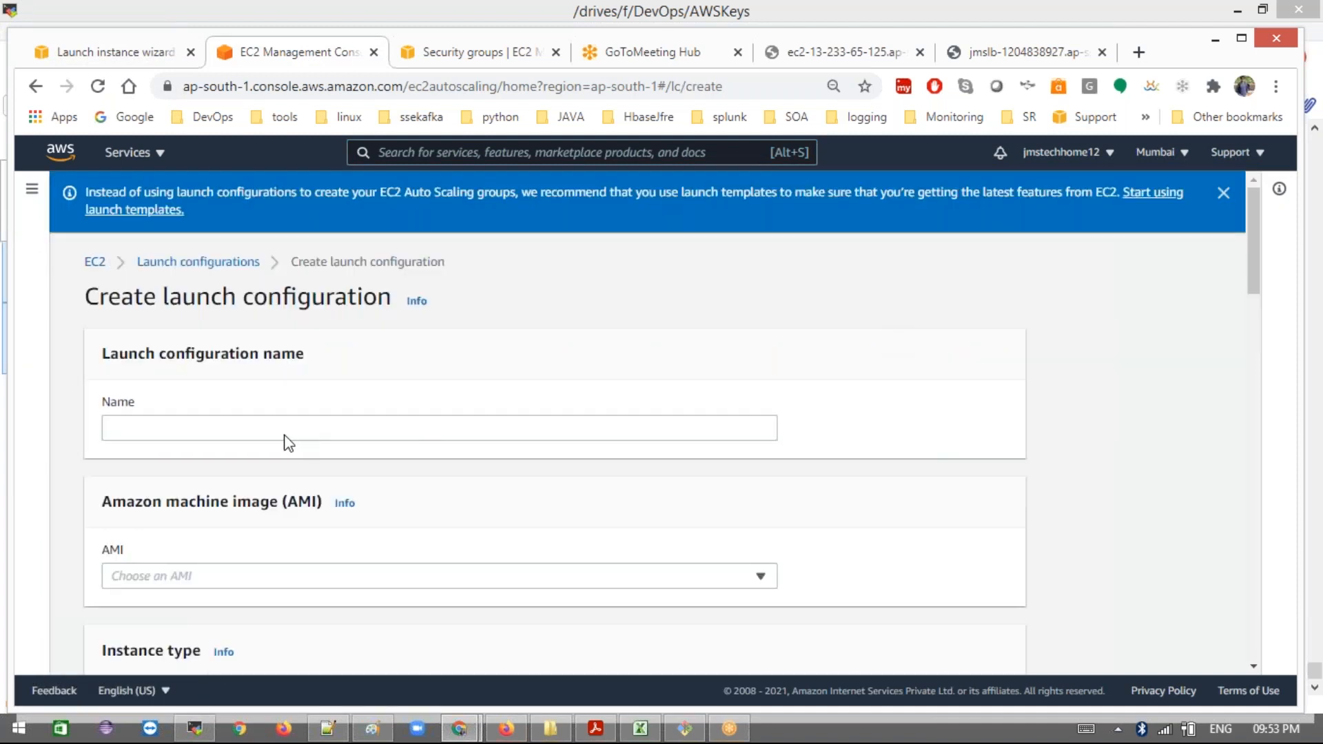
scroll(288, 444, "down", 3)
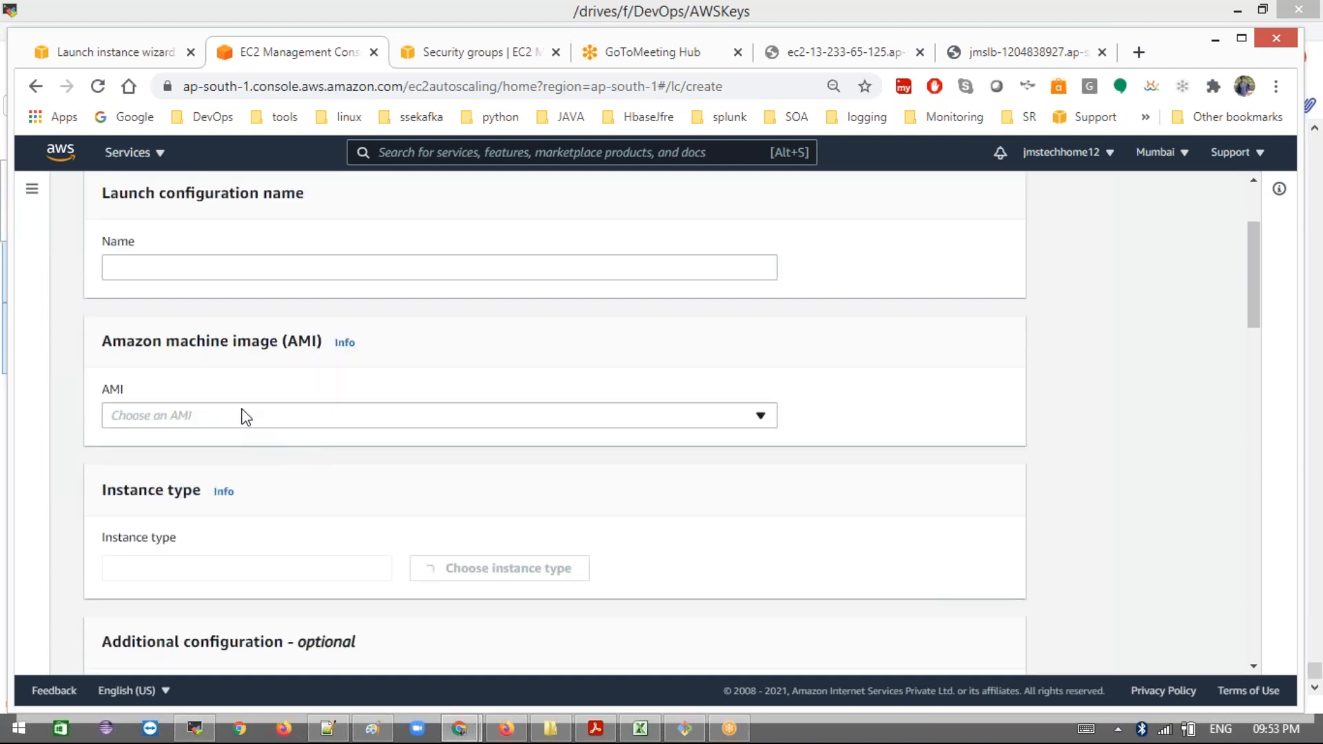
left_click(241, 415)
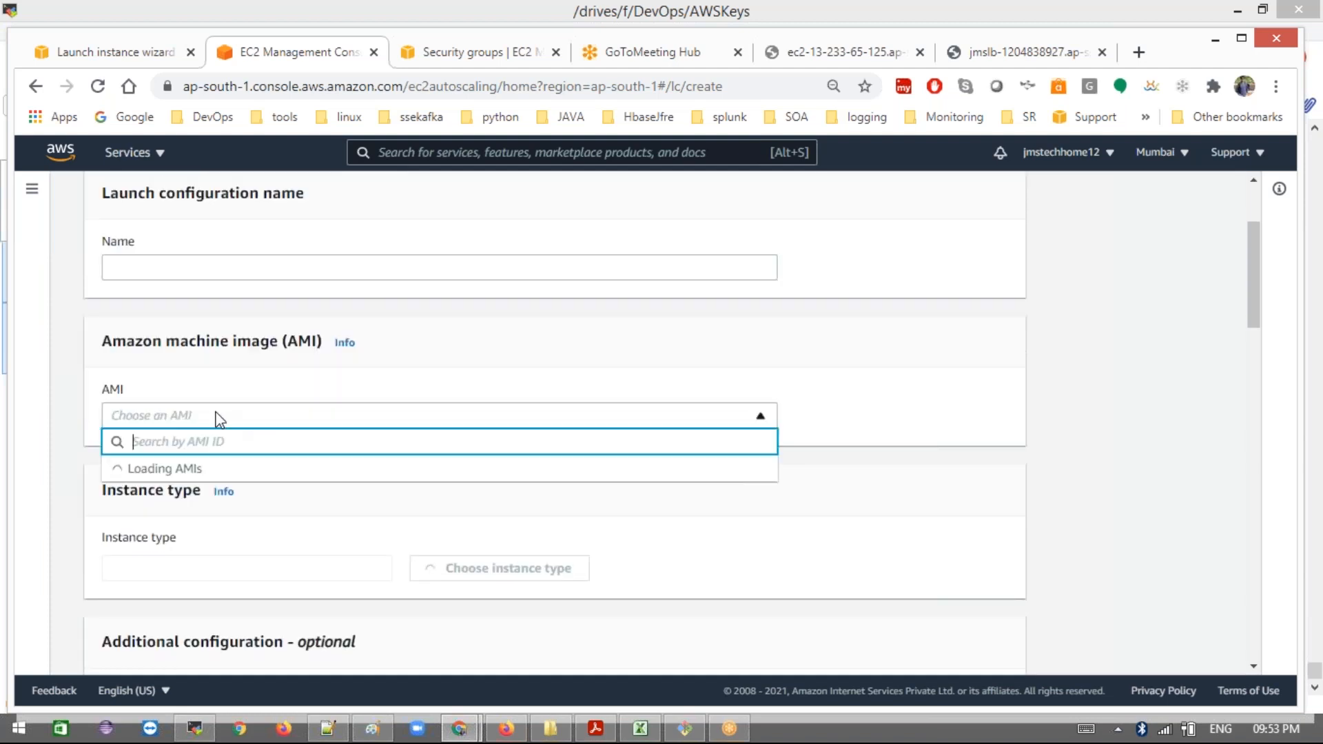
key("ctrl+v")
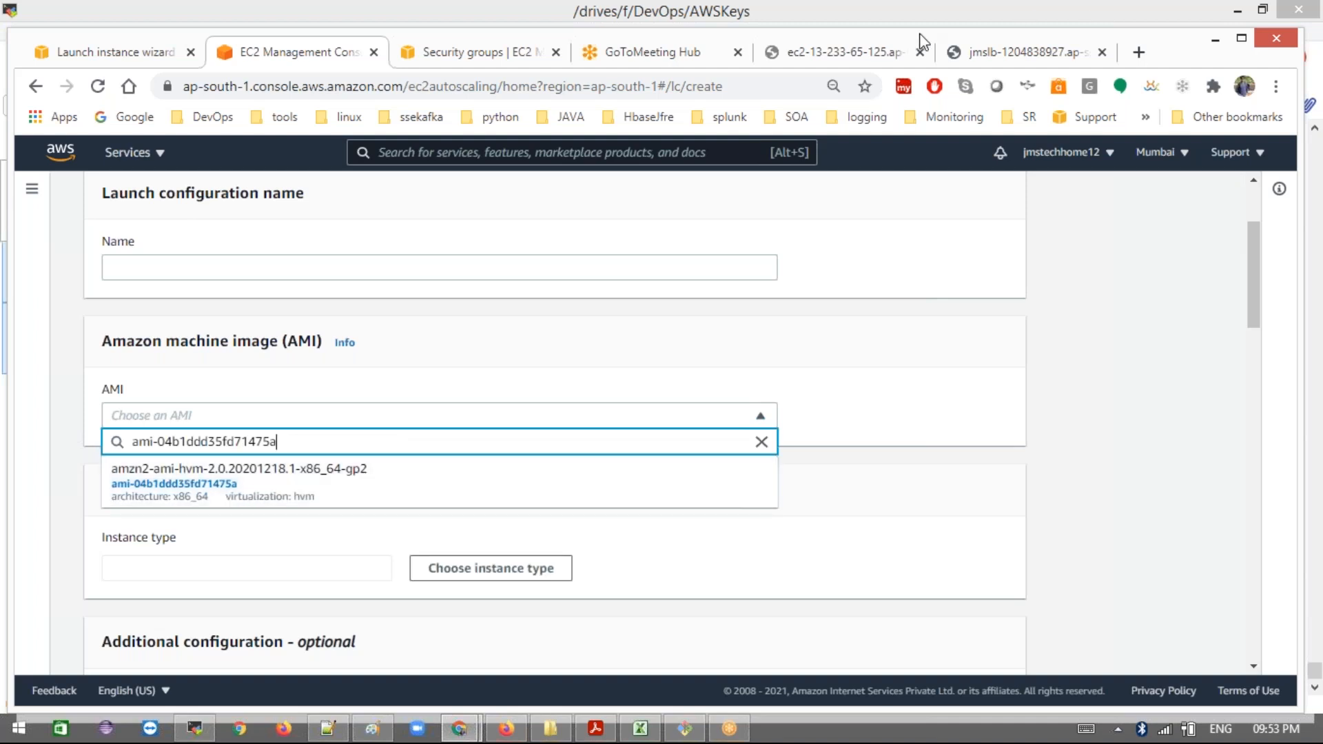
left_click(283, 494)
left_click(323, 497)
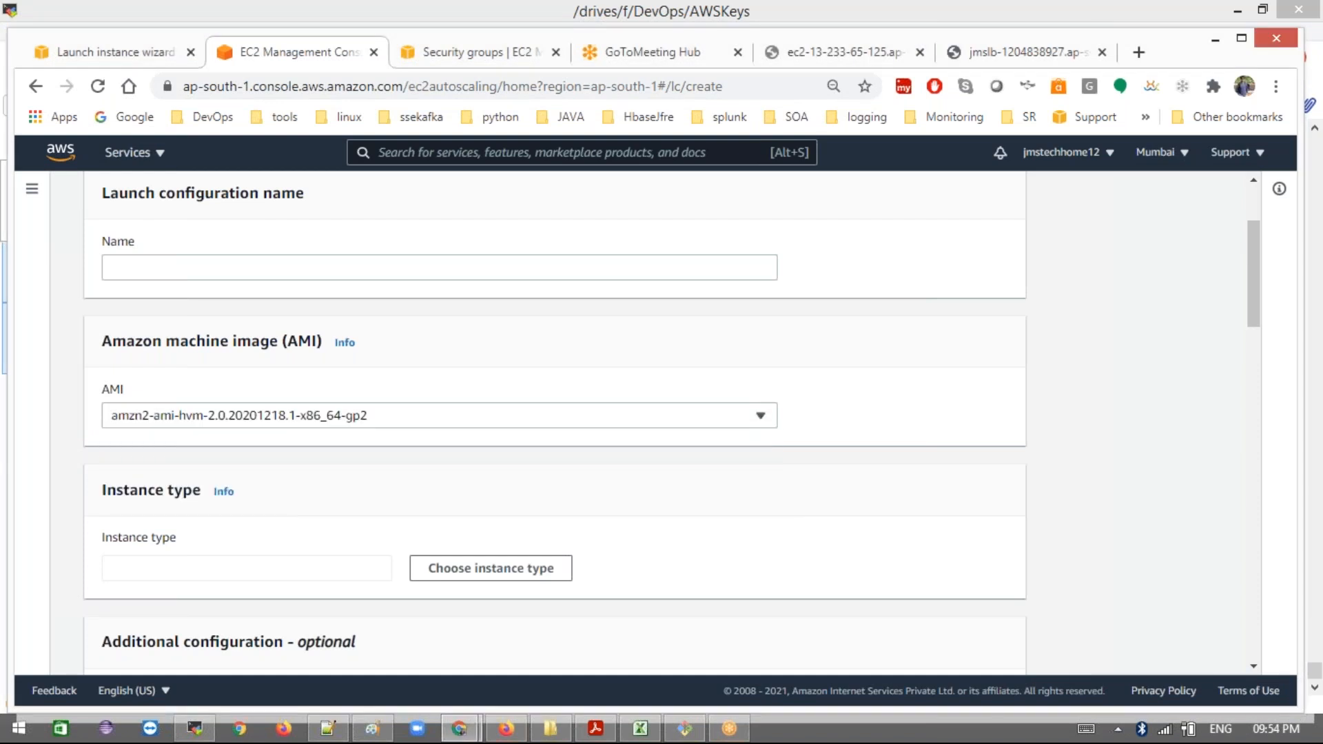
Step: Set the launch configuration's instance type to t2.micro, filtering the instance types by "t2.m"
scroll(462, 491, "down", 2)
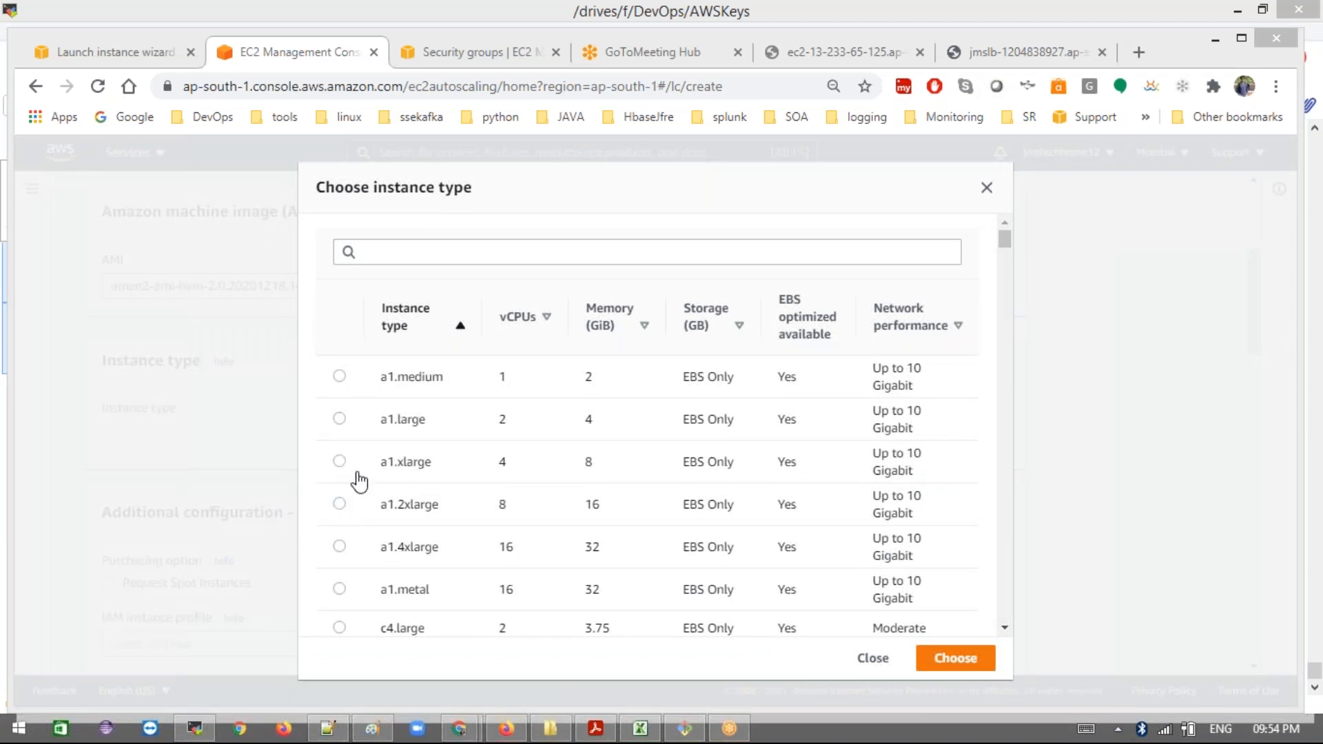
left_click(396, 255)
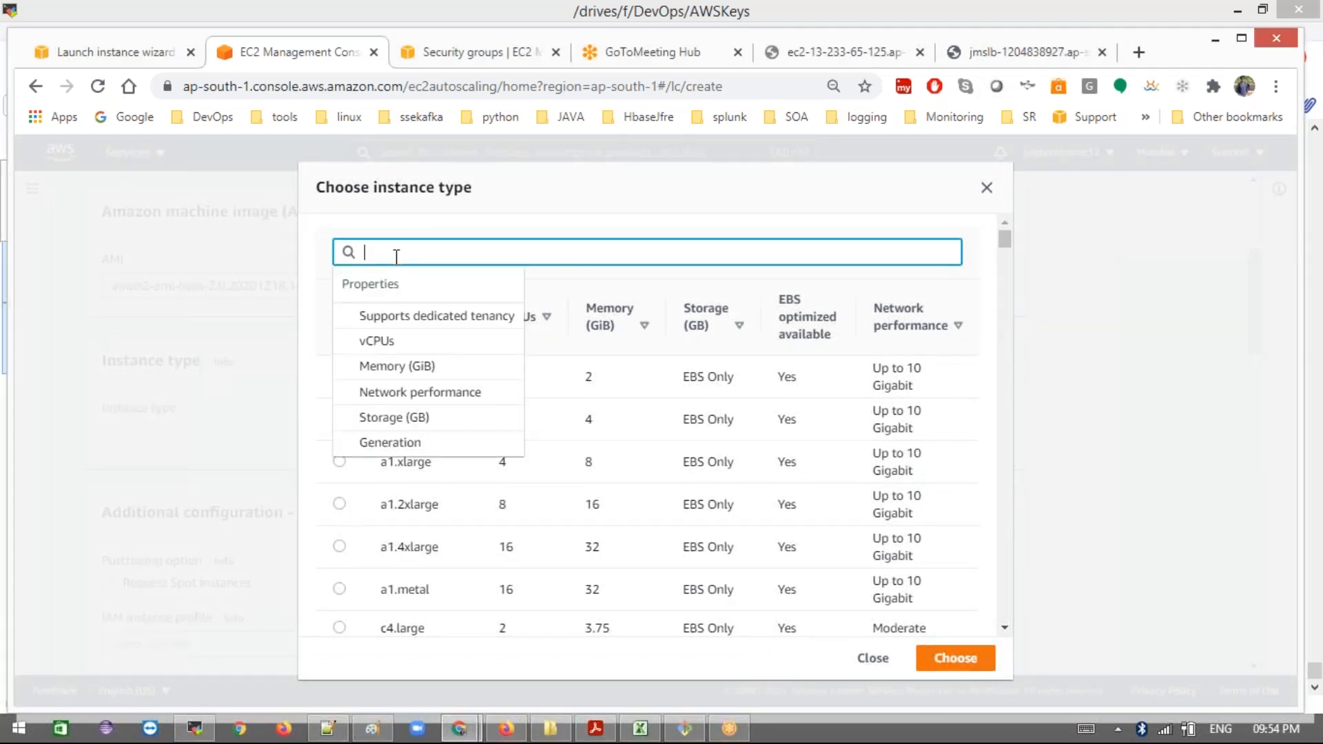
type("t2")
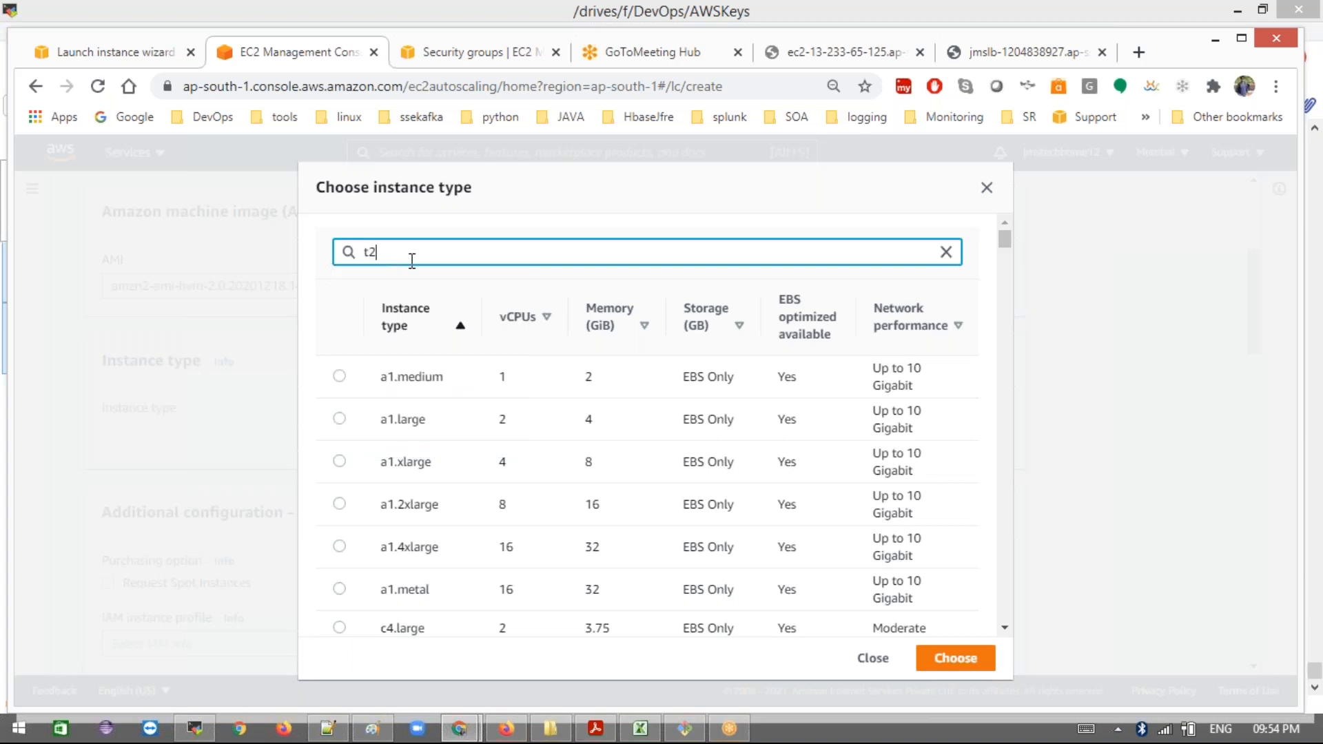
type(".m")
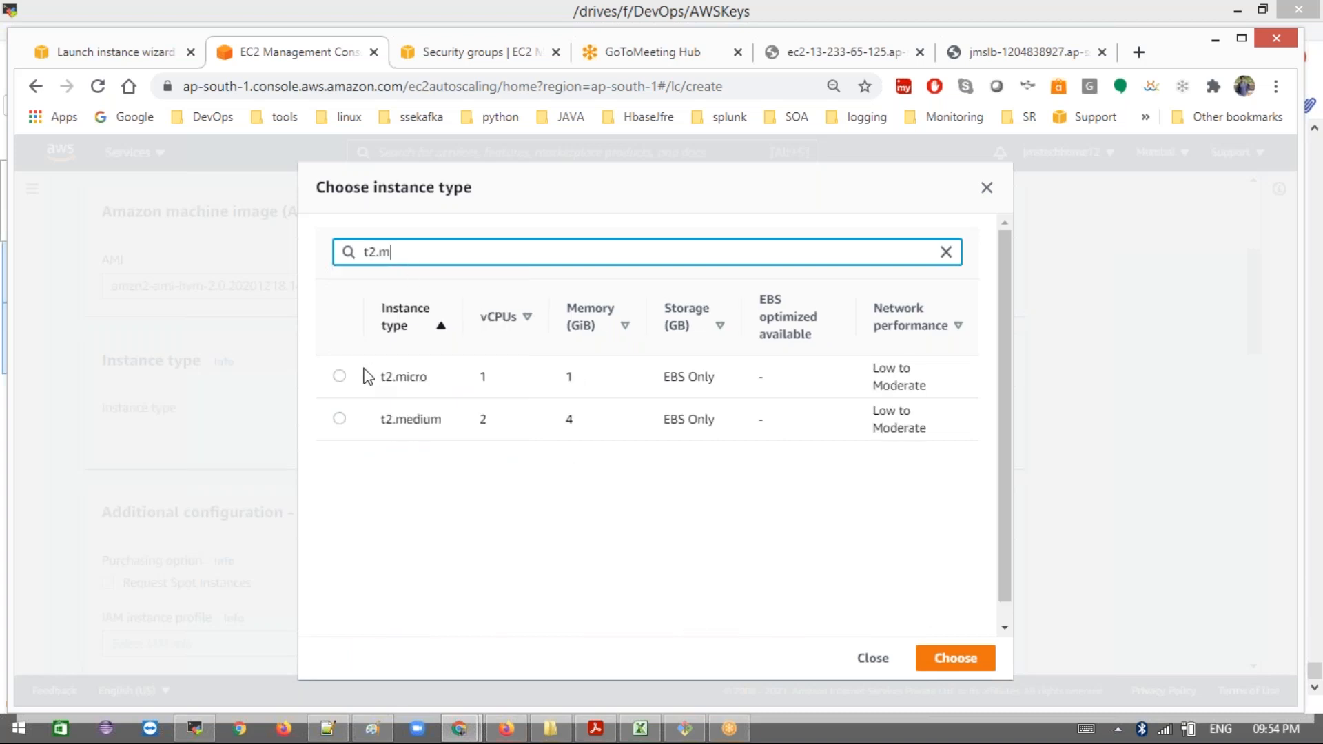
left_click(356, 378)
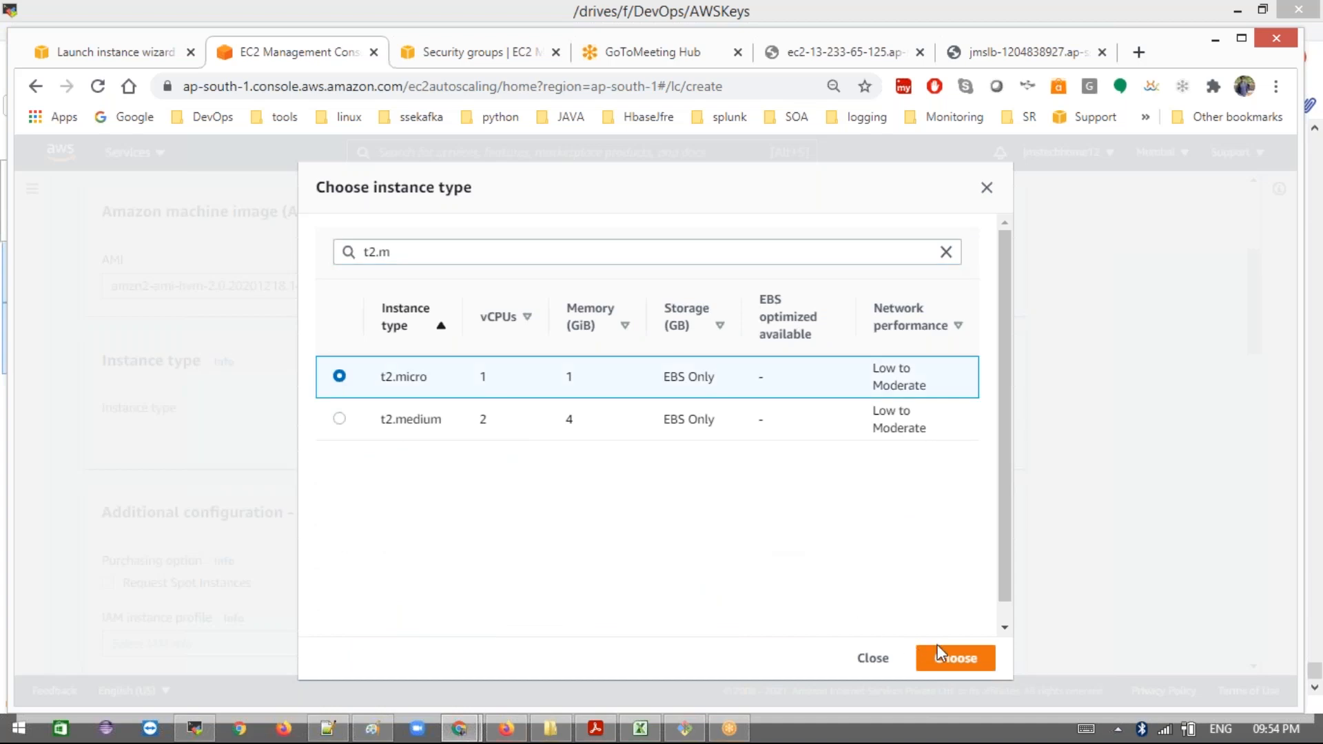
left_click(965, 658)
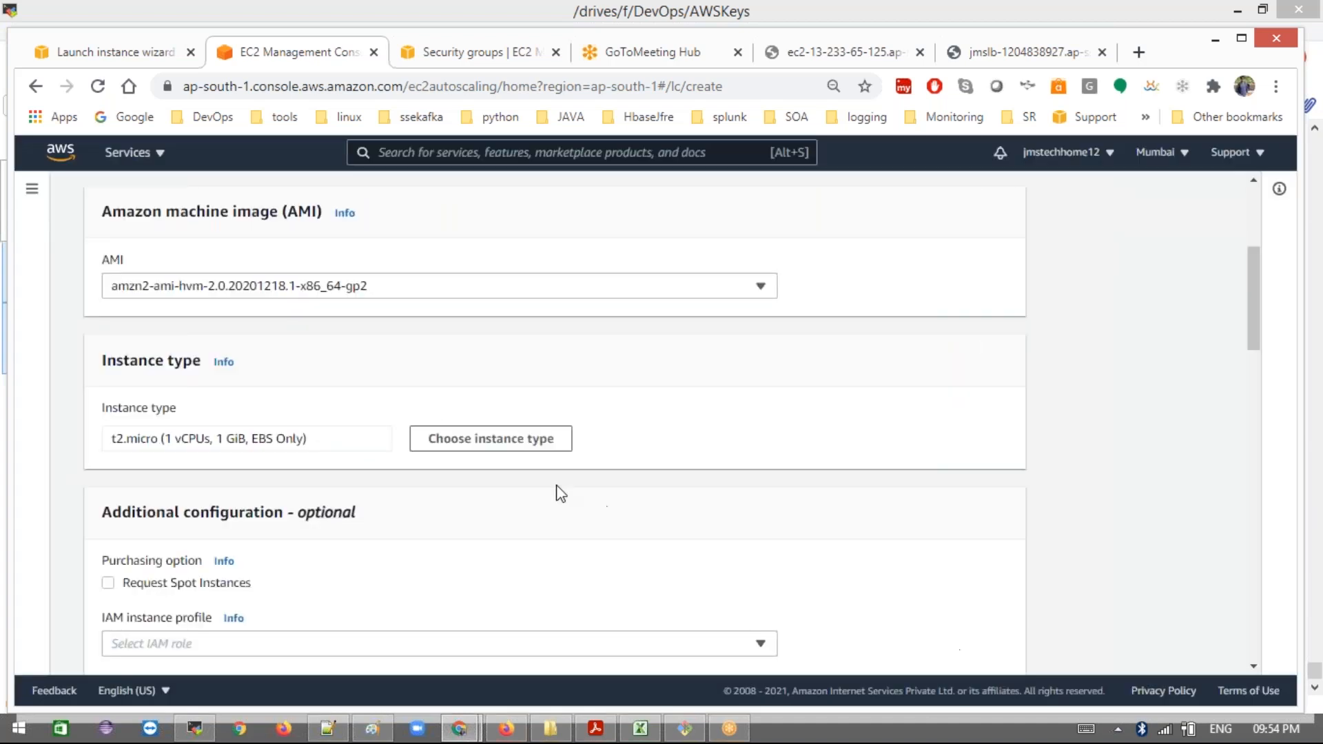
Step: Add a custom TCP rule for port 80 with source Anywhere to the launch configuration's new security group
scroll(287, 471, "down", 7)
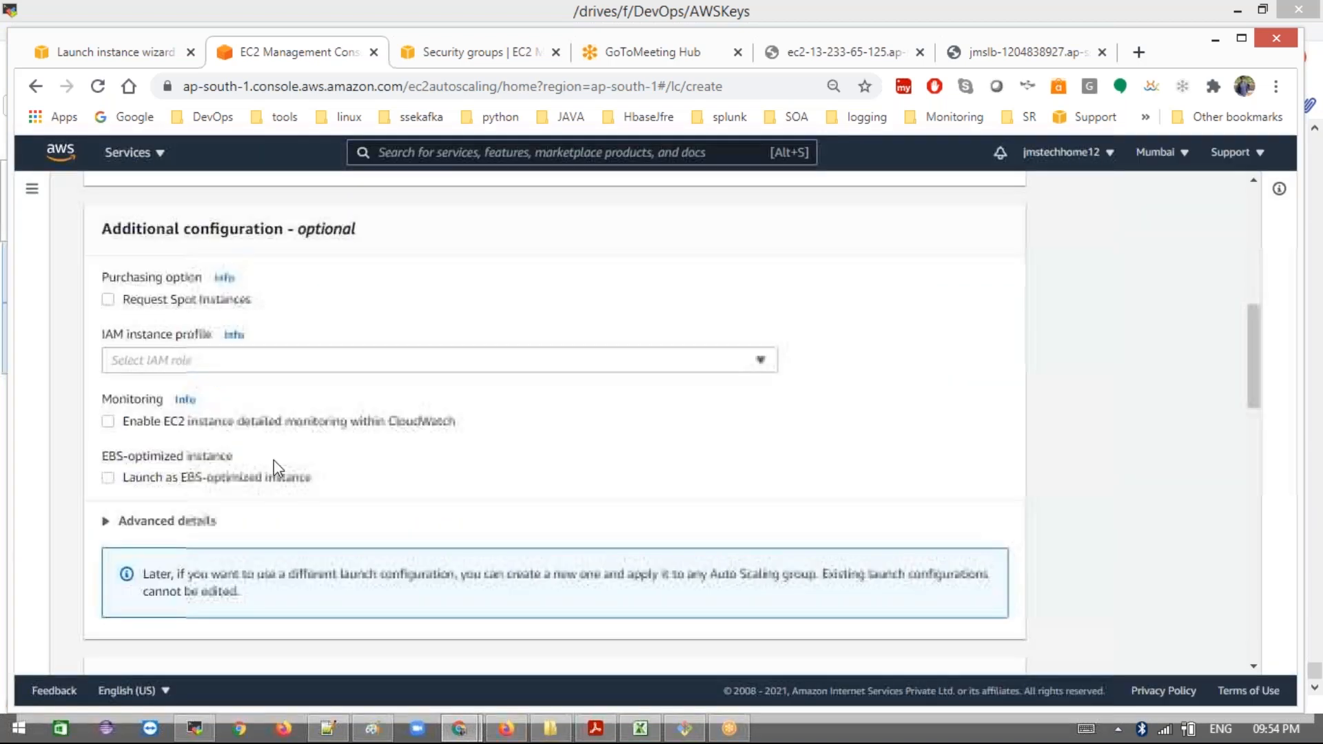
scroll(230, 399, "up", 2)
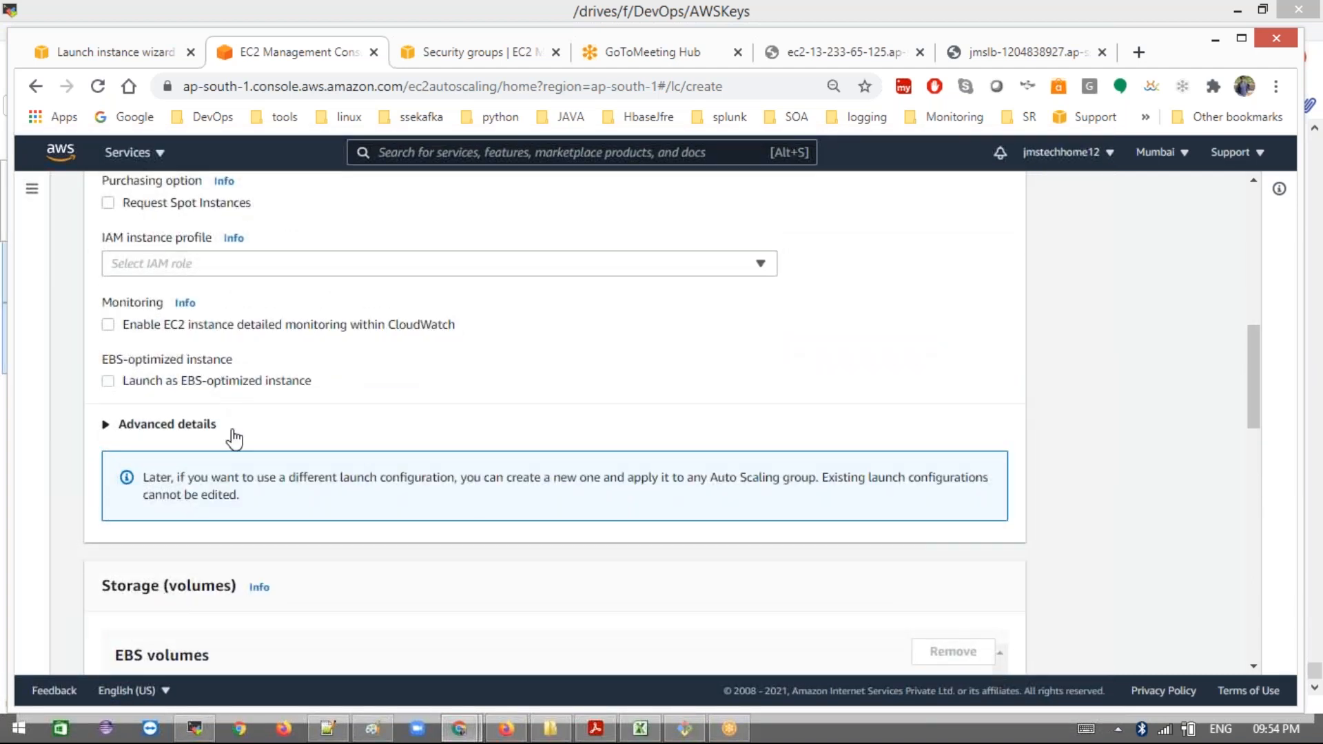
scroll(234, 439, "down", 7)
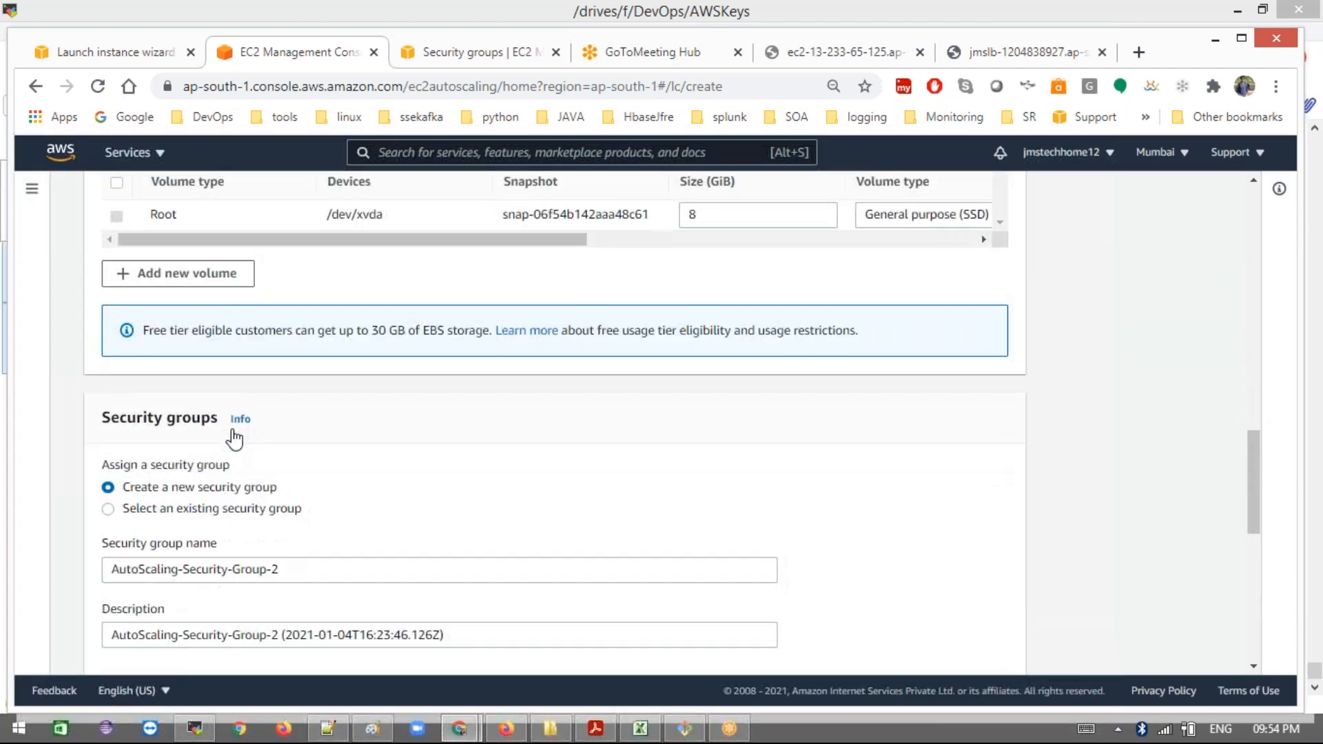
scroll(235, 439, "down", 6)
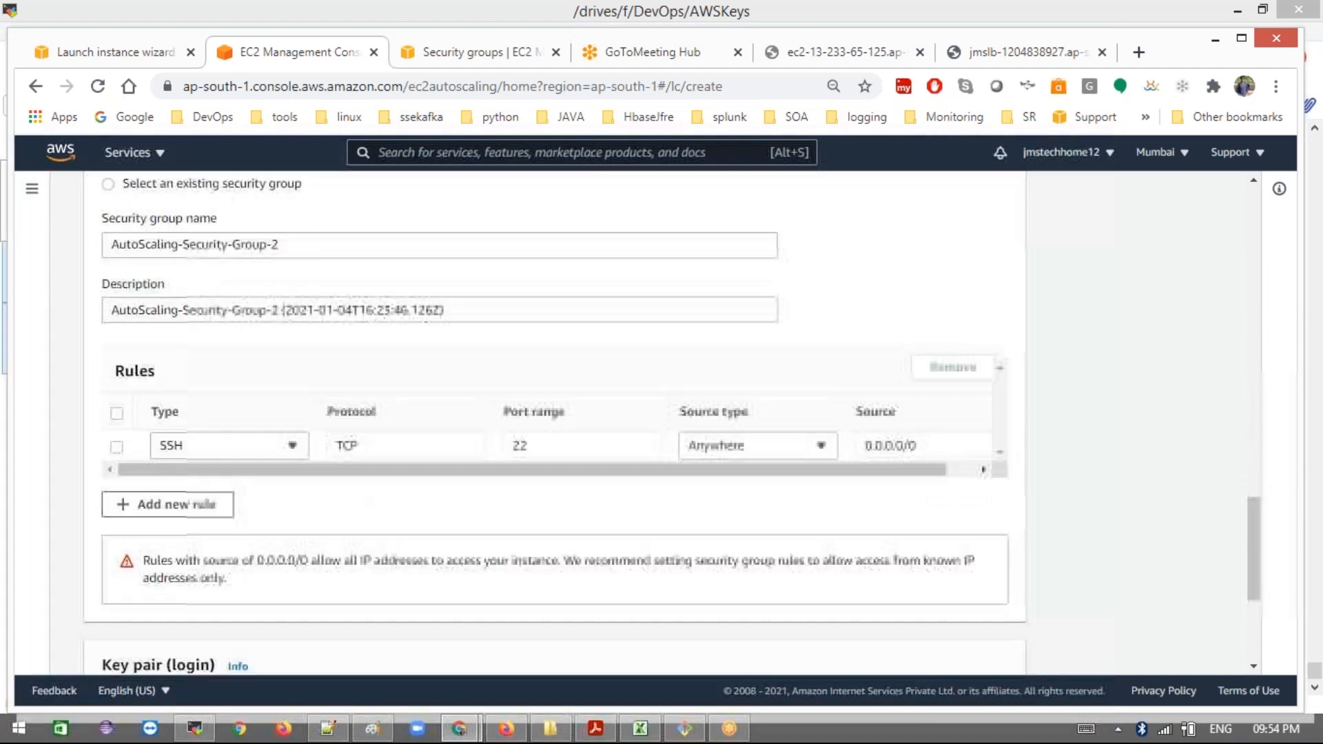
left_click(177, 418)
left_click(568, 388)
key("BackSpace")
type("80")
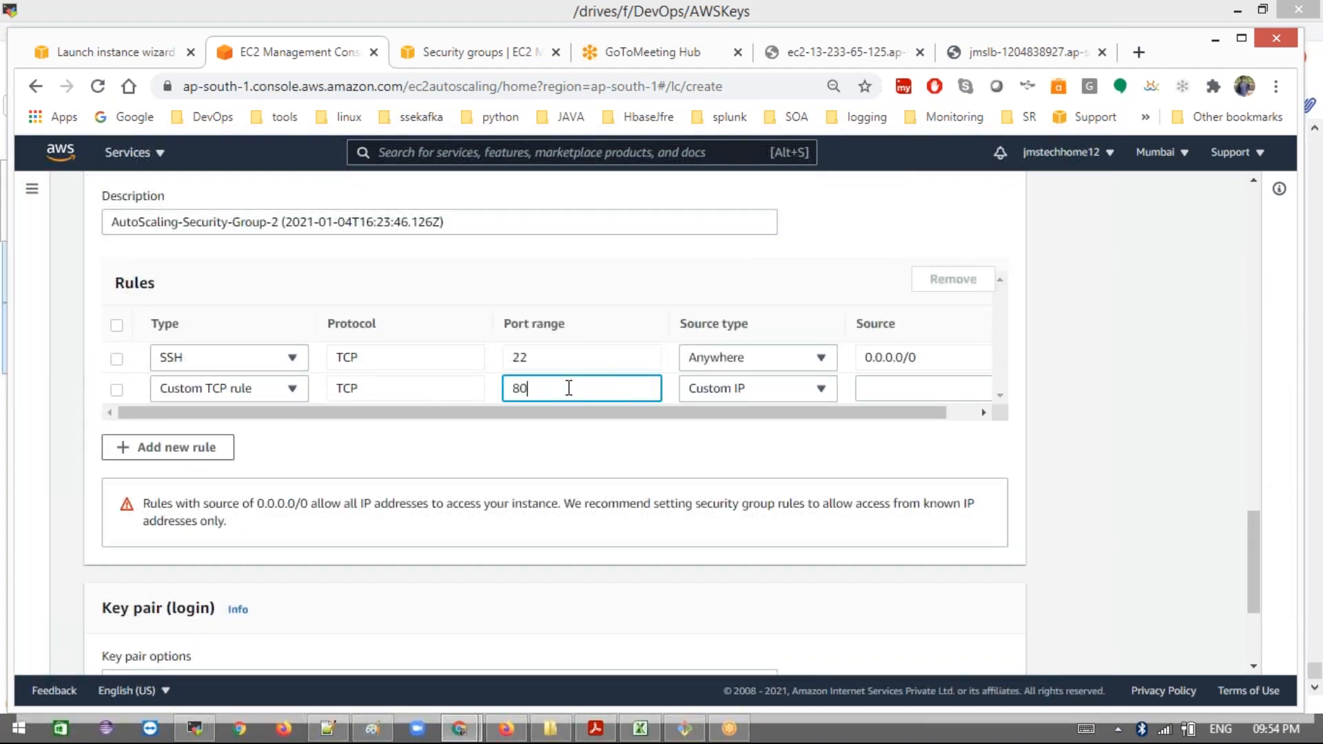
left_click(790, 419)
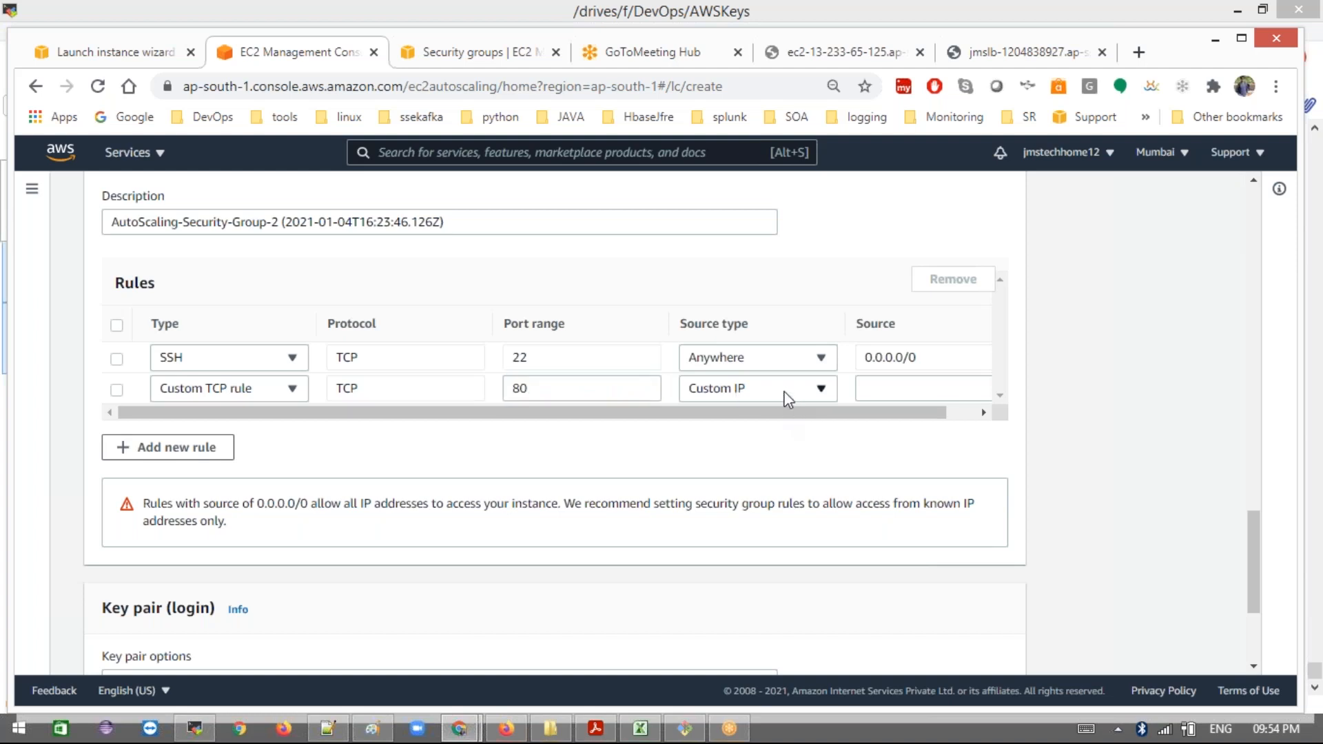
left_click(782, 389)
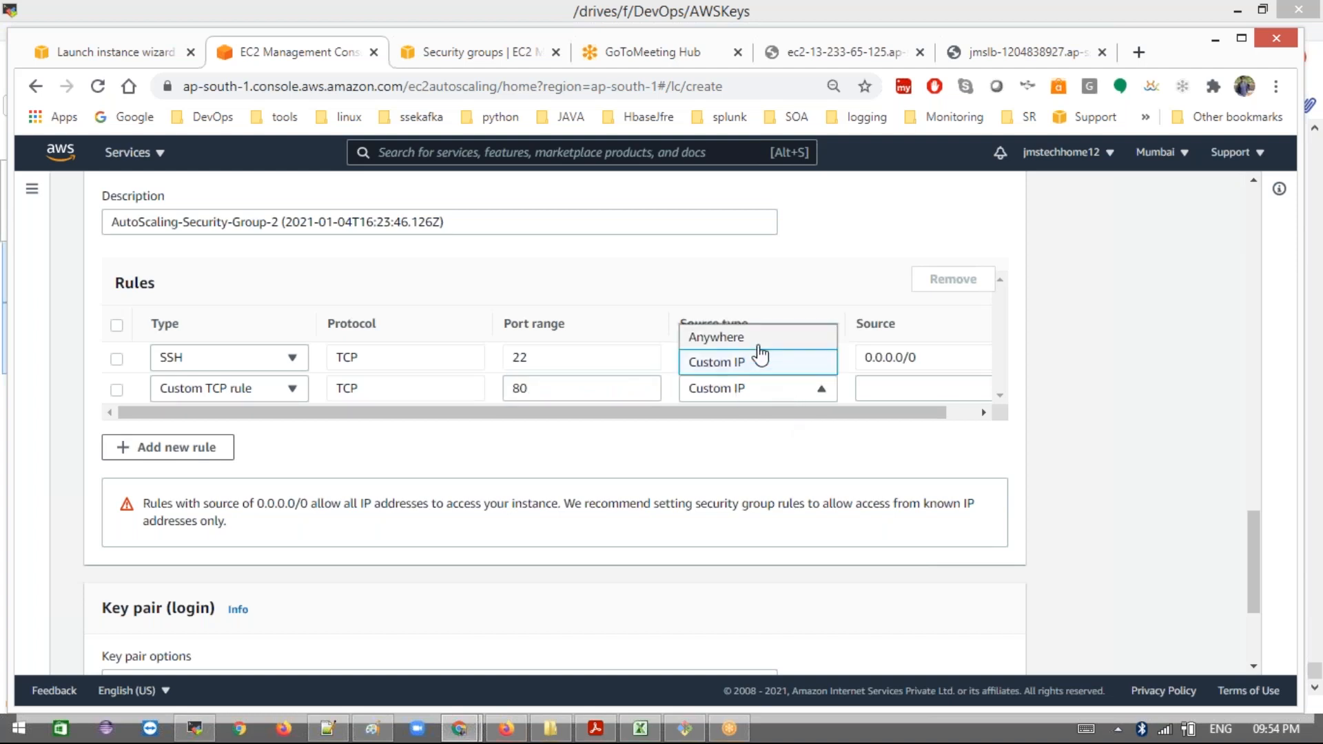
left_click(731, 337)
scroll(455, 434, "down", 1)
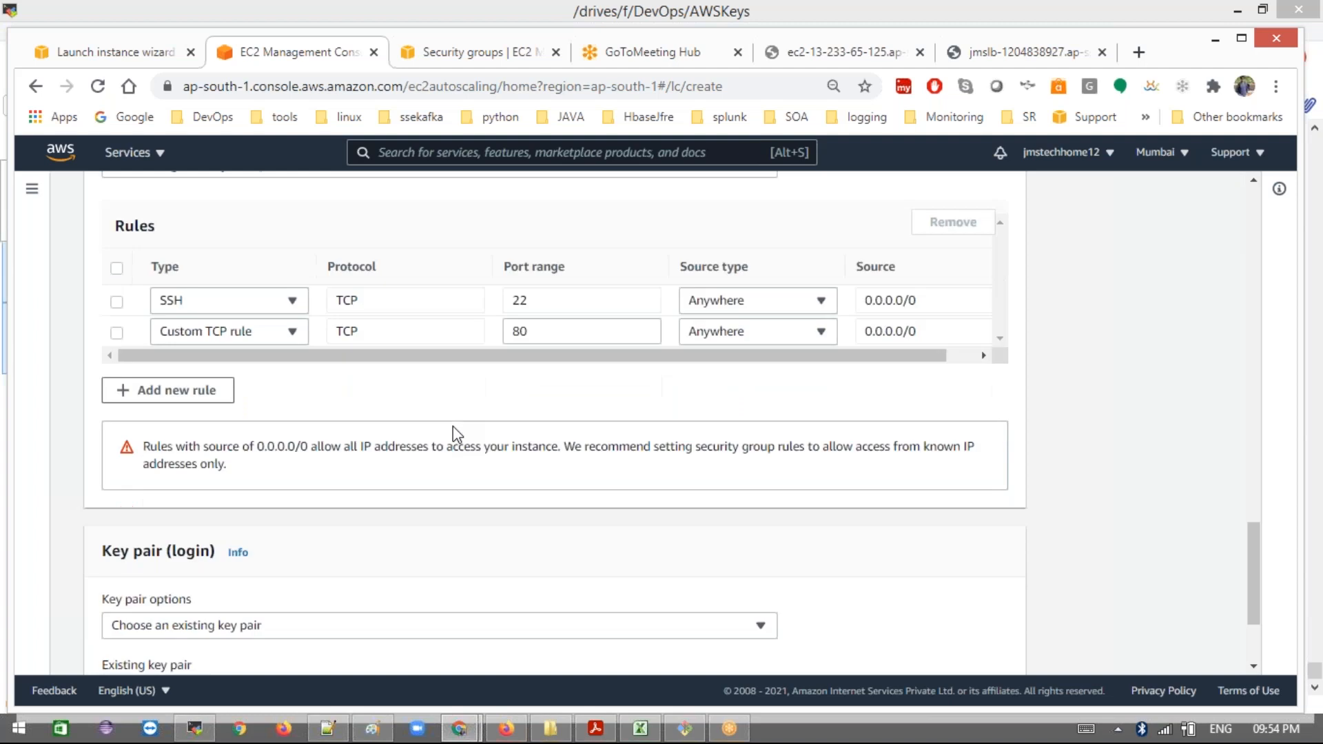
Step: Choose the existing key pair jmsth28, acknowledge access to its private key file, and try to create the launch configuration
scroll(454, 434, "down", 3)
left_click(298, 531)
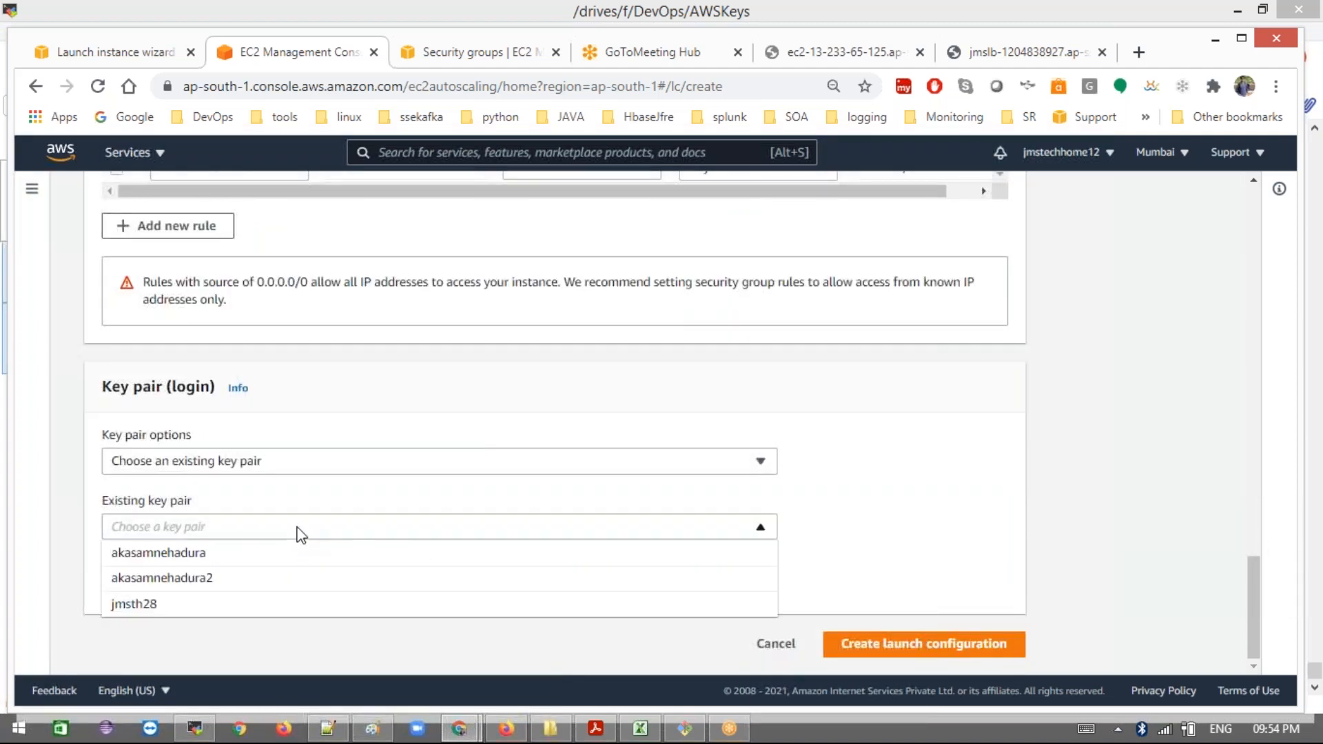
left_click(258, 606)
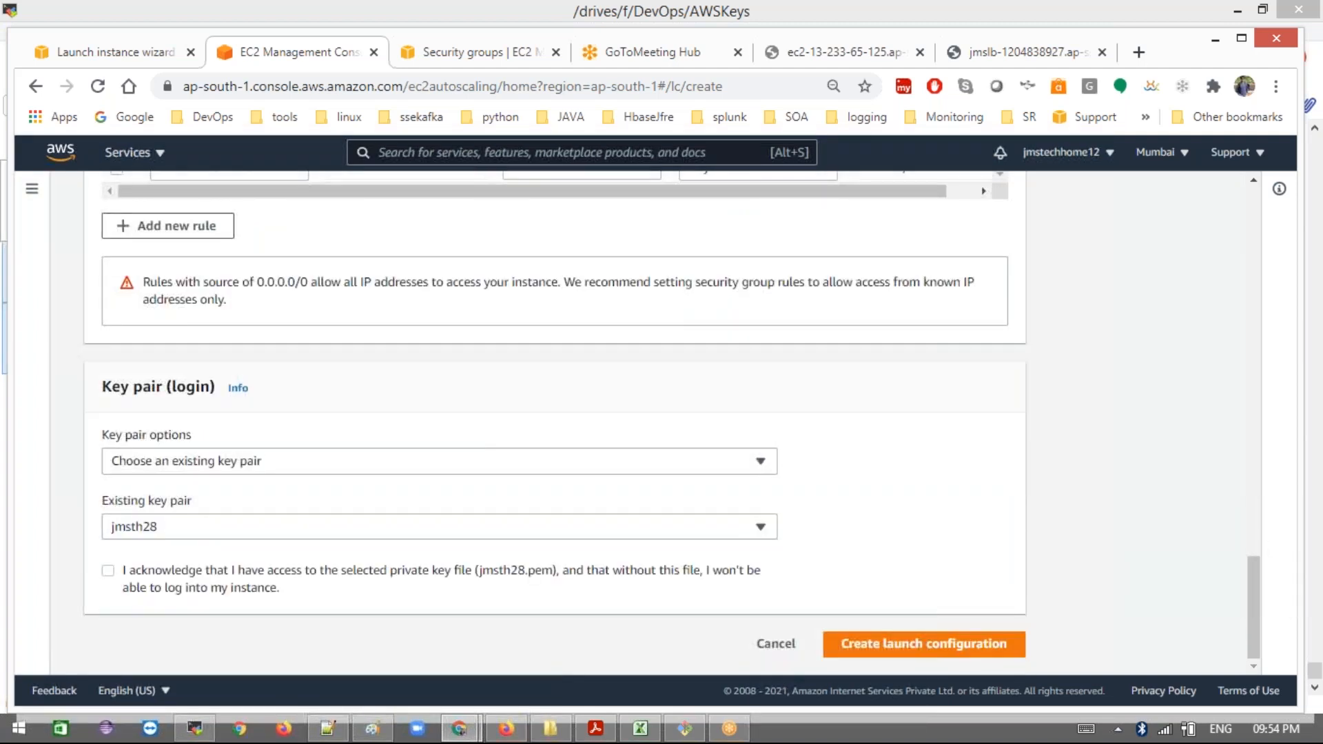
left_click(109, 571)
scroll(625, 428, "up", 12)
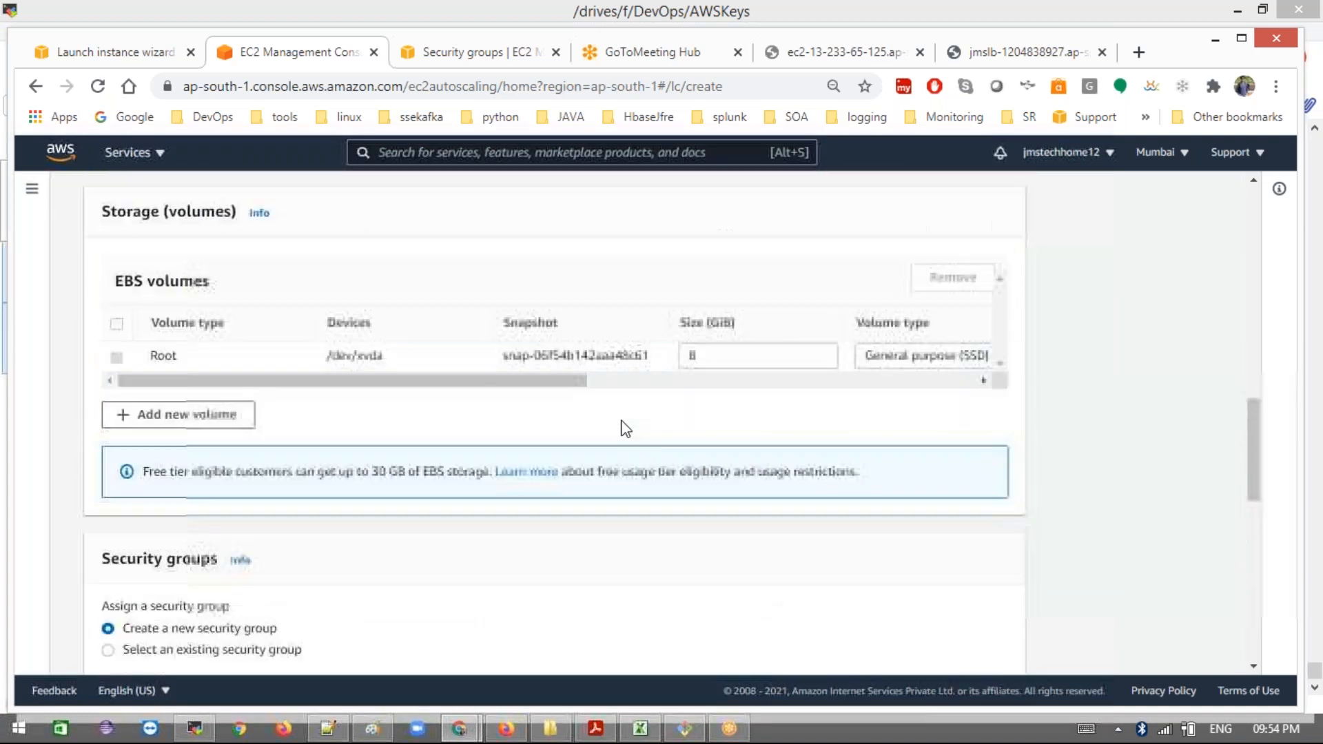
scroll(626, 428, "down", 12)
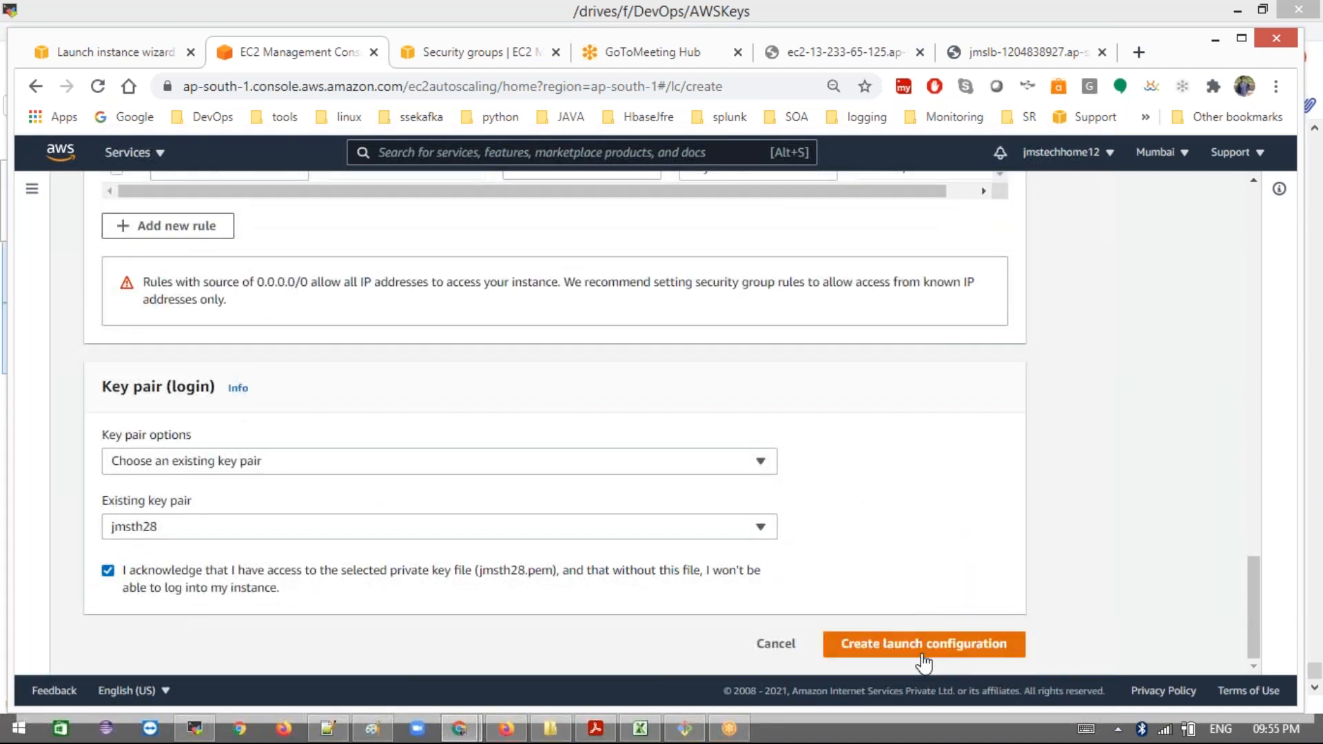
left_click(943, 647)
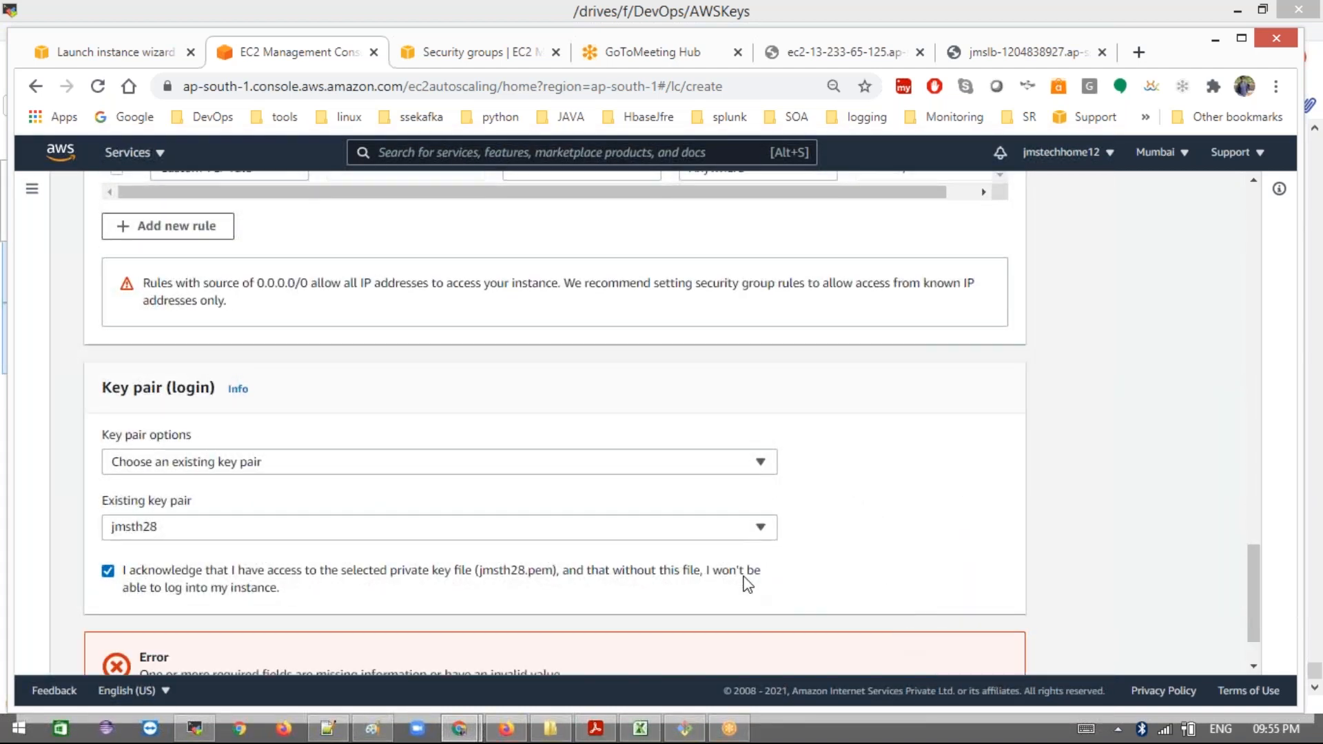
scroll(776, 569, "down", 1)
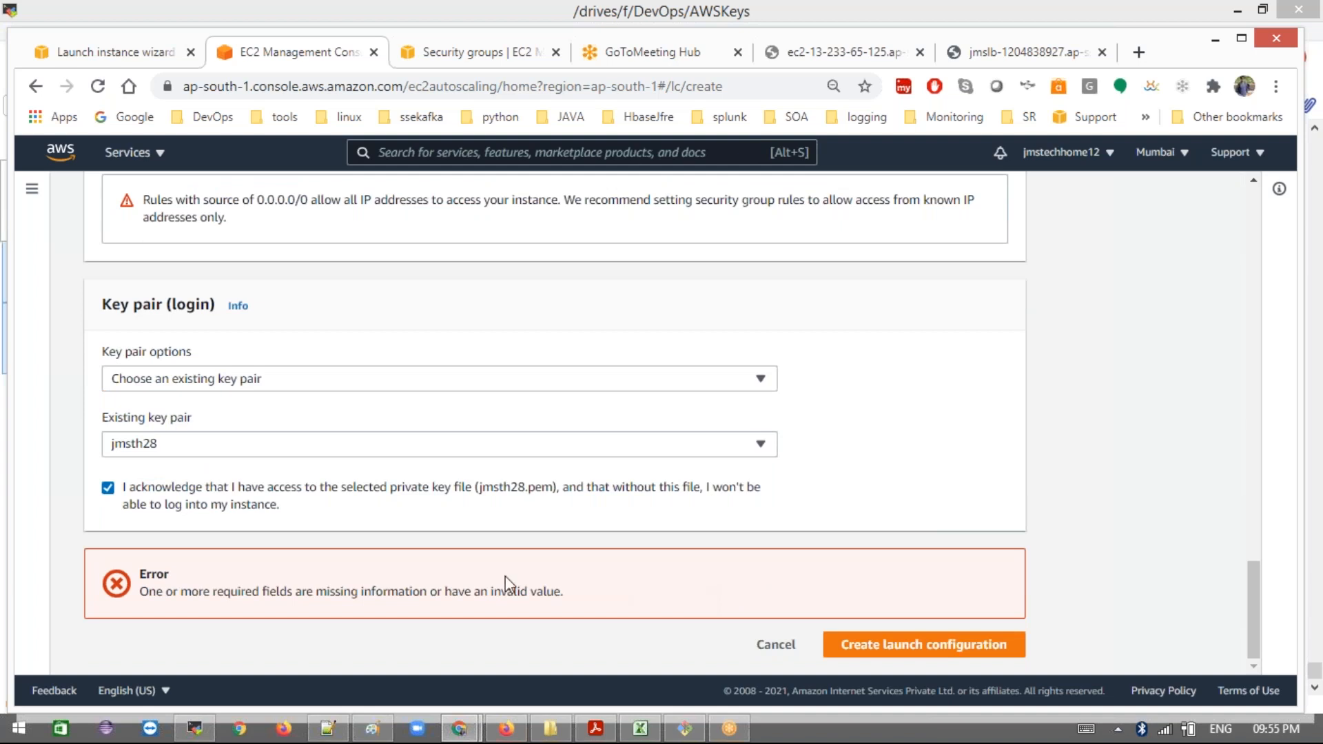
Step: Fill in the missing launch configuration name with new_config
scroll(505, 576, "up", 18)
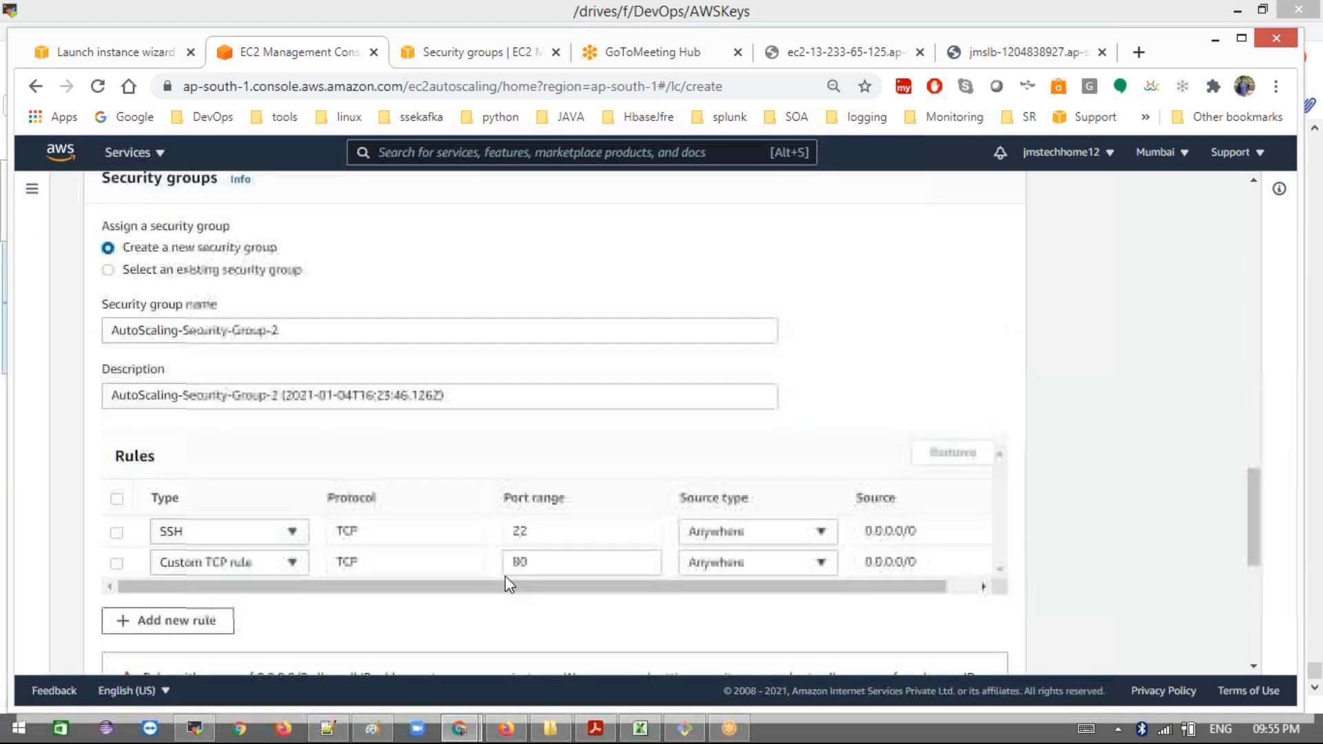
scroll(506, 576, "up", 10)
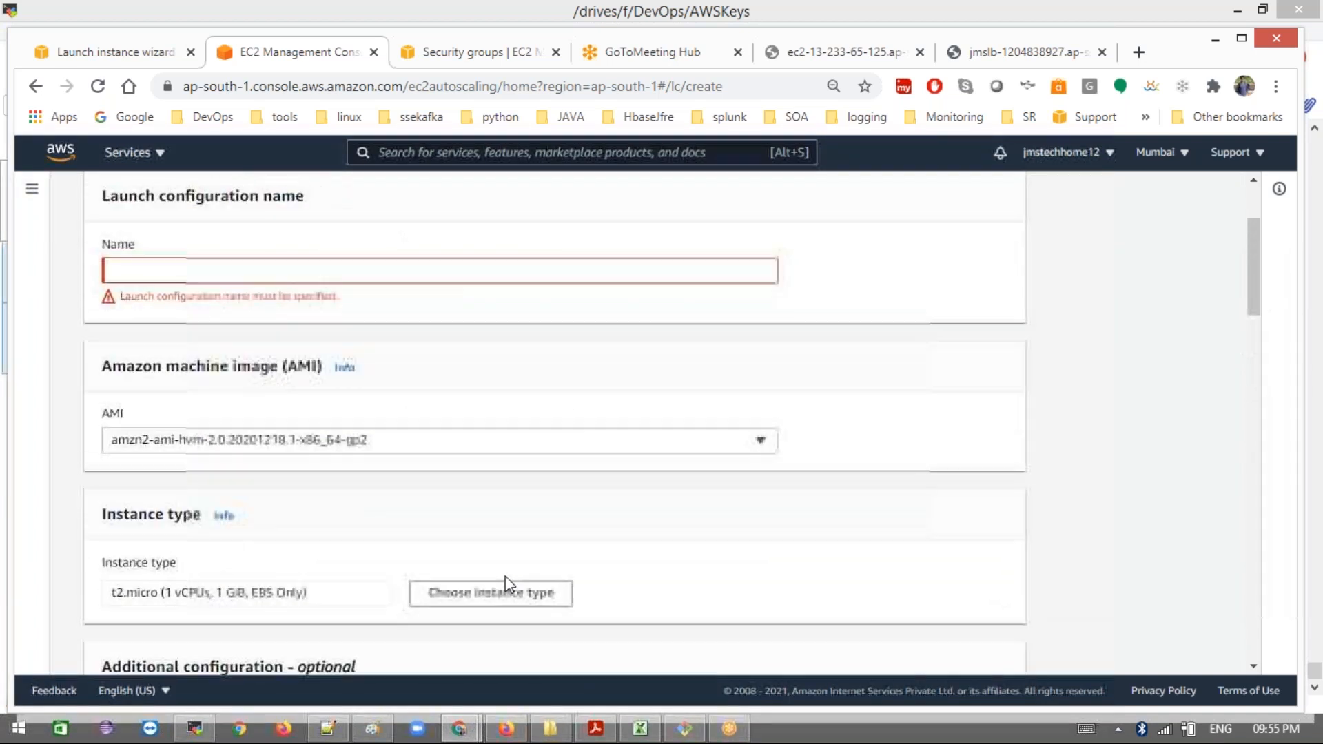
left_click(236, 338)
type("n")
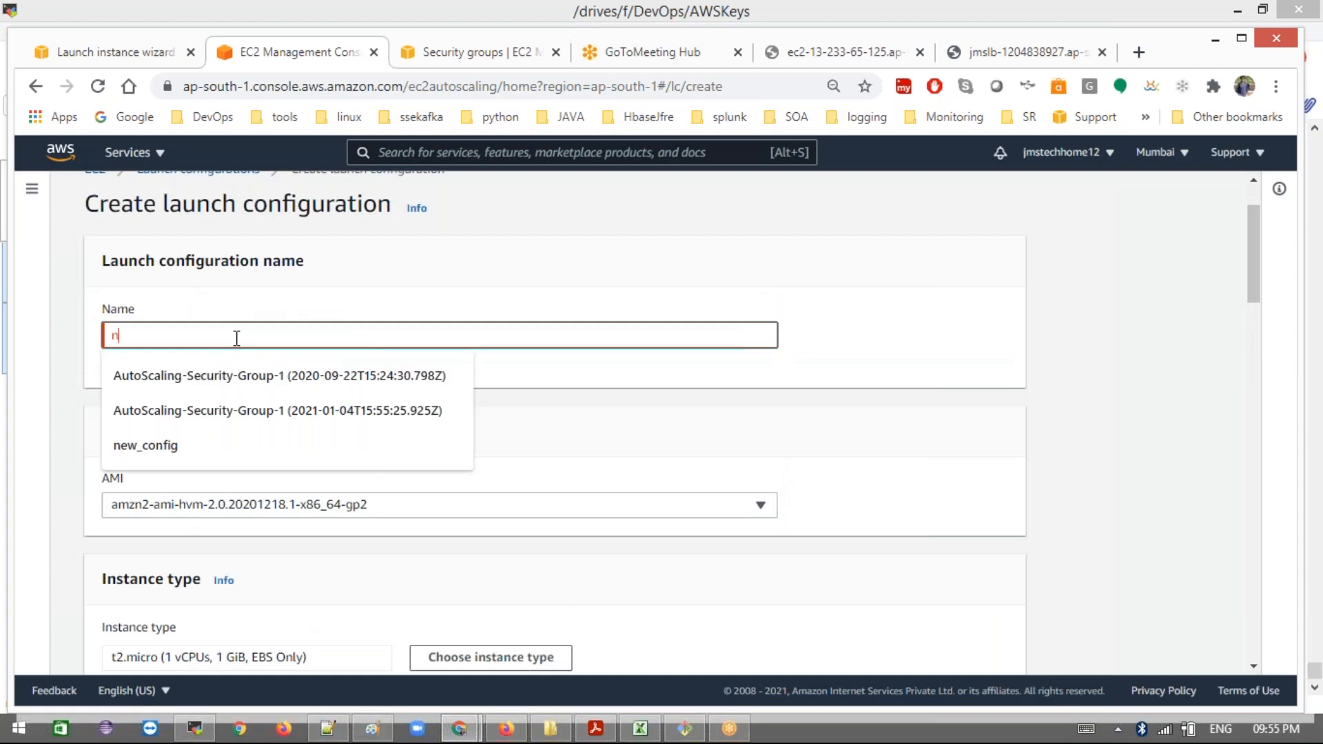
type("ew")
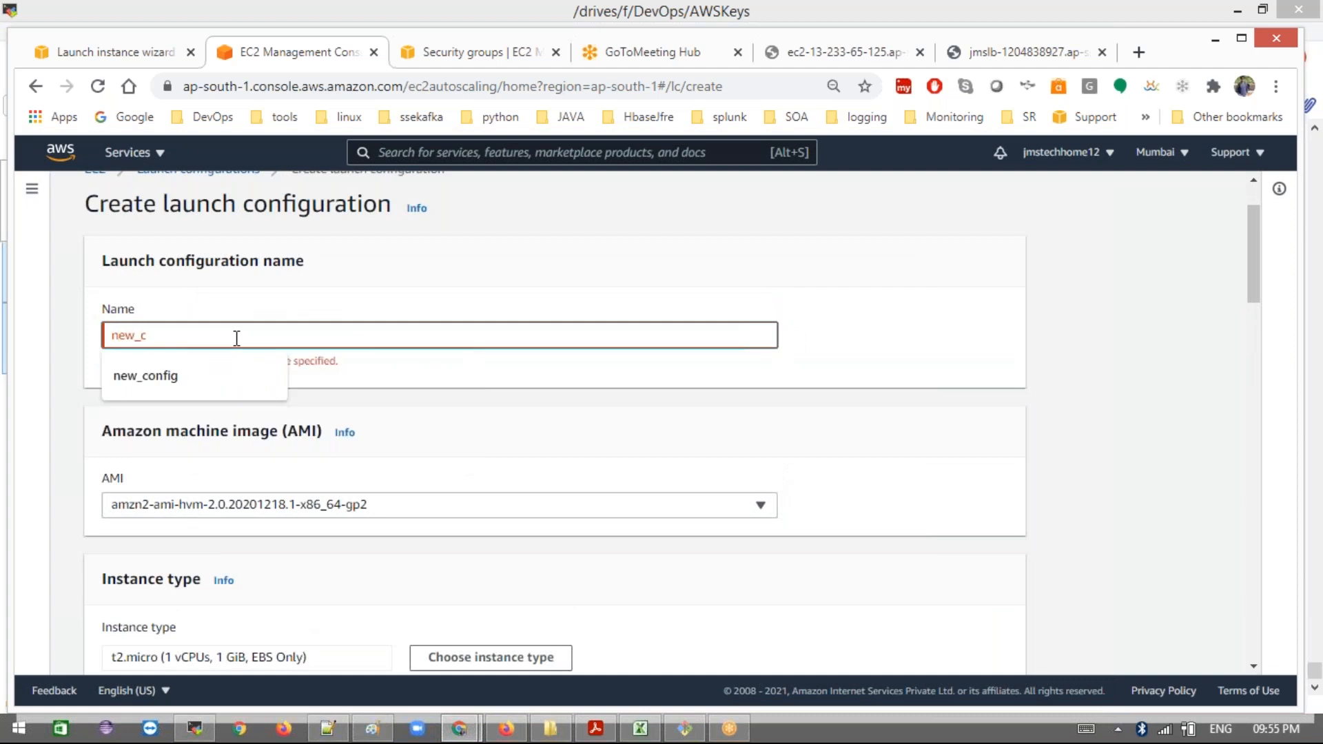
type("_c")
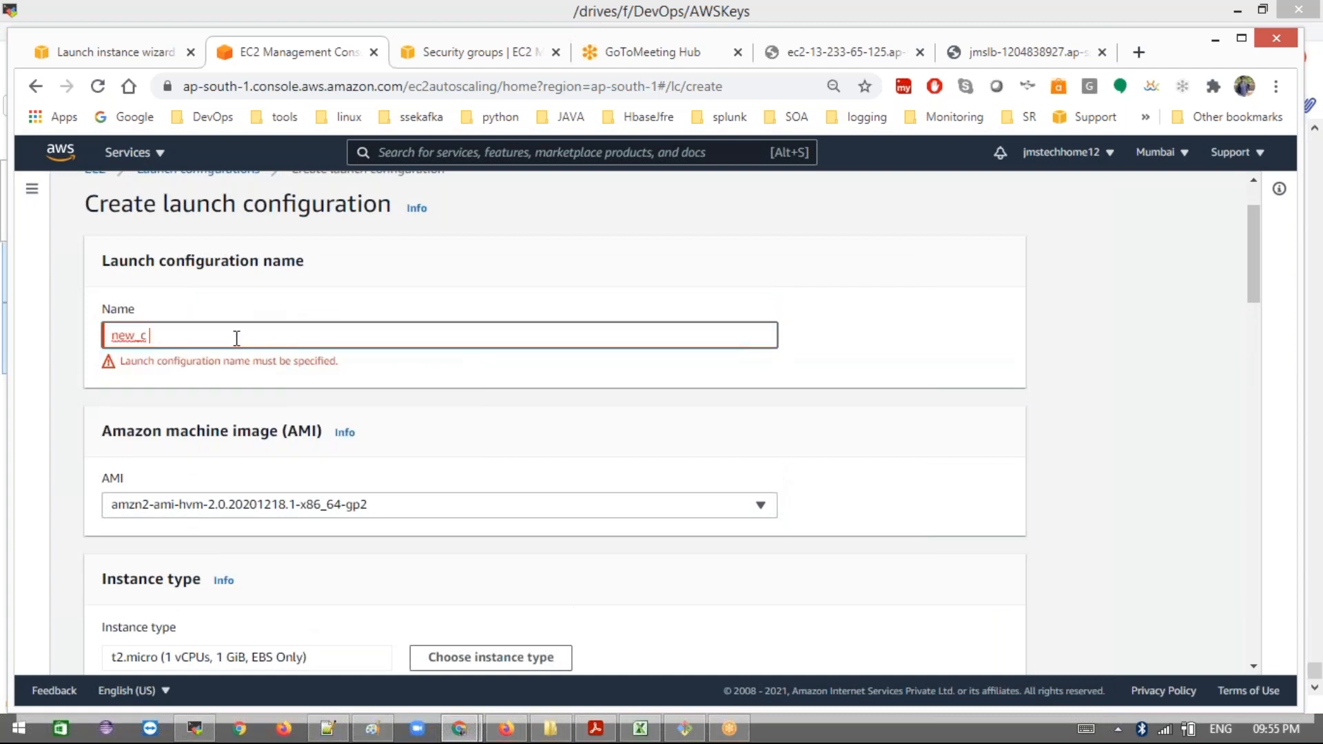
key("BackSpace")
type("onfig")
Step: Fill the launch configuration's user data, as text, with the five-line httpd install script from launch_httpd_script.sh in Notepad++
scroll(370, 492, "down", 12)
scroll(370, 492, "down", 12)
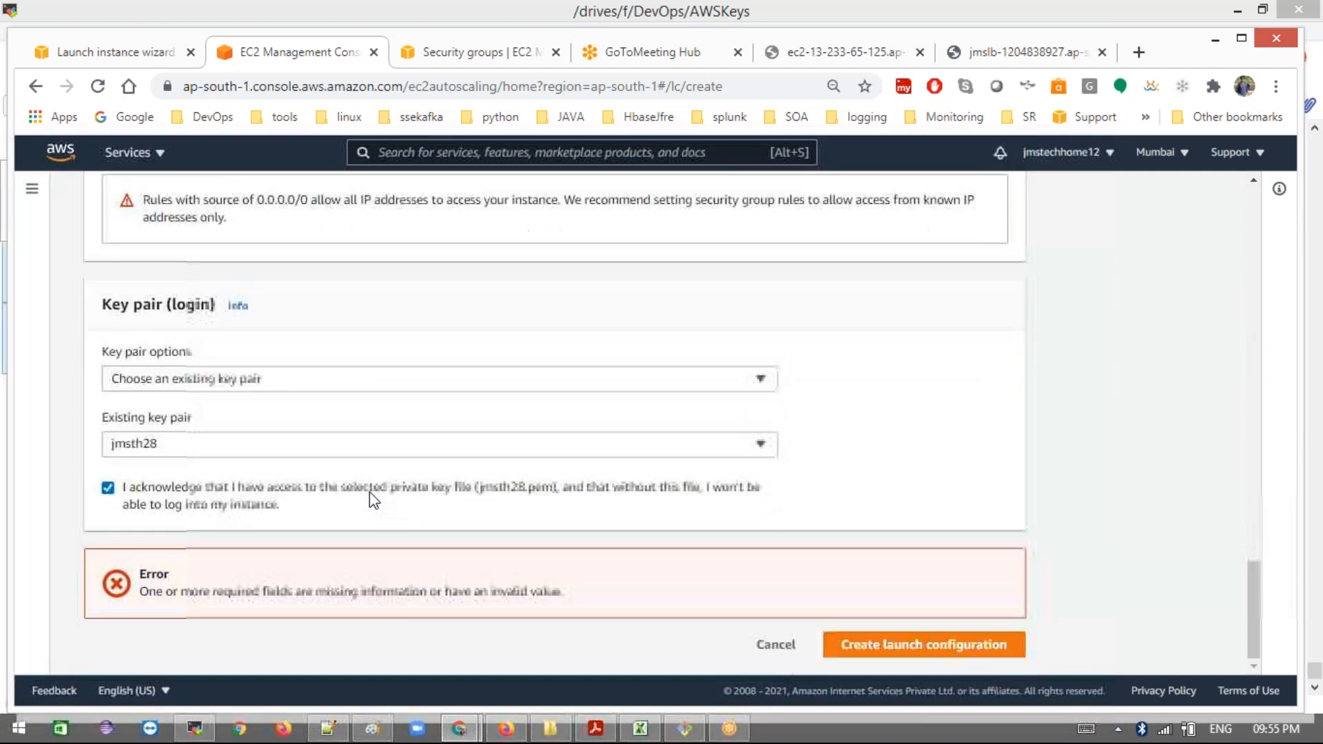
scroll(370, 492, "up", 4)
scroll(370, 493, "up", 6)
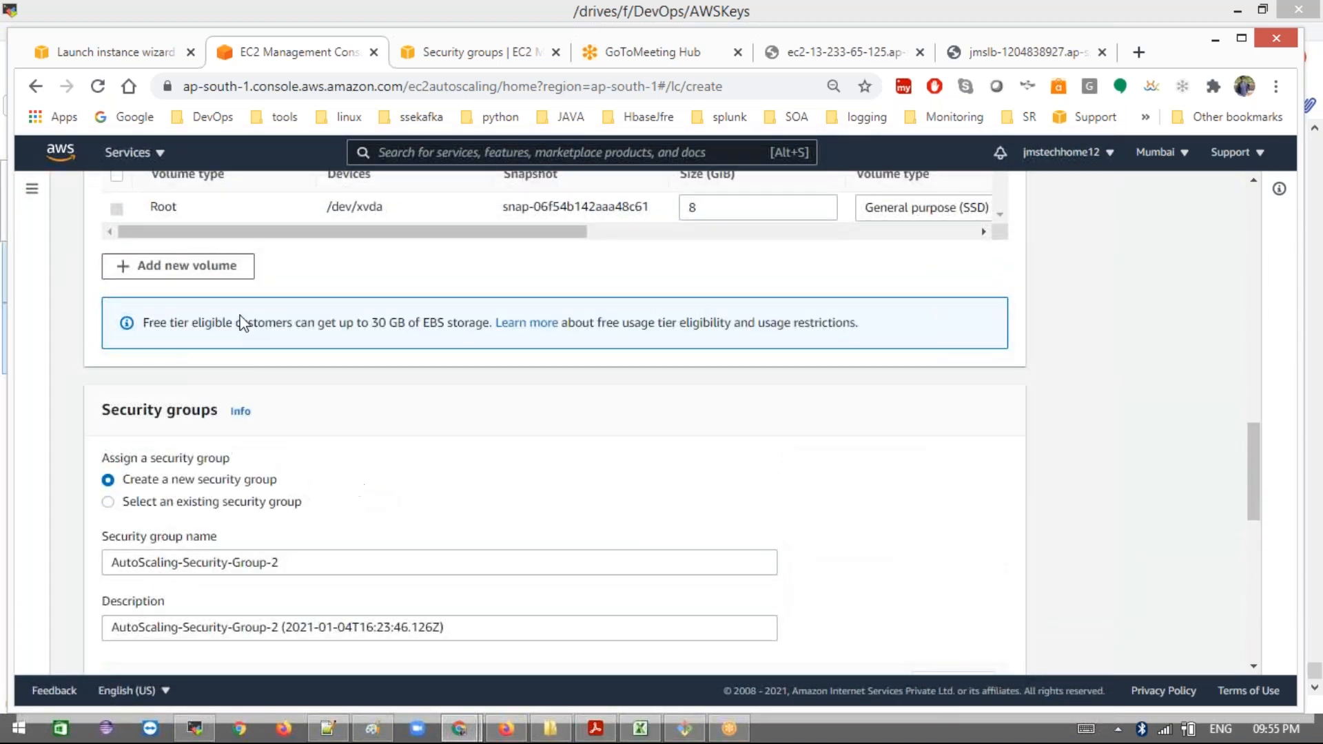
scroll(241, 323, "up", 6)
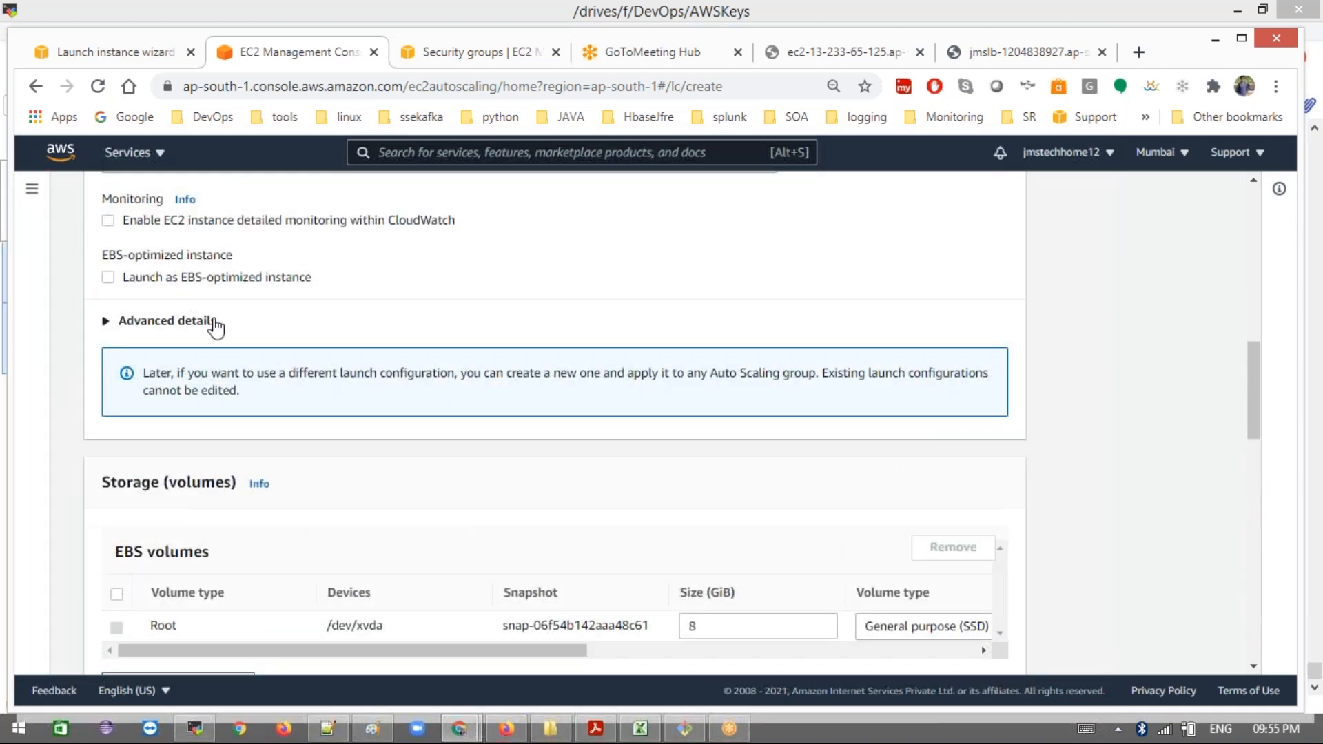
left_click(107, 322)
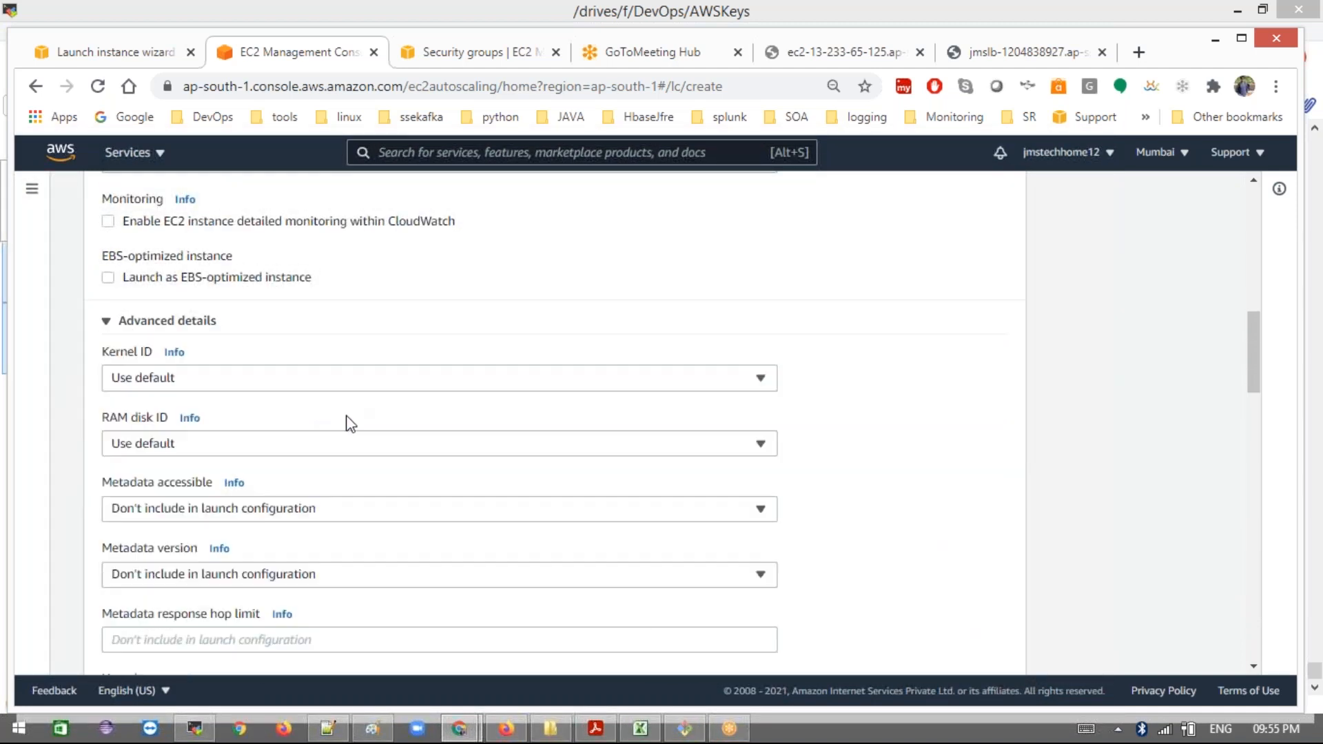
scroll(349, 423, "down", 7)
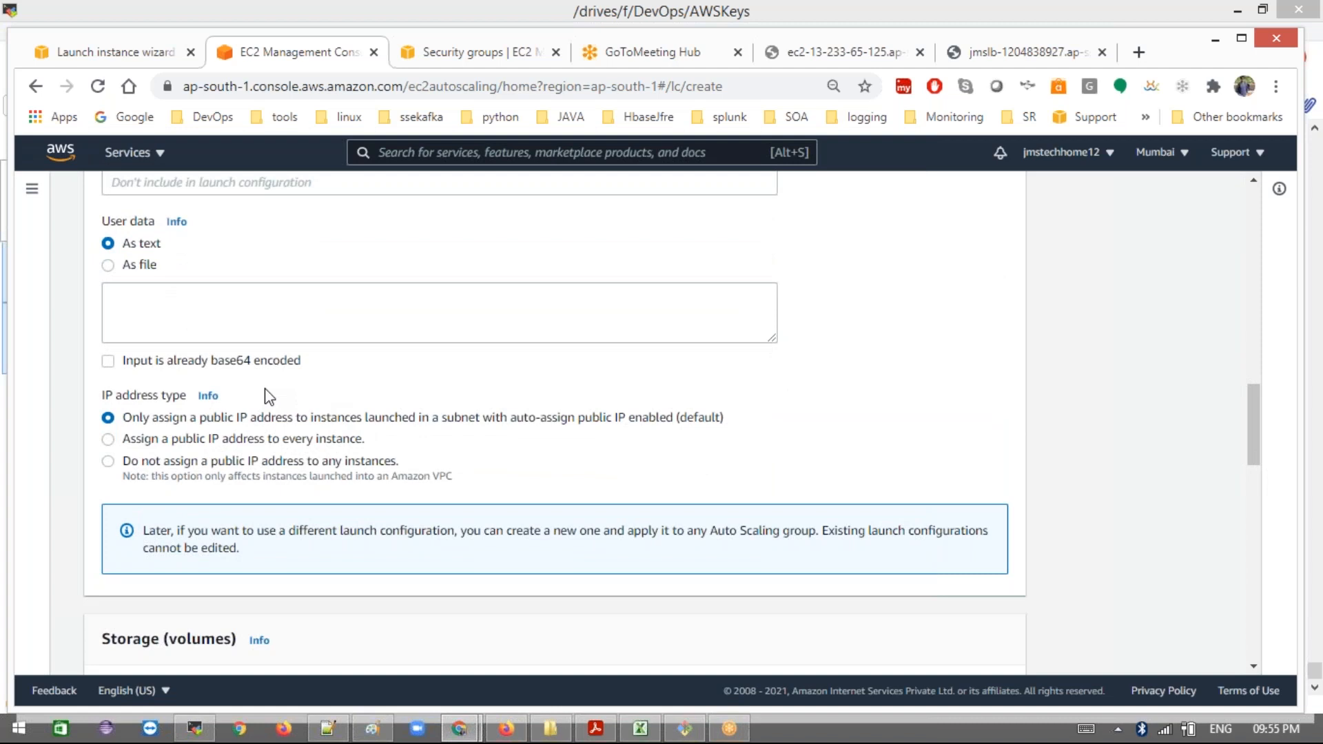
scroll(269, 397, "down", 8)
scroll(268, 397, "up", 4)
scroll(268, 397, "up", 6)
left_click(182, 410)
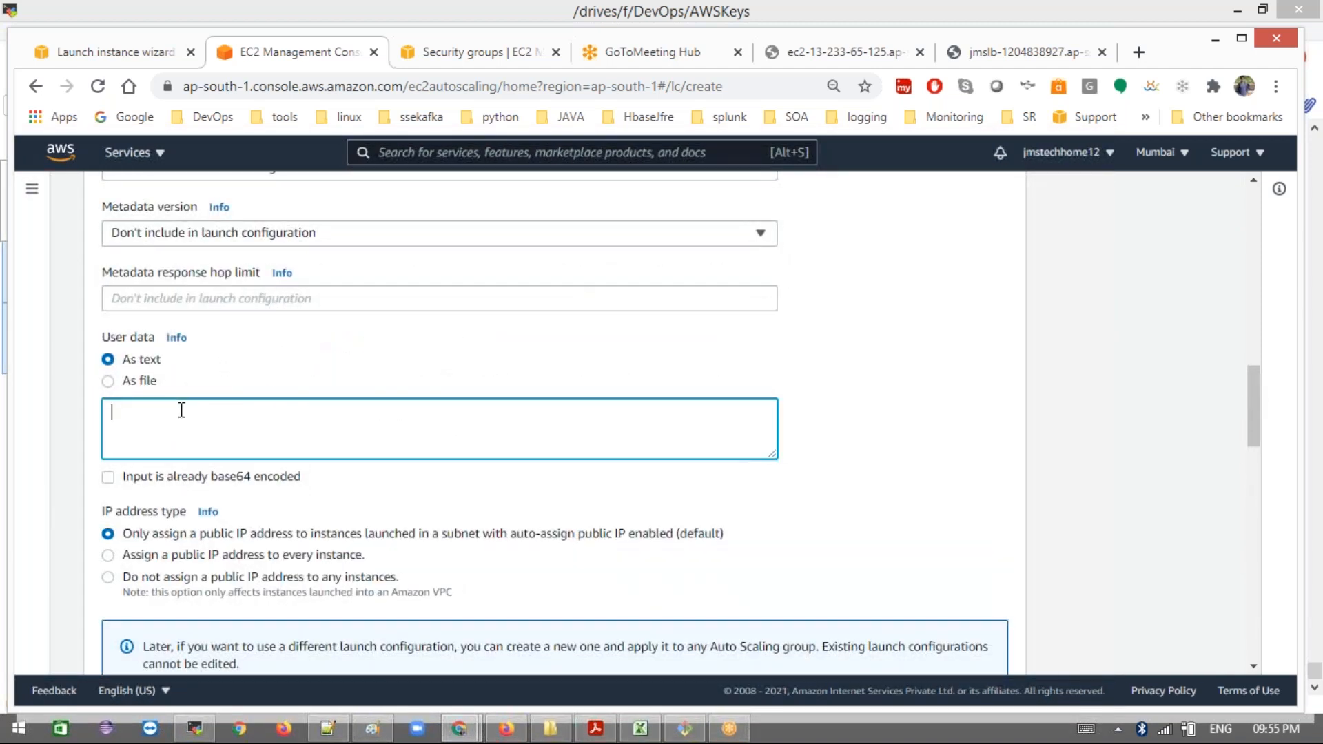
left_click(333, 736)
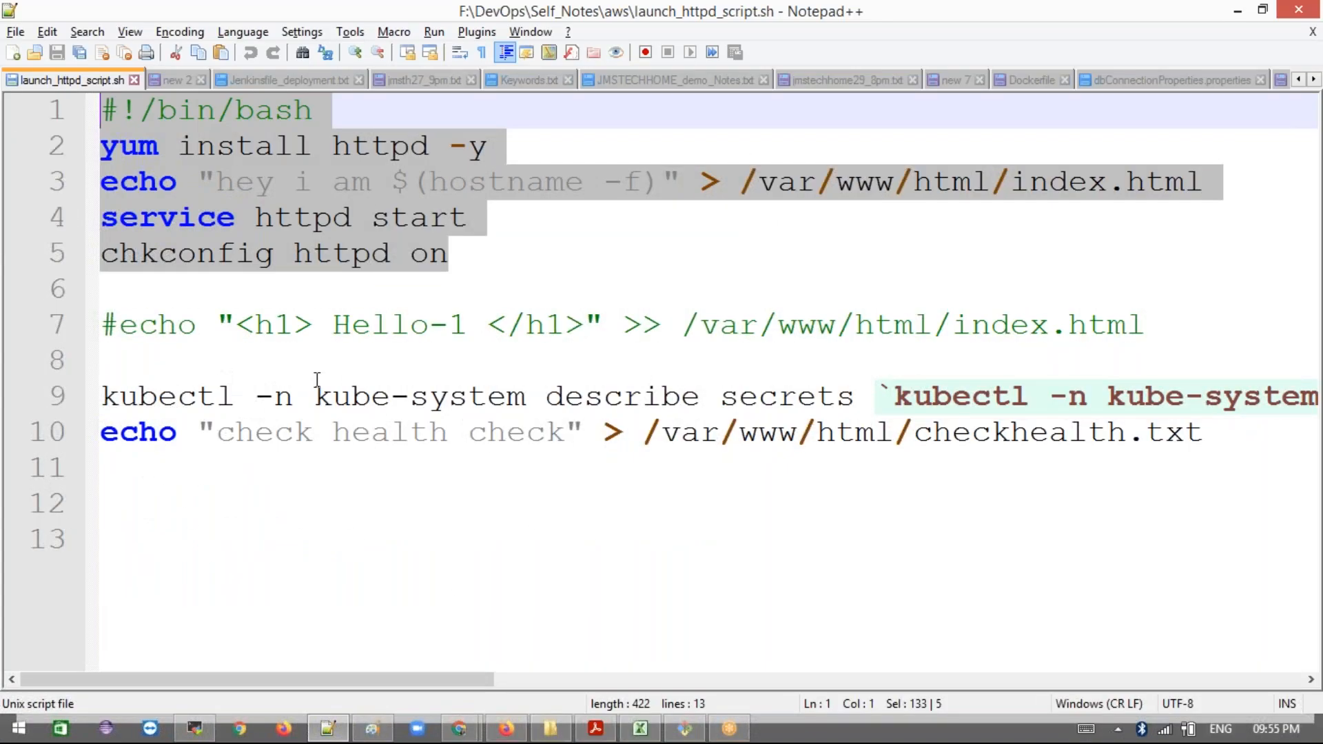
key("alt+Tab")
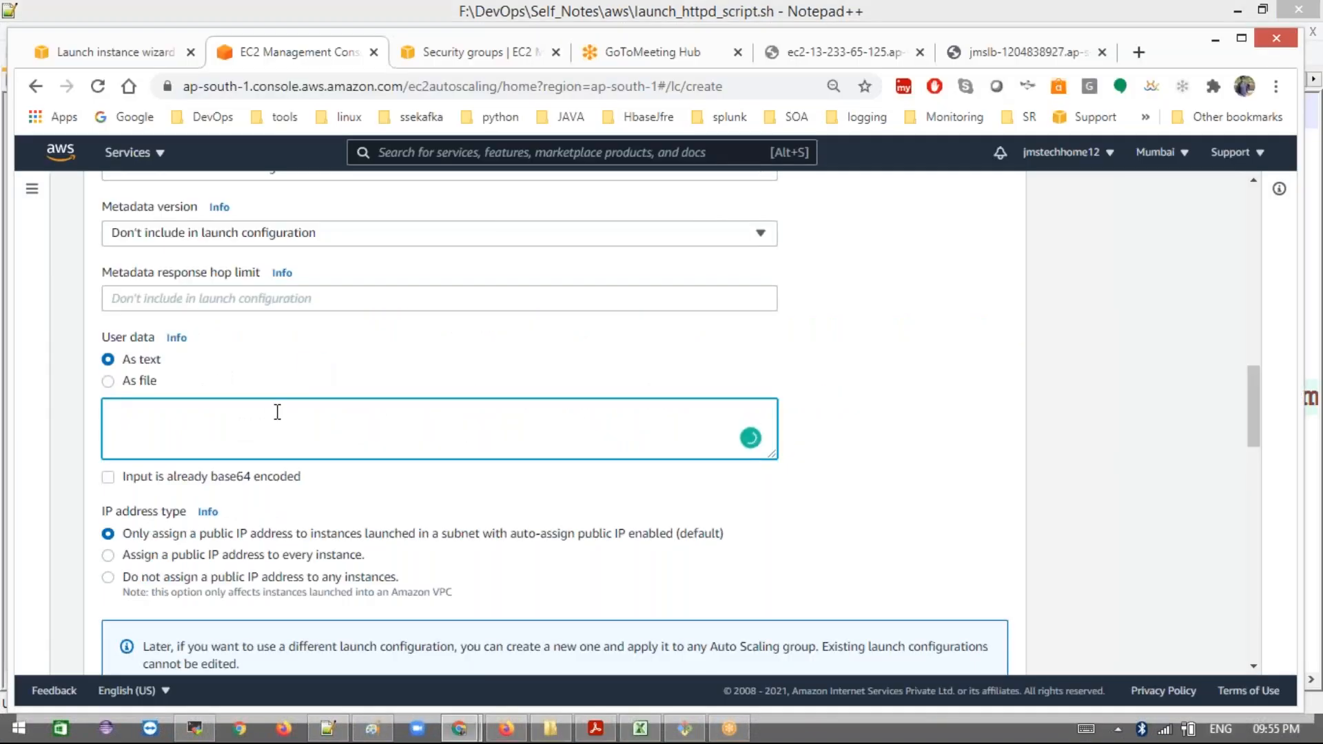
key("ctrl+v")
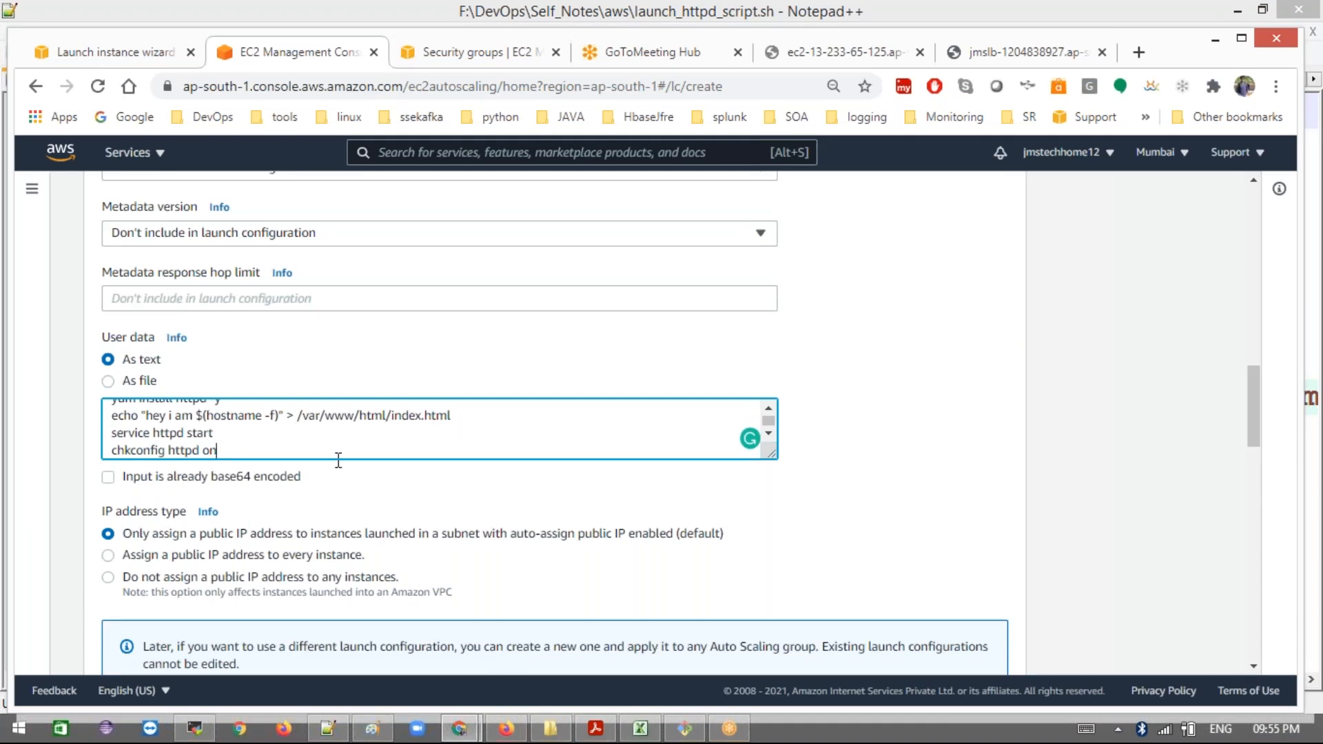
Step: Create the launch configuration new_config with the completed settings
scroll(551, 421, "down", 15)
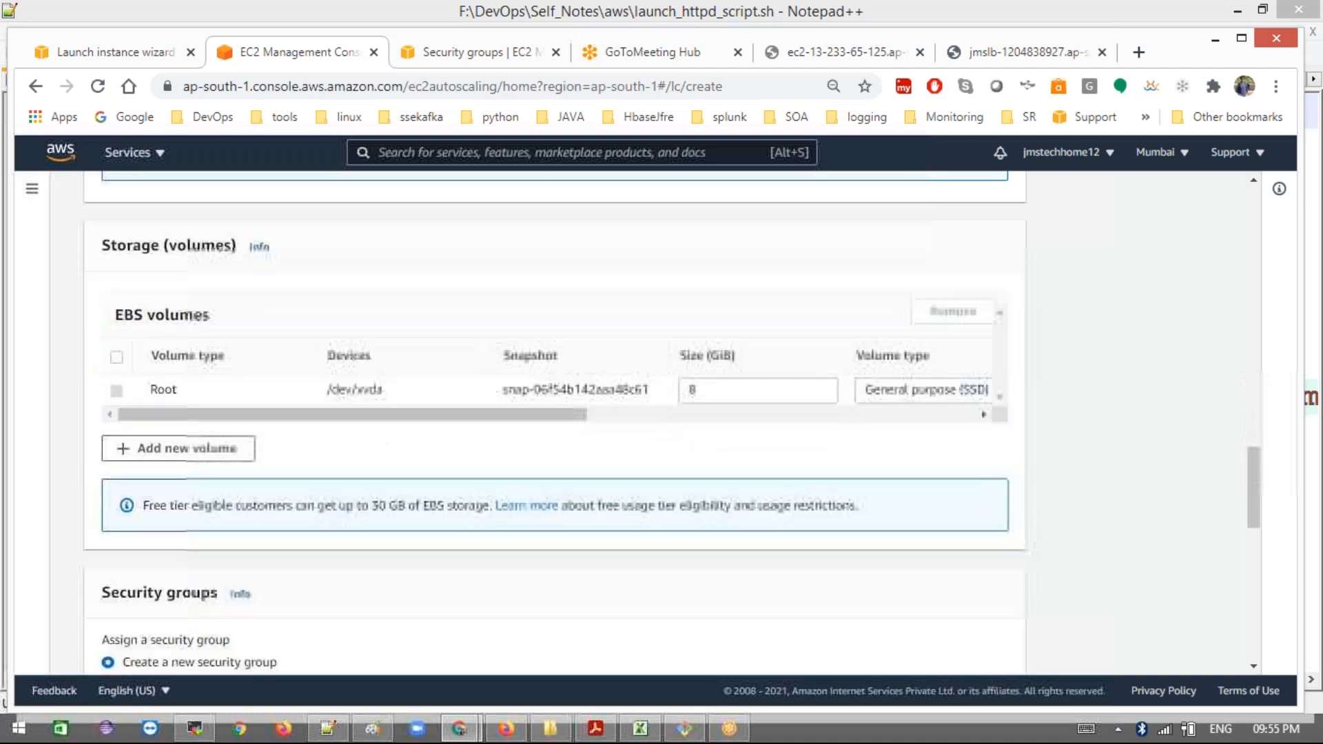
scroll(552, 420, "down", 4)
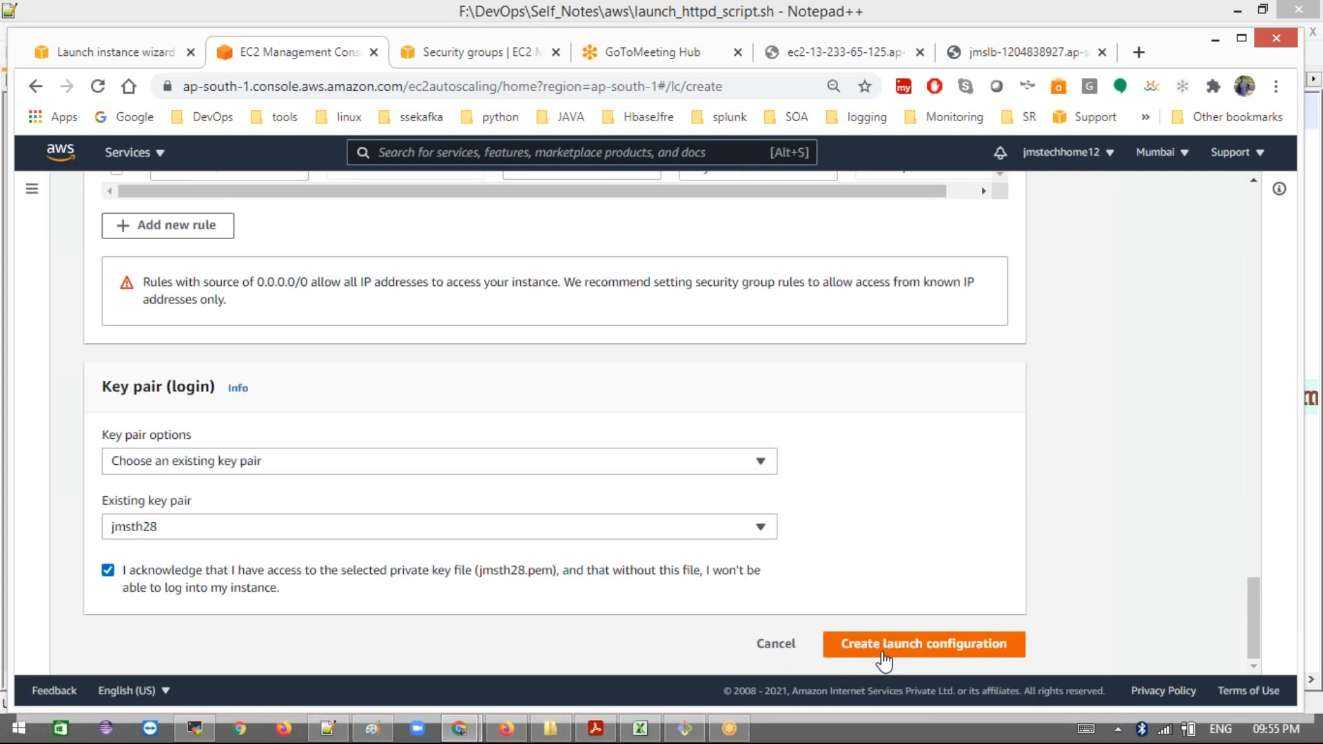
left_click(937, 649)
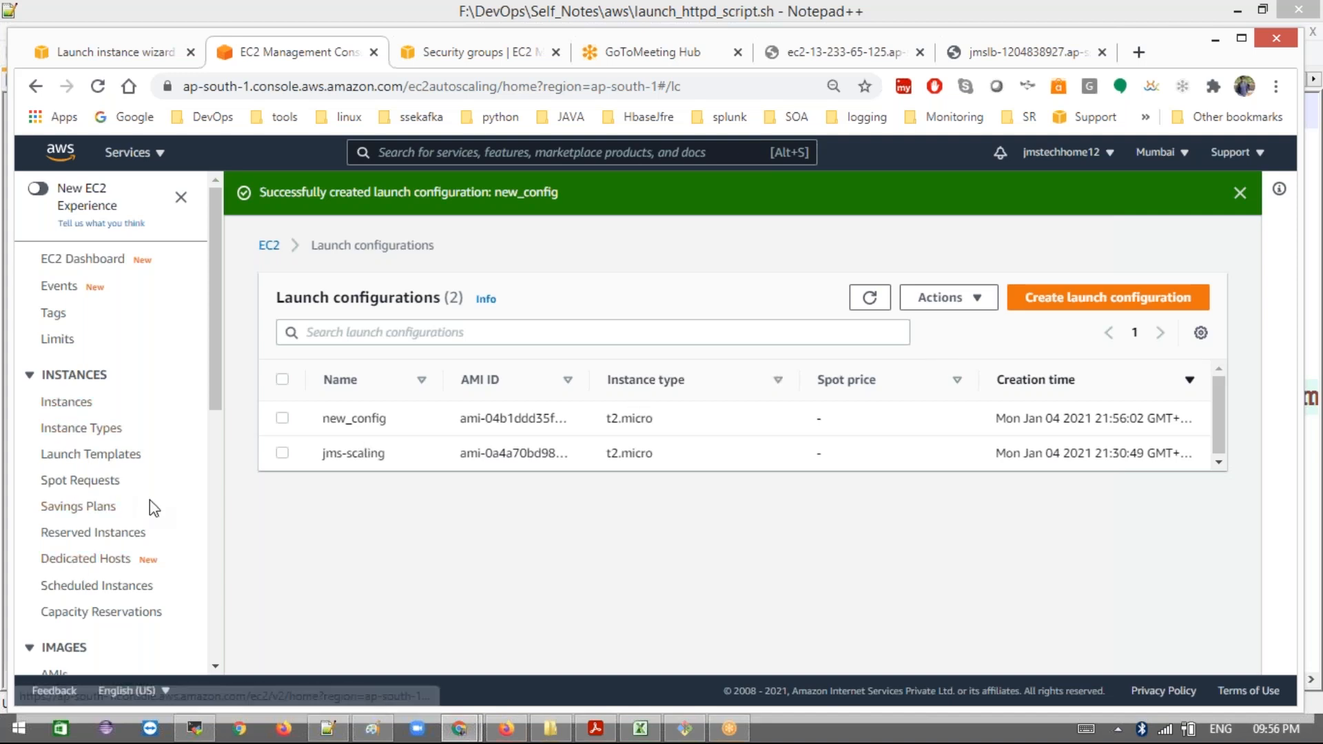
Step: Start creating a new Auto Scaling group from the Auto Scaling groups list and name it jms_ag
scroll(152, 508, "down", 5)
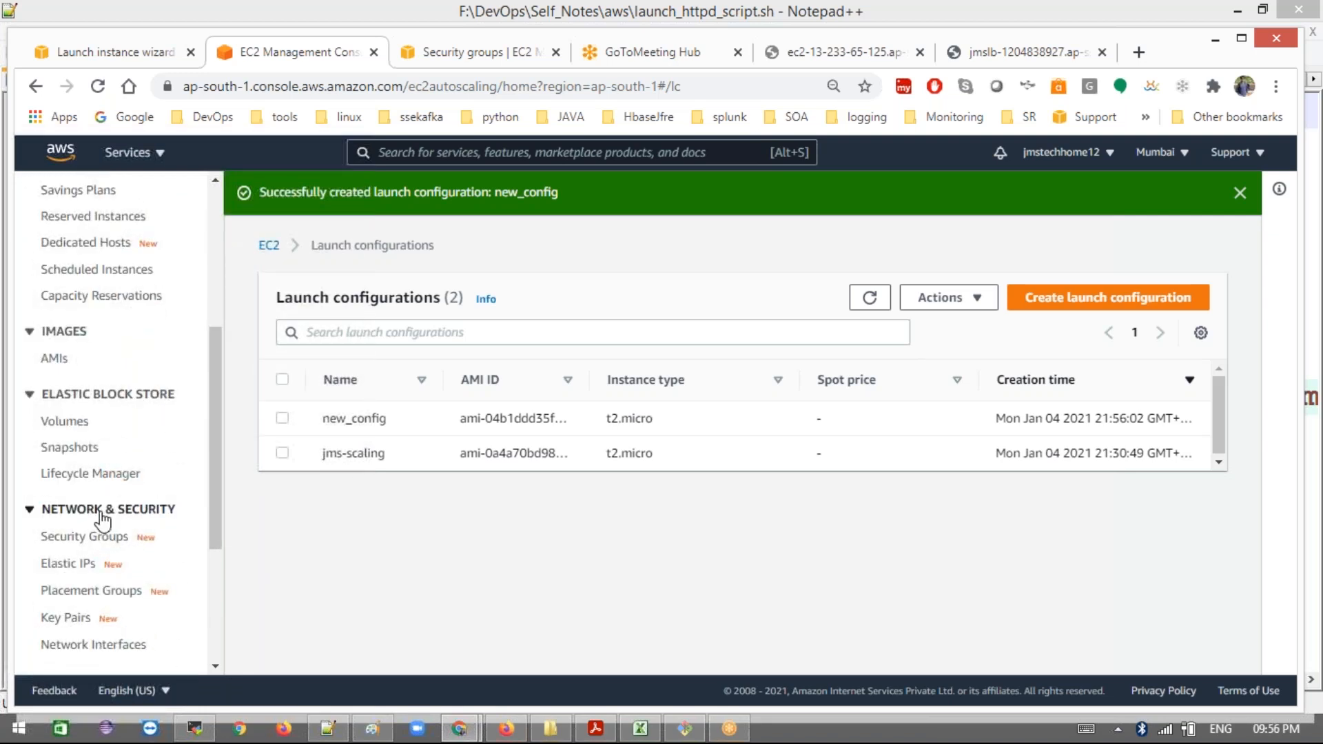
scroll(103, 523, "down", 4)
left_click(105, 607)
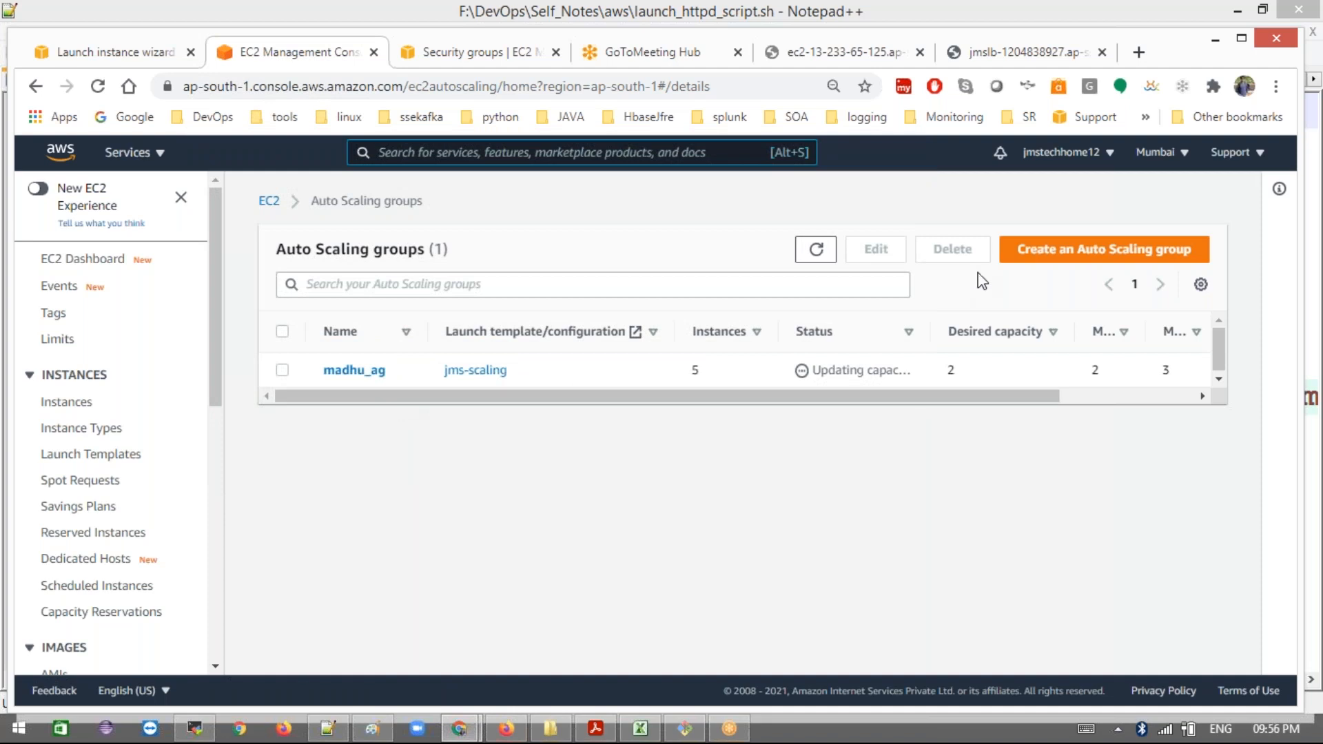
left_click(1104, 249)
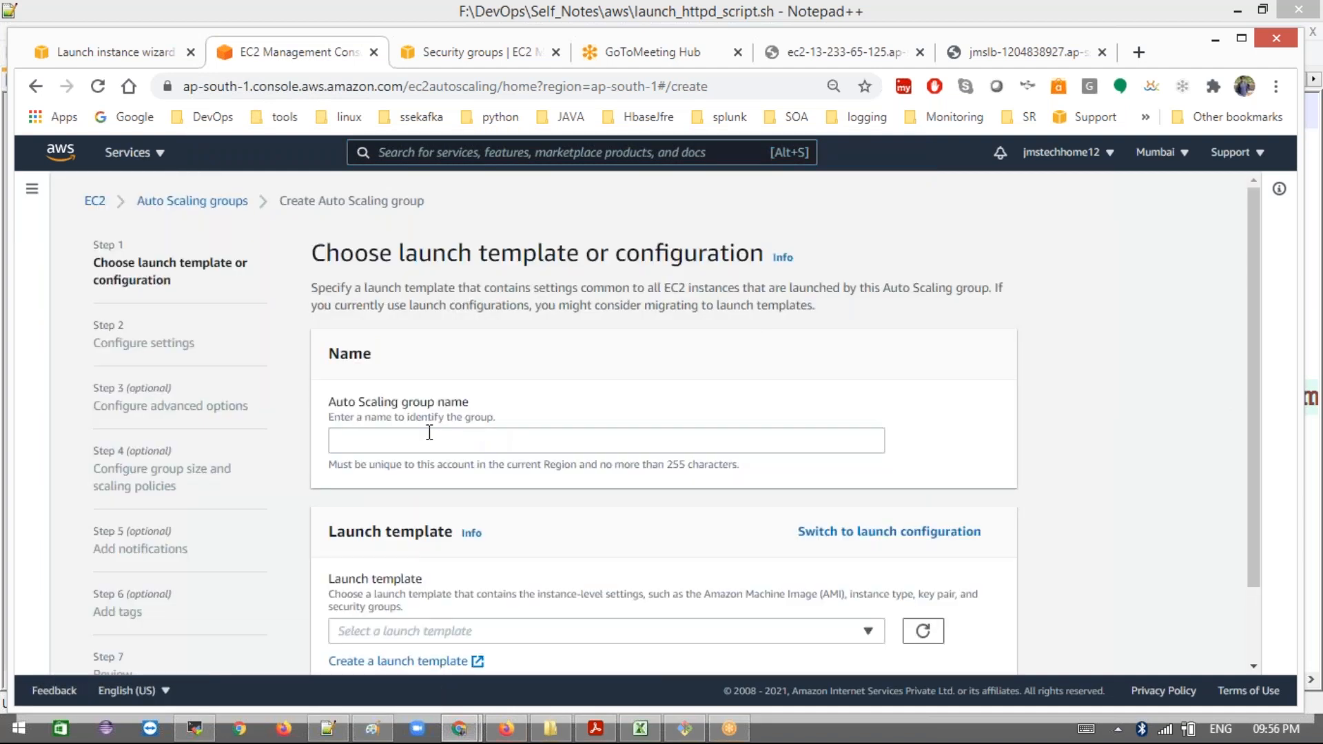
left_click(429, 433)
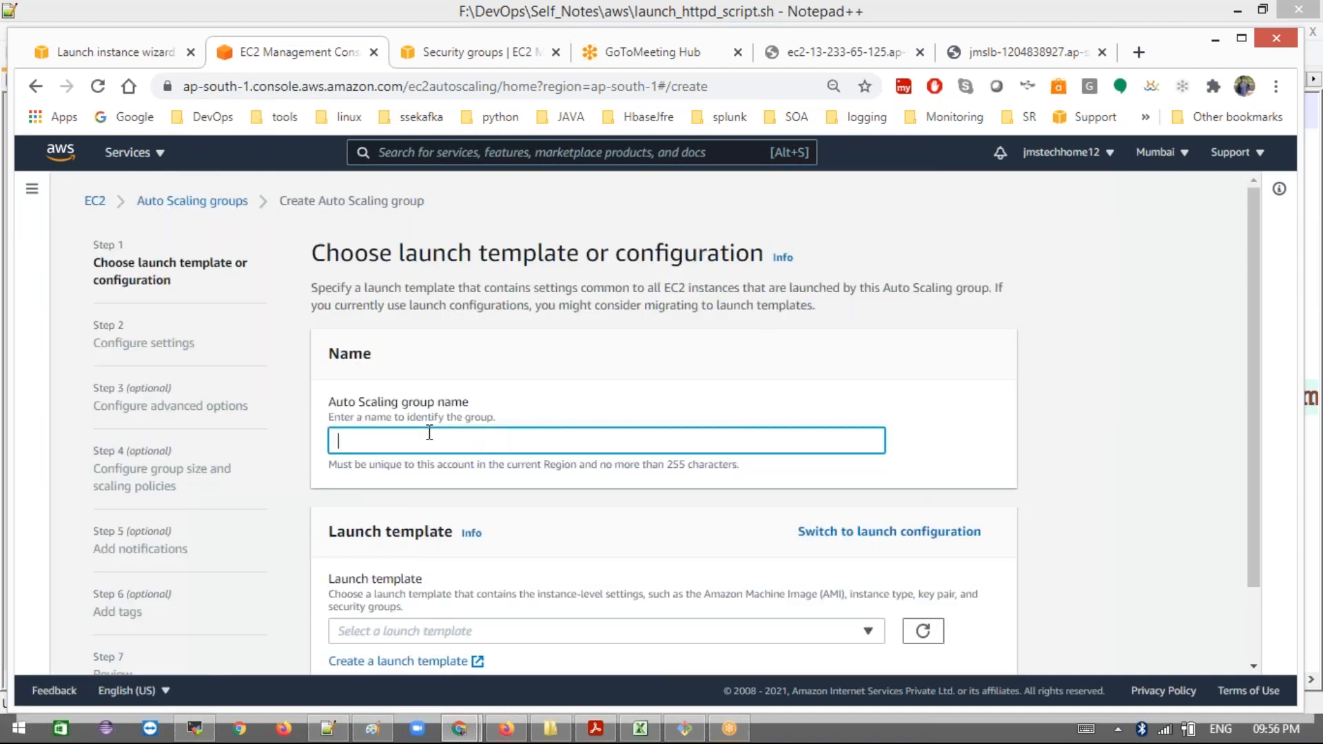
type("jms_ag")
Step: Base the group on a launch configuration instead of a template, choose new_config, and continue to the network settings
scroll(537, 542, "down", 2)
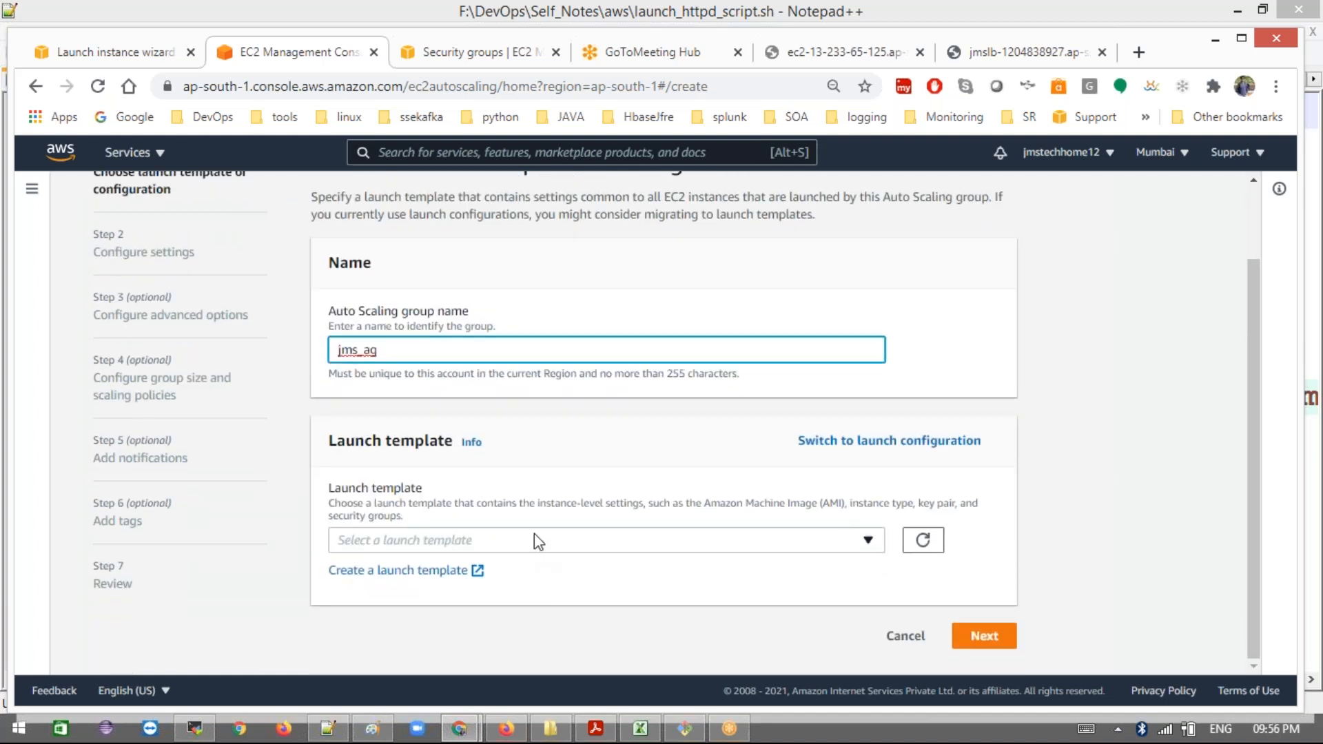
left_click(536, 541)
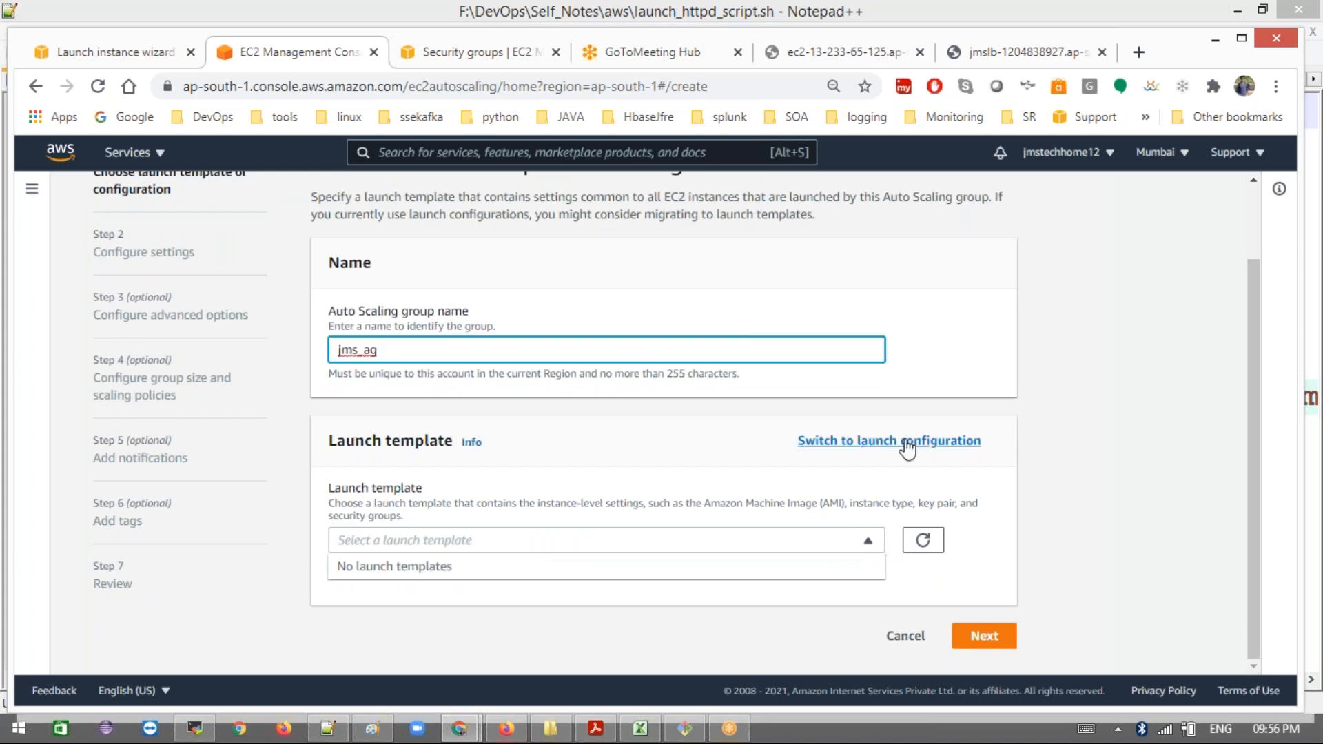
left_click(958, 441)
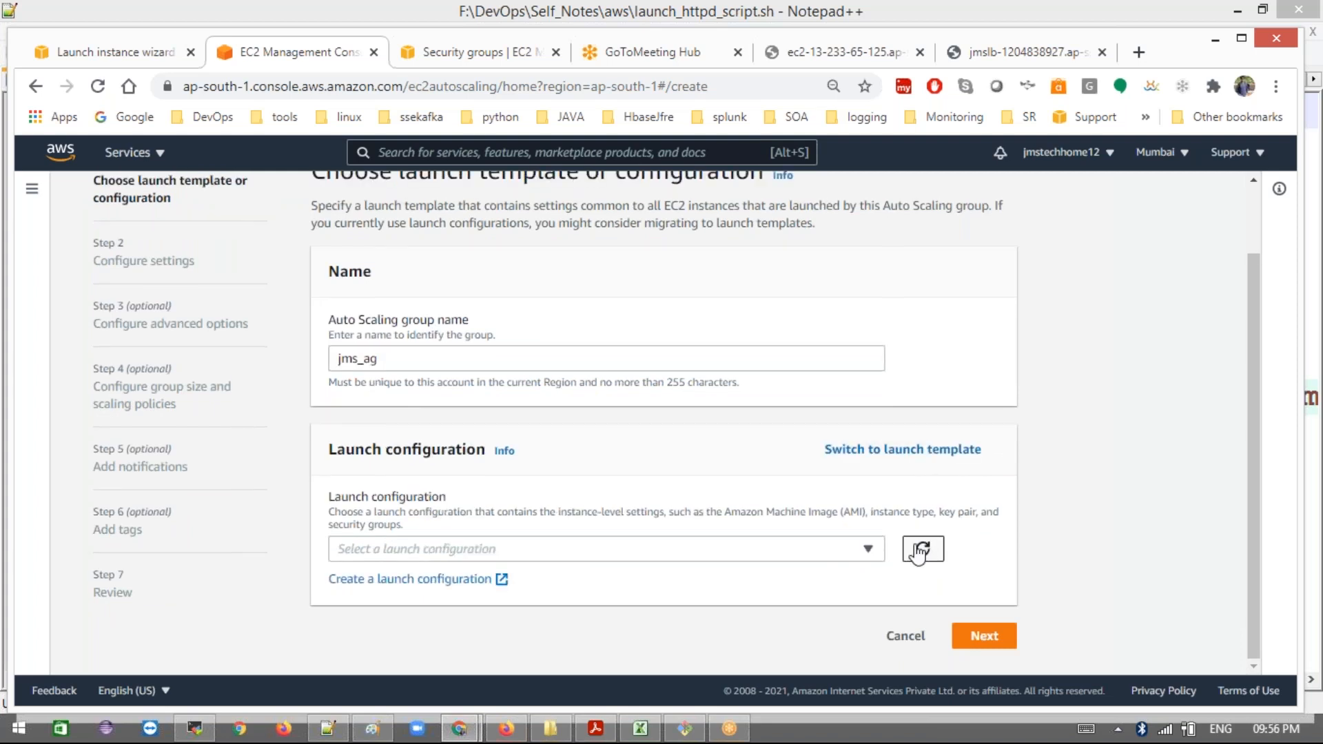
left_click(868, 549)
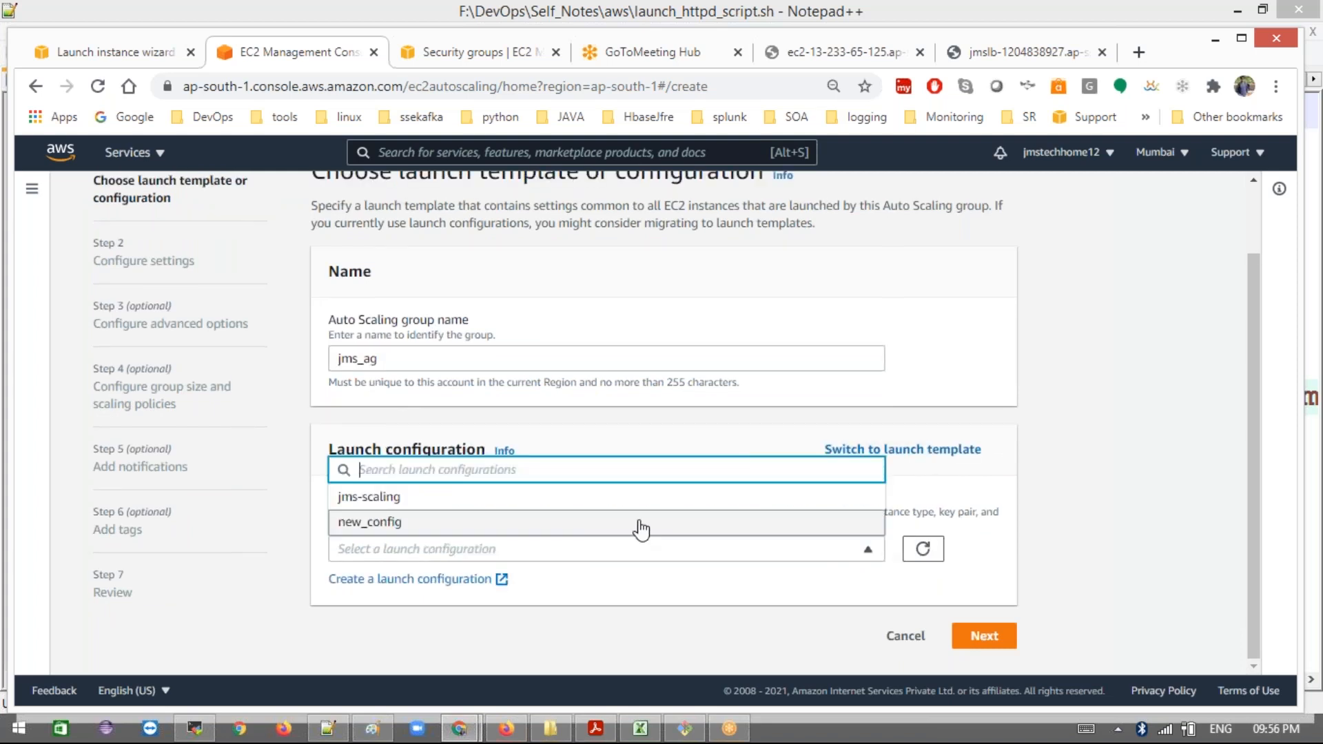
left_click(641, 523)
scroll(708, 568, "down", 2)
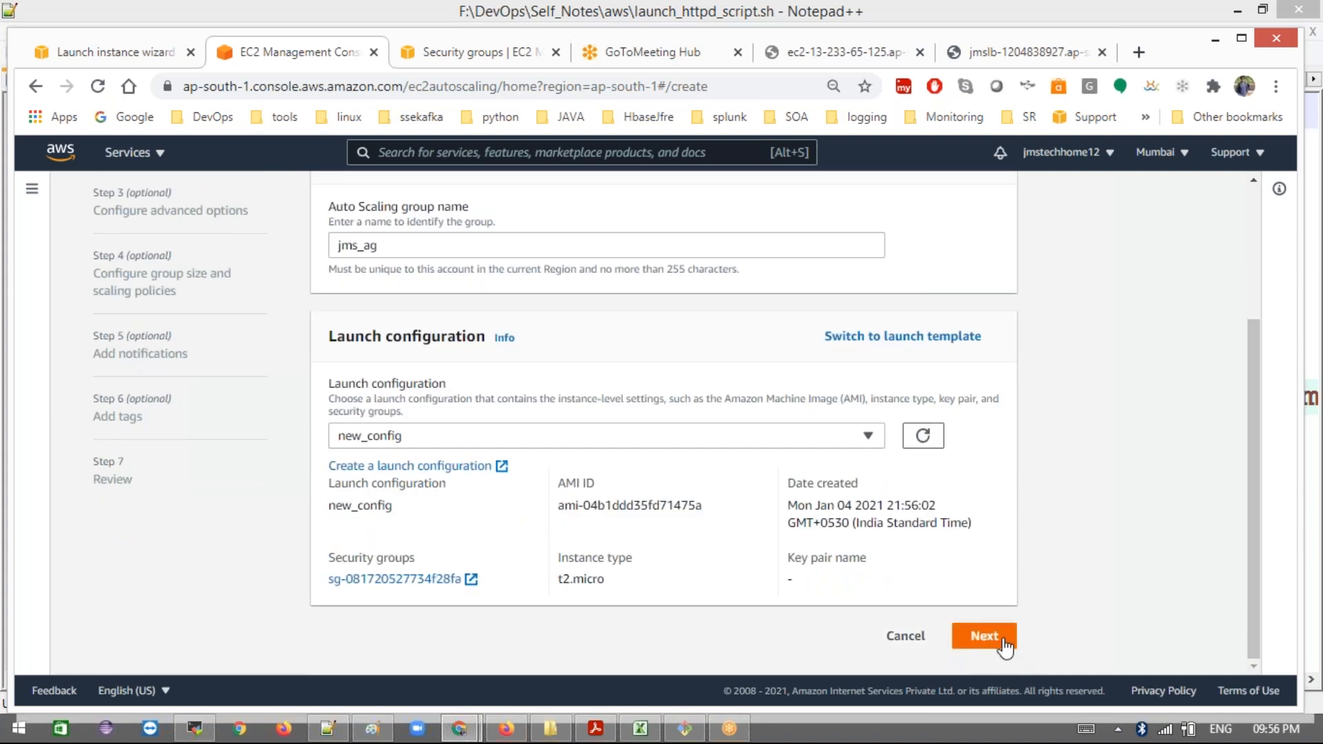
left_click(984, 636)
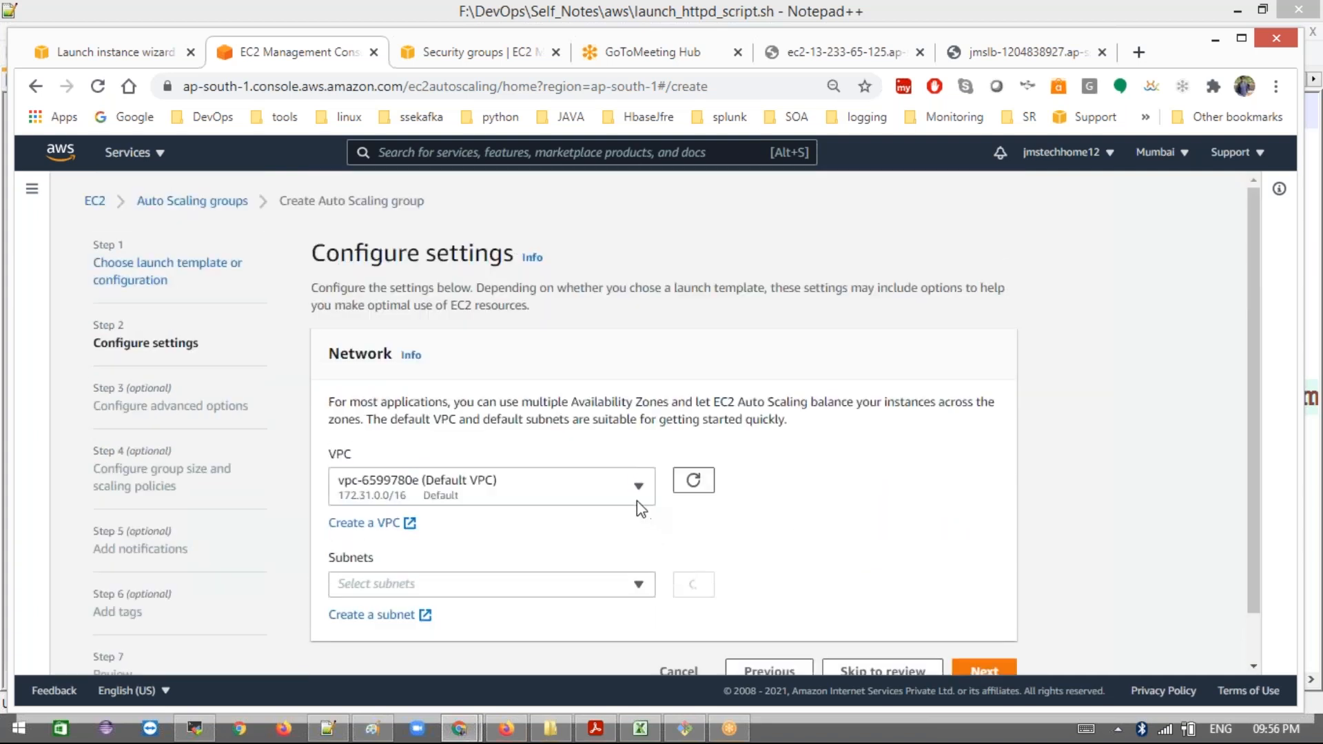
Step: Add the ap-south-1a and ap-south-1b subnets of the default VPC and continue to the advanced options
left_click(624, 583)
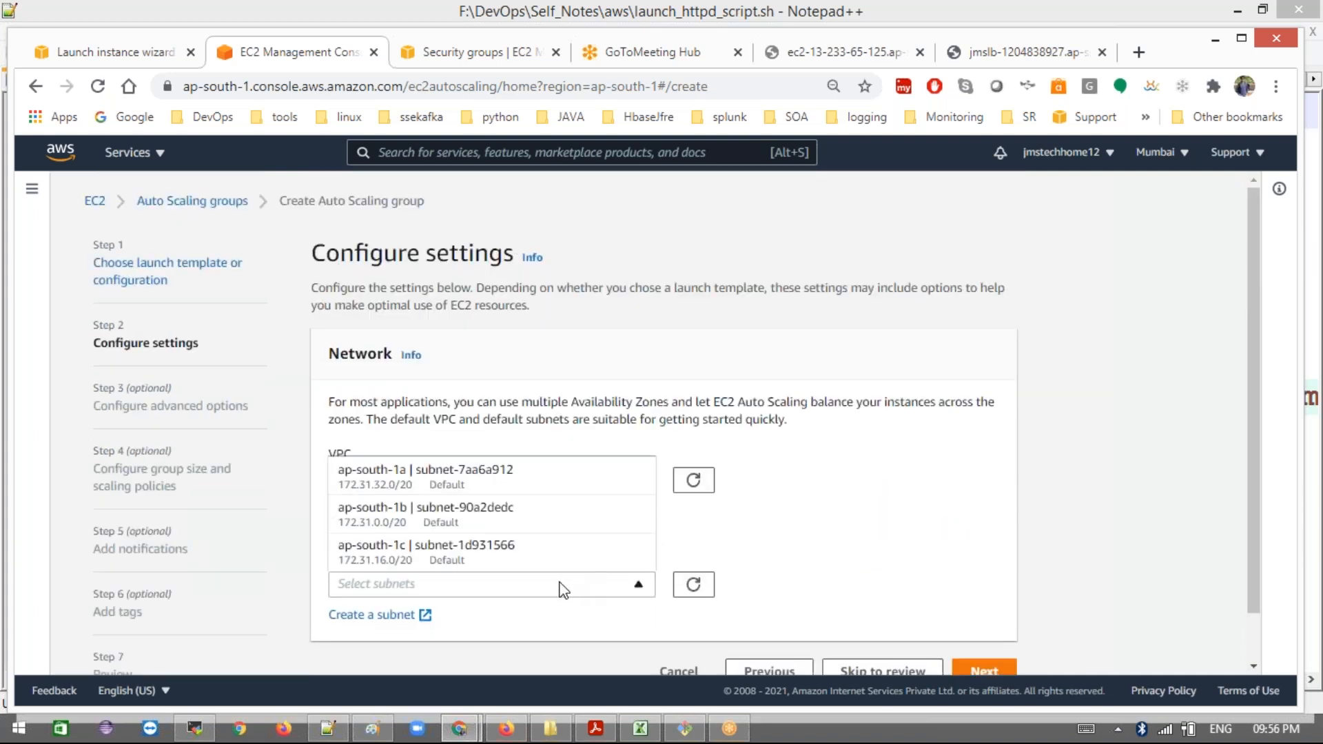
left_click(488, 484)
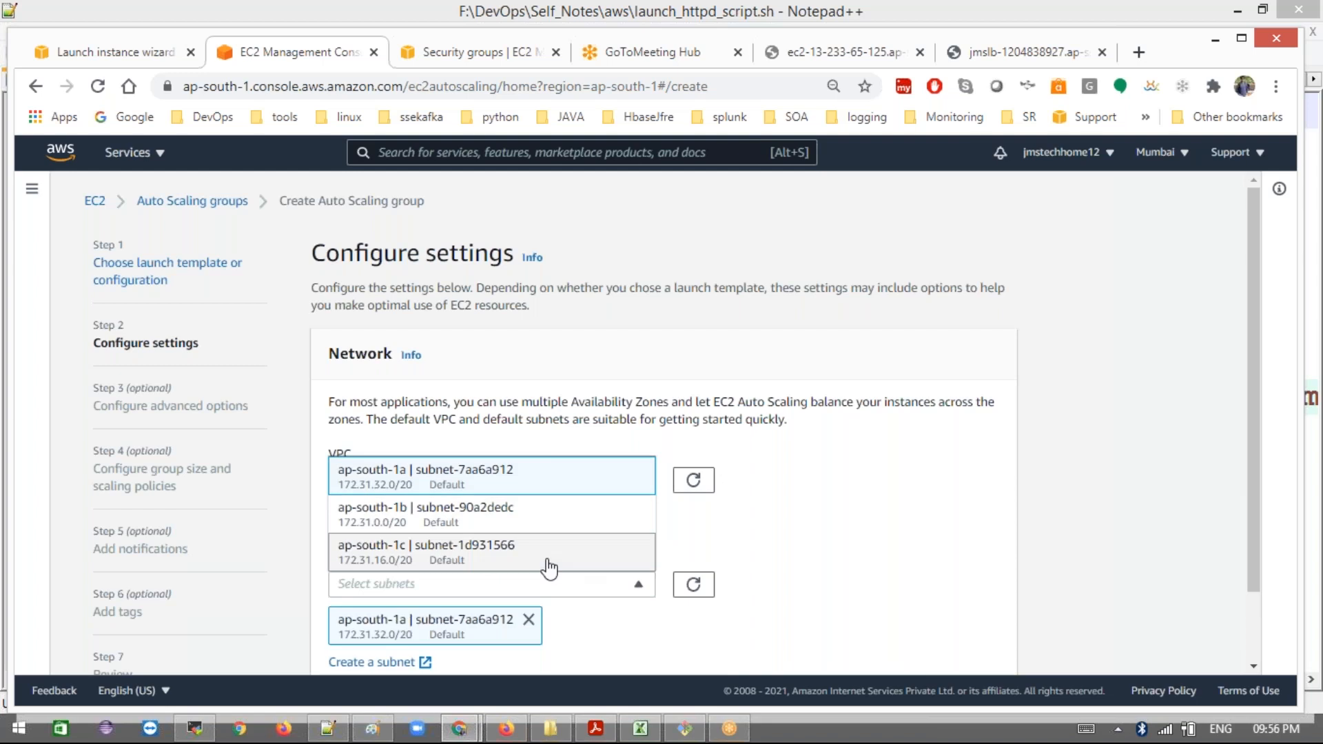
left_click(639, 590)
left_click(624, 587)
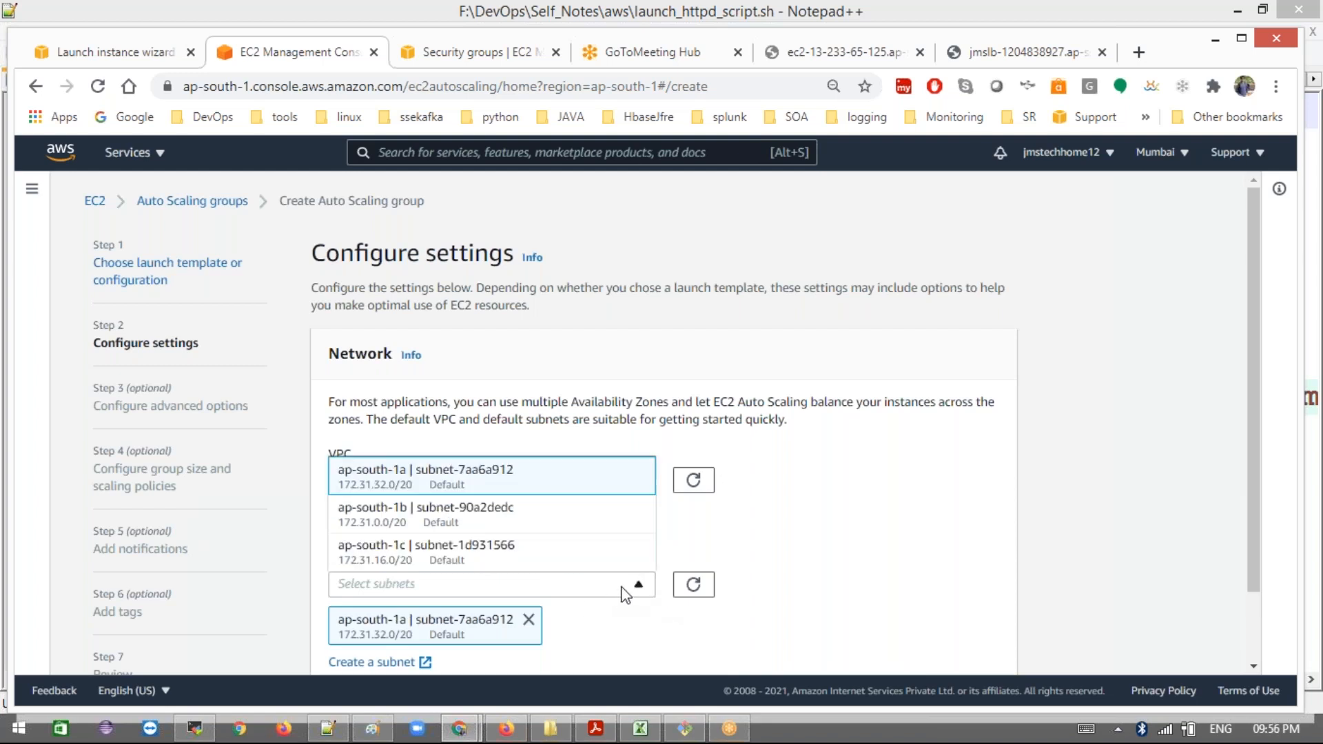
left_click(535, 513)
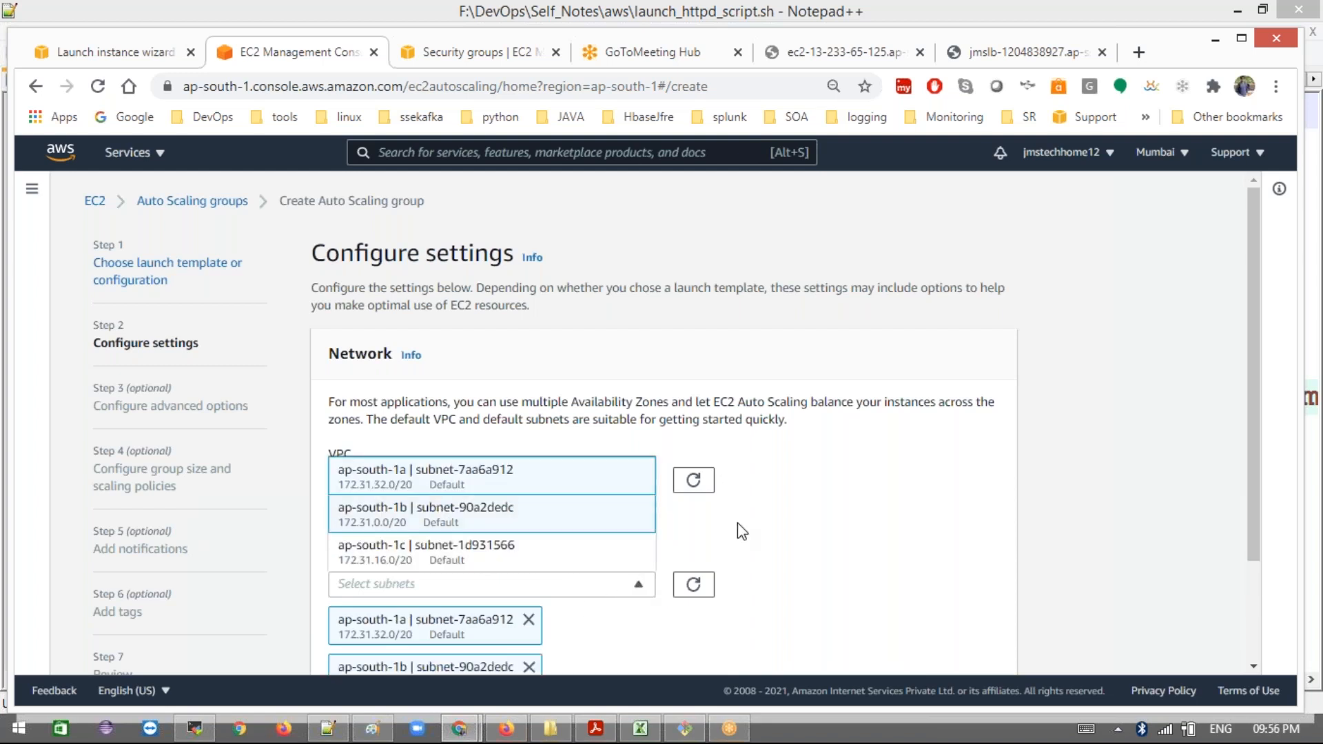
scroll(738, 531, "down", 2)
left_click(978, 624)
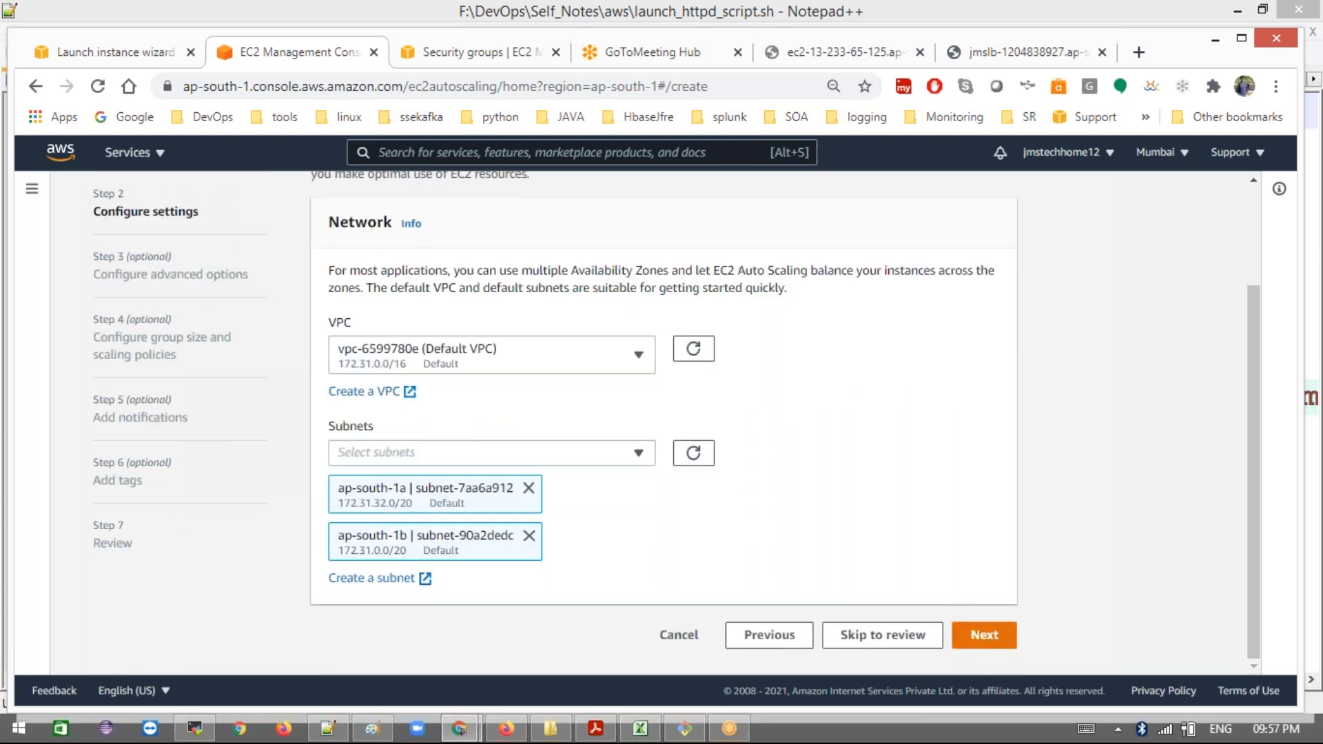
Step: Set the Auto Scaling group to attach to a new load balancer and look through its default settings
scroll(831, 527, "down", 3)
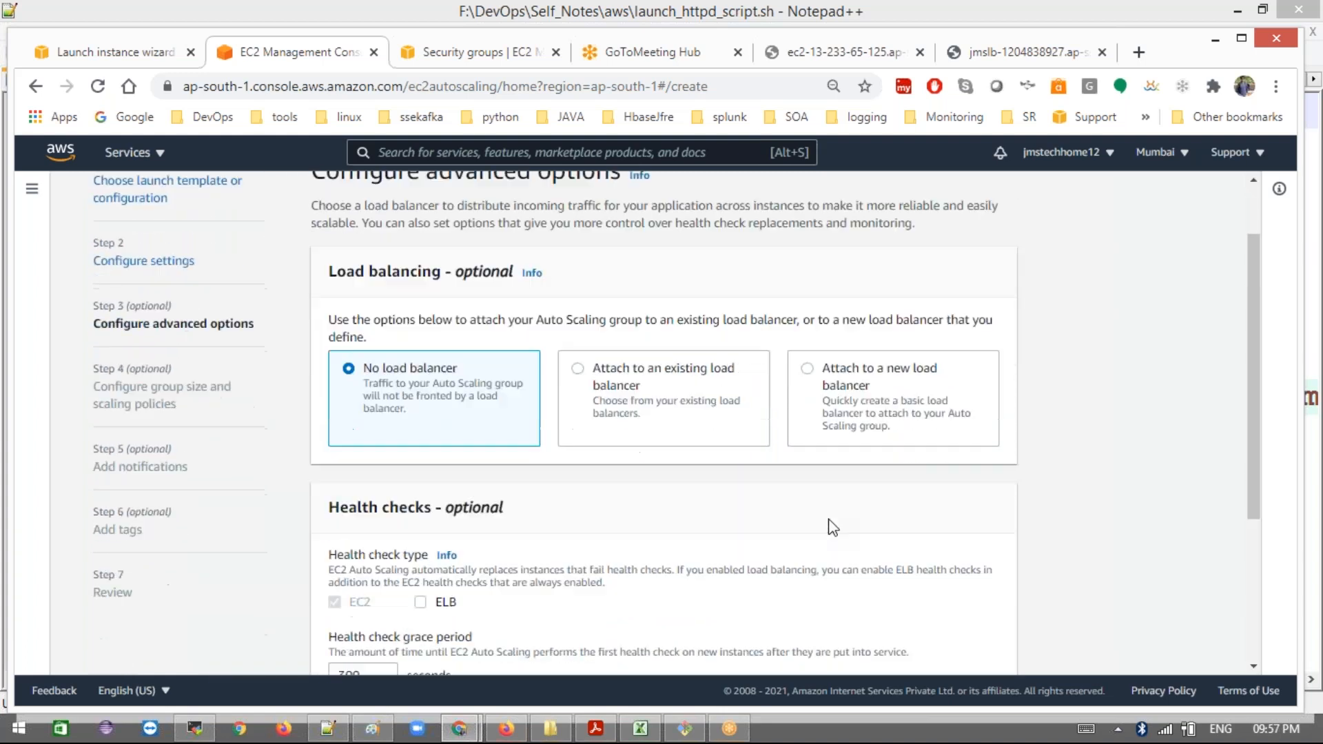
scroll(832, 527, "up", 1)
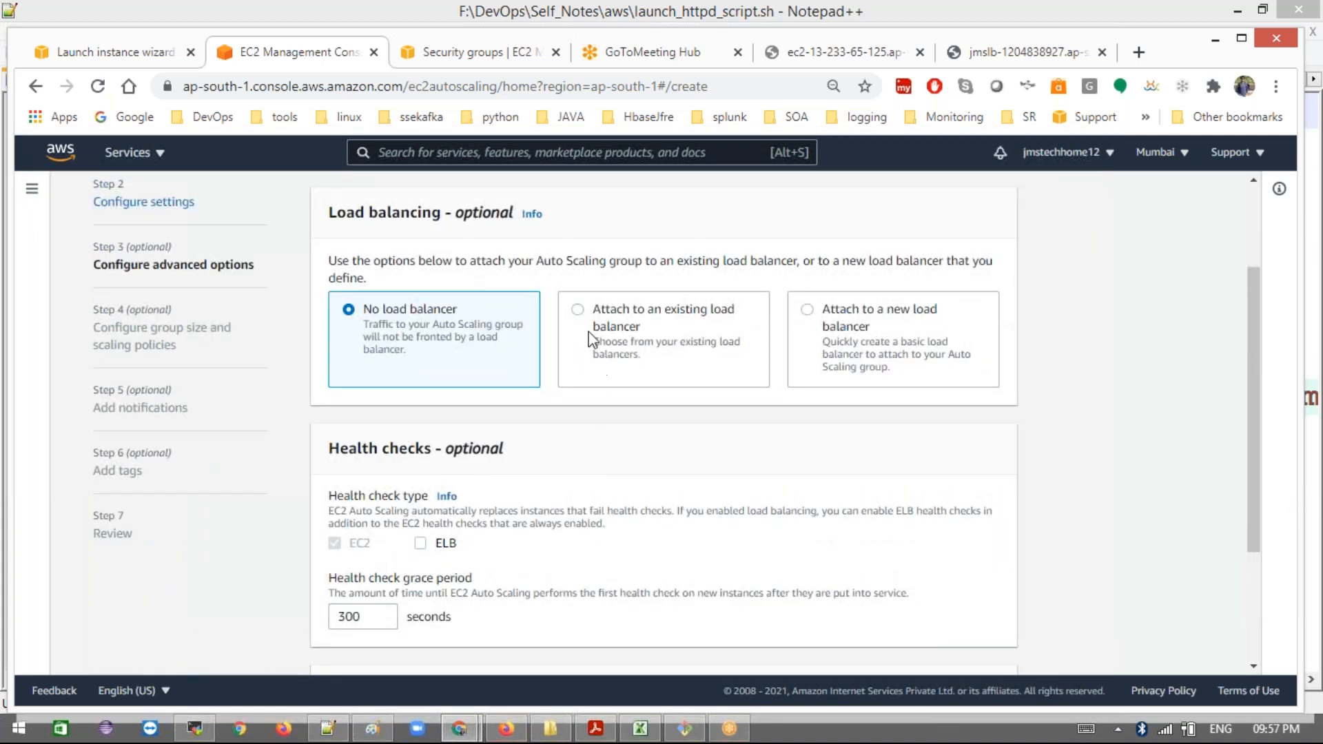
left_click(579, 312)
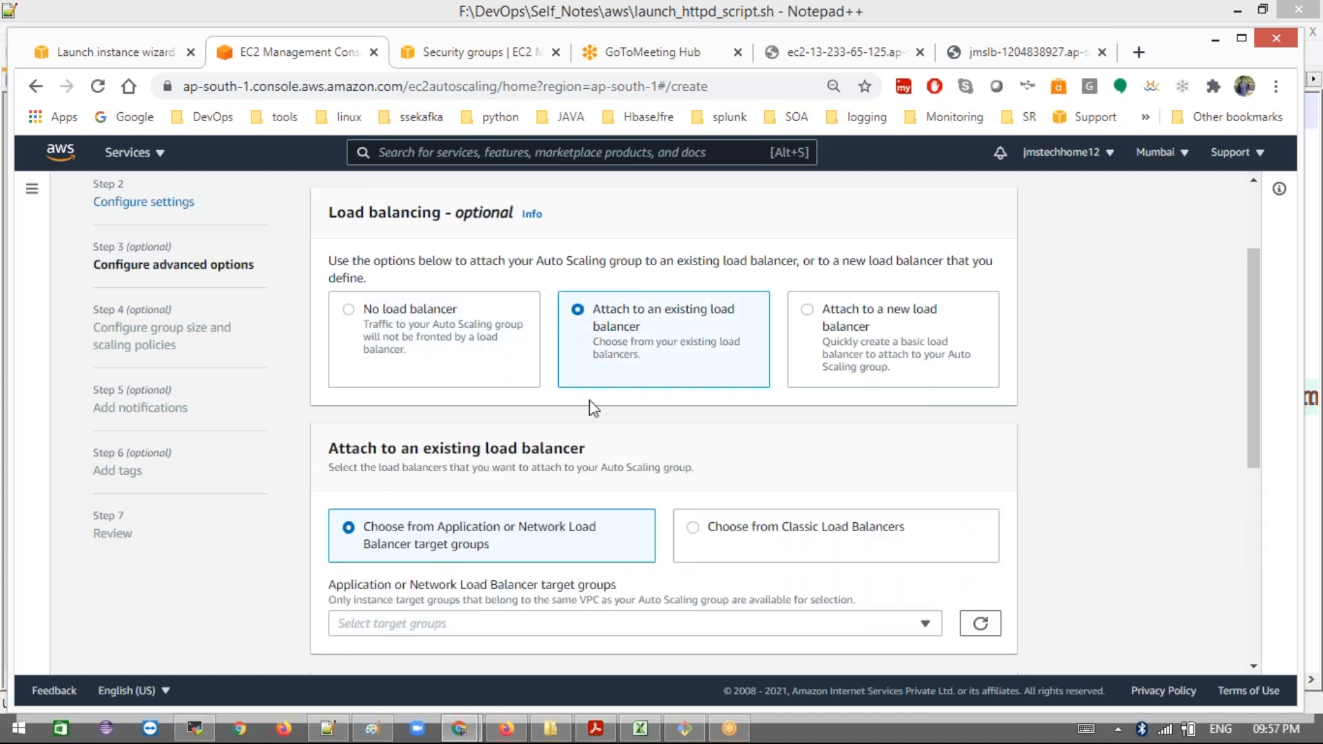
left_click(808, 309)
scroll(756, 393, "down", 5)
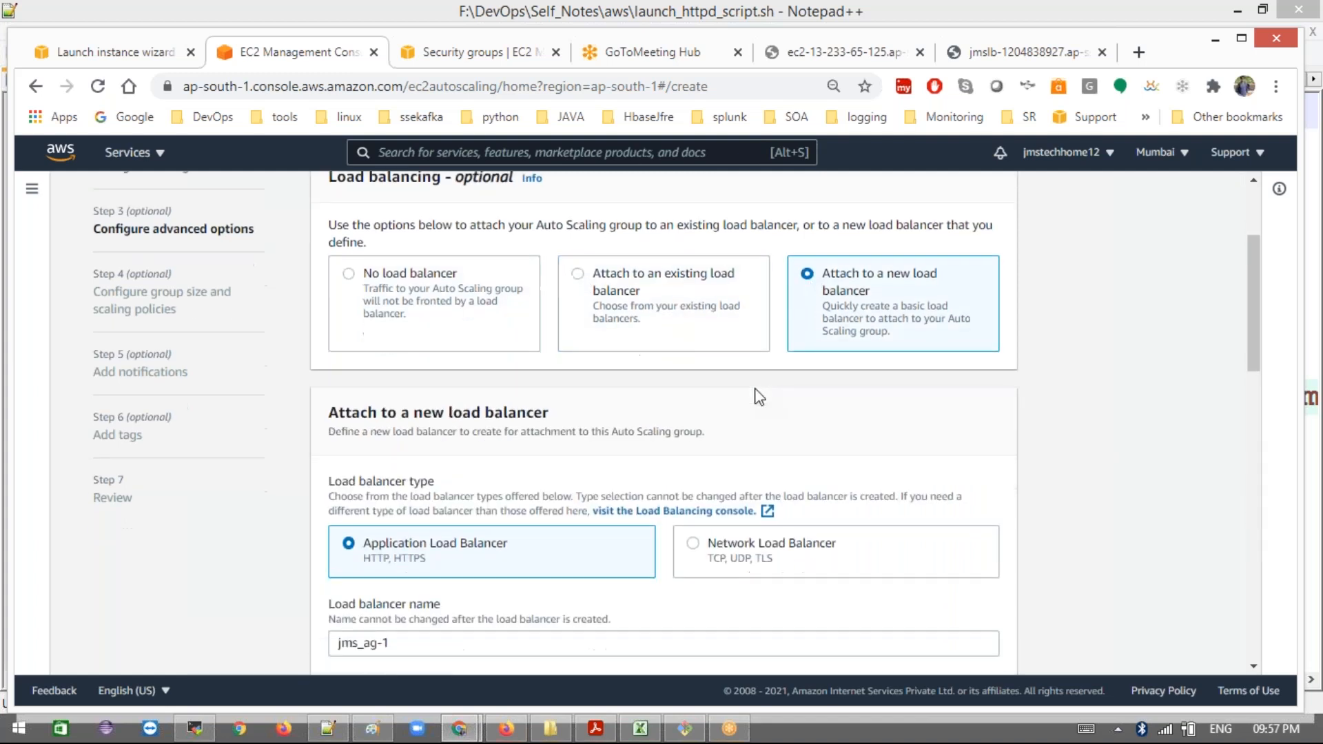
scroll(500, 307, "down", 3)
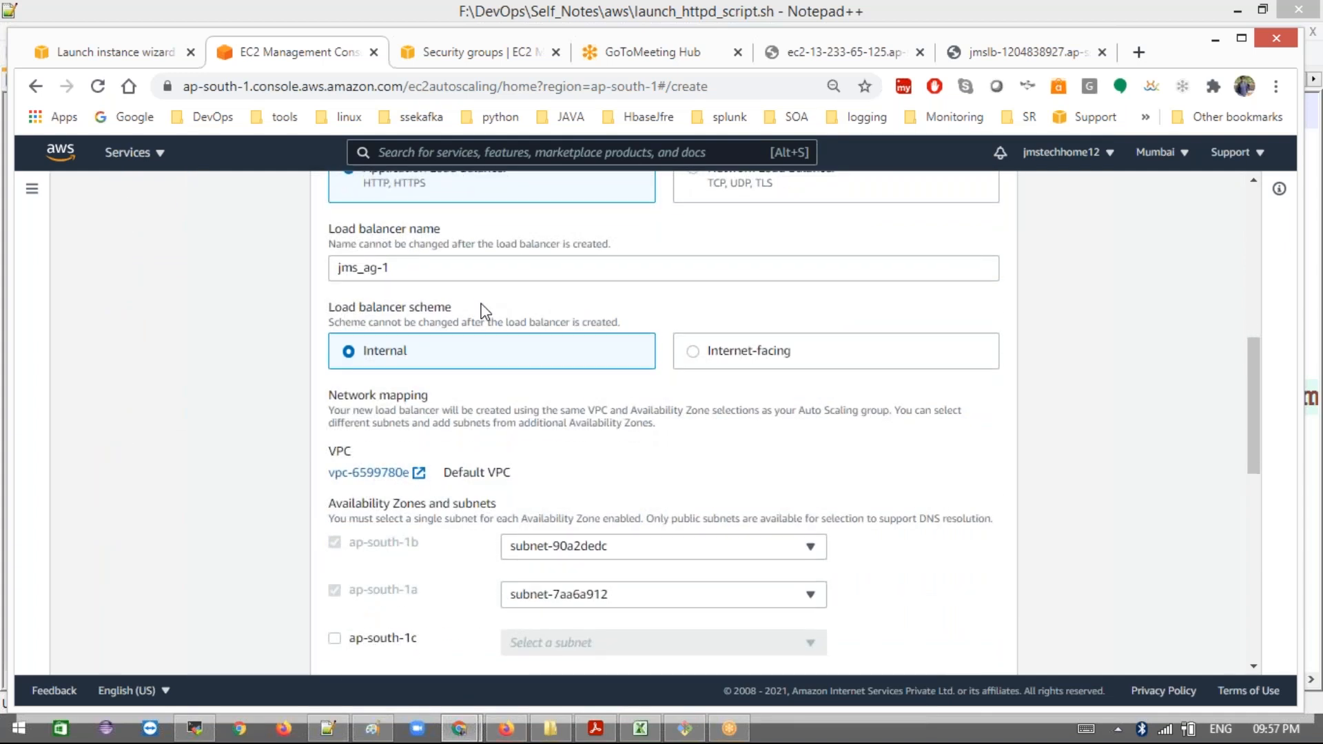
scroll(588, 328, "down", 3)
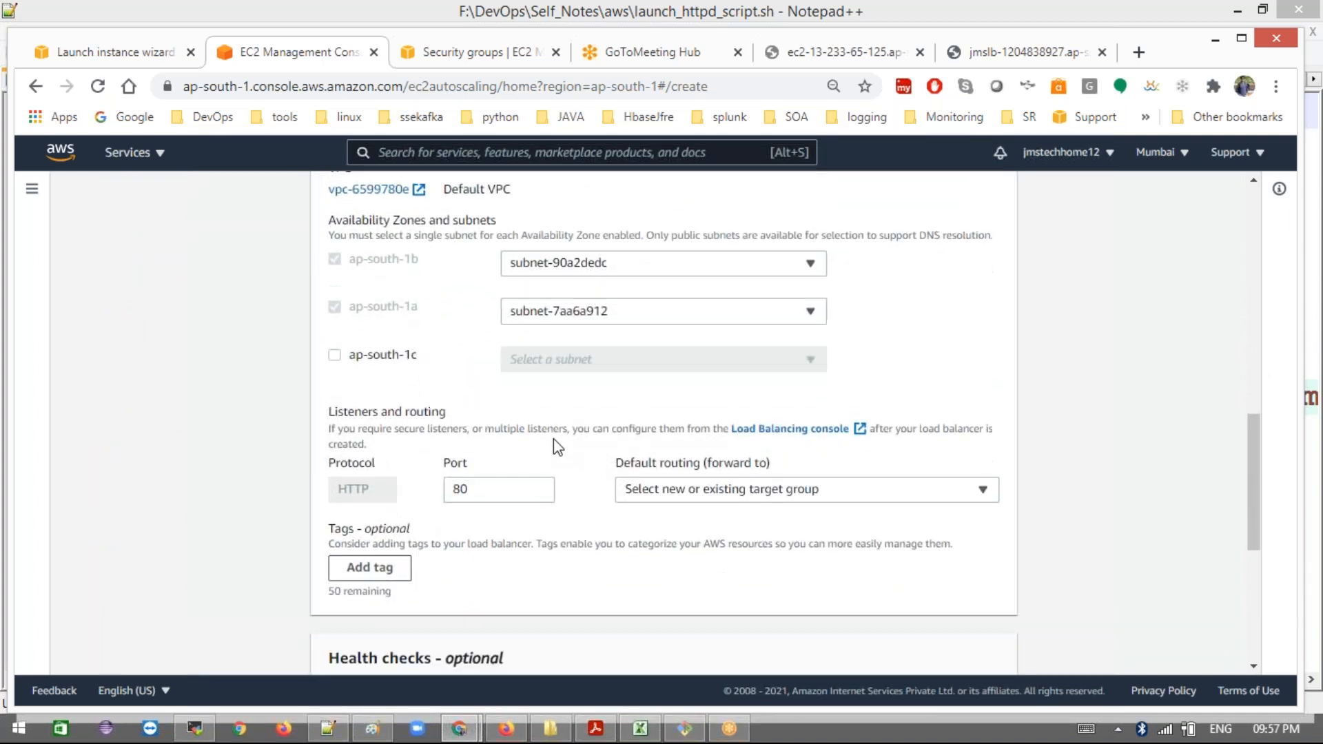
Step: Enable ELB health checks with a grace period of 60 seconds and try to continue to the next stage
scroll(556, 447, "down", 4)
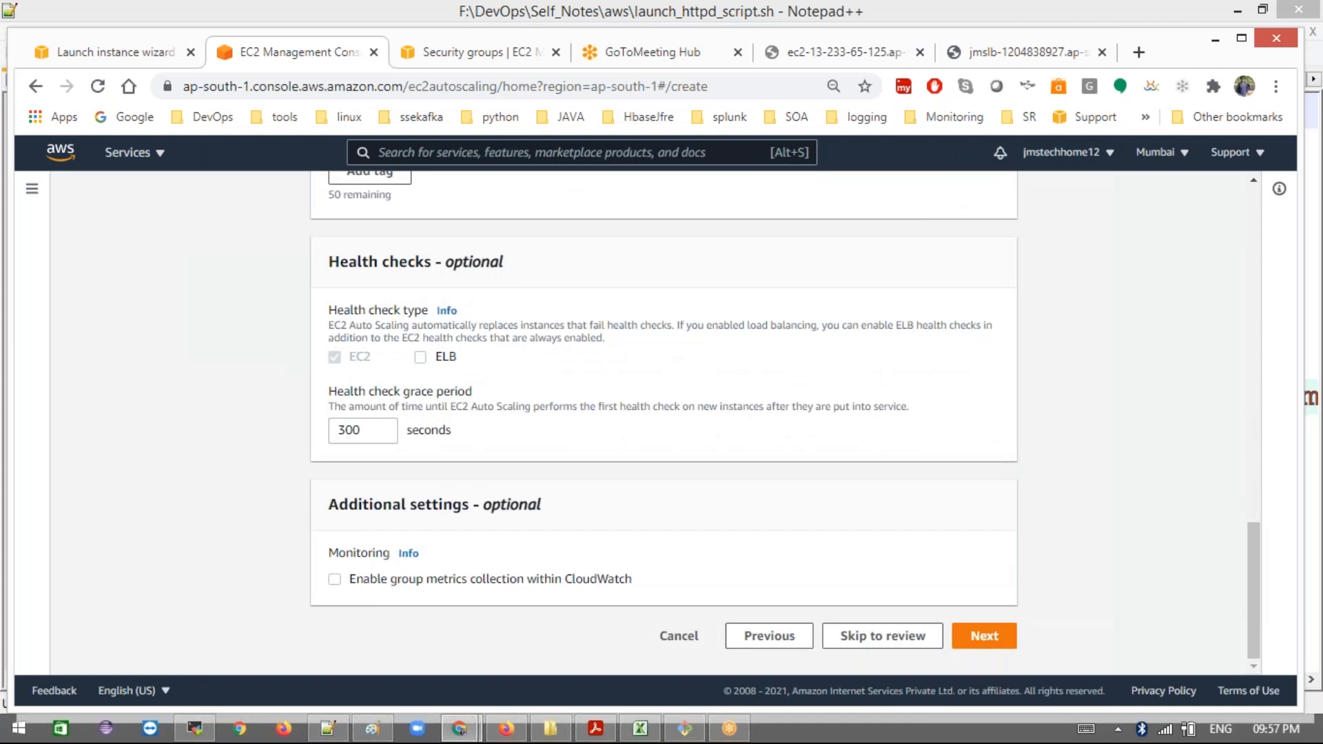
left_click(421, 358)
left_click(358, 430)
double_click(359, 430)
key("BackSpace")
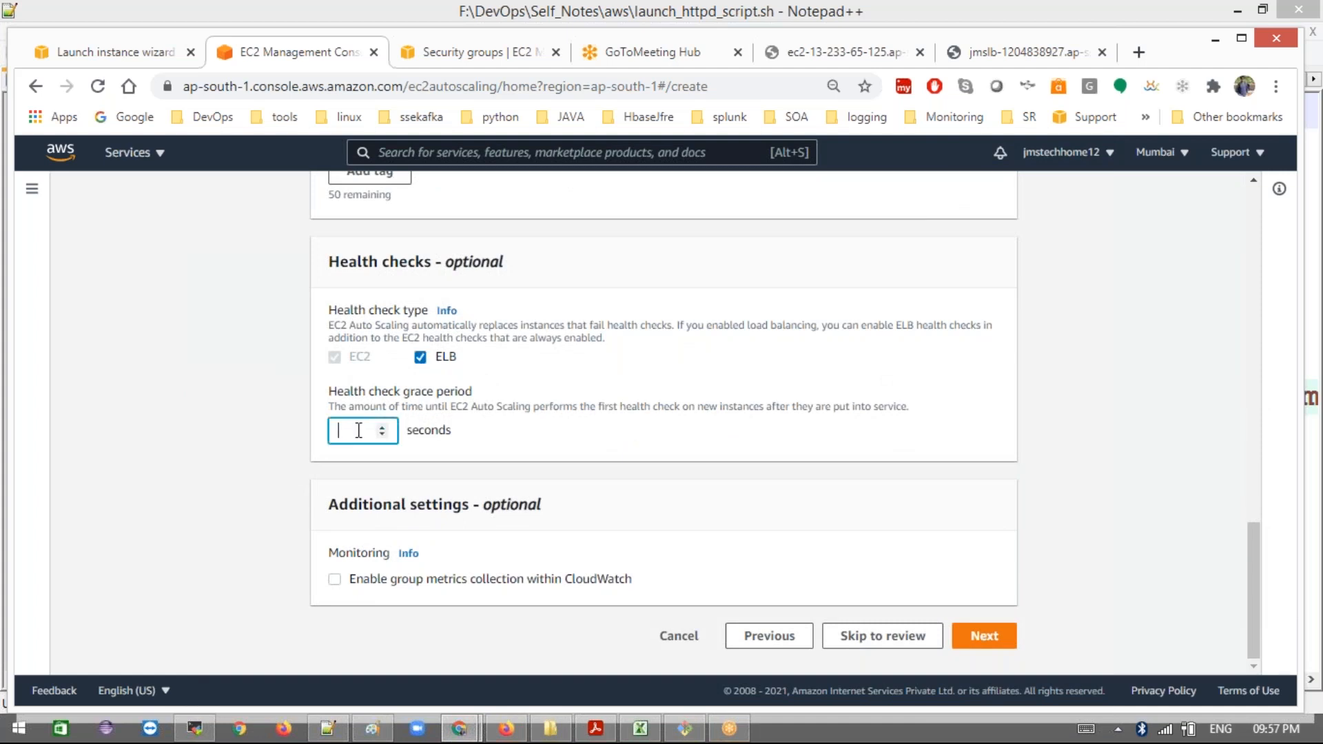
type("60")
left_click(980, 645)
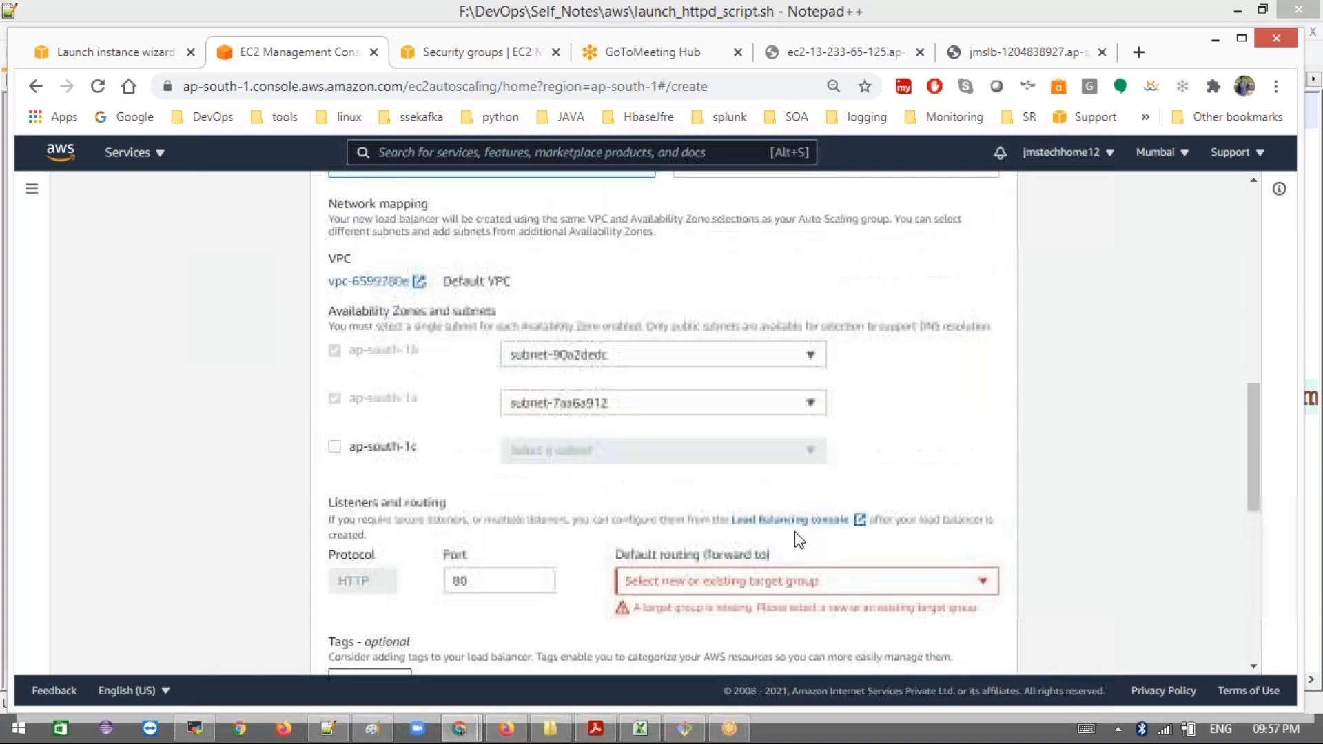
Step: Set the HTTP port 80 listener's default routing to create a target group
scroll(796, 531, "down", 2)
left_click(727, 452)
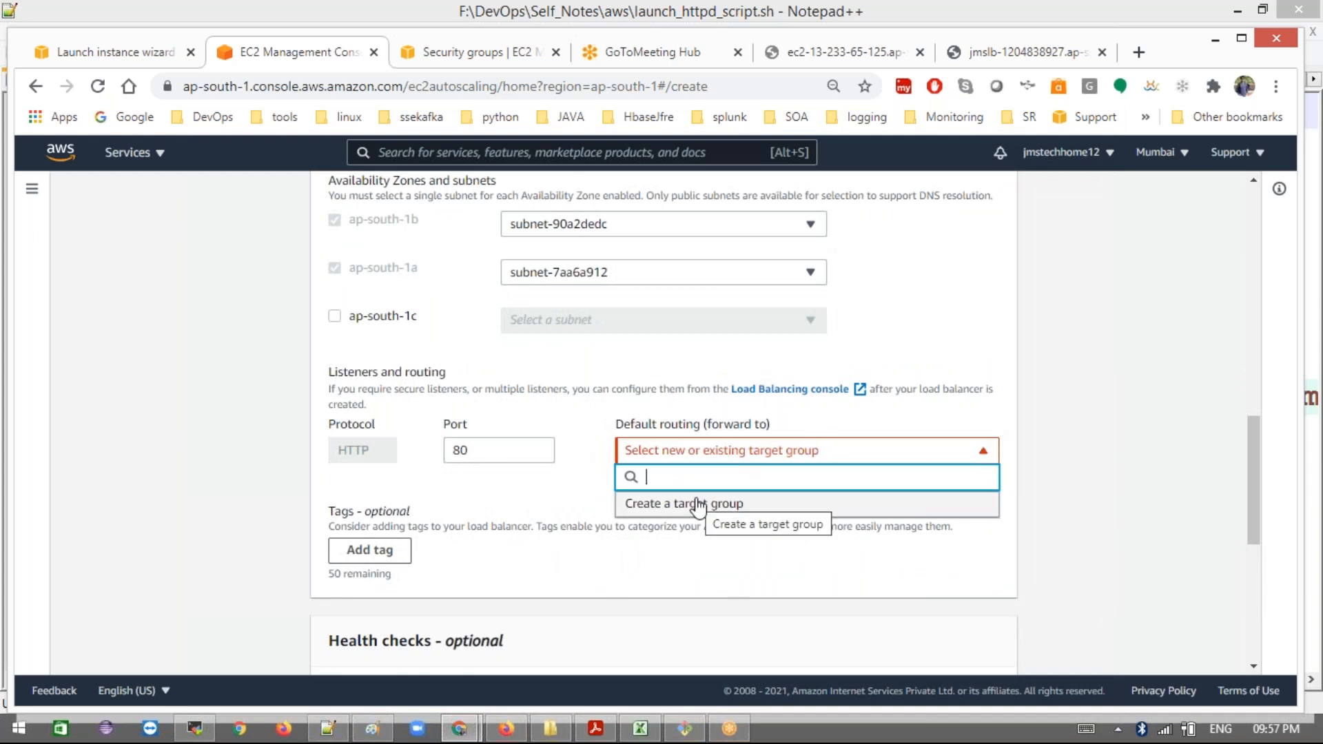
left_click(685, 457)
left_click(686, 457)
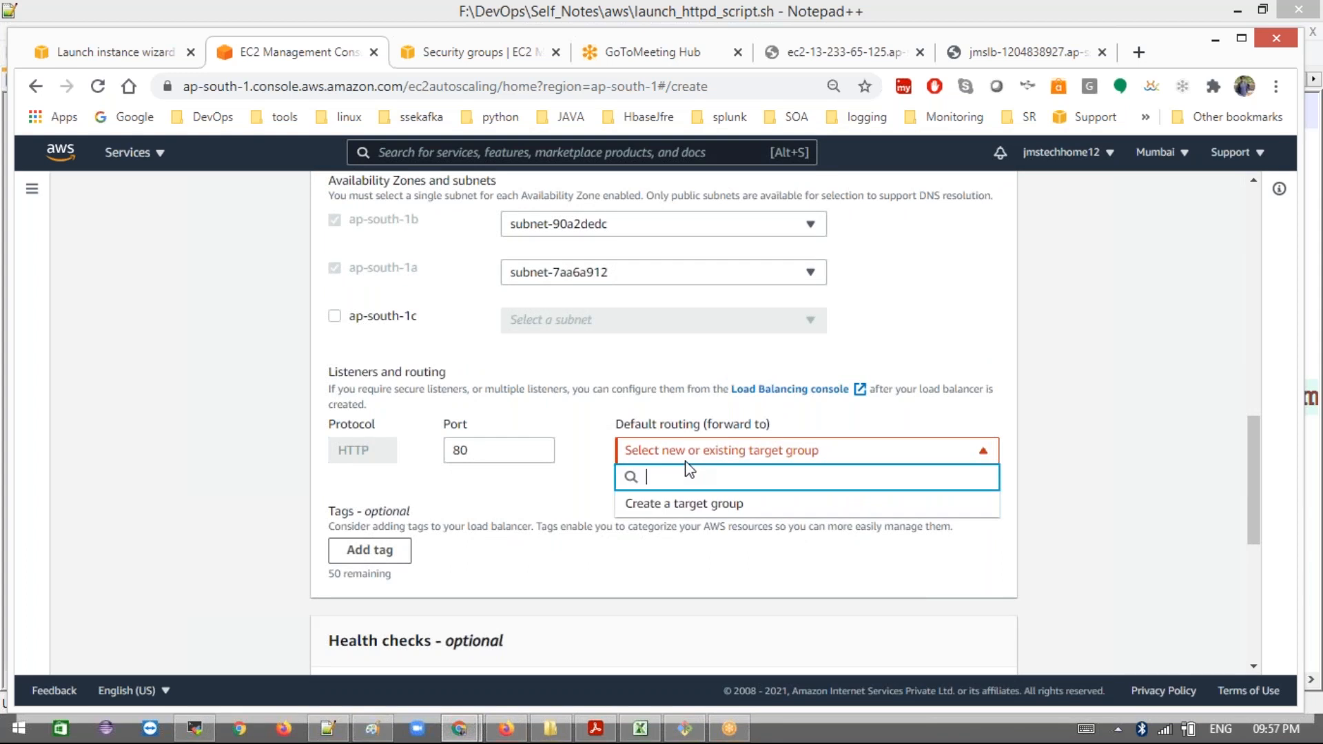
left_click(692, 510)
left_click(762, 528)
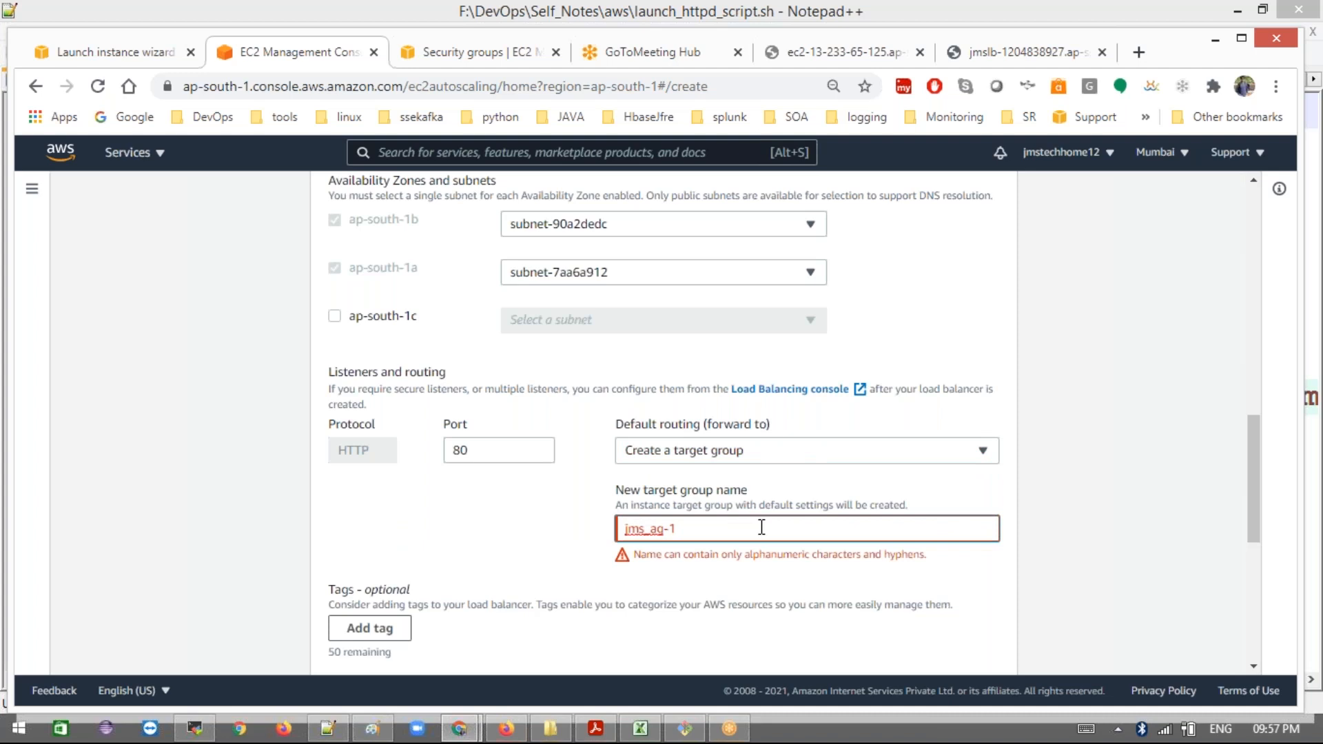
left_click(834, 453)
left_click(834, 454)
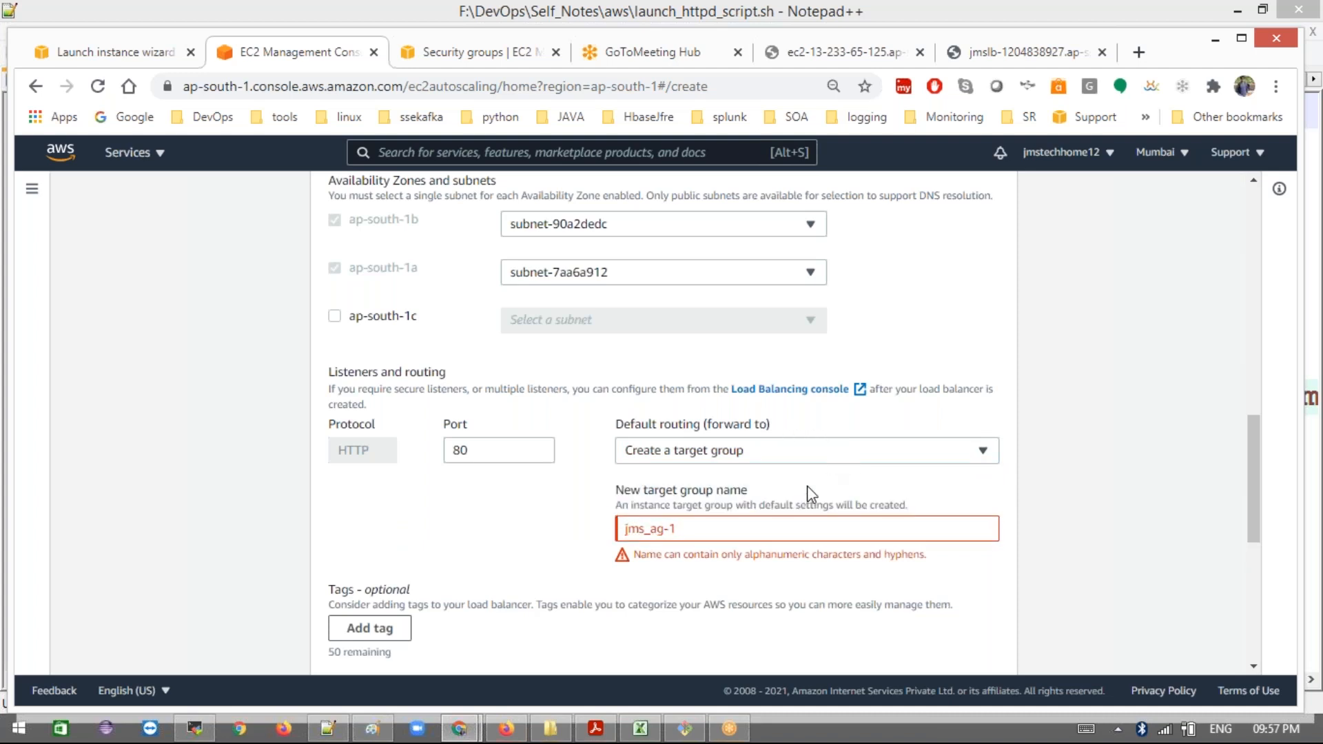
scroll(799, 489, "down", 1)
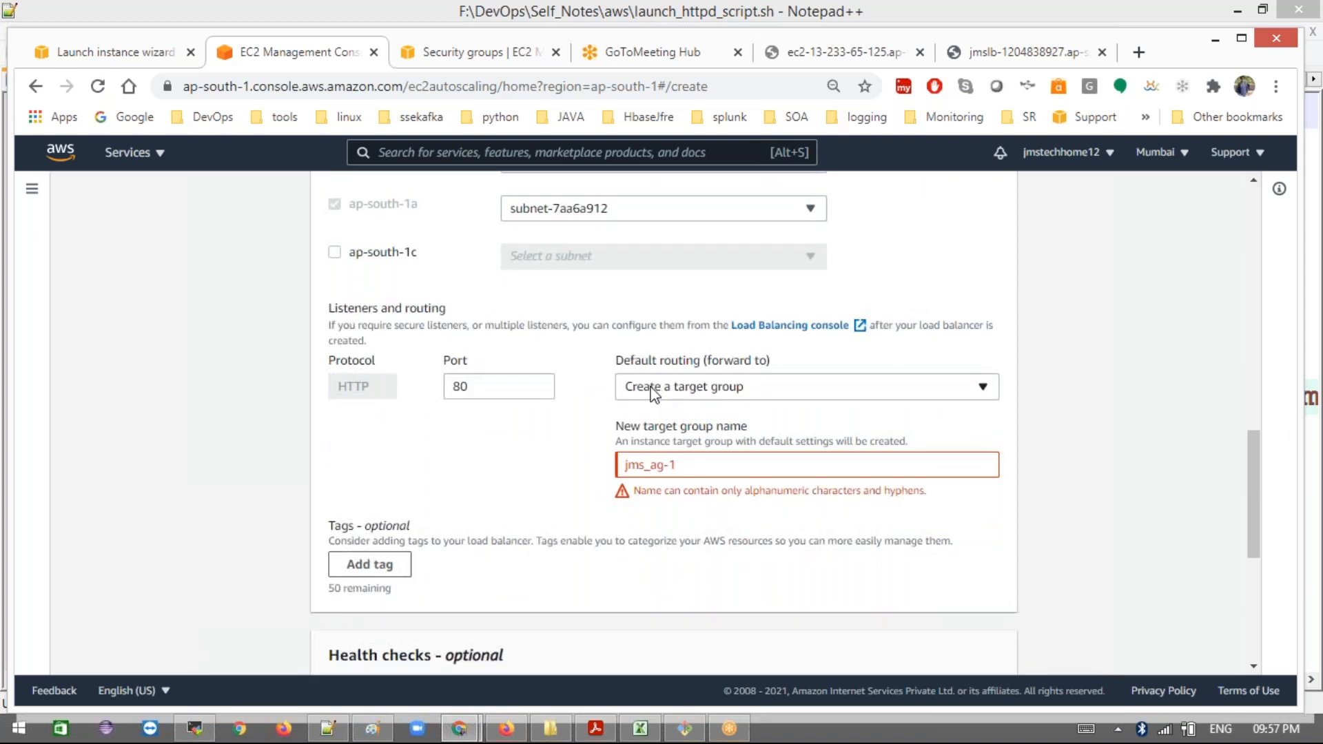
left_click(334, 253)
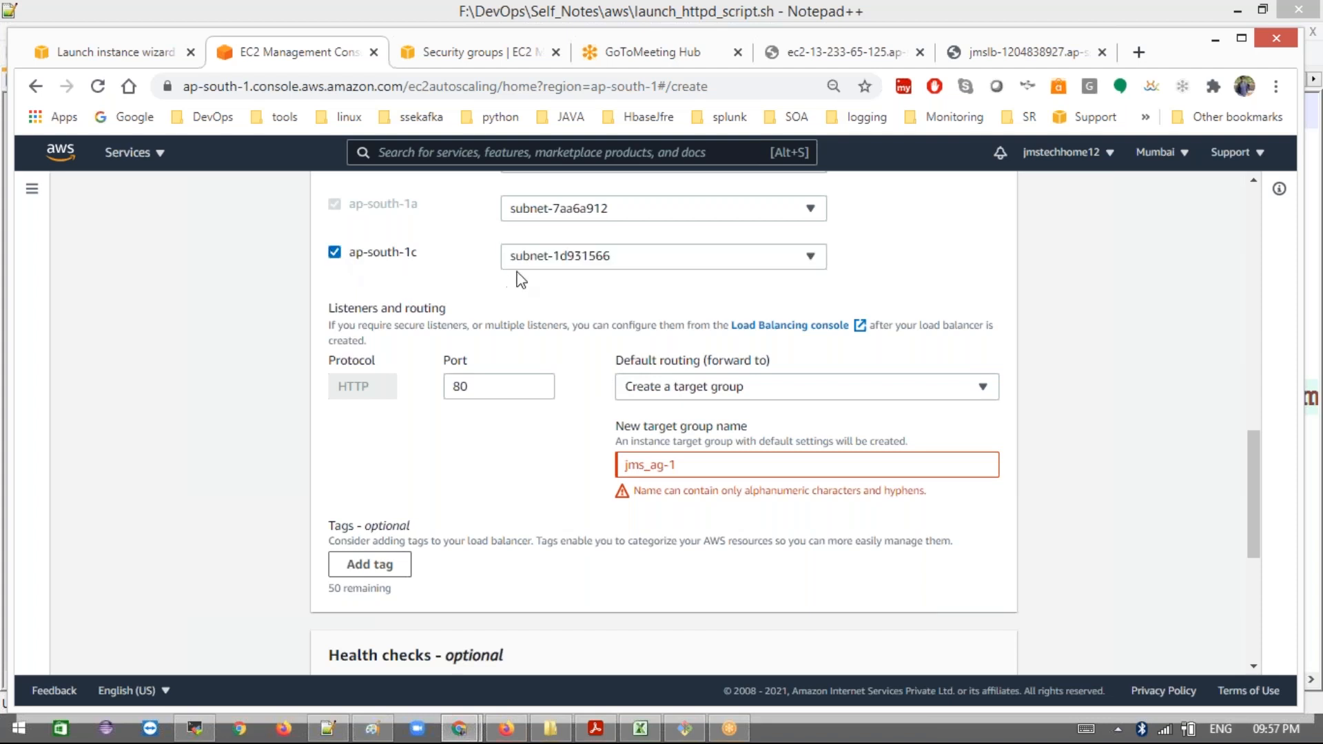
left_click(334, 252)
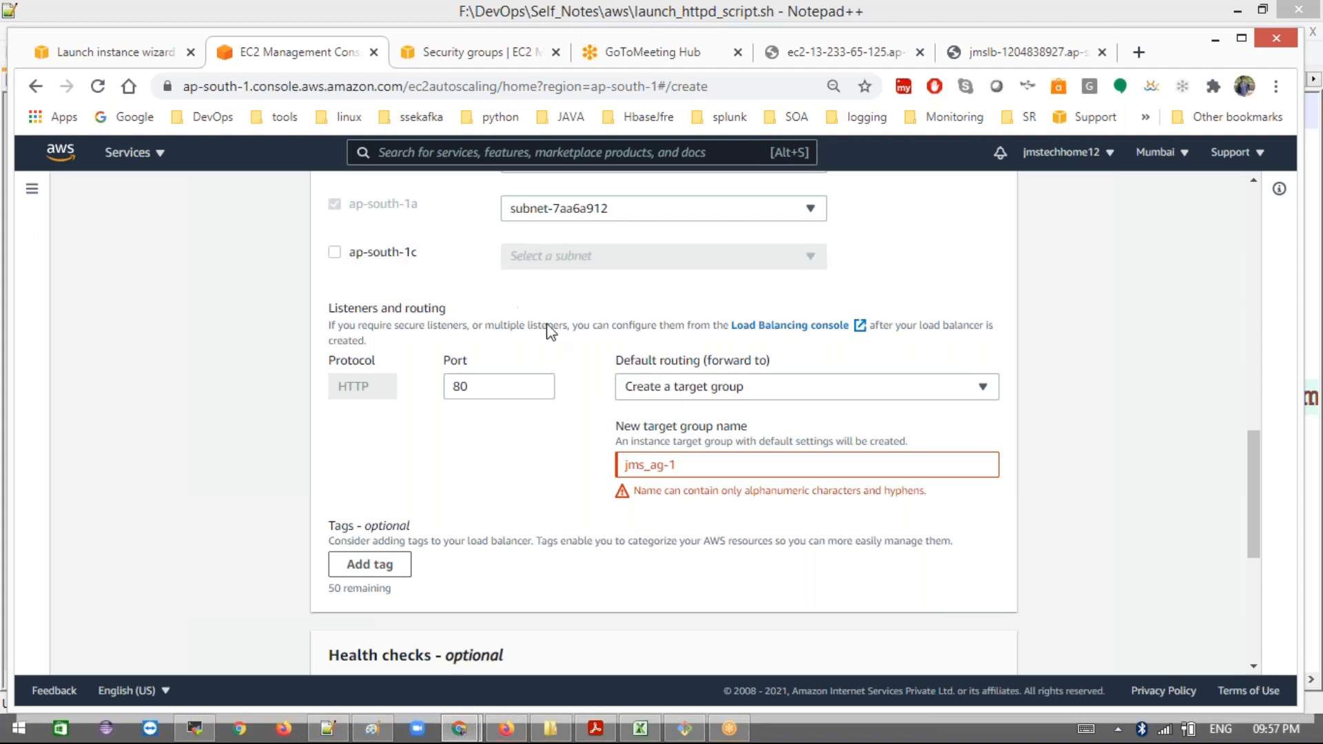
Step: Name the new target group jmstg for the listener's default routing and try to continue to the next stage
left_click(776, 386)
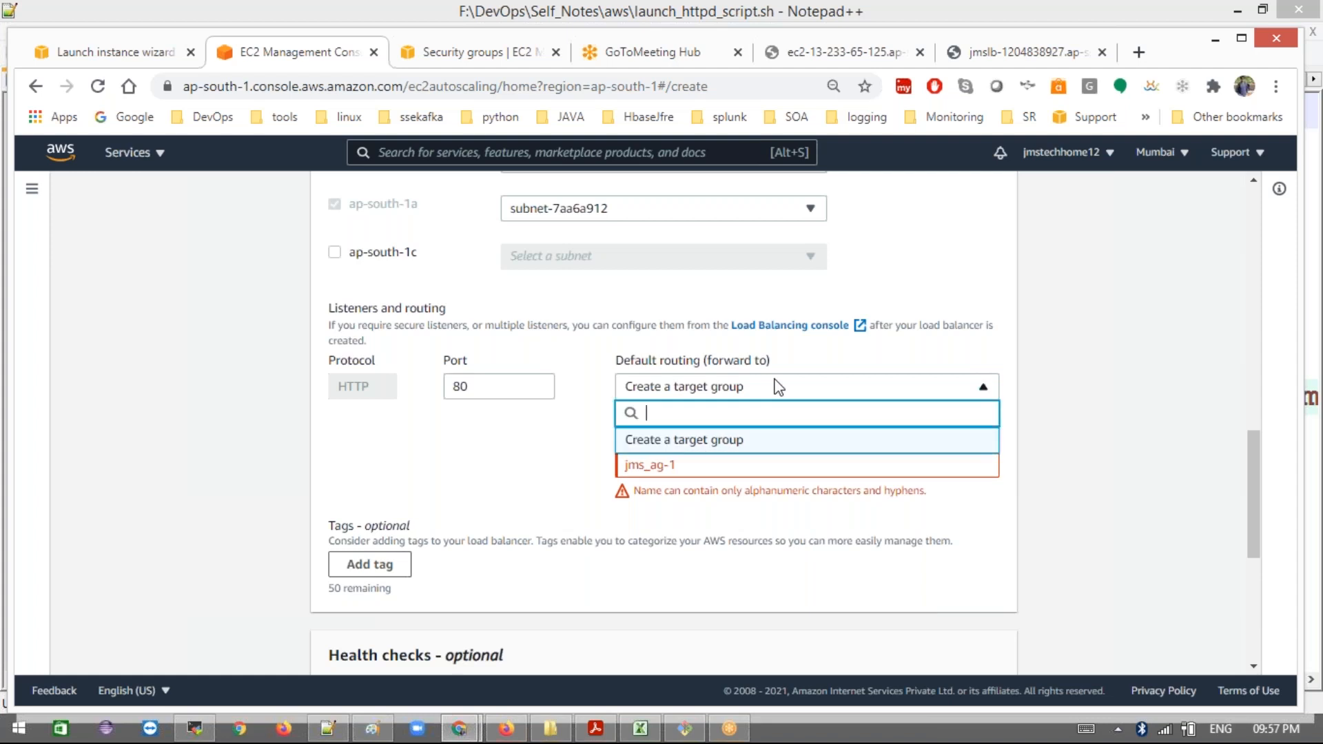
left_click(721, 445)
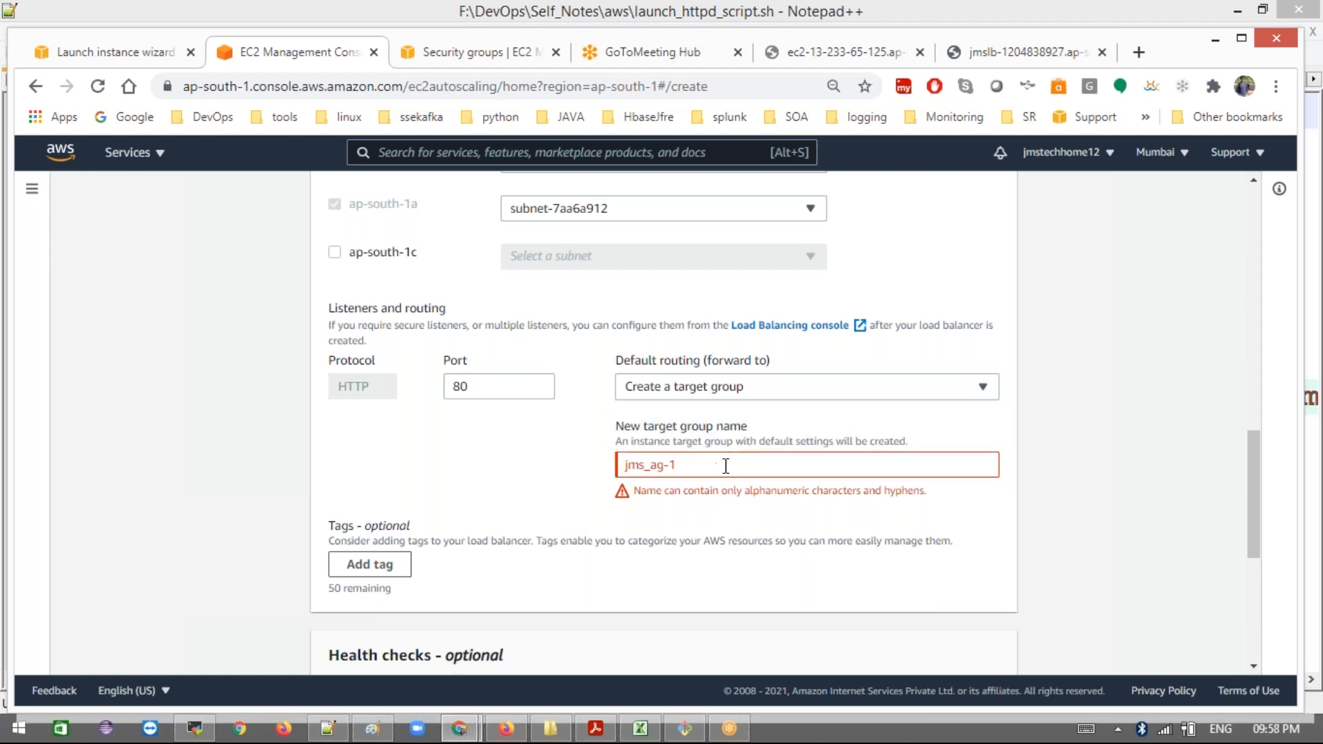
left_click(710, 468)
left_click_drag(721, 486, 929, 485)
left_click_drag(682, 465, 627, 467)
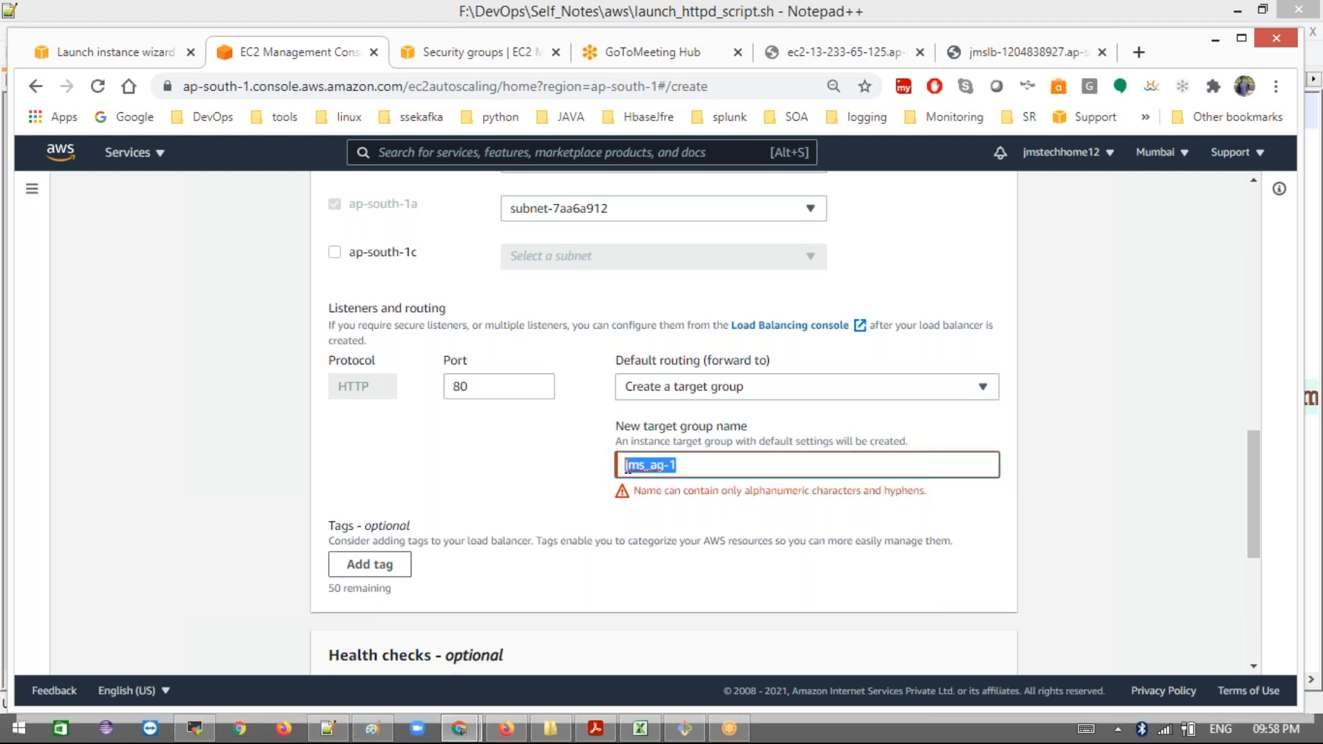
key("BackSpace")
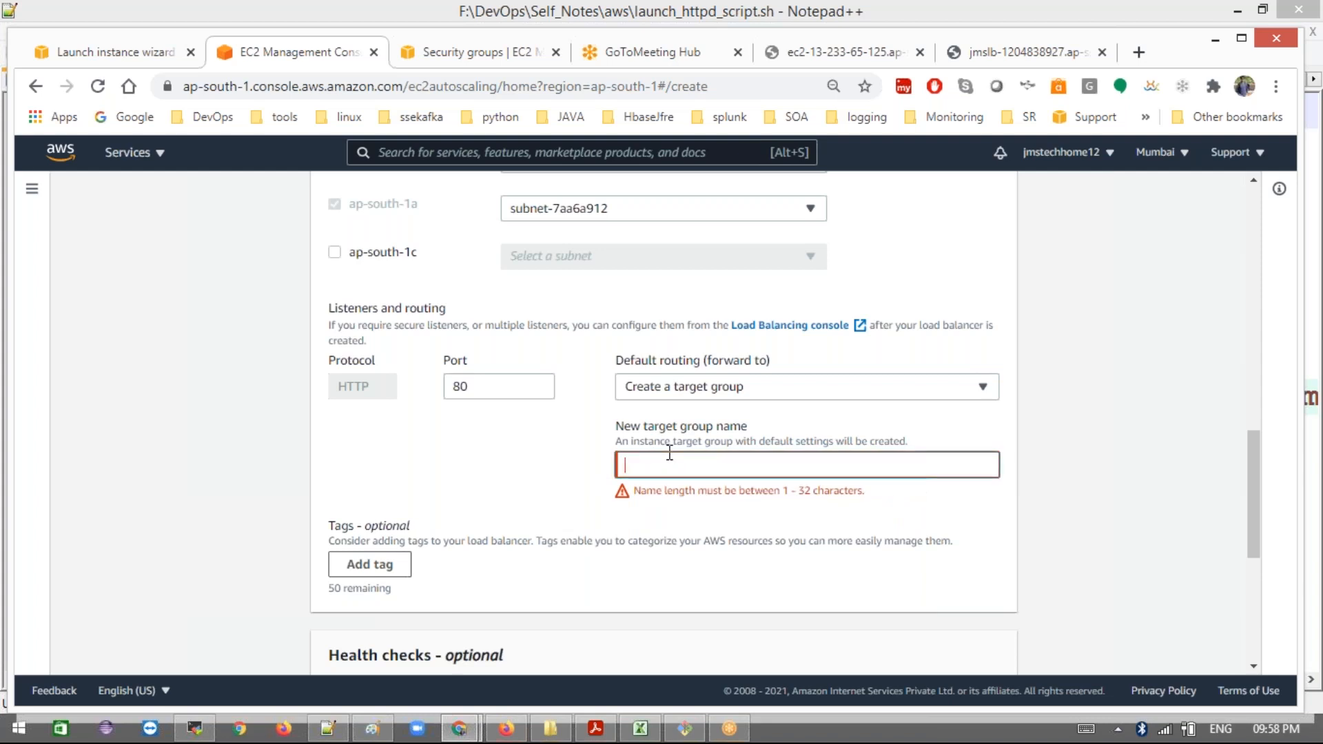
type("tg")
left_click(624, 467)
type("jms")
scroll(625, 466, "down", 6)
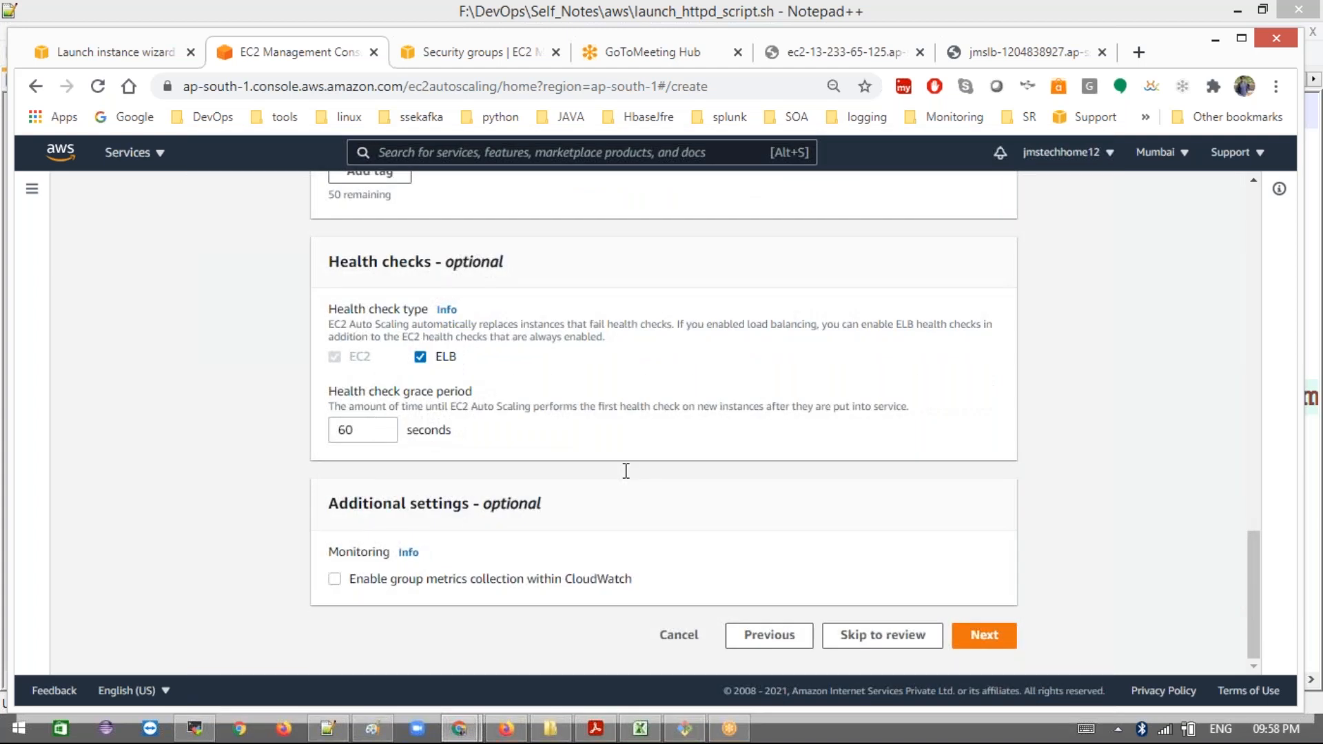
left_click(999, 644)
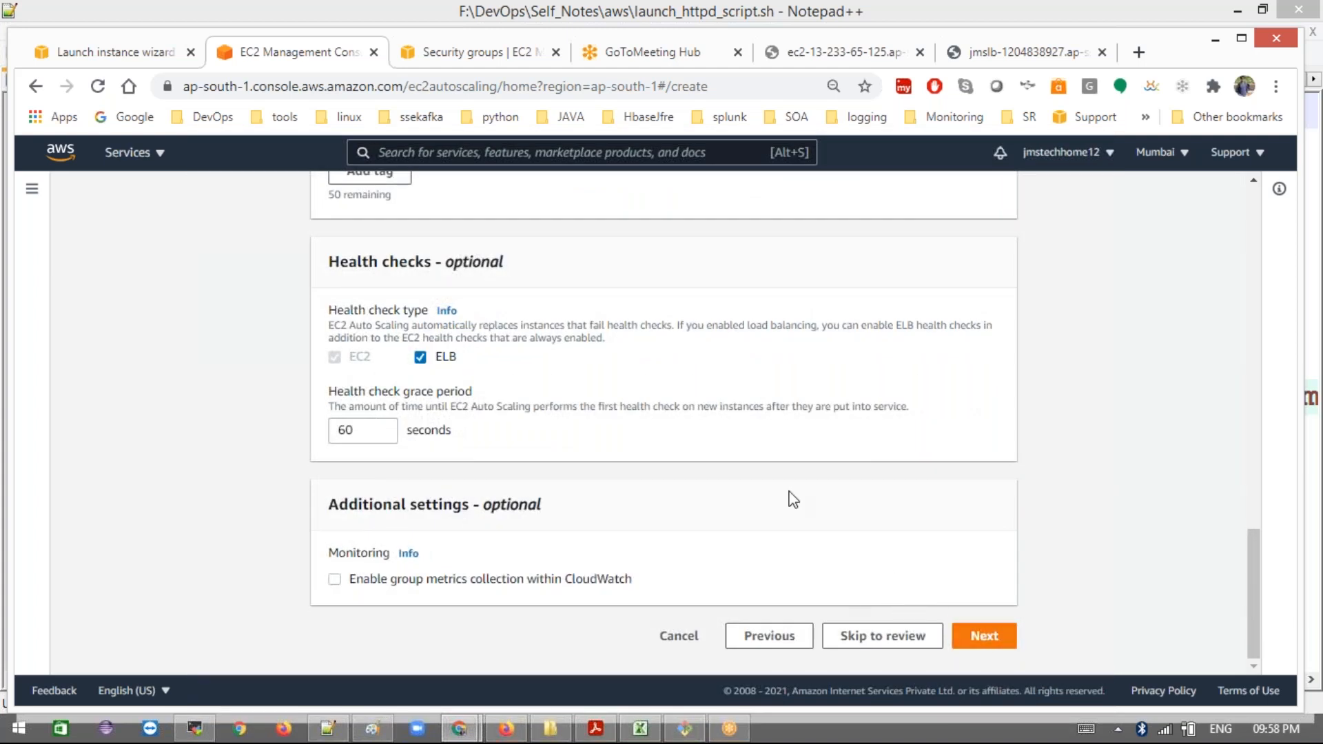
Step: Rename the new load balancer as jms-ag-1 and try to continue to the next stage
scroll(793, 500, "up", 15)
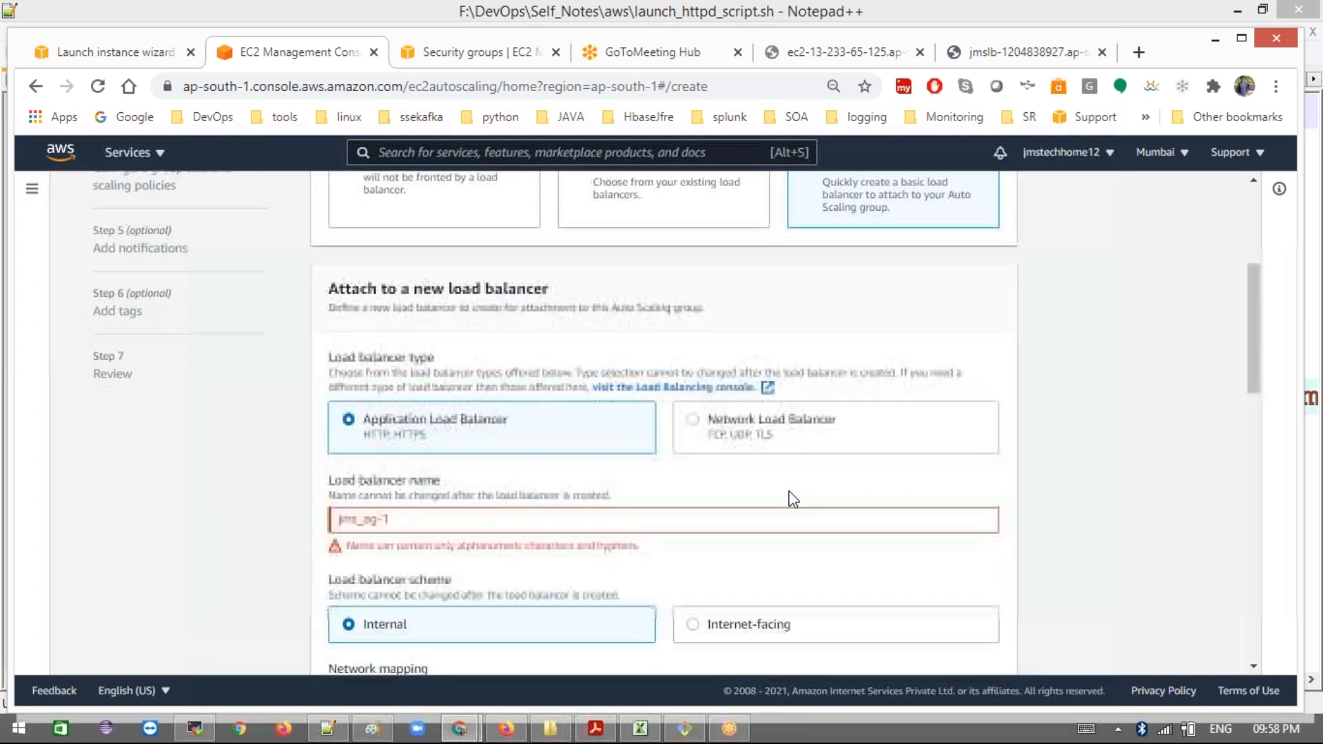
scroll(794, 501, "down", 1)
left_click(365, 497)
key("BackSpace")
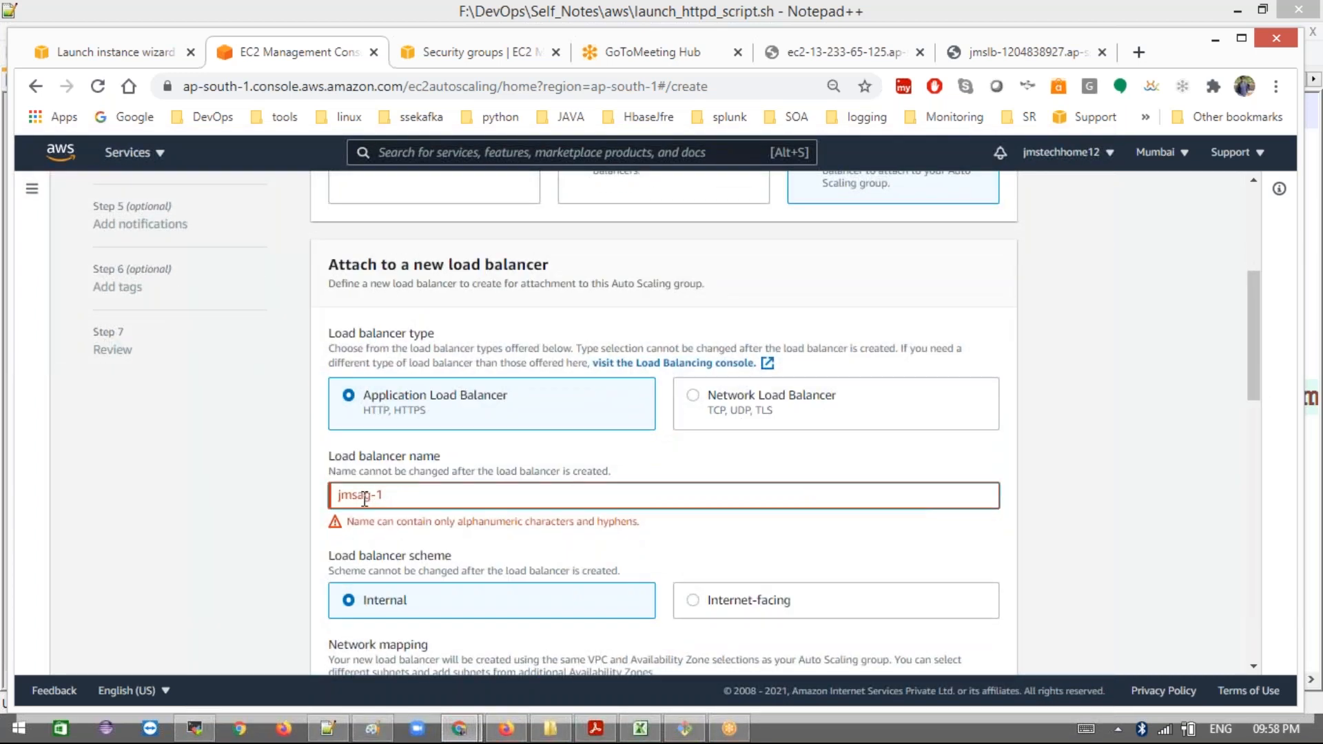
type("-")
scroll(624, 518, "down", 9)
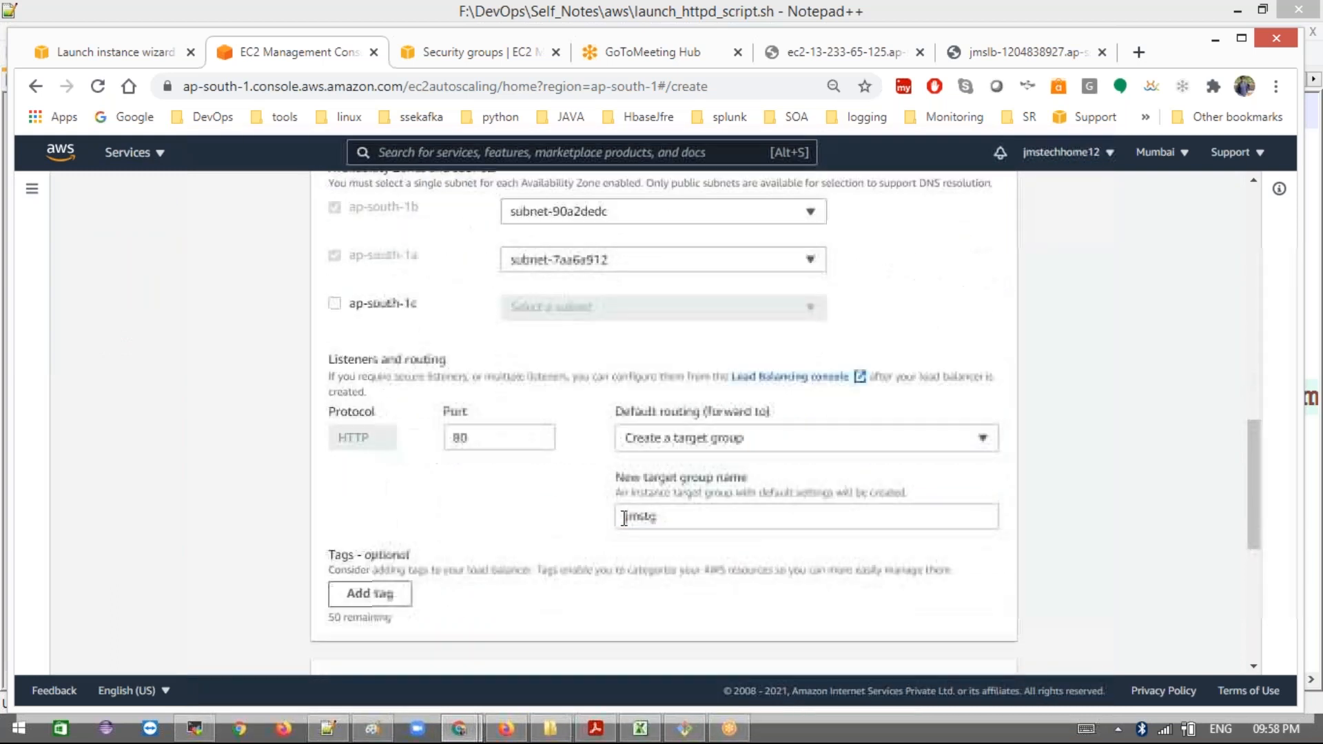
scroll(838, 602, "down", 6)
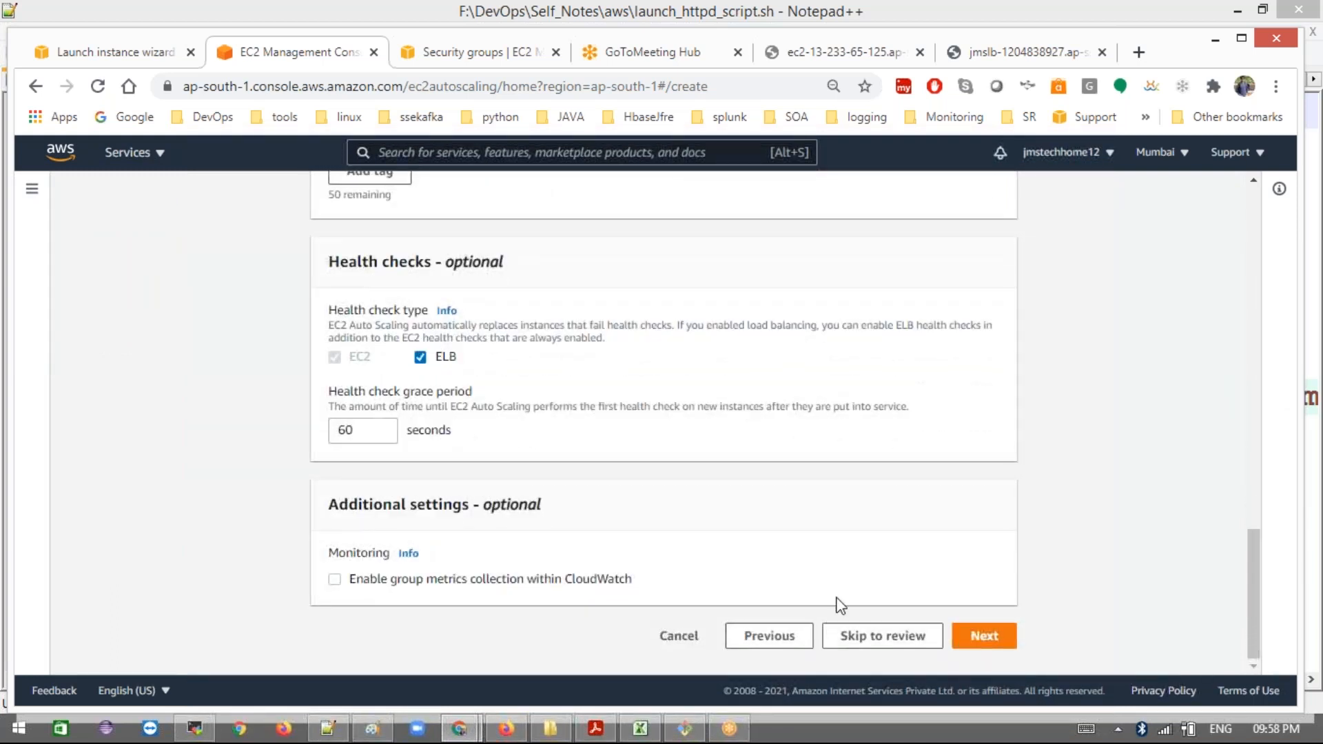
left_click(983, 635)
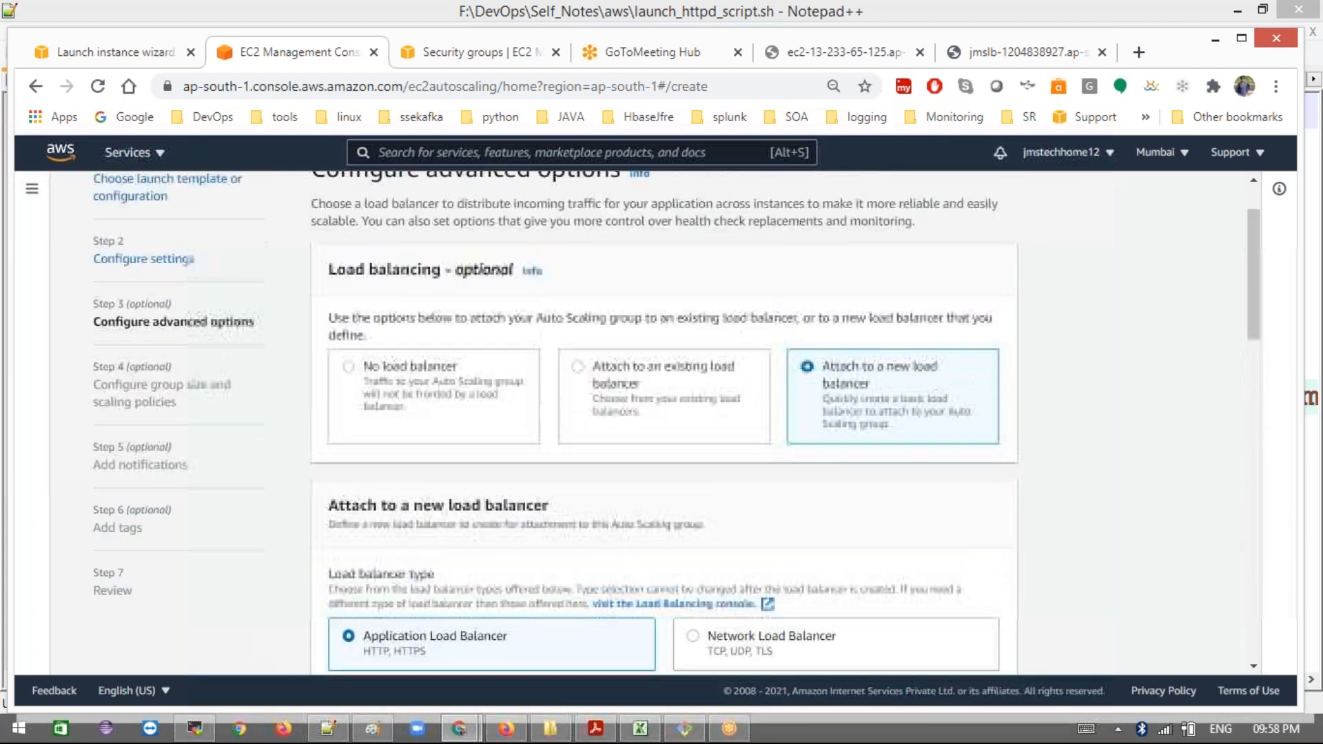
Step: Check the listener and health check settings, then continue to the group size and scaling policies
scroll(662, 428, "down", 10)
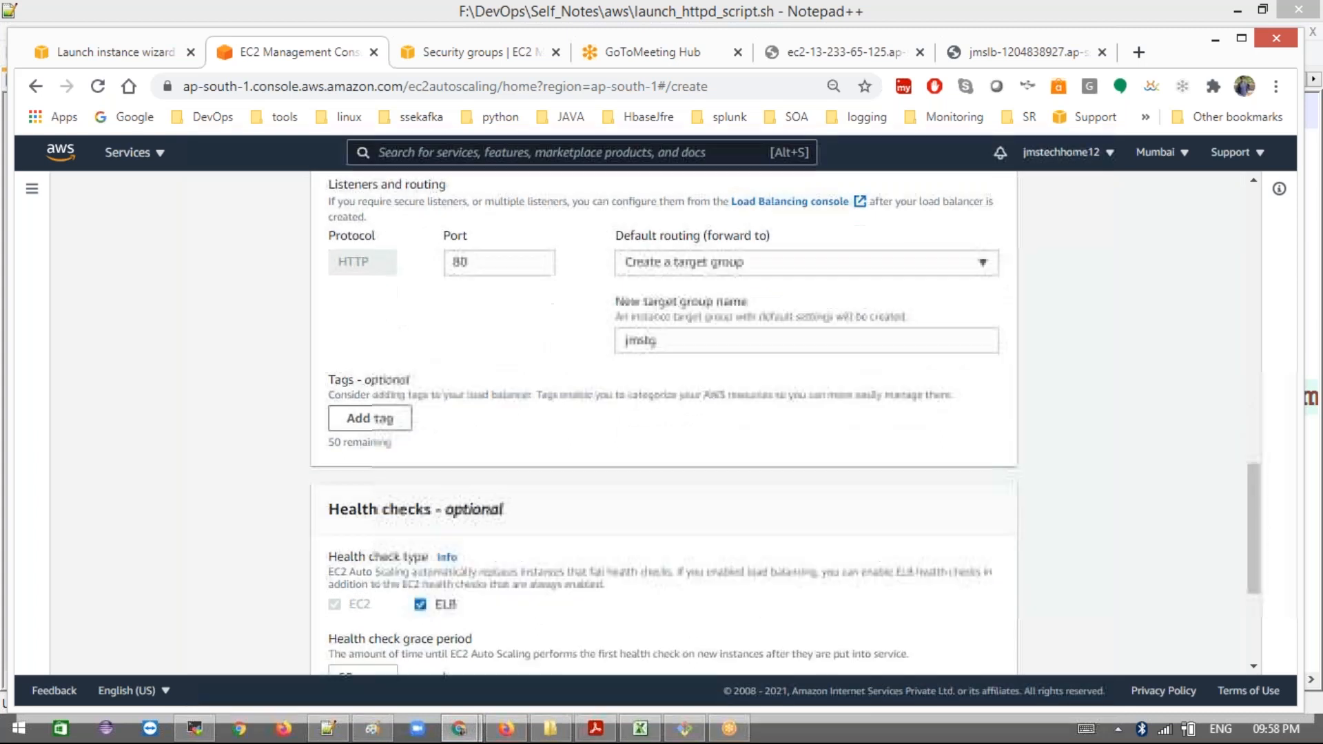
scroll(866, 303, "up", 1)
left_click(866, 303)
left_click(866, 303)
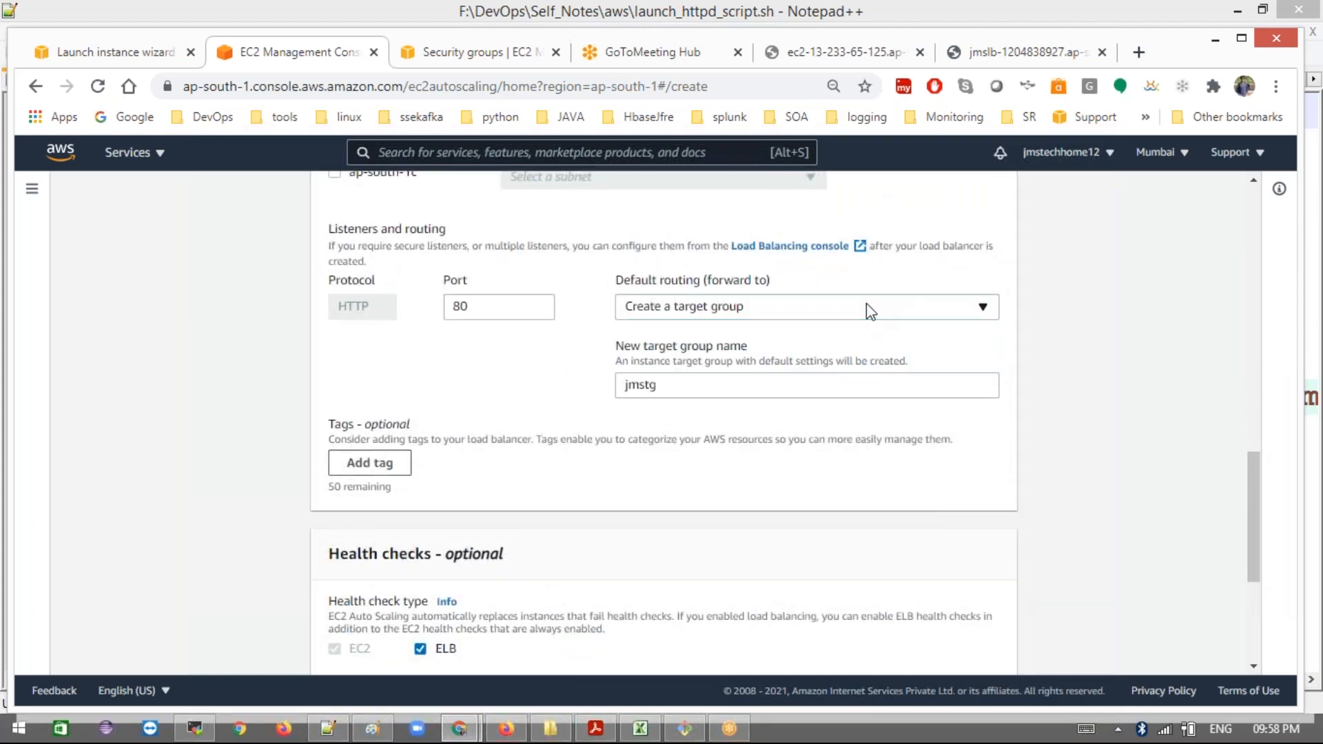
scroll(769, 373, "down", 4)
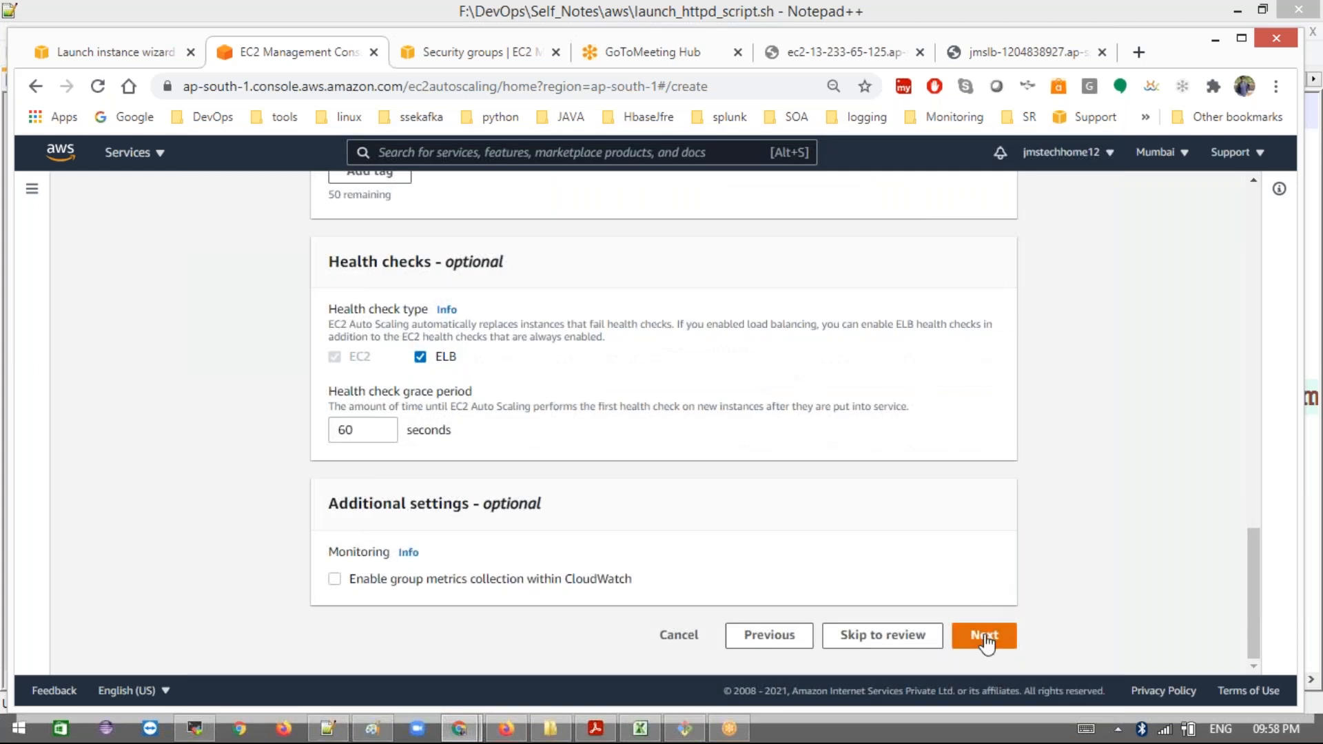
left_click(985, 636)
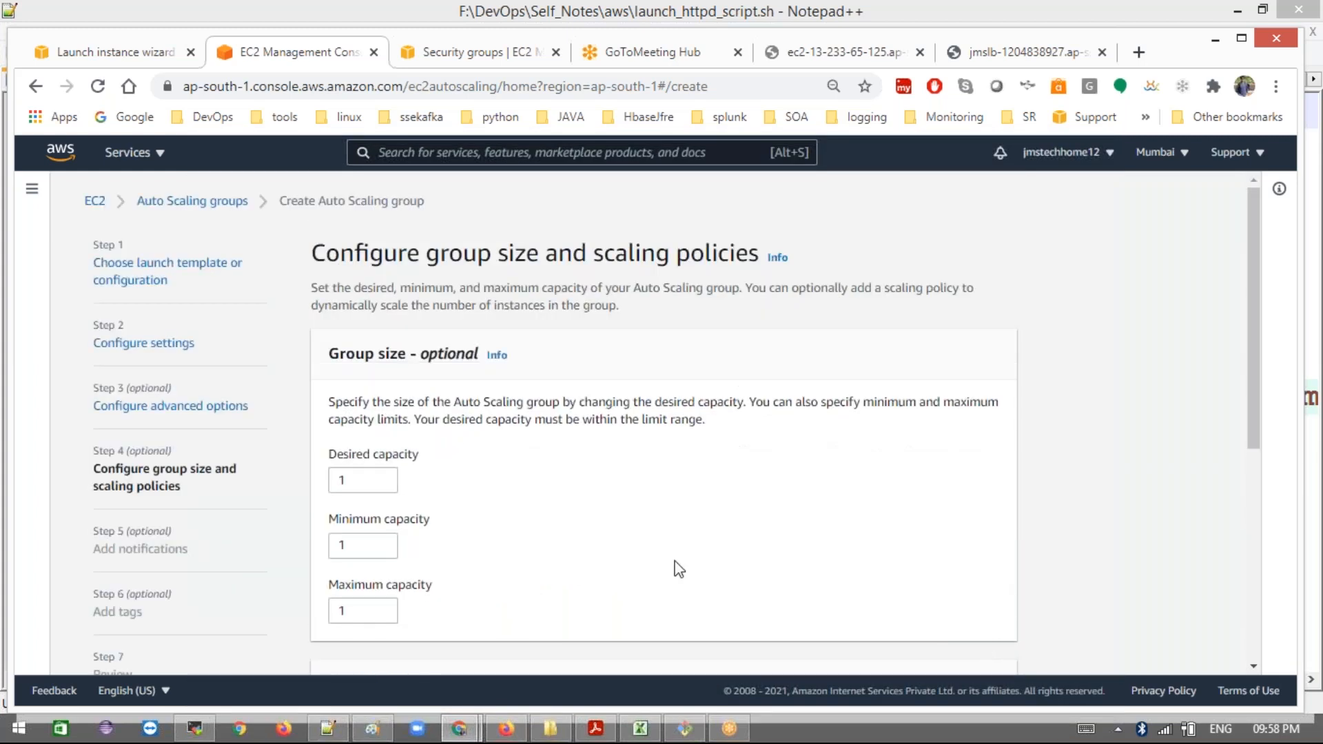
Step: Accept the default group size and scaling policy settings, skip adding notifications, and continue to the tags stage
scroll(677, 568, "down", 3)
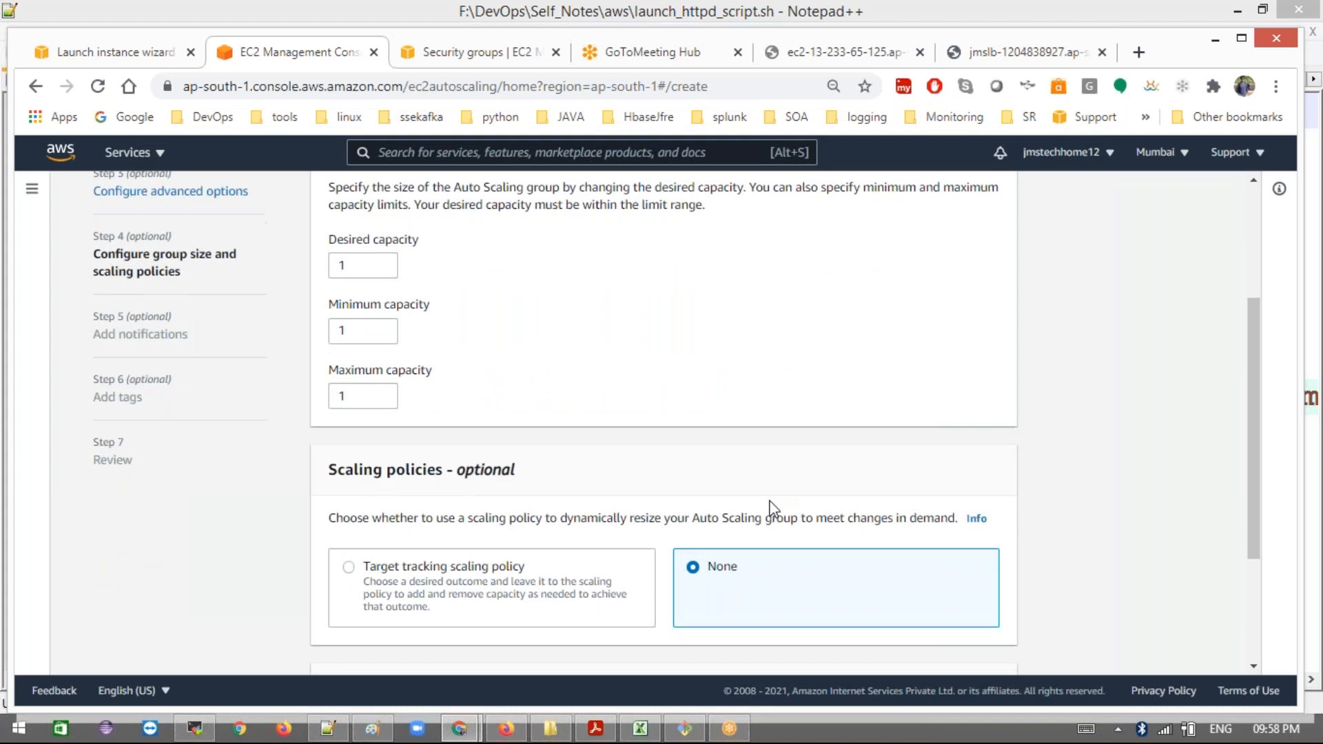
scroll(770, 509, "down", 3)
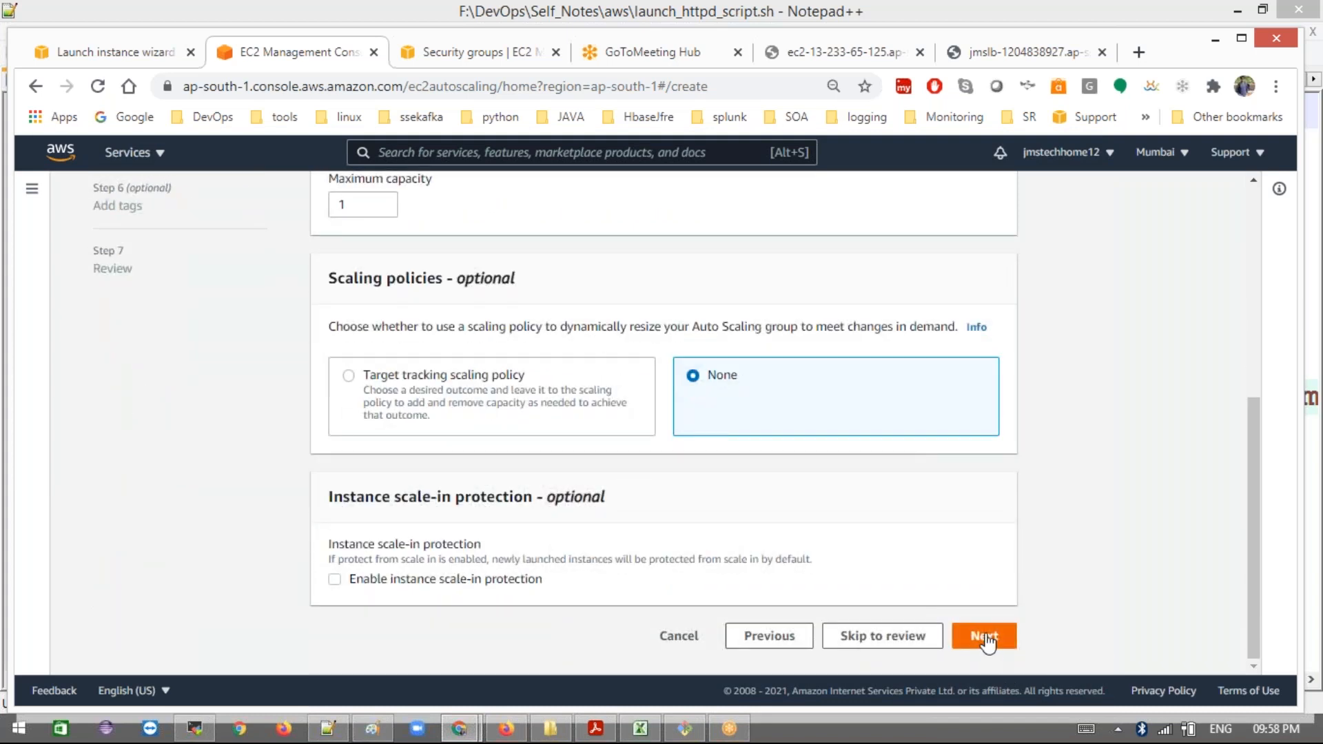
left_click(987, 640)
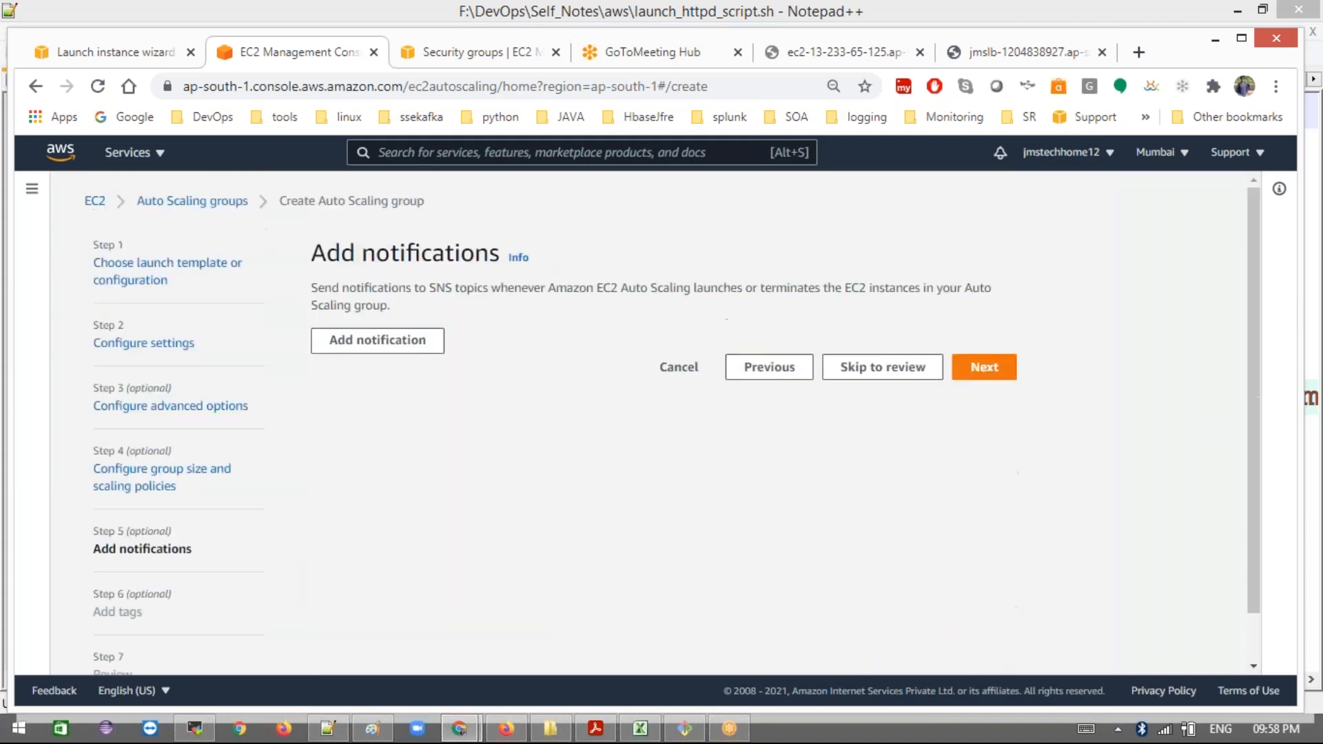
left_click(987, 378)
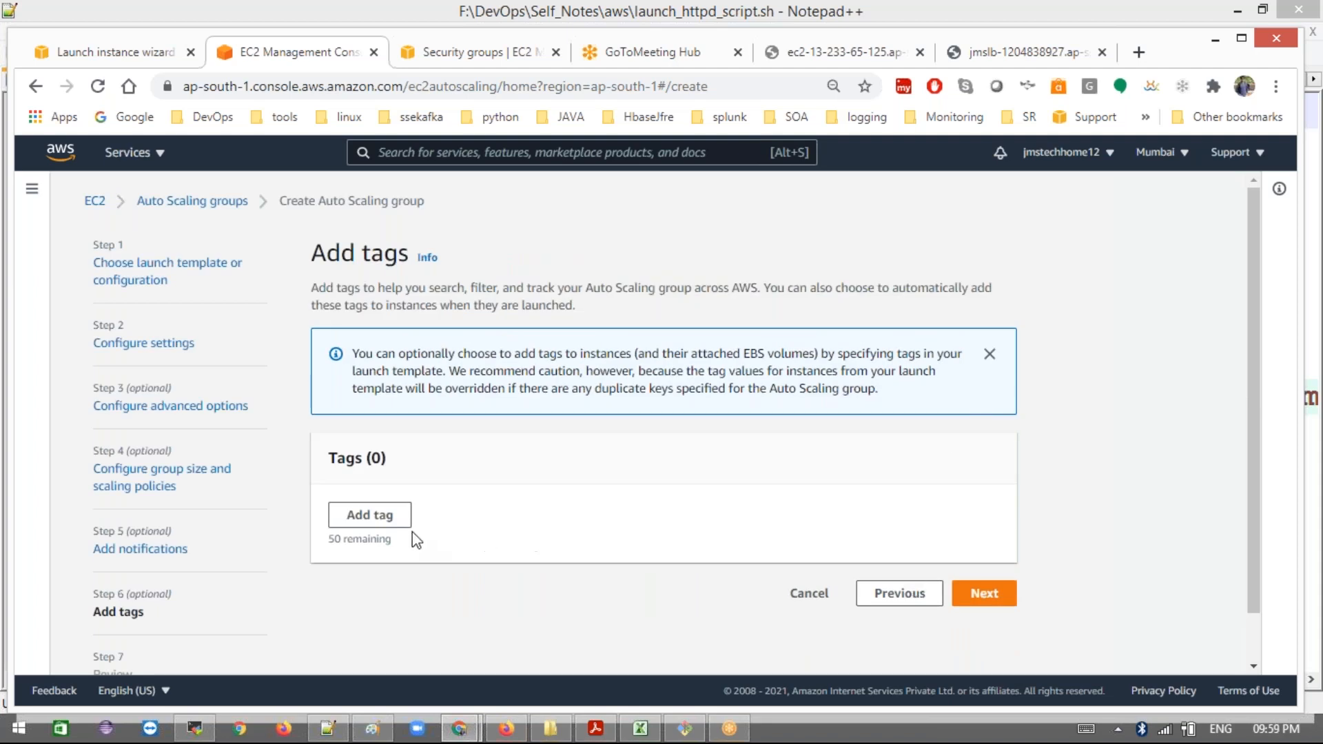
Step: Add a tag with key Name and value autoscale, and continue to the review
left_click(379, 518)
left_click(450, 539)
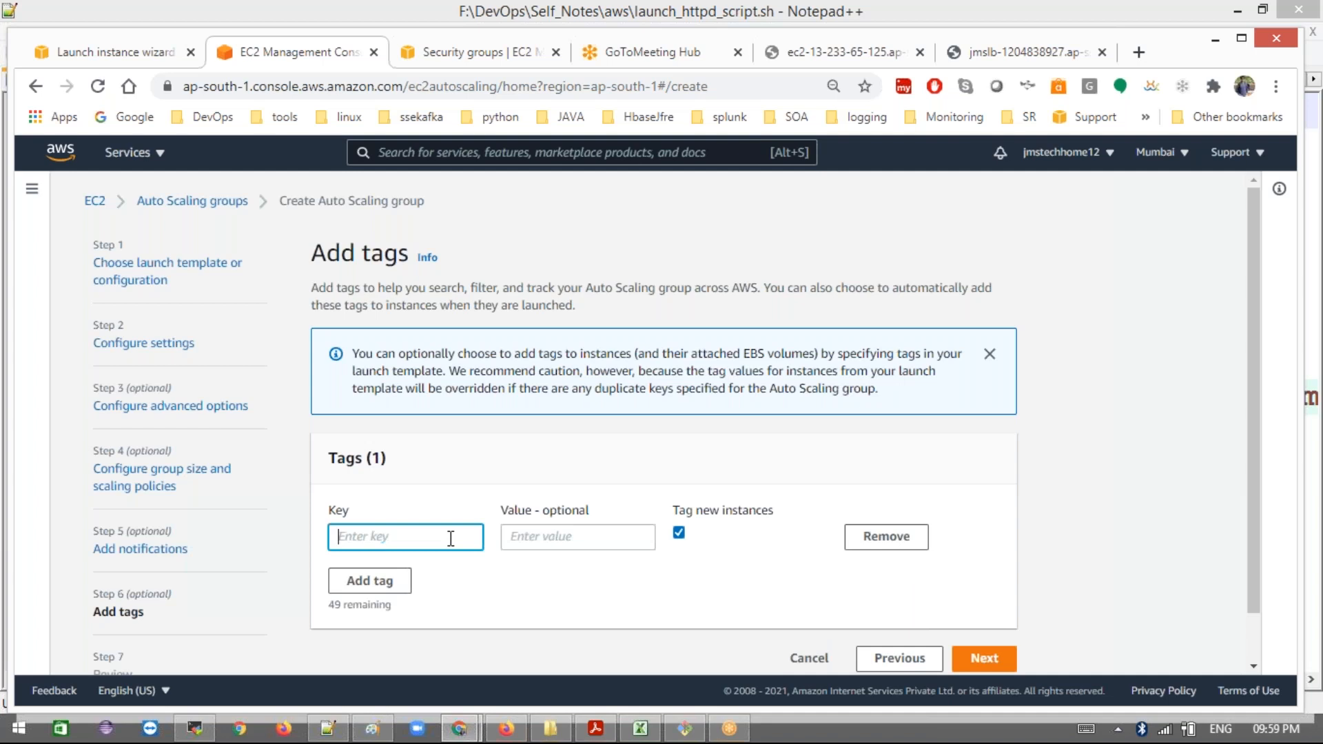
type("Name")
left_click(539, 539)
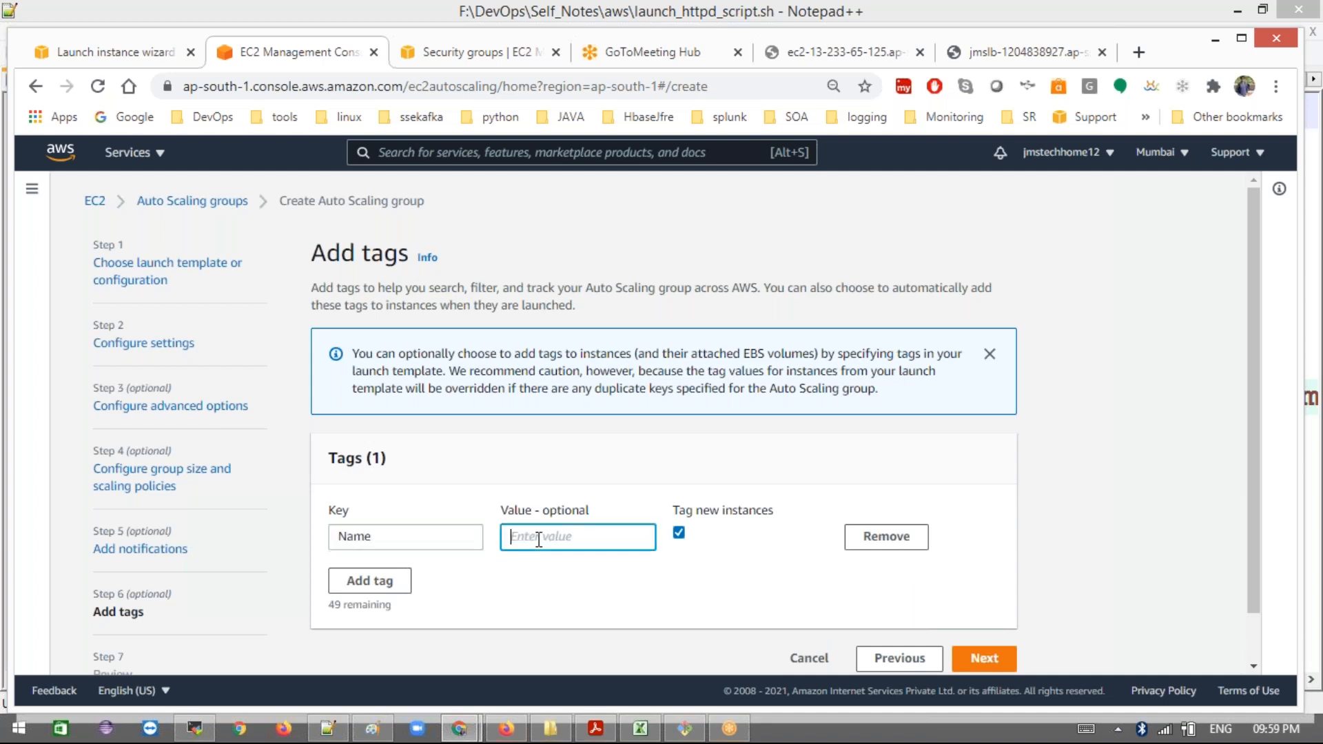
type("autoscale")
left_click(973, 662)
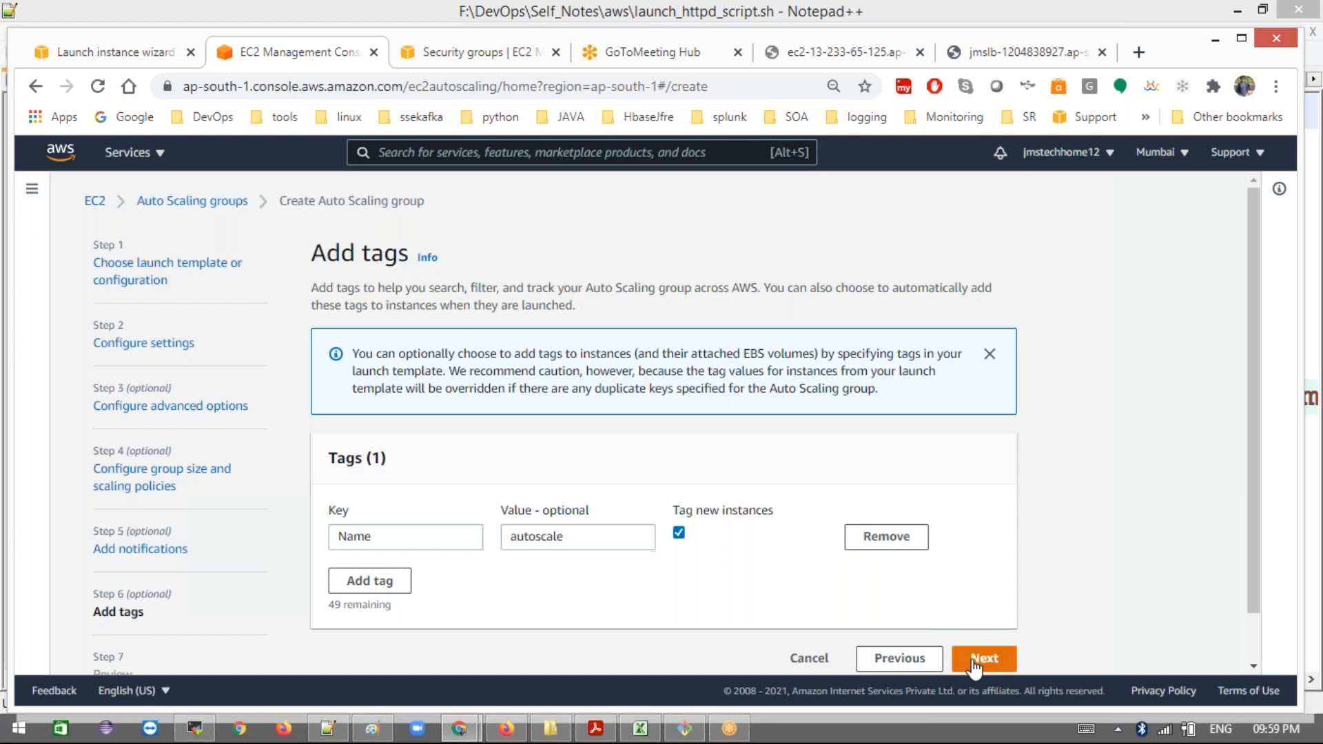
Step: Review the configuration summary and create the Auto Scaling group
scroll(726, 477, "down", 10)
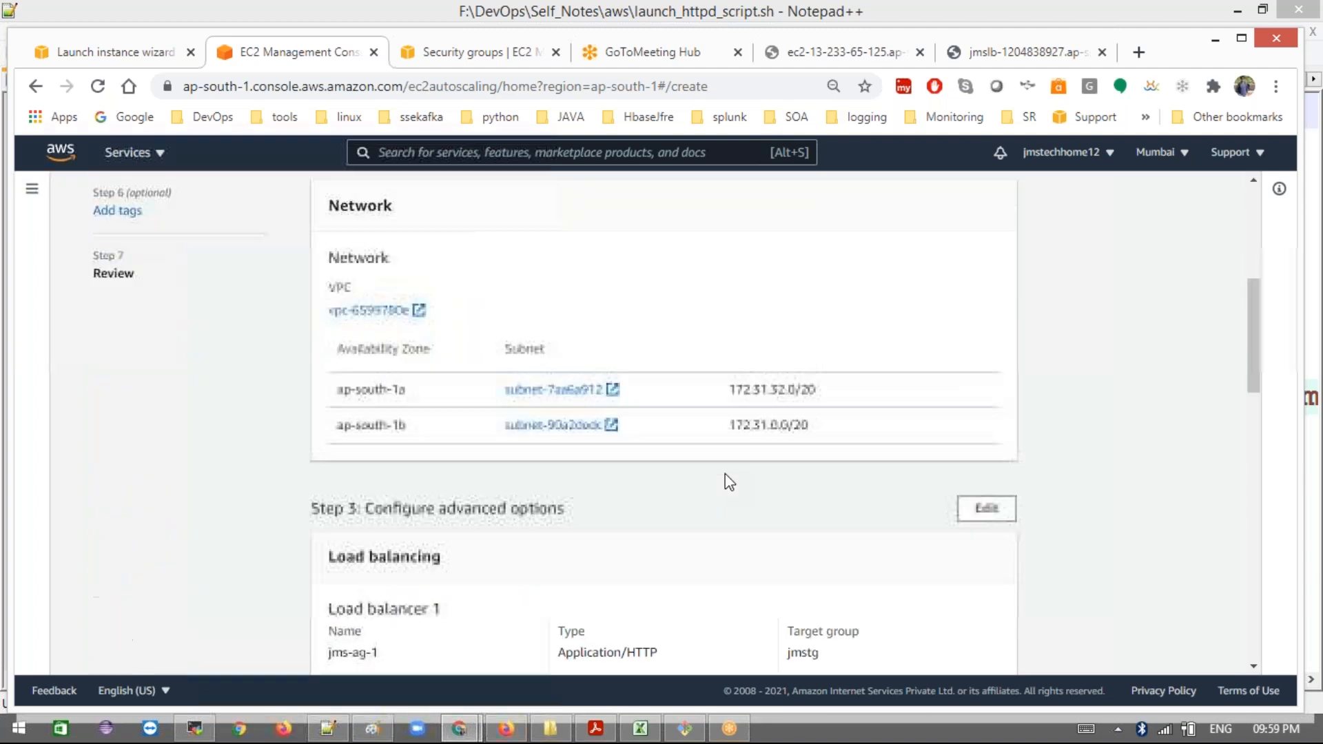
scroll(725, 474, "down", 5)
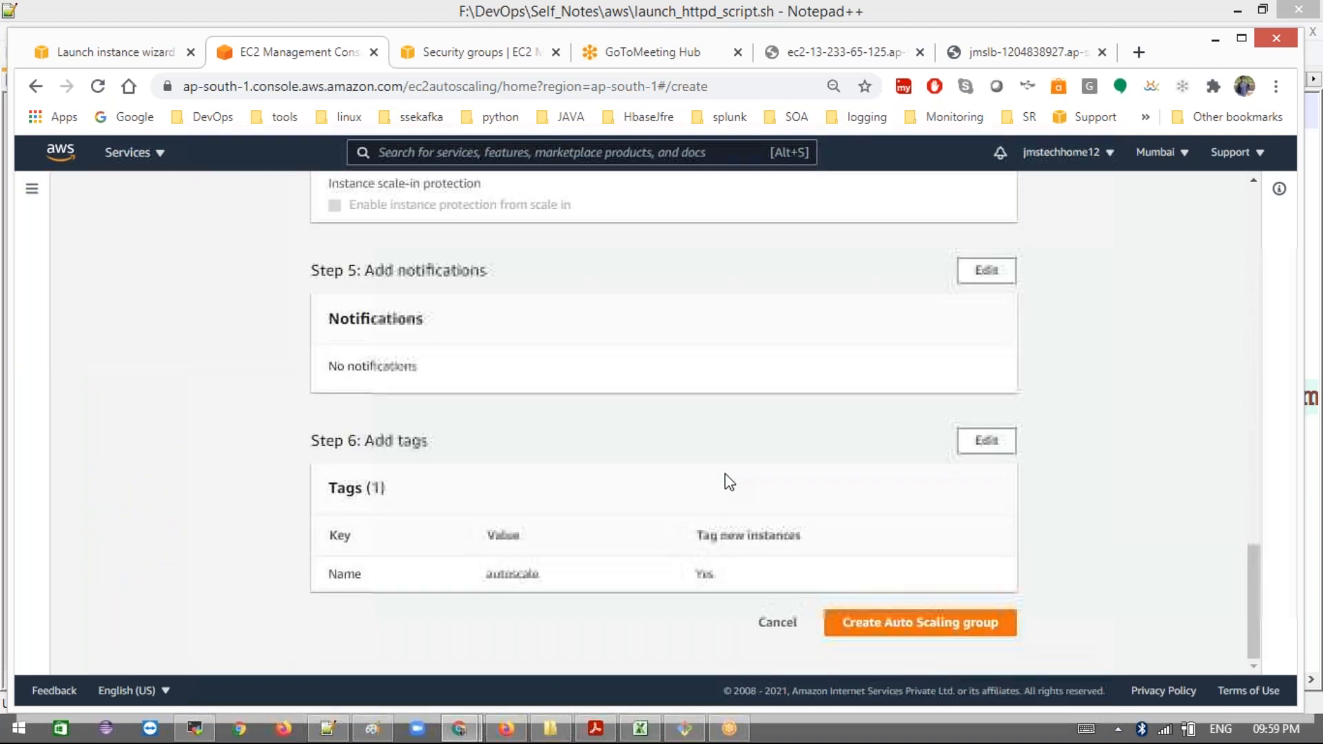
left_click(899, 627)
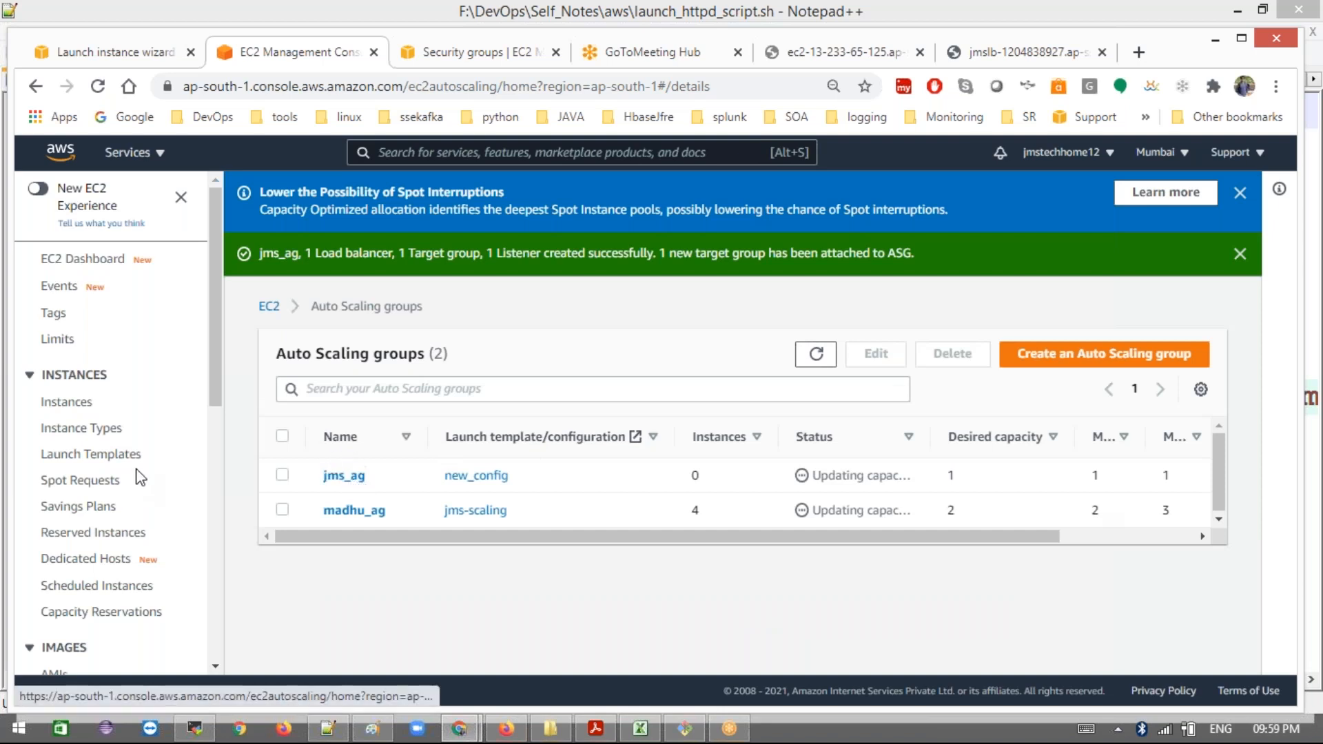
Step: Open the load balancers list, enlarge it to show all entries, and view the details of jms-ag-1
scroll(138, 475, "down", 8)
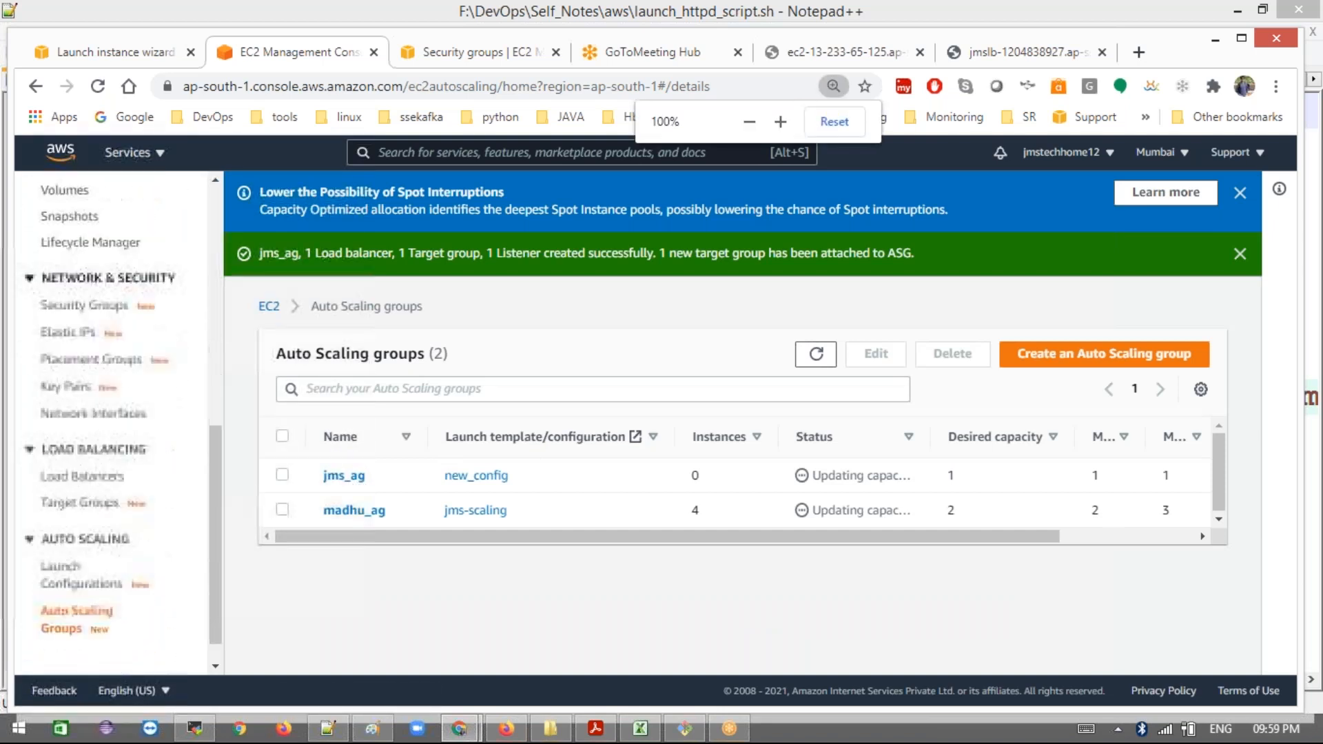
scroll(97, 482, "up", 1)
left_click(84, 531)
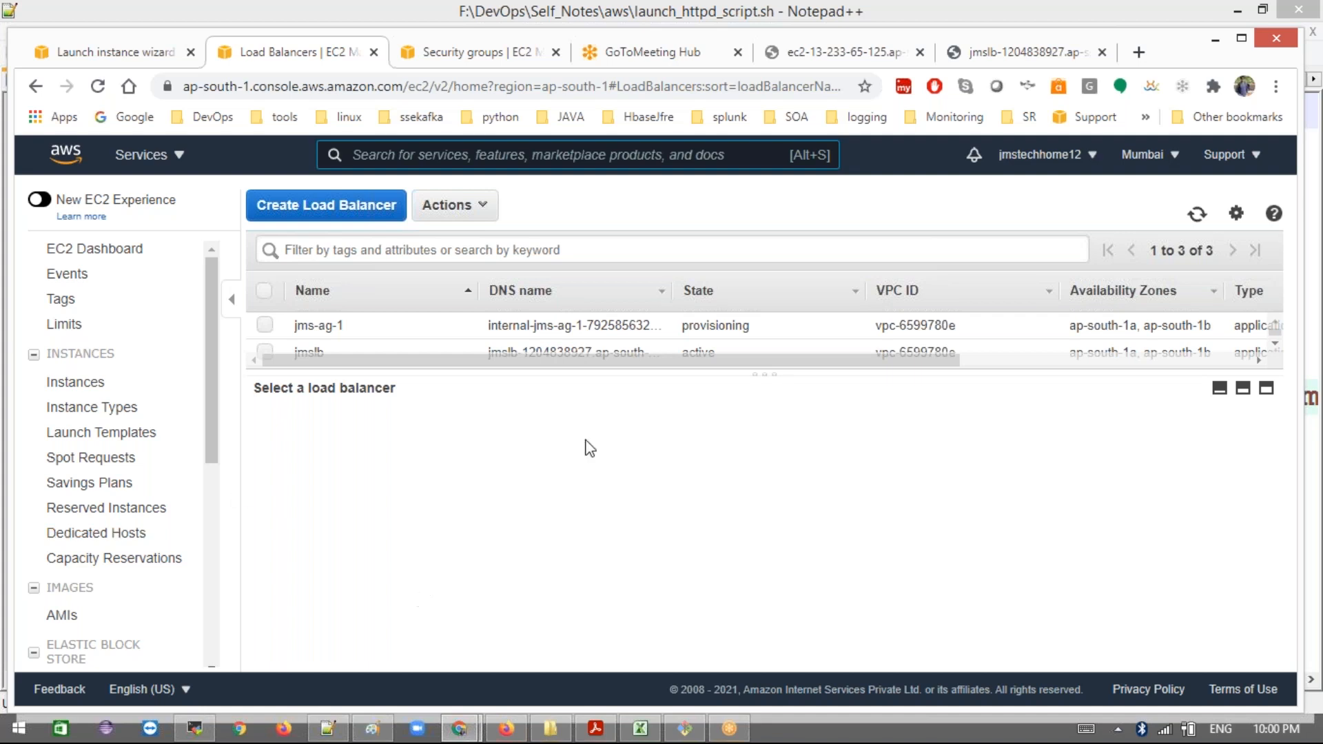
left_click_drag(759, 373, 761, 442)
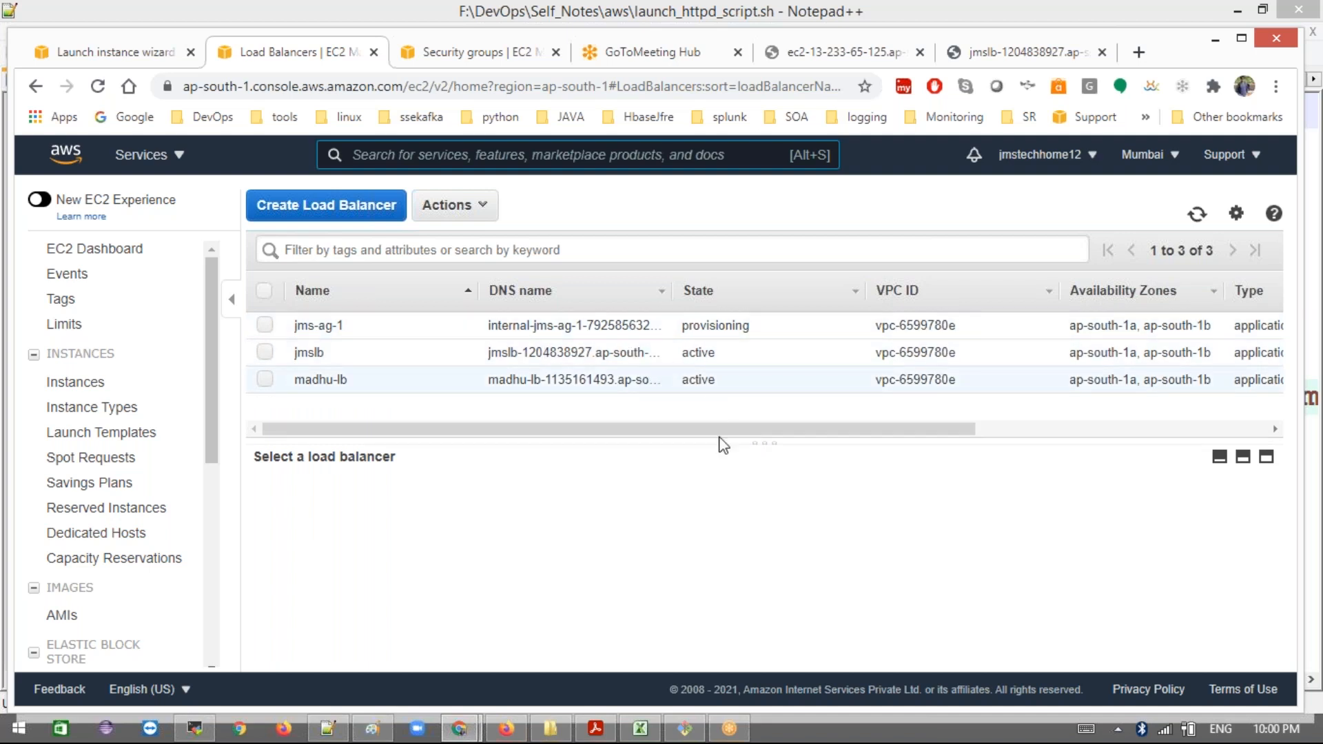
left_click_drag(759, 443, 759, 439)
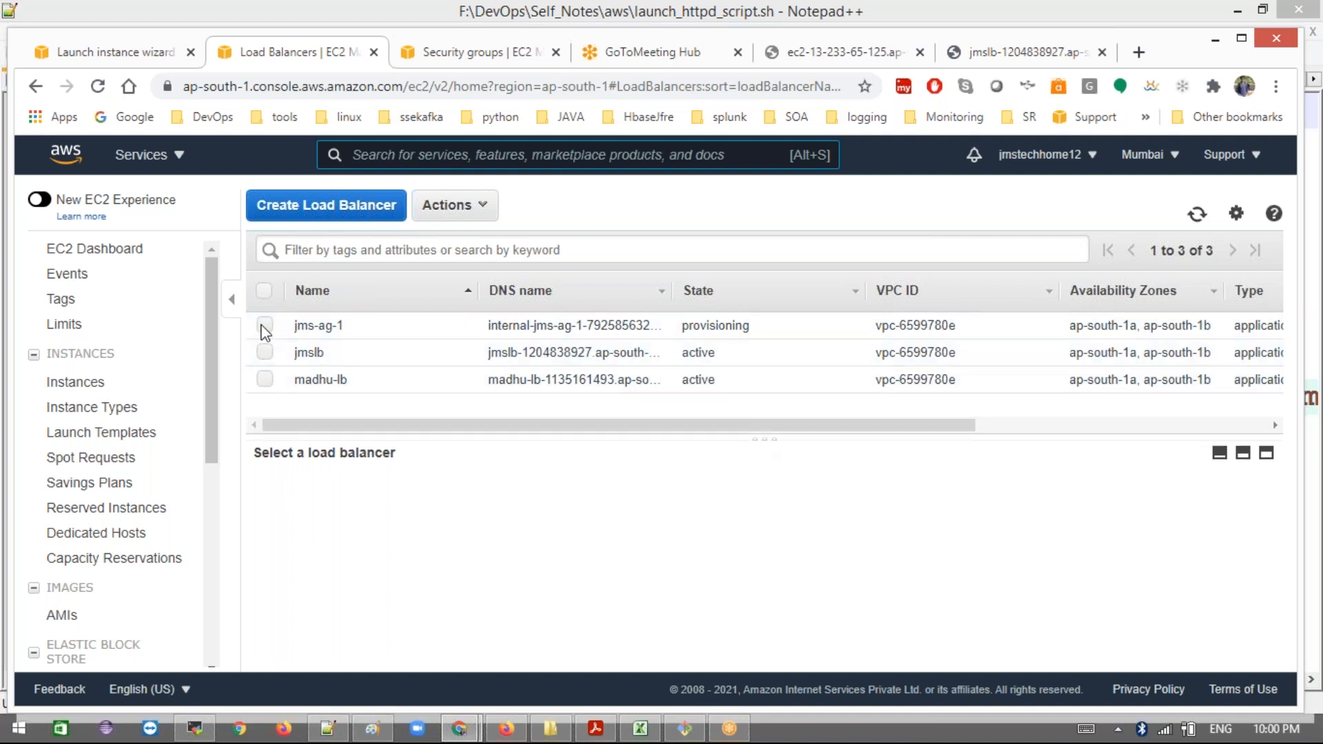
left_click(712, 328)
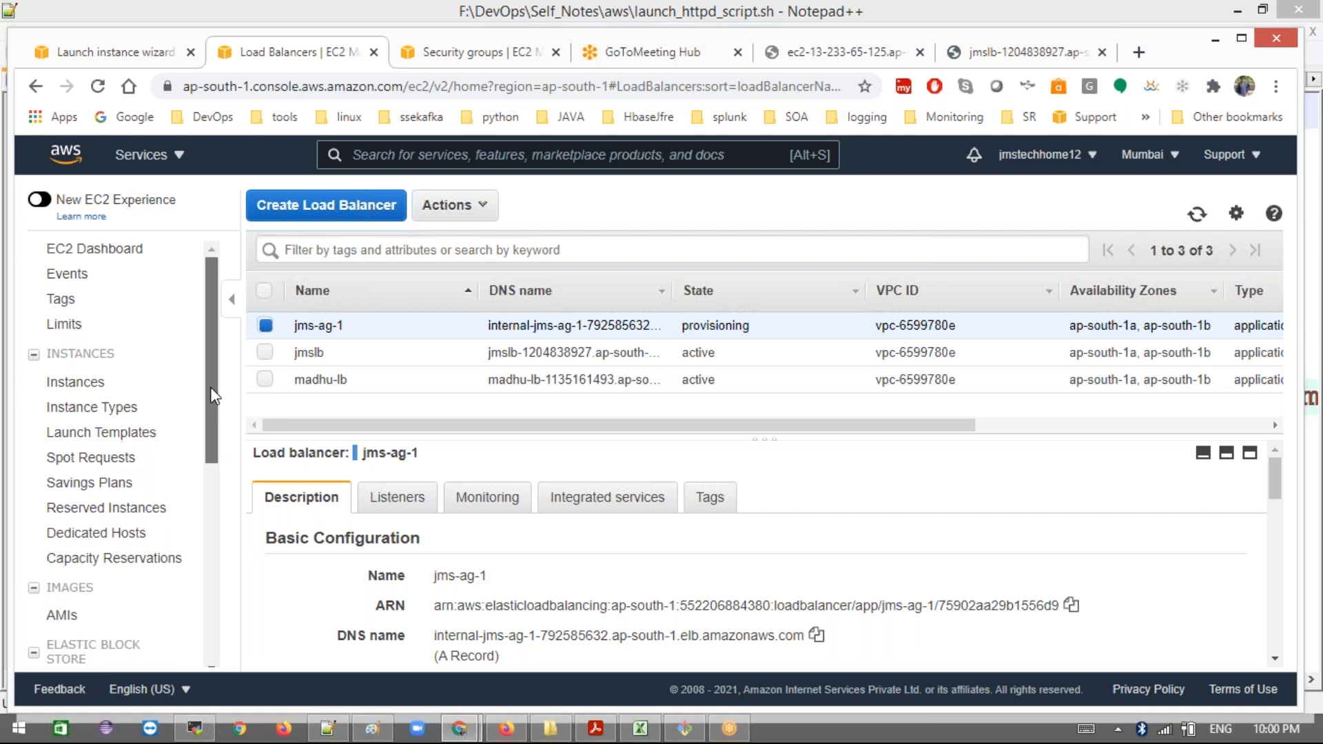
Step: Open the EC2 instances list, dismiss the console notification, and select the unnamed running instance below autoscale
left_click(88, 391)
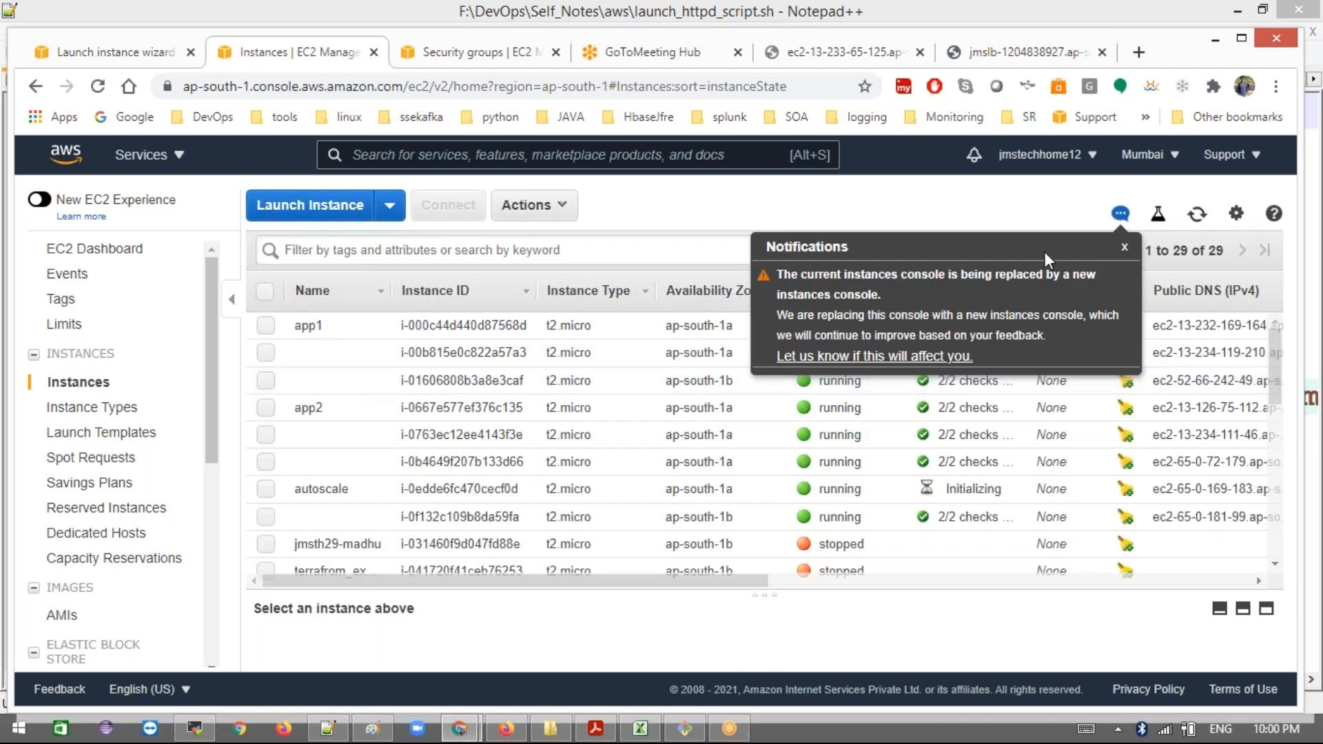
left_click(1126, 248)
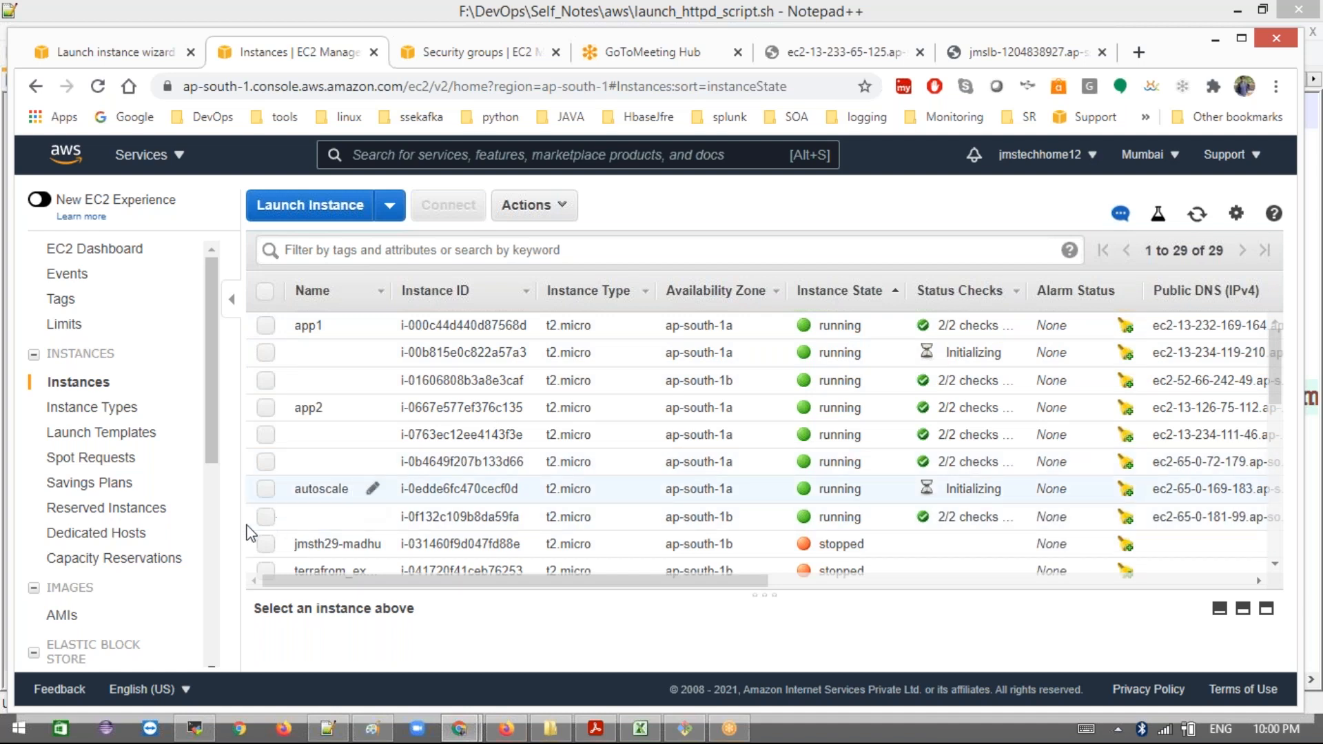
left_click(266, 517)
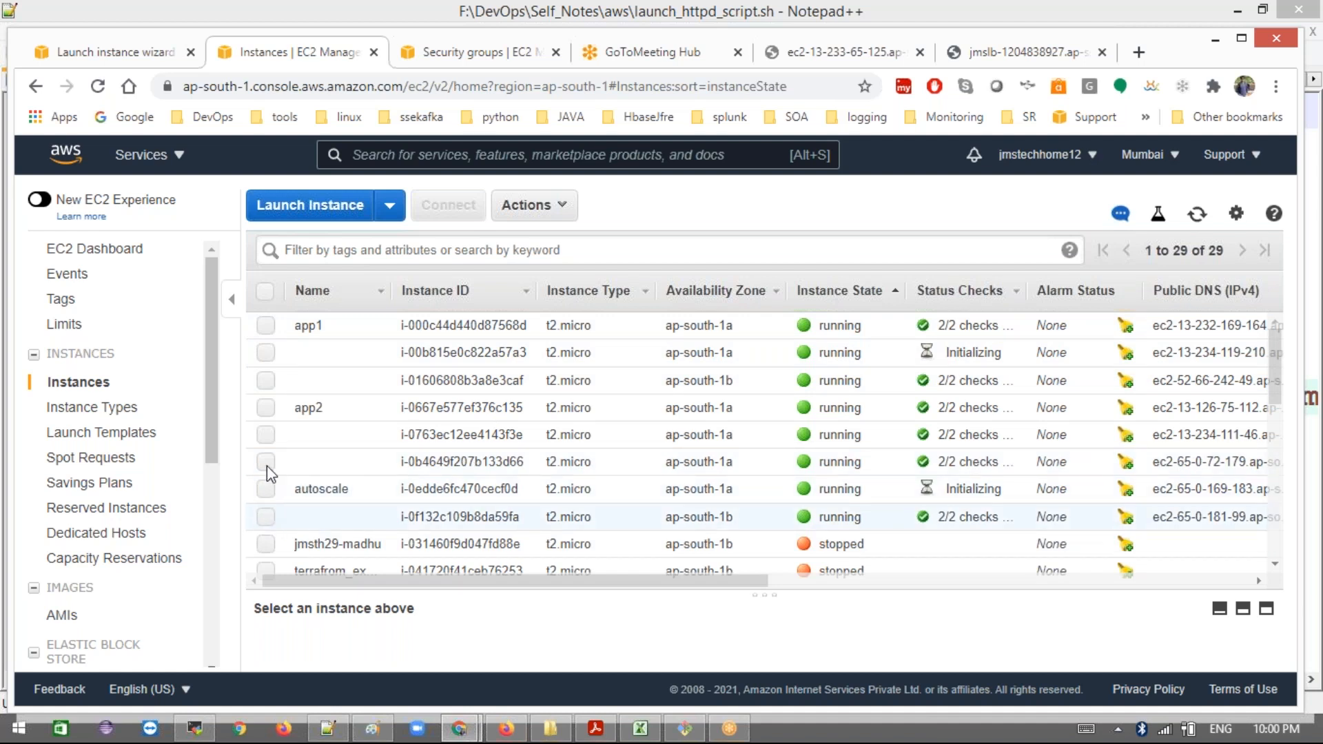
Step: Try to delete the launch configuration jms-scaling from the launch configurations list
scroll(117, 495, "down", 6)
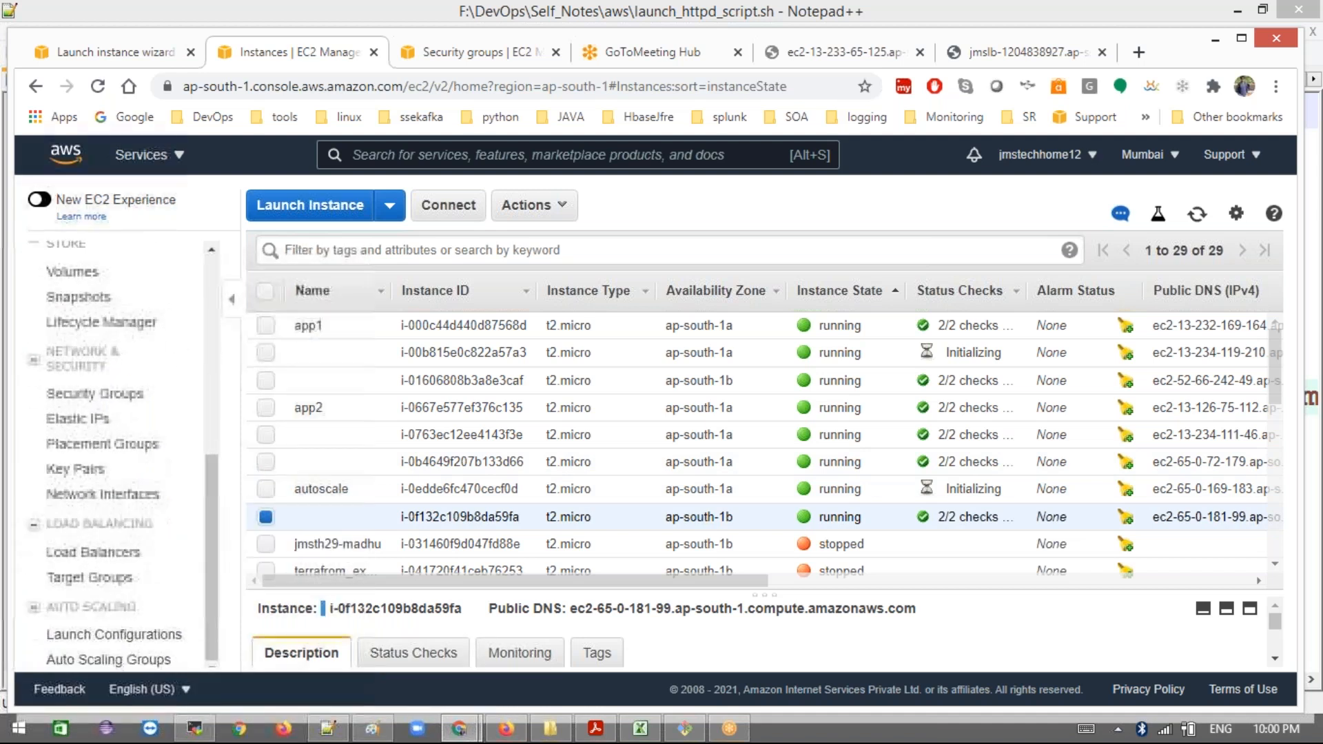
left_click(177, 638)
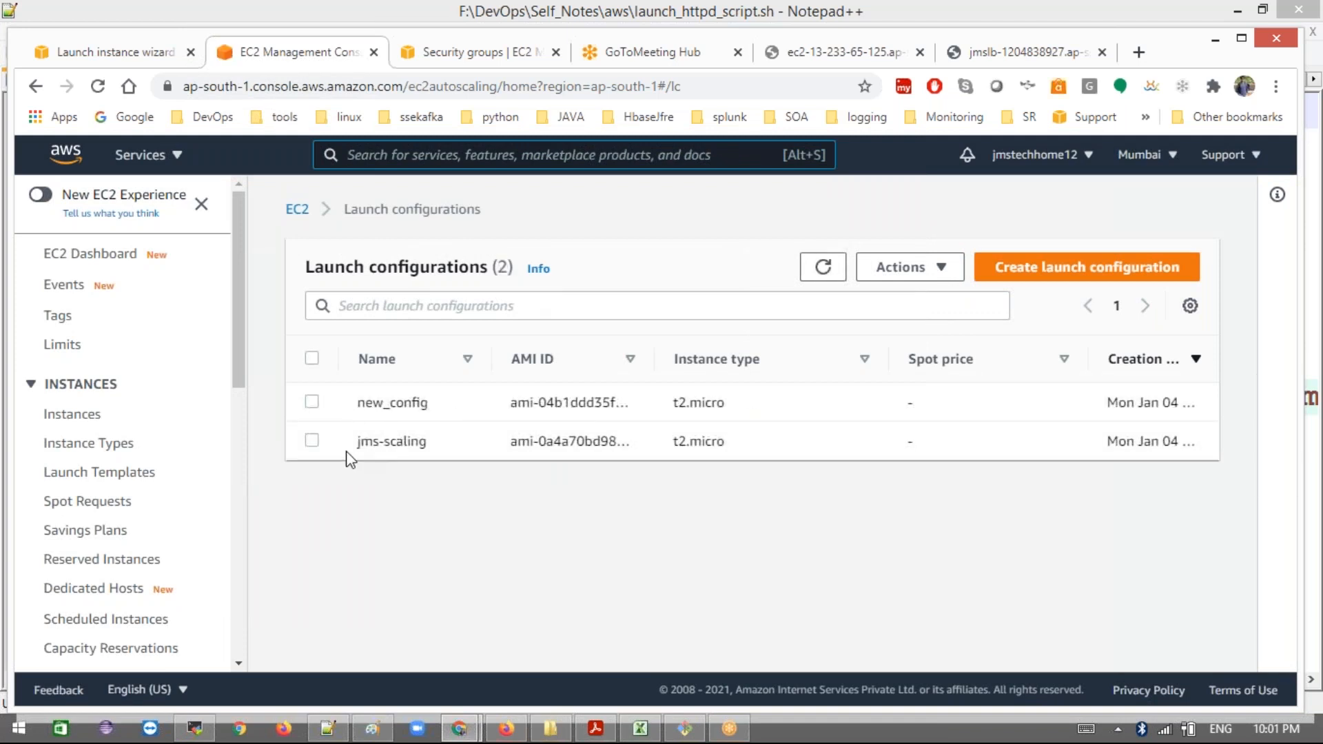
left_click(308, 441)
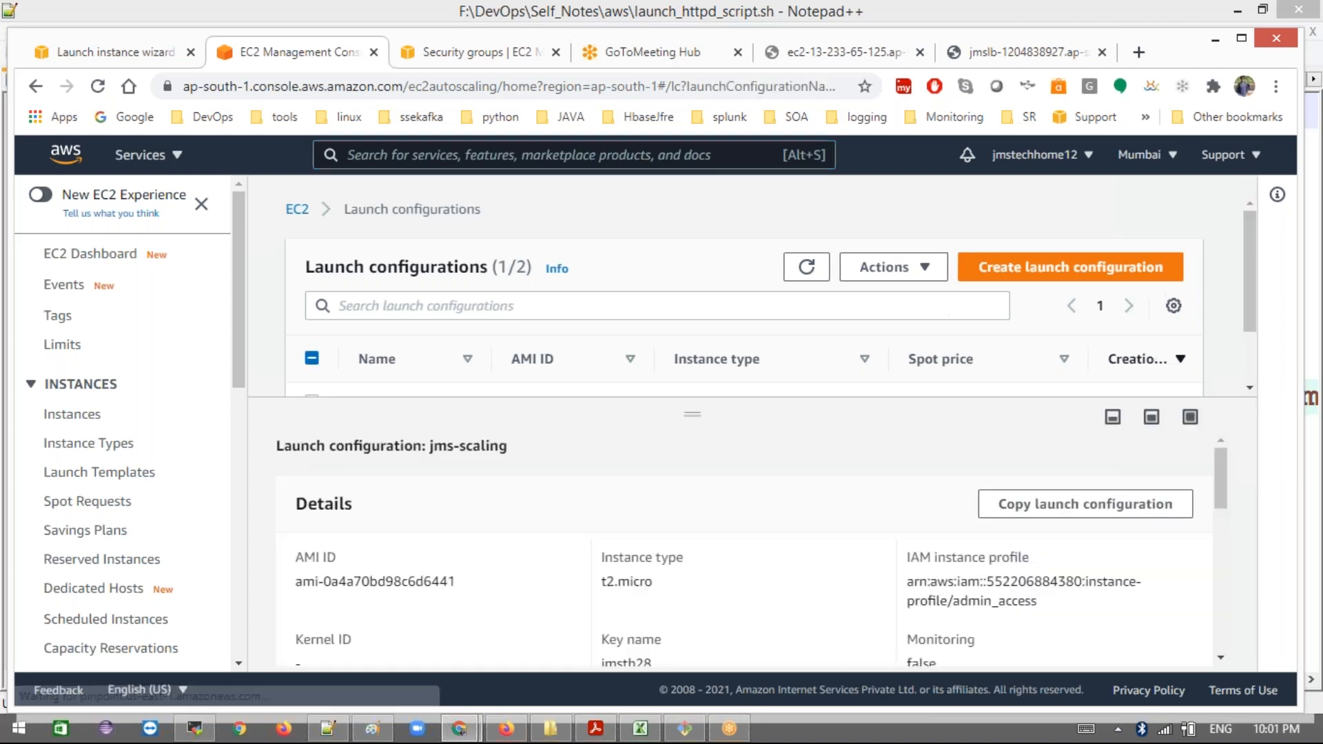
scroll(744, 316, "down", 2)
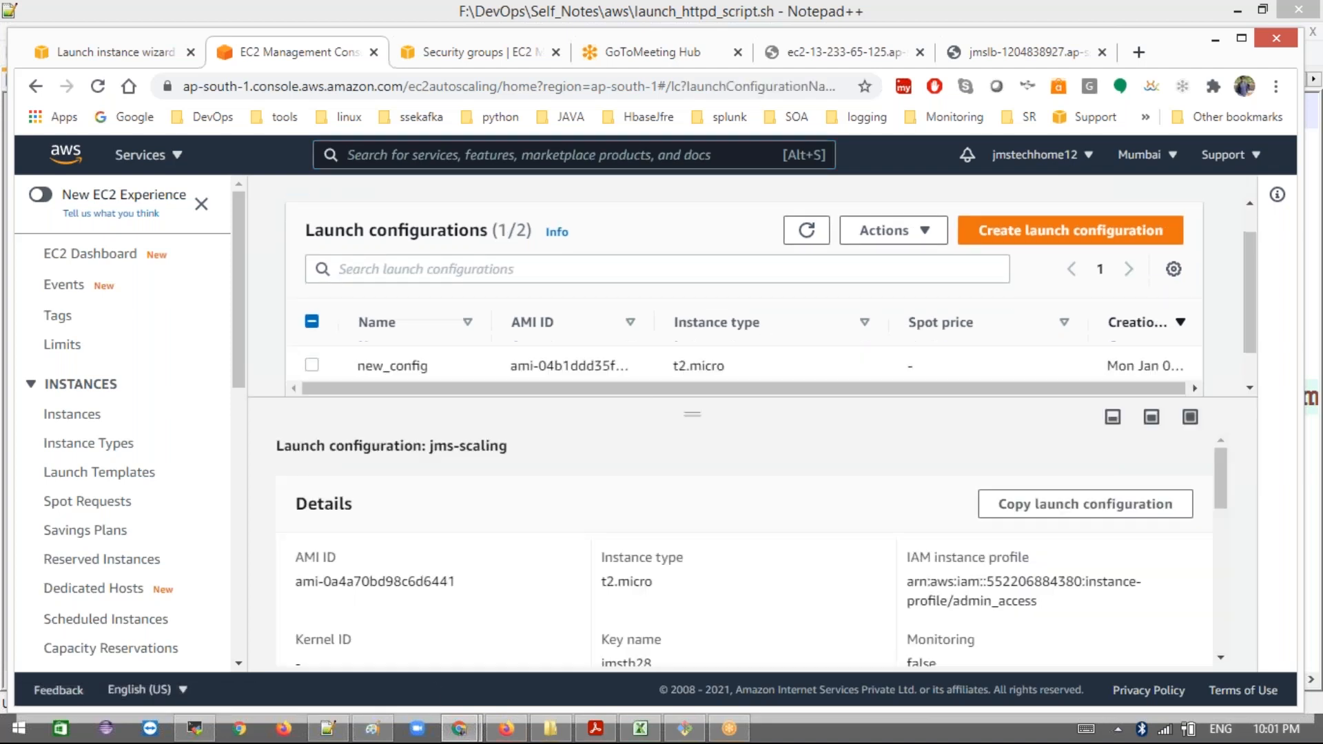
left_click(907, 206)
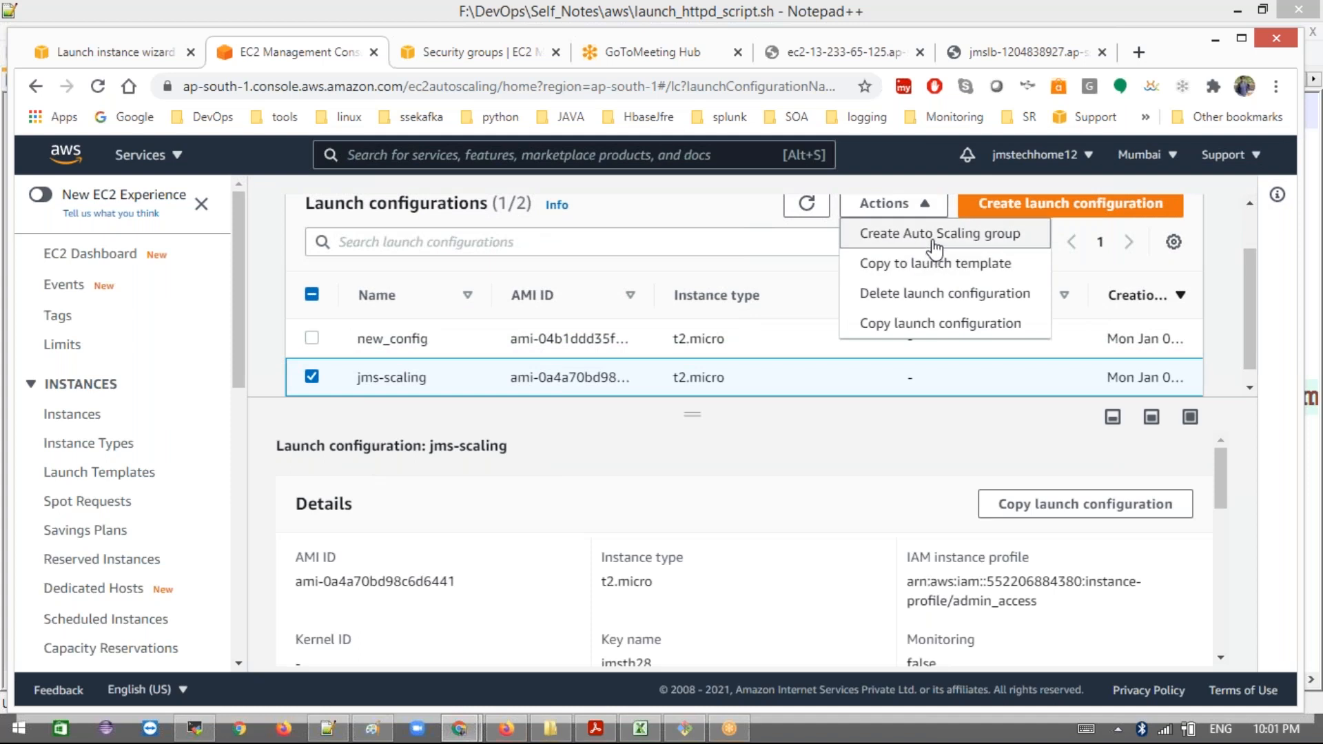
left_click(939, 302)
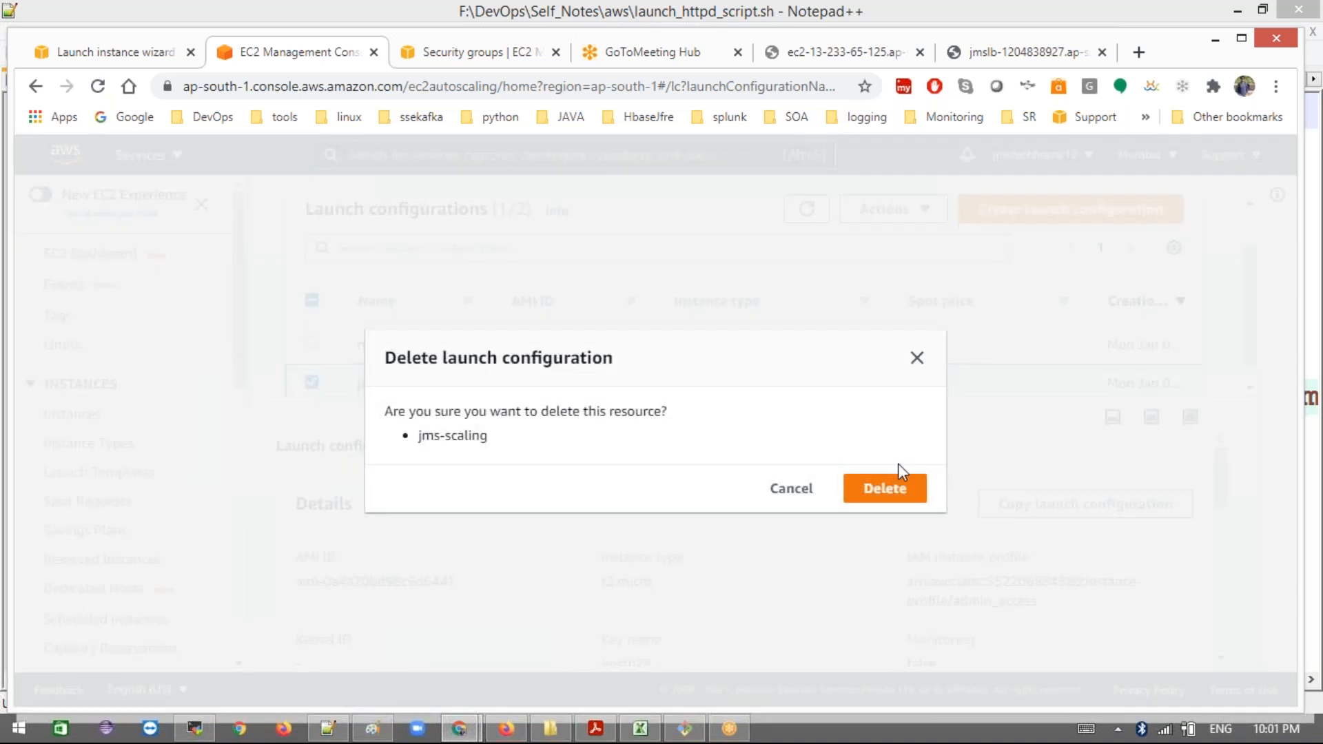
left_click(871, 499)
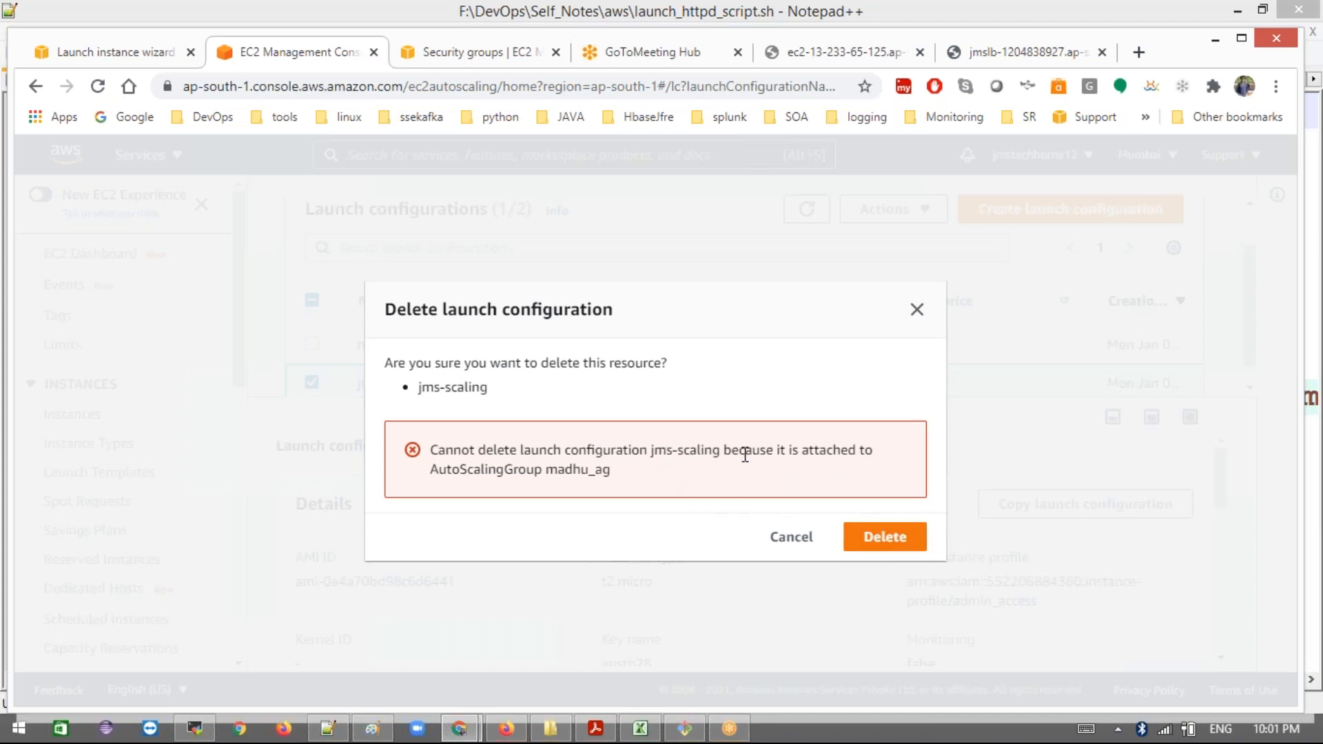
left_click(867, 544)
left_click(918, 310)
Step: Delete the Auto Scaling group madhu_ag, entering delete as the confirmation text
scroll(111, 555, "down", 10)
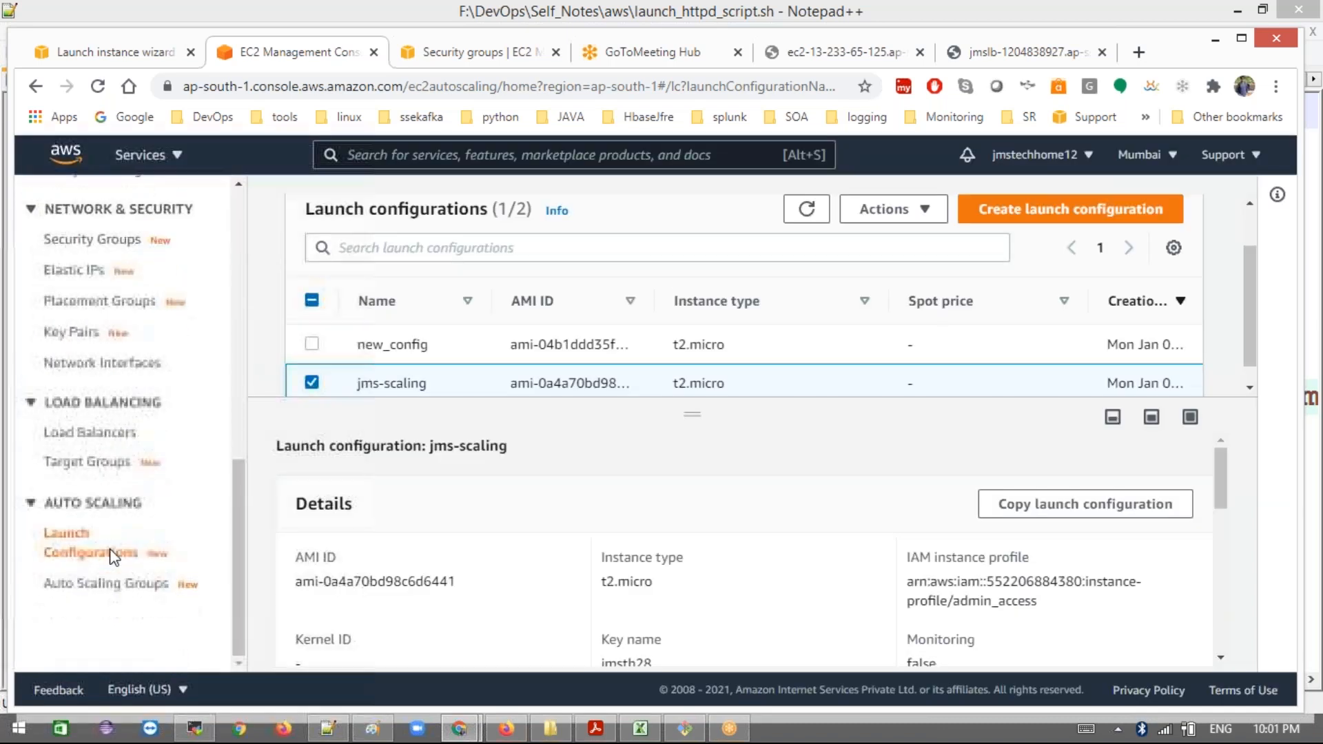
left_click(100, 585)
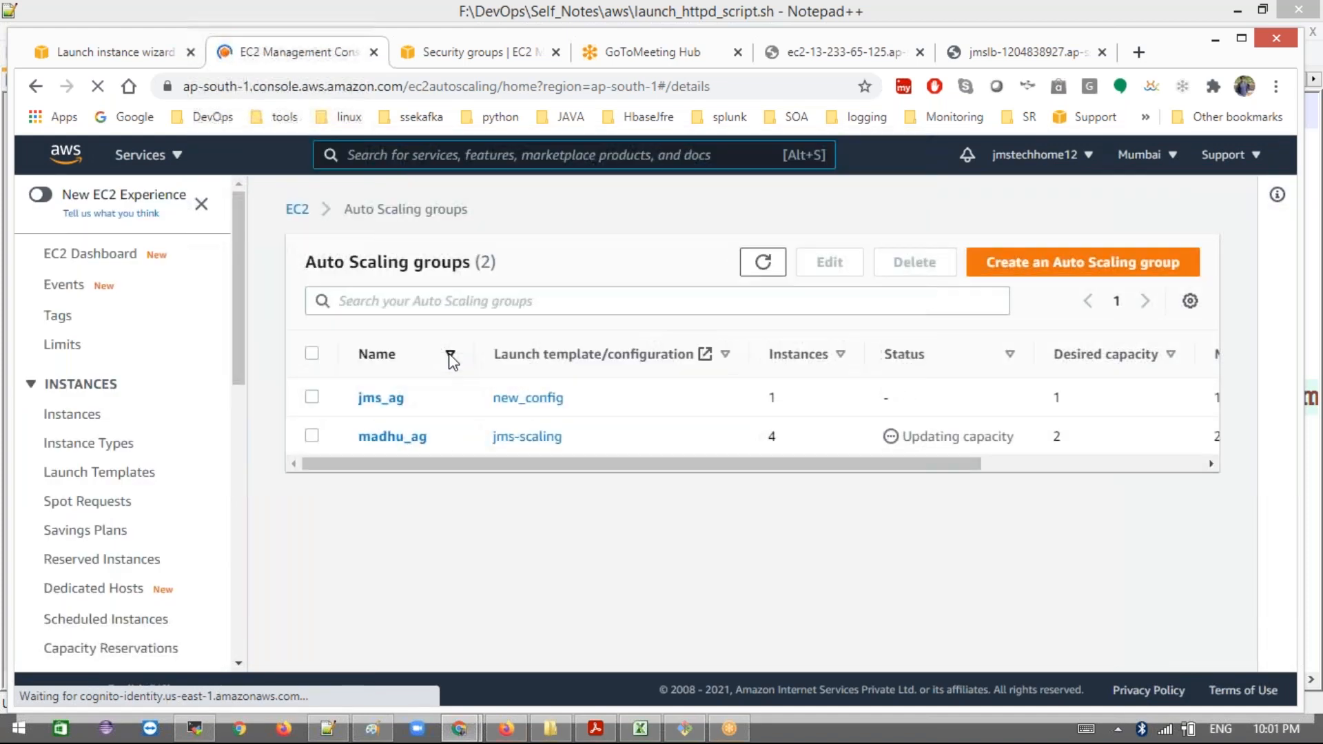
left_click(312, 436)
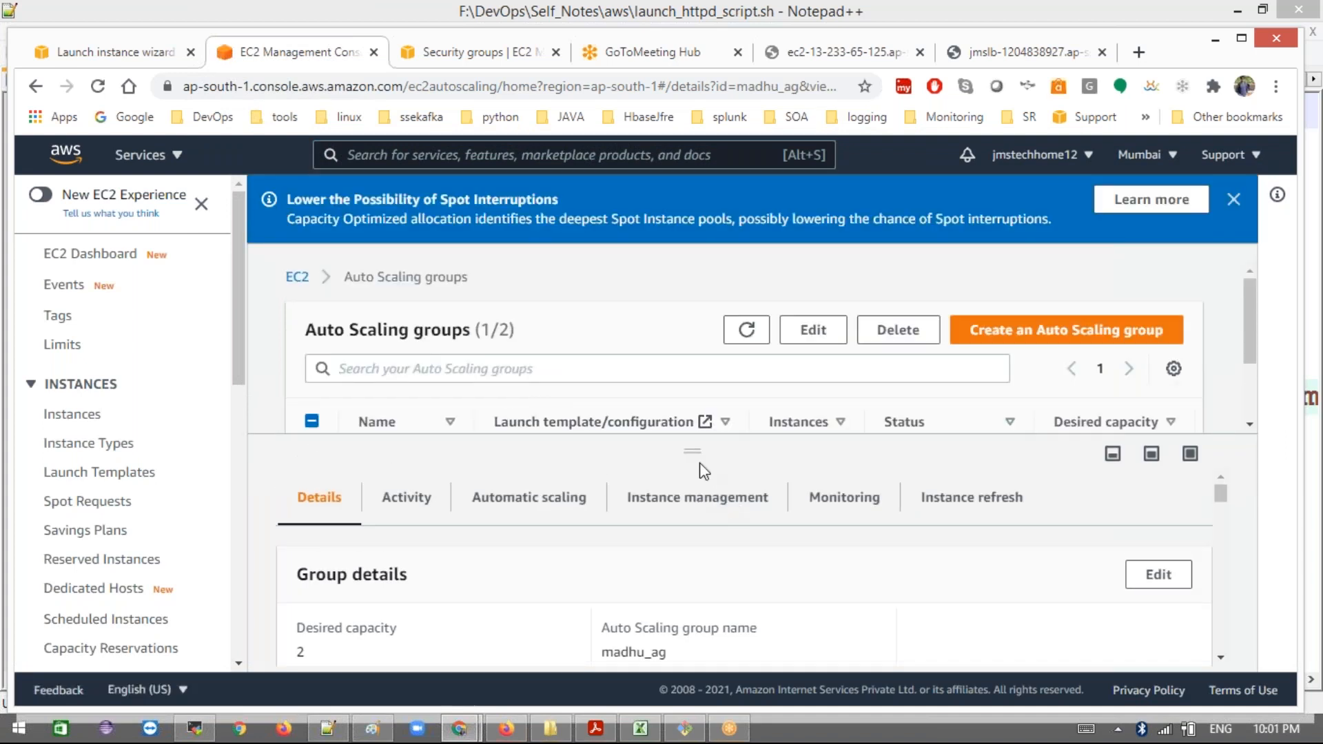
left_click_drag(713, 620, 713, 643)
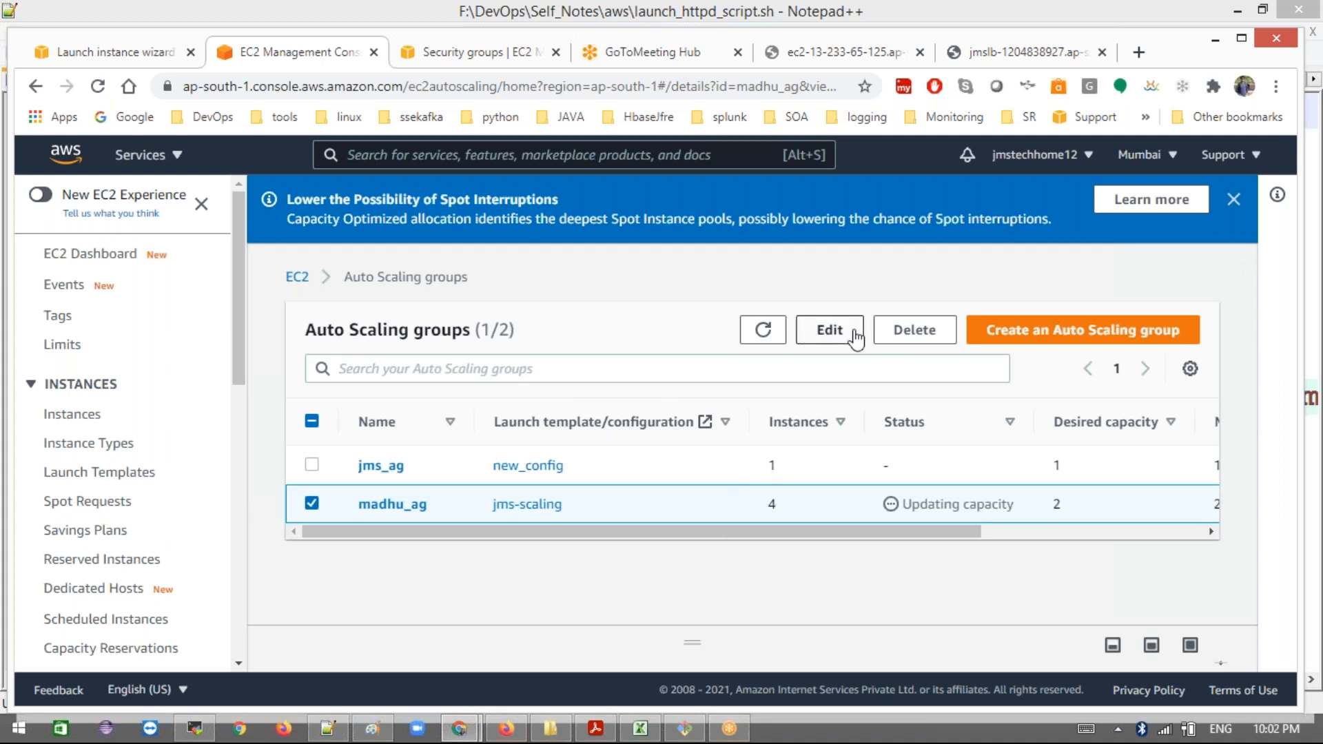
left_click(902, 331)
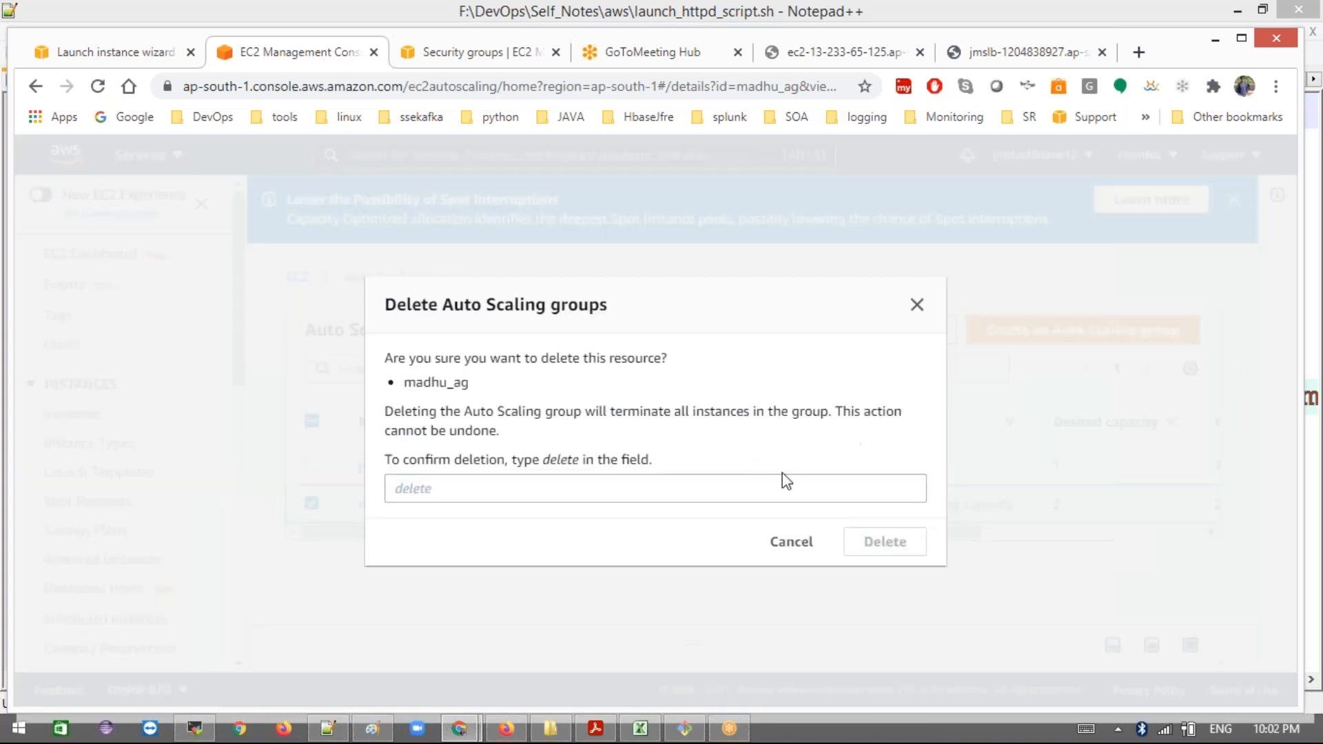
left_click(635, 493)
type("deelte")
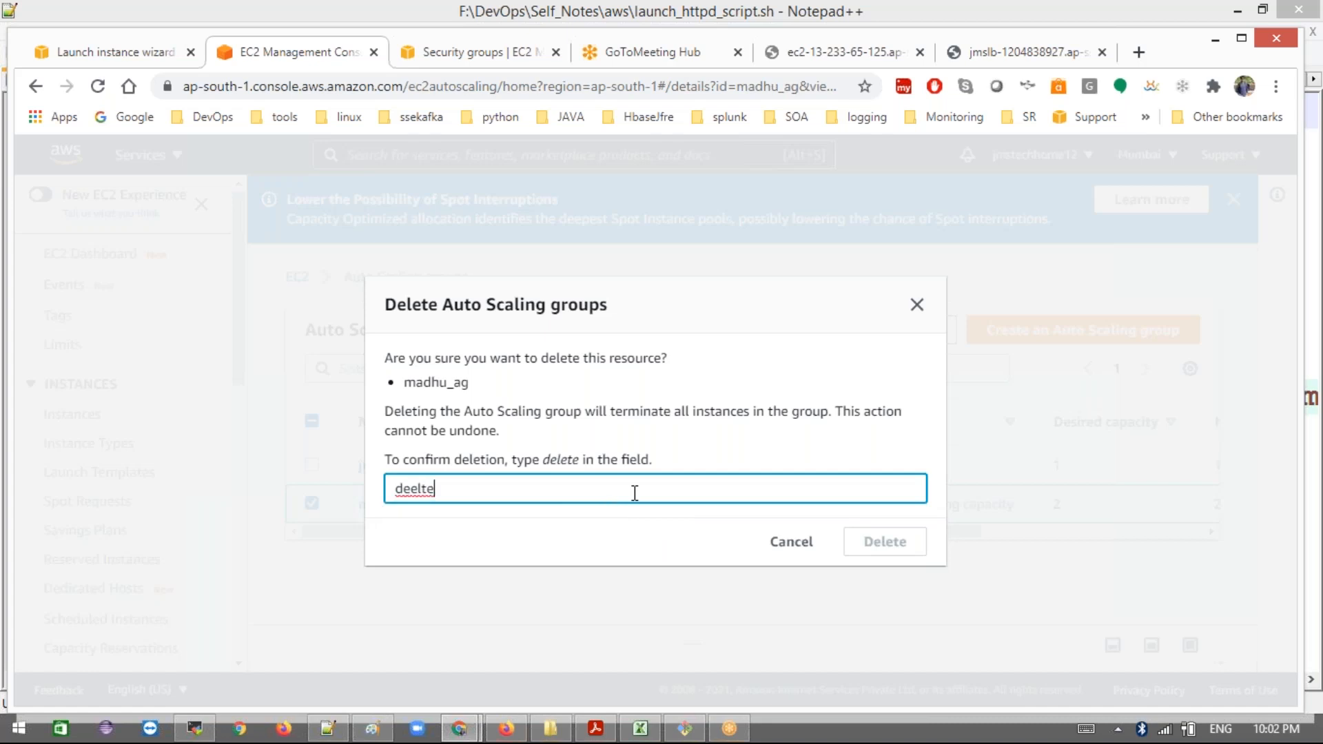
key("BackSpace")
key("BackSpace")
key("BackSpace")
key("BackSpace")
type("lete")
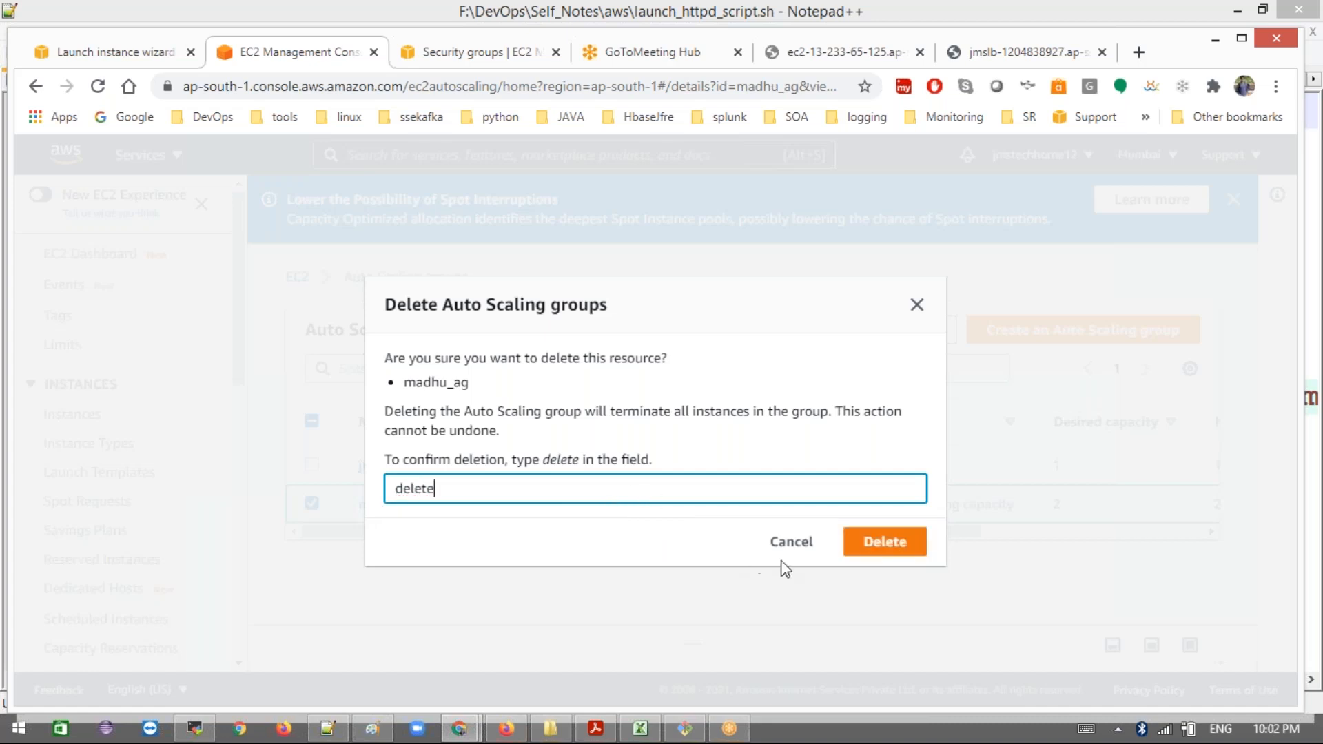
left_click(868, 552)
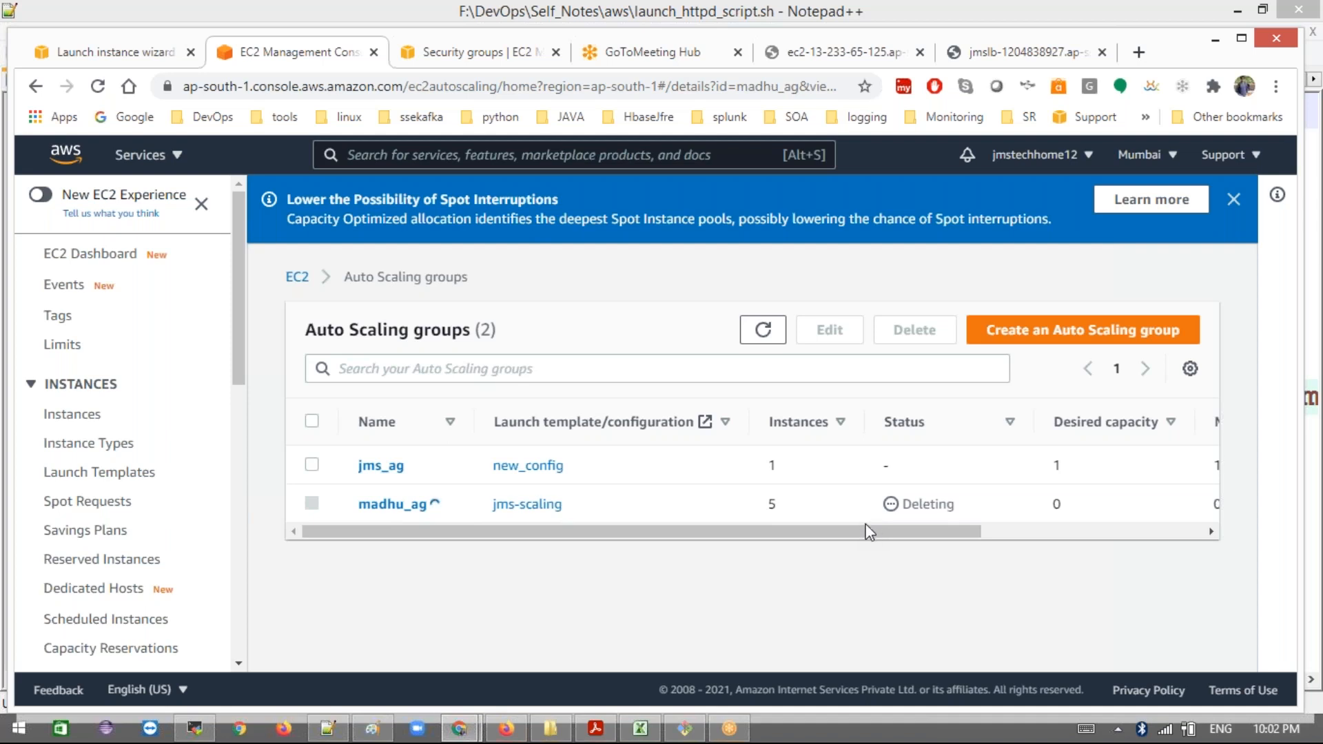
Step: Dismiss the spot interruptions banner and check the capacity and availability zone columns of the Auto Scaling groups list
left_click_drag(881, 530, 1120, 528)
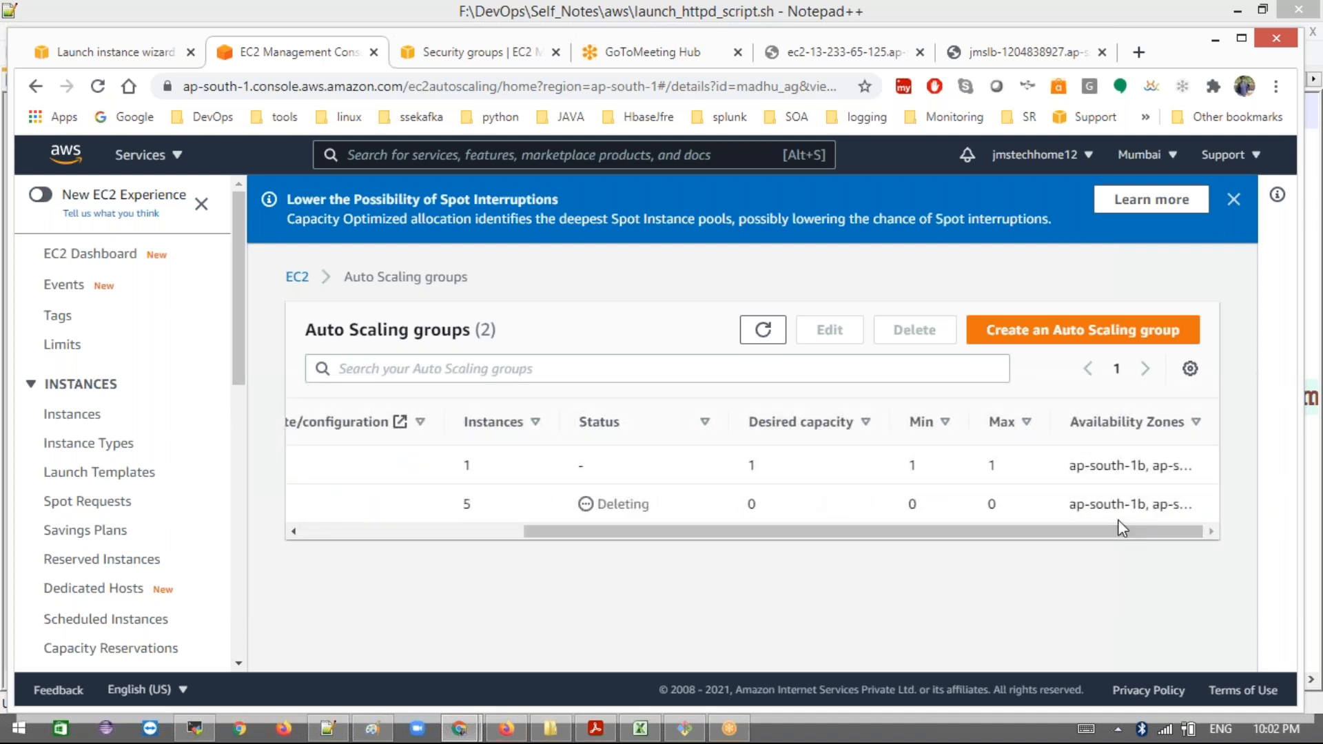
left_click(1233, 199)
left_click(757, 278)
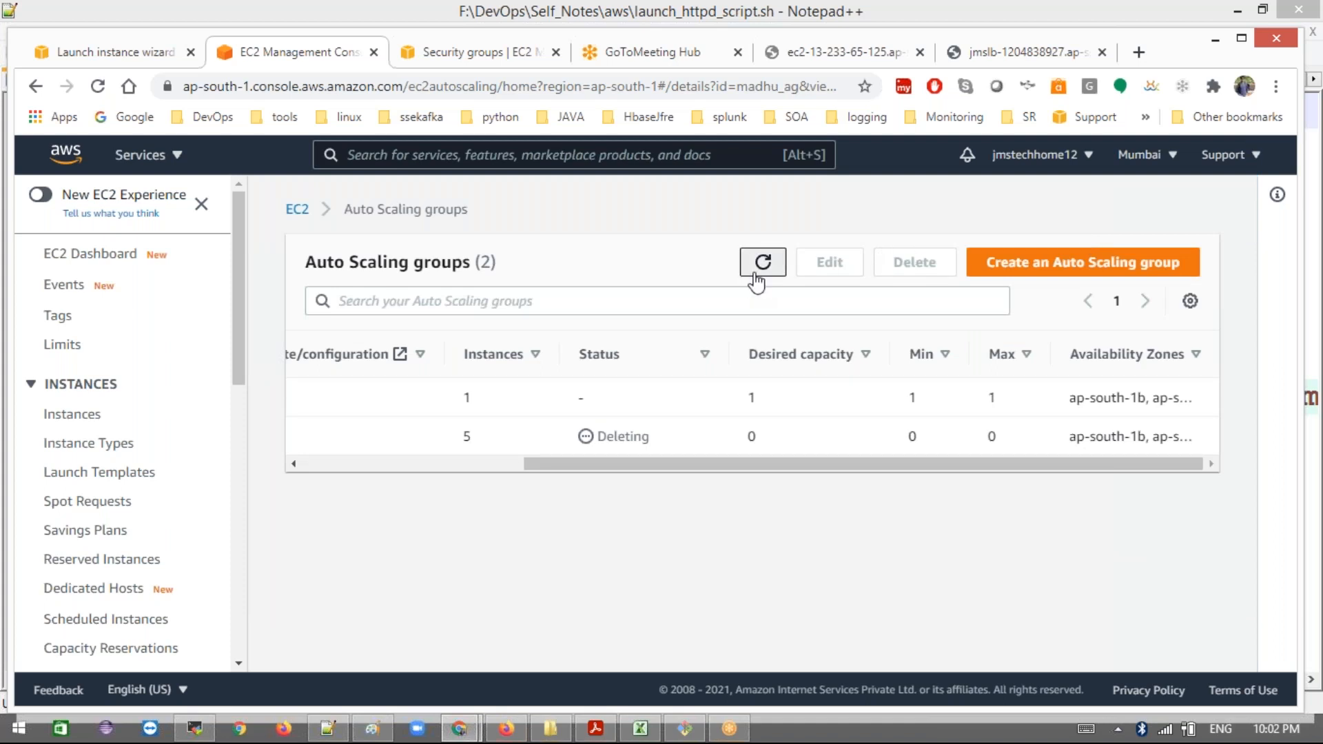
left_click_drag(627, 466, 320, 494)
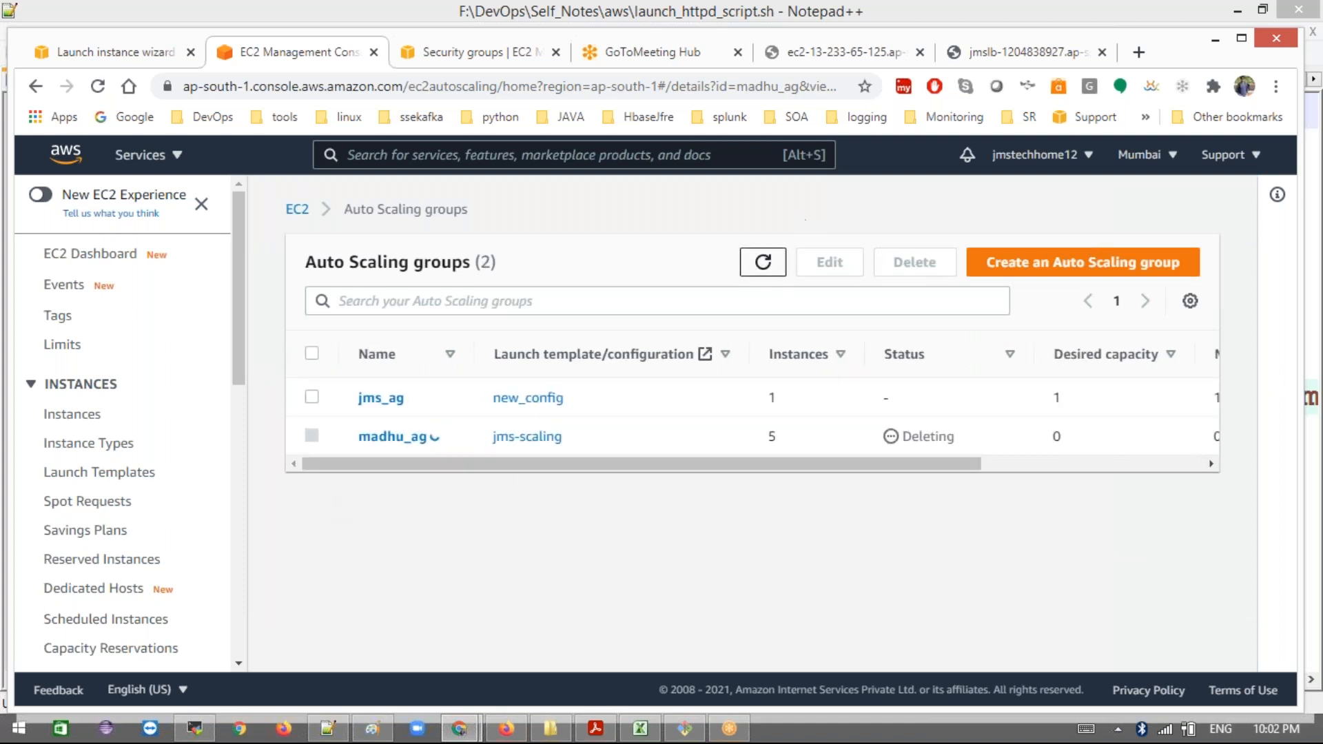
Step: Refresh the Auto Scaling groups list repeatedly to check the deletion status of madhu_ag
left_click(769, 274)
left_click(763, 262)
left_click(763, 262)
left_click(763, 262)
left_click(763, 262)
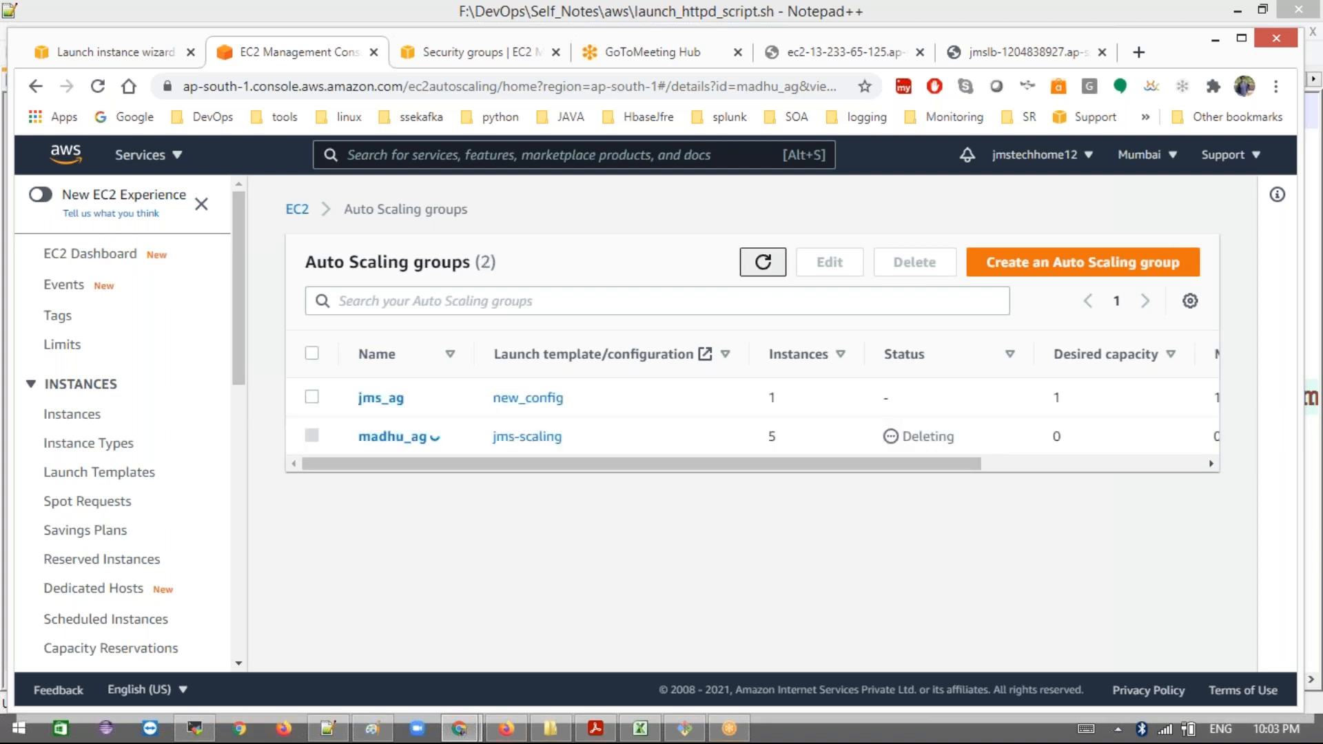
left_click(763, 262)
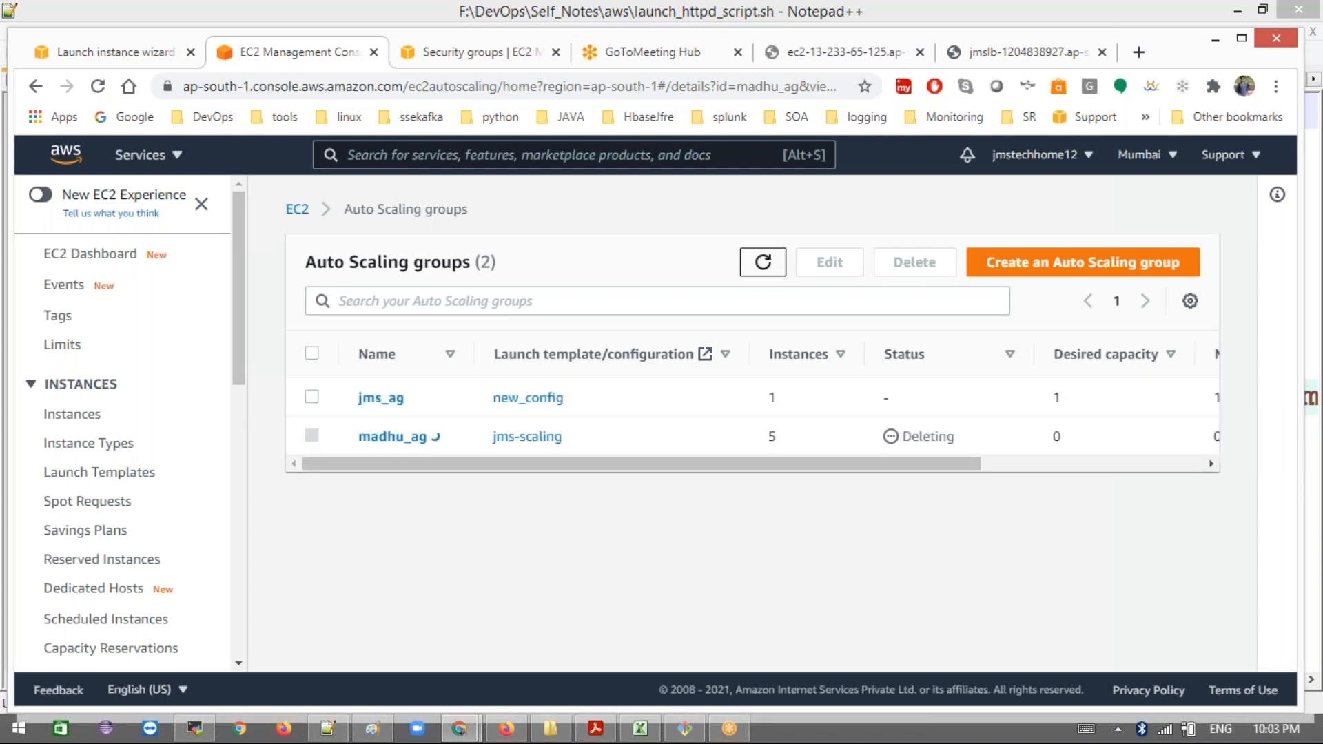
left_click(762, 262)
left_click(763, 262)
left_click(763, 261)
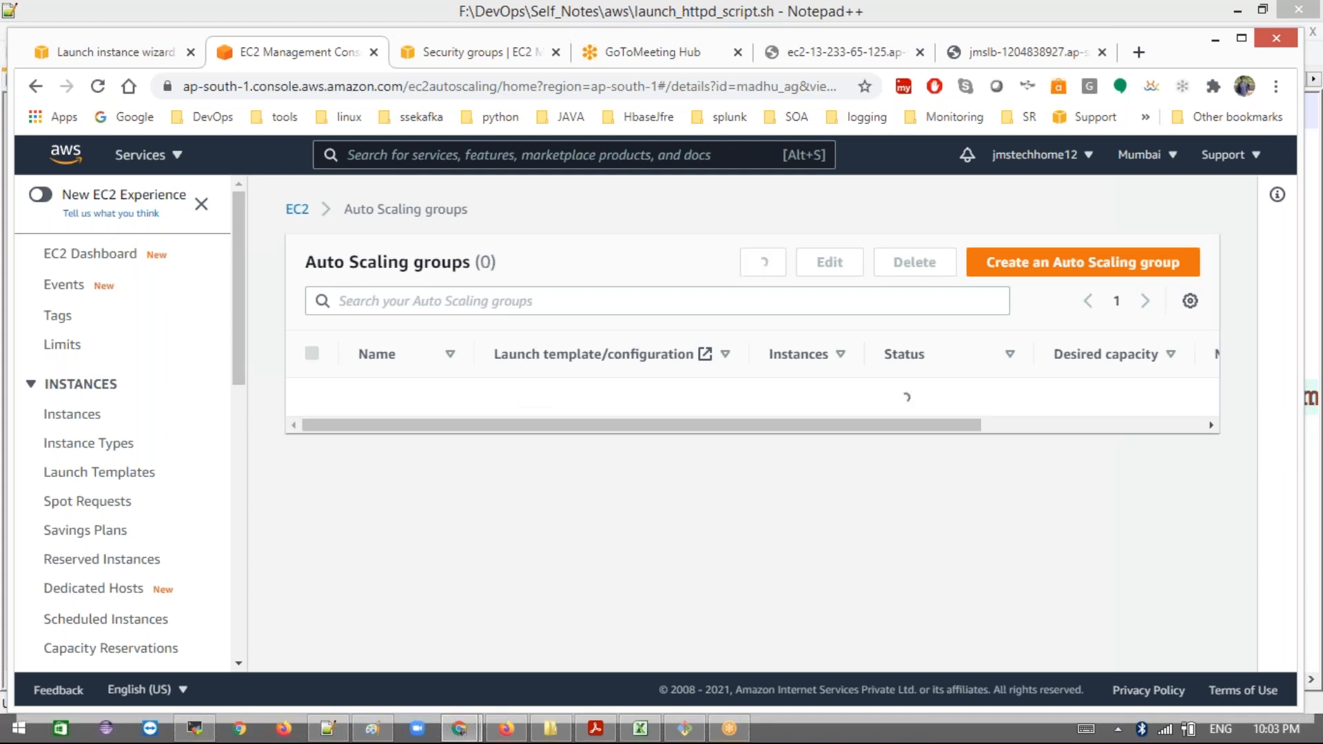
left_click(763, 262)
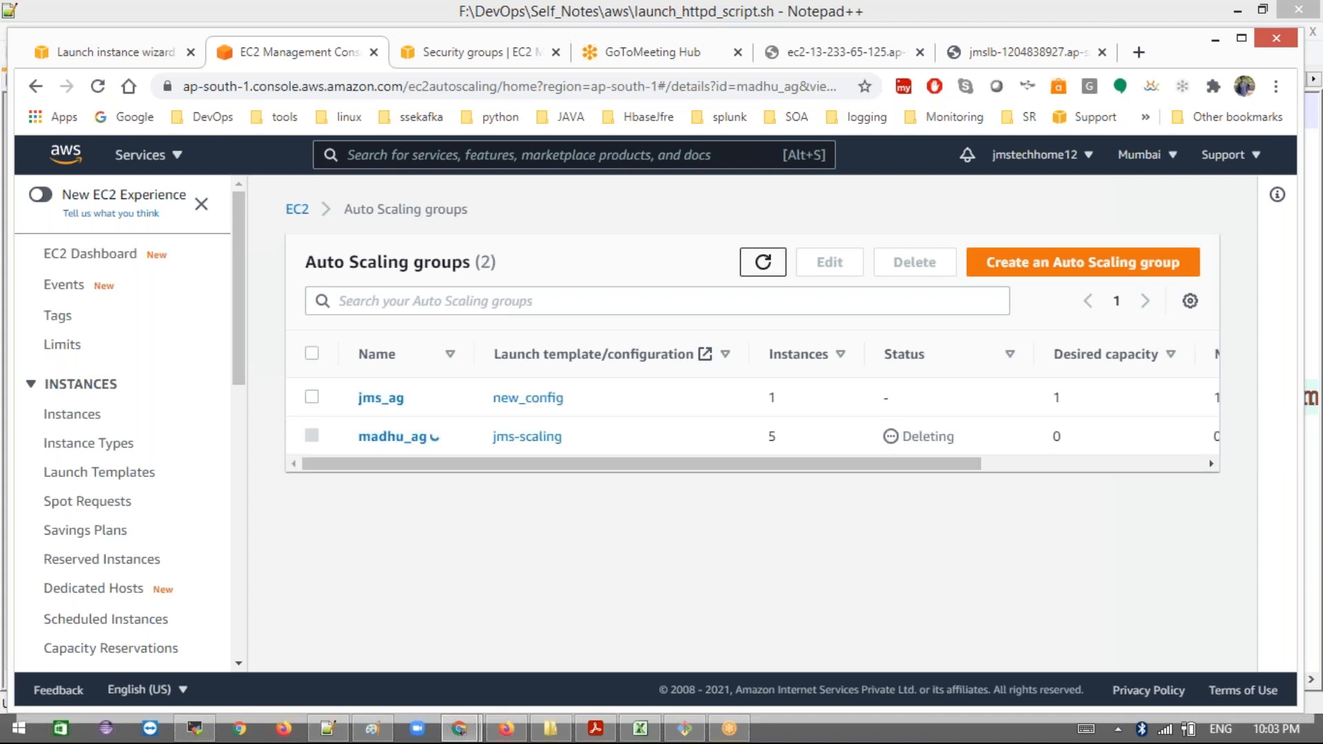
left_click(763, 262)
Step: Open the launch configurations list and select jms-scaling
left_click_drag(238, 338, 213, 626)
left_click(71, 535)
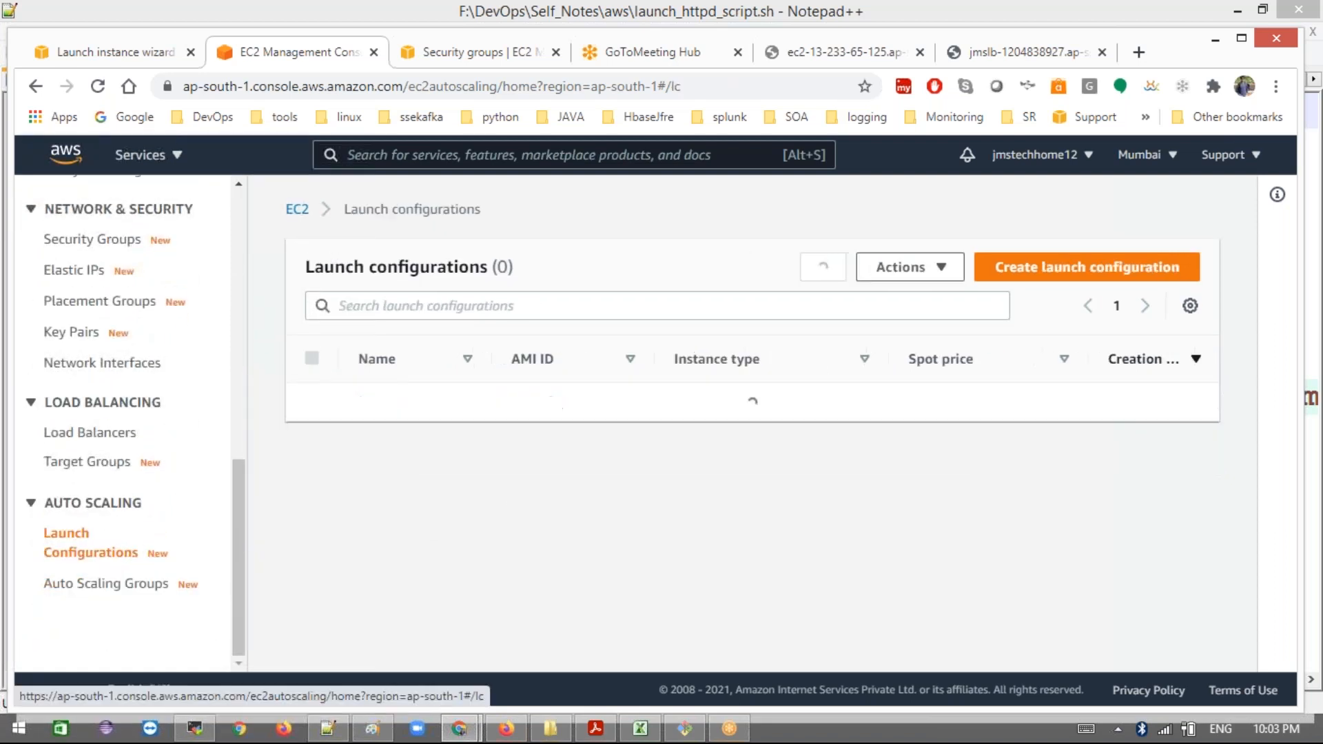
left_click(311, 441)
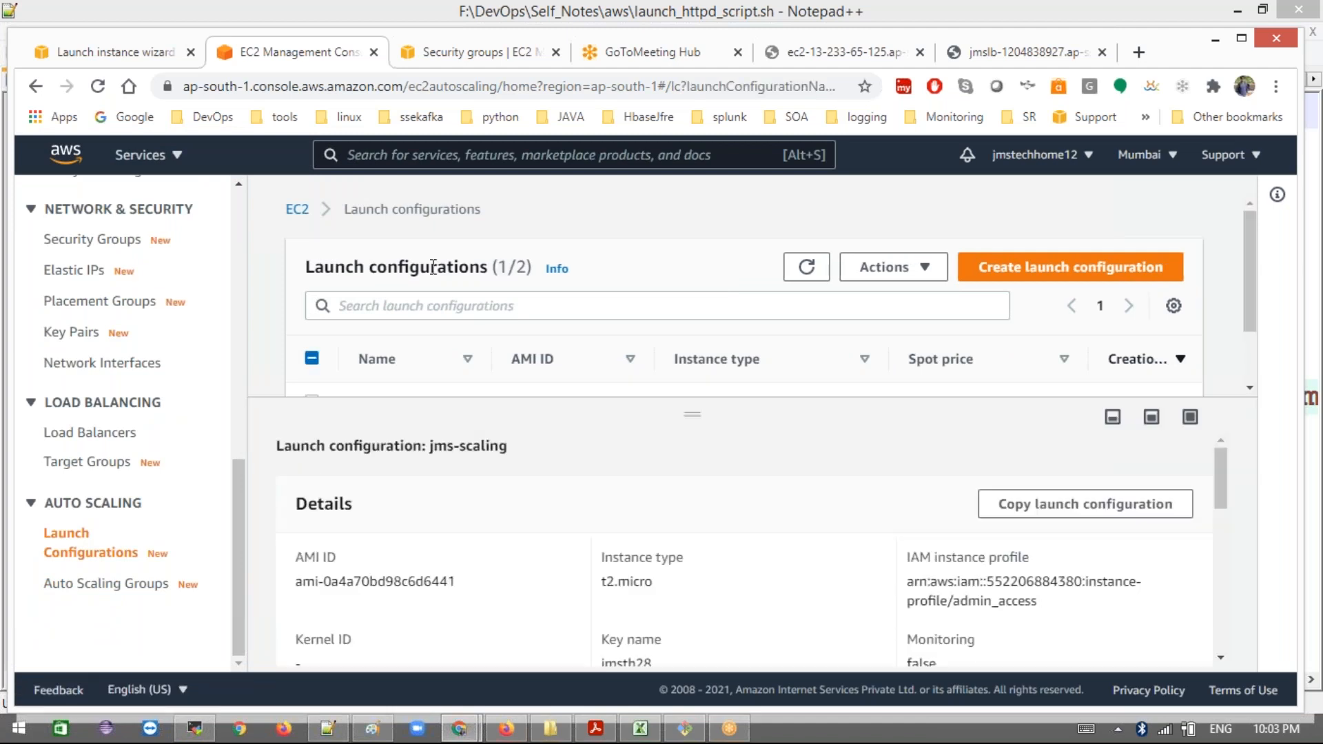
scroll(458, 302, "down", 2)
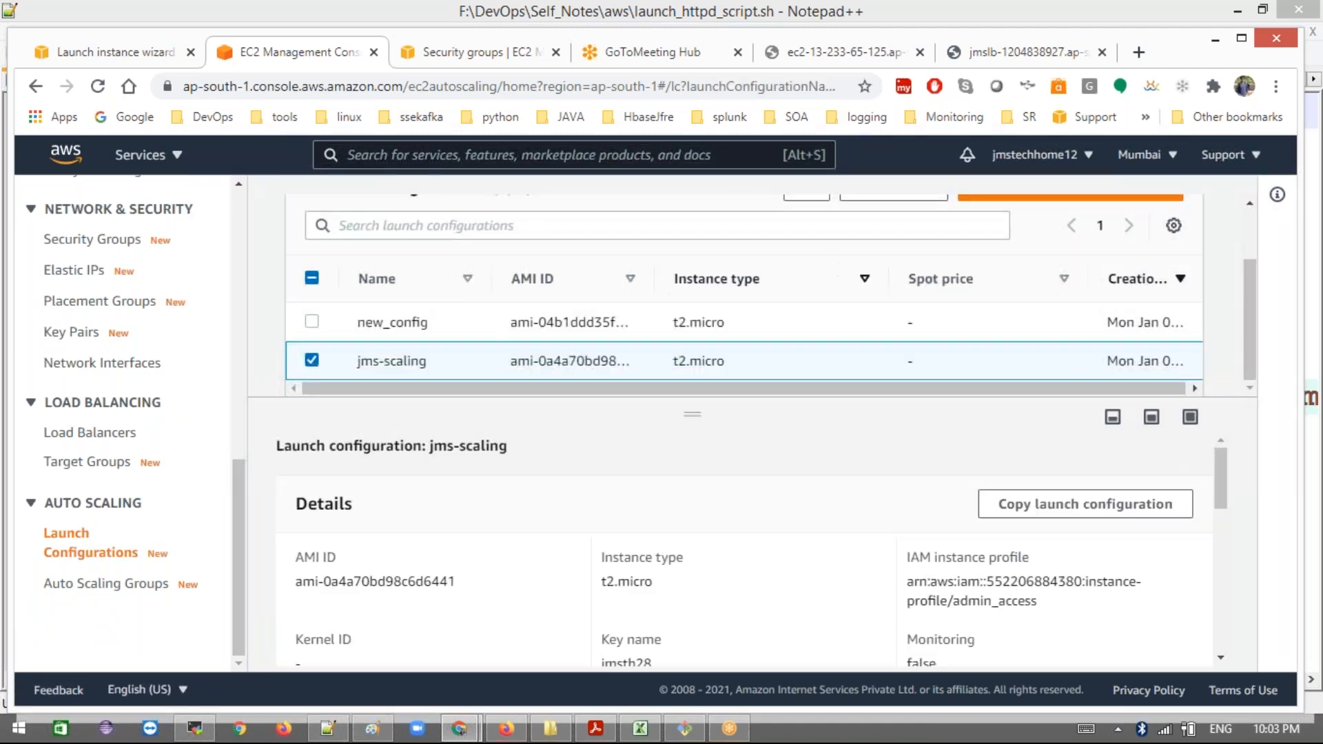
scroll(833, 262, "up", 2)
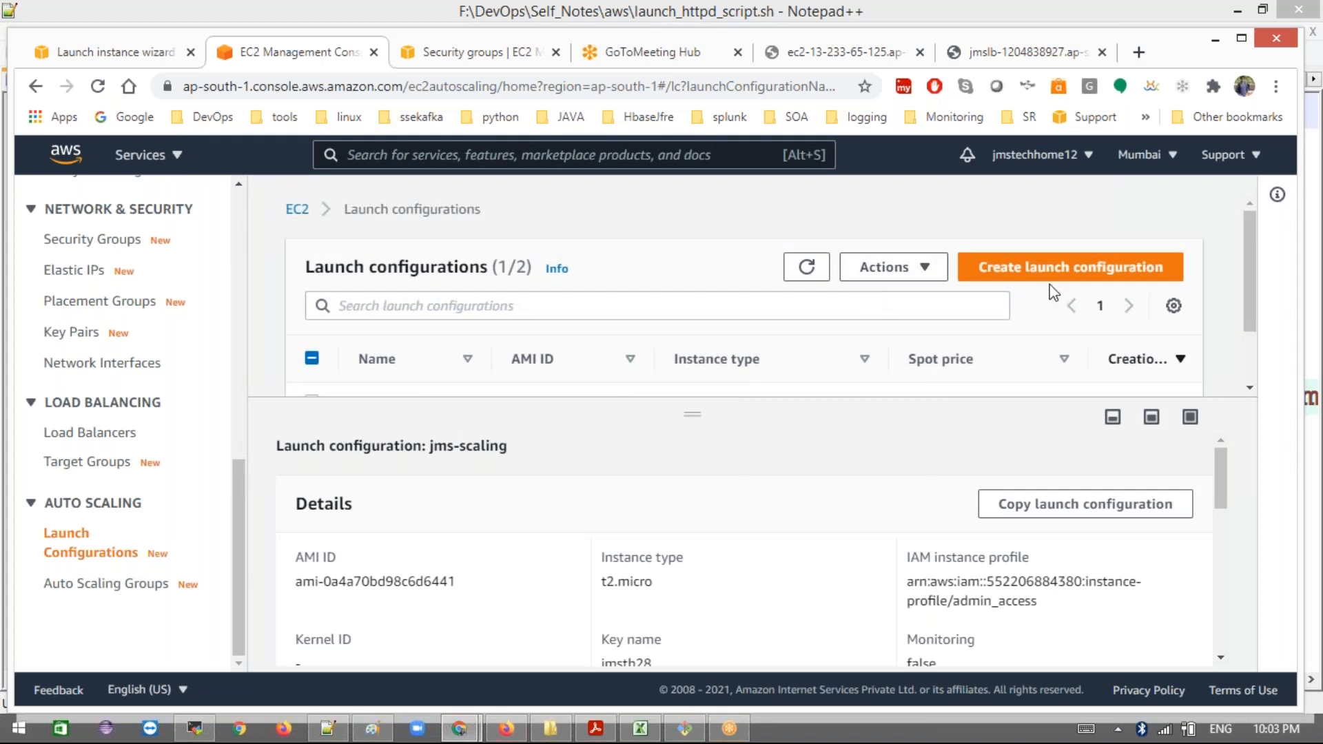
left_click(890, 272)
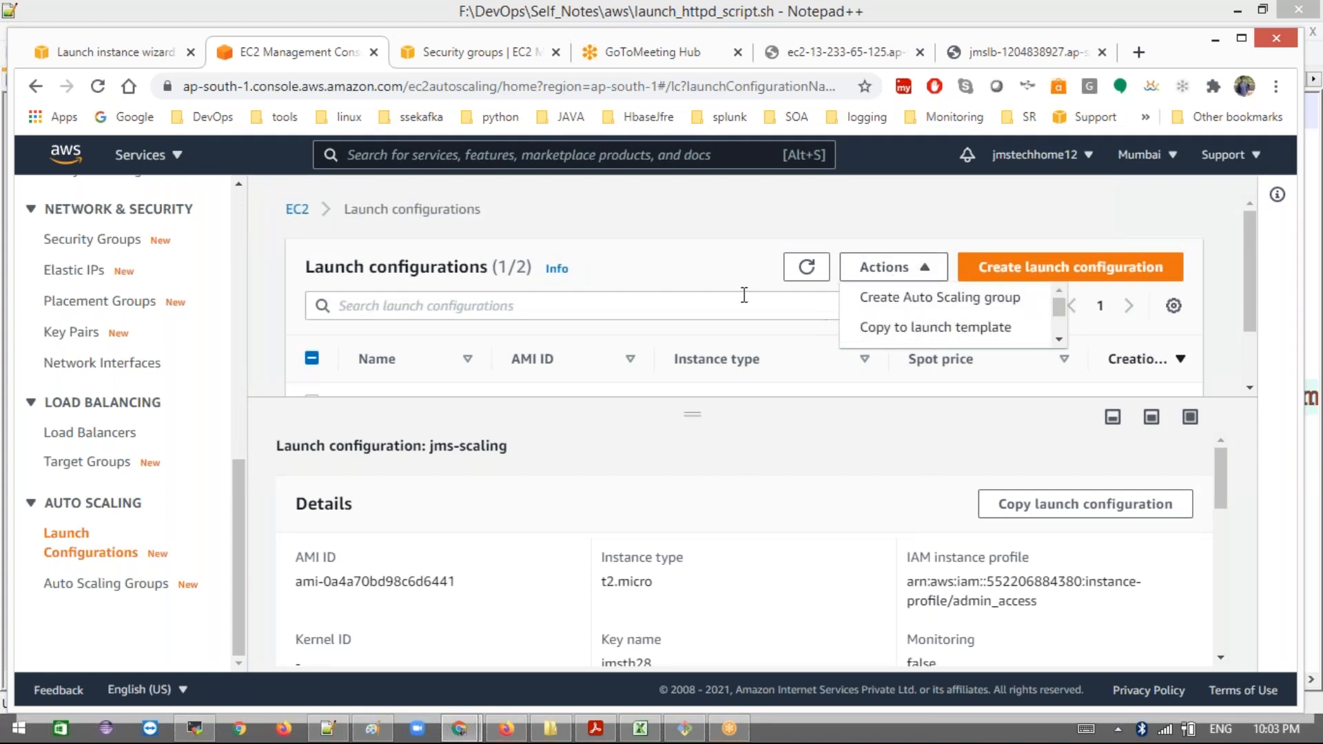
scroll(744, 295, "down", 1)
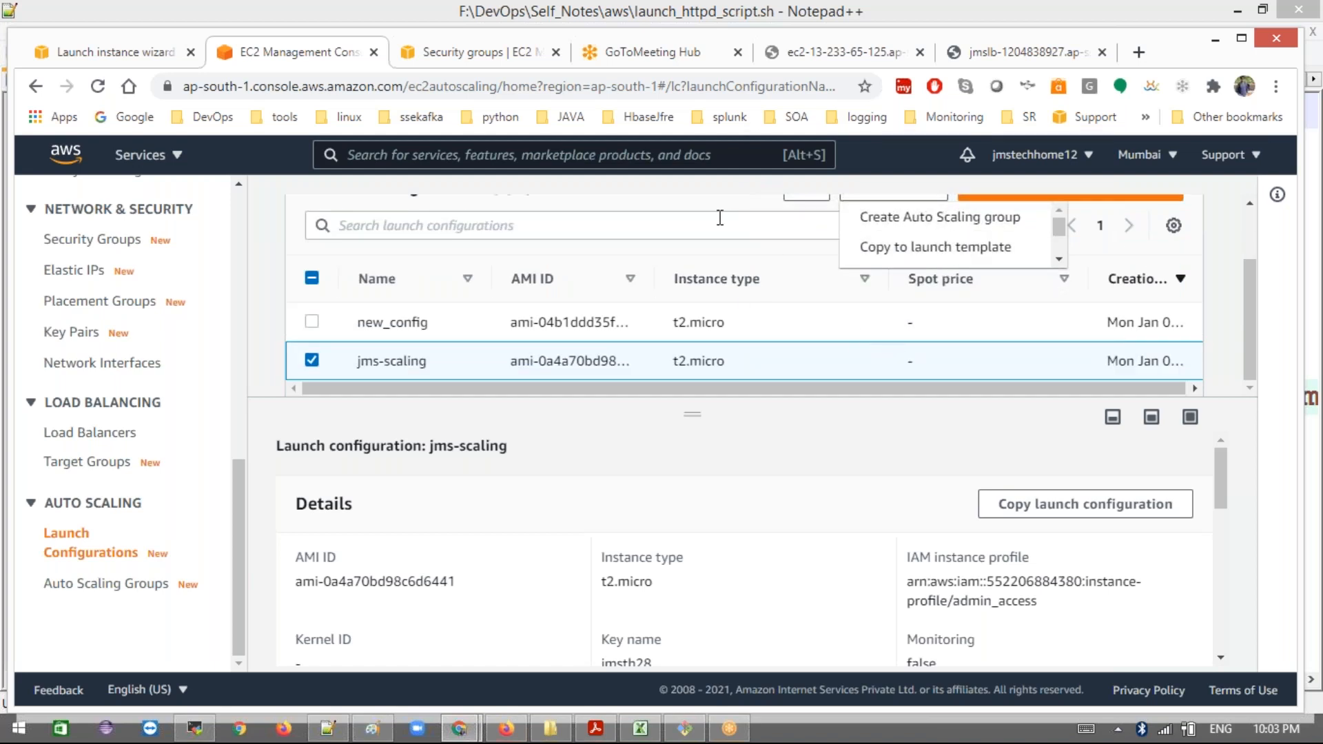
left_click(670, 204)
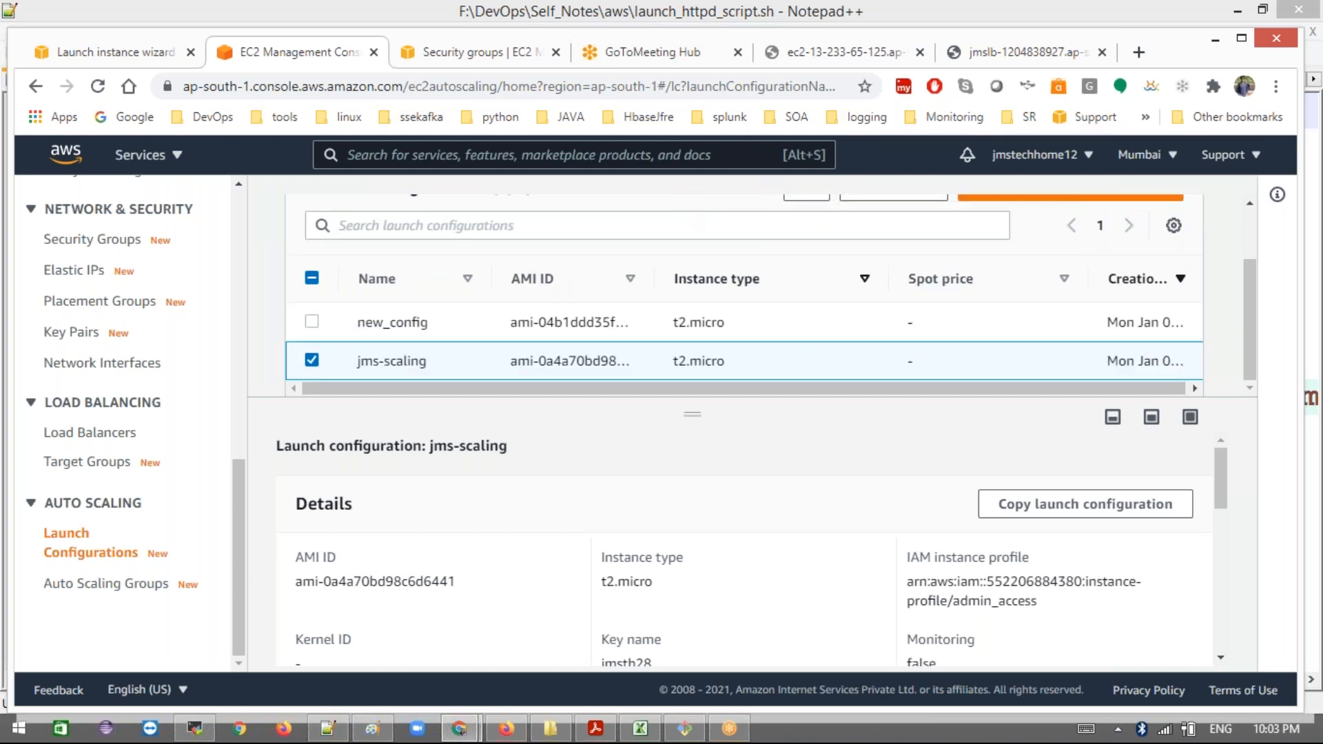
scroll(879, 275, "up", 1)
left_click(879, 269)
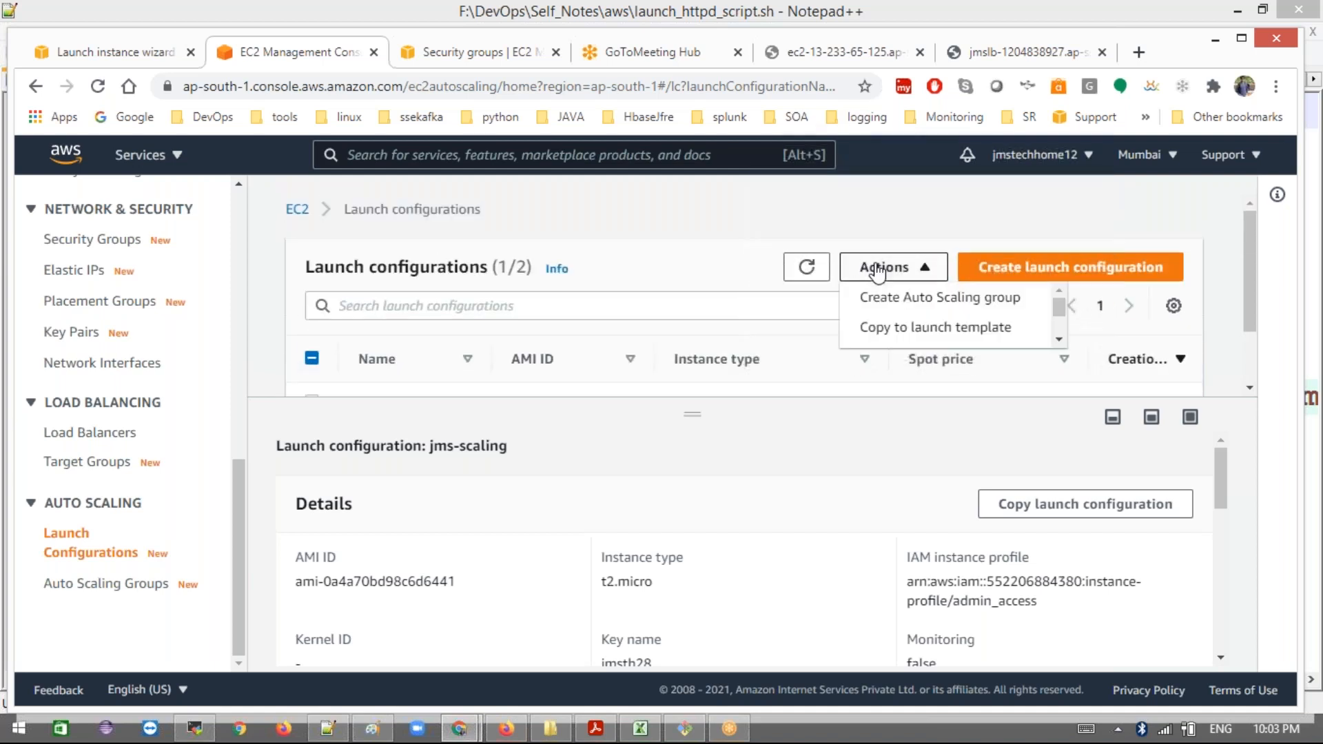
left_click(667, 259)
left_click(100, 87)
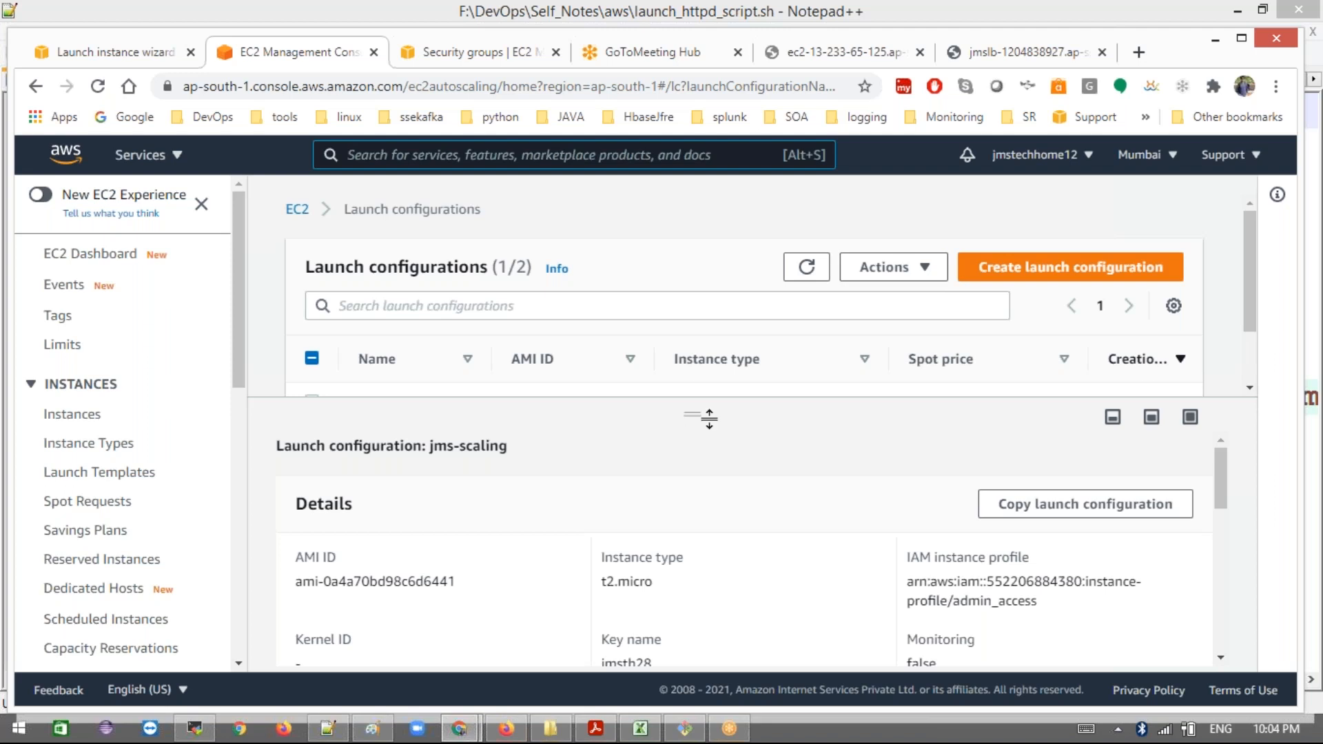
Step: Shrink the details area to reveal the whole list, and delete the selected launch configuration jms-scaling
left_click_drag(690, 415, 691, 579)
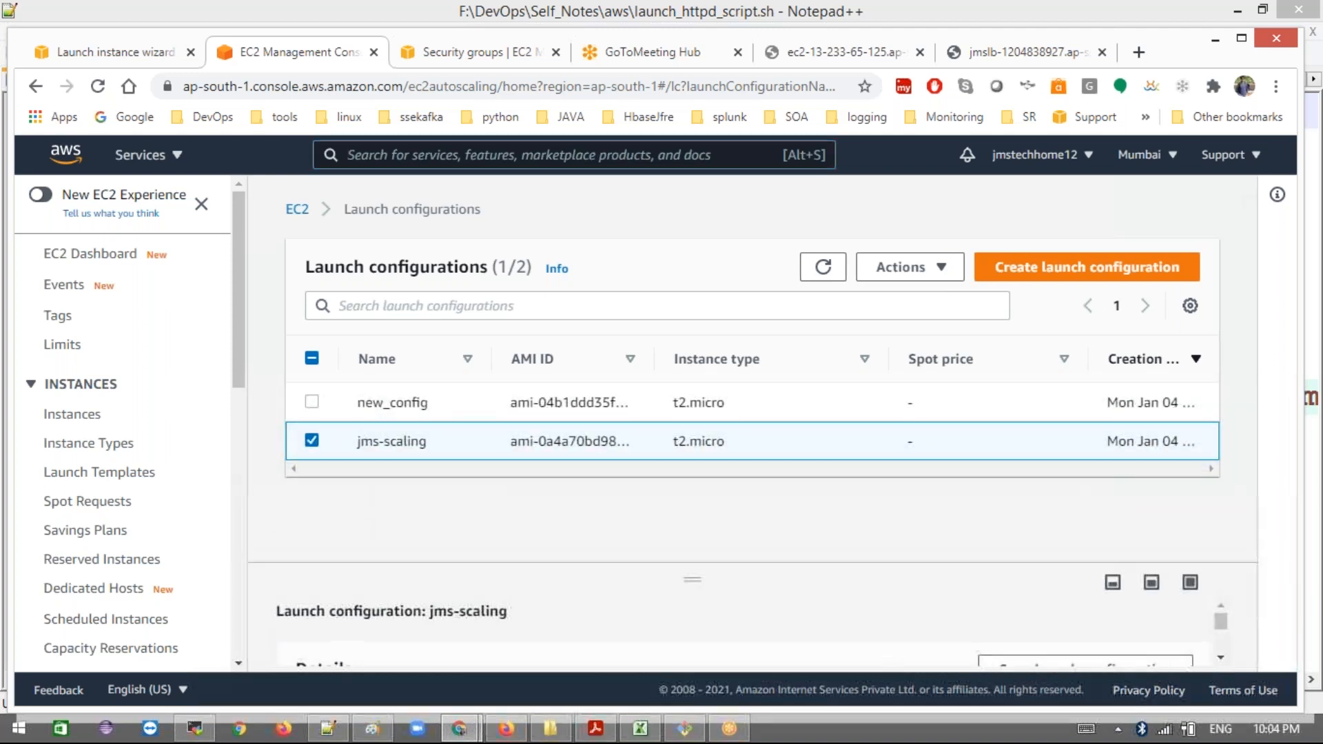
left_click(911, 277)
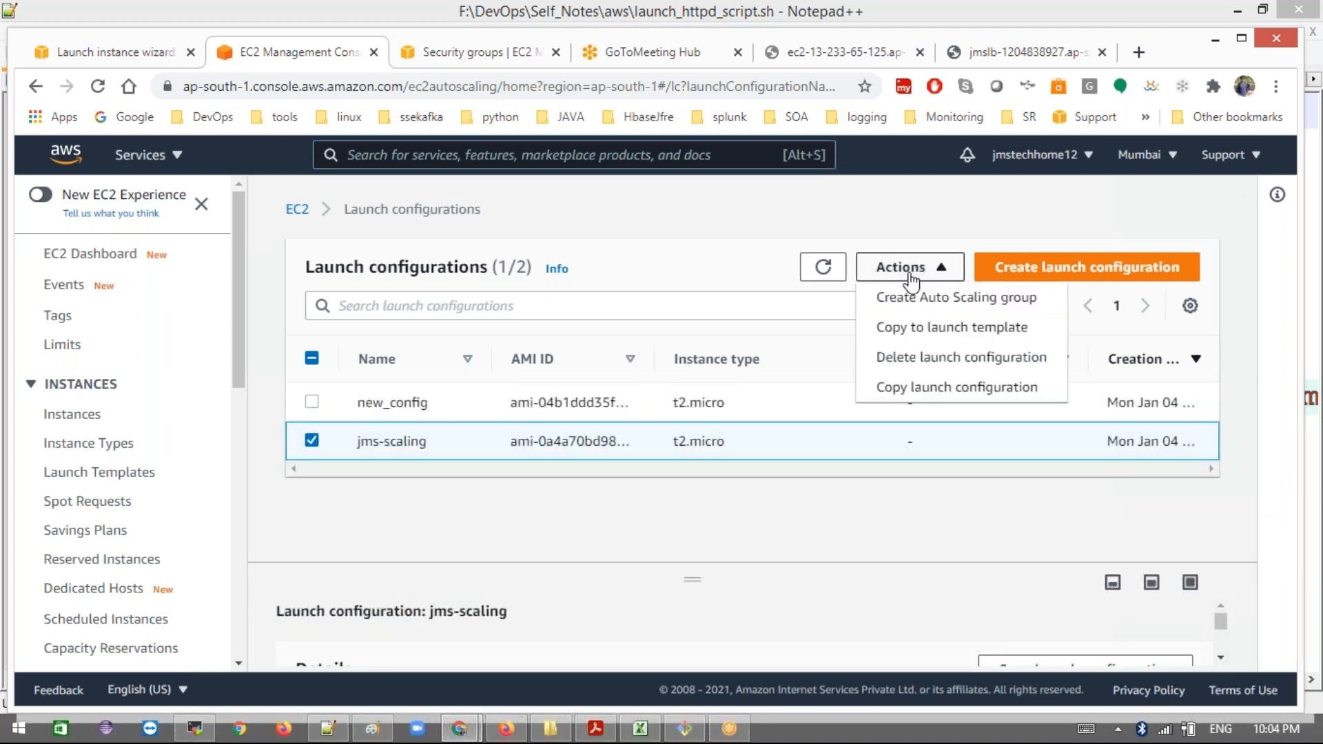
left_click(926, 358)
left_click(889, 489)
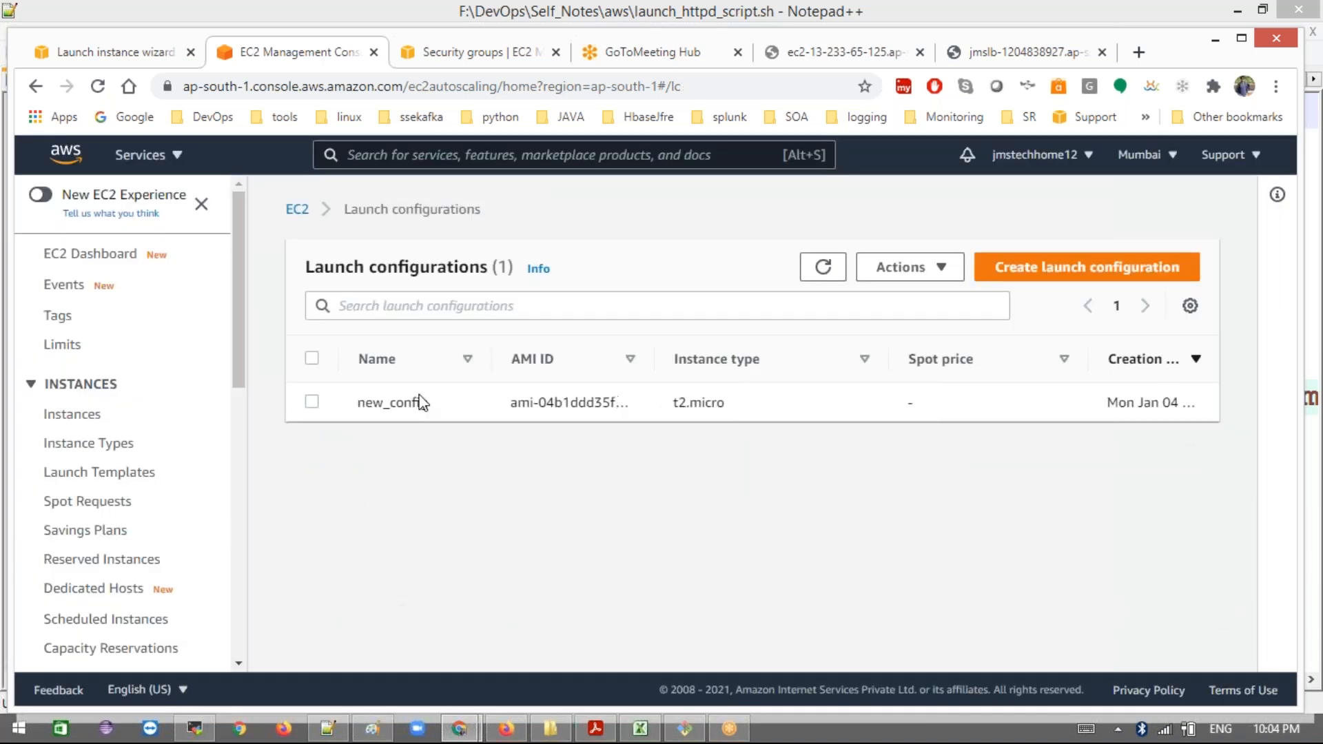
left_click_drag(233, 358, 230, 643)
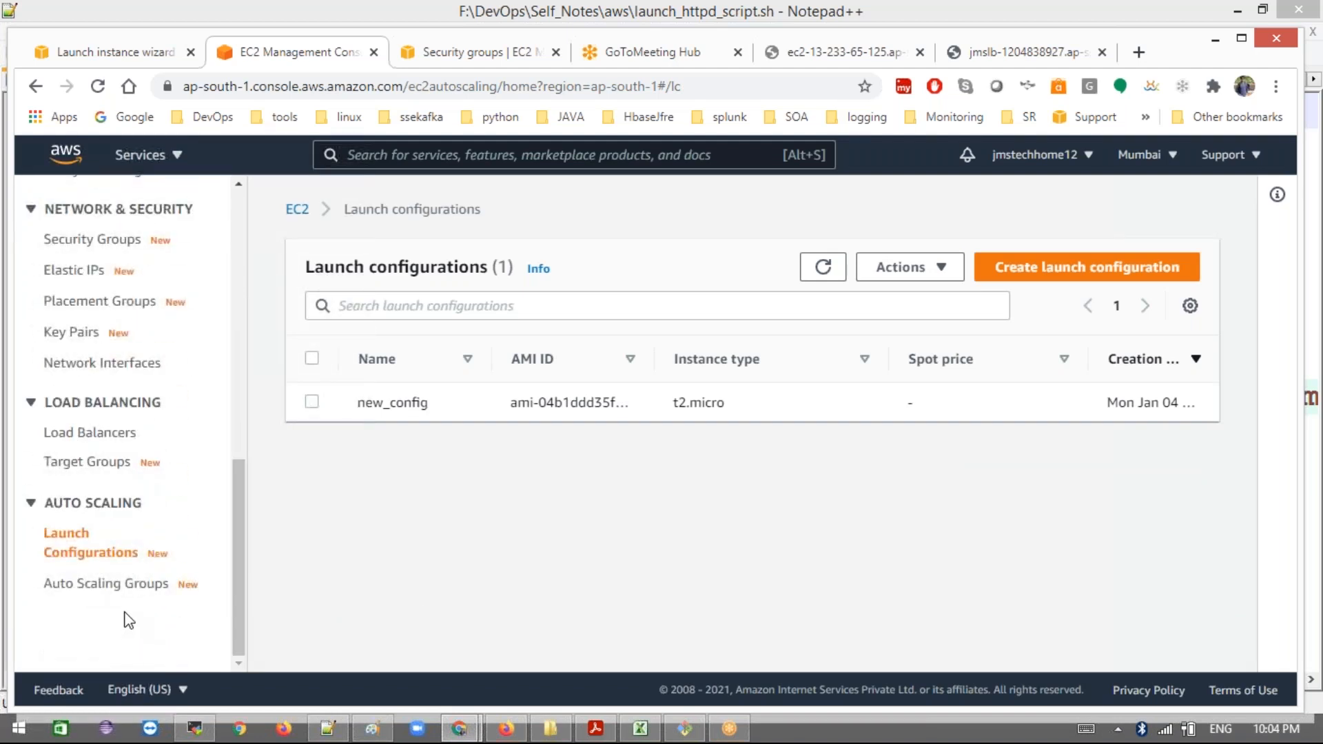
Step: Open the load balancers list, and reload the launch instance wizard page while it loads
left_click(116, 435)
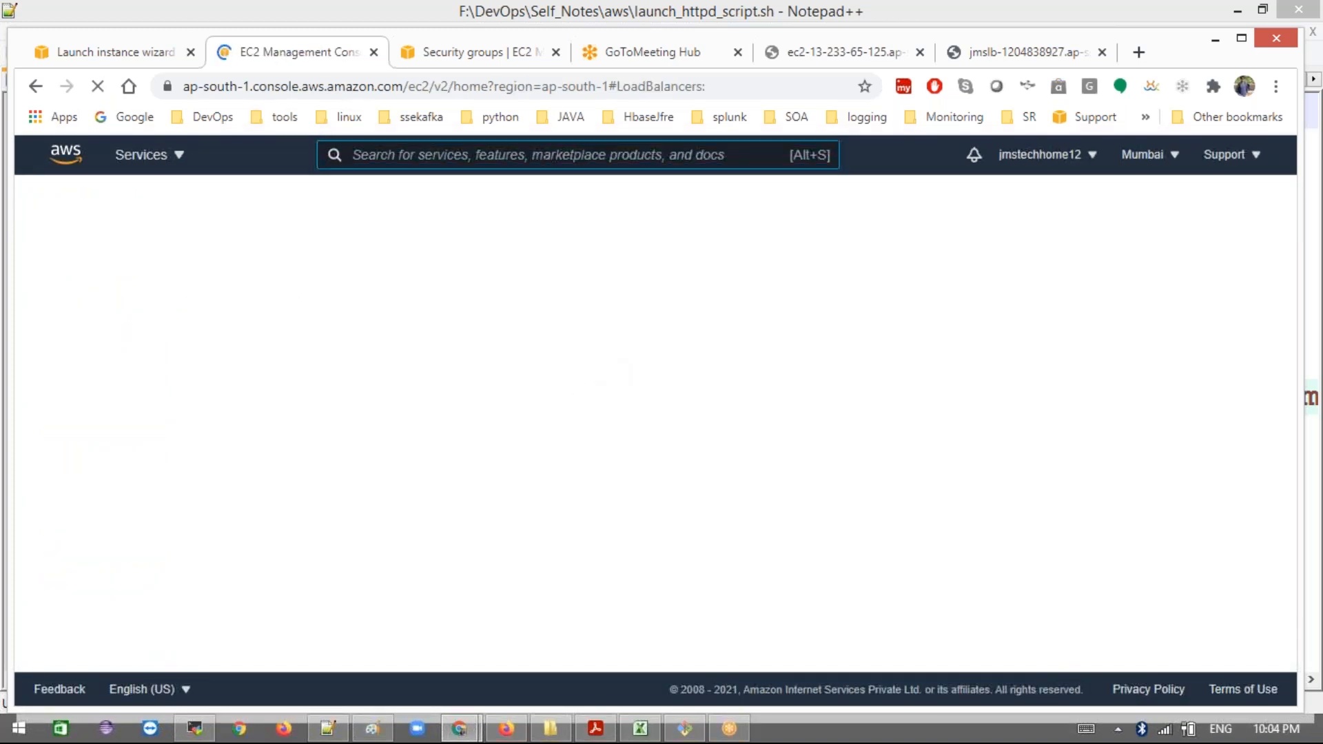
left_click(121, 54)
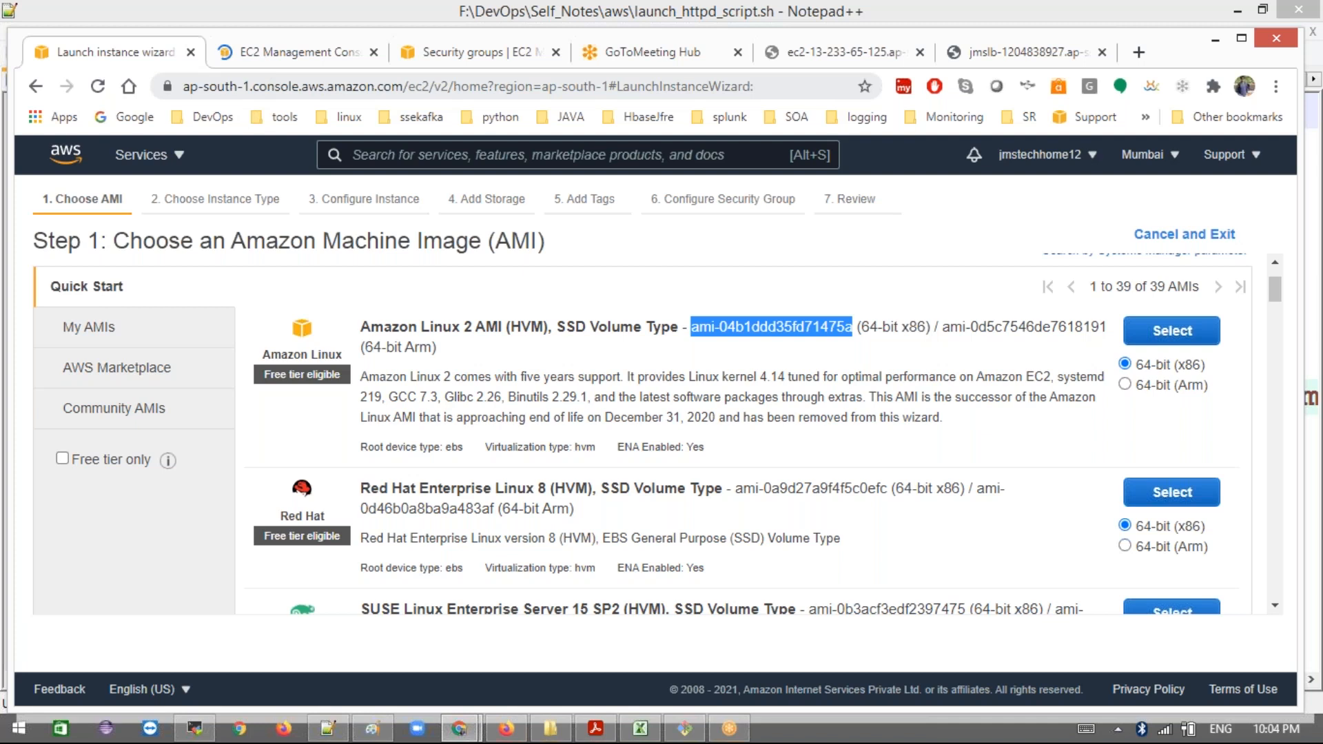
left_click(266, 52)
left_click(90, 54)
left_click(97, 86)
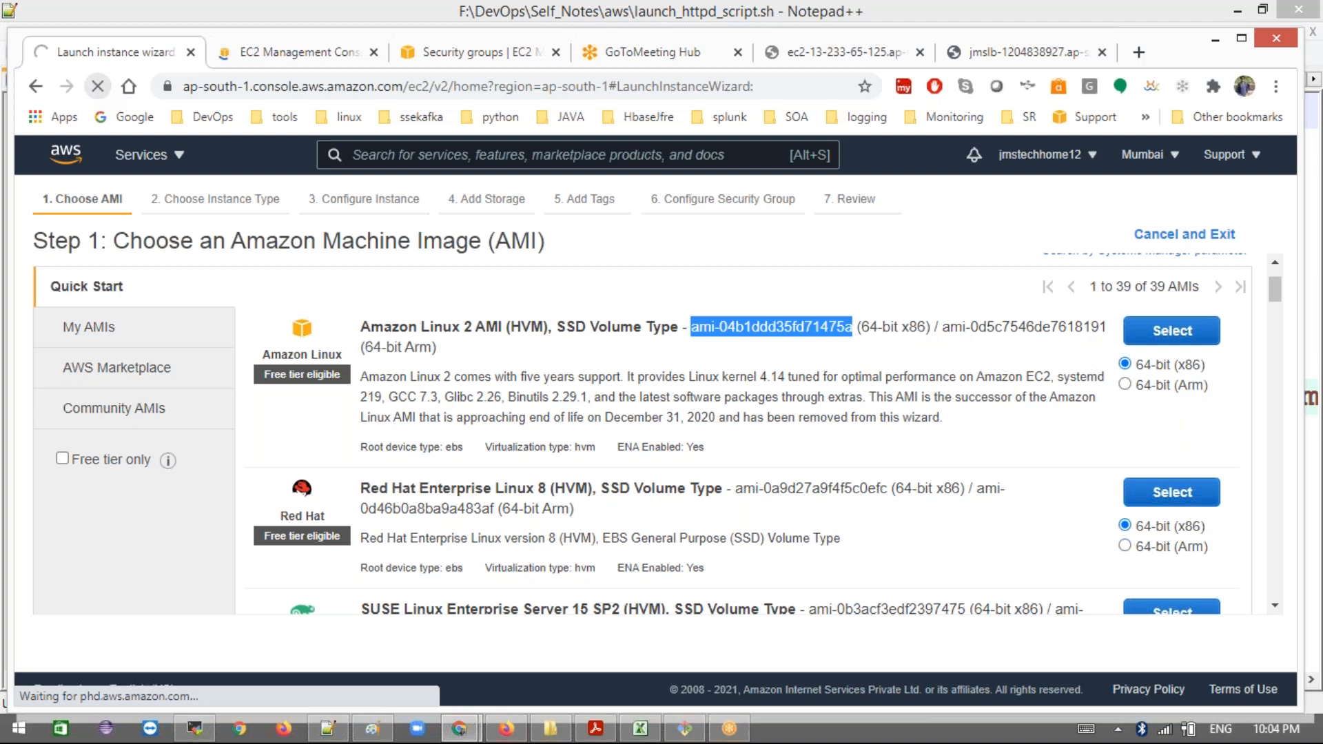
left_click(270, 52)
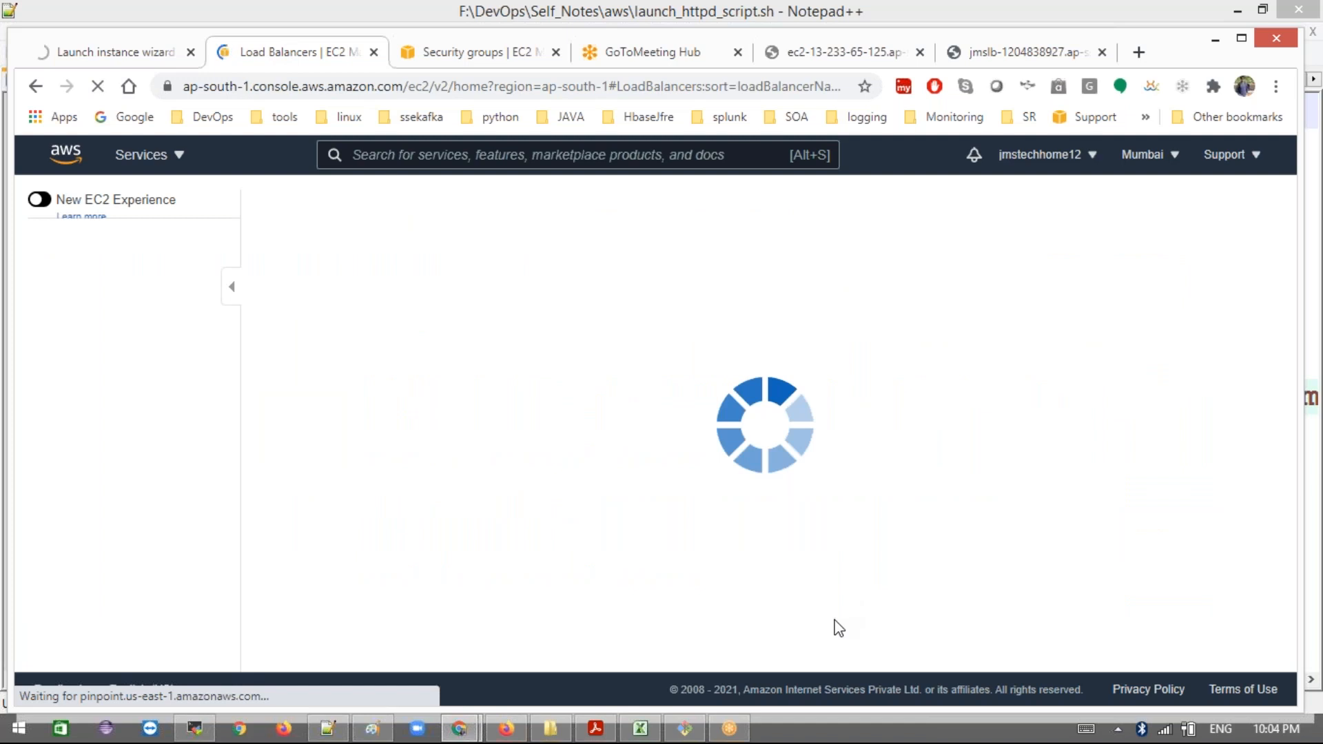
Step: Try to open the EC2 service from the launch instance wizard page, and return to the load balancers list
left_click(149, 56)
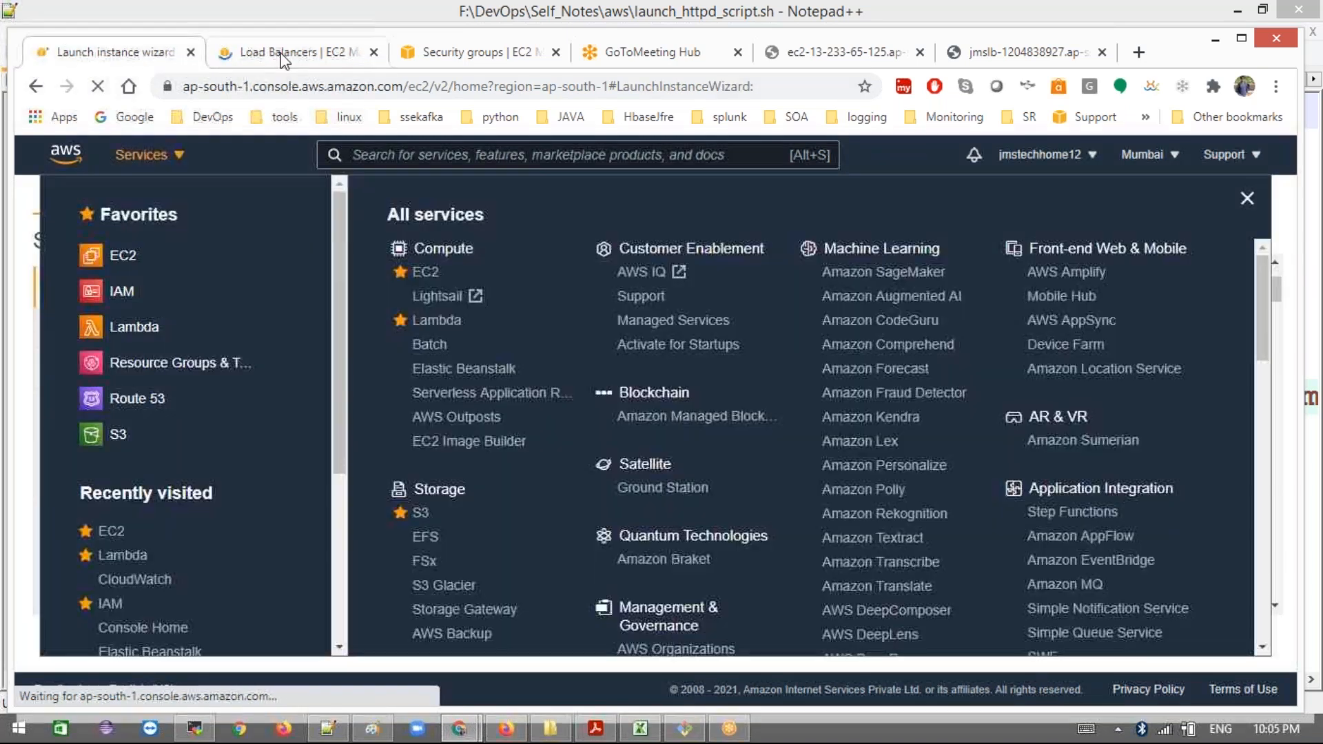
left_click(282, 56)
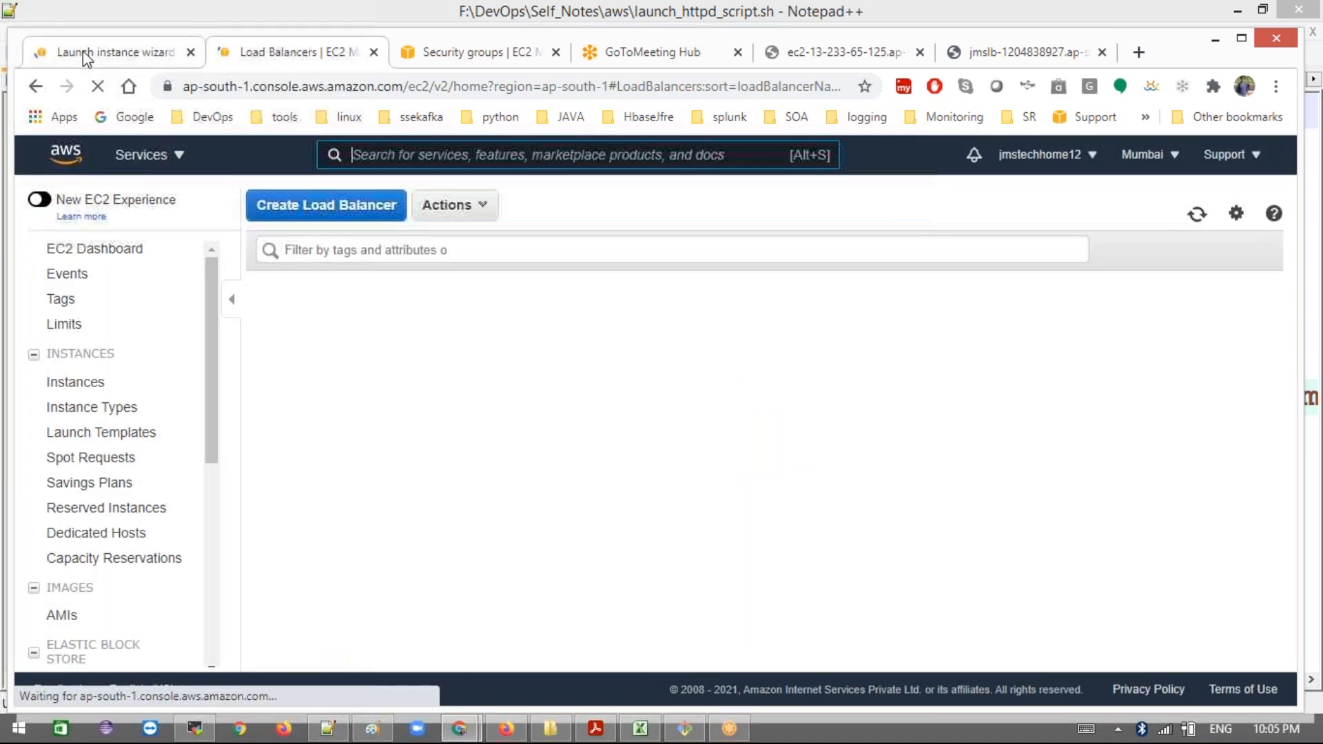
left_click(83, 51)
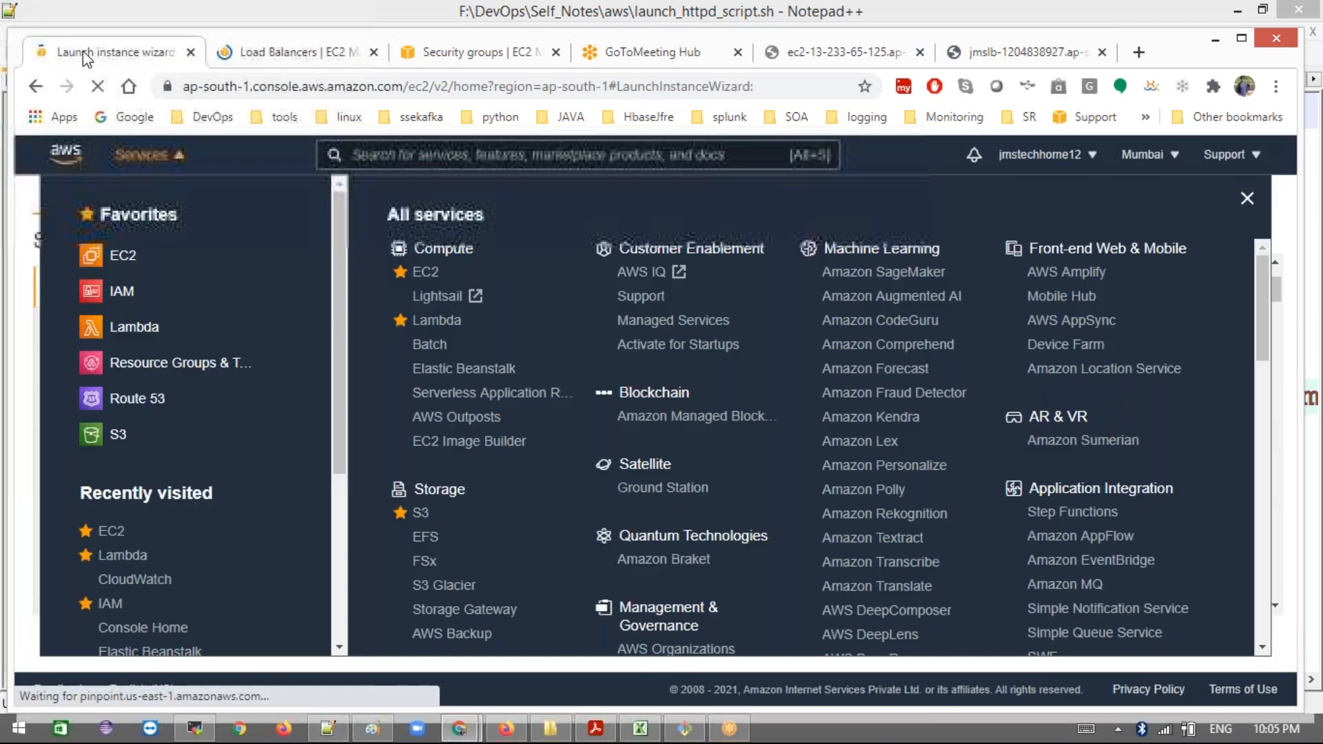
left_click(122, 258)
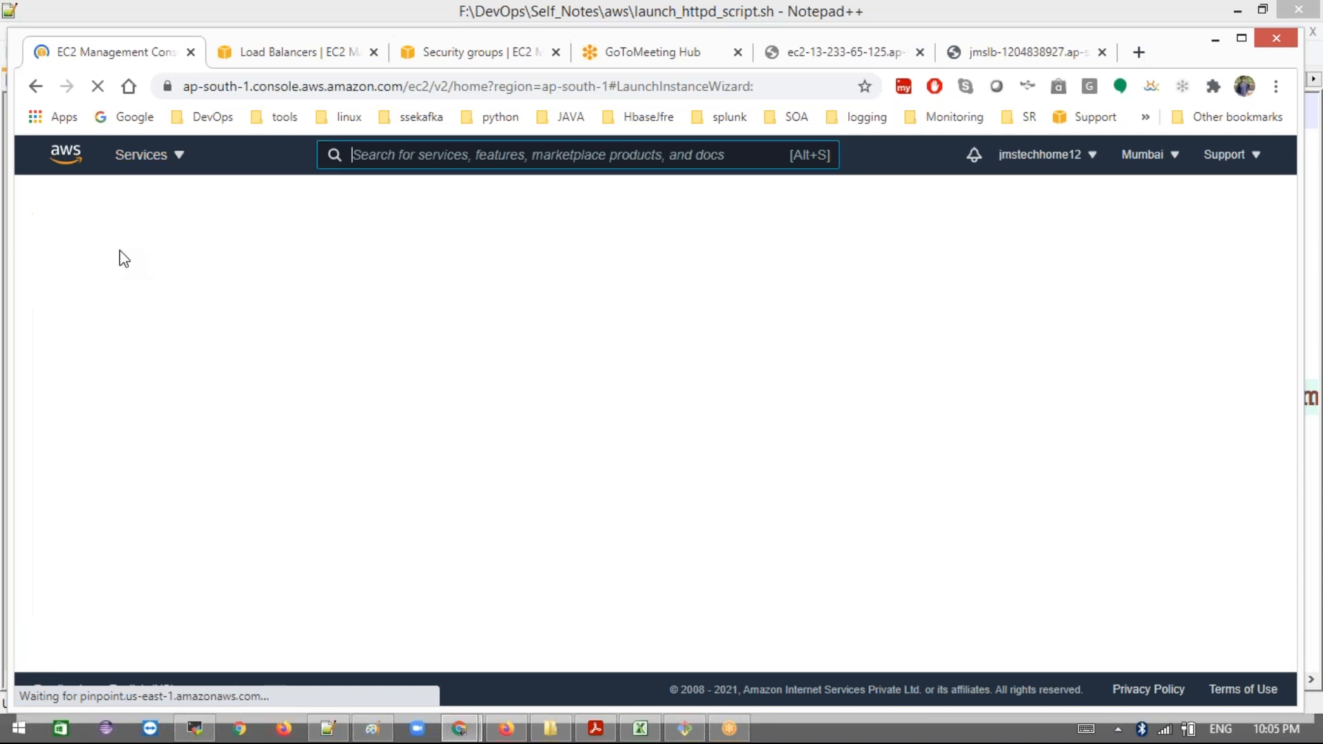
left_click(291, 50)
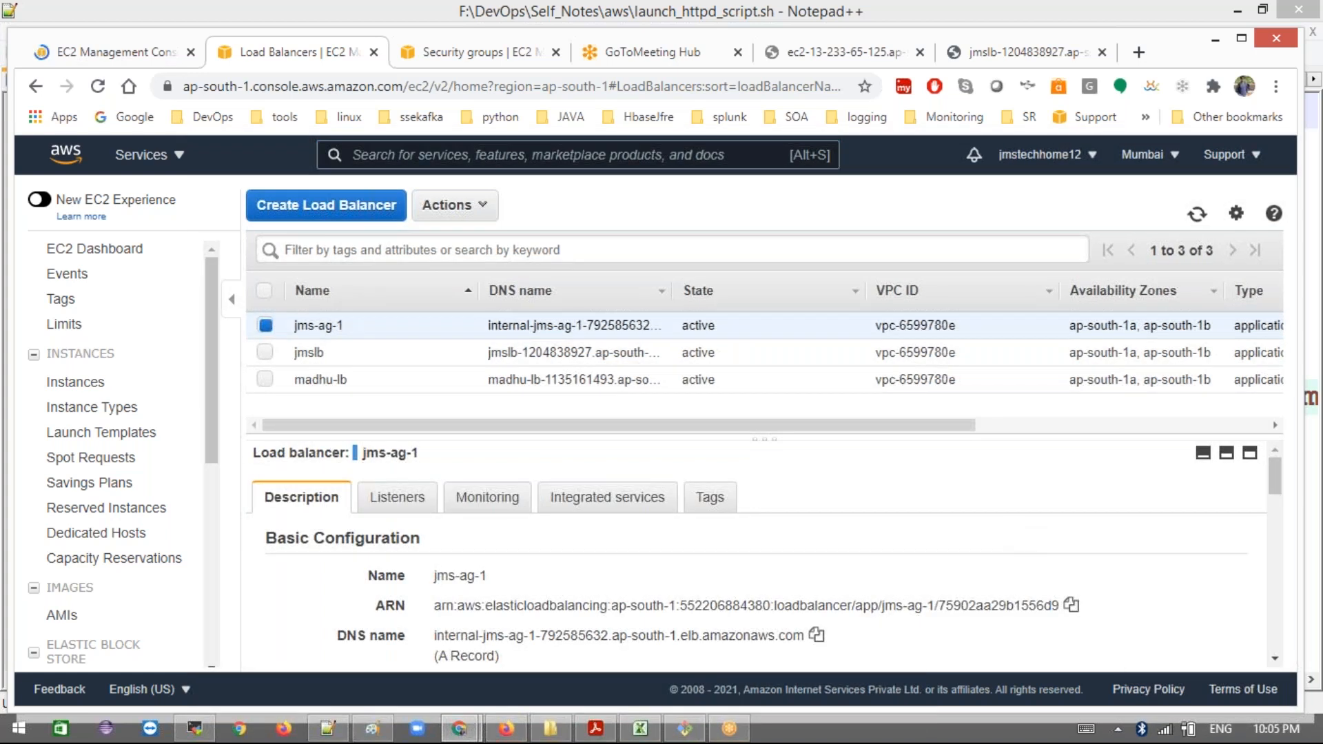
Step: Copy the DNS name of load balancer jms-ag-1 and load it in place of the security groups page
left_click(818, 637)
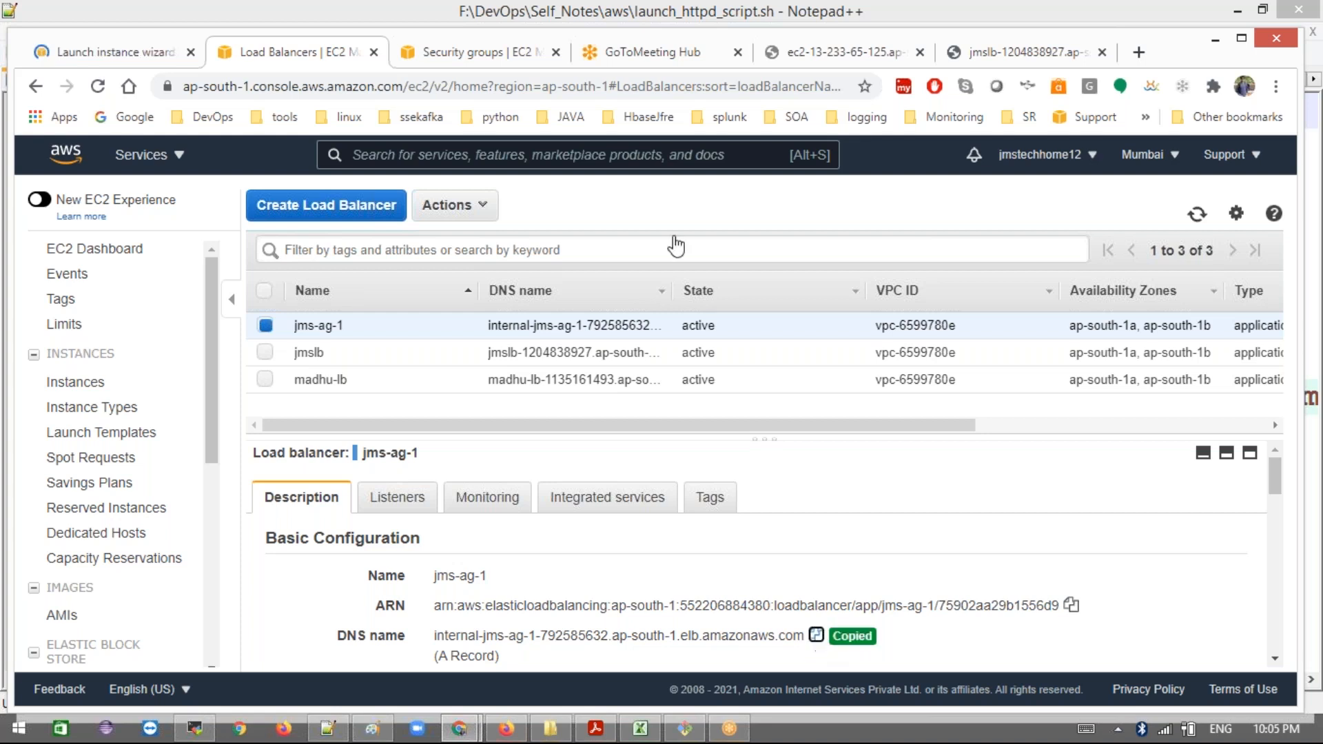
left_click(510, 52)
key("ctrl+l")
key("ctrl+v")
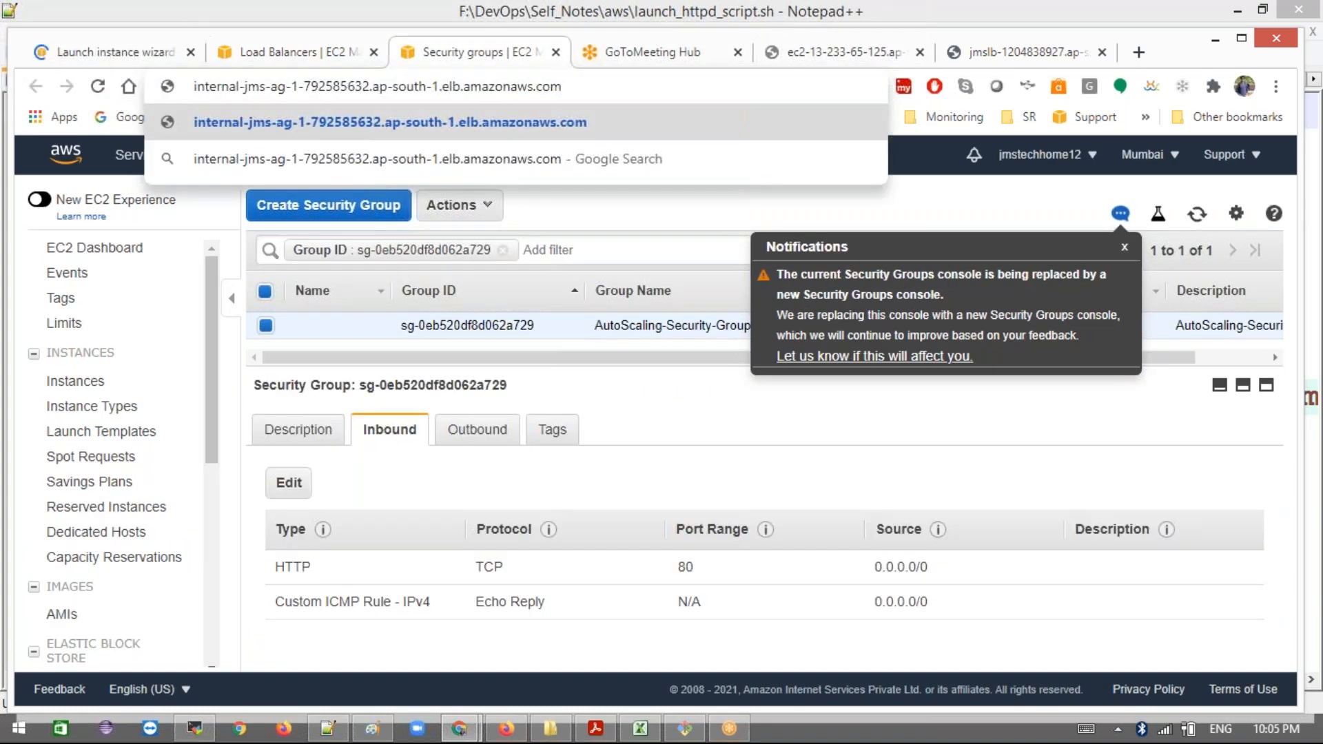
key("Return")
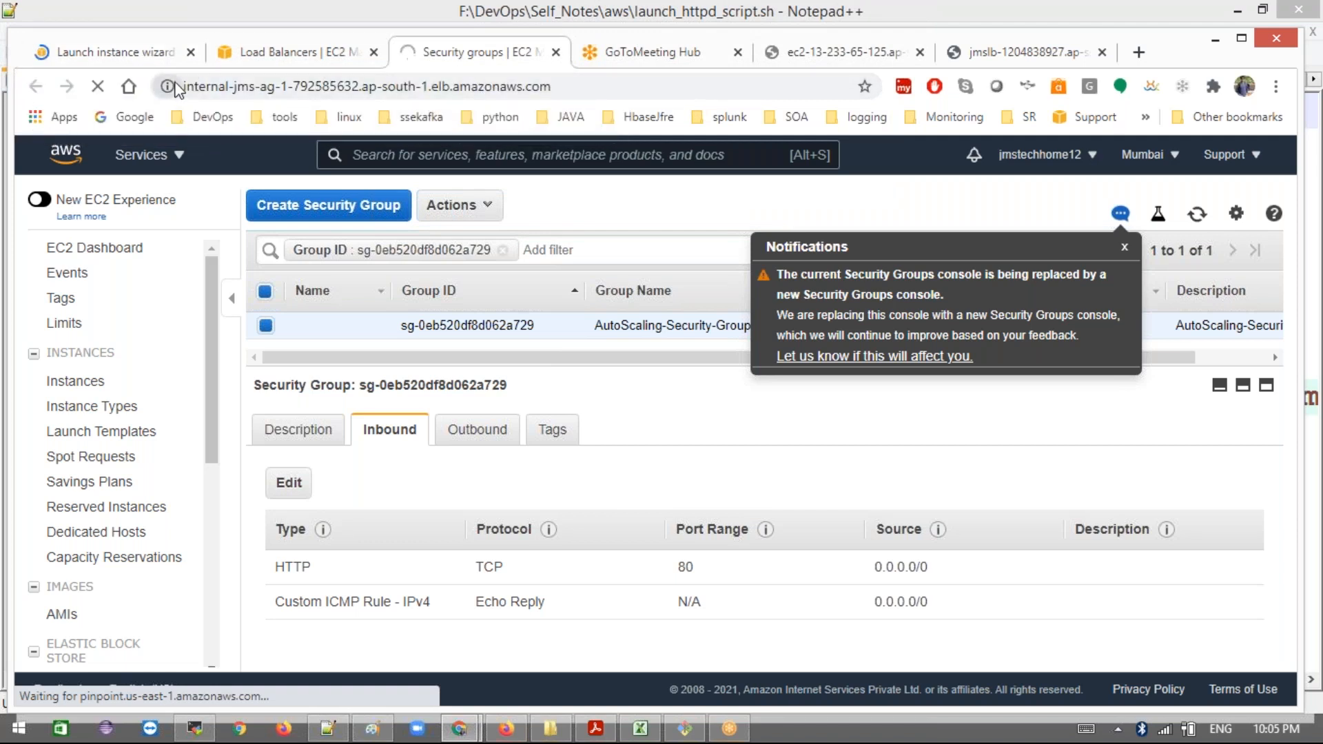
Step: Open the EC2 service in place of the launch instance wizard
left_click(123, 62)
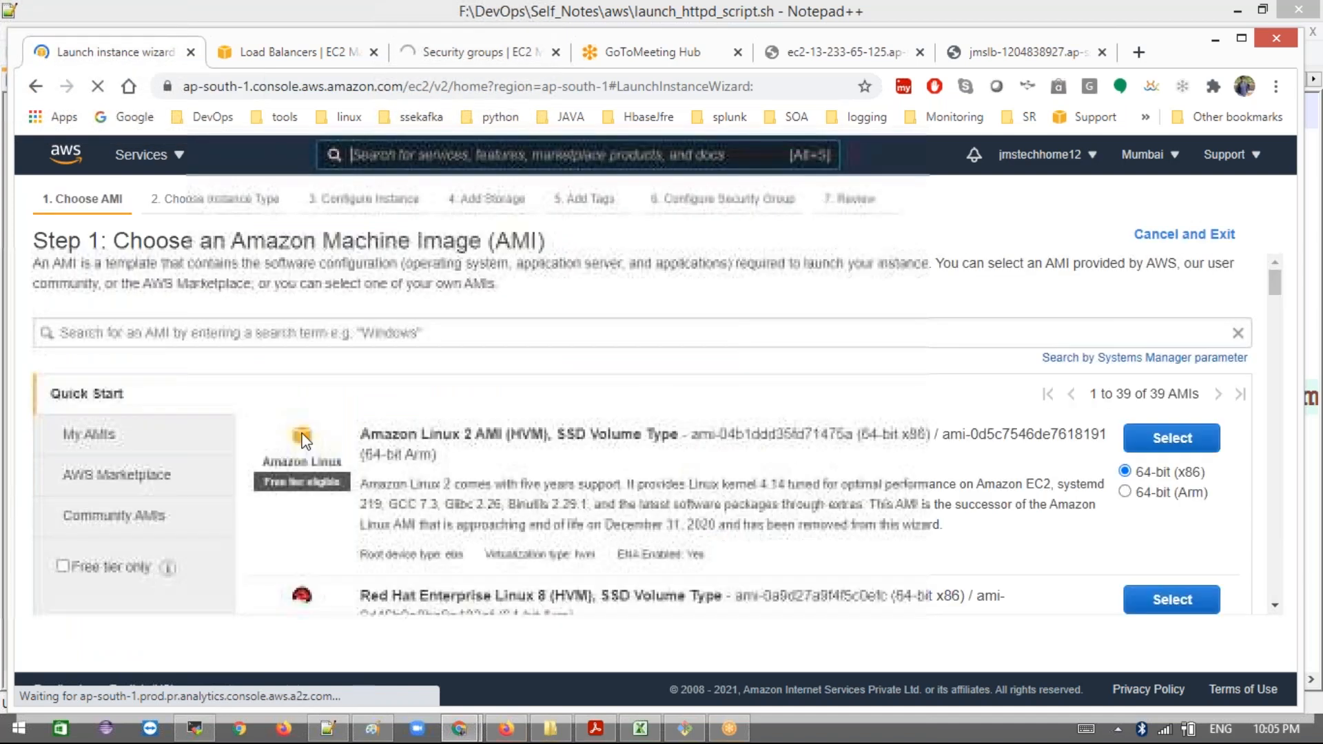
left_click(148, 155)
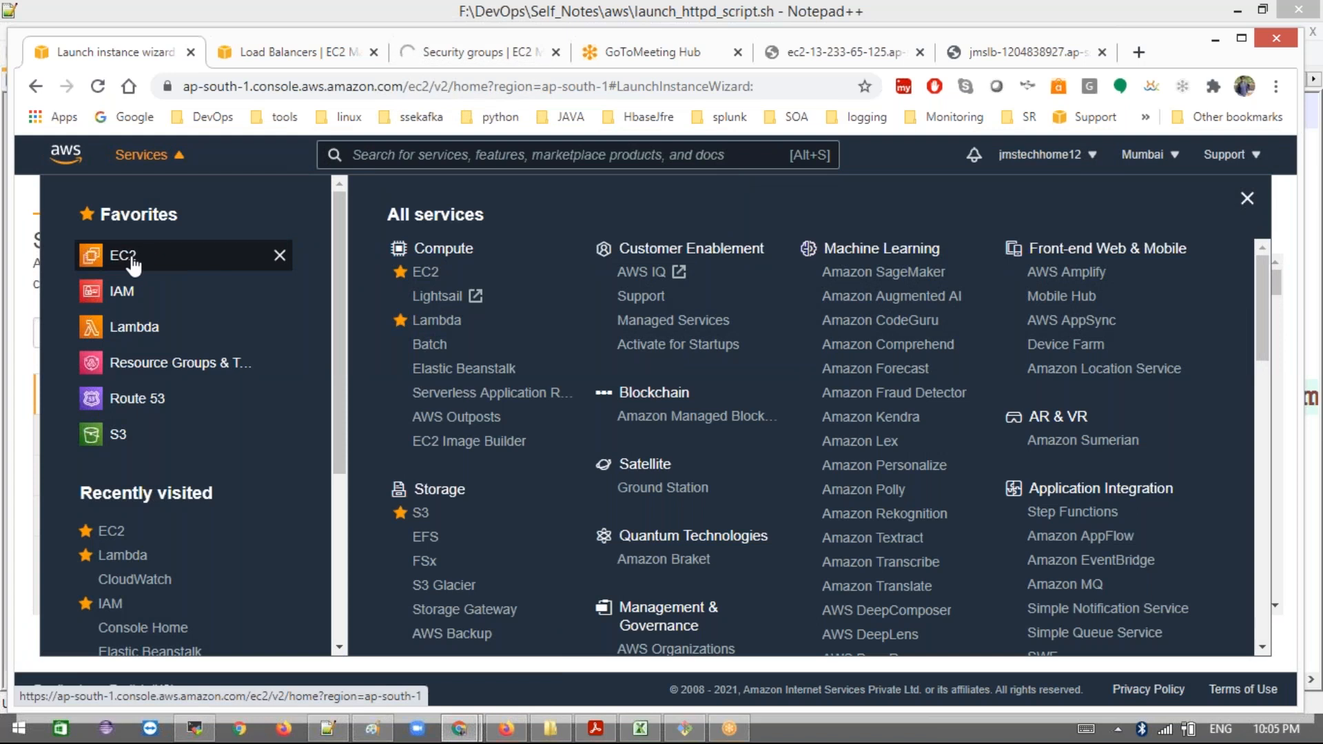
left_click(137, 261)
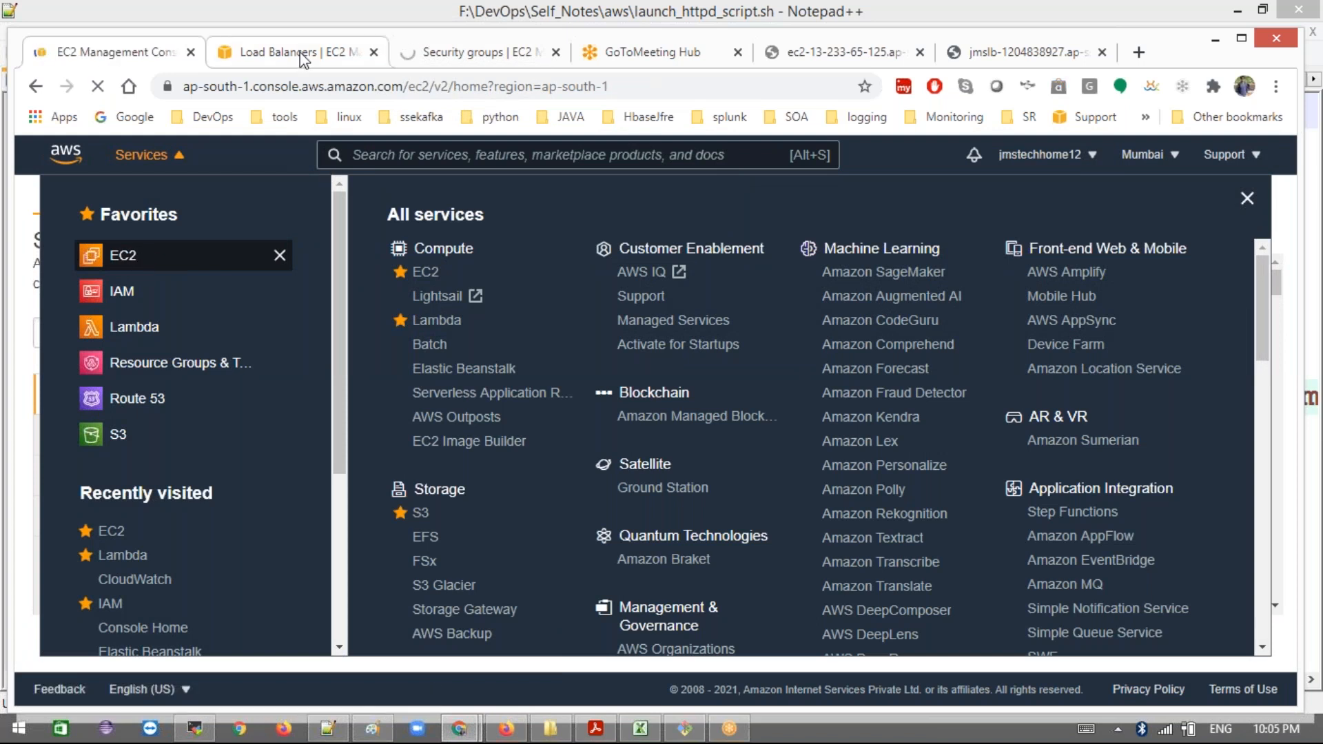
Step: Check whether the jms-ag-1 load balancer address loads, and dismiss the security groups console notification
key("ctrl+Tab")
key("ctrl+Tab")
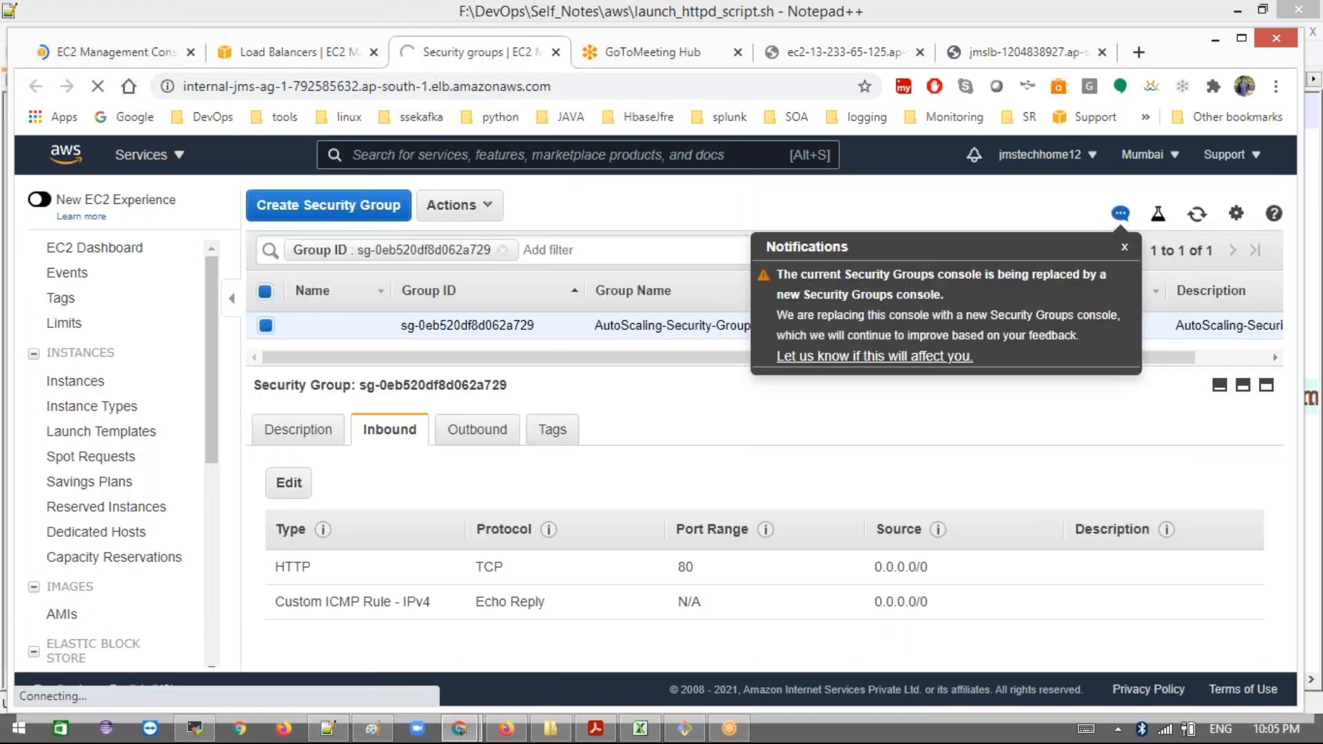
left_click(1124, 250)
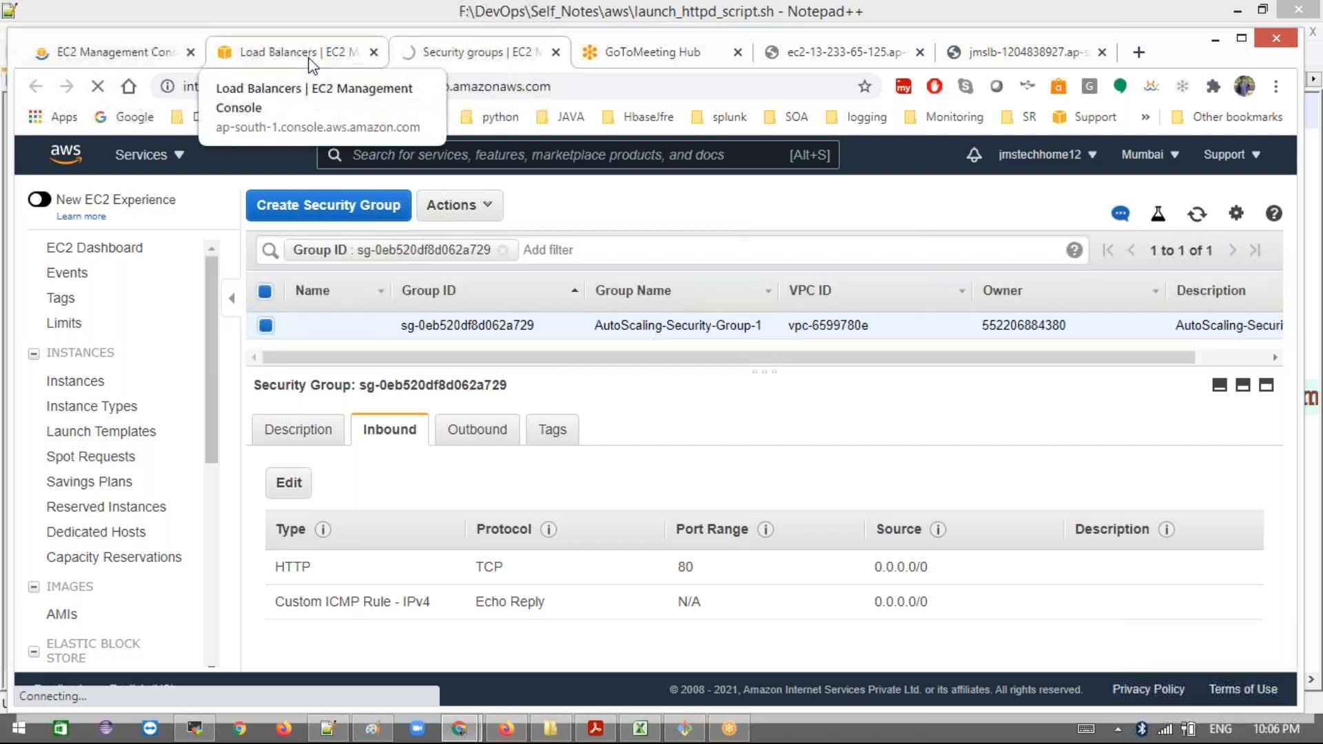
Step: Open the EC2 instances list from the load balancers page and dismiss the console notification
left_click(310, 58)
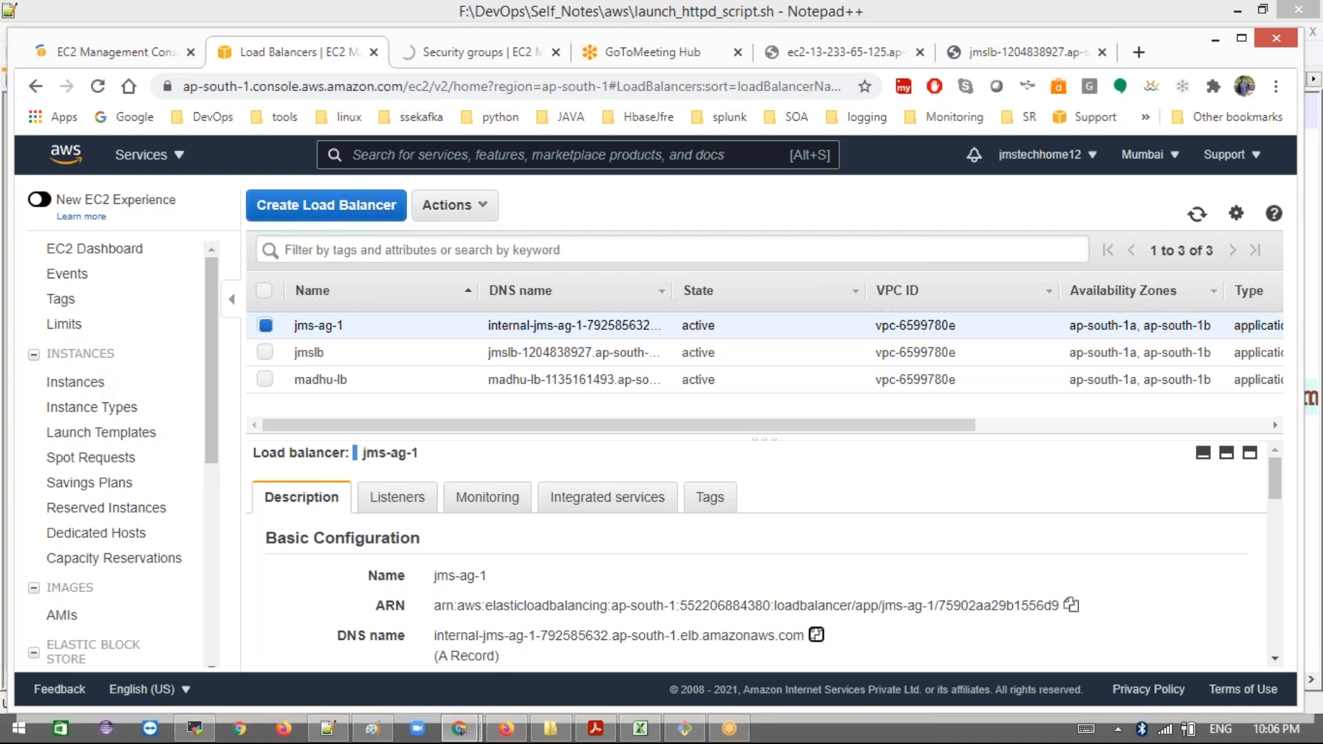
left_click(140, 390)
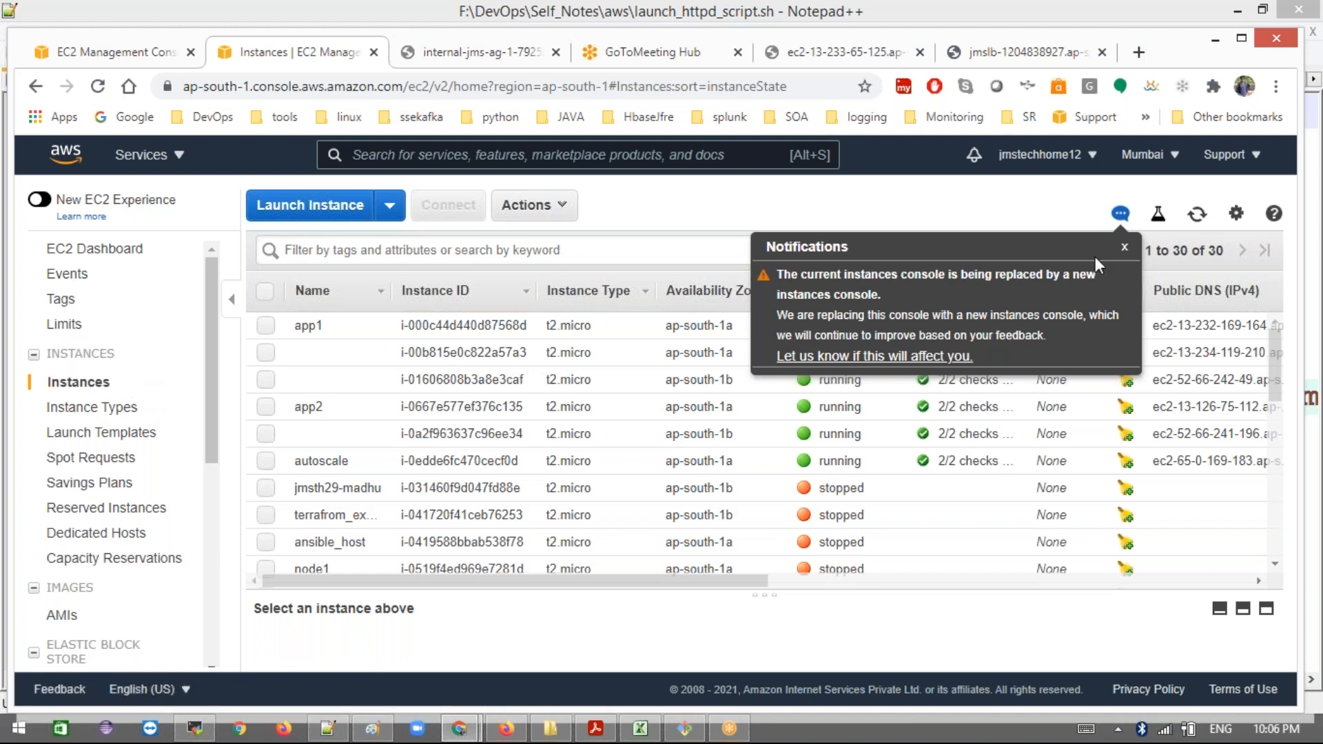
left_click(1125, 248)
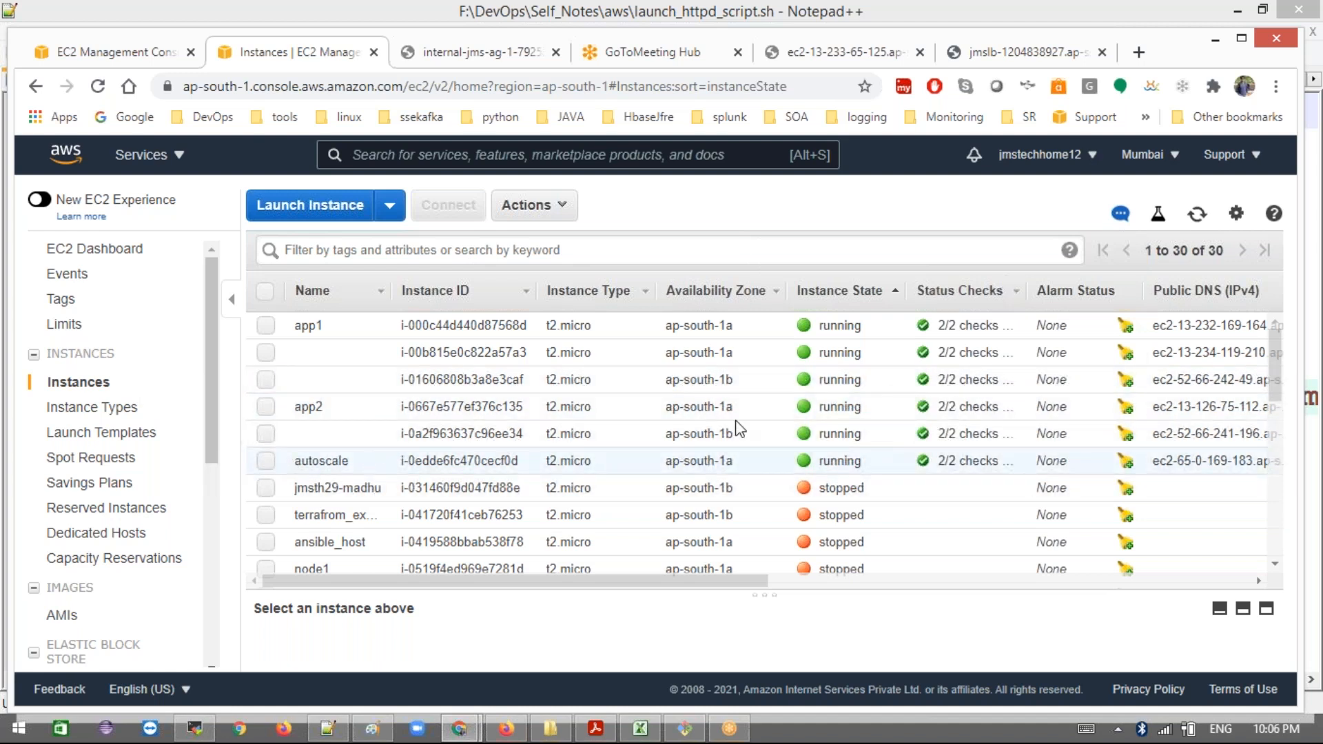
Step: Select the autoscale instance, enlarge its details area and copy its public DNS name
left_click(770, 460)
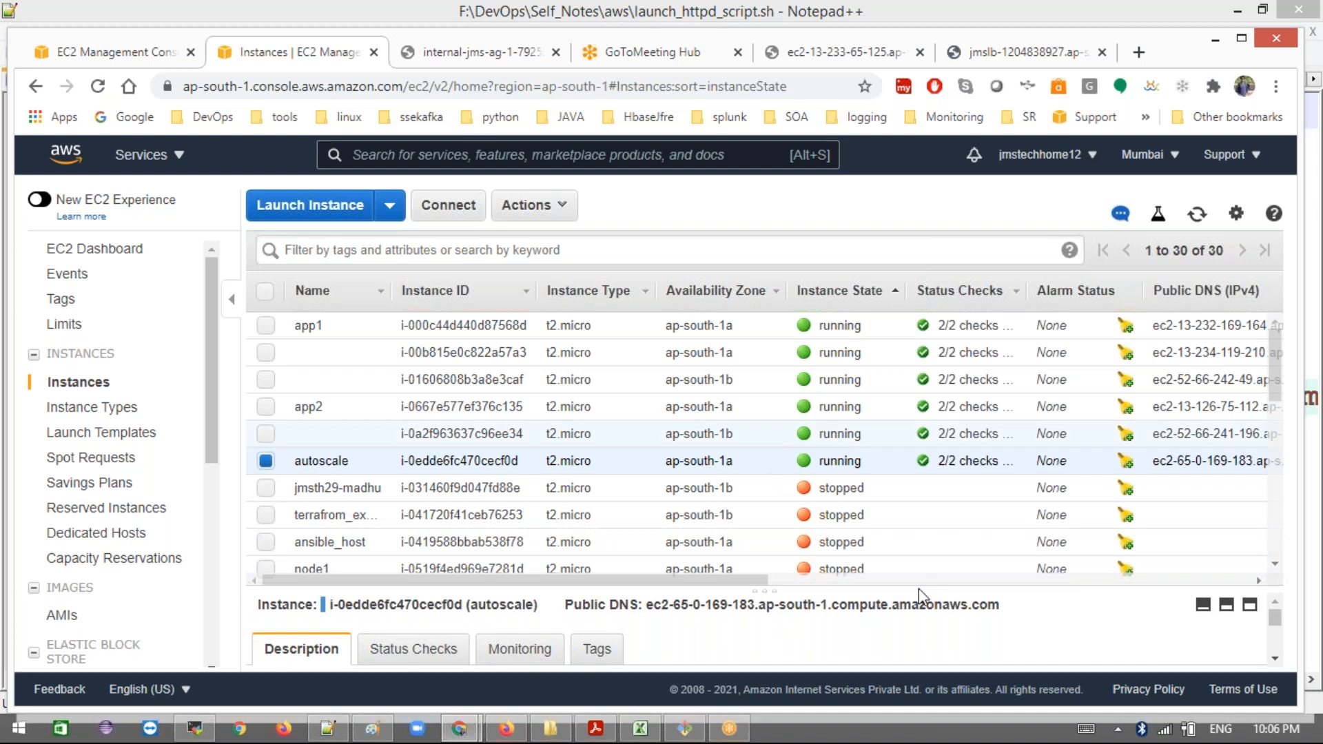
left_click_drag(922, 594, 924, 443)
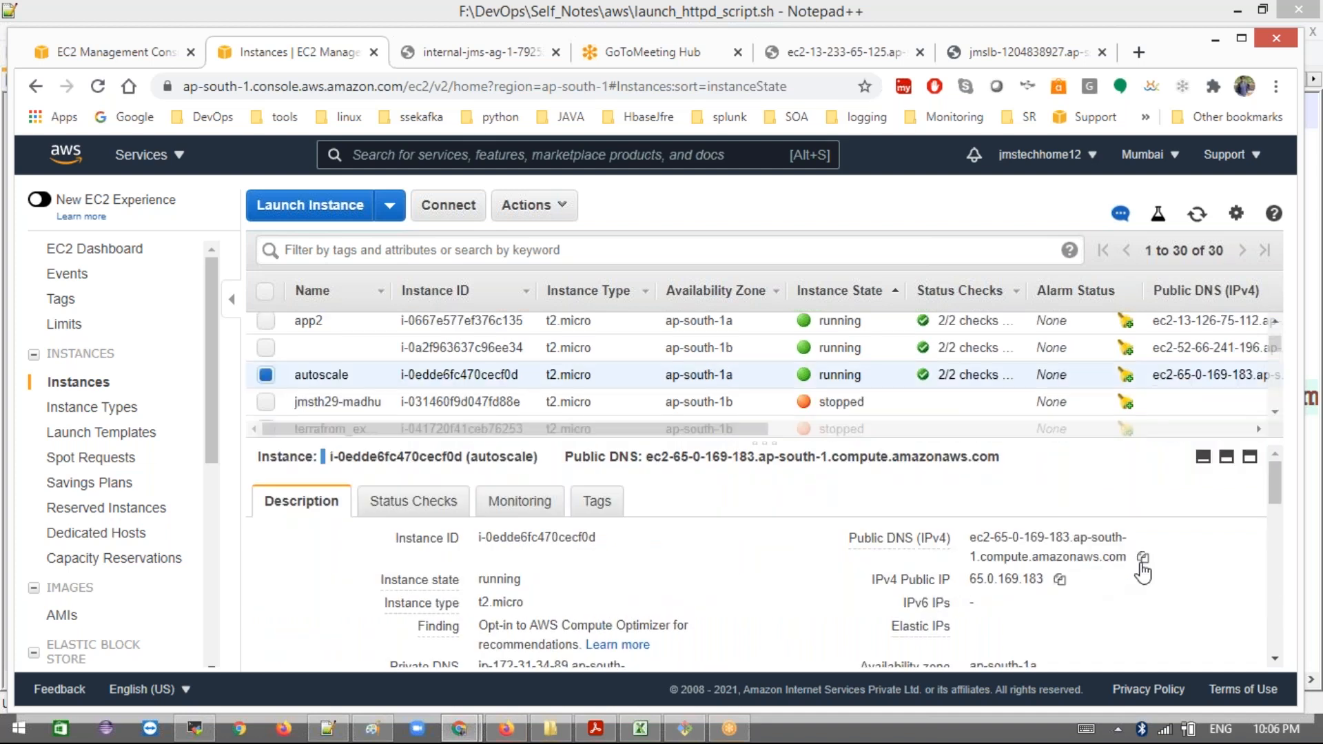
left_click(1143, 559)
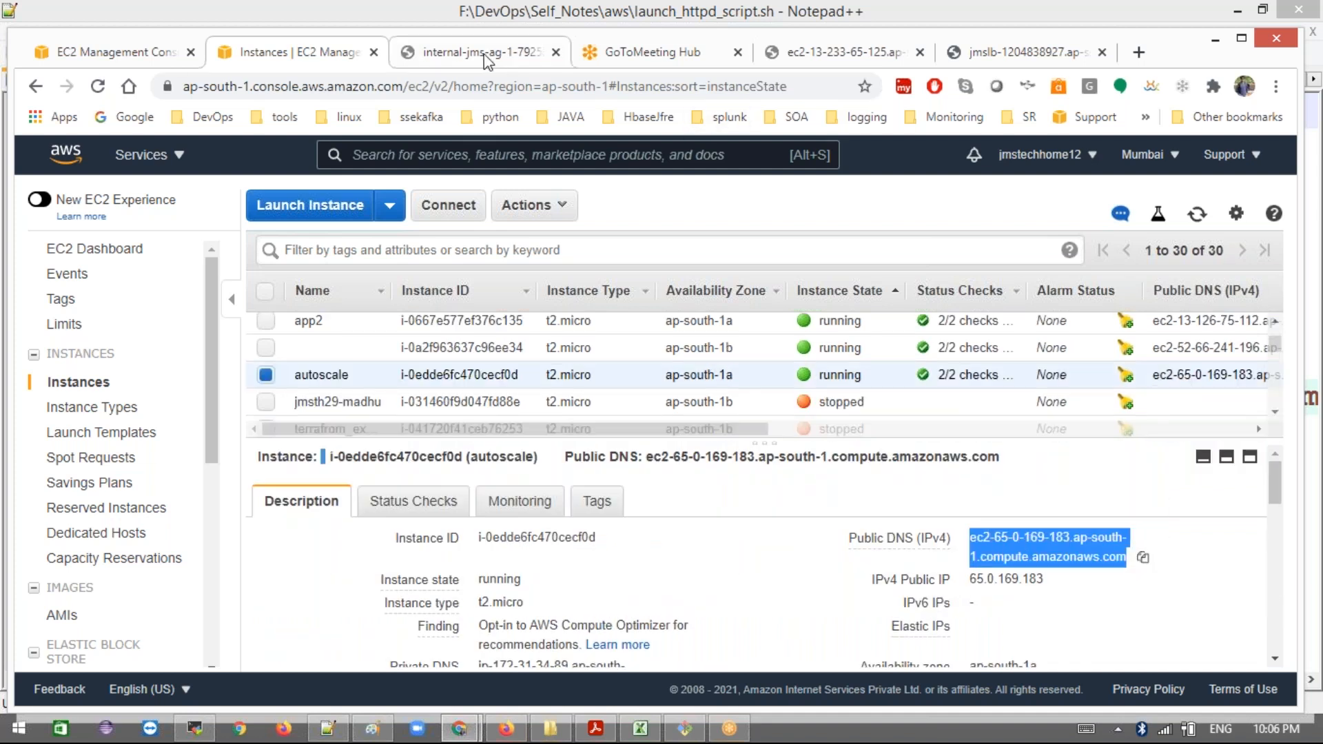
left_click(529, 55)
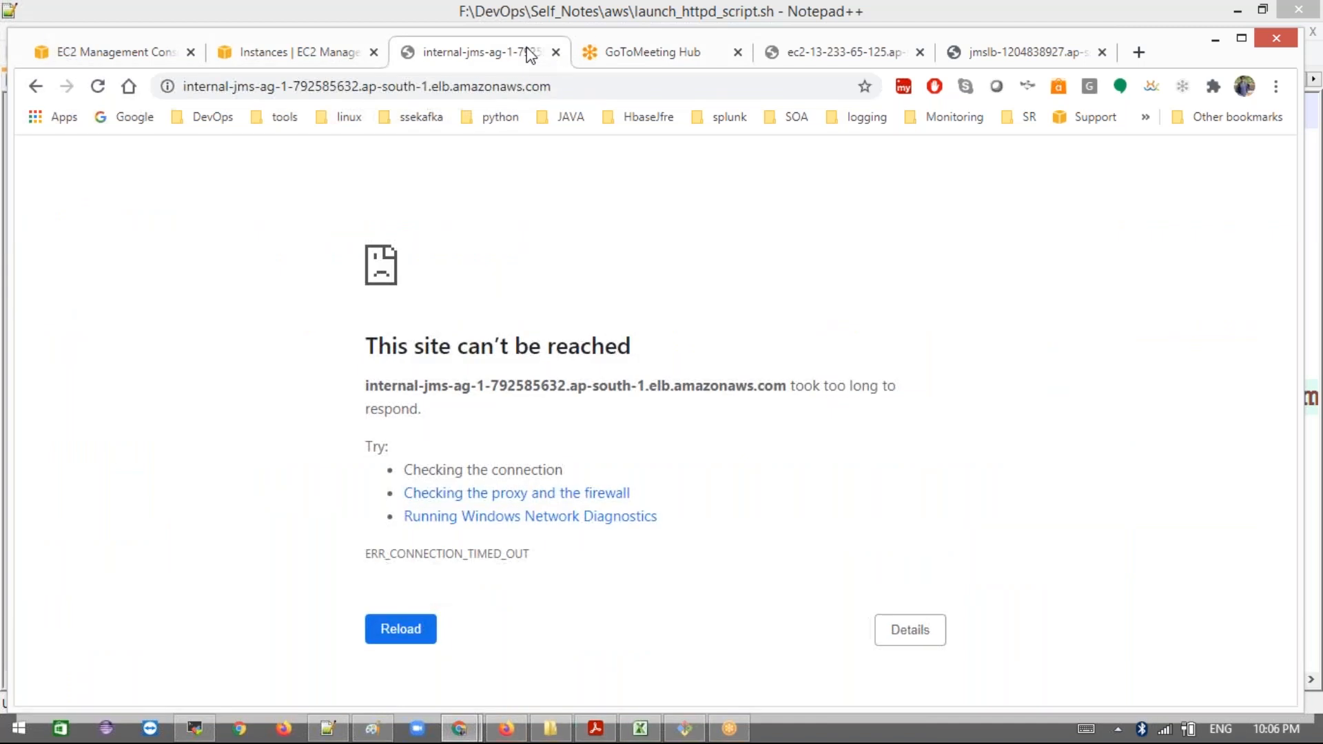
left_click(644, 55)
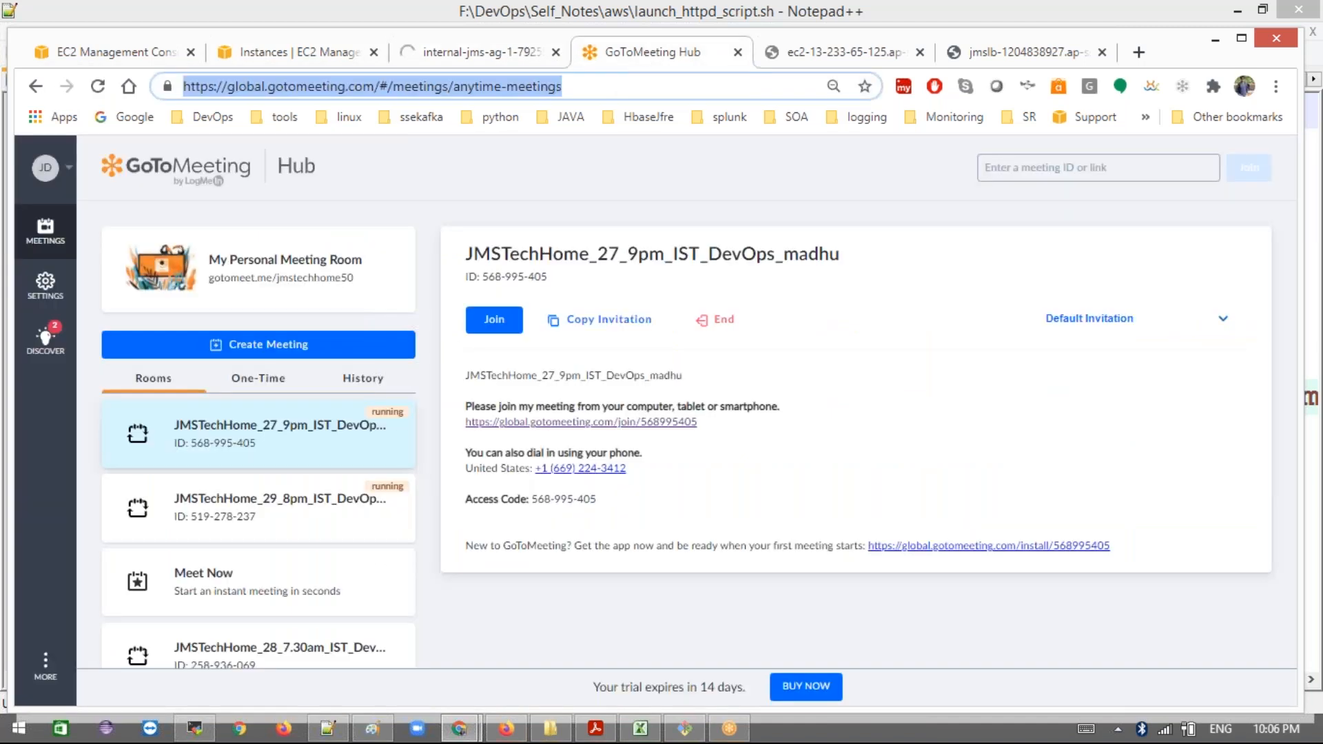
key("ctrl+v")
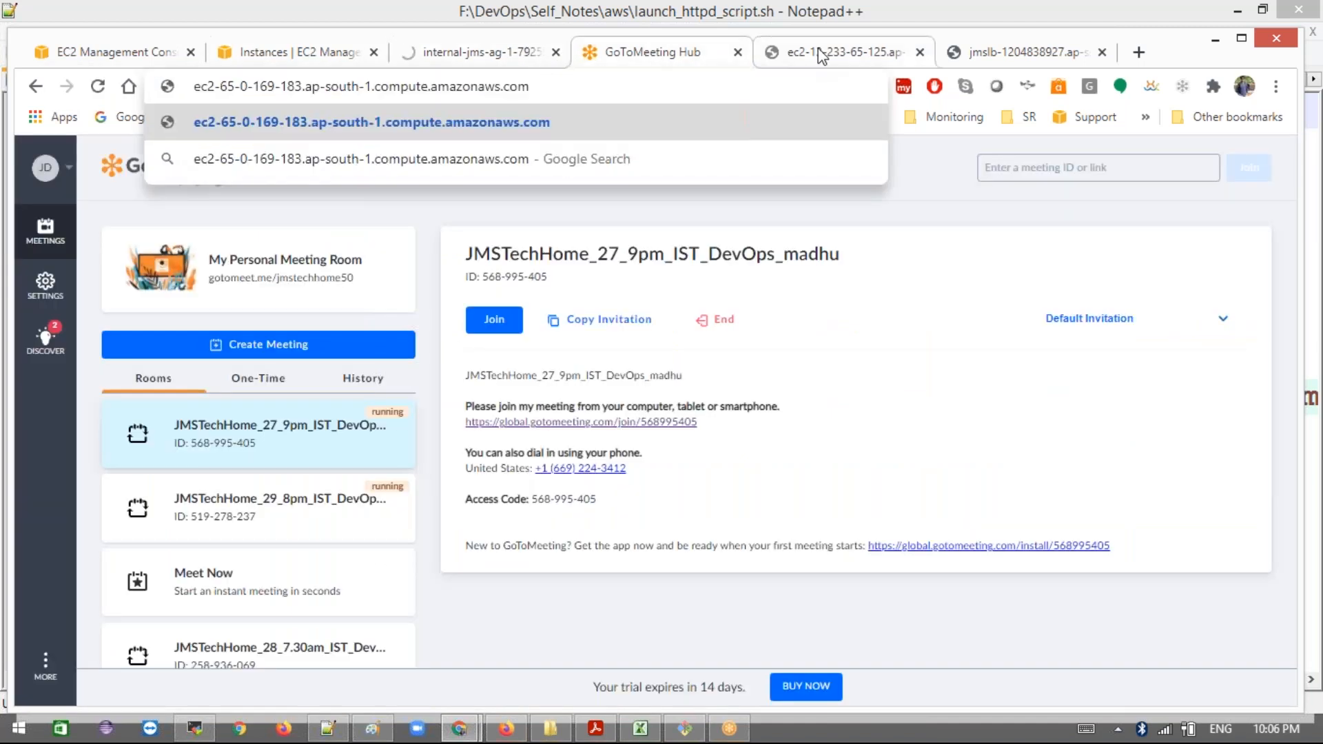
left_click(789, 60)
left_click(623, 88)
key("ctrl+v")
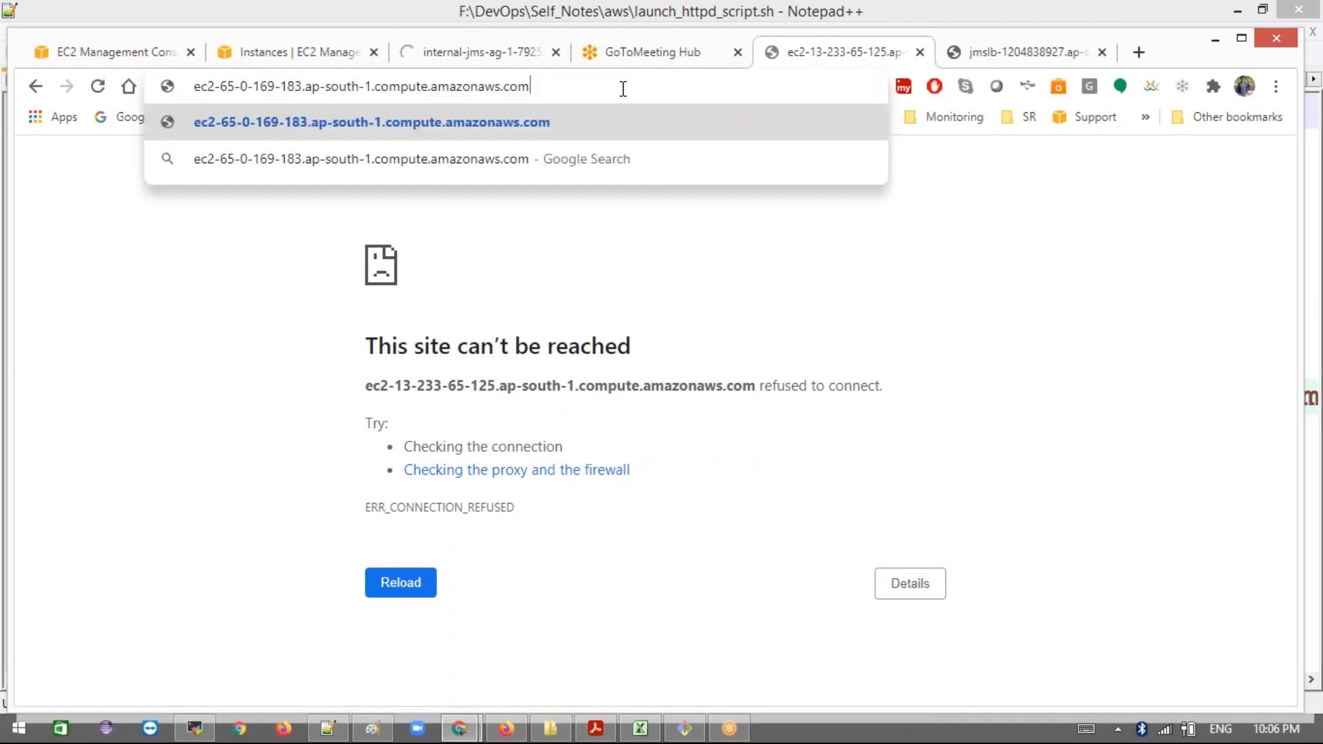
key("Return")
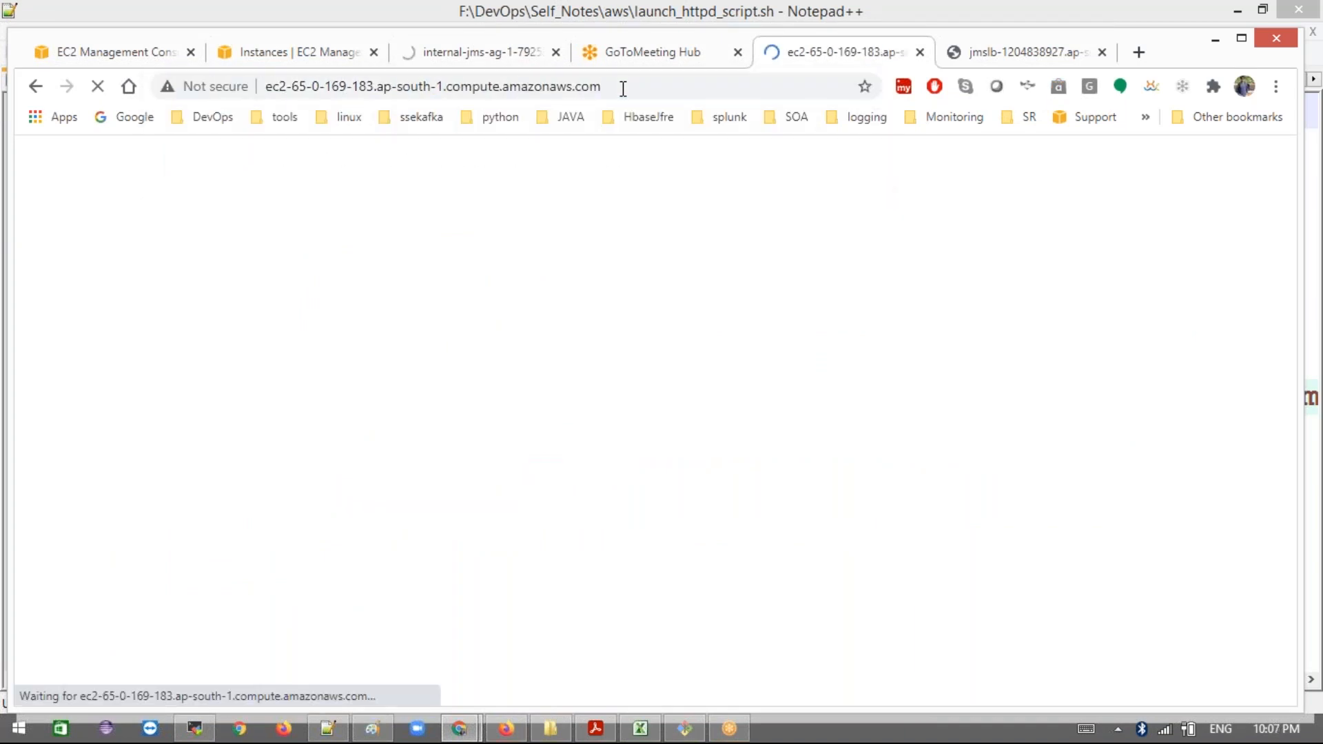
left_click(97, 86)
left_click(98, 85)
Step: Retry the jms-ag-1 load balancer address with port 80 added
left_click(500, 53)
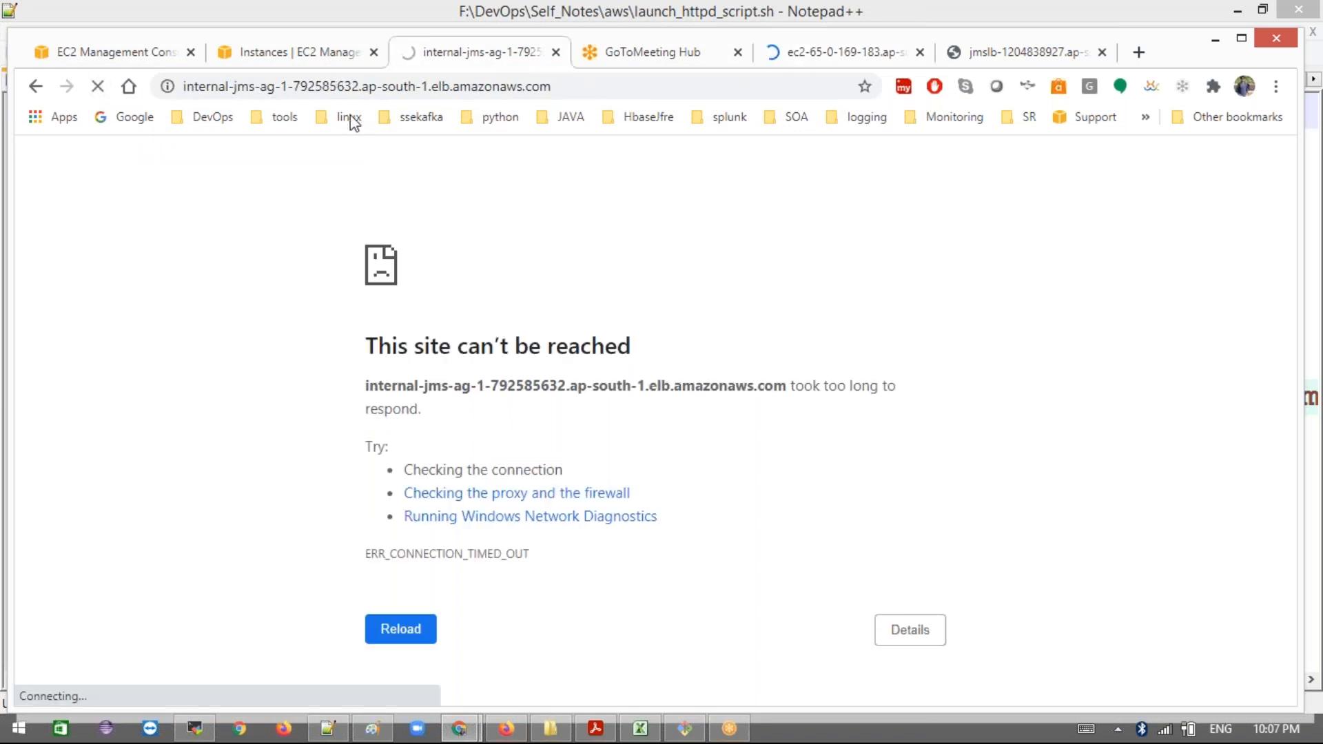
left_click(562, 81)
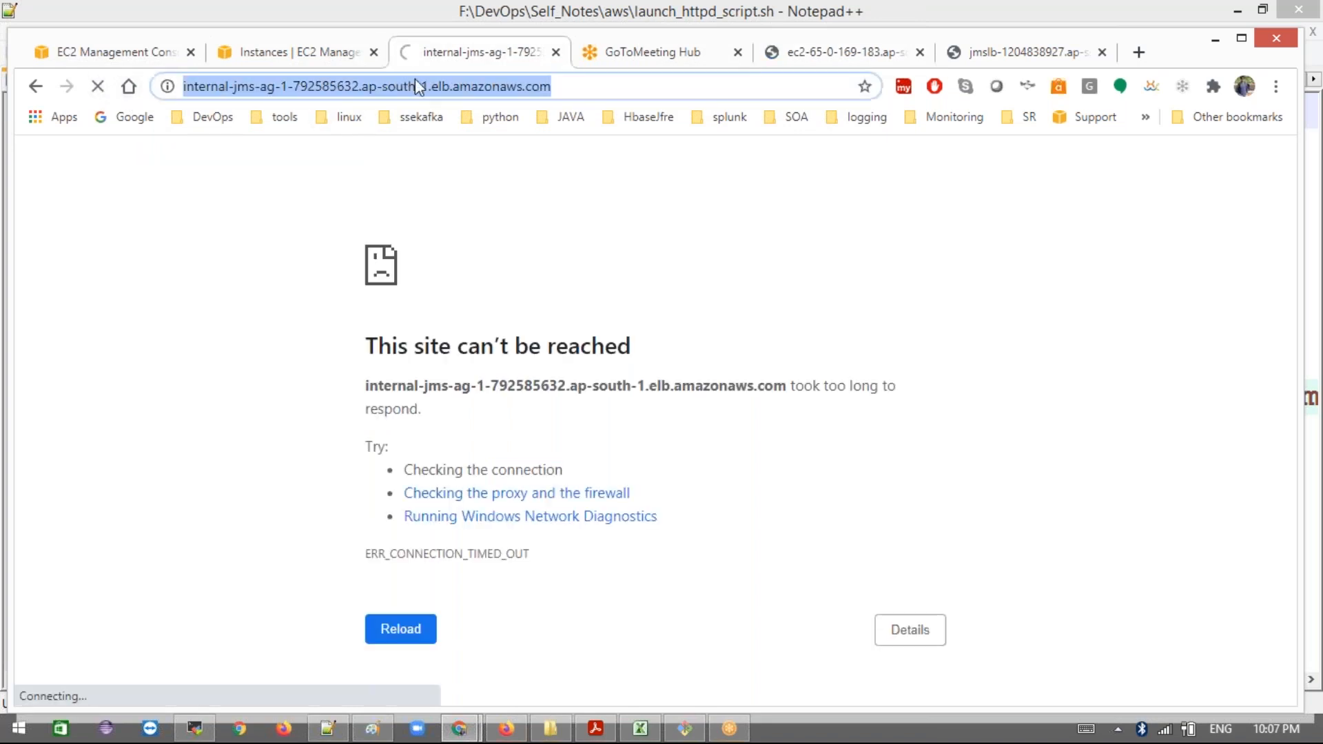
left_click(562, 81)
type(":80")
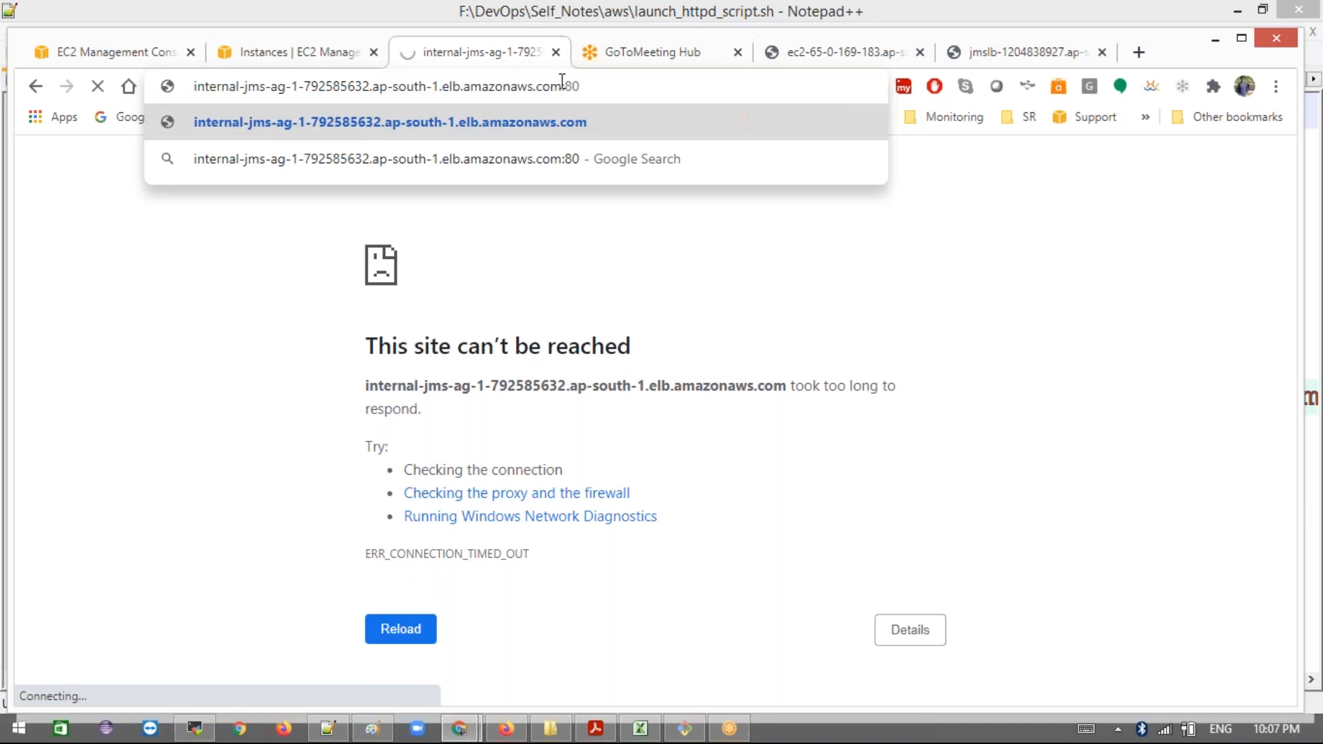
key("Return")
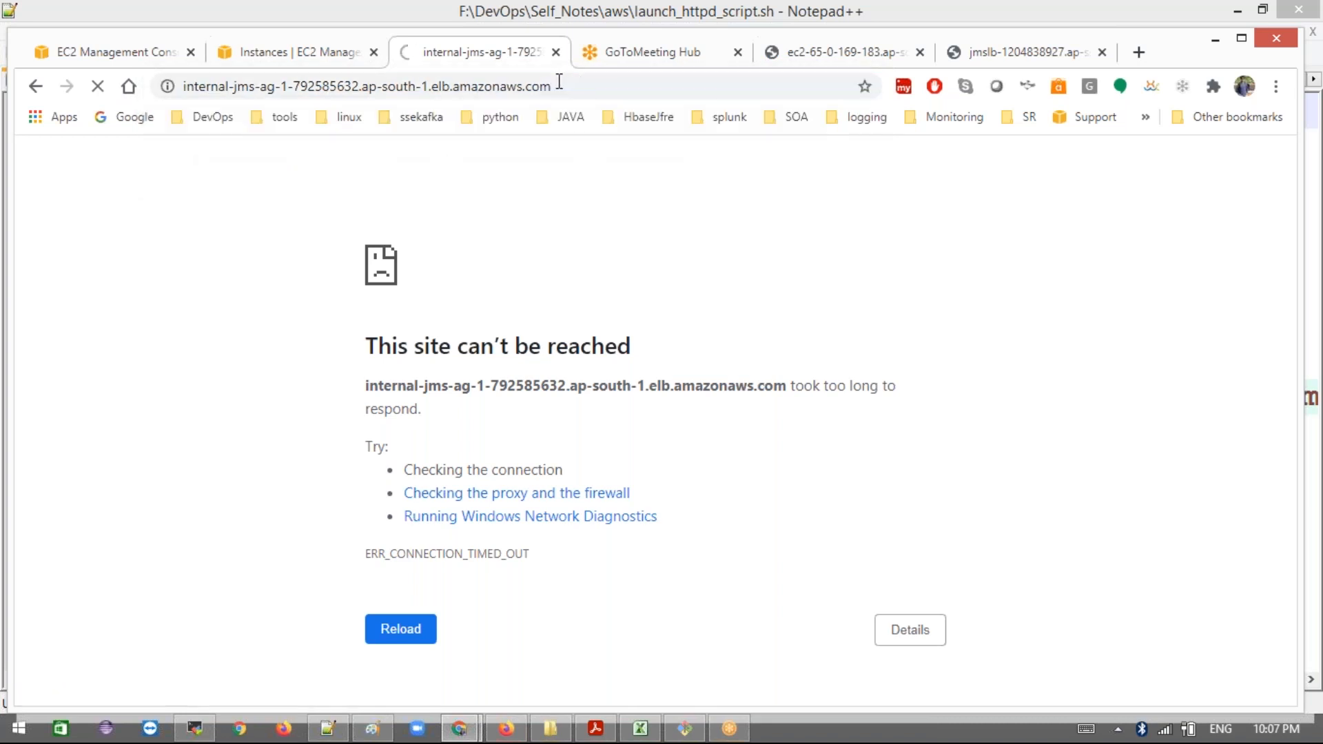
Step: Open the EC2 instances list in the management console, dismiss the notification and enlarge the list area
left_click(814, 53)
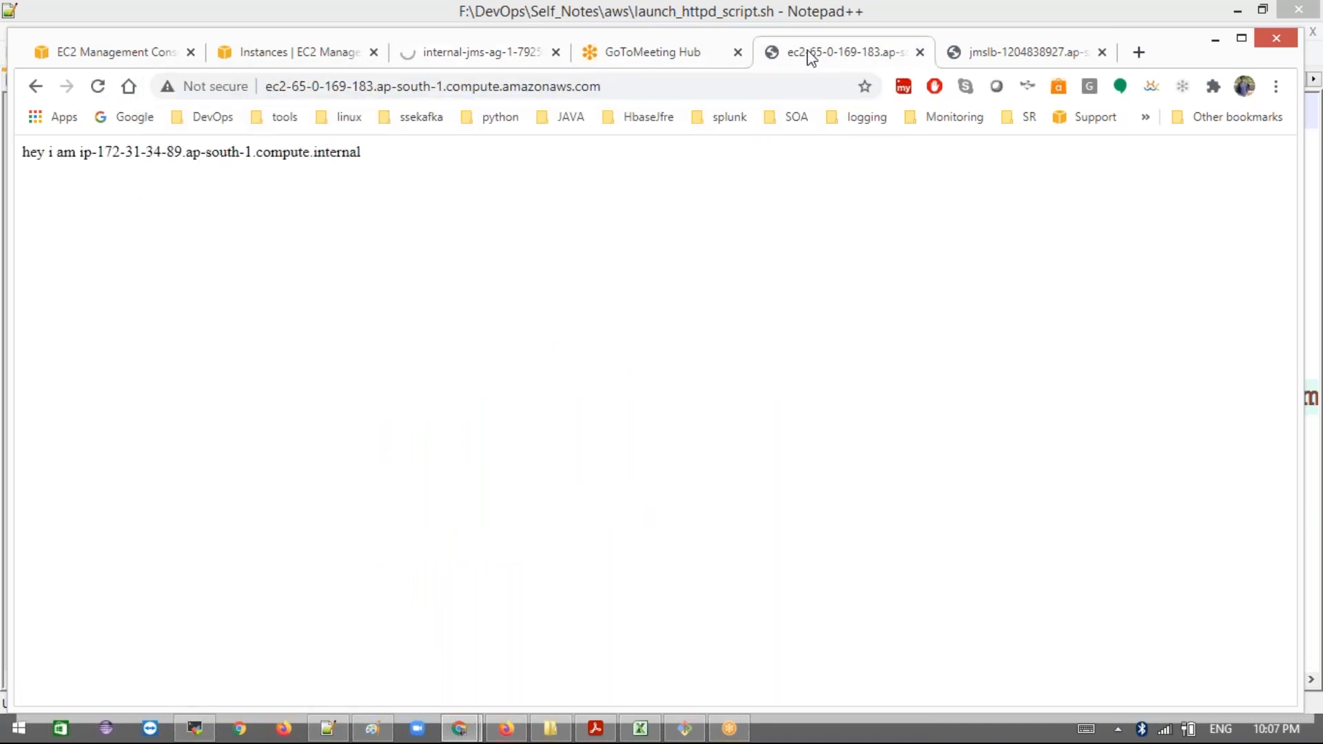
left_click(109, 55)
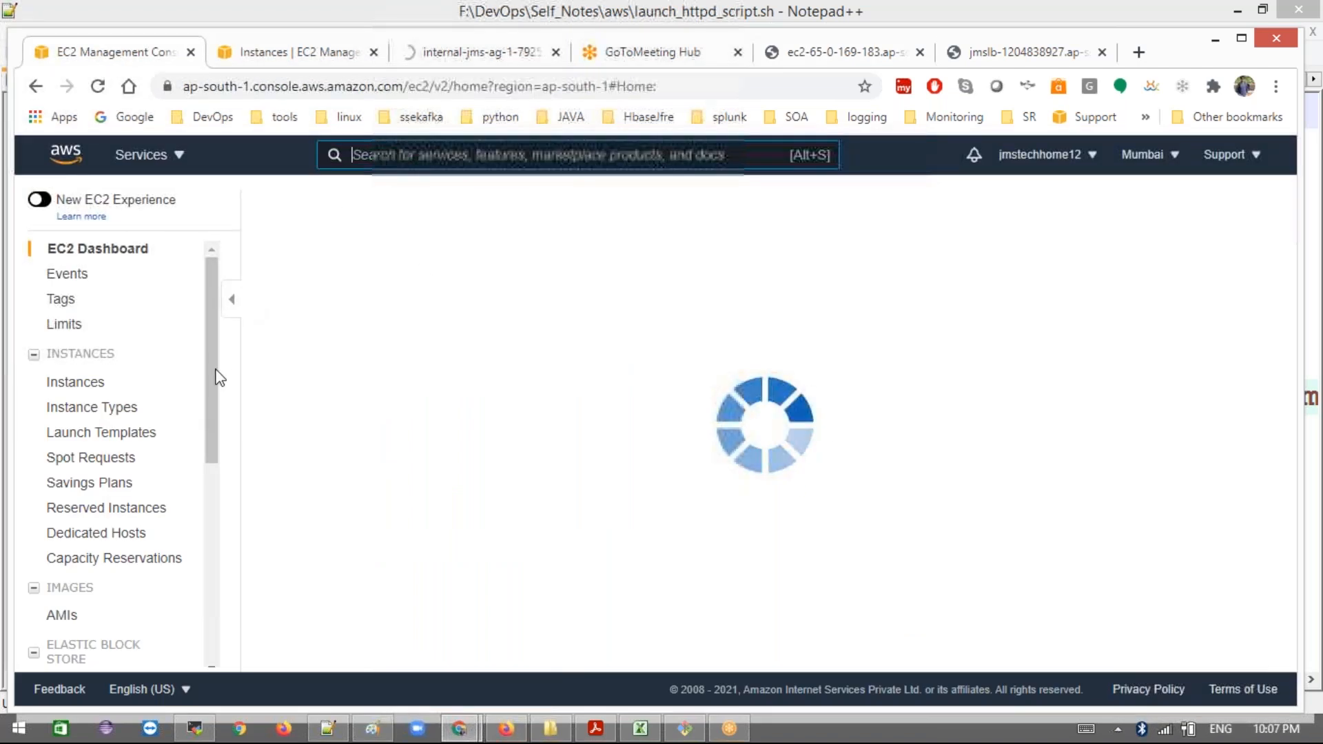
scroll(218, 413, "down", 1)
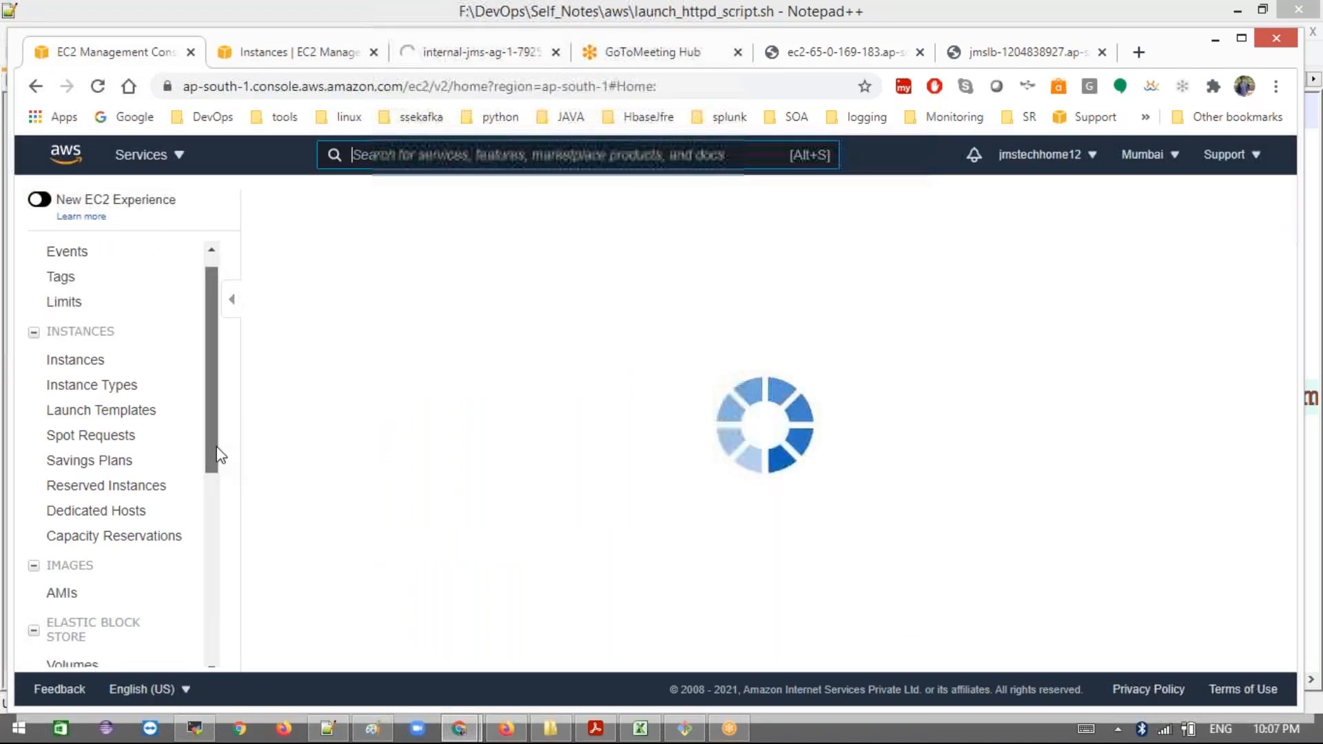
scroll(218, 455, "down", 3)
left_click(376, 388)
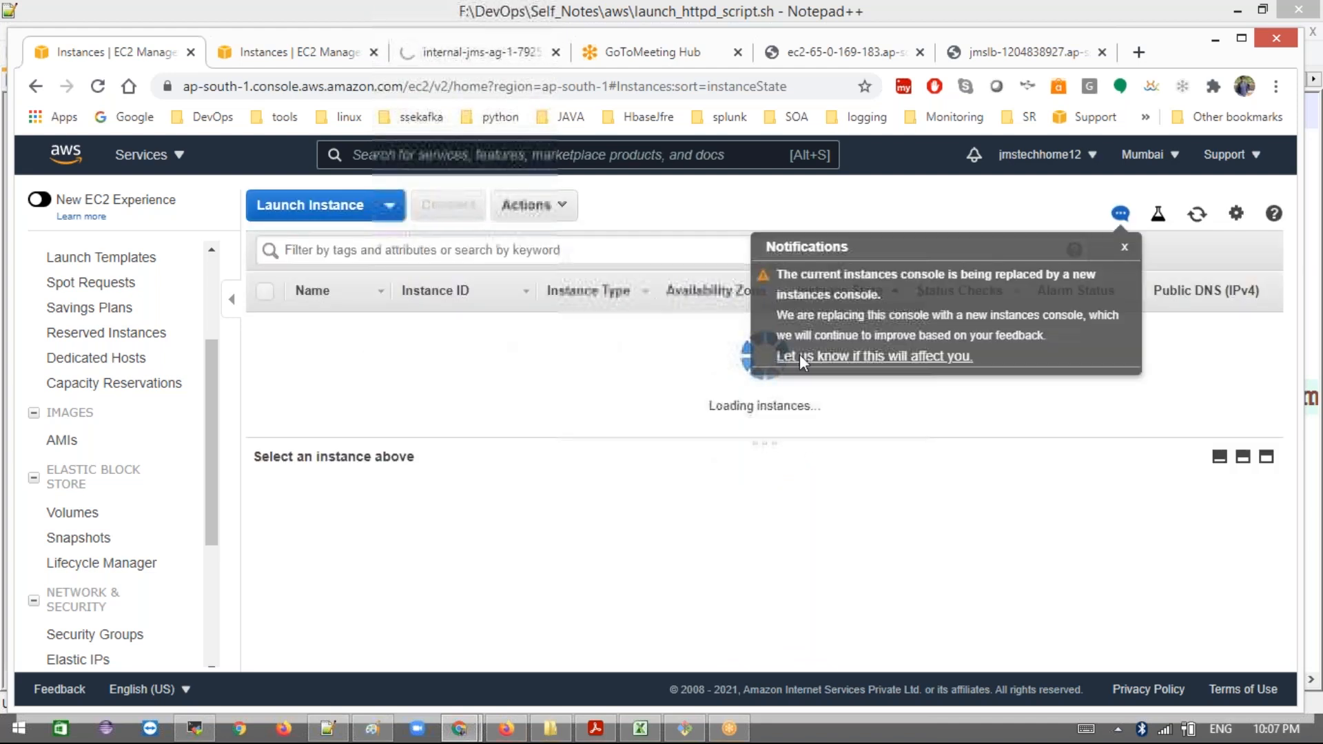
left_click(1125, 247)
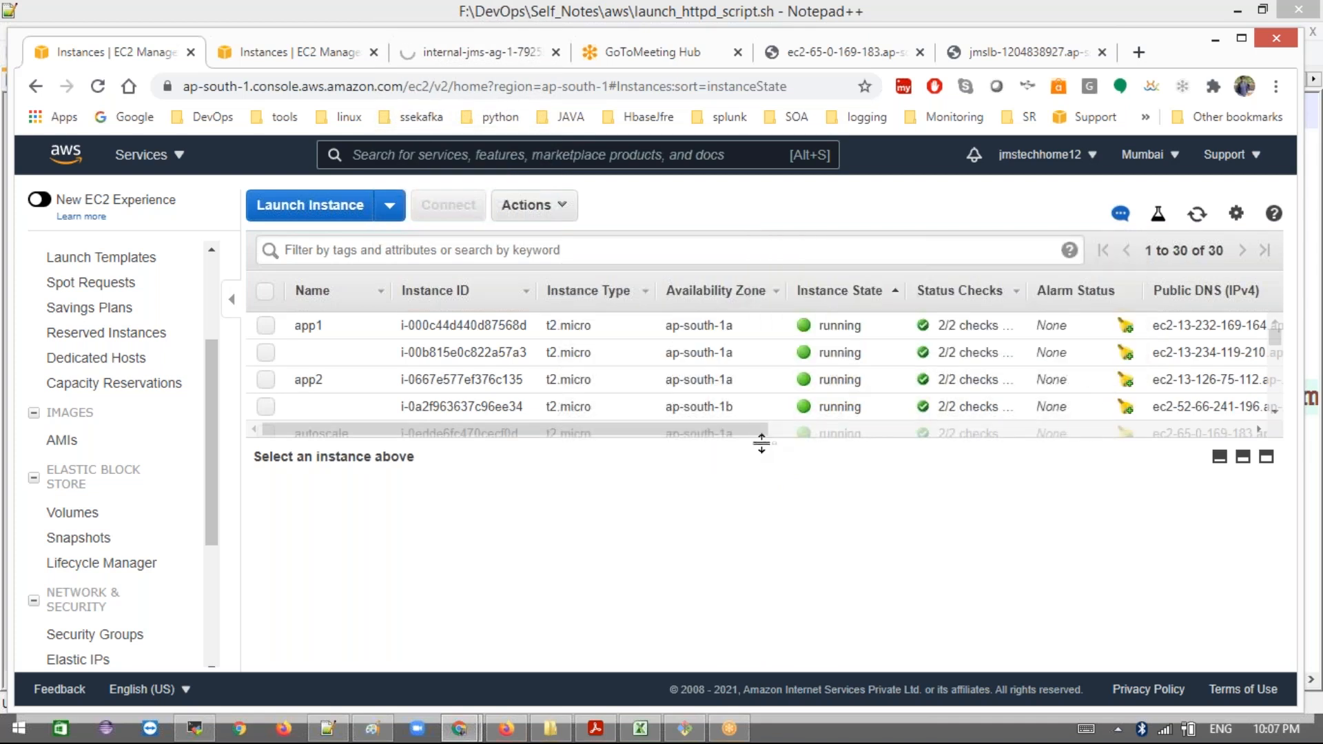
left_click_drag(770, 605, 751, 594)
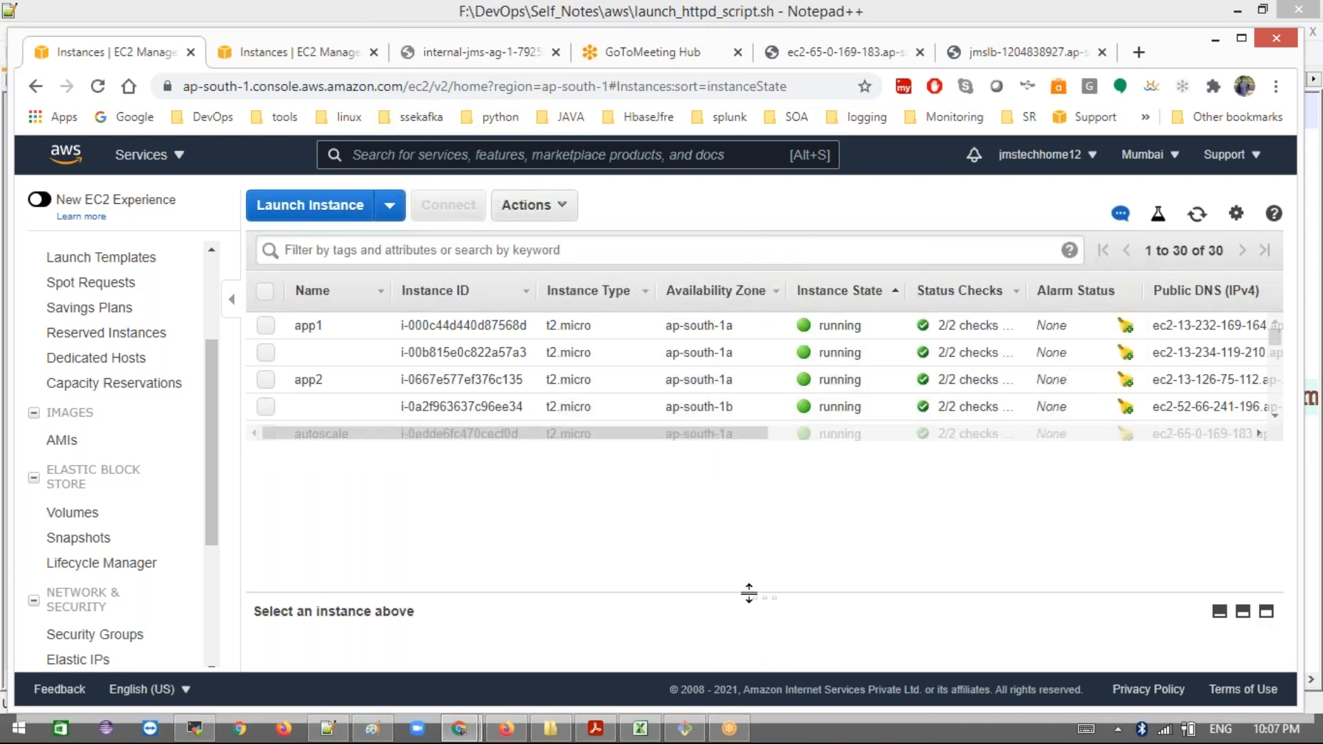
Step: Terminate app1, app2, autoscale and the two unnamed running instances, and refresh the instances list
left_click(266, 406, "shift")
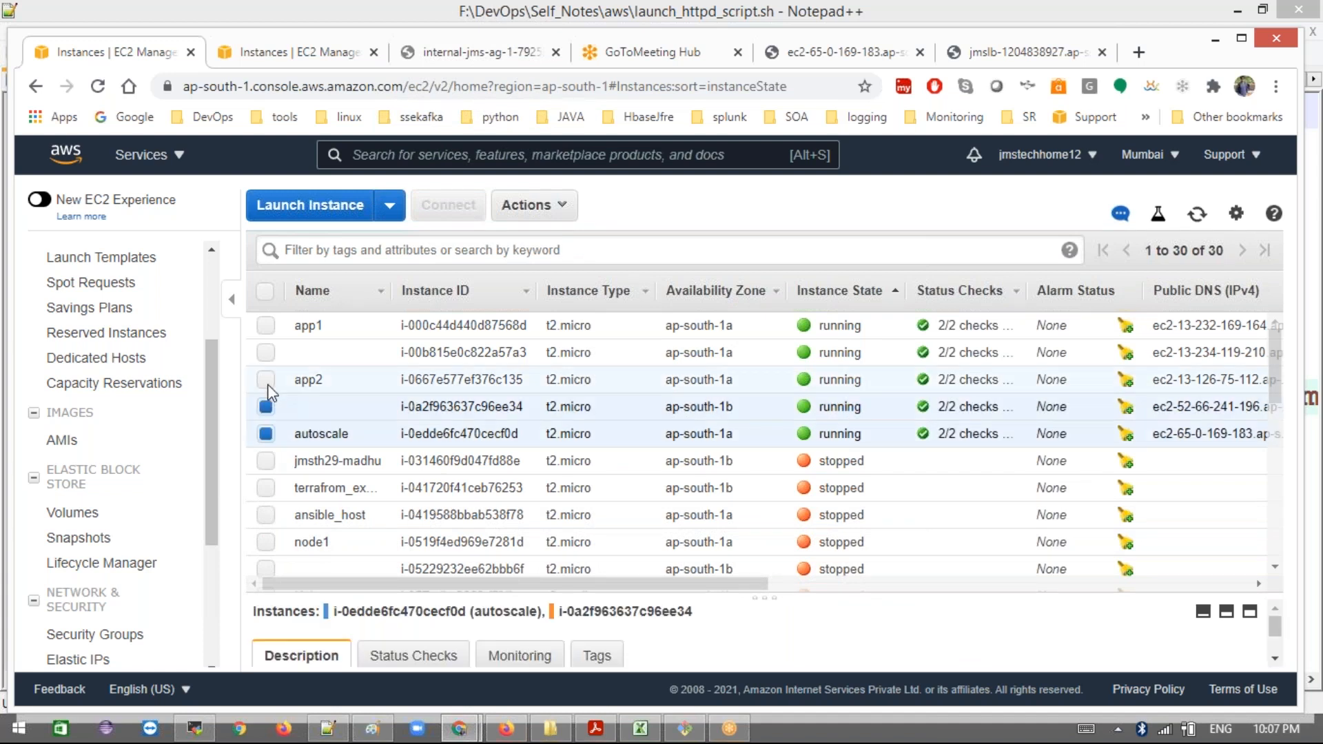
left_click(266, 328)
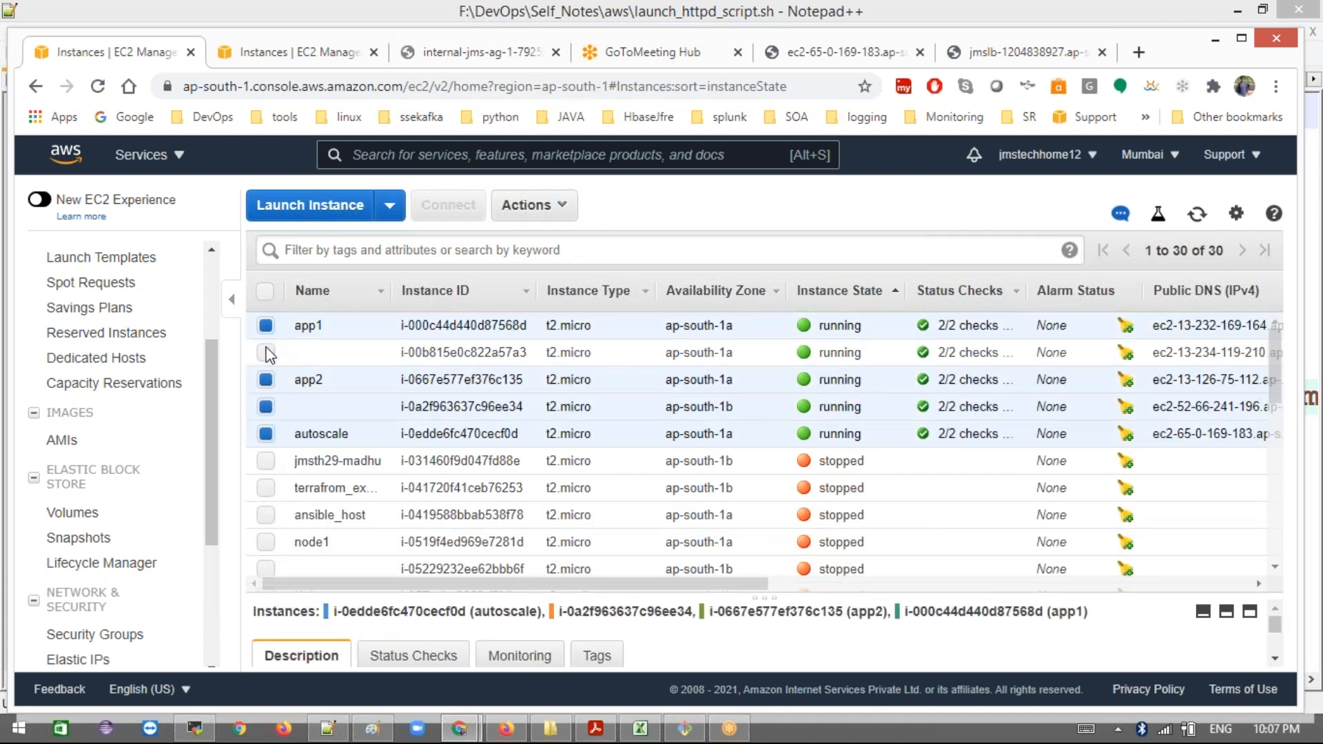
left_click(557, 206)
mouse_move(594, 335)
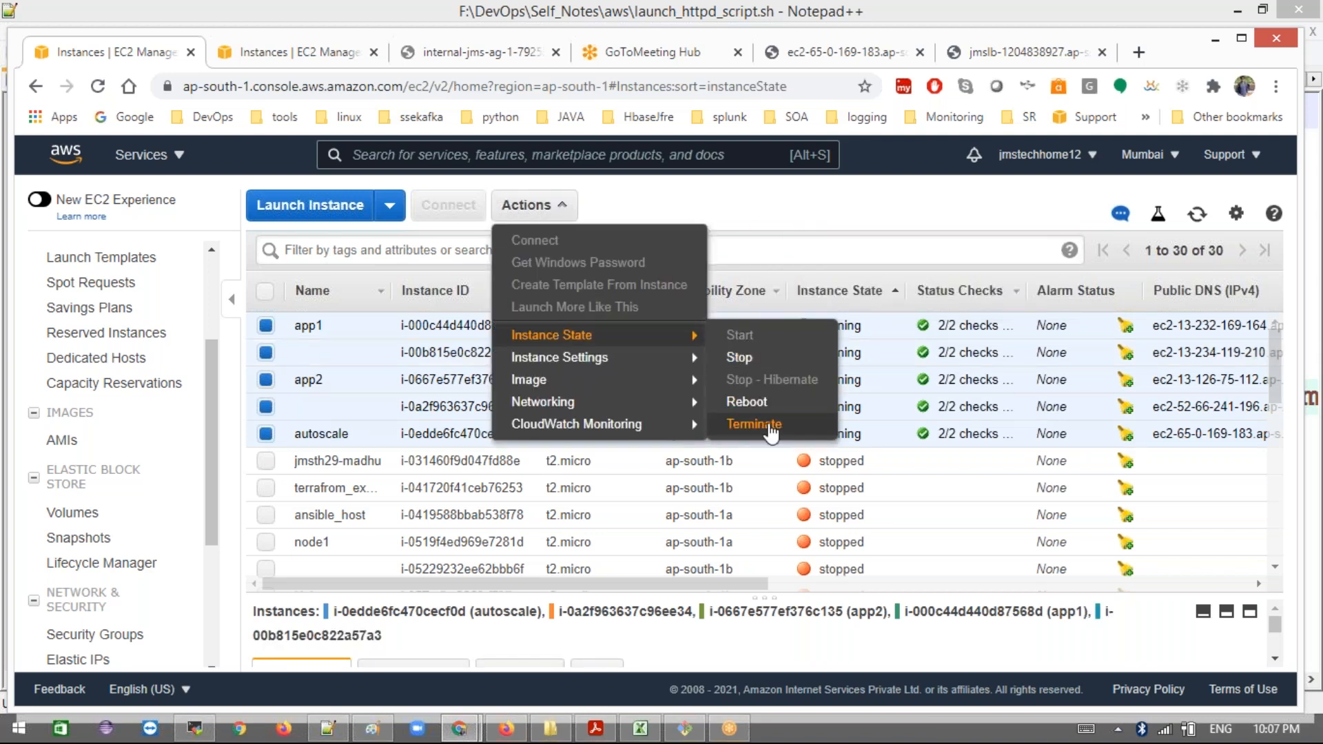
left_click(758, 424)
left_click(1025, 596)
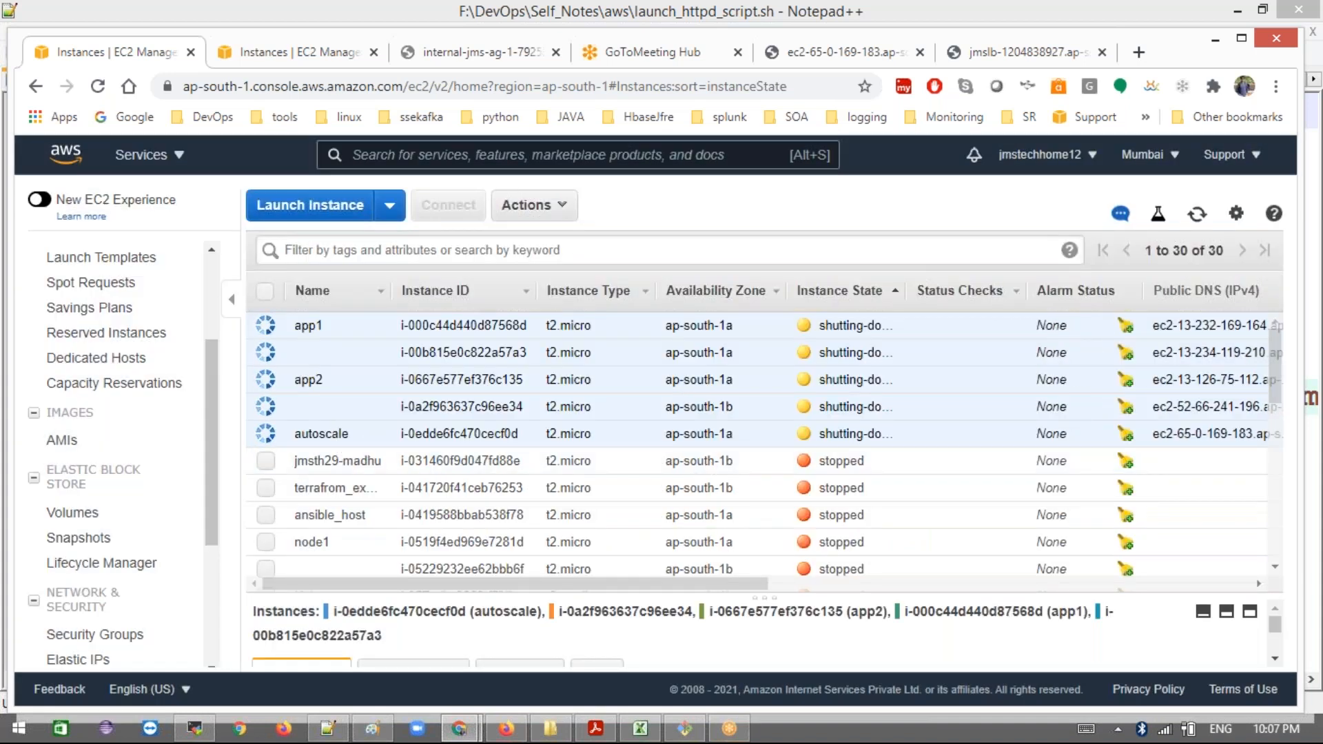
left_click(1198, 215)
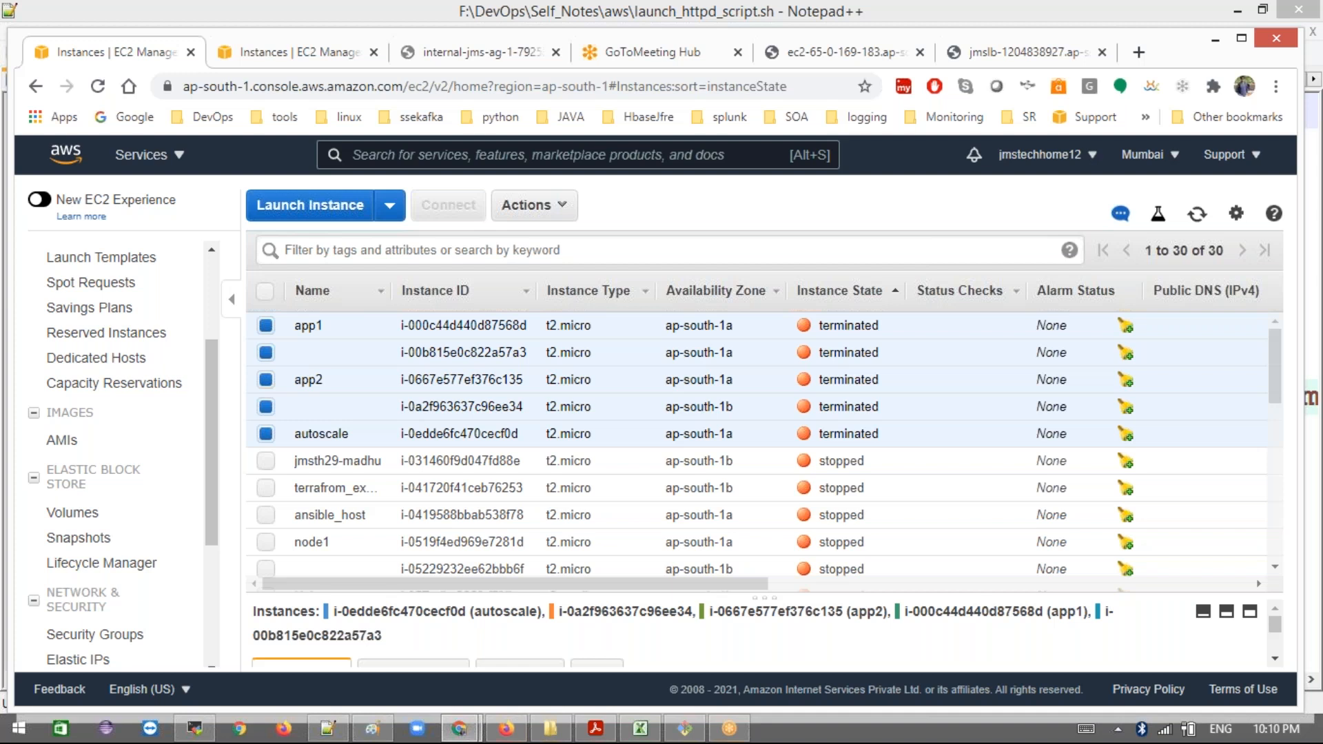
left_click(1196, 219)
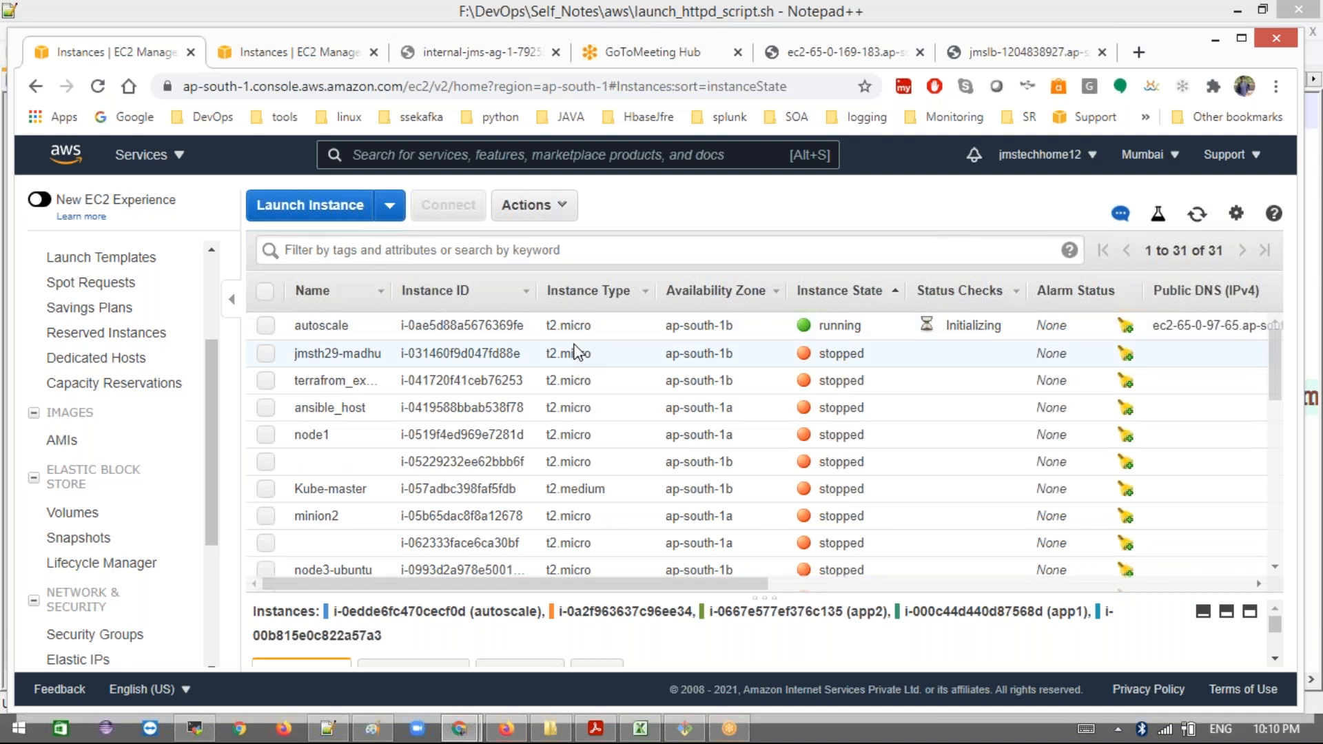
Step: Open the load balancers list, select jms-ag-1 and copy its DNS name
left_click_drag(214, 529, 209, 641)
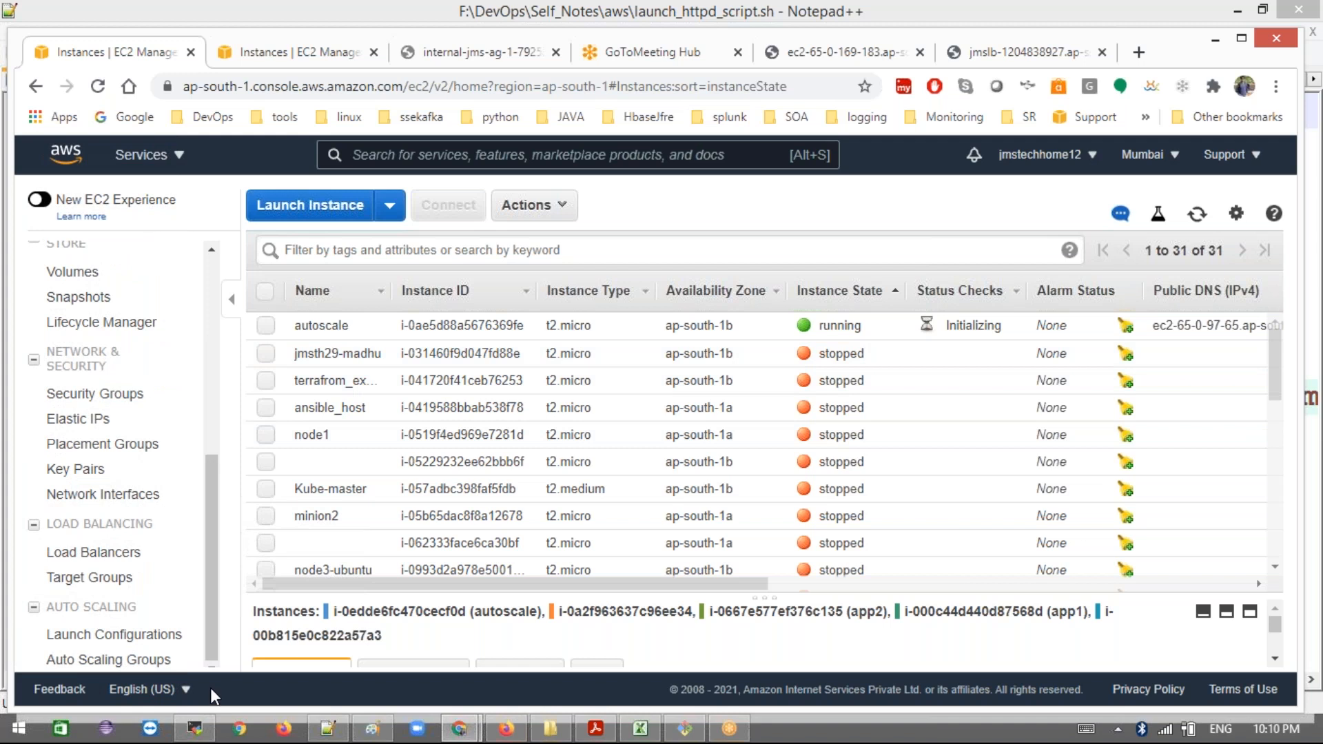
left_click(107, 554)
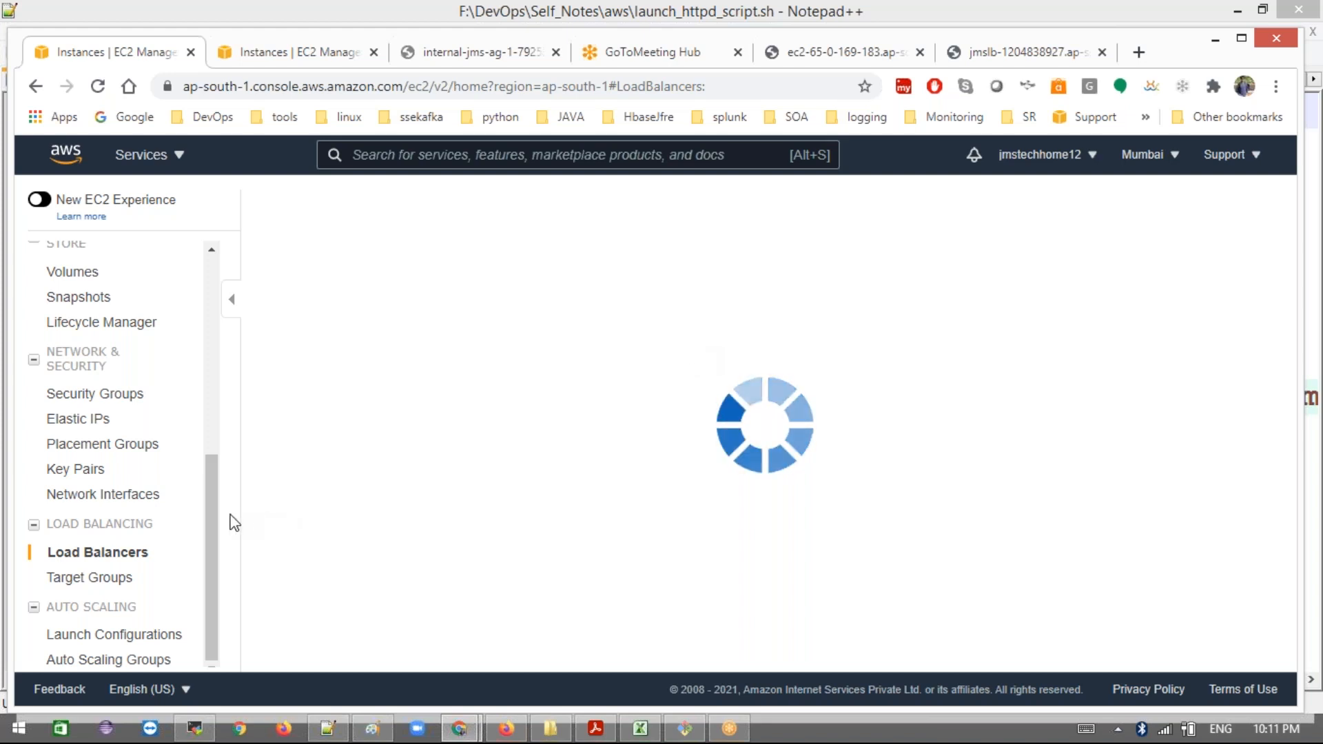
scroll(217, 494, "up", 1)
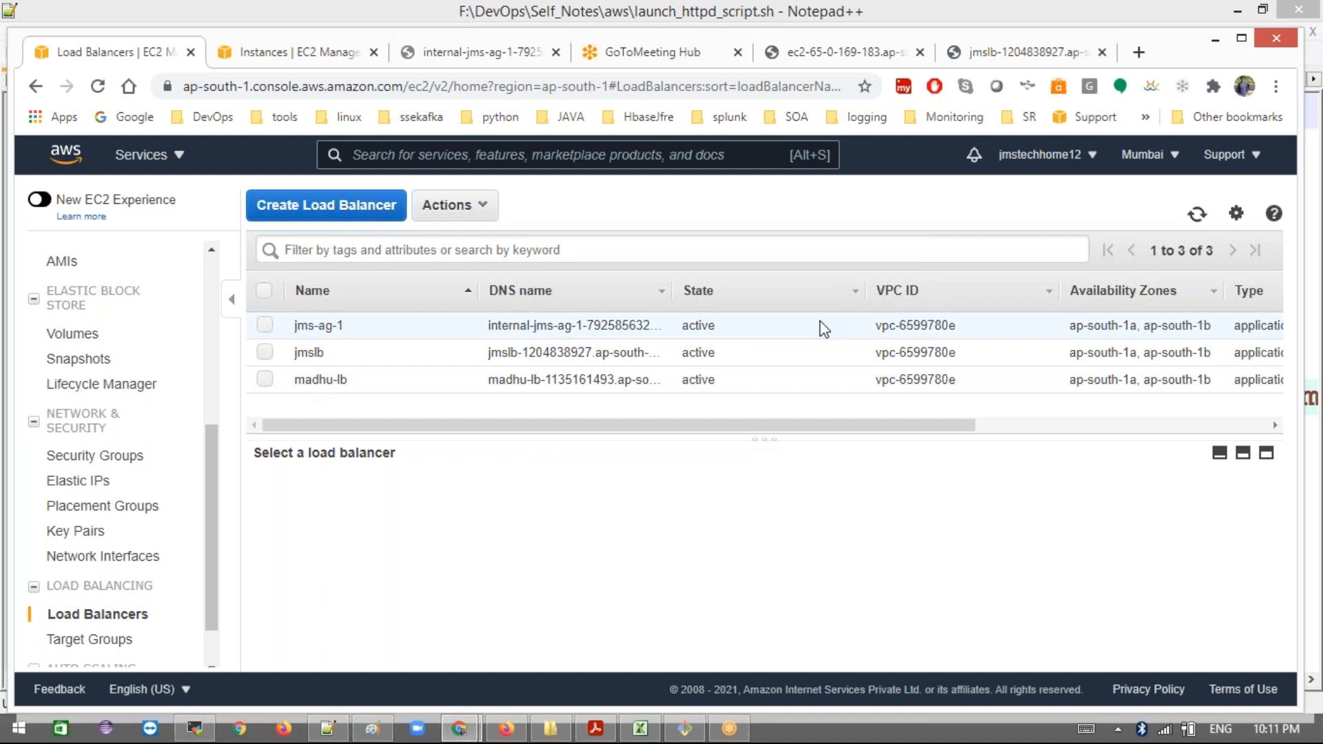
left_click(265, 326)
left_click(816, 635)
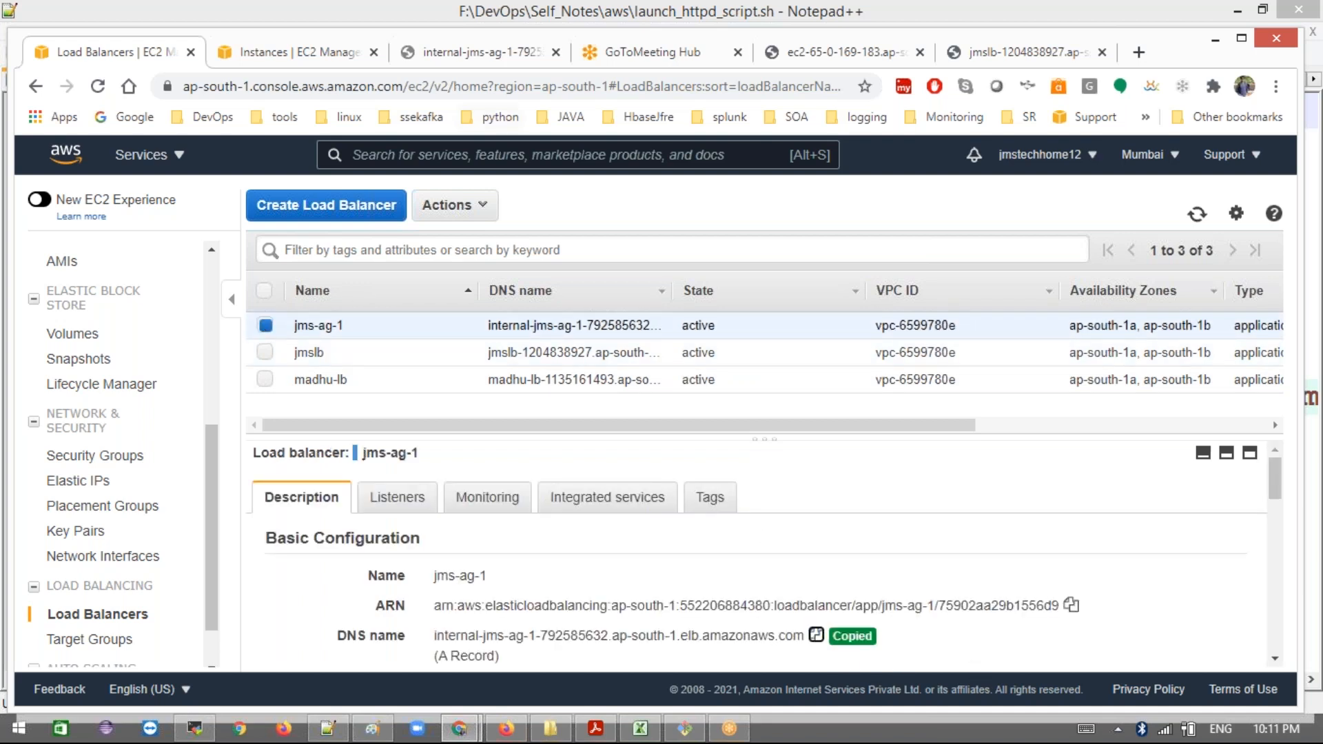
Step: Load the copied jms-ag-1 DNS name in the existing load balancer page
left_click(482, 52)
left_click(475, 87)
key("ctrl+v")
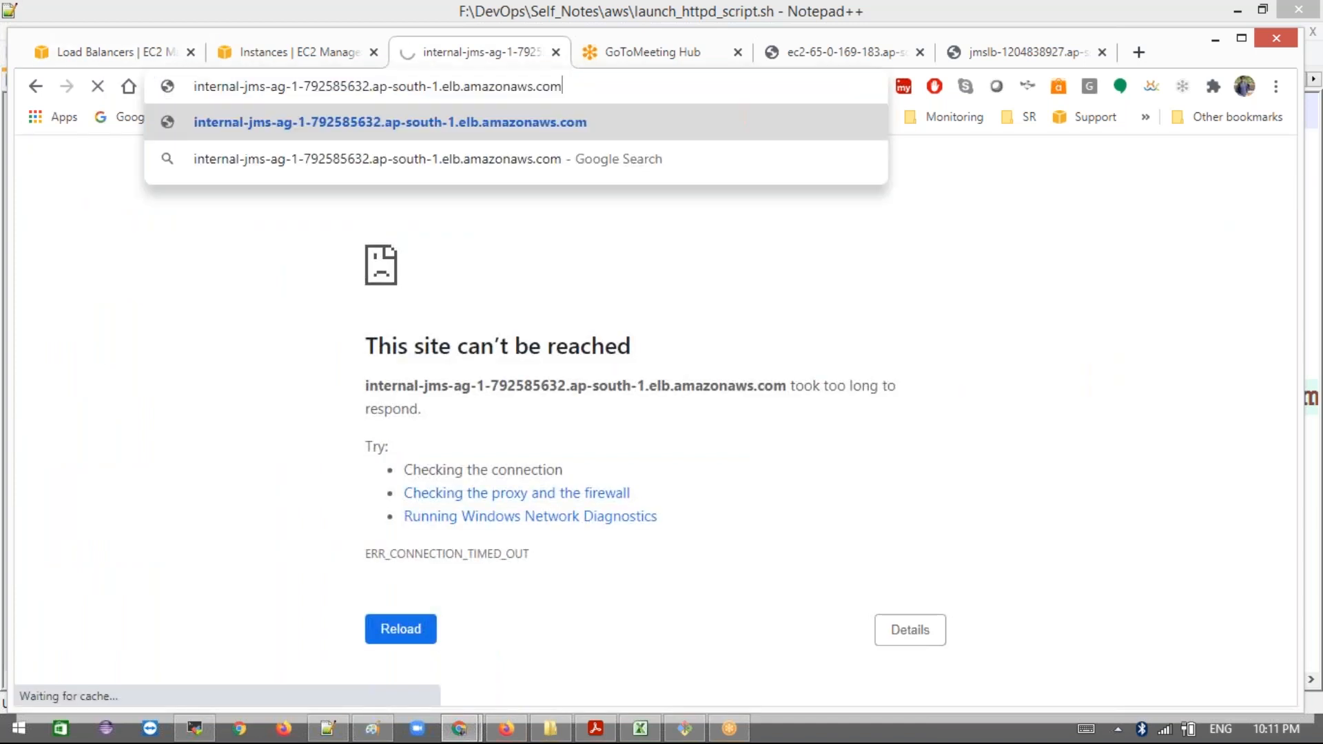
key("Return")
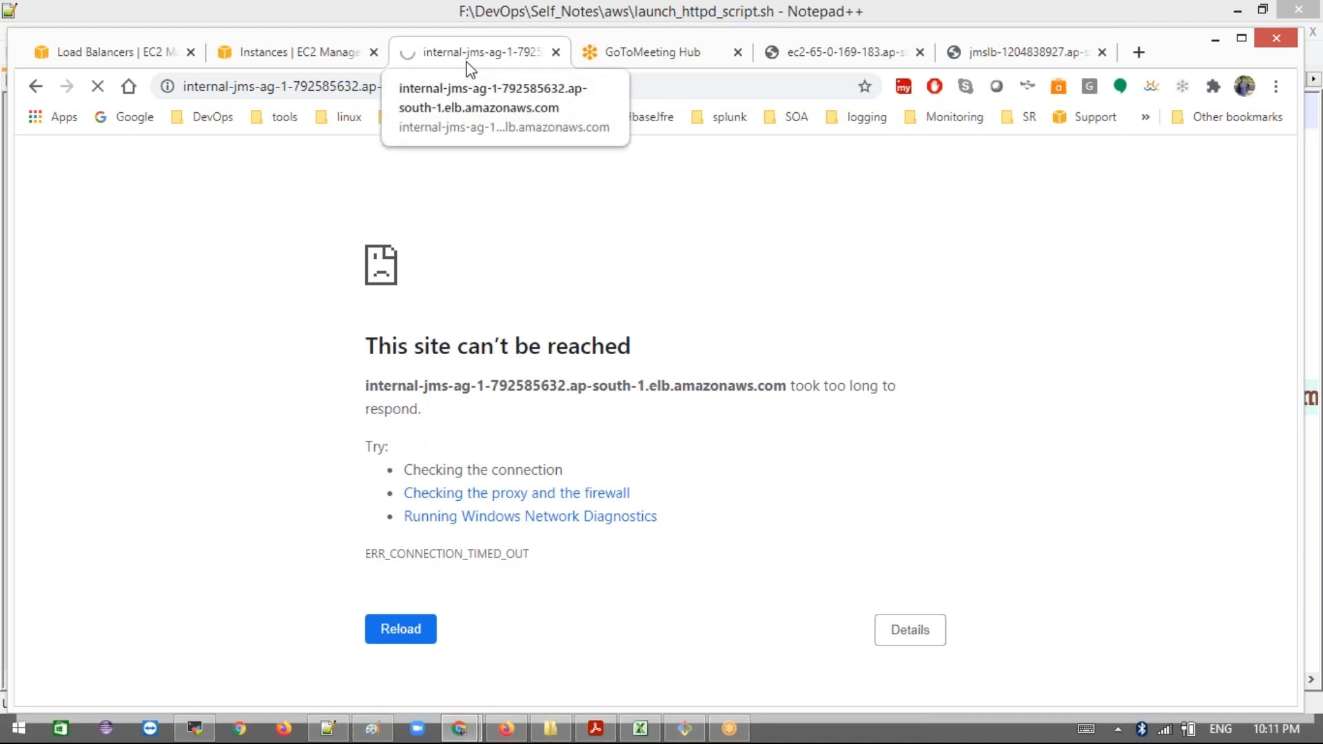
left_click(653, 93)
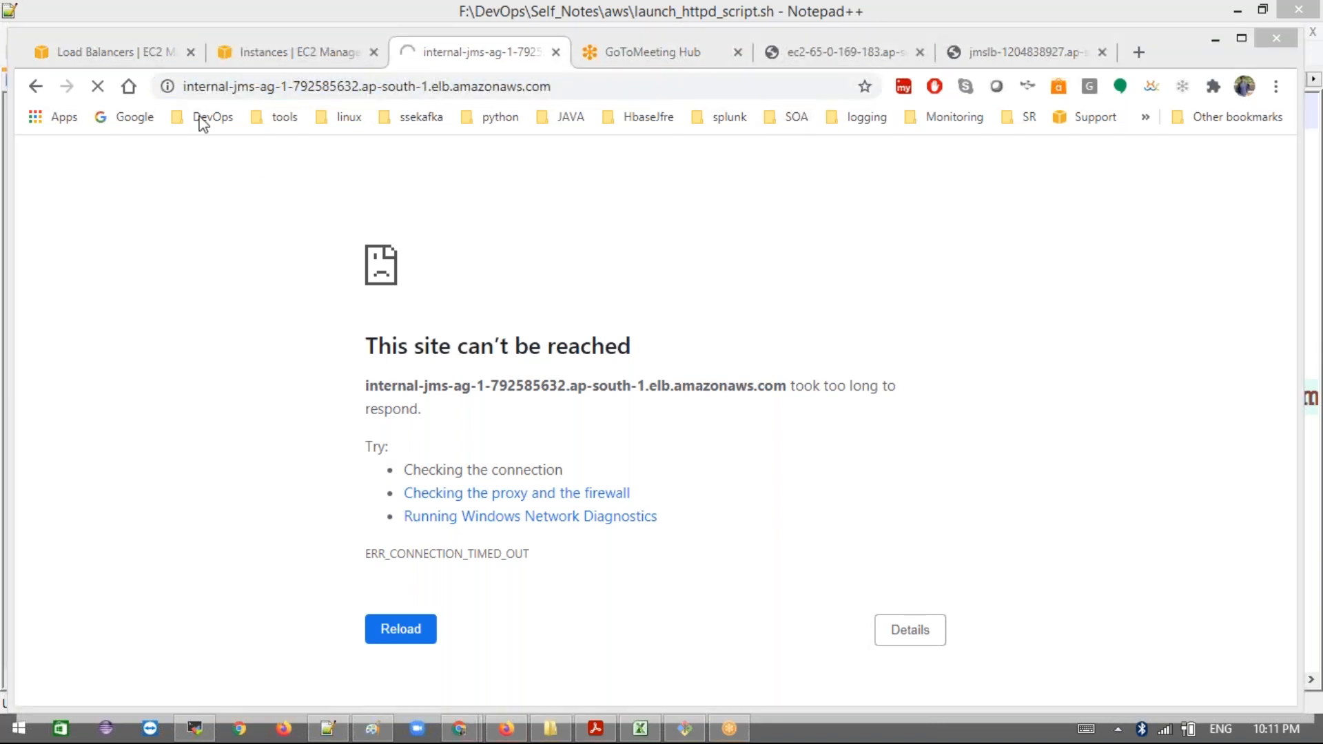
Step: Open the target groups list and examine the registered targets and availability zones of jmstg
left_click(125, 54)
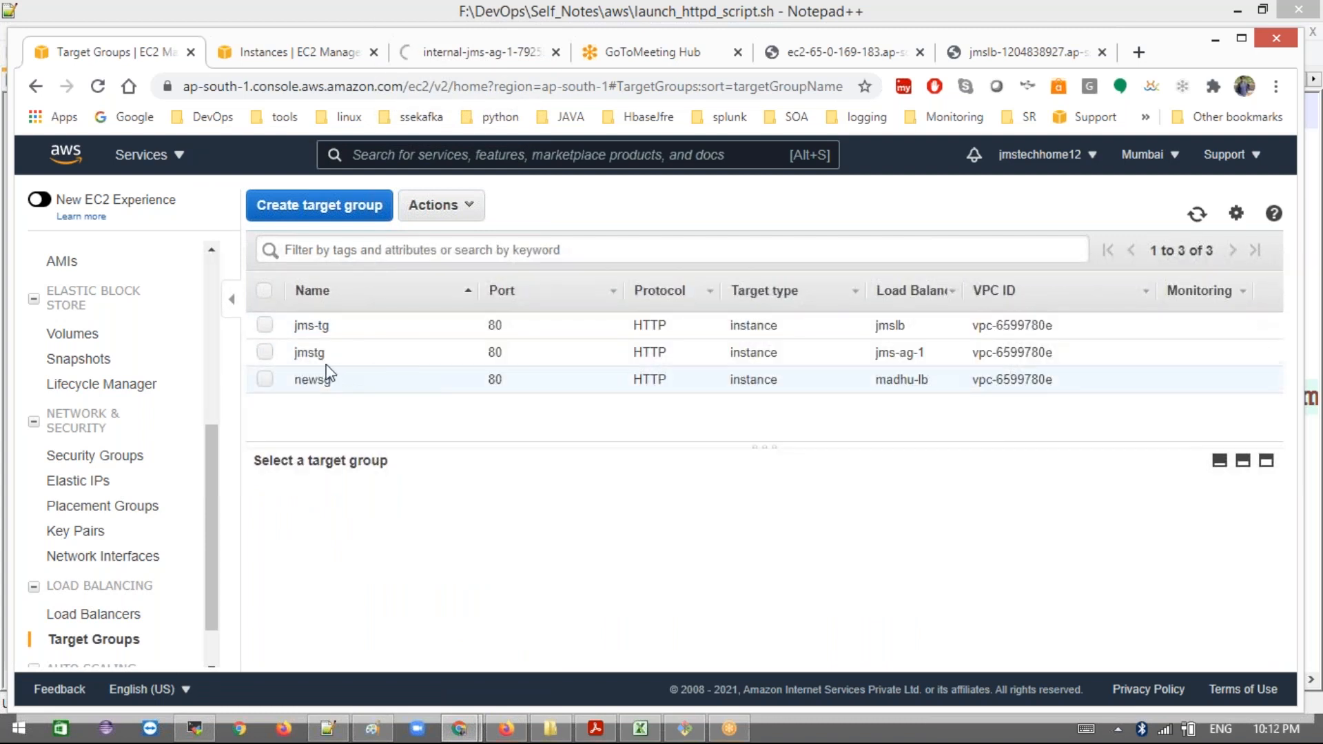
left_click(264, 350)
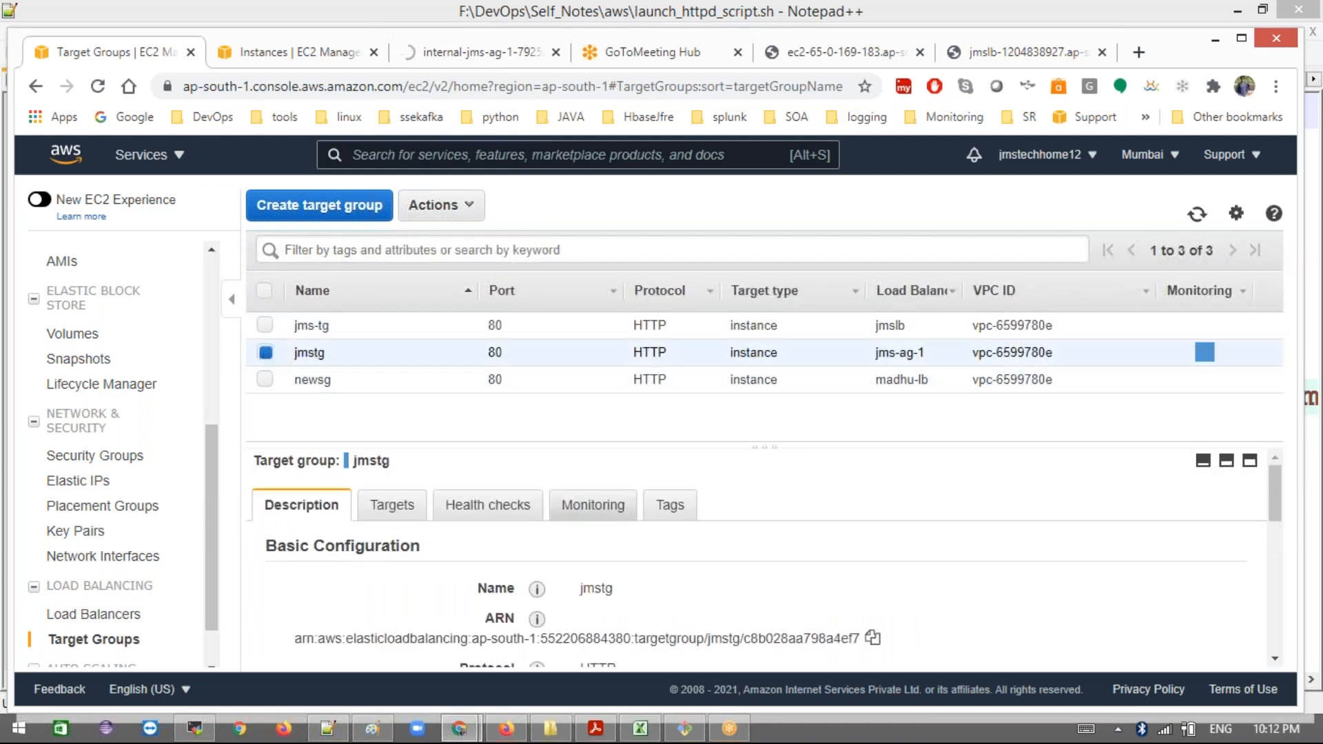
scroll(450, 528, "down", 2)
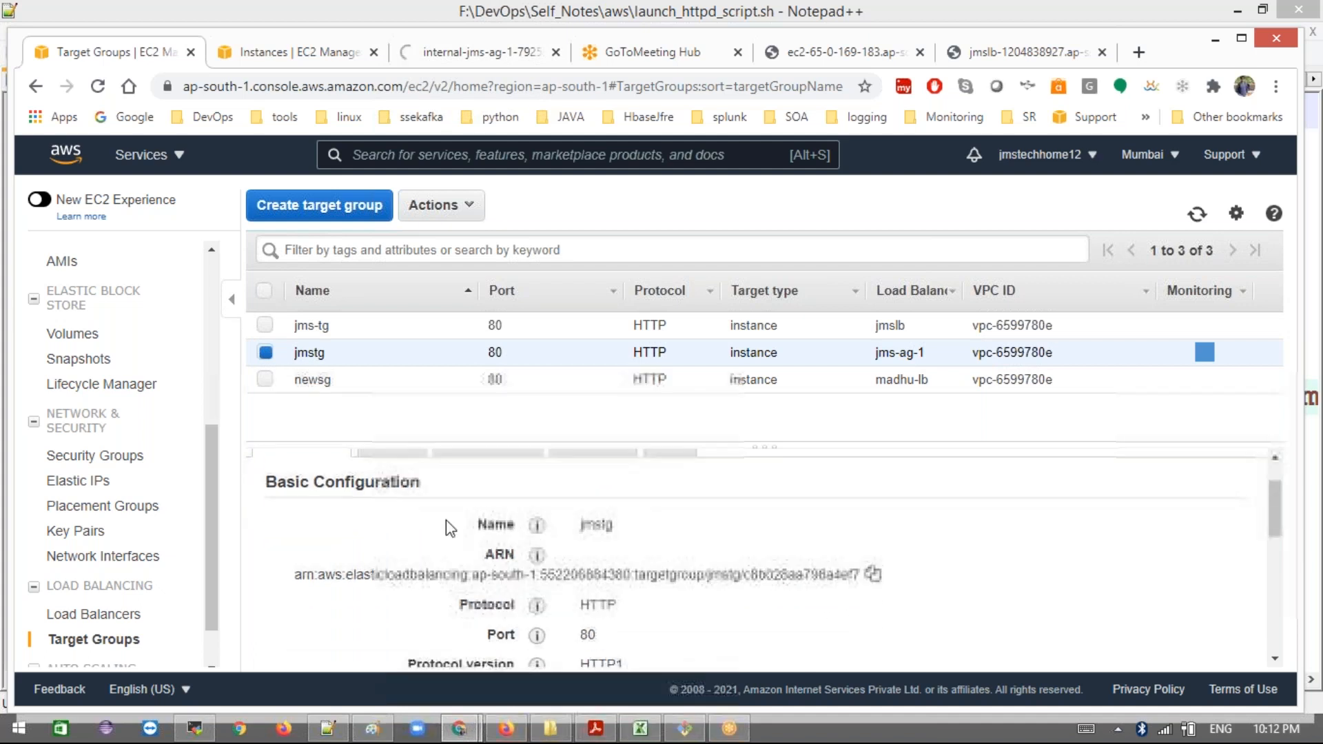
scroll(443, 539, "up", 2)
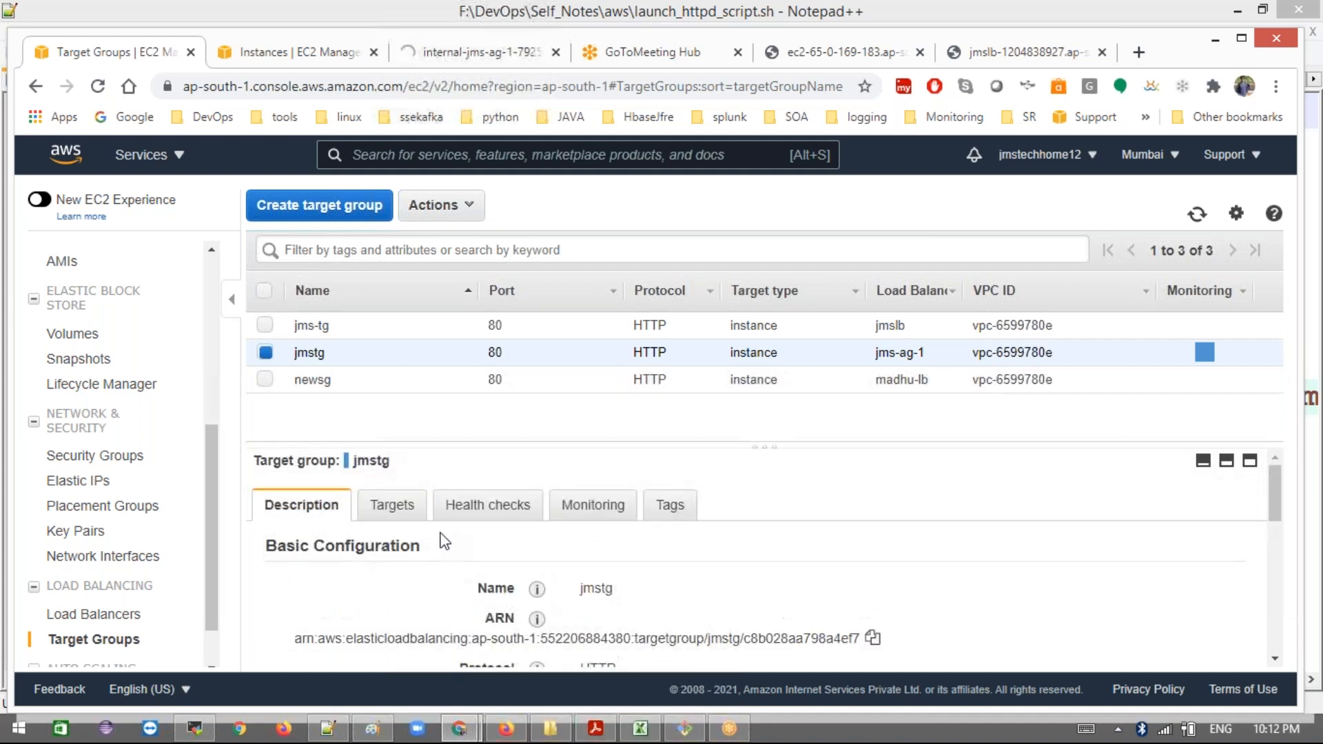
left_click(392, 505)
scroll(396, 515, "down", 4)
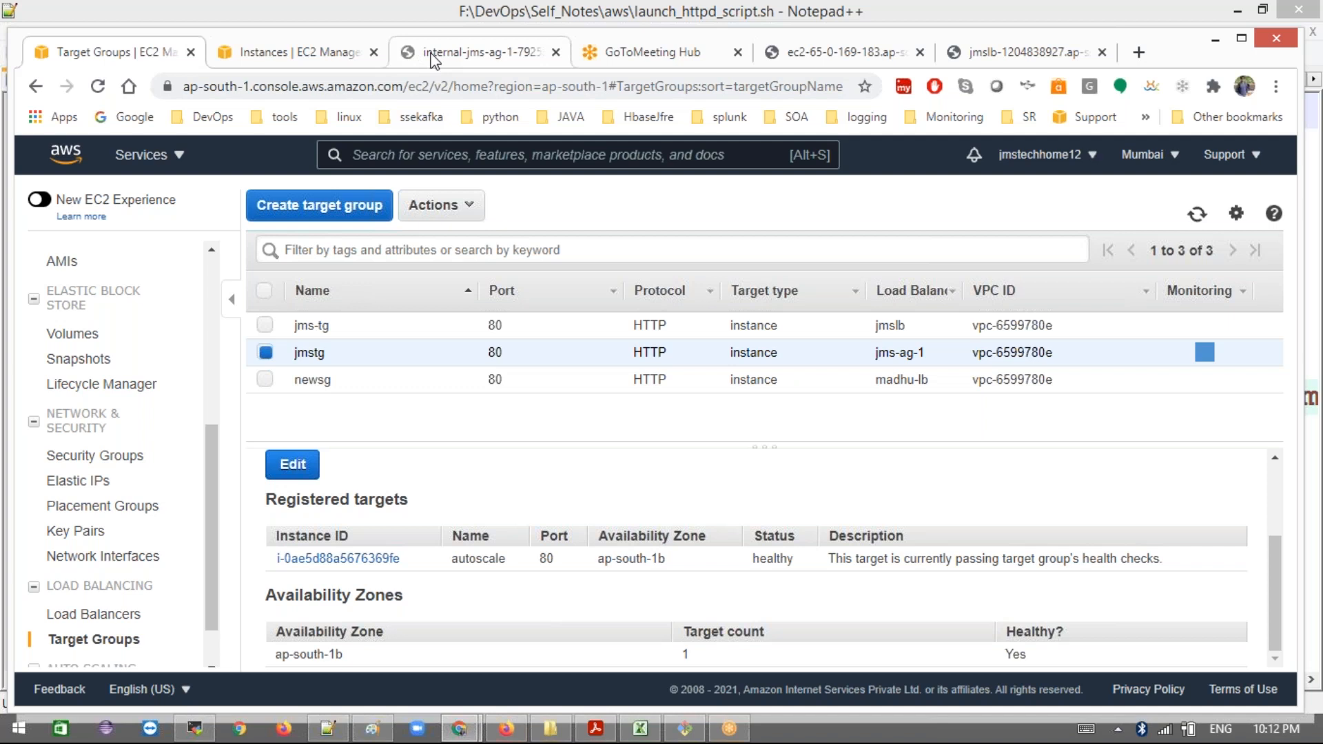
Step: Refresh the other instances list and select only the running autoscale instance, deselecting the terminated one
left_click(316, 60)
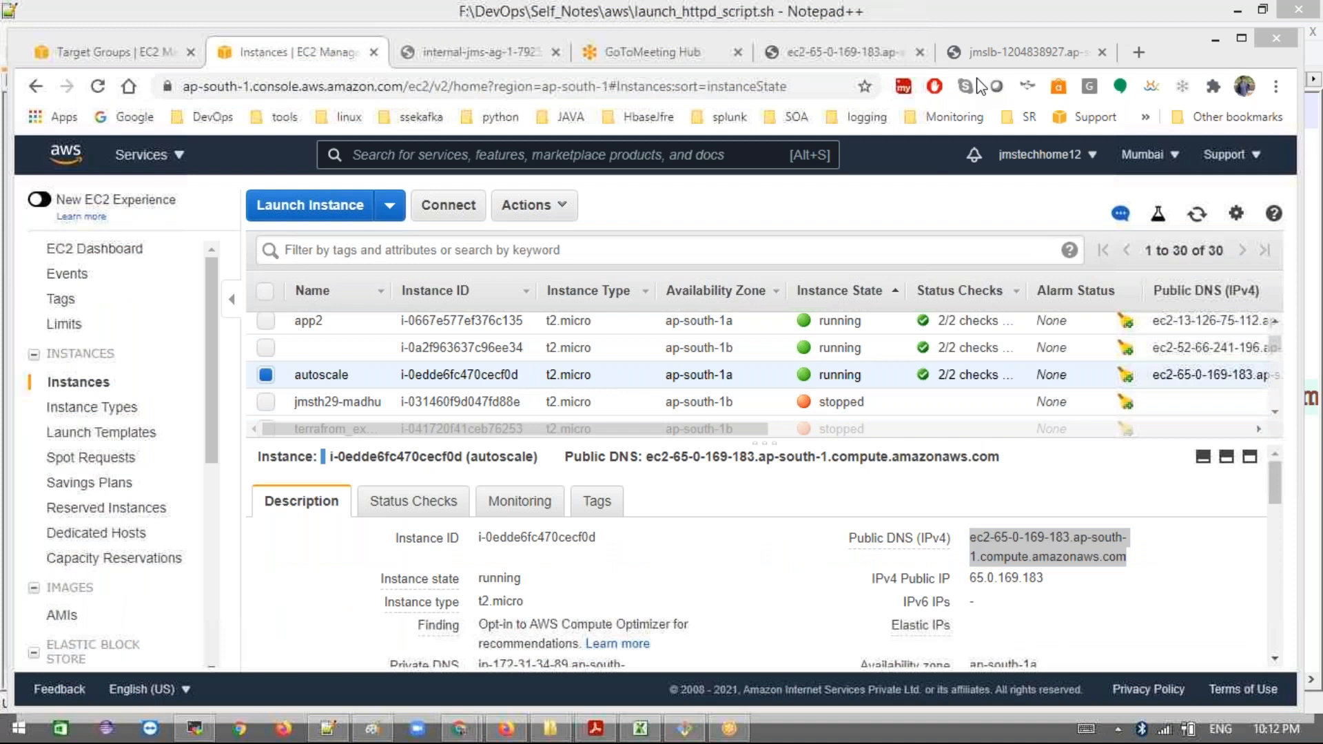
left_click(1199, 215)
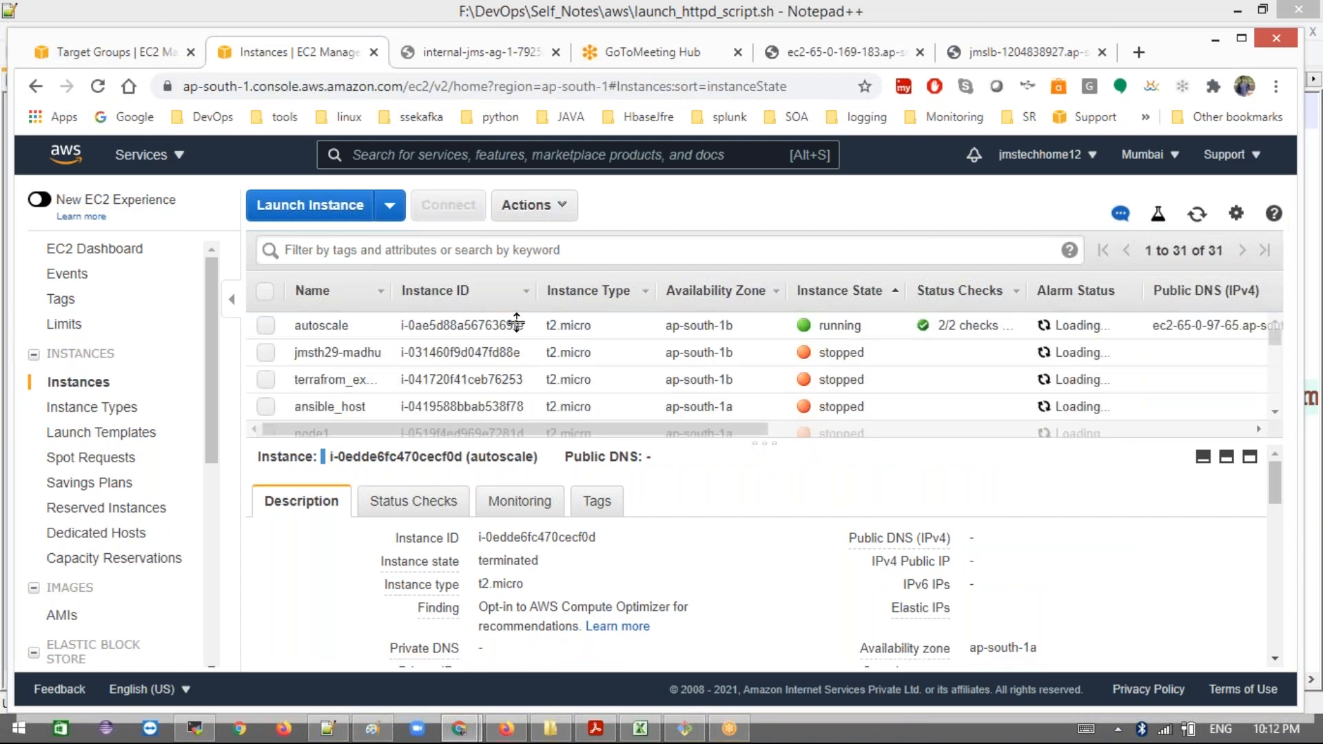
left_click(266, 325)
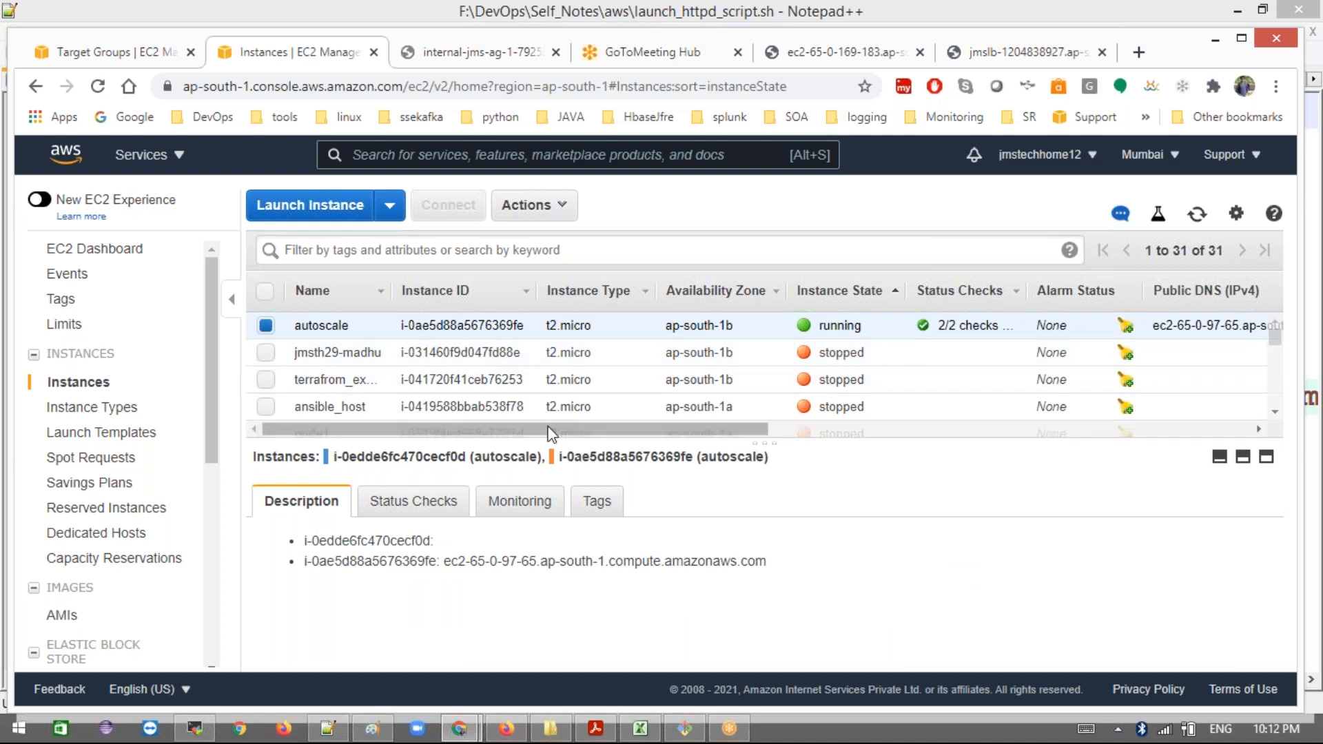
scroll(395, 390, "down", 2)
scroll(393, 386, "down", 3)
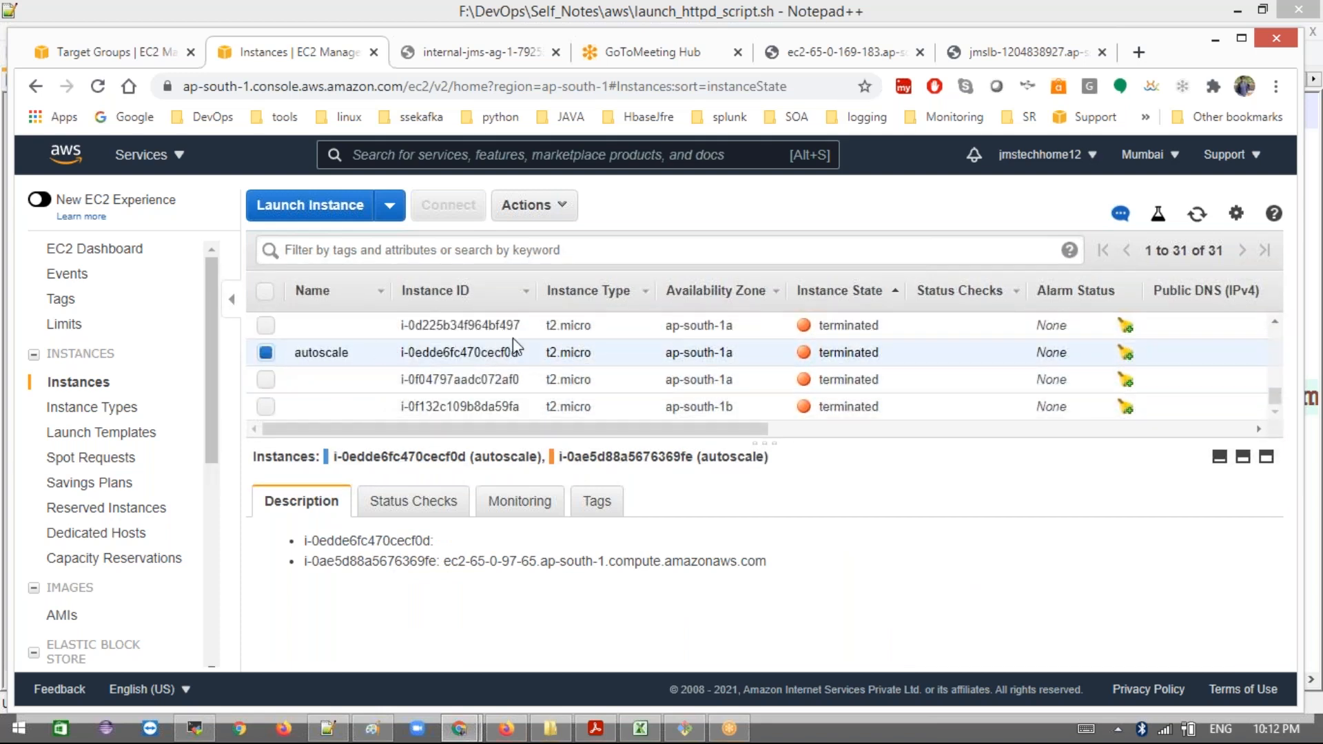
left_click(512, 342, "ctrl")
scroll(517, 345, "up", 5)
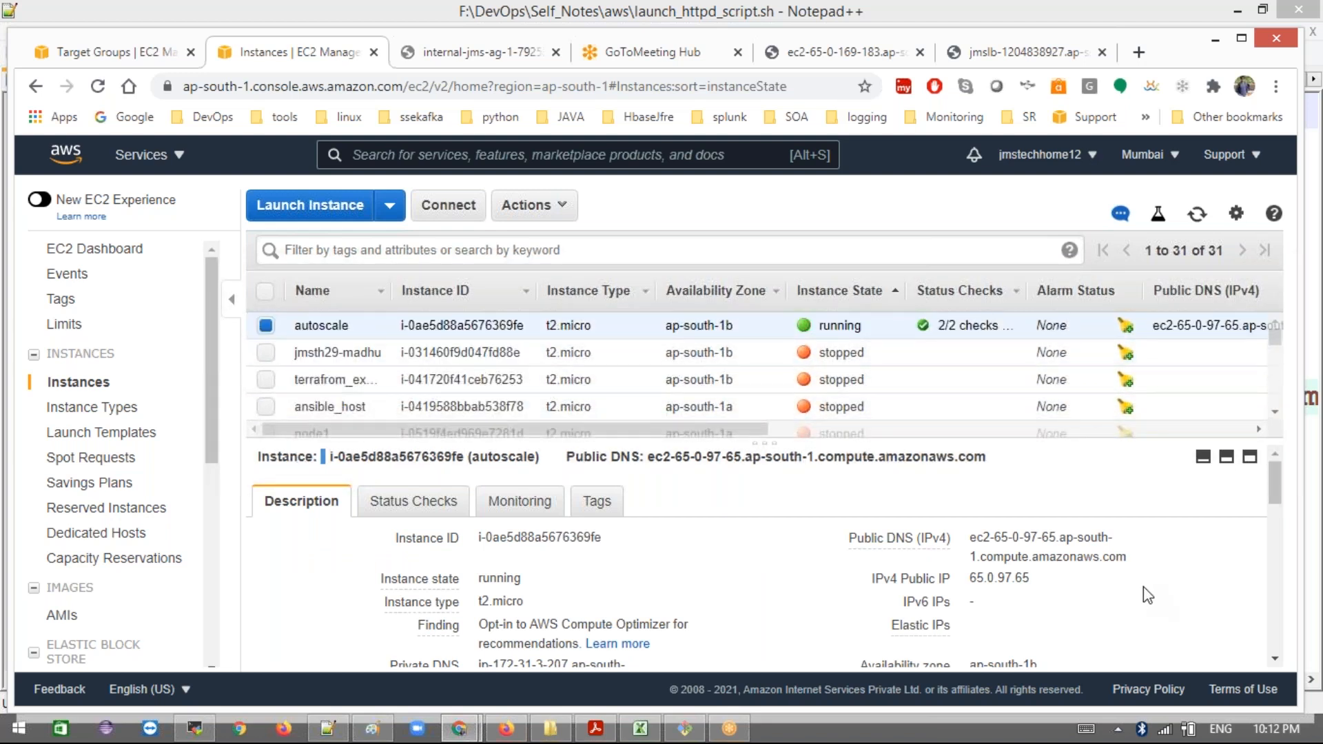
Step: Return to the jms-ag-1 load balancer page and reload it repeatedly
left_click(477, 50)
left_click(98, 86)
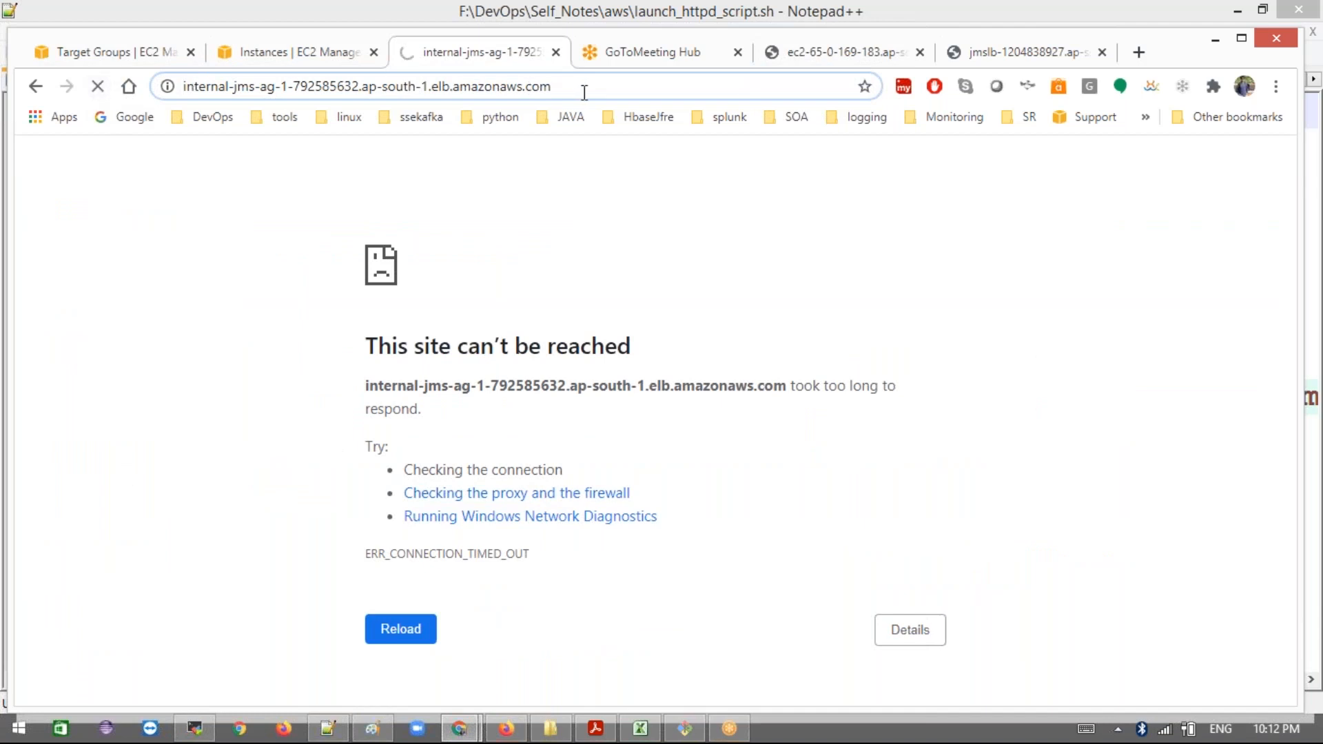
left_click(920, 24)
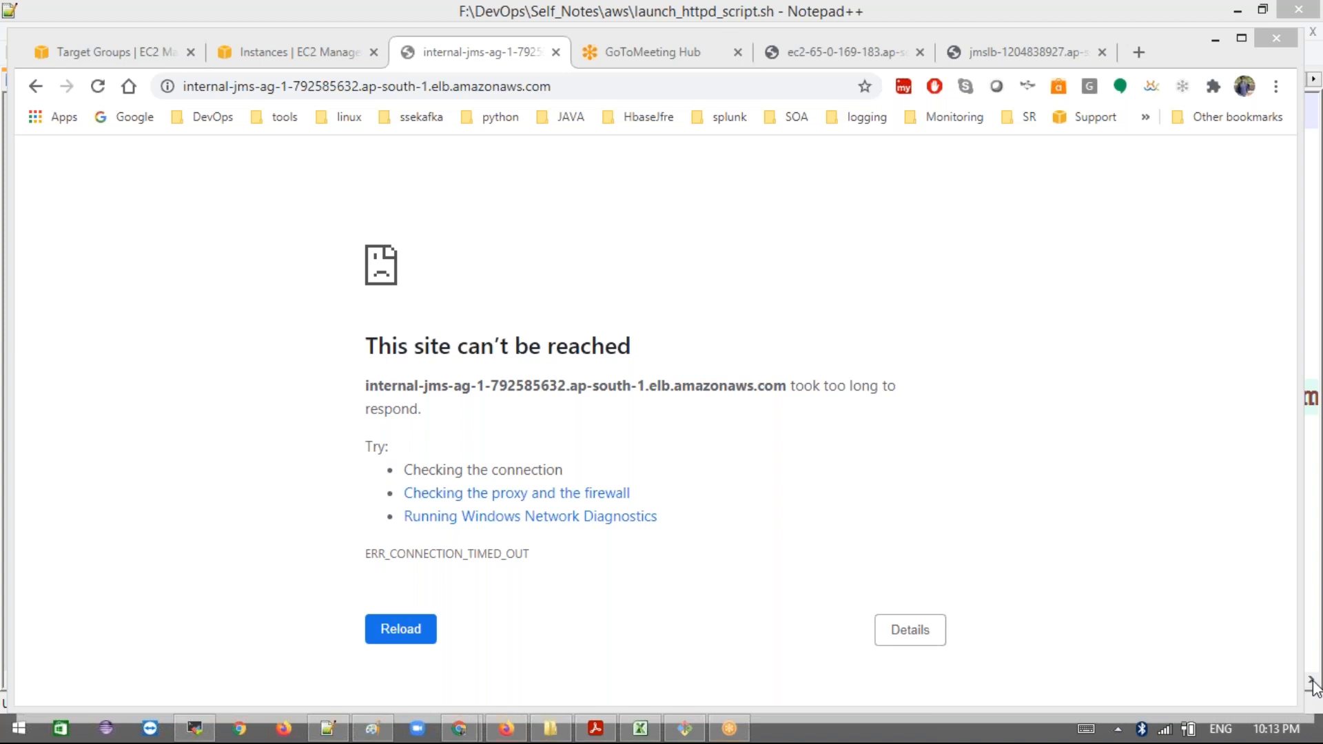
key("F5")
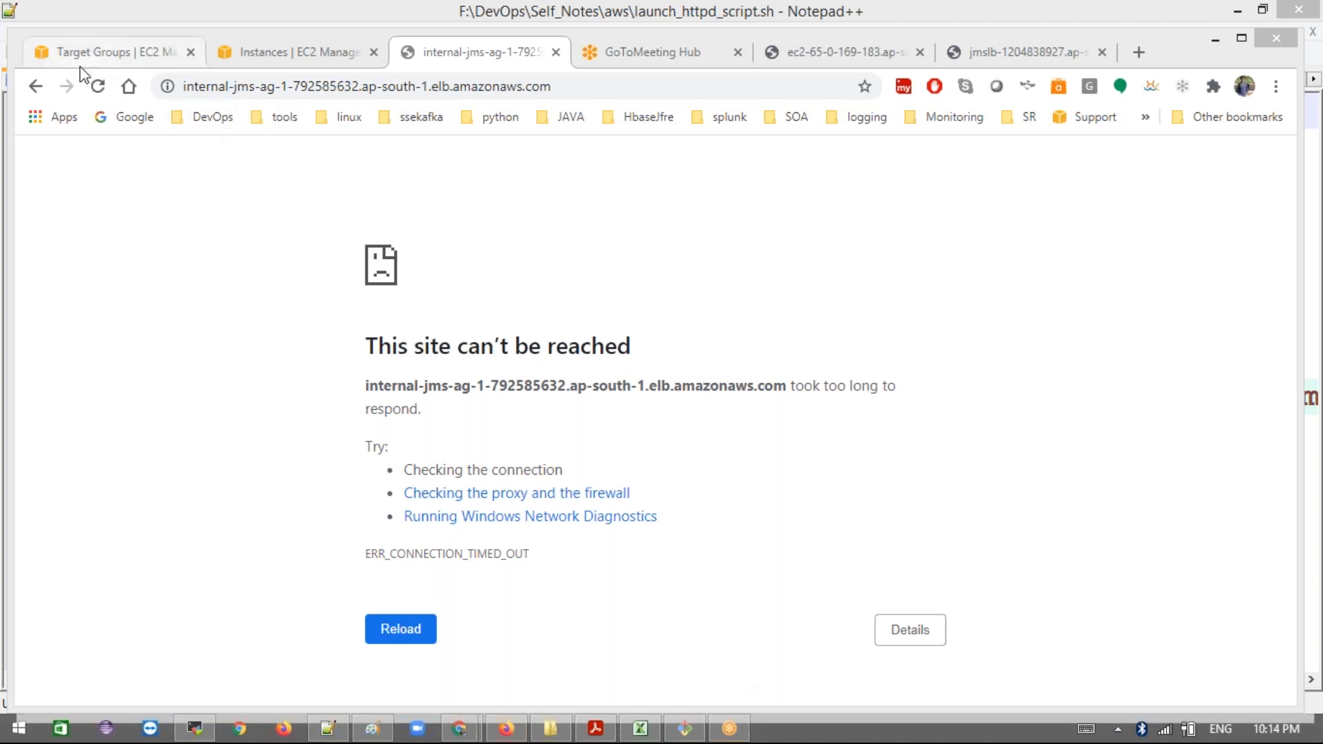
left_click(97, 85)
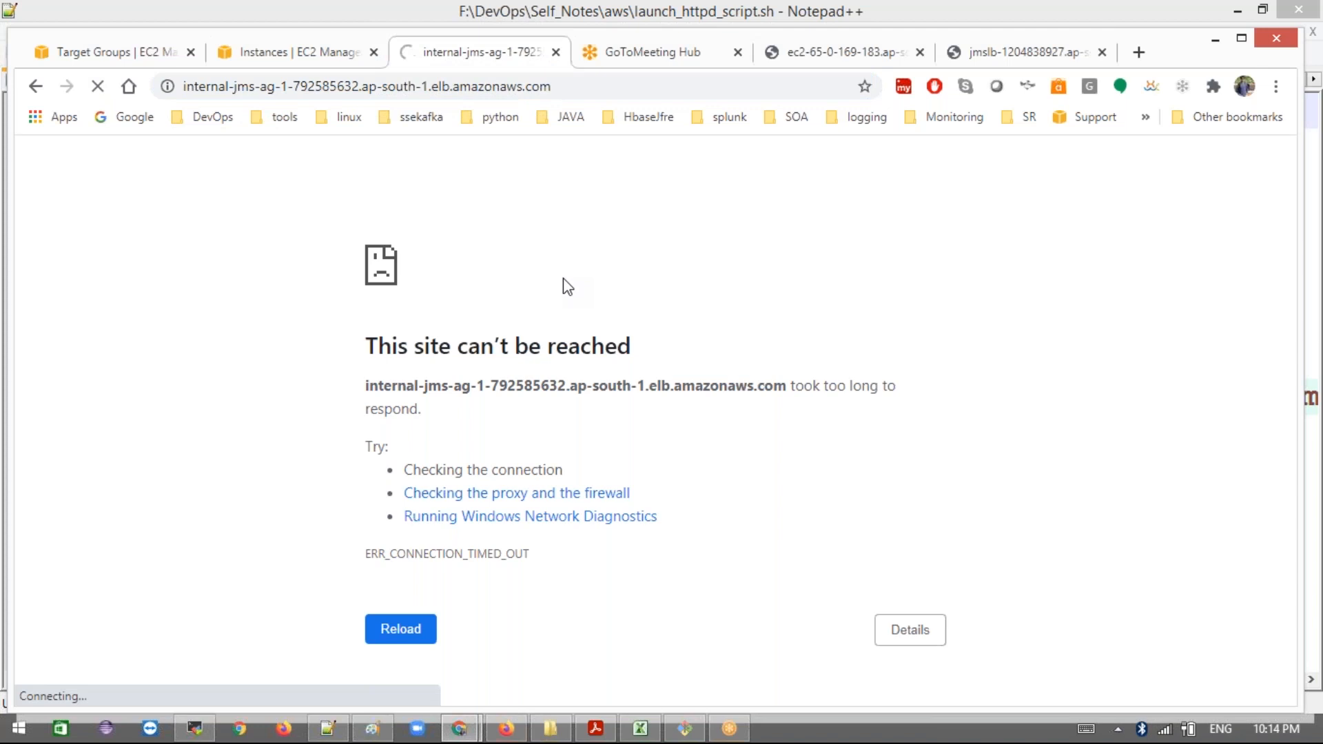
Step: Switch to the MobaXterm terminal session in /drives/f/DevOps/AWSKeys
left_click(197, 729)
left_click(207, 732)
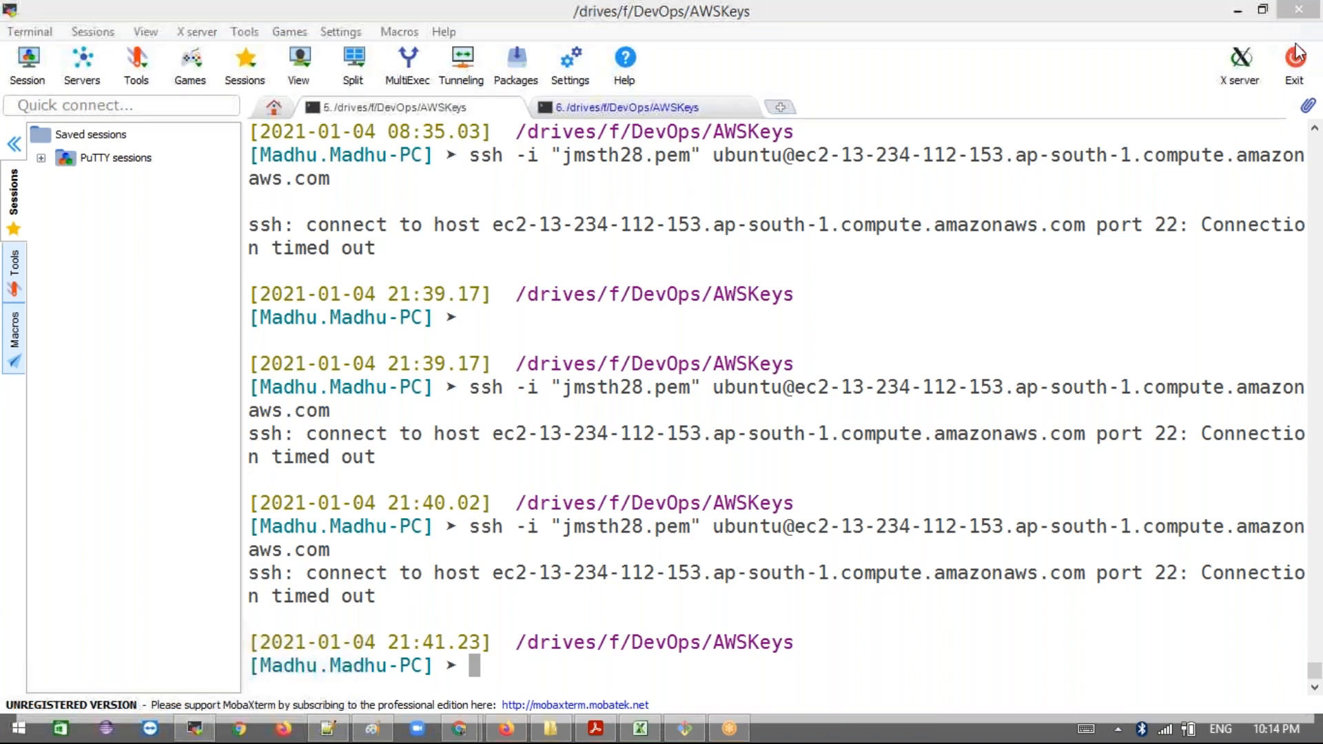
left_click(703, 445)
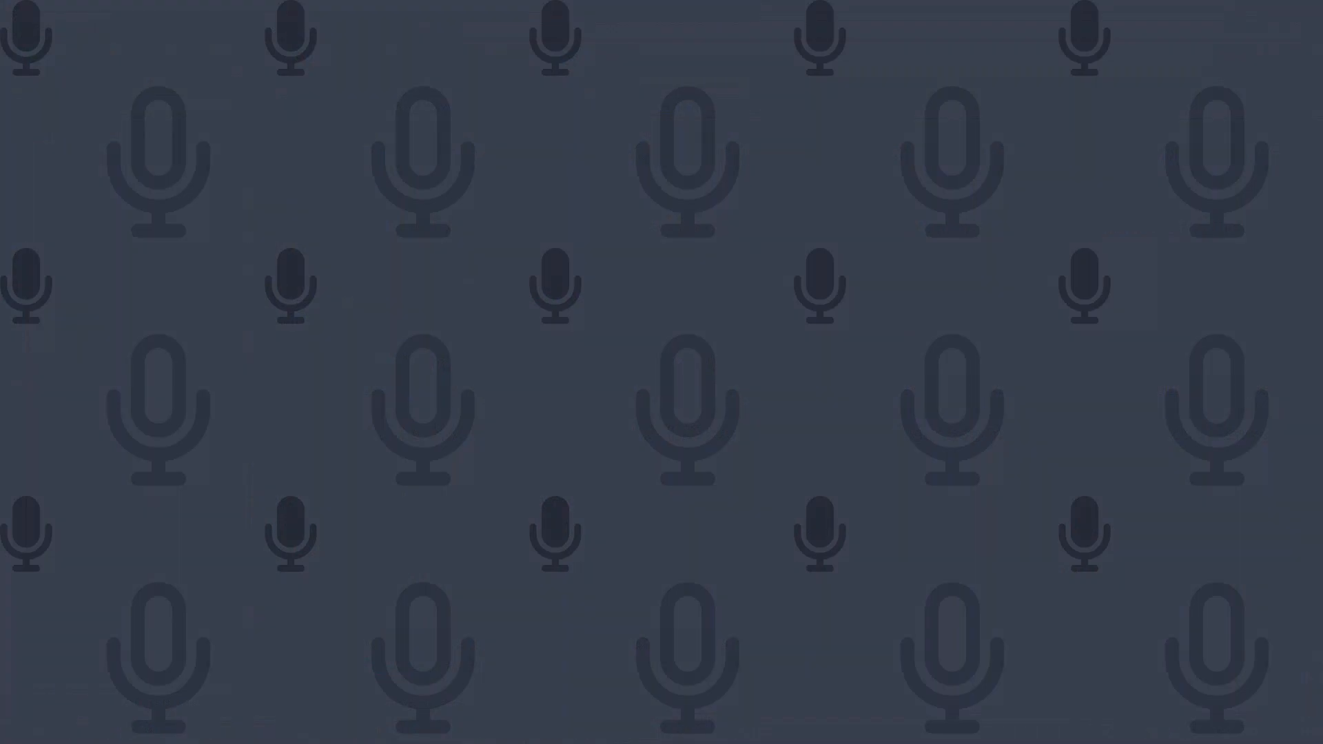